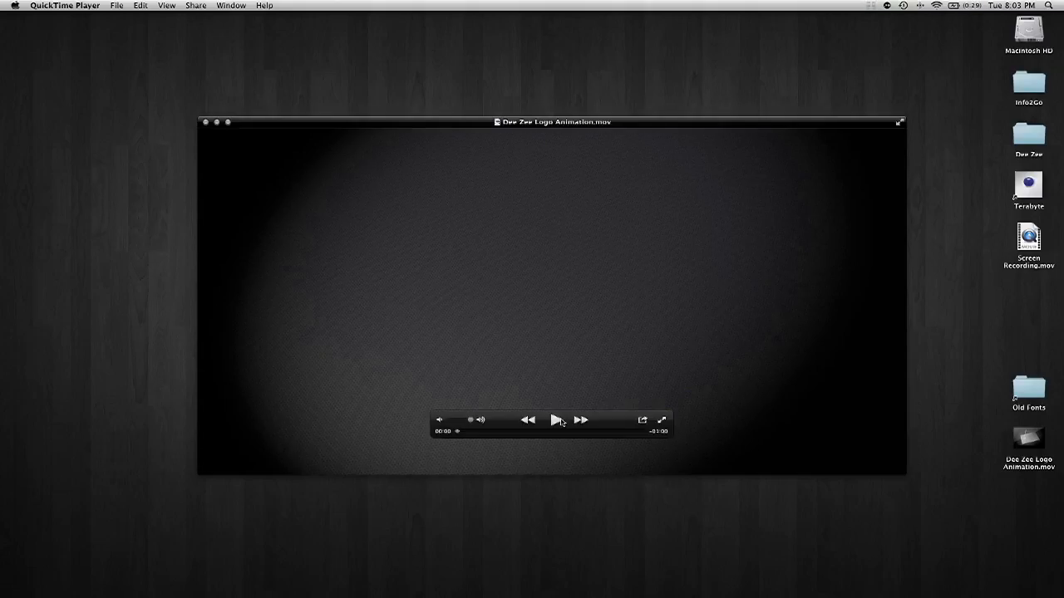
- Play Dee Zee Logo Animation.mov with the sound muted, pause it partway through, and close the movie
{"action": "left_click", "coordinate": [556, 421]}
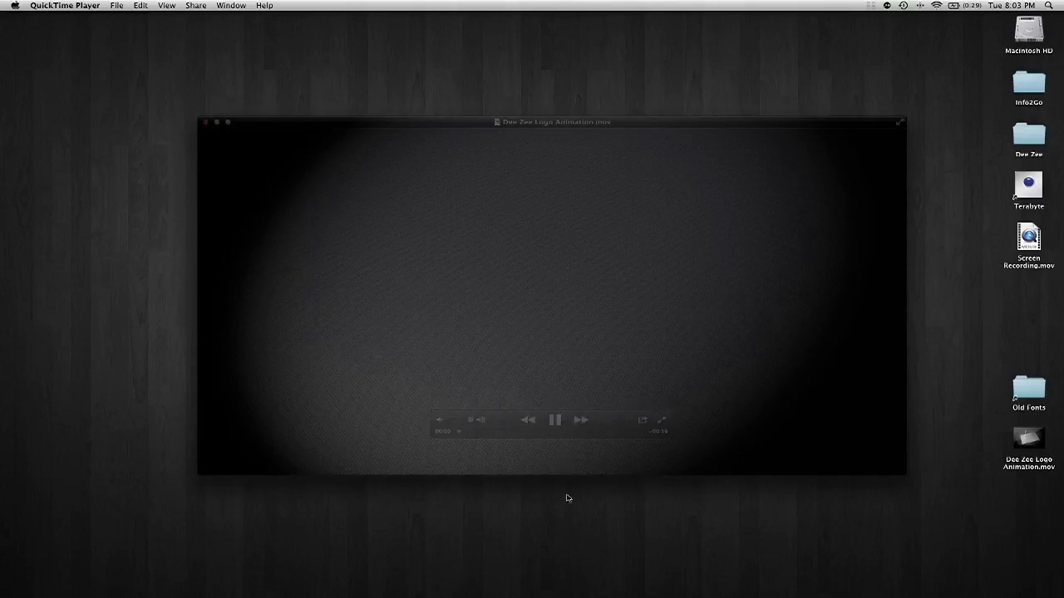
{"action": "key", "text": "XF86AudioMute"}
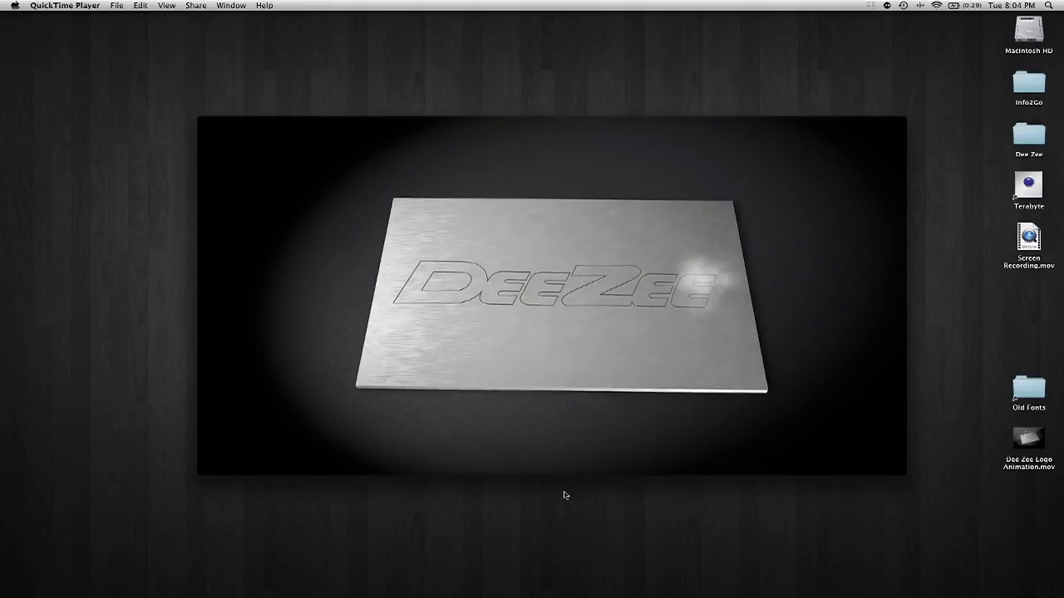
{"action": "left_click", "coordinate": [555, 420]}
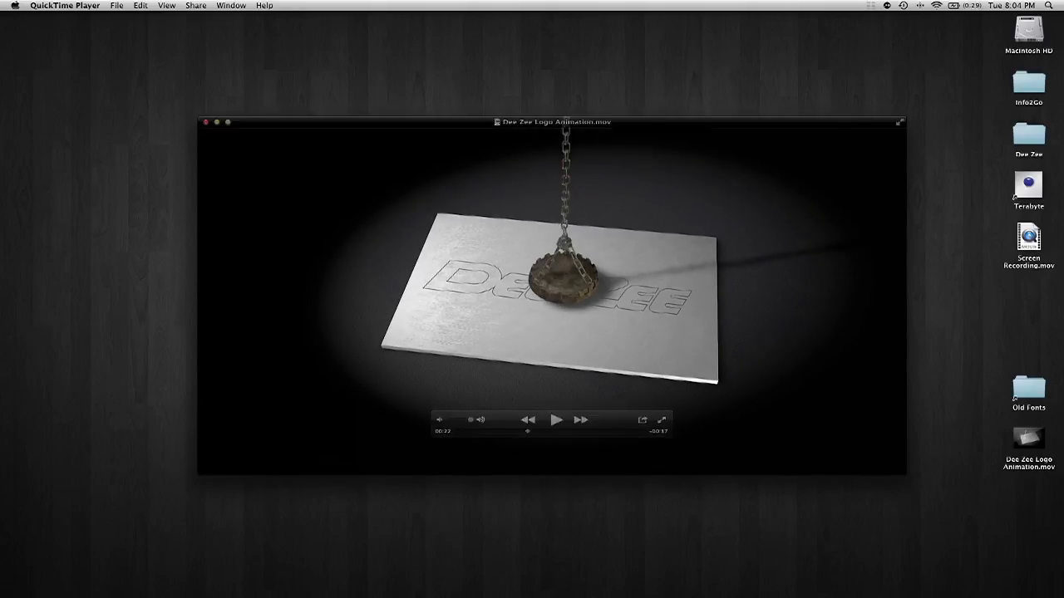
{"action": "left_click", "coordinate": [206, 123]}
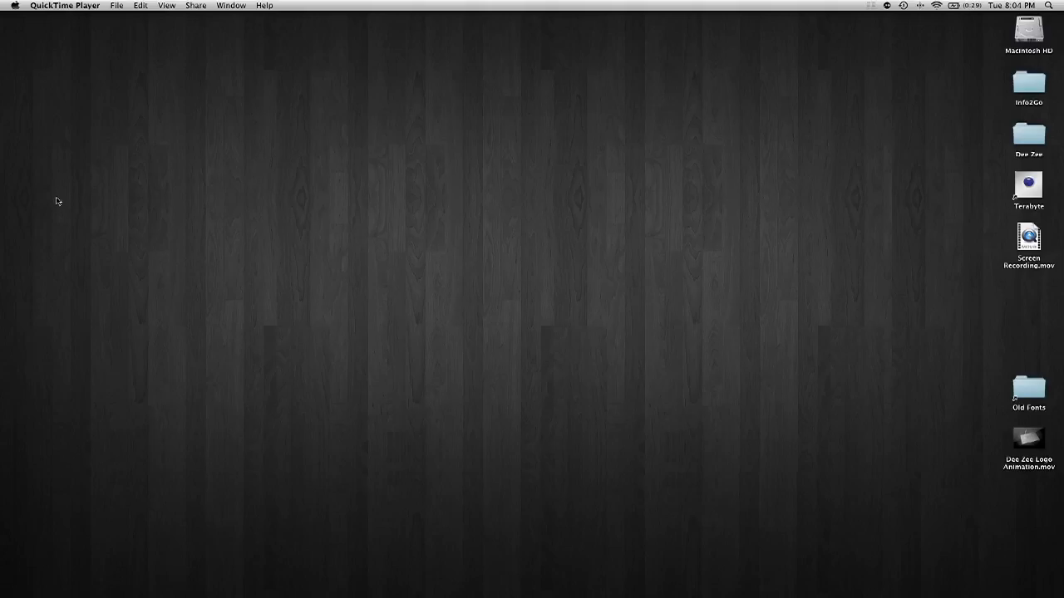
- Switch to Illustrator by restoring the minimized Dee Zee Logo.ai, and copy the light grey DeeZee lettering group
{"action": "mouse_move", "coordinate": [885, 587]}
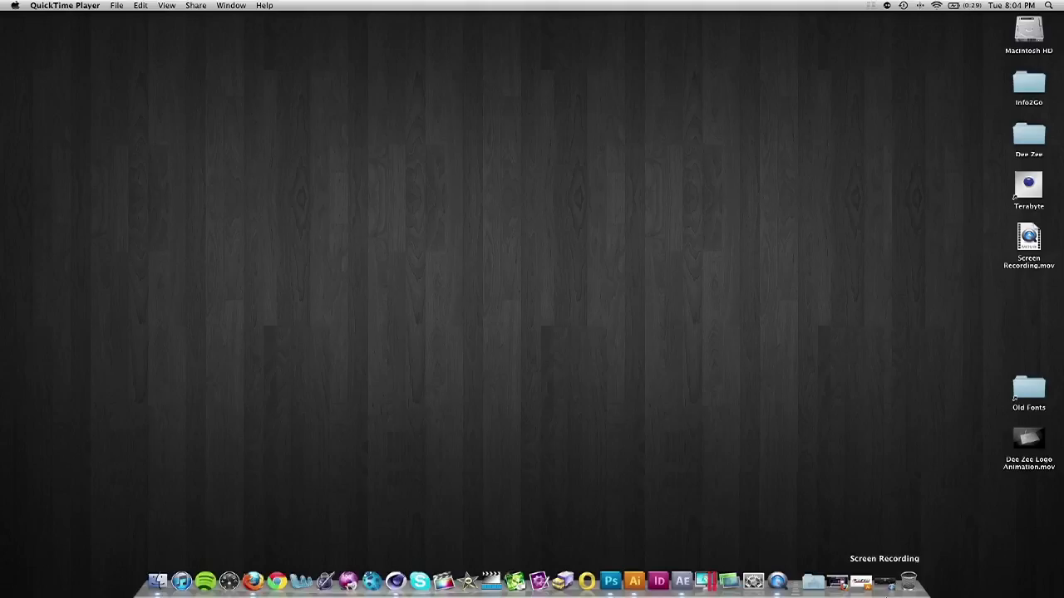
{"action": "left_click", "coordinate": [861, 584]}
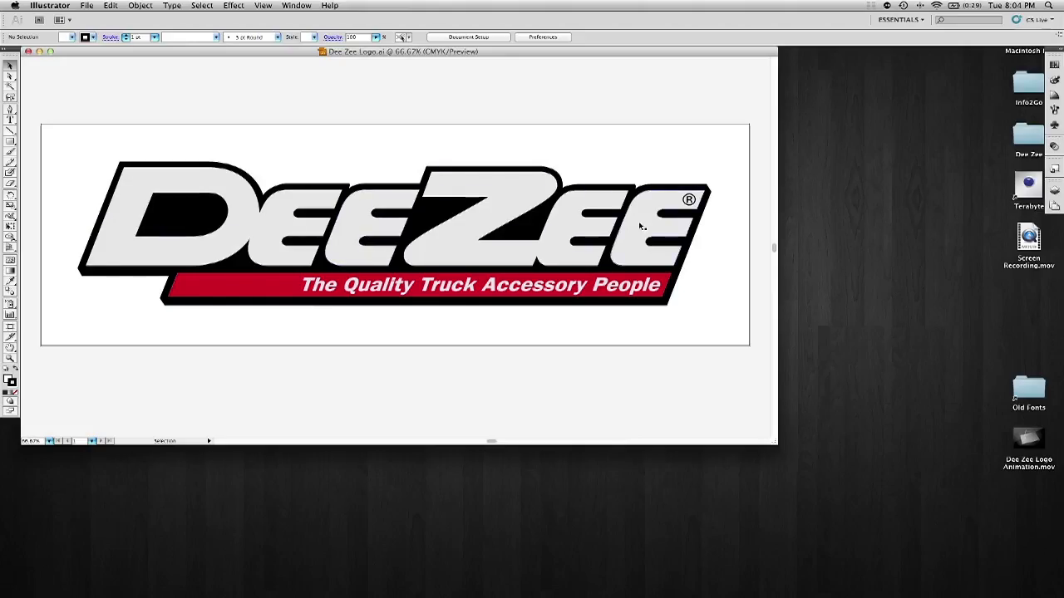
{"action": "left_click", "coordinate": [228, 189]}
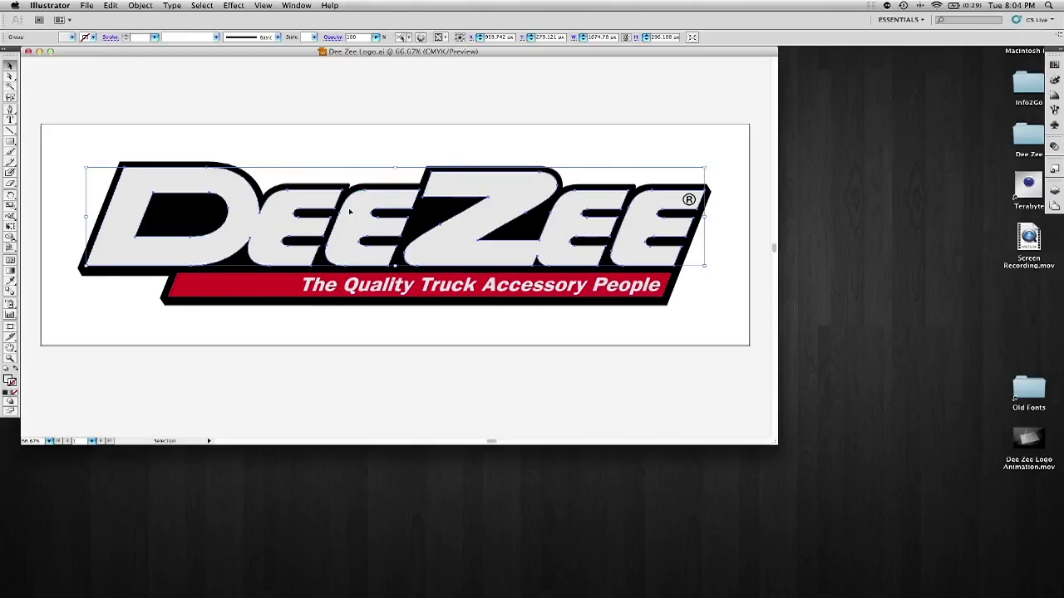
{"action": "scroll", "coordinate": [133, 166], "scroll_direction": "up", "scroll_amount": 1, "text": "alt"}
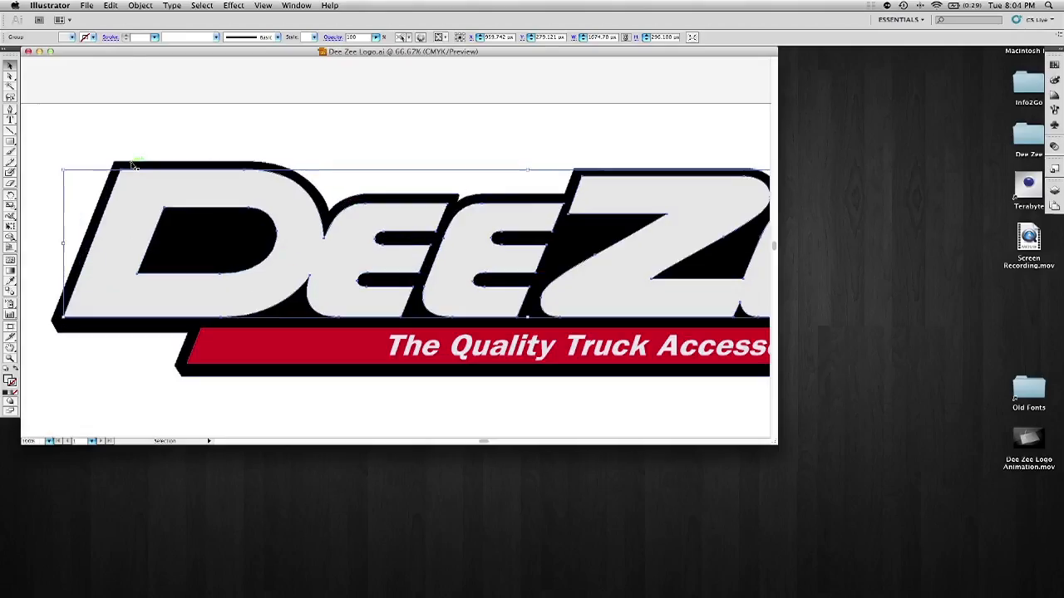
{"action": "scroll", "coordinate": [132, 167], "scroll_direction": "up", "scroll_amount": 2, "text": "alt"}
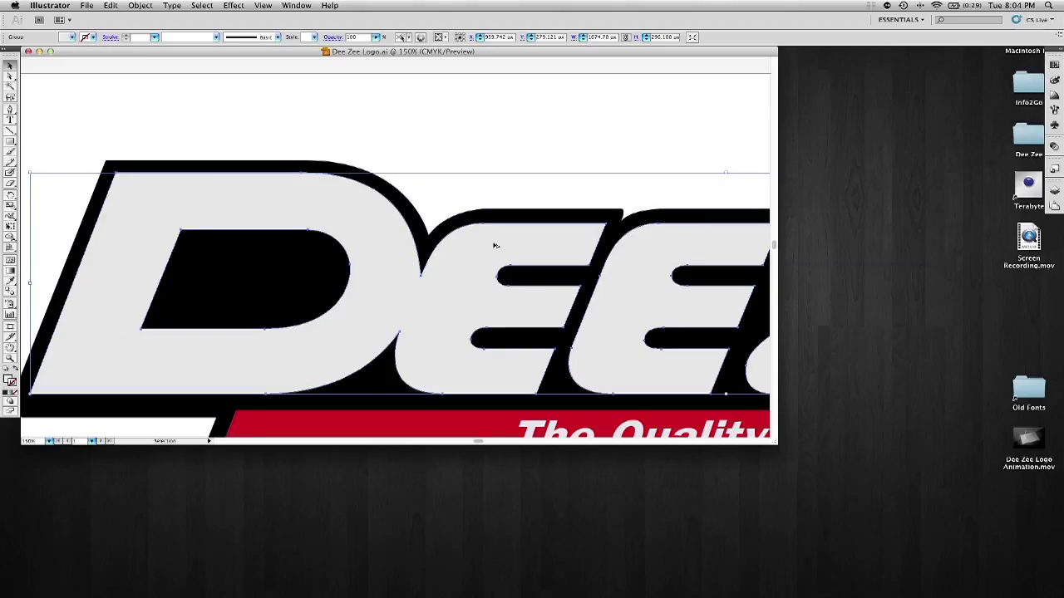
{"action": "scroll", "coordinate": [495, 245], "scroll_direction": "down", "scroll_amount": 2, "text": "alt"}
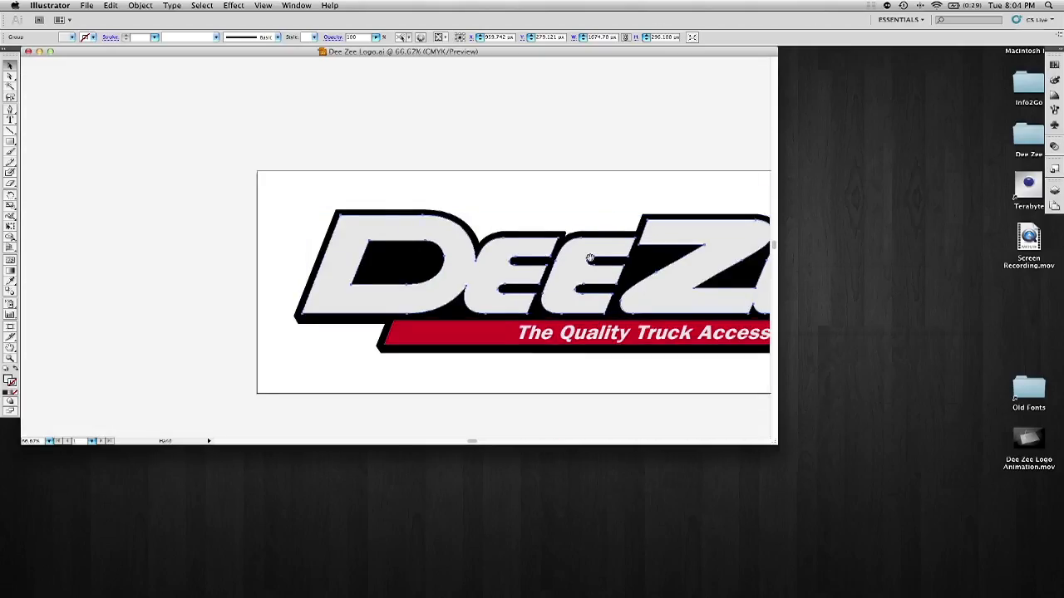
{"action": "scroll", "coordinate": [532, 259], "scroll_direction": "right", "scroll_amount": 5}
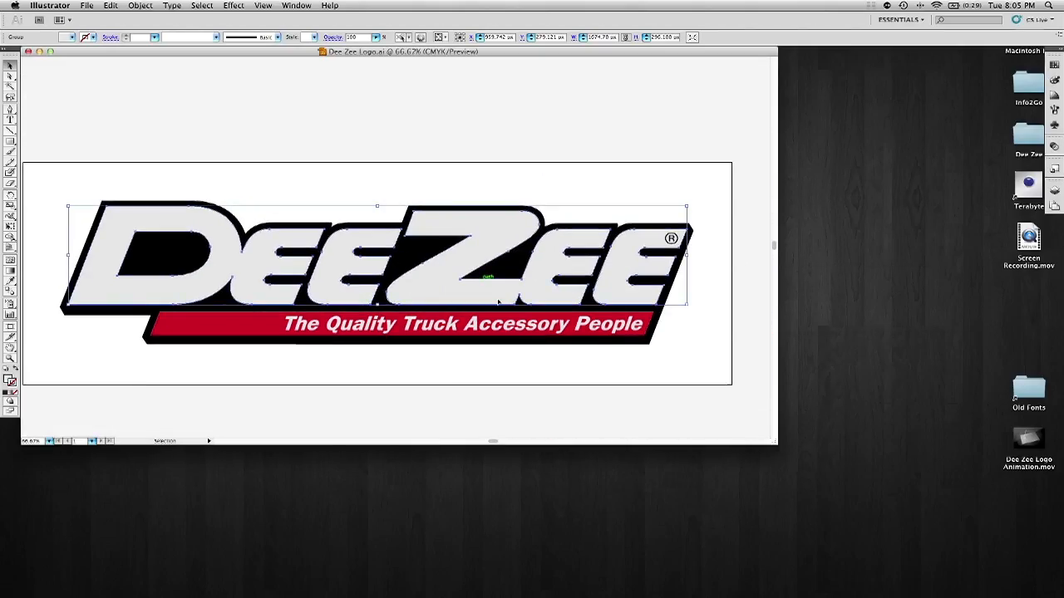
{"action": "left_click", "coordinate": [607, 203]}
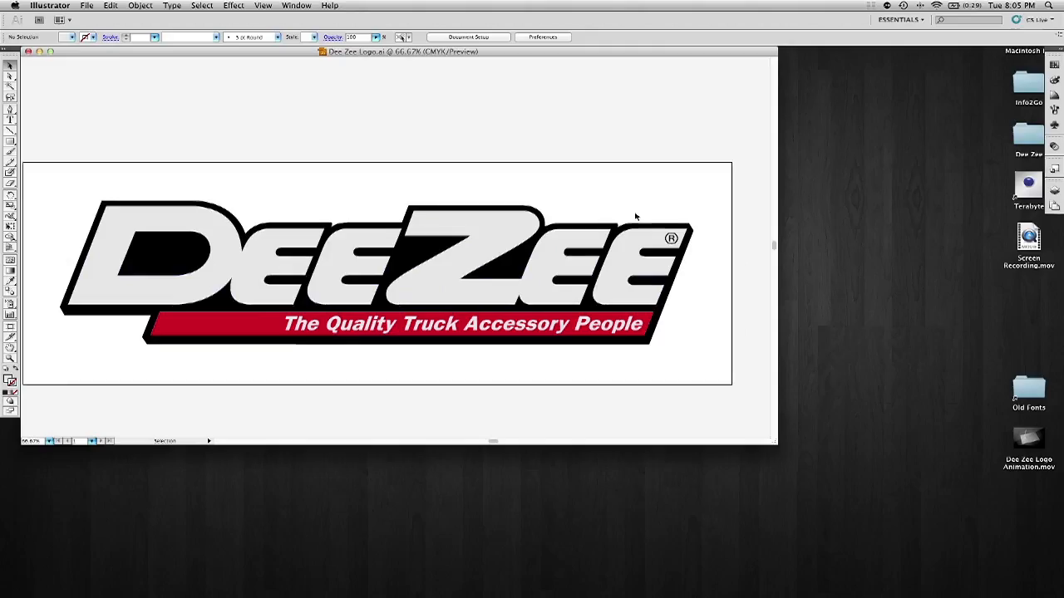
{"action": "left_click", "coordinate": [492, 217]}
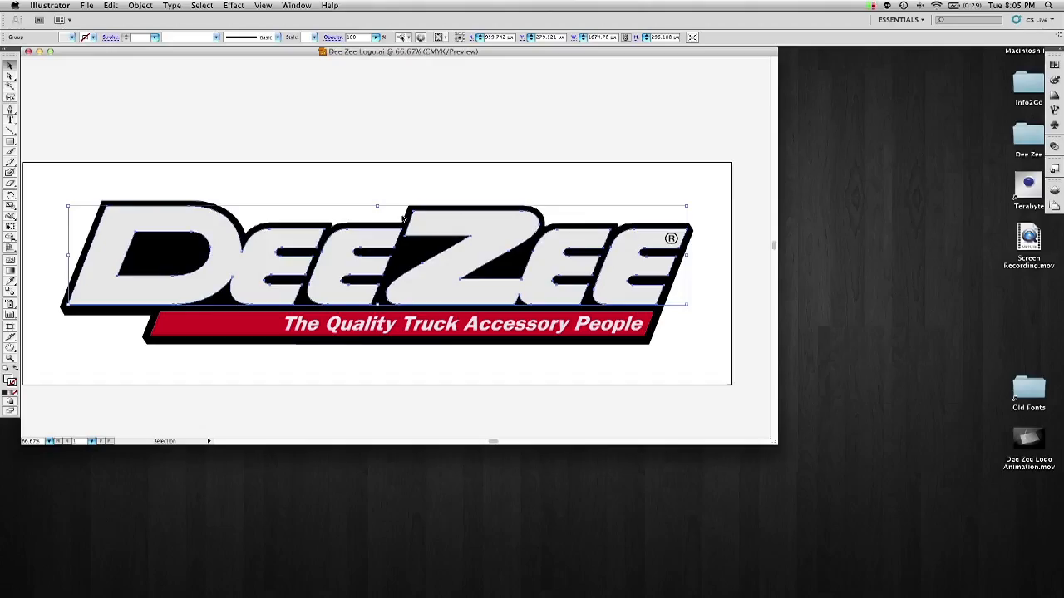
{"action": "key", "text": "super+c"}
- Switch to Photoshop on Desktop 2 and create a new RGB document from the Clipboard preset at 300 pixels/inch with a white background
{"action": "key", "text": "ctrl+Up"}
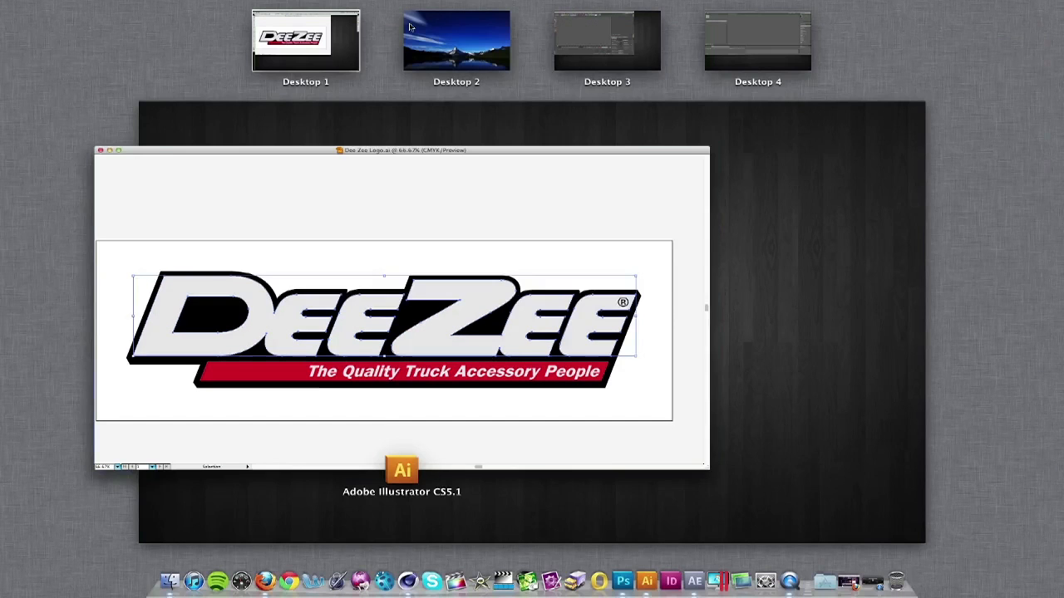
{"action": "key", "text": "ctrl+Right"}
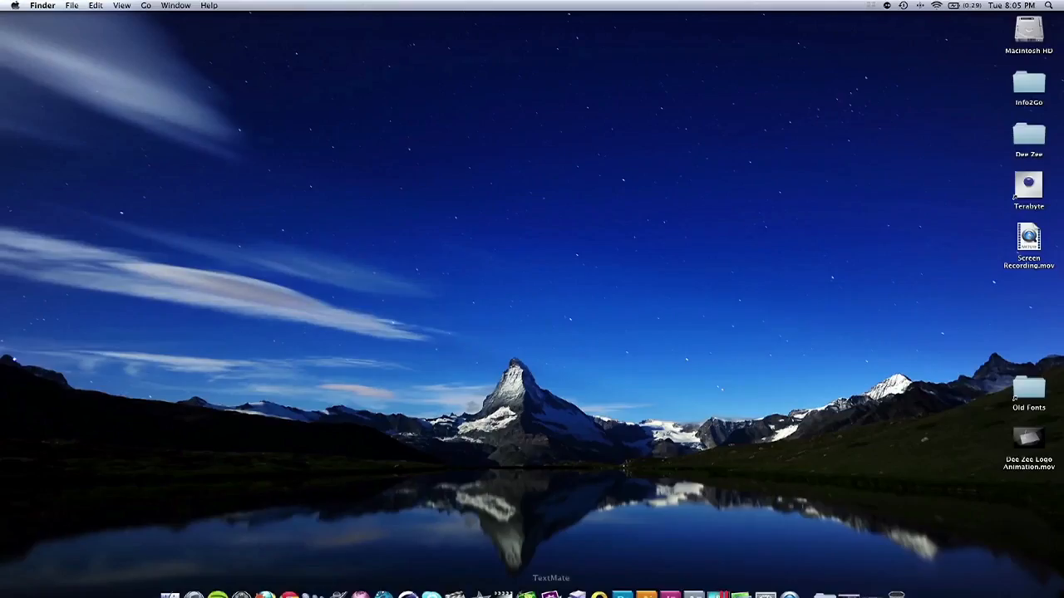
{"action": "left_click", "coordinate": [625, 584]}
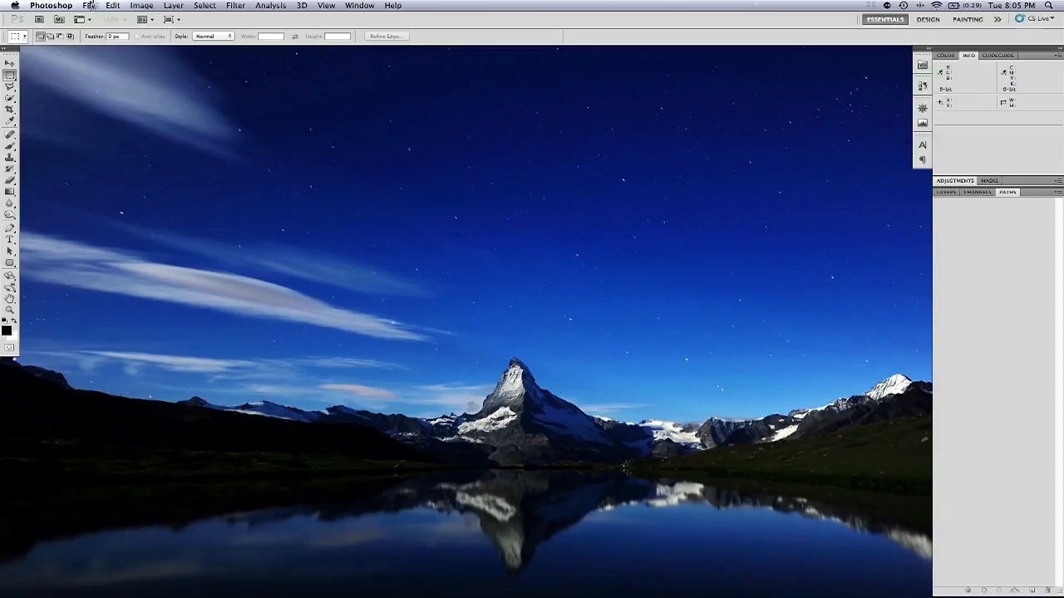
{"action": "key", "text": "super+n"}
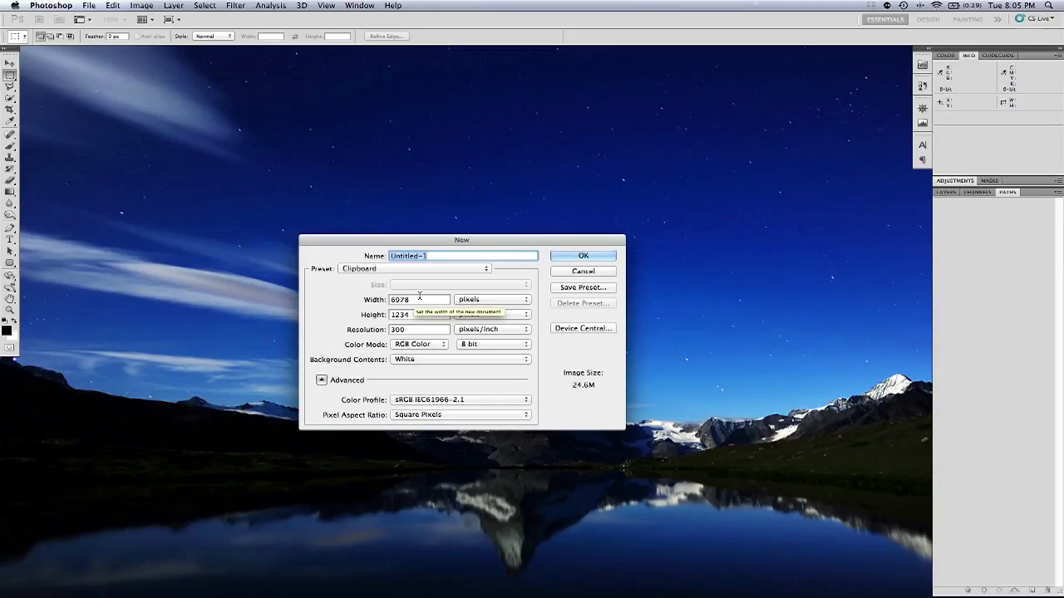
{"action": "left_click", "coordinate": [568, 259]}
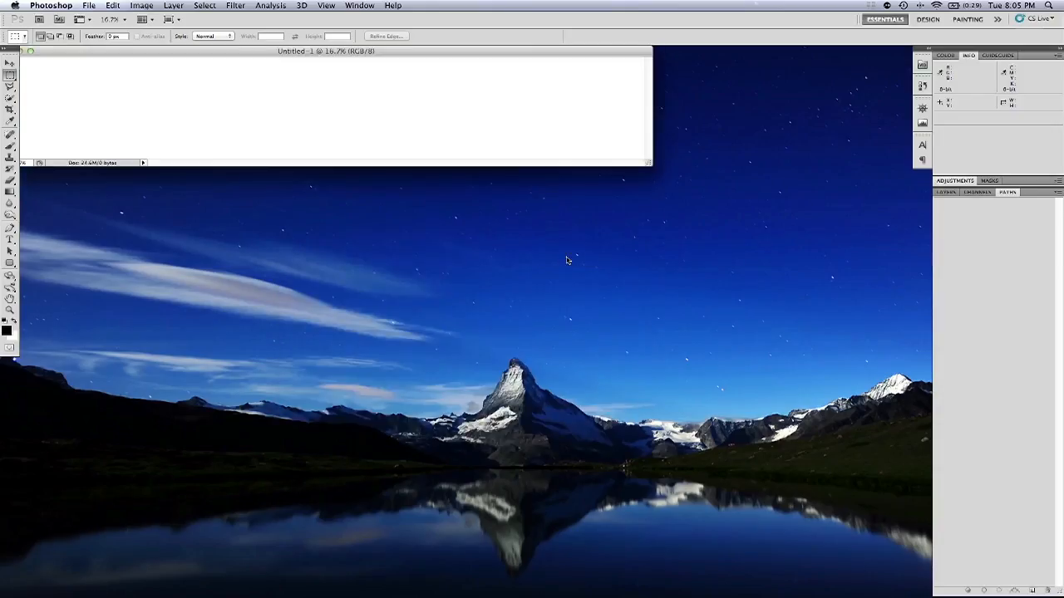
- Move the new document clear of the tools, show its layers, and paste the copied lettering as a path
{"action": "left_click_drag", "start_coordinate": [466, 51], "coordinate": [570, 149]}
{"action": "left_click", "coordinate": [948, 192]}
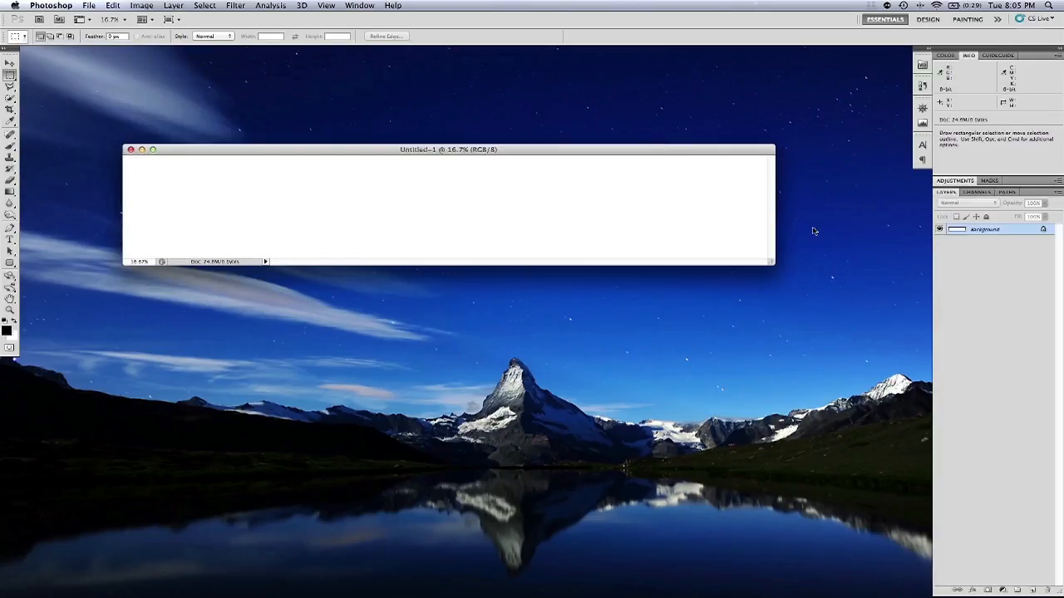
{"action": "key", "text": "super+v"}
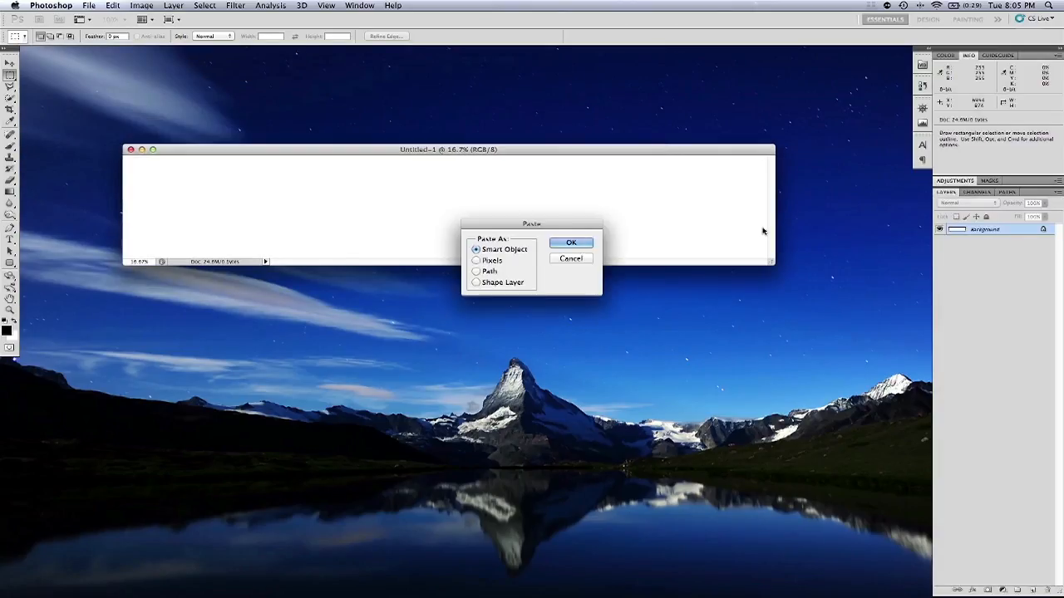
{"action": "left_click", "coordinate": [476, 271]}
{"action": "left_click", "coordinate": [571, 242]}
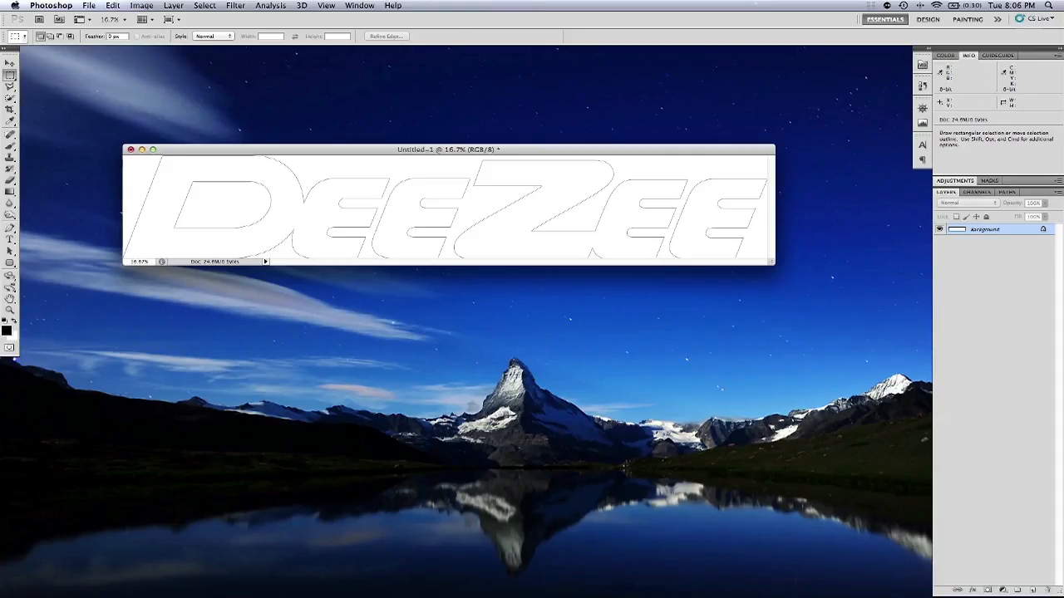
- Export the Work Path to an Illustrator file named logo.ai on the Desktop
{"action": "left_click", "coordinate": [93, 5]}
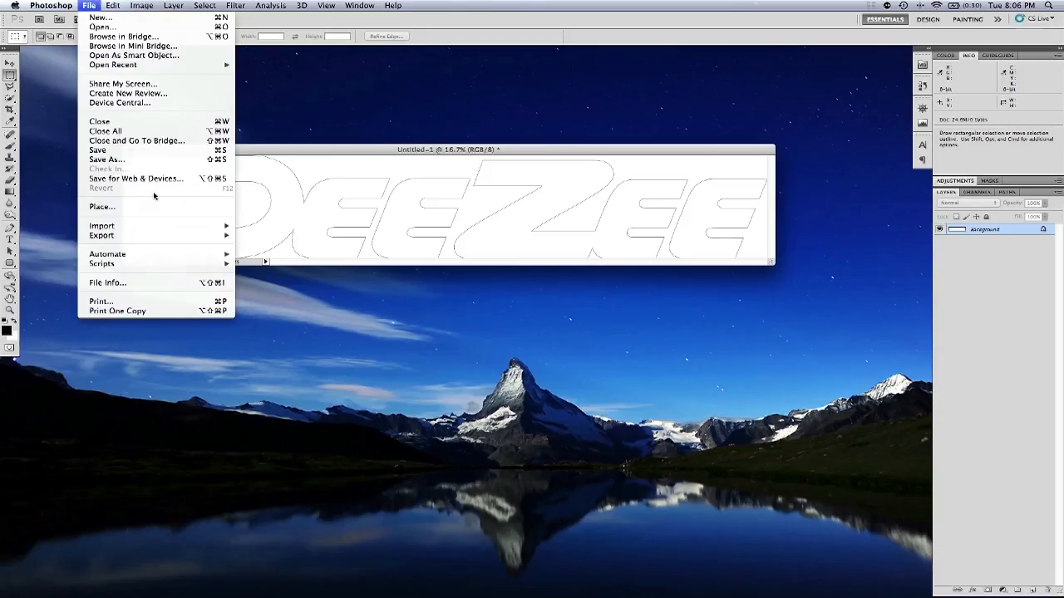
{"action": "mouse_move", "coordinate": [161, 252]}
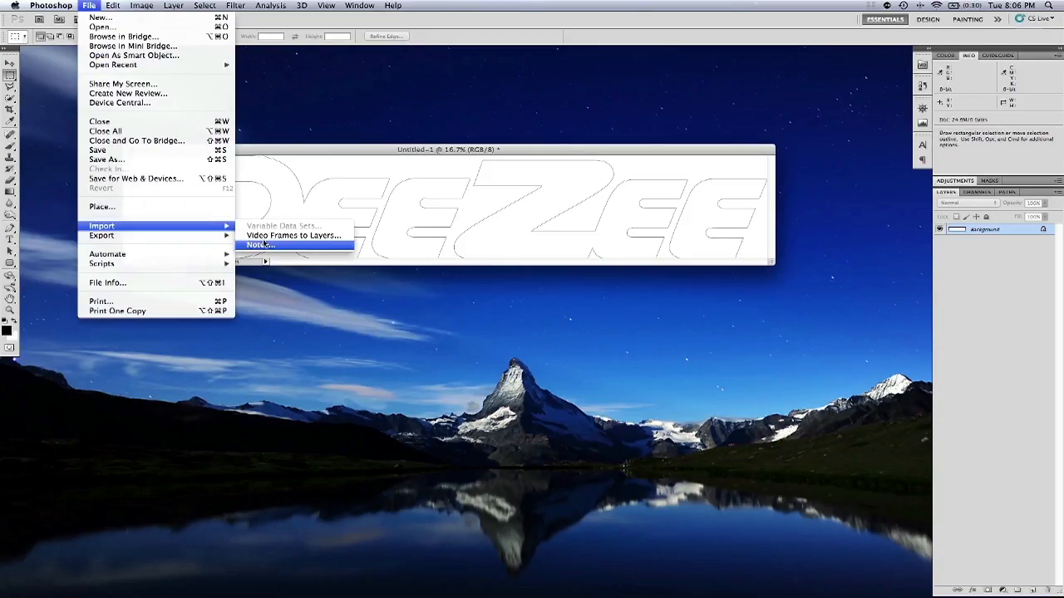
{"action": "mouse_move", "coordinate": [224, 235]}
{"action": "left_click", "coordinate": [267, 245]}
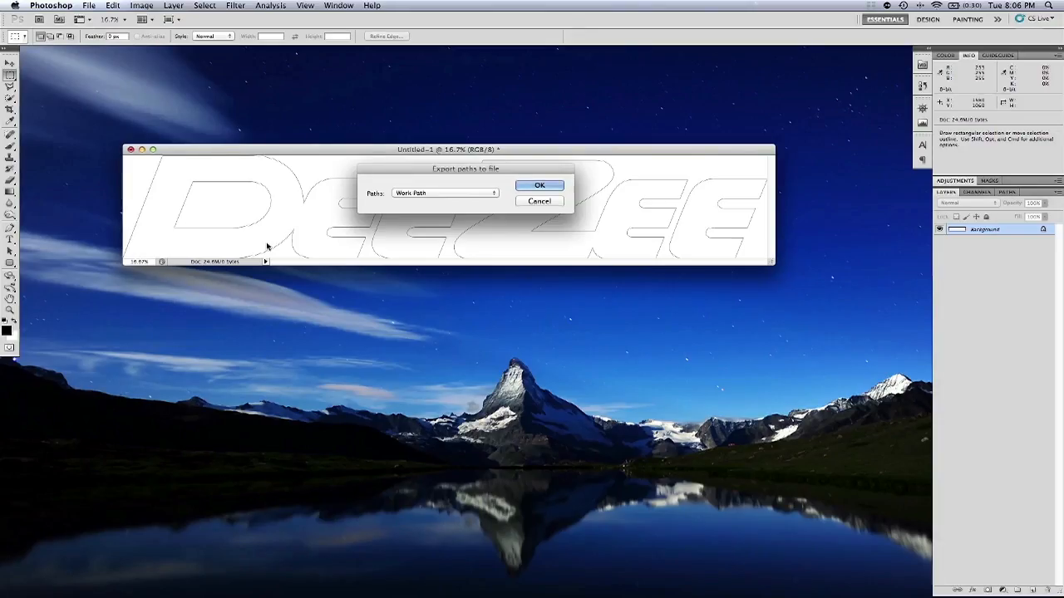
{"action": "left_click", "coordinate": [444, 197]}
{"action": "left_click", "coordinate": [443, 197]}
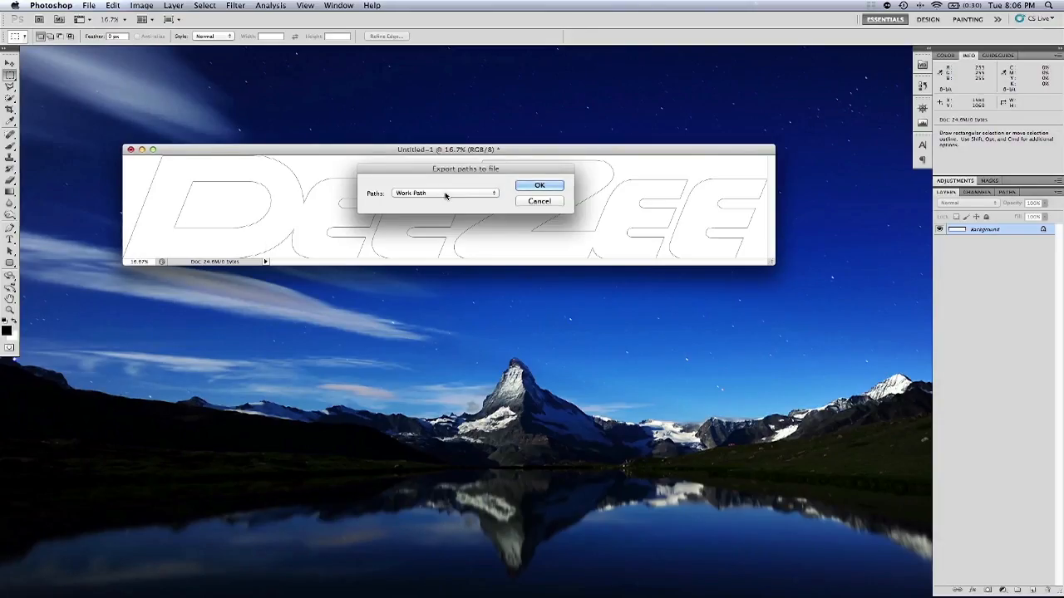
{"action": "left_click", "coordinate": [539, 184]}
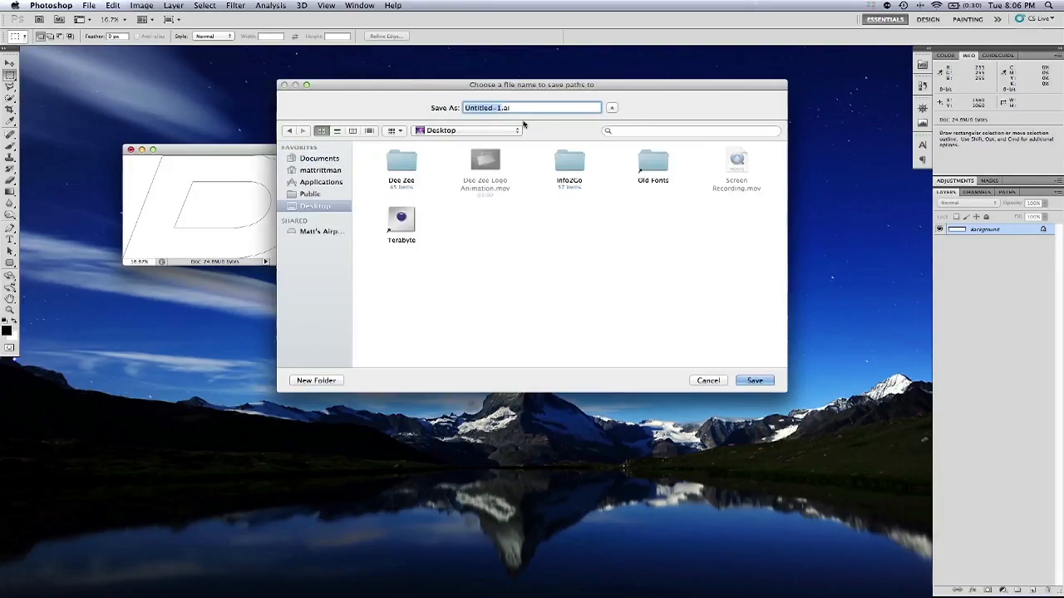
{"action": "type", "text": "logo"}
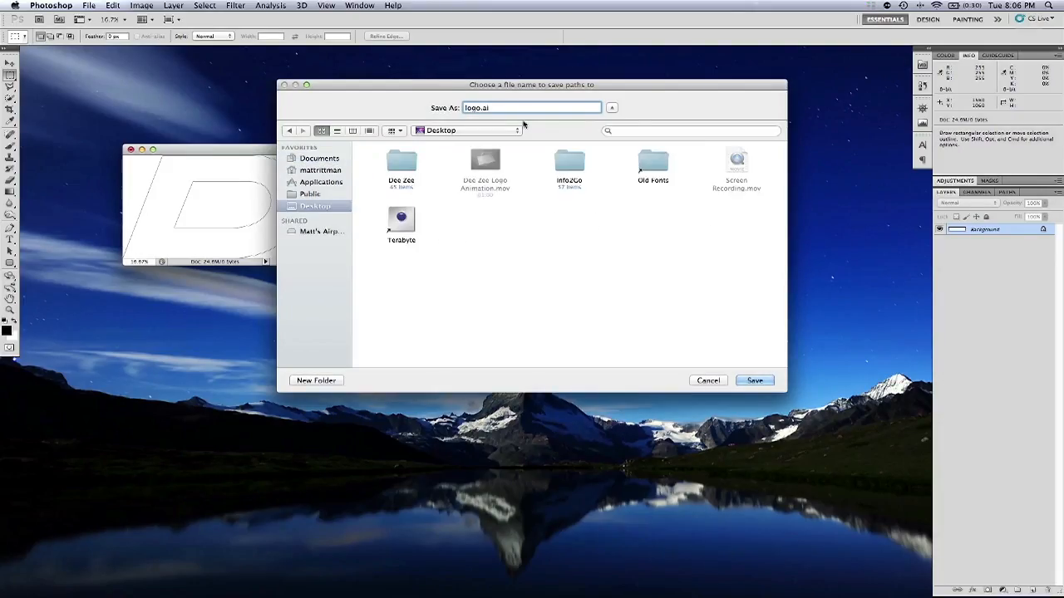
{"action": "left_click", "coordinate": [753, 379]}
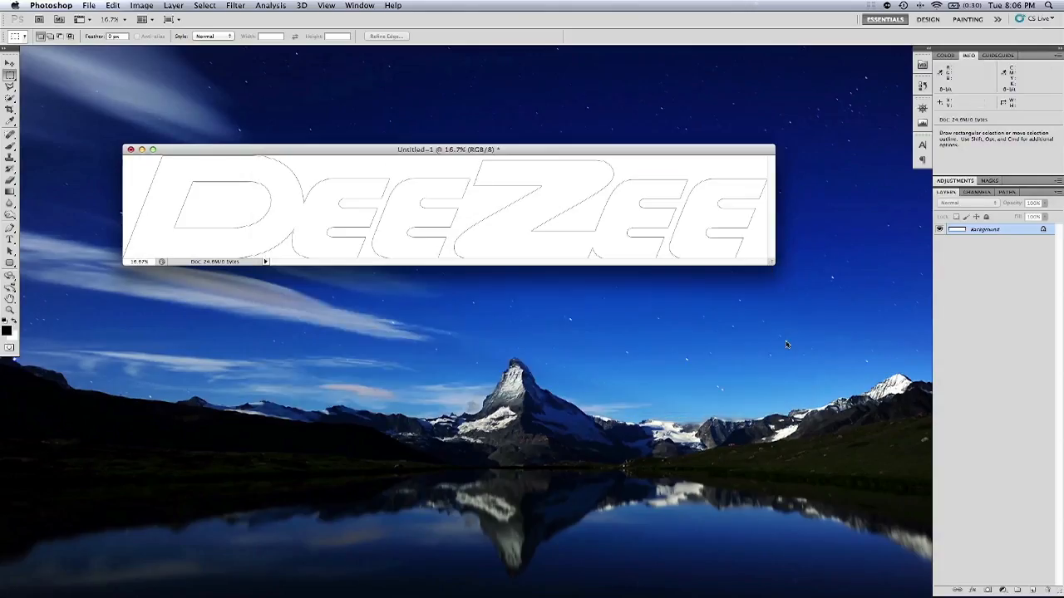
- Close the lettering document without saving its changes
{"action": "left_click", "coordinate": [790, 346]}
{"action": "left_click", "coordinate": [583, 152]}
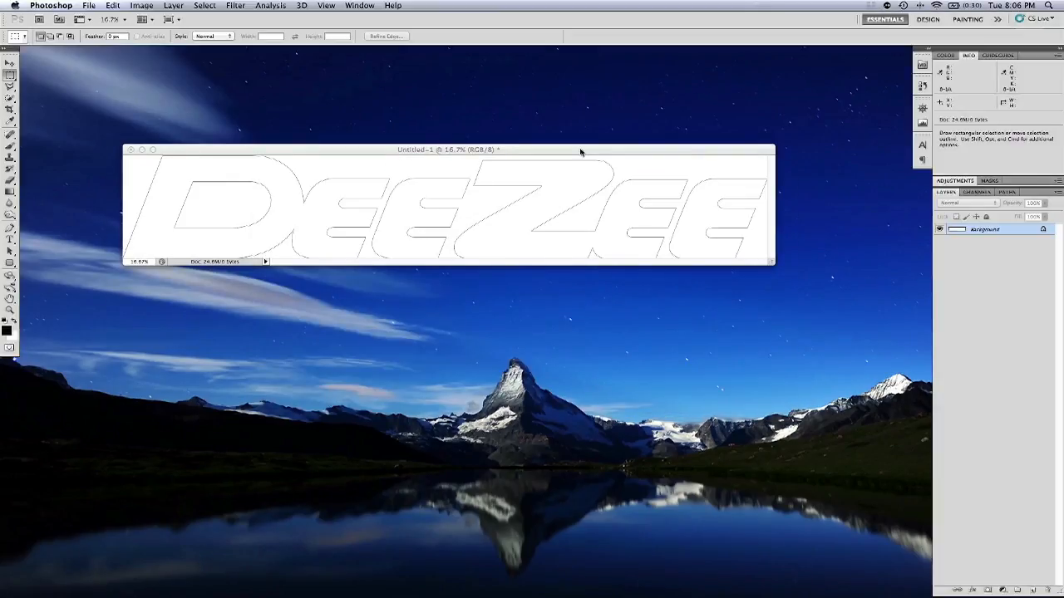
{"action": "left_click", "coordinate": [130, 149]}
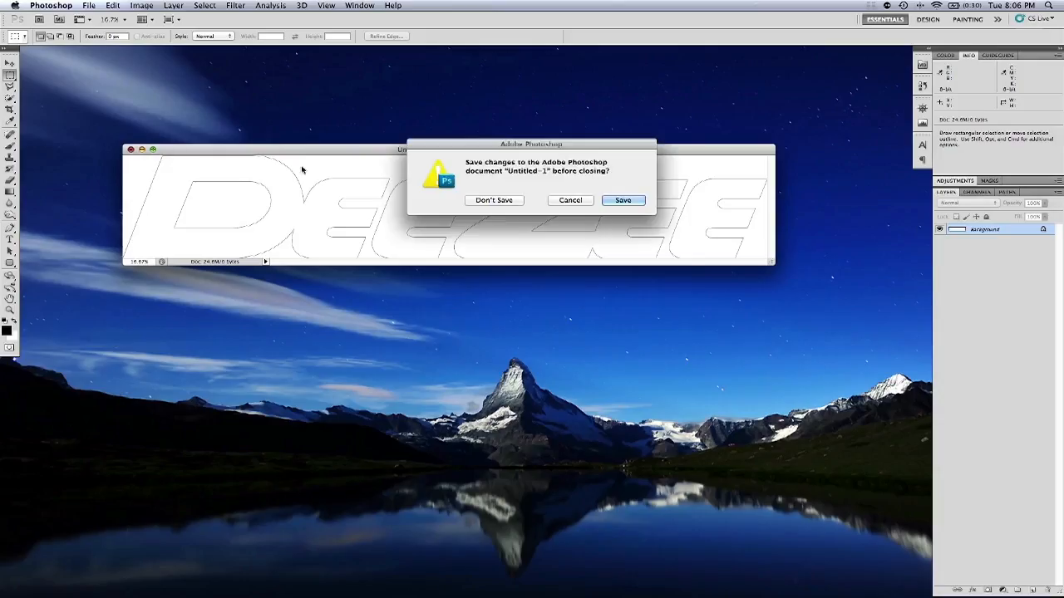
{"action": "left_click", "coordinate": [474, 200]}
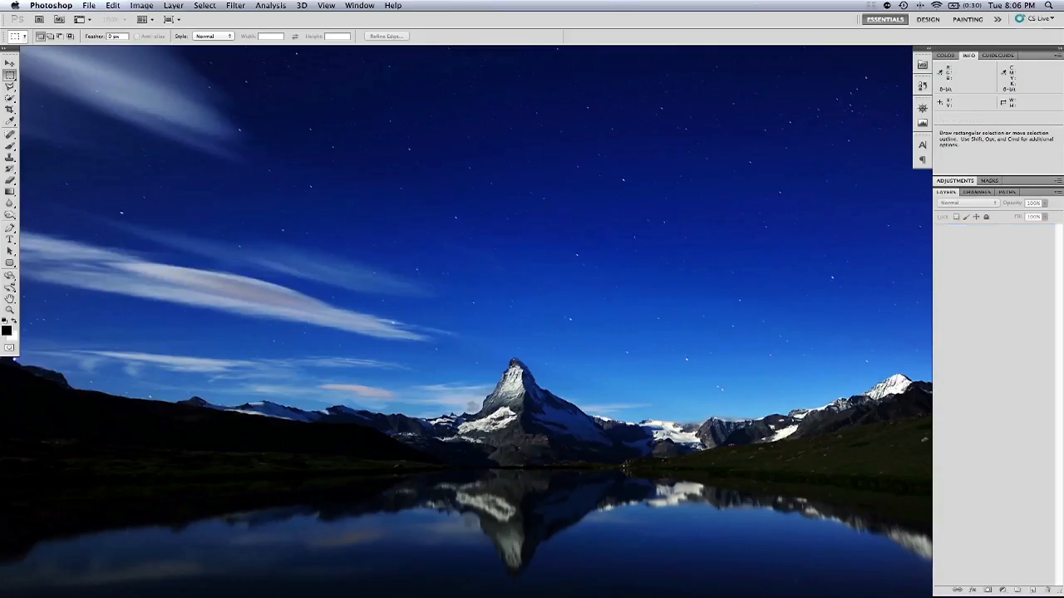
- Quit both Photoshop and Illustrator
{"action": "left_click", "coordinate": [52, 6]}
{"action": "left_click", "coordinate": [78, 104]}
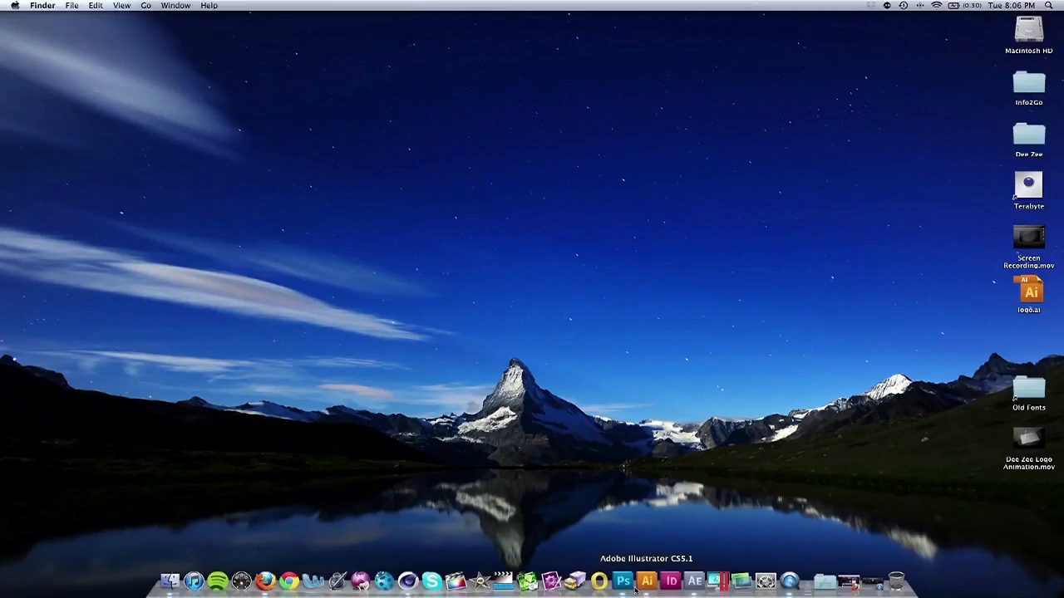
{"action": "right_click", "coordinate": [649, 582]}
{"action": "left_click", "coordinate": [662, 556]}
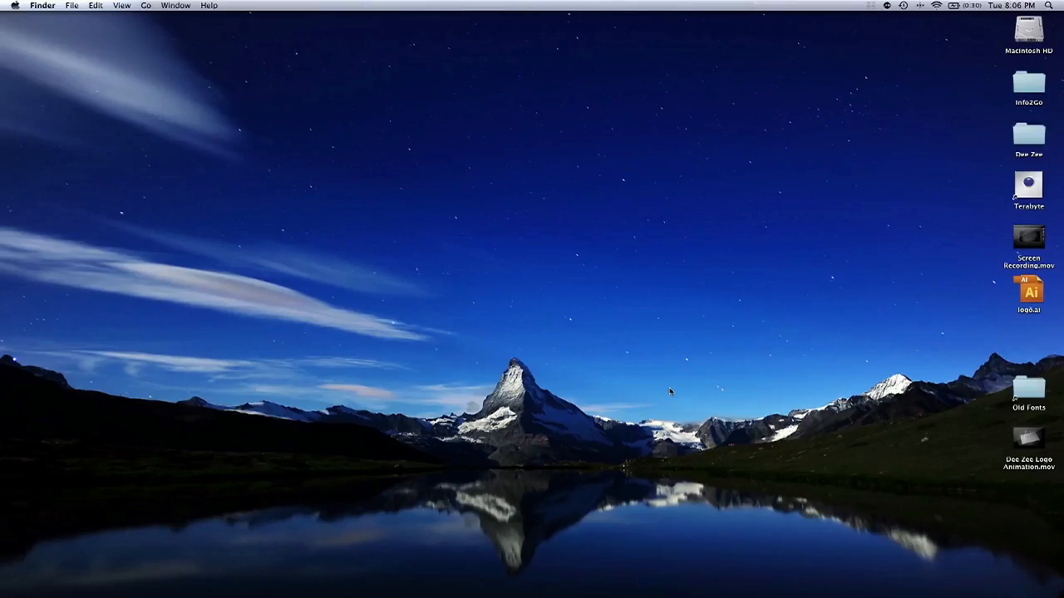
- Switch to the empty Cinema 4D project on Desktop 3
{"action": "key", "text": "ctrl+Up"}
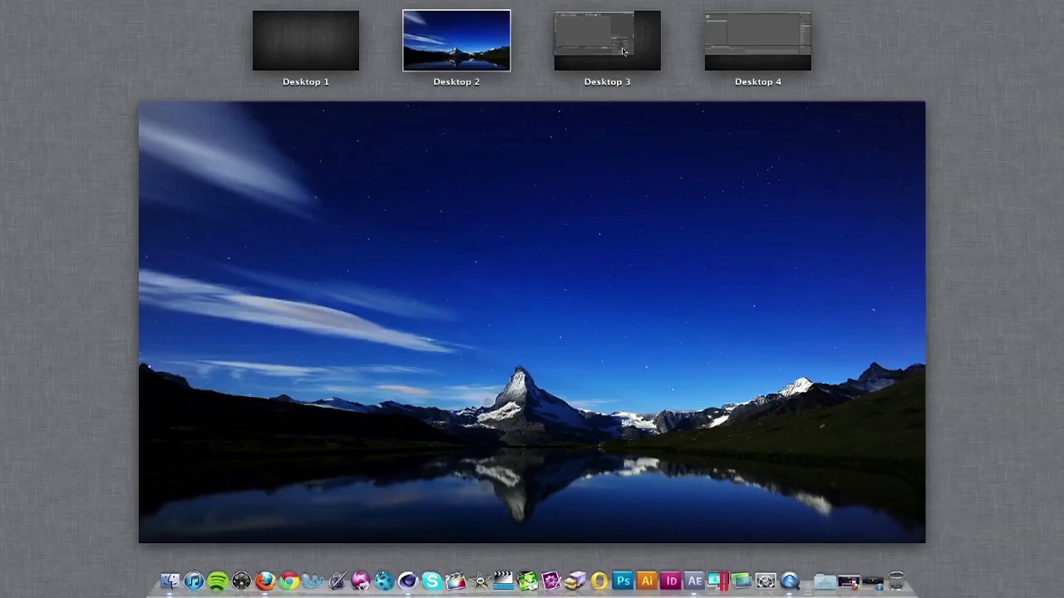
{"action": "left_click", "coordinate": [622, 52]}
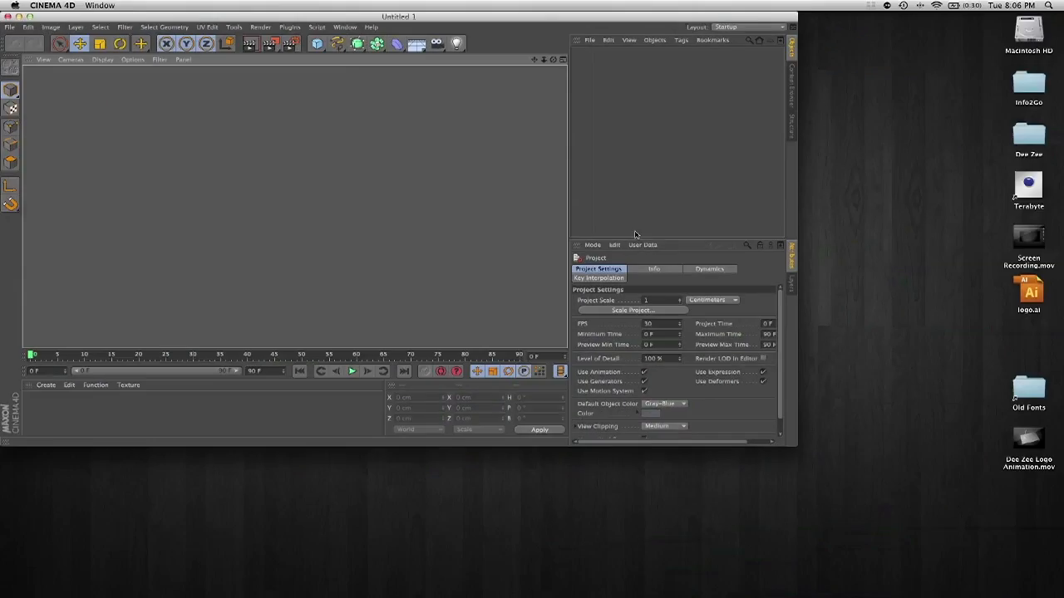
- Enlarge the project window and open logo.ai from the Desktop at scale 1 centimeter with Group Splines enabled
{"action": "left_click", "coordinate": [29, 16]}
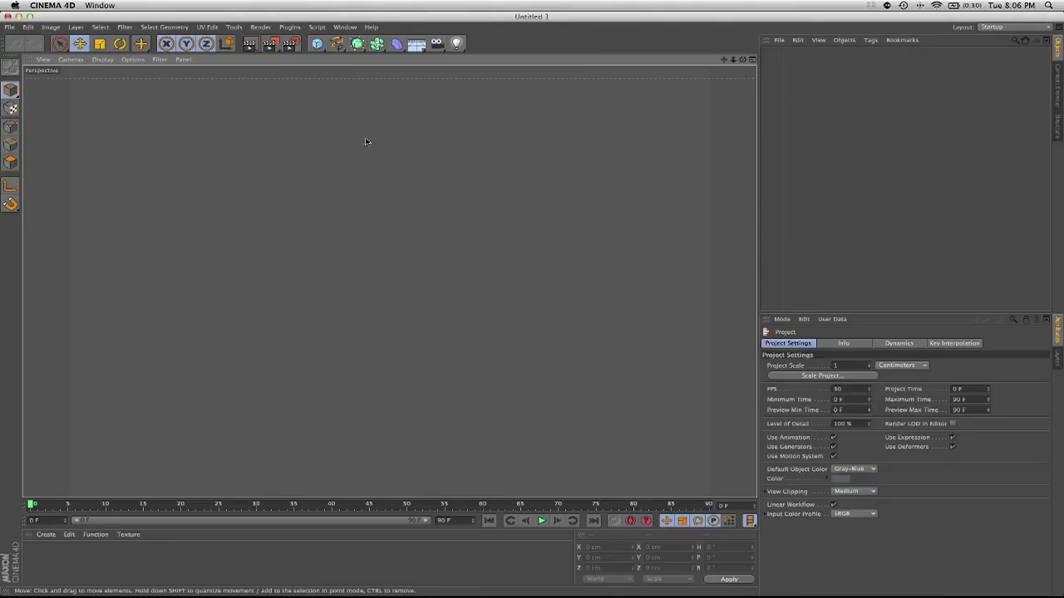
{"action": "left_click", "coordinate": [12, 27]}
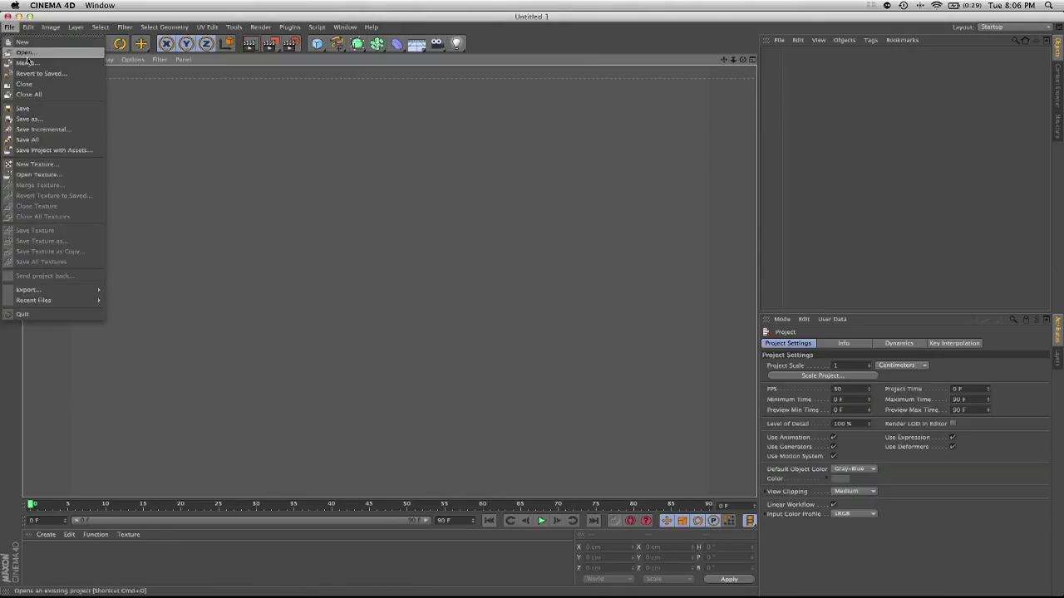
{"action": "left_click", "coordinate": [29, 55]}
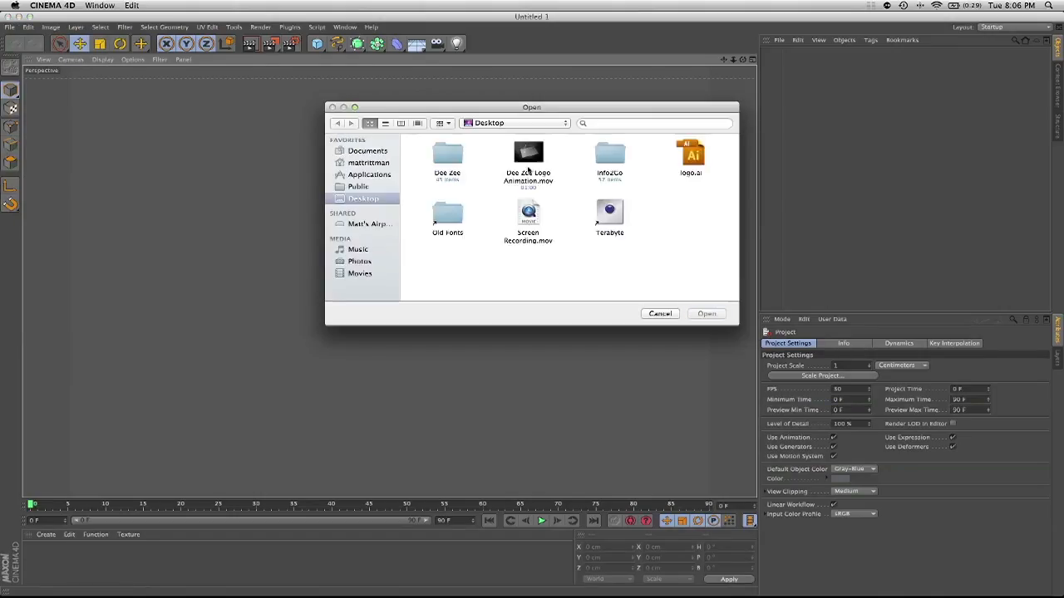
{"action": "left_click", "coordinate": [691, 156]}
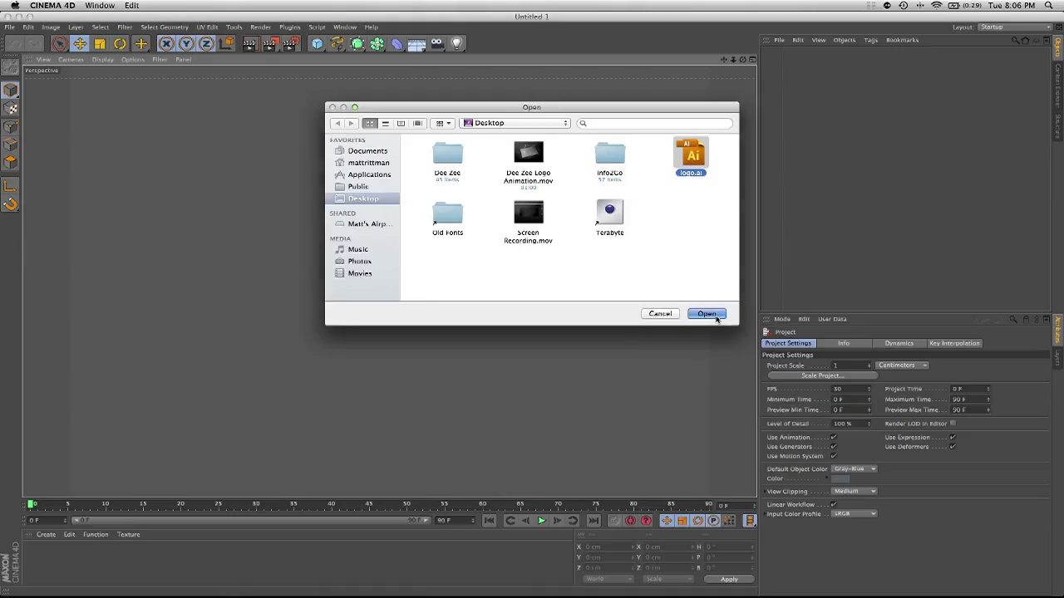
{"action": "left_click", "coordinate": [706, 314]}
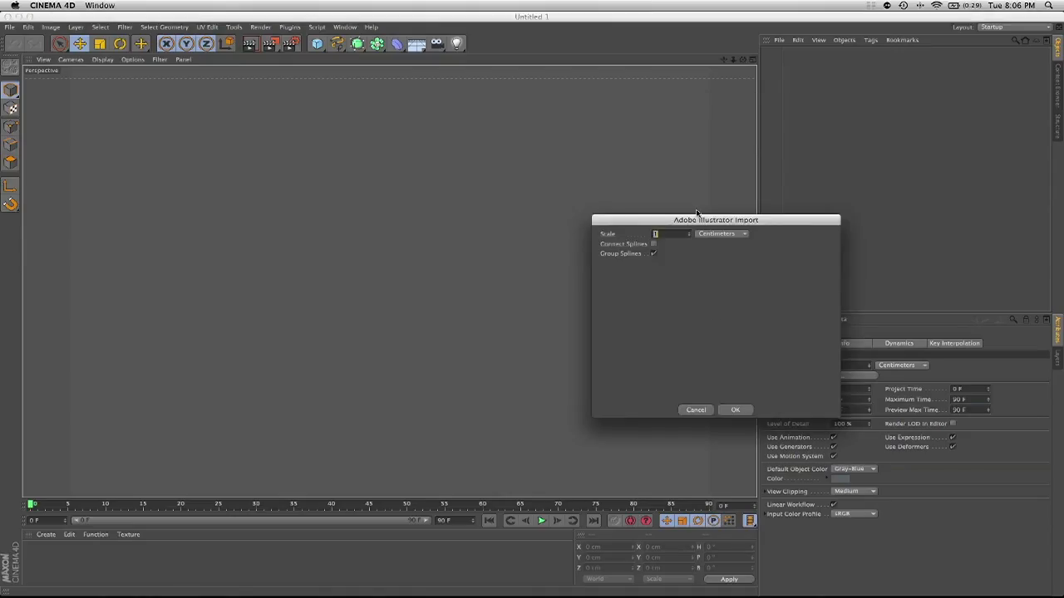
{"action": "left_click_drag", "start_coordinate": [701, 219], "coordinate": [428, 194]}
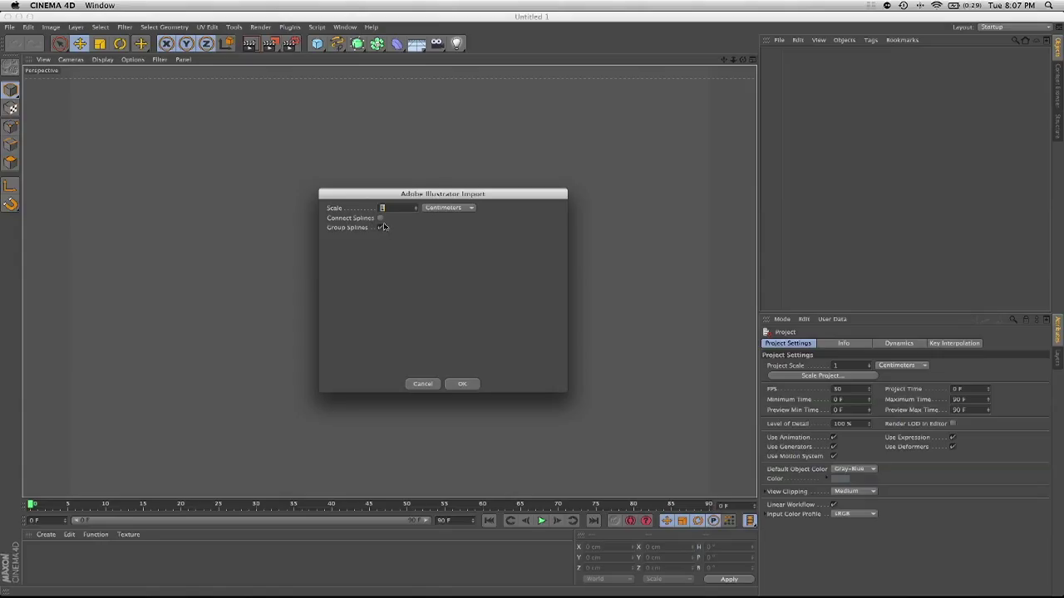
{"action": "left_click", "coordinate": [464, 385]}
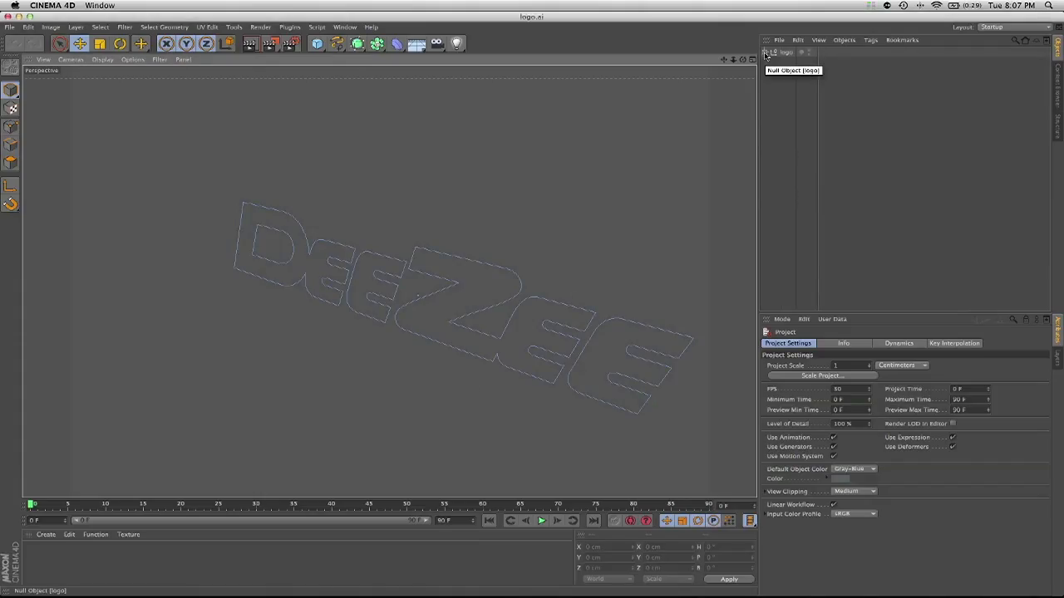
- Expand the logo group and move Path 5 out of Path 4, placing it directly below as a sibling
{"action": "left_click", "coordinate": [764, 53]}
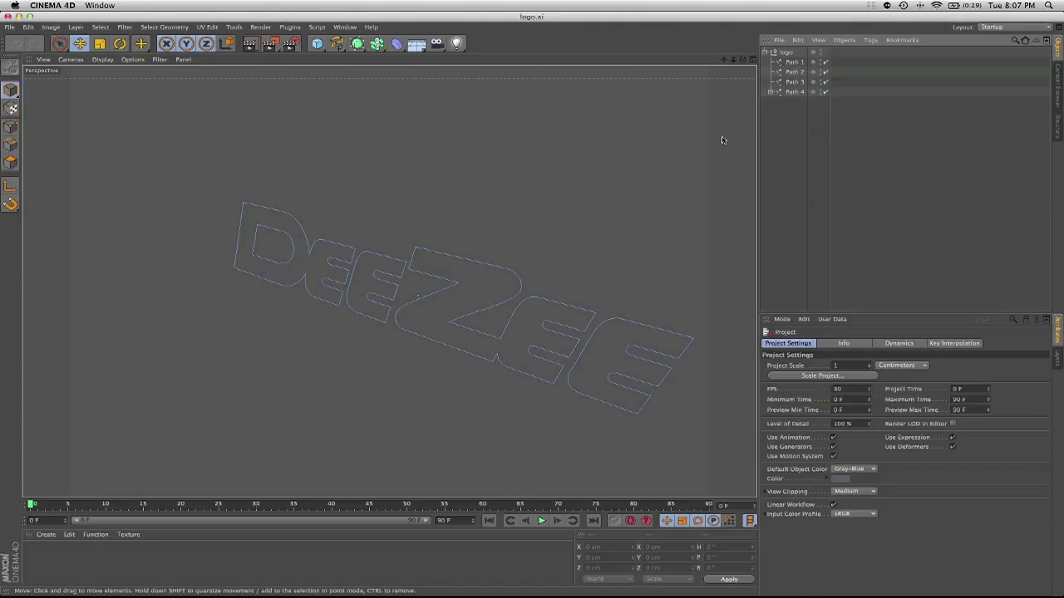
{"action": "left_click_drag", "start_coordinate": [458, 304], "coordinate": [513, 341], "text": "alt"}
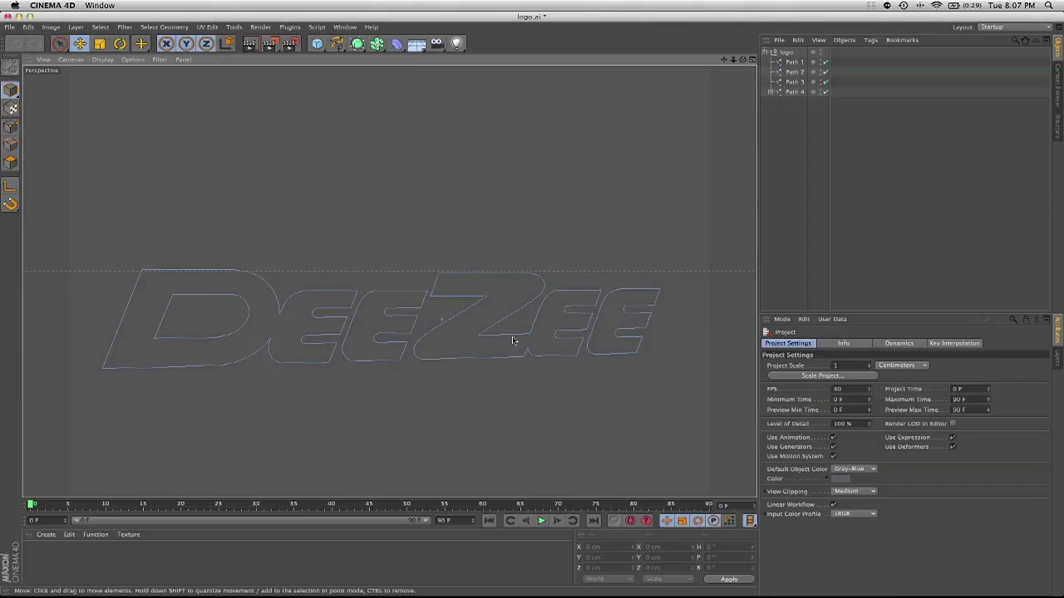
{"action": "left_click", "coordinate": [770, 93]}
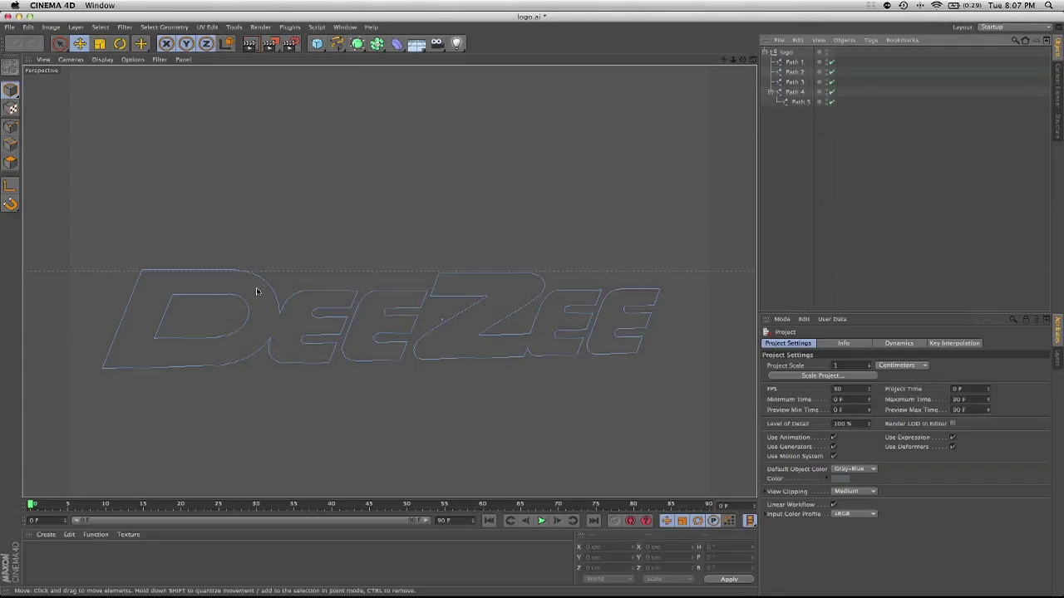
{"action": "left_click", "coordinate": [799, 101]}
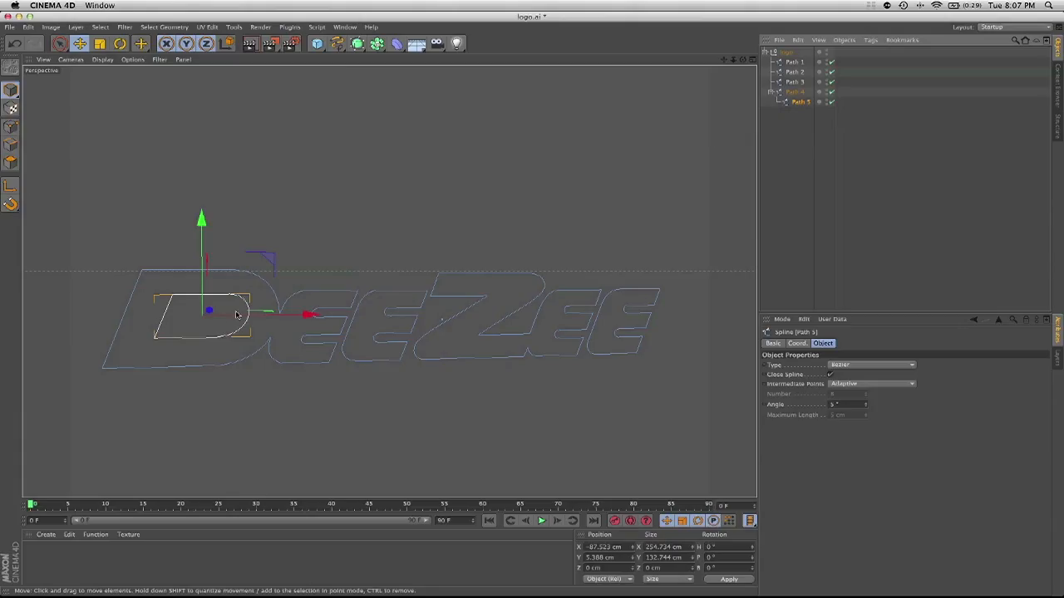
{"action": "left_click_drag", "start_coordinate": [799, 102], "coordinate": [794, 87]}
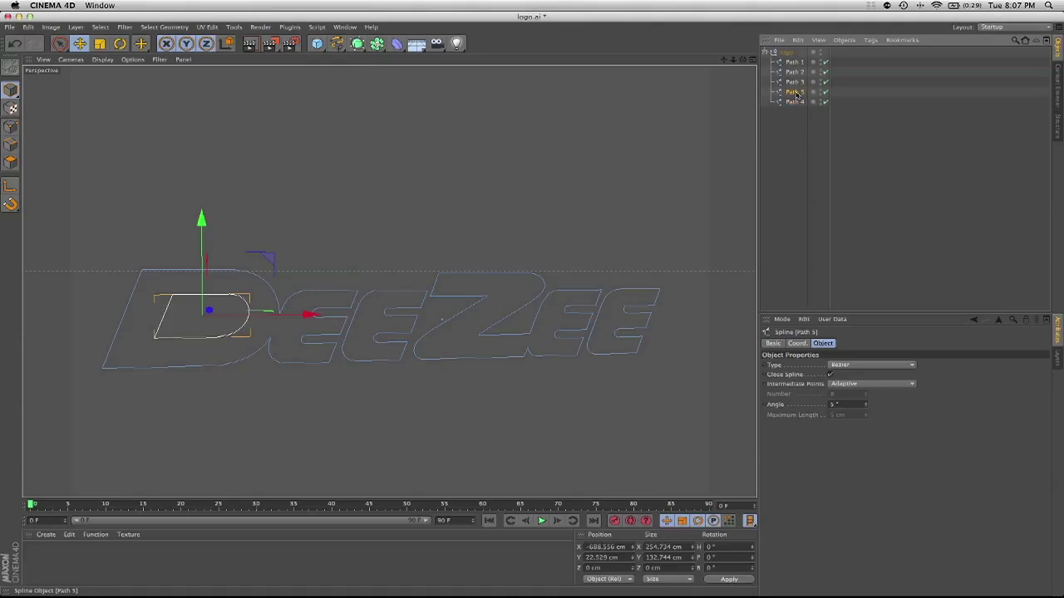
{"action": "key", "text": "ctrl+z"}
{"action": "left_click_drag", "start_coordinate": [792, 103], "coordinate": [797, 98]}
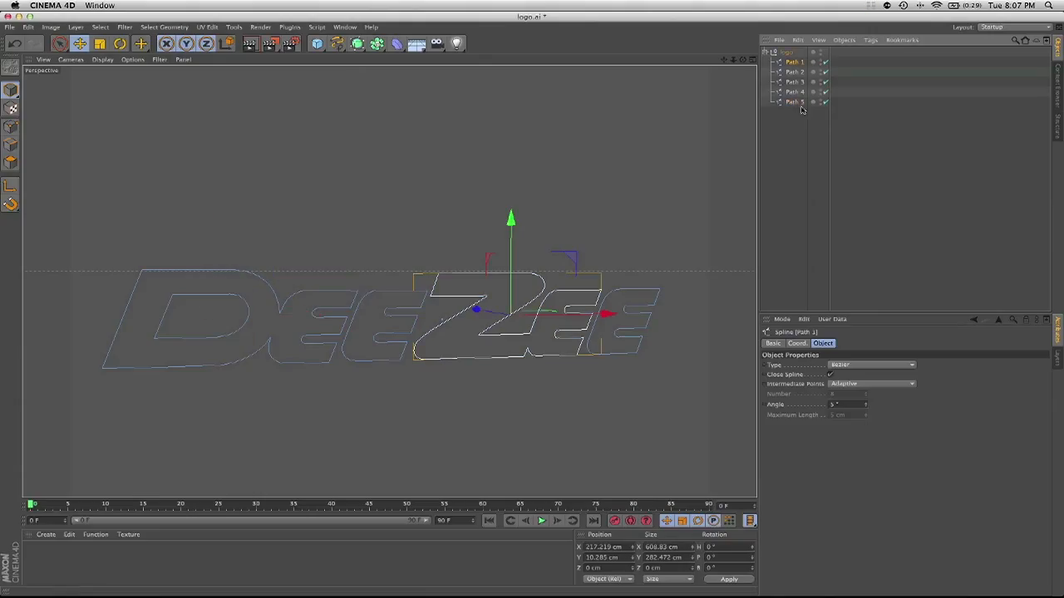
- Move all five paths out of the logo null and delete the empty null
{"action": "left_click", "coordinate": [797, 64], "text": "shift"}
{"action": "left_click_drag", "start_coordinate": [798, 65], "coordinate": [770, 143]}
{"action": "left_click", "coordinate": [786, 53]}
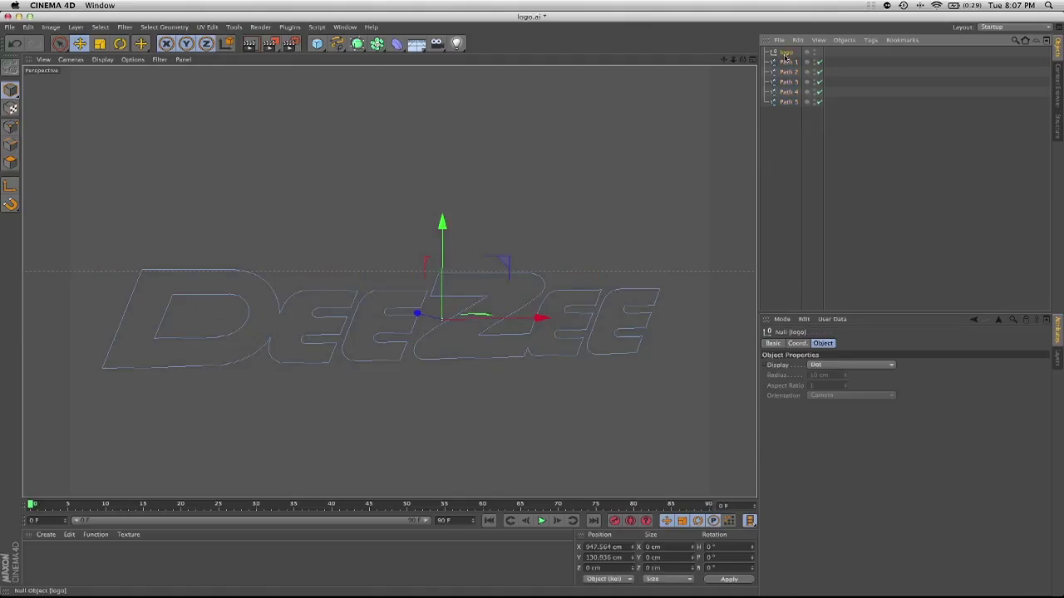
{"action": "key", "text": "Delete"}
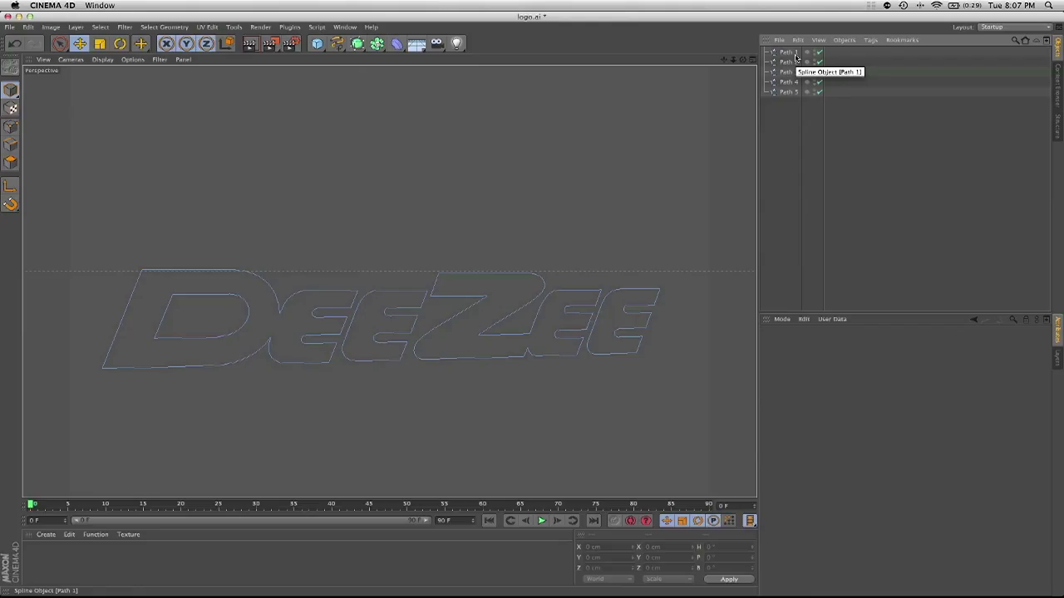
- Rename Path 4, the outline of the first D and E, as 1
{"action": "left_click", "coordinate": [788, 53]}
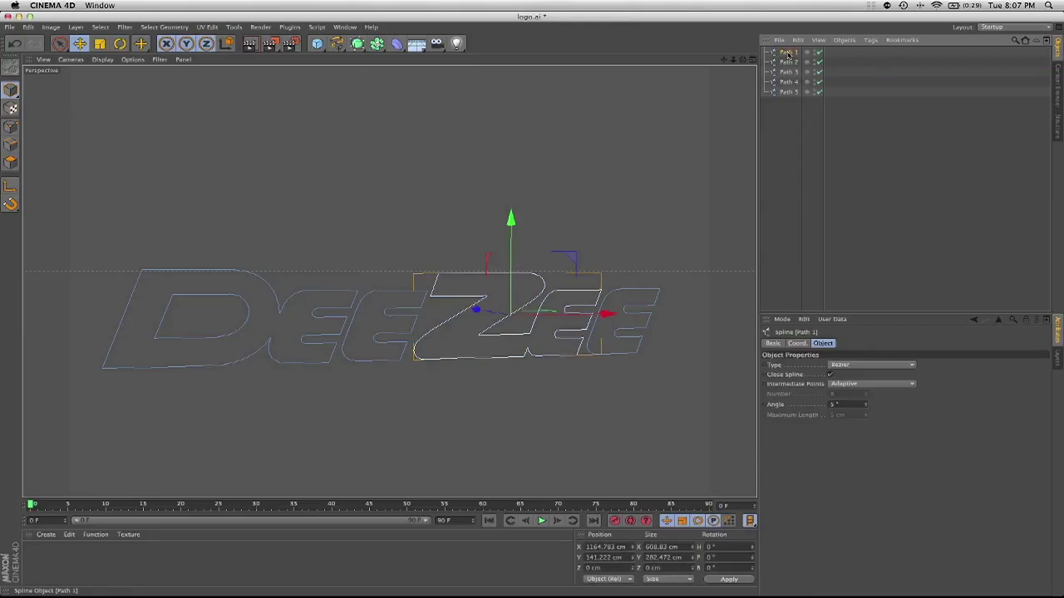
{"action": "left_click", "coordinate": [788, 92]}
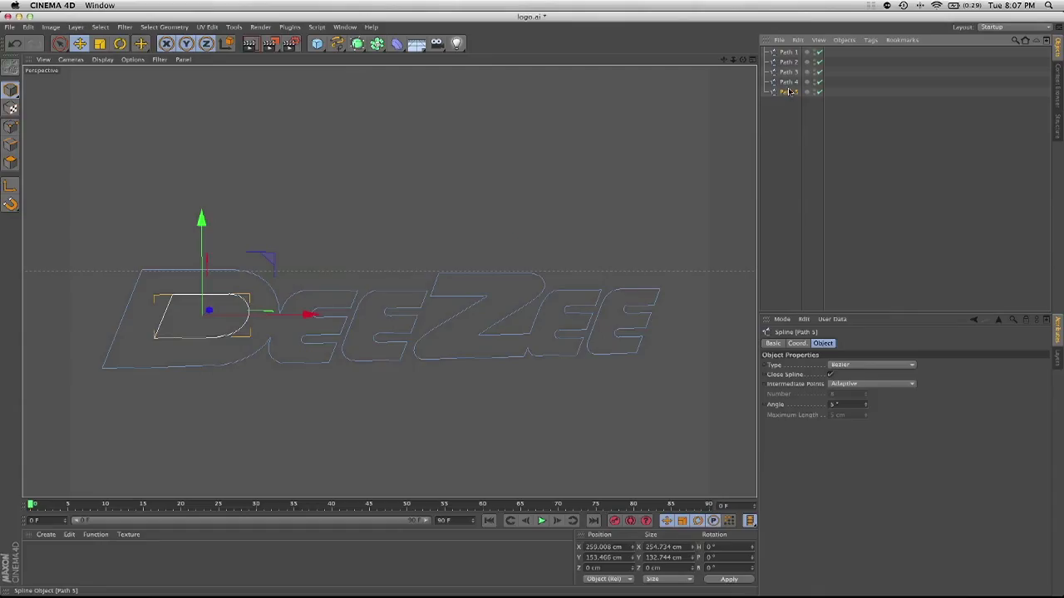
{"action": "left_click", "coordinate": [788, 83]}
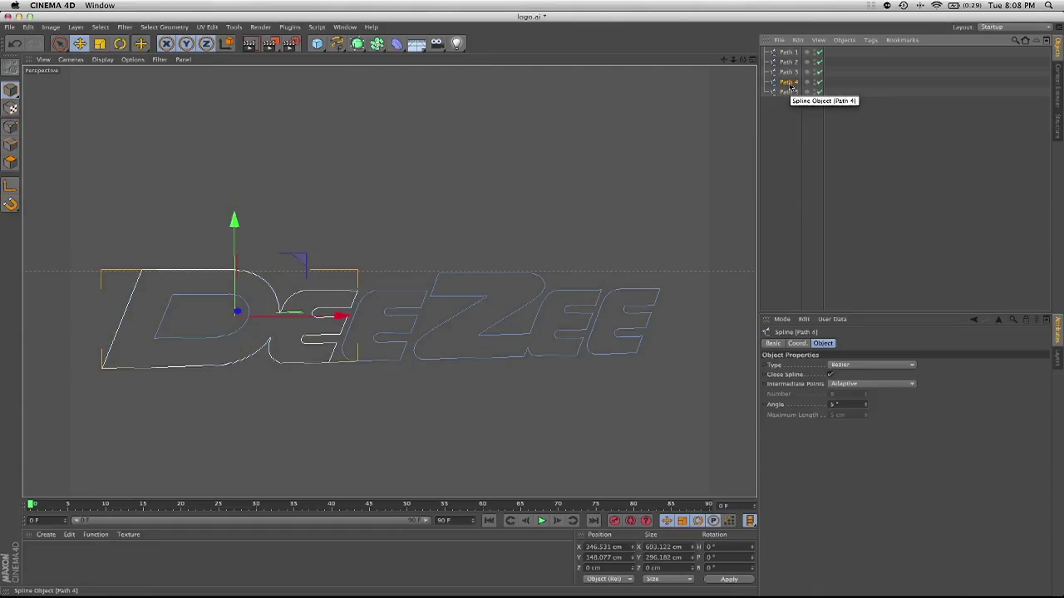
{"action": "double_click", "coordinate": [789, 83]}
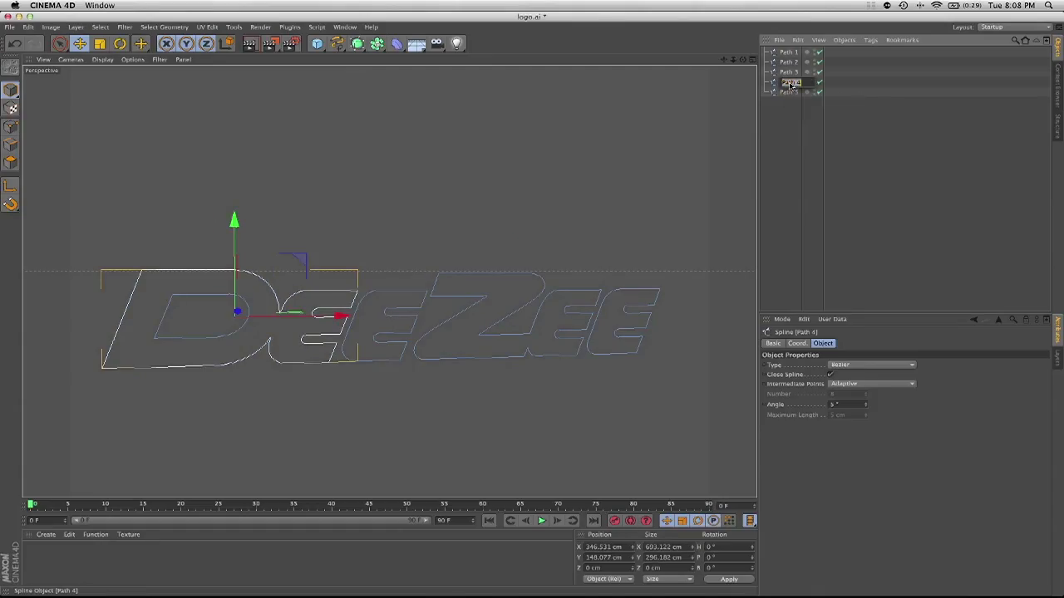
{"action": "type", "text": "1"}
{"action": "key", "text": "Return"}
- Rename Path 5, the inner hole of the D, as 2
{"action": "left_click", "coordinate": [789, 94]}
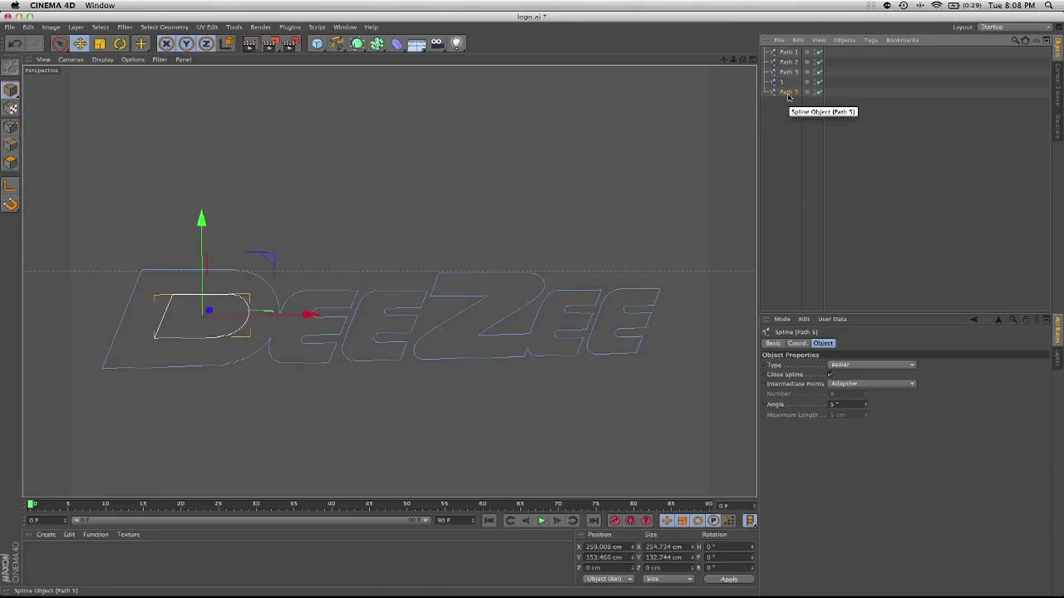
{"action": "double_click", "coordinate": [789, 92]}
{"action": "type", "text": "2"}
{"action": "key", "text": "Return"}
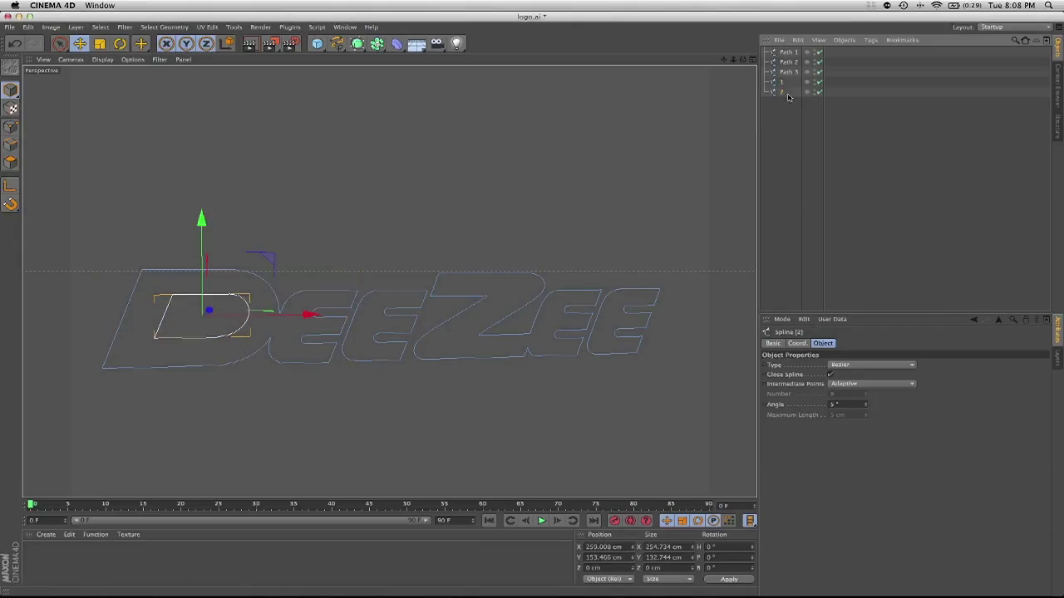
- Rename Path 2, the second E of Dee, as 3
{"action": "left_click", "coordinate": [788, 73]}
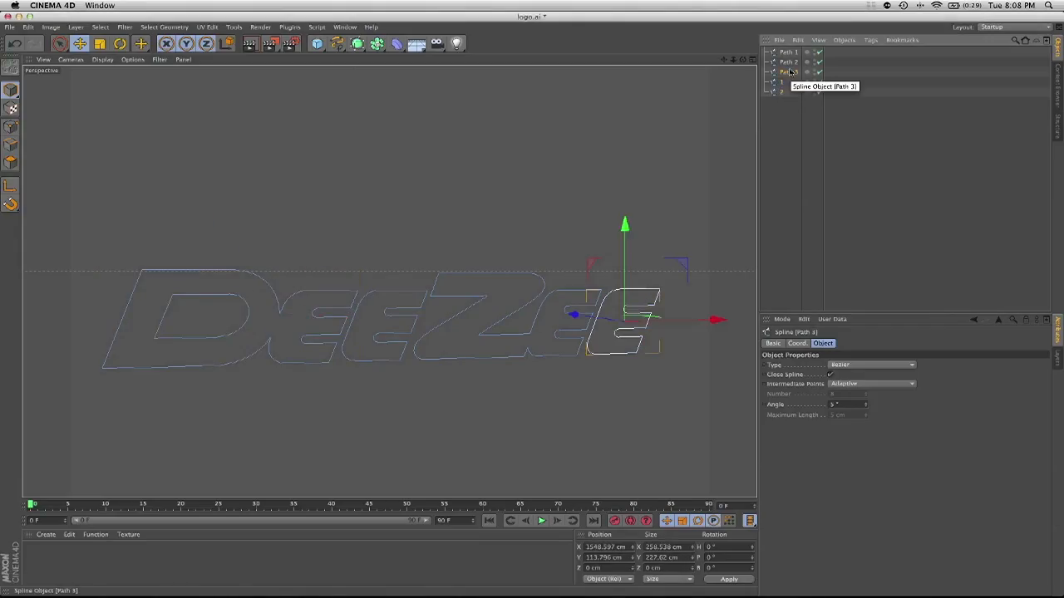
{"action": "left_click", "coordinate": [790, 52]}
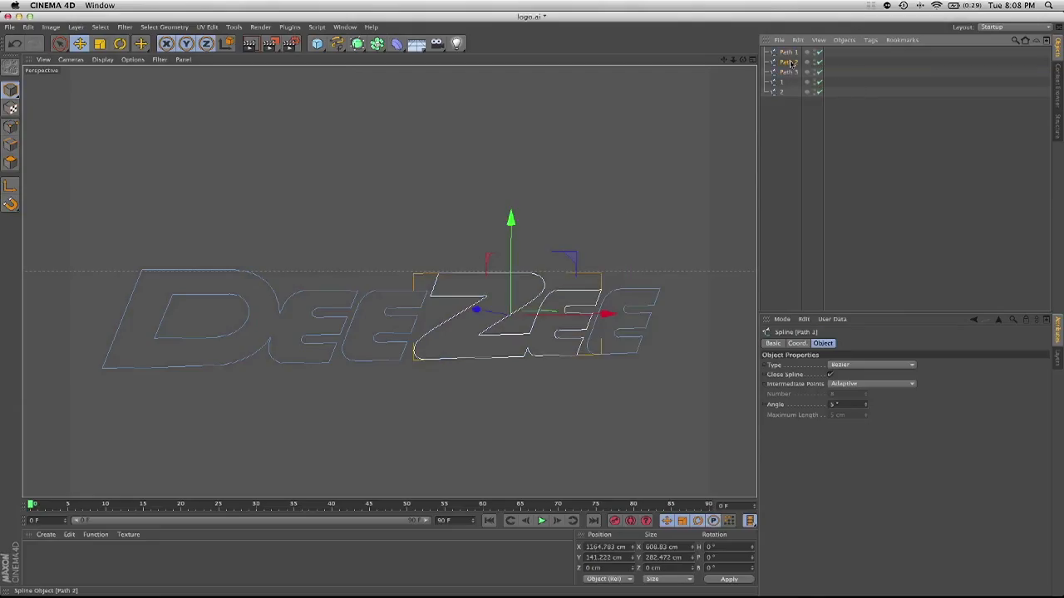
{"action": "left_click", "coordinate": [791, 64]}
{"action": "double_click", "coordinate": [791, 64]}
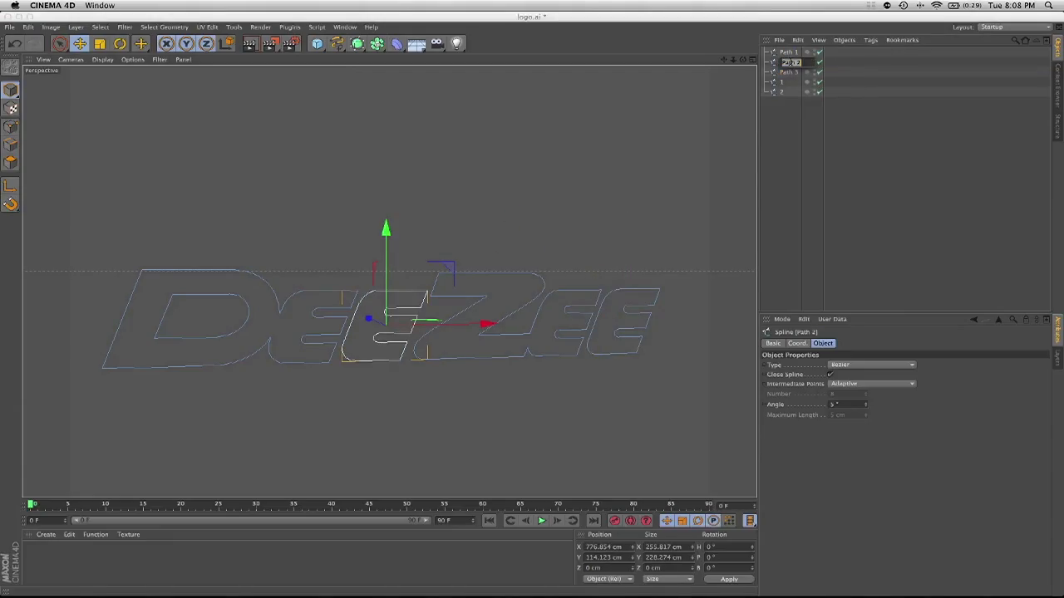
{"action": "type", "text": "3"}
{"action": "key", "text": "Return"}
- Rename Path 1, the joined Z and E outline, as 4
{"action": "left_click", "coordinate": [791, 72]}
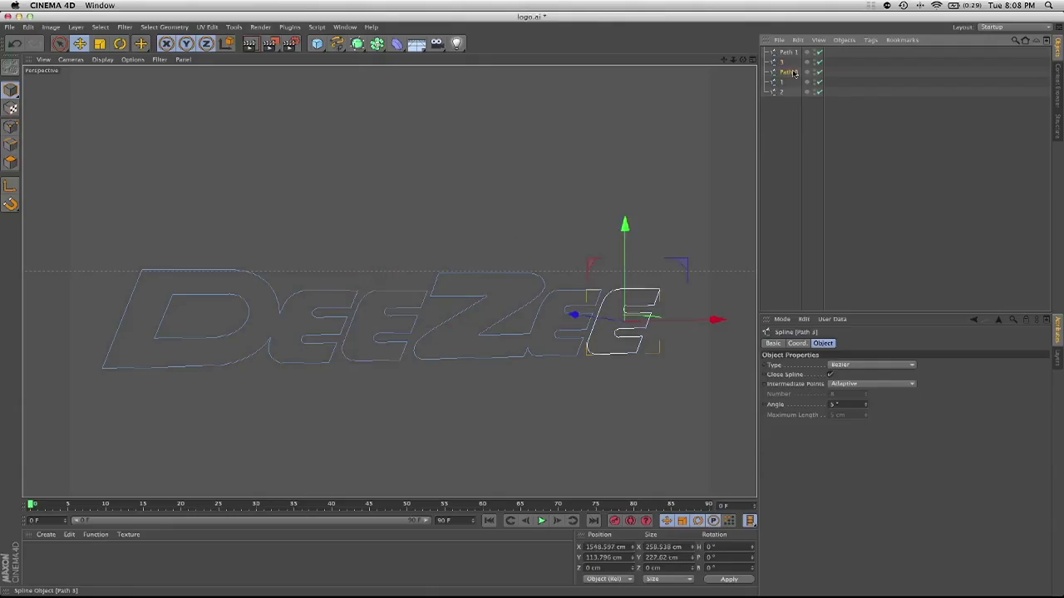
{"action": "left_click", "coordinate": [790, 54]}
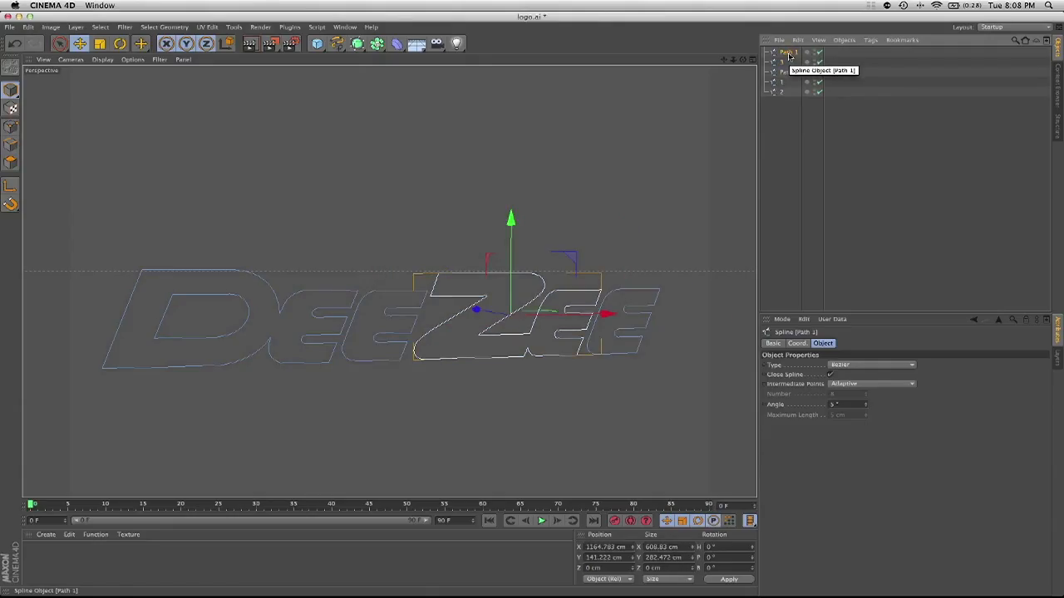
{"action": "double_click", "coordinate": [789, 54]}
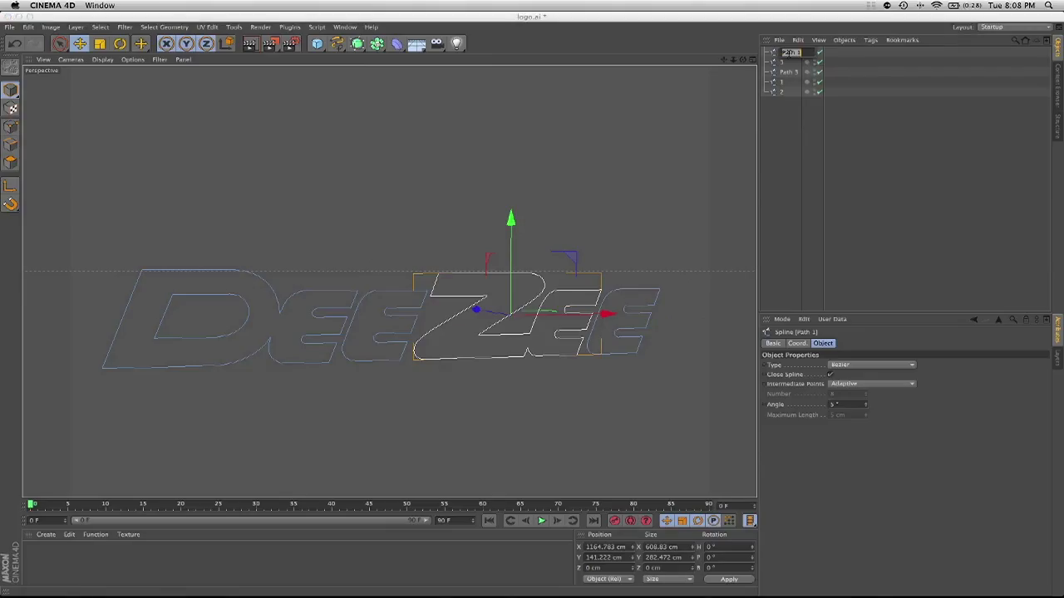
{"action": "type", "text": "4"}
{"action": "key", "text": "Return"}
- Rename Path 3, the last E of the logo, as 5
{"action": "left_click", "coordinate": [794, 73]}
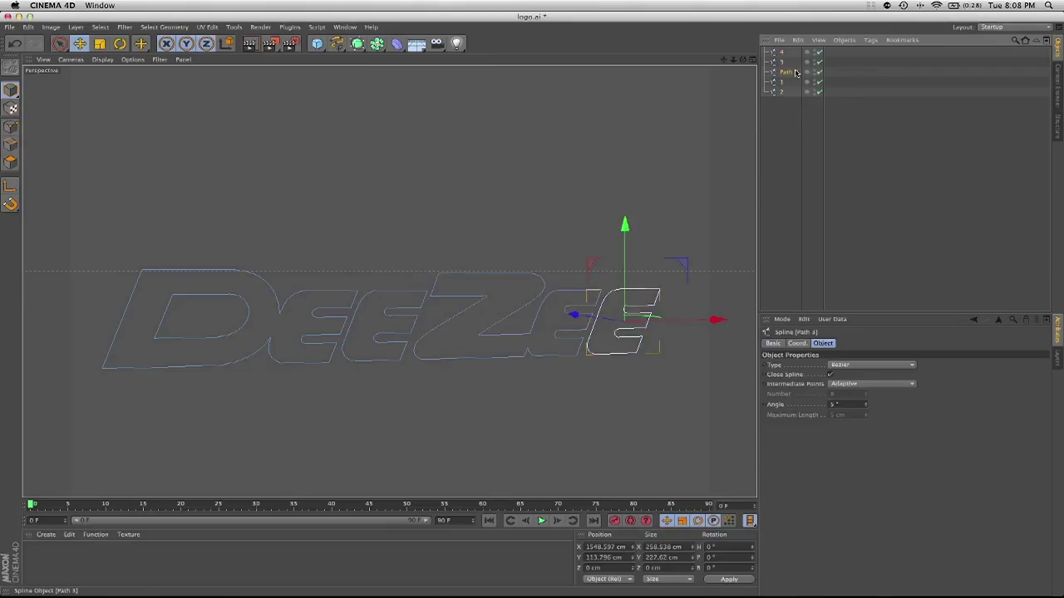
{"action": "double_click", "coordinate": [793, 72]}
{"action": "type", "text": "5"}
{"action": "key", "text": "Return"}
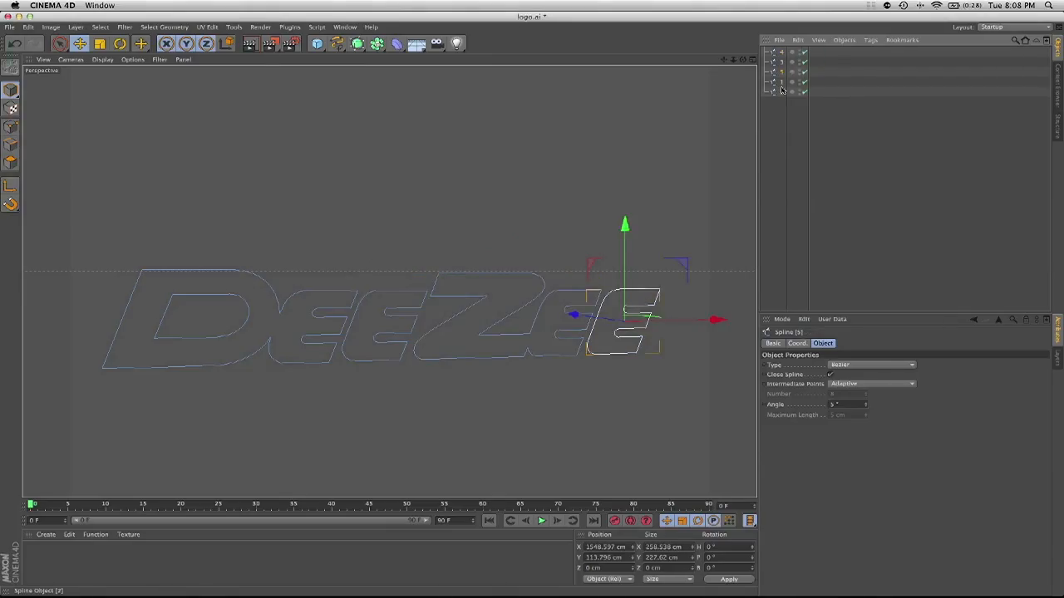
- Reorder the splines in ascending order from 1 to 5 and widen the object name column
{"action": "left_click_drag", "start_coordinate": [782, 83], "coordinate": [785, 48]}
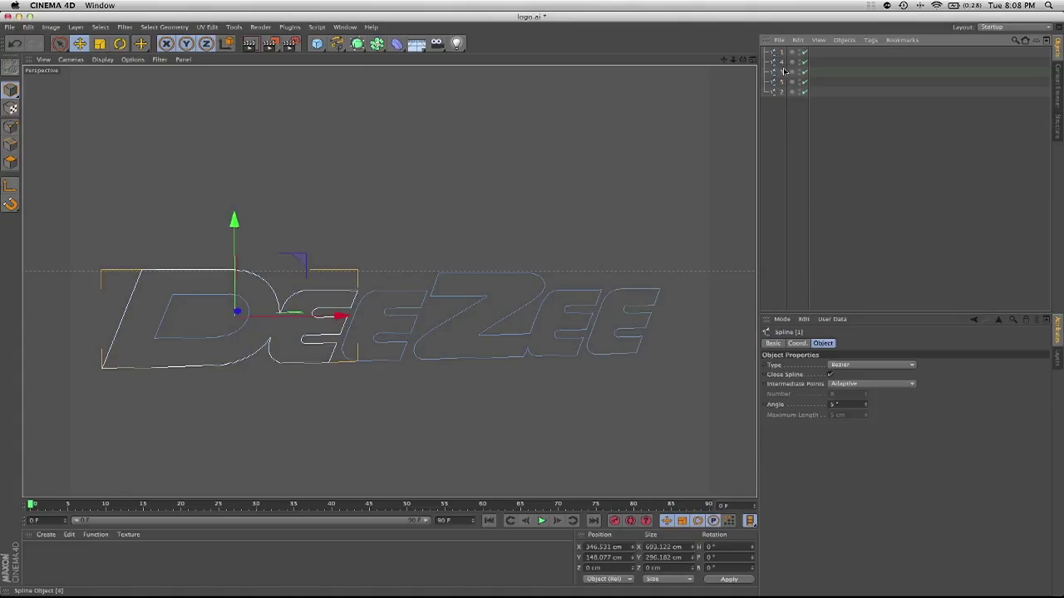
{"action": "mouse_move", "coordinate": [787, 92]}
{"action": "left_mouse_down"}
{"action": "mouse_move", "coordinate": [788, 63]}
{"action": "mouse_move", "coordinate": [782, 74]}
{"action": "left_mouse_up"}
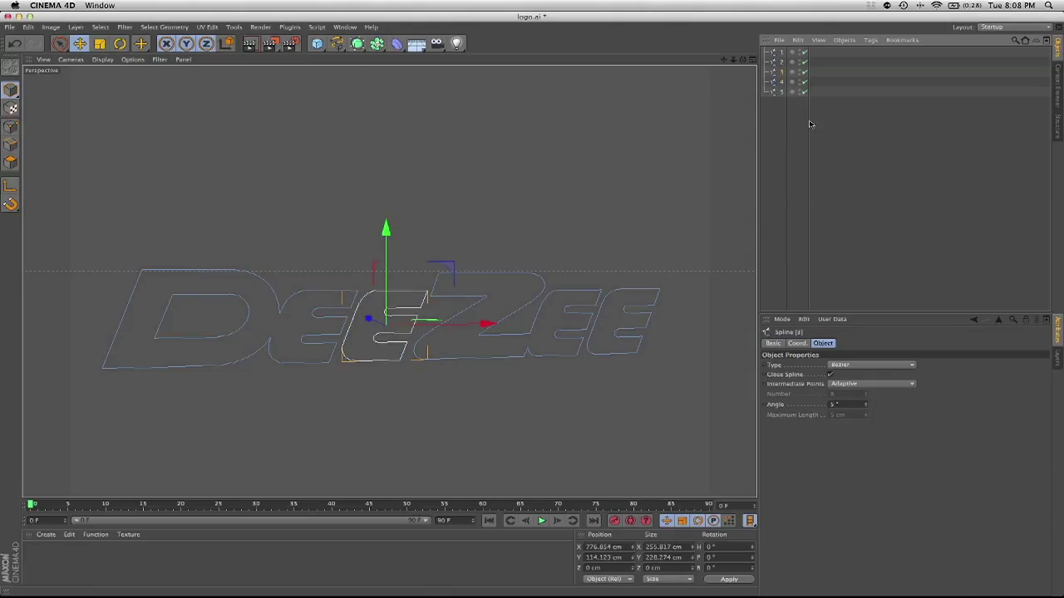
{"action": "left_click_drag", "start_coordinate": [808, 121], "coordinate": [926, 130]}
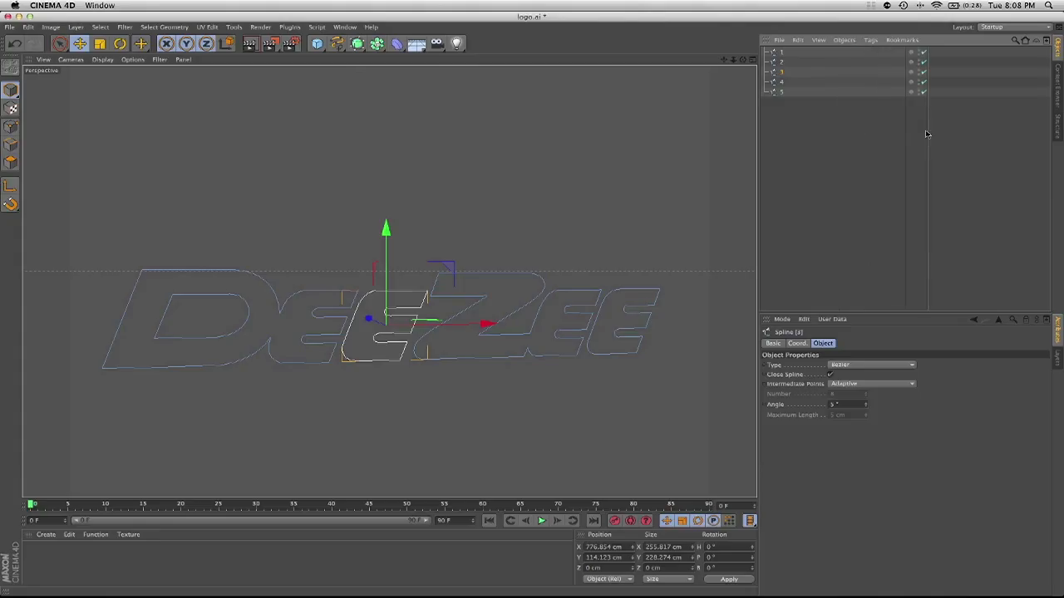
- Step through splines 1 to 5 to check that their order follows the lettering from start to end
{"action": "left_click", "coordinate": [817, 116]}
{"action": "left_click", "coordinate": [783, 52]}
{"action": "key", "text": "Down"}
{"action": "key", "text": "Down"}
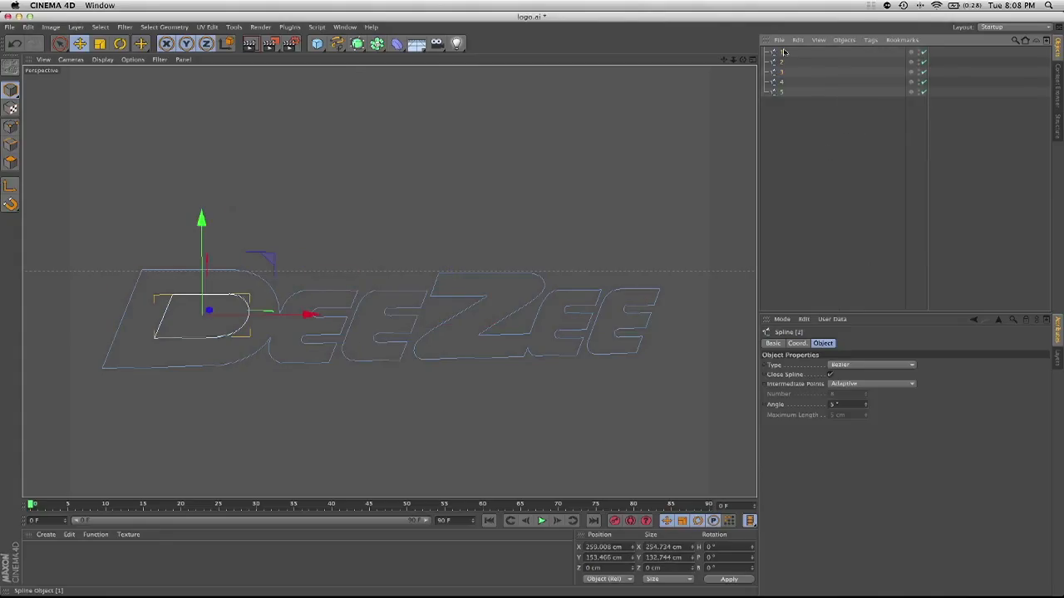
{"action": "key", "text": "Down"}
{"action": "key", "text": "Down"}
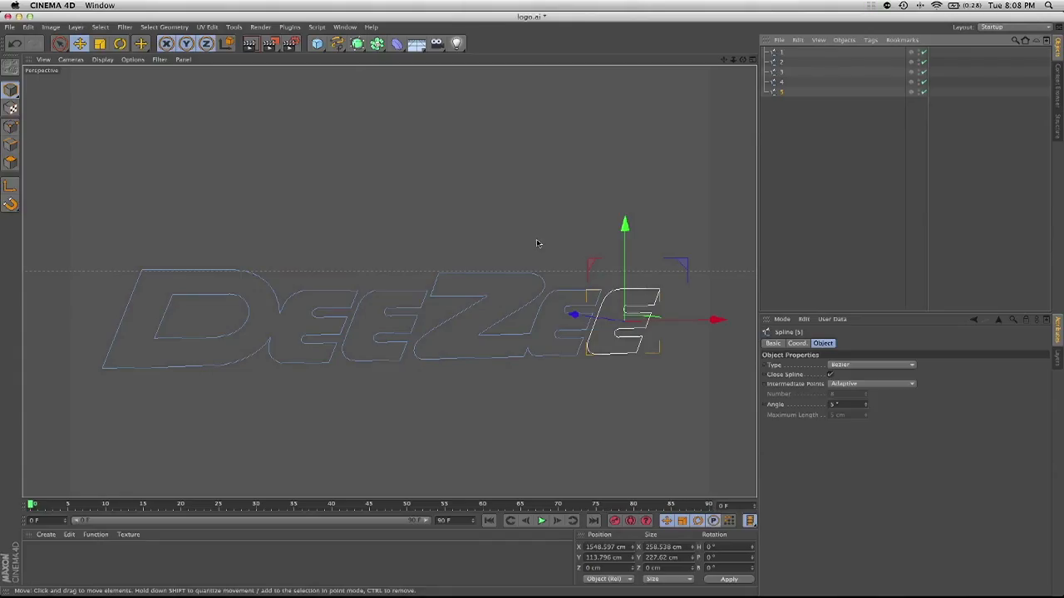
{"action": "middle_click_drag", "start_coordinate": [384, 201], "coordinate": [402, 191], "text": "alt"}
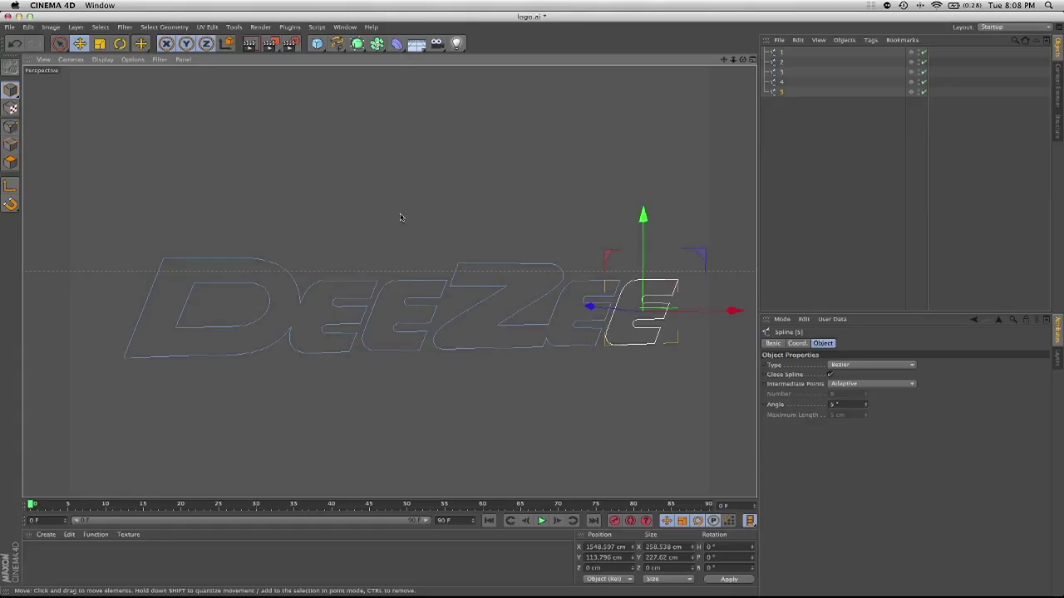
- Select spline 1, the joined D and E outline, and switch to point editing with the Live Selection tool
{"action": "left_click_drag", "start_coordinate": [400, 215], "coordinate": [382, 276], "text": "alt"}
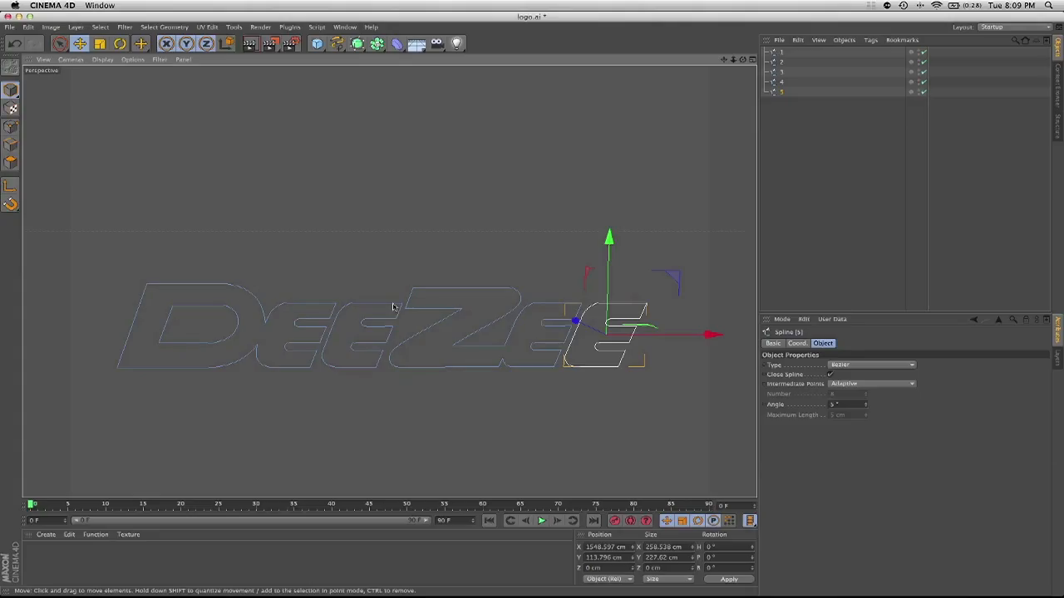
{"action": "left_click", "coordinate": [328, 324]}
{"action": "left_click", "coordinate": [812, 137]}
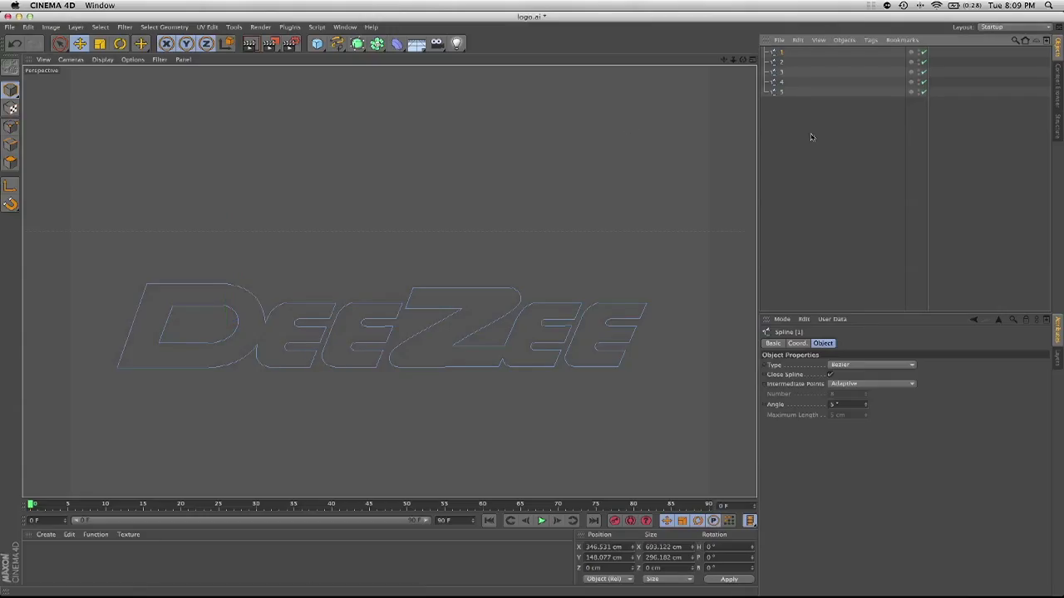
{"action": "left_click", "coordinate": [782, 54]}
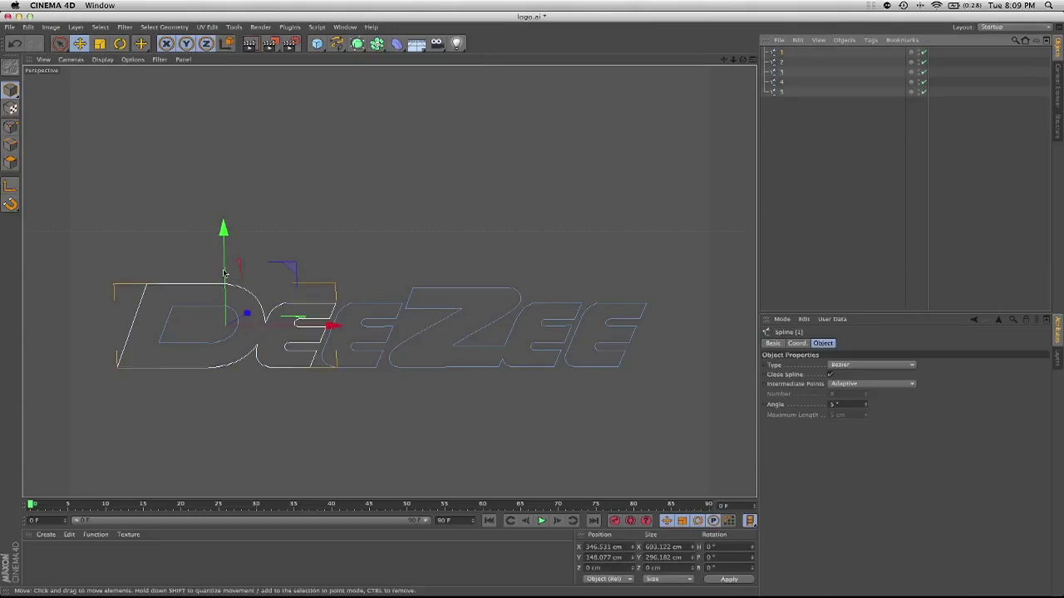
{"action": "left_click", "coordinate": [60, 43]}
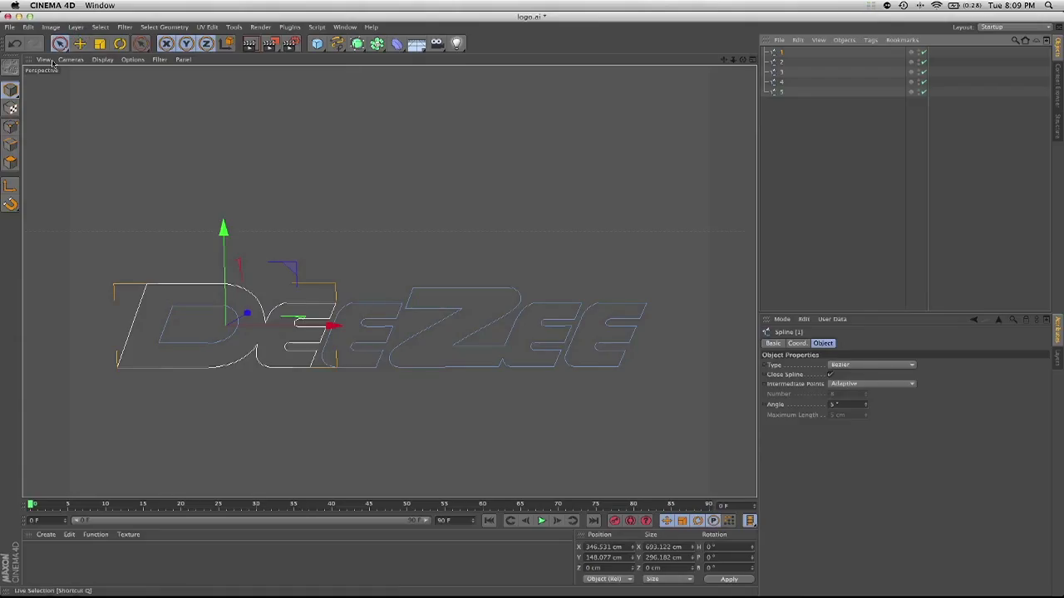
{"action": "left_click", "coordinate": [11, 126]}
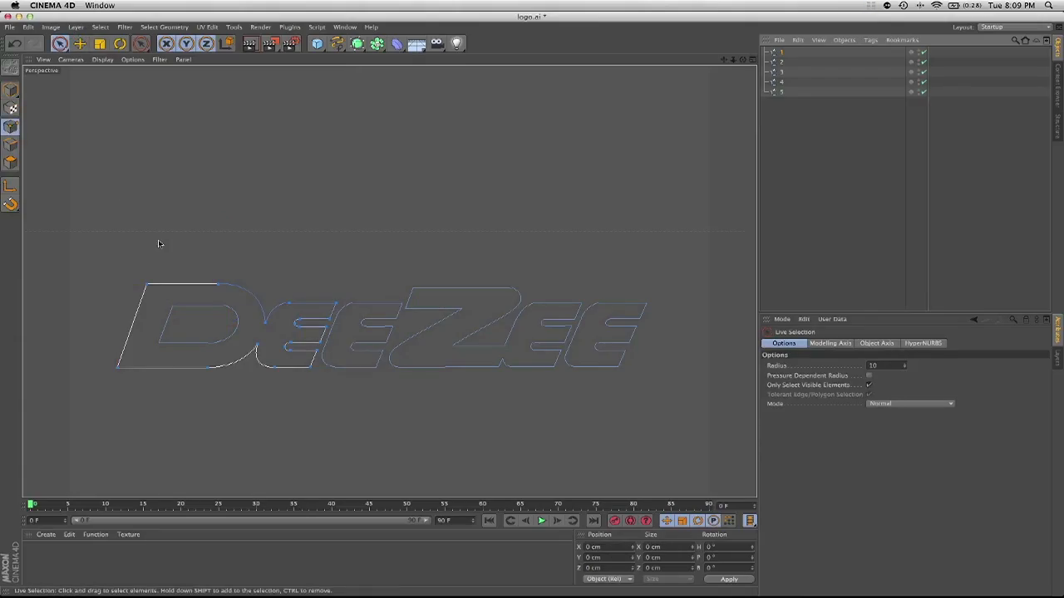
- Set the upper-left corner of the D as the first point of spline 1 and clear the point selection
{"action": "left_click", "coordinate": [217, 284]}
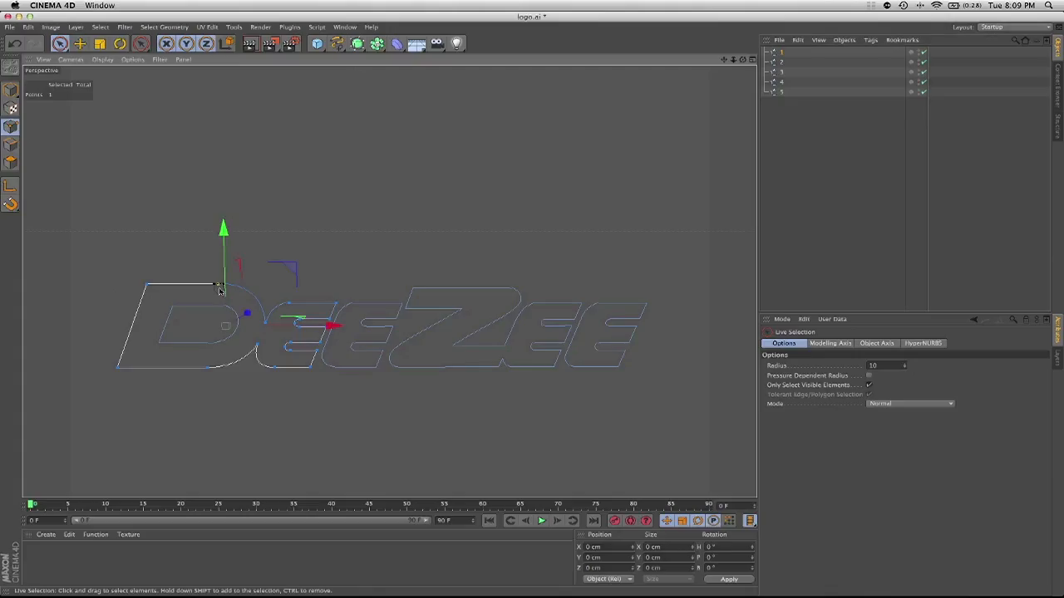
{"action": "left_click", "coordinate": [150, 286]}
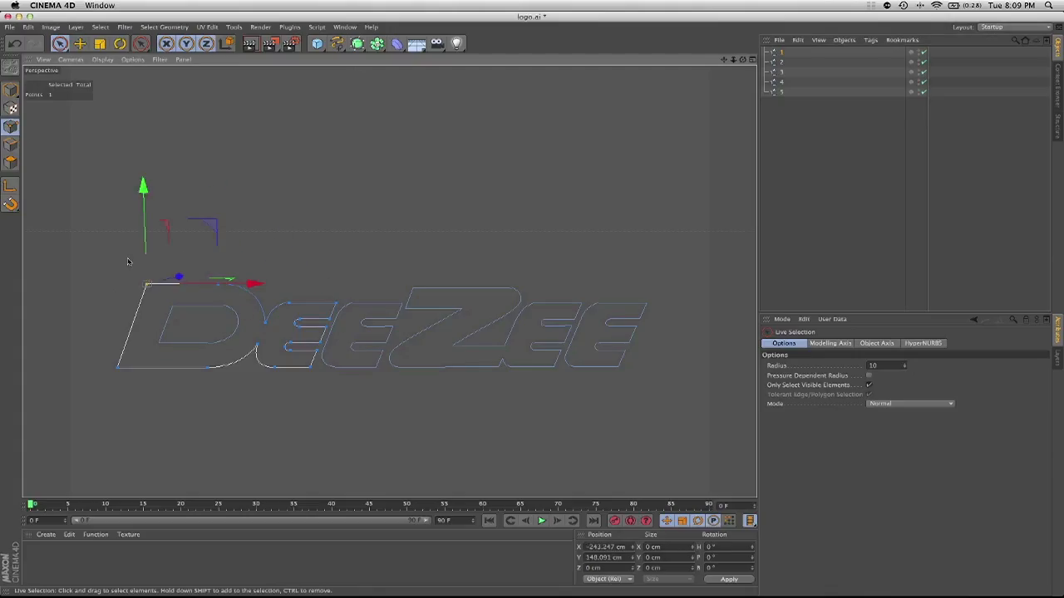
{"action": "right_click", "coordinate": [264, 230]}
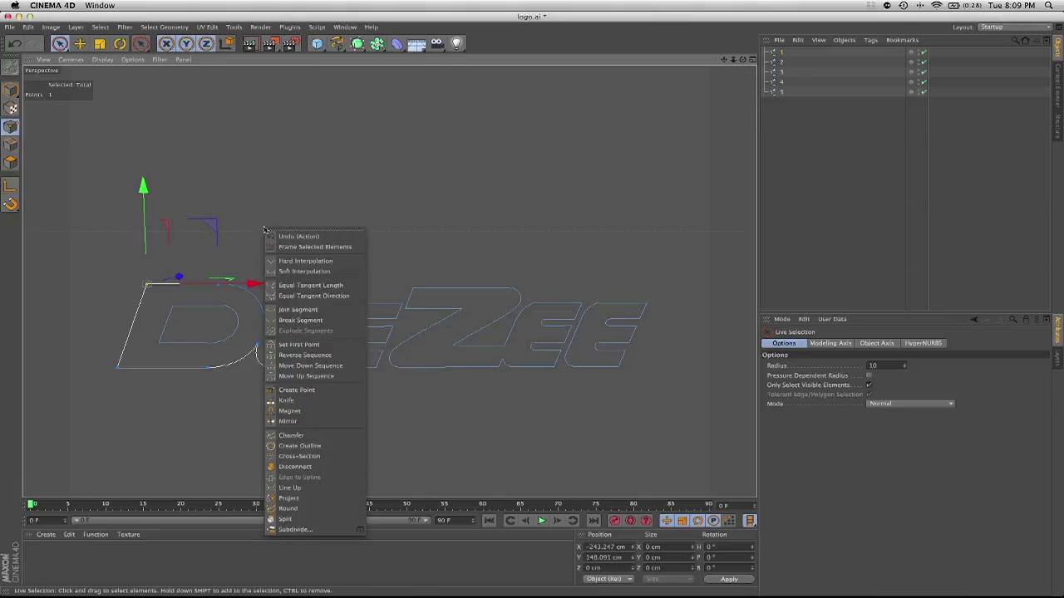
{"action": "left_click", "coordinate": [321, 348]}
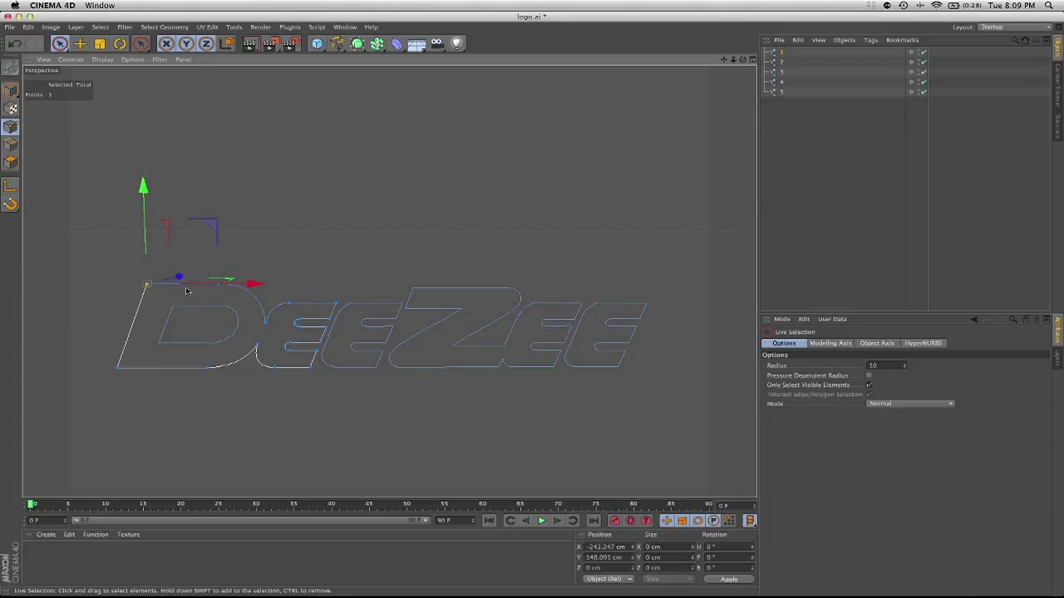
{"action": "left_click", "coordinate": [235, 226]}
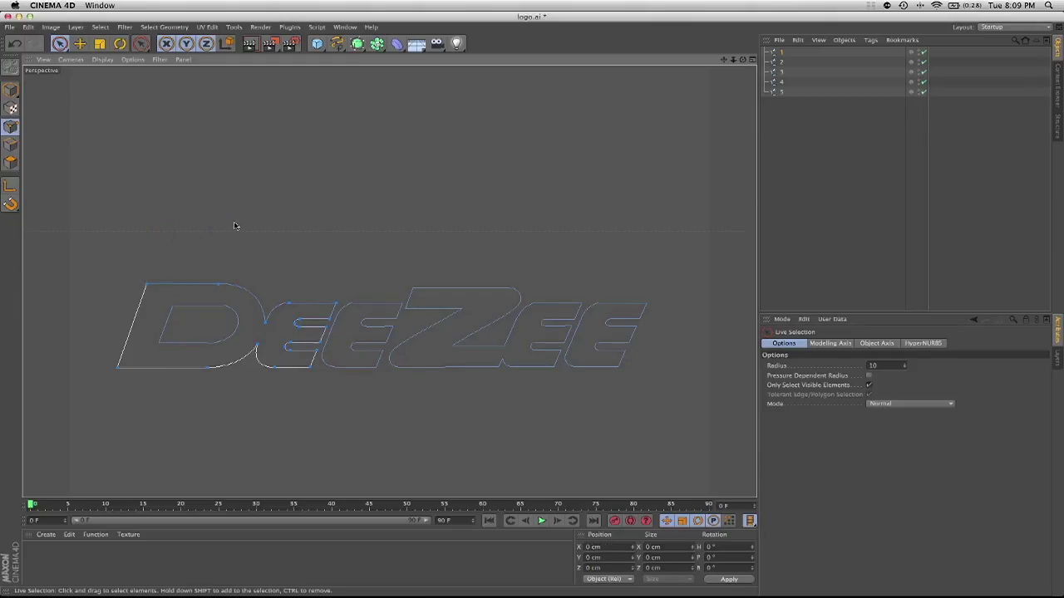
- Set the upper-left corner of spline 2, the inner D outline, as its first point and reverse its point sequence
{"action": "left_click", "coordinate": [781, 64]}
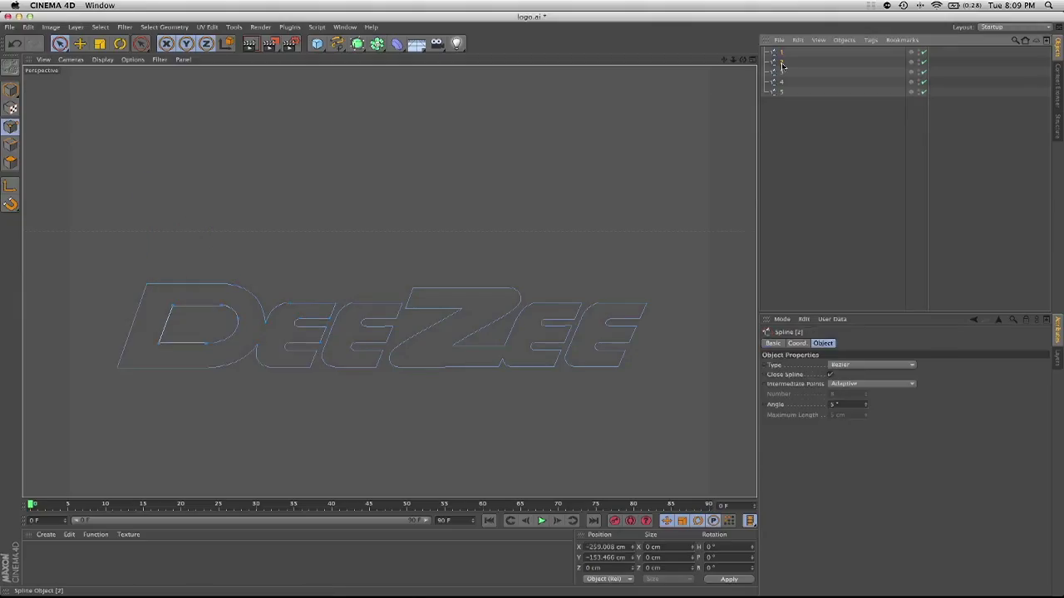
{"action": "left_click", "coordinate": [176, 310]}
{"action": "left_click_drag", "start_coordinate": [176, 310], "coordinate": [148, 252]}
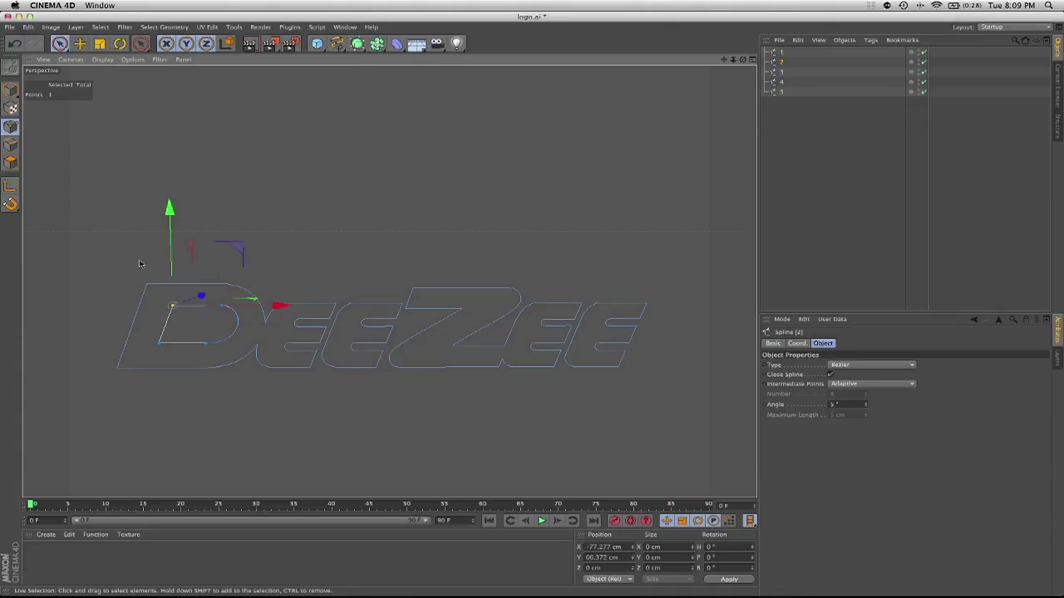
{"action": "right_click", "coordinate": [147, 252]}
{"action": "left_click", "coordinate": [185, 368]}
{"action": "right_click", "coordinate": [276, 260]}
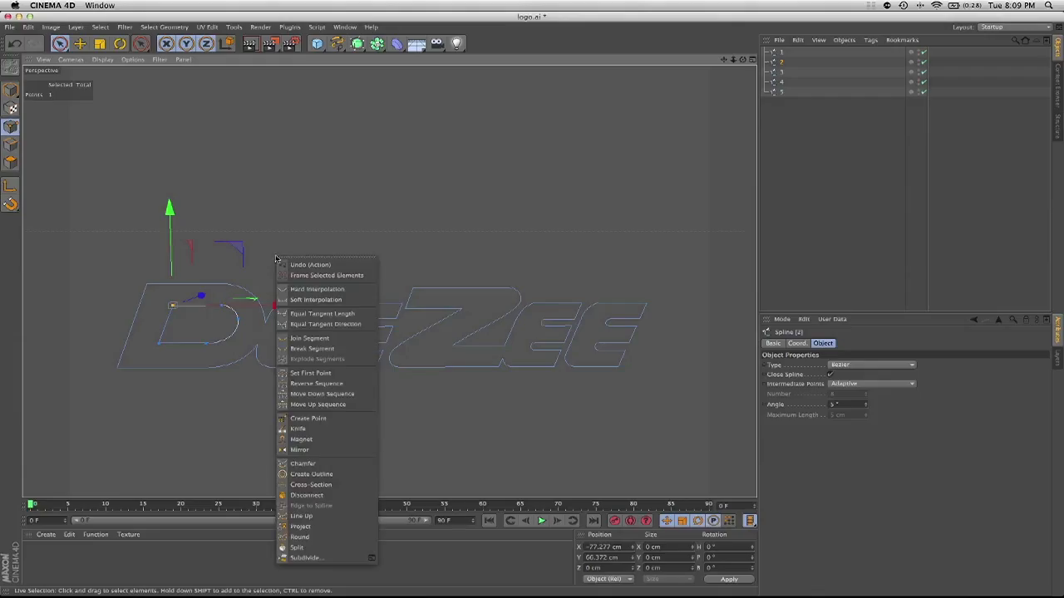
{"action": "left_click", "coordinate": [337, 387]}
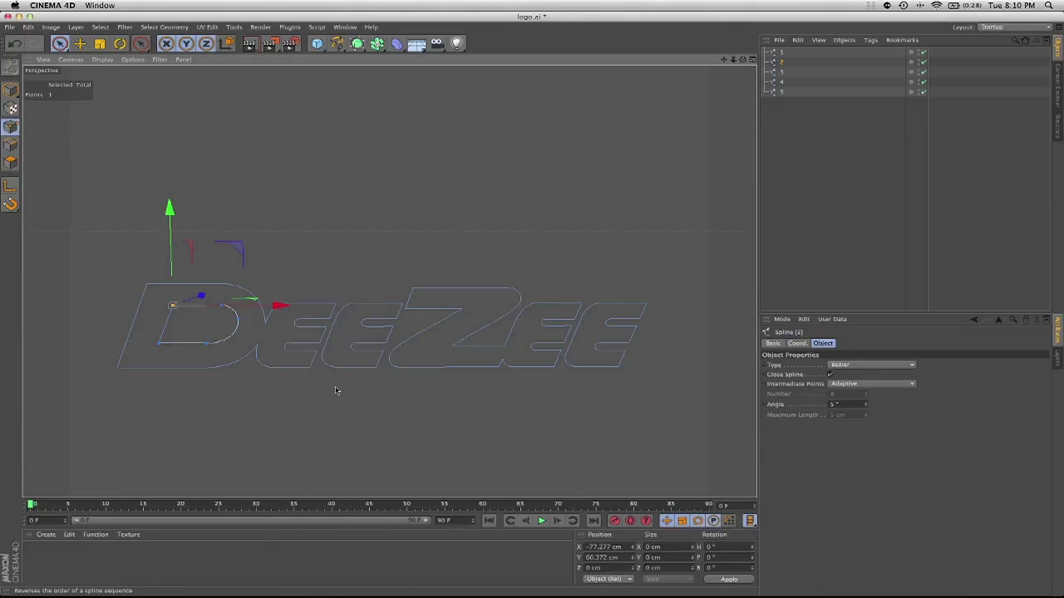
- Reassign the first point of the reversed spline 2 to the upper-left corner of the inner D
{"action": "left_click", "coordinate": [161, 350]}
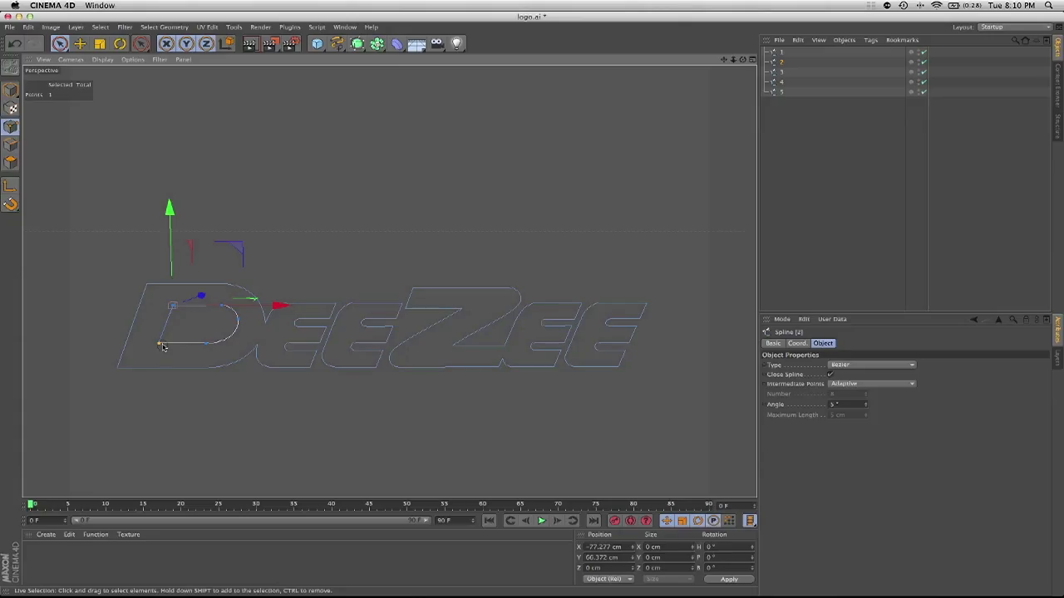
{"action": "left_click", "coordinate": [153, 313]}
{"action": "left_click", "coordinate": [163, 311]}
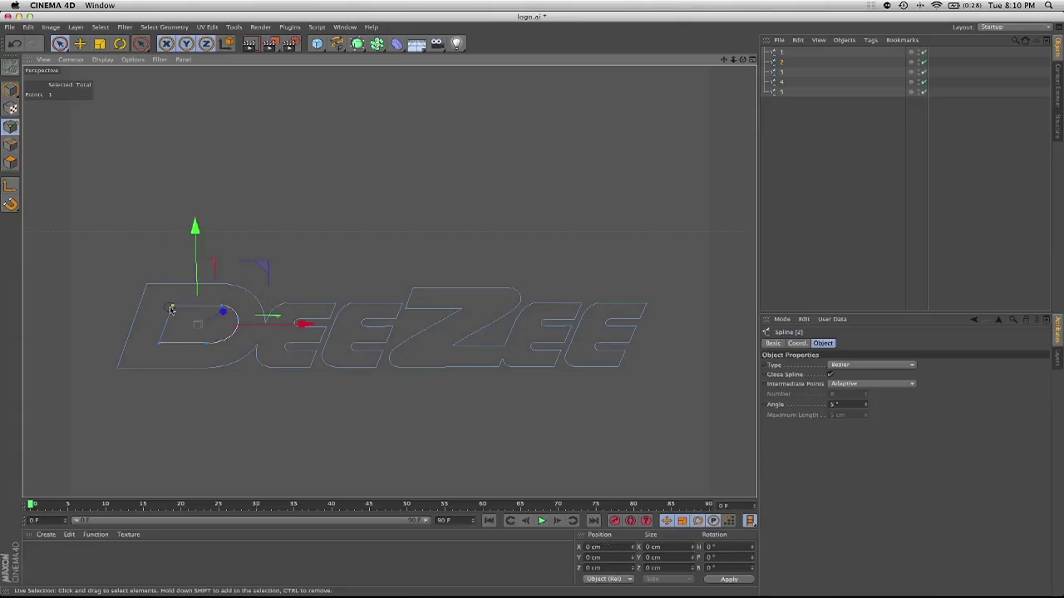
{"action": "left_click", "coordinate": [172, 306]}
{"action": "right_click", "coordinate": [122, 291]}
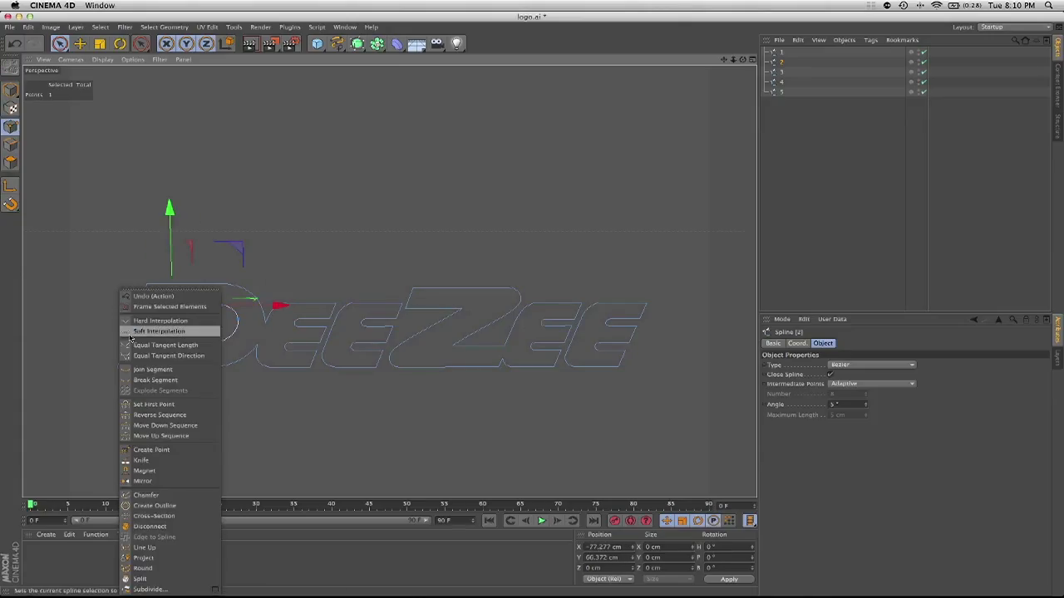
{"action": "left_click", "coordinate": [168, 405]}
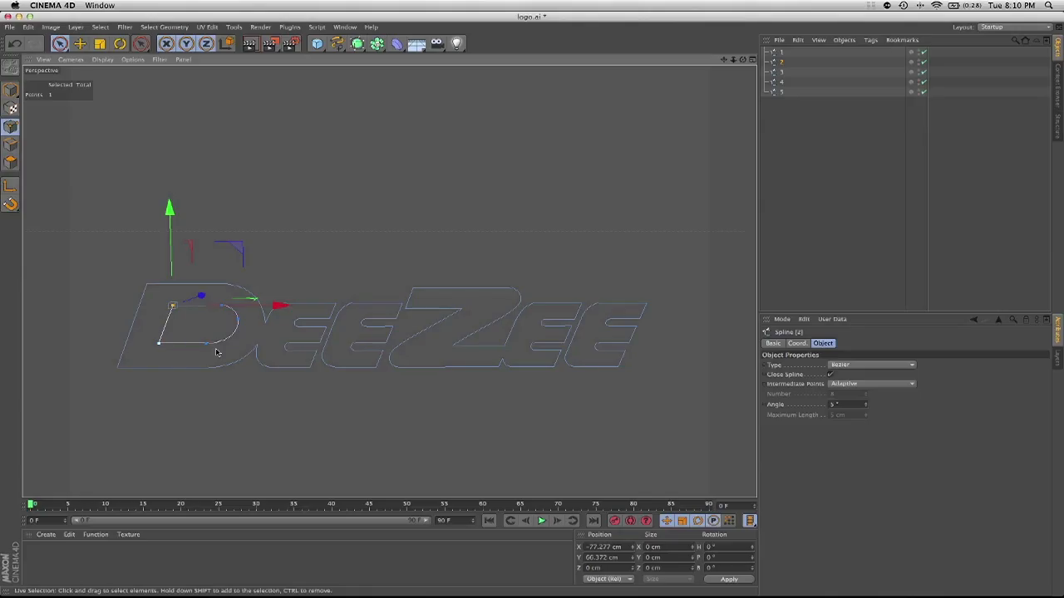
- Reverse the point sequence of spline 3 and set the point at the upper-left of its E as first point
{"action": "left_click", "coordinate": [781, 73]}
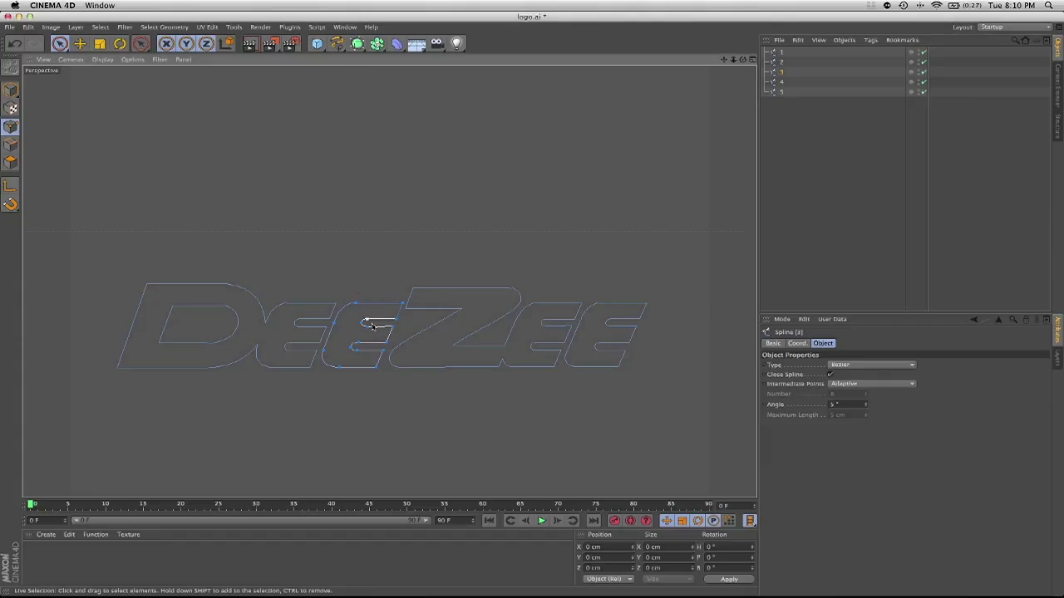
{"action": "right_click", "coordinate": [348, 276]}
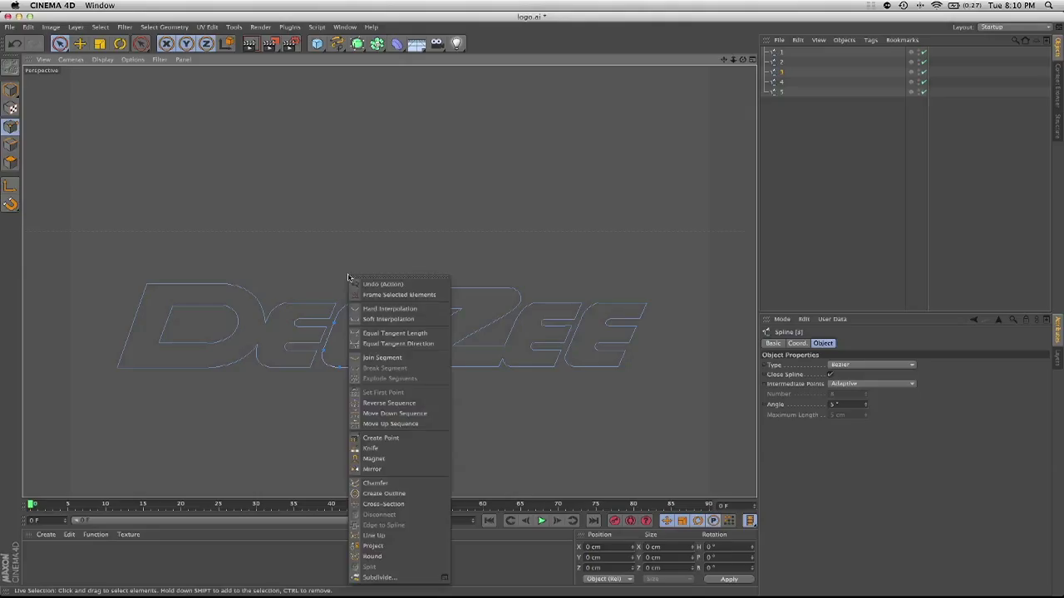
{"action": "left_click", "coordinate": [403, 403]}
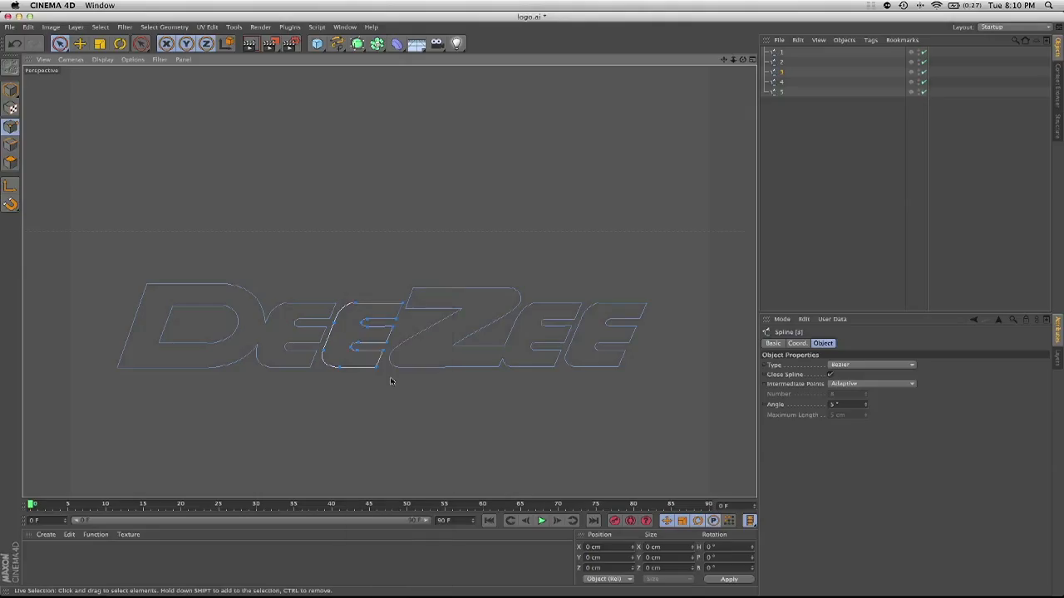
{"action": "left_click", "coordinate": [363, 325]}
{"action": "left_click", "coordinate": [356, 303]}
{"action": "right_click", "coordinate": [355, 302]}
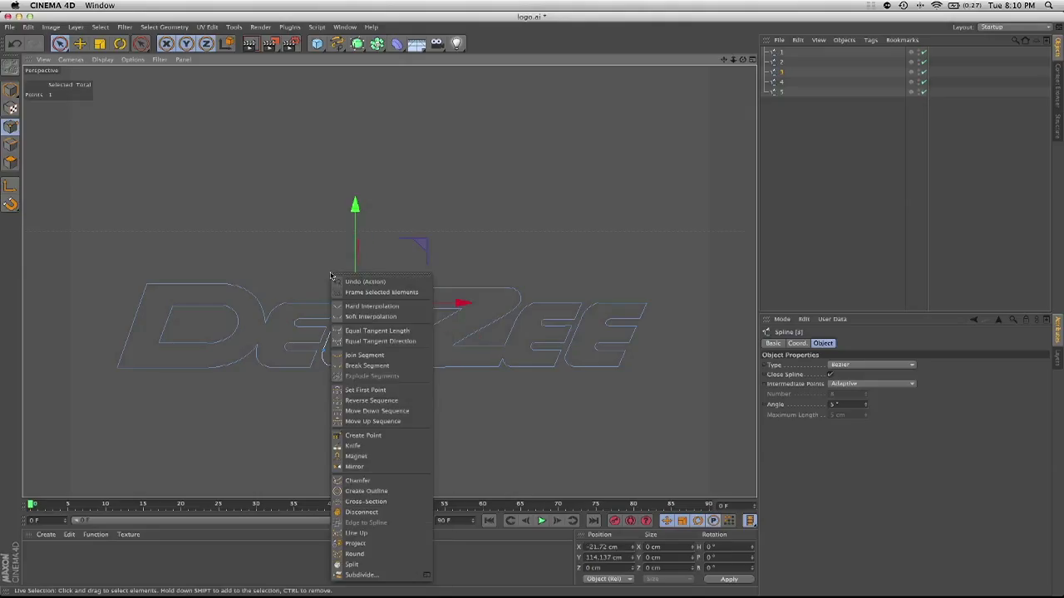
{"action": "left_click", "coordinate": [385, 390]}
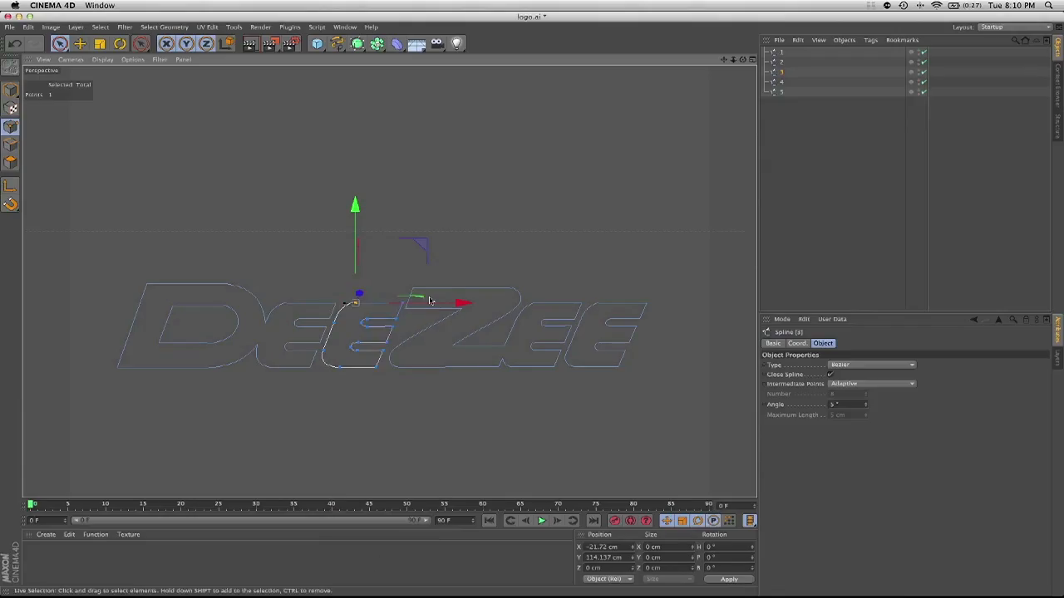
- Reverse the point sequence of spline 4 and set the upper-left corner of the Z as its first point
{"action": "left_click", "coordinate": [781, 81]}
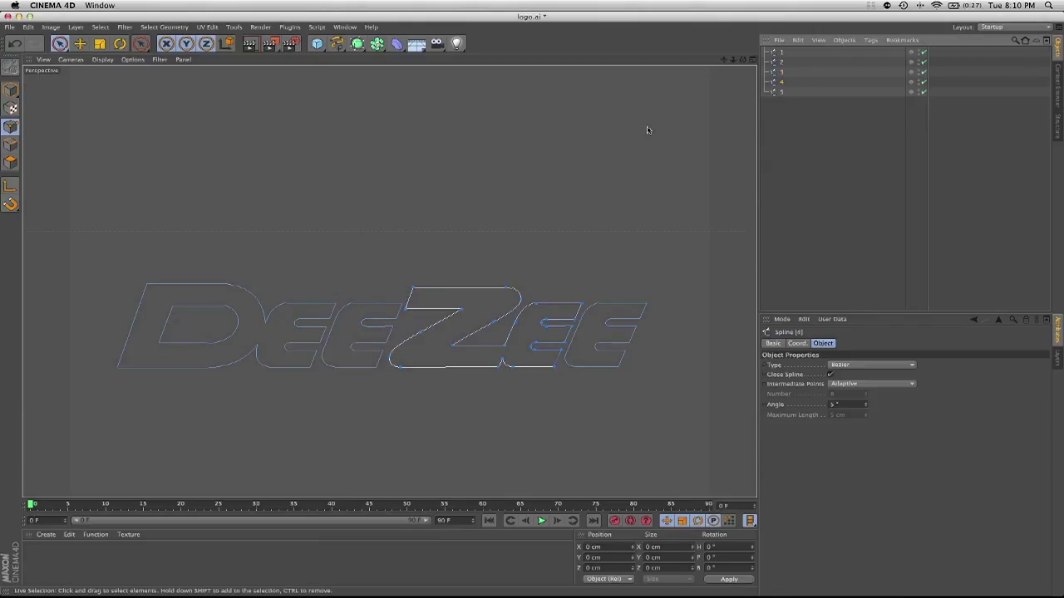
{"action": "right_click", "coordinate": [453, 240]}
{"action": "left_click", "coordinate": [491, 365]}
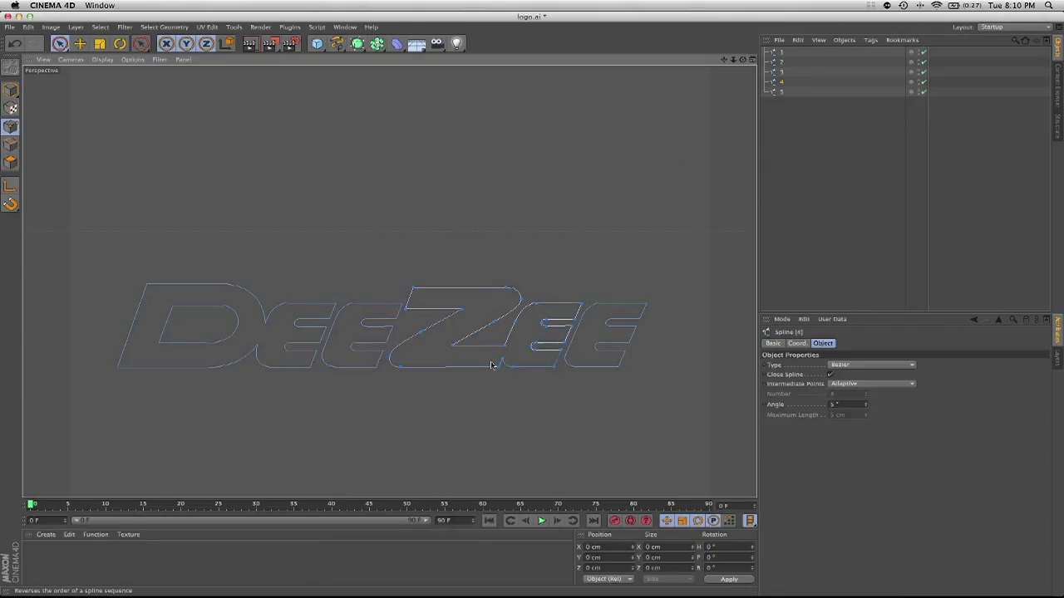
{"action": "left_click", "coordinate": [413, 288]}
{"action": "right_click", "coordinate": [410, 283]}
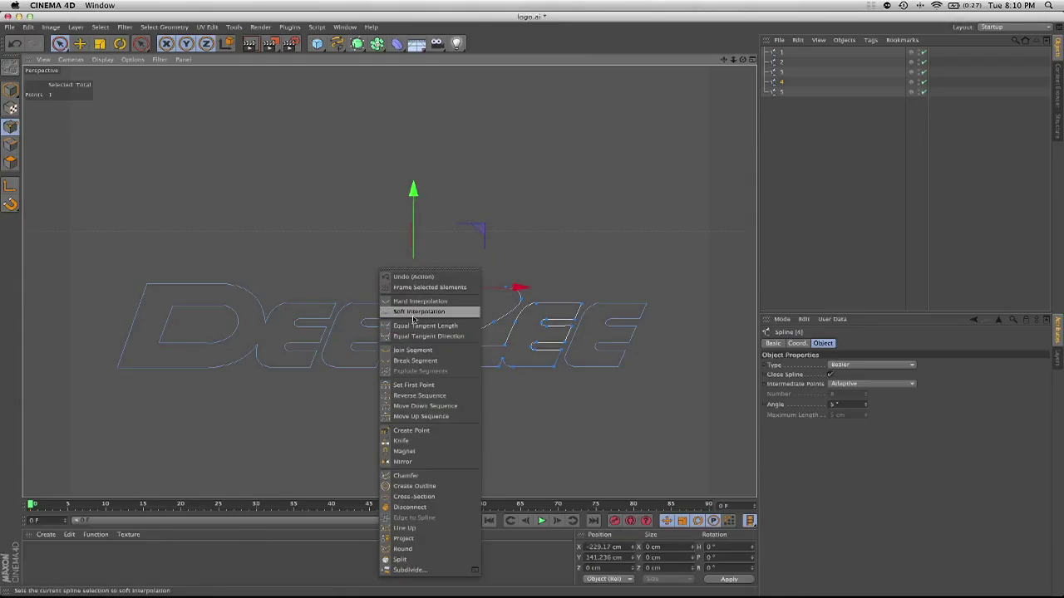
{"action": "left_click", "coordinate": [415, 385]}
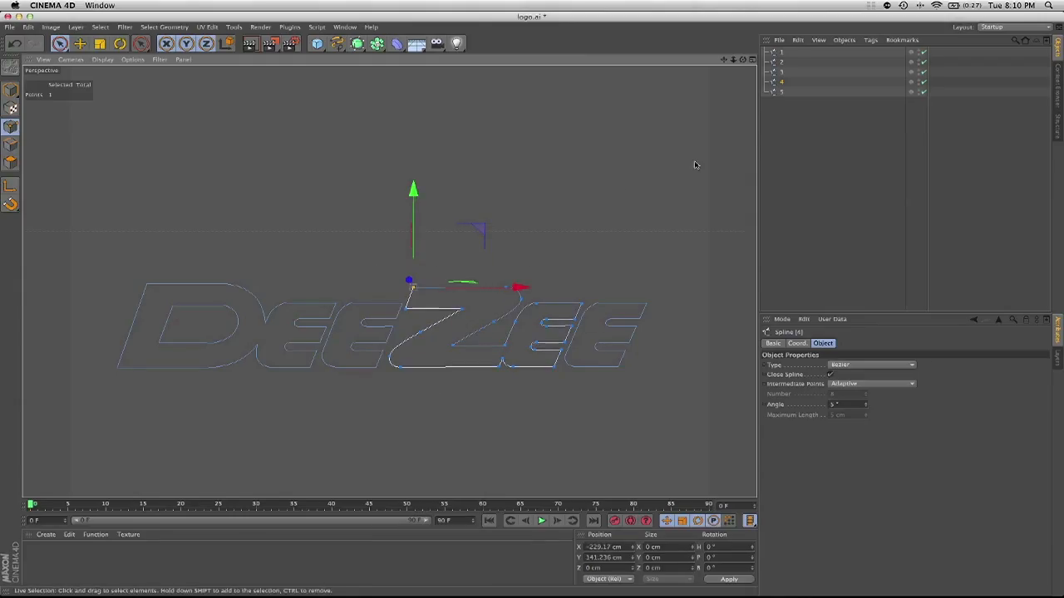
- Reverse the point sequence of spline 5 and set the point at the upper-left of the last E as first point
{"action": "left_click", "coordinate": [782, 72]}
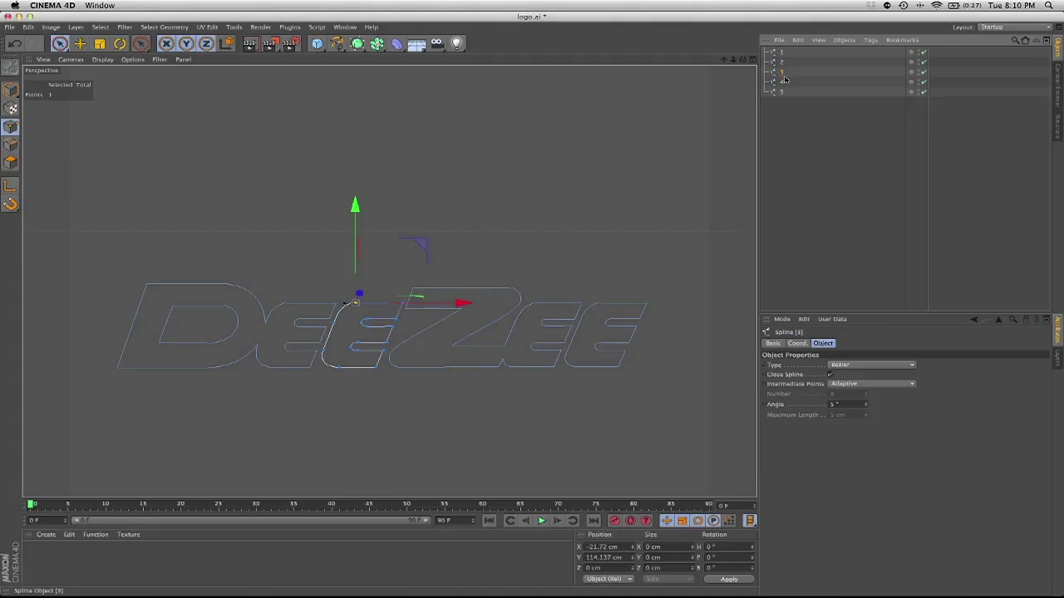
{"action": "left_click", "coordinate": [783, 82]}
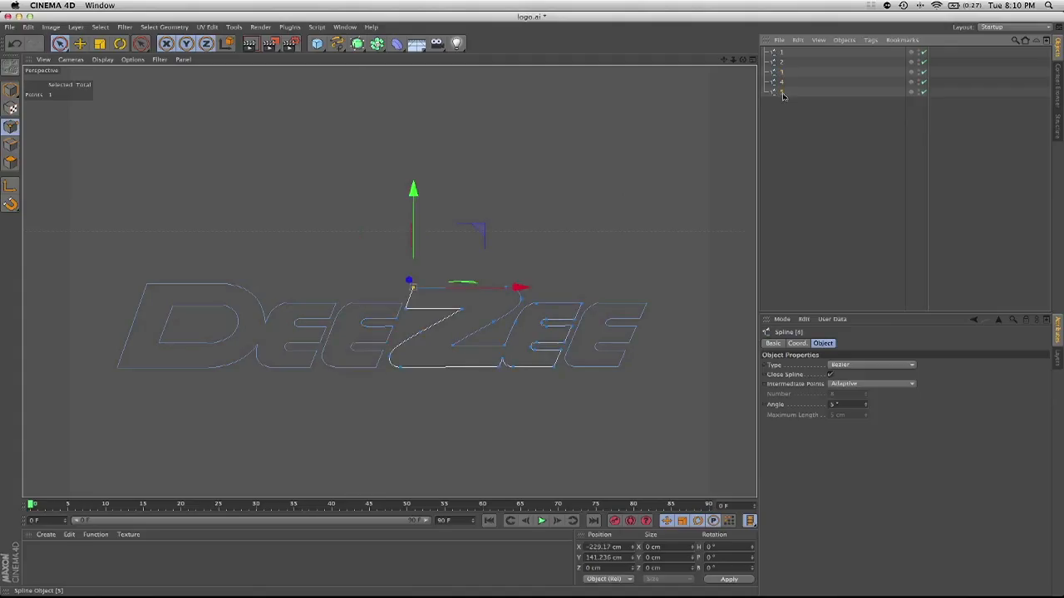
{"action": "left_click", "coordinate": [782, 93]}
{"action": "right_click", "coordinate": [550, 221]}
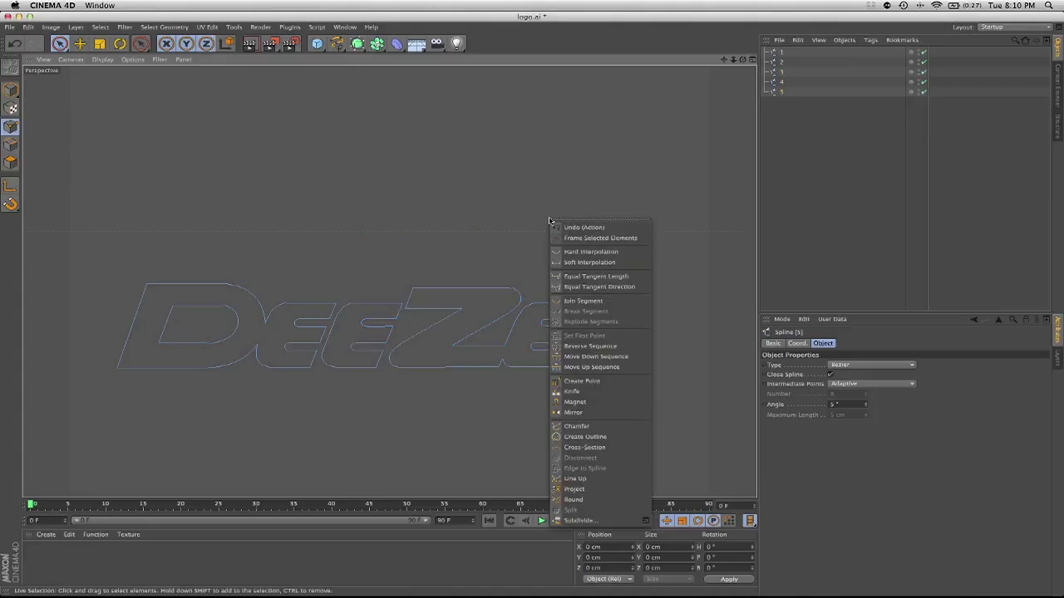
{"action": "left_click", "coordinate": [590, 347]}
{"action": "left_click", "coordinate": [610, 300]}
{"action": "right_click", "coordinate": [509, 264]}
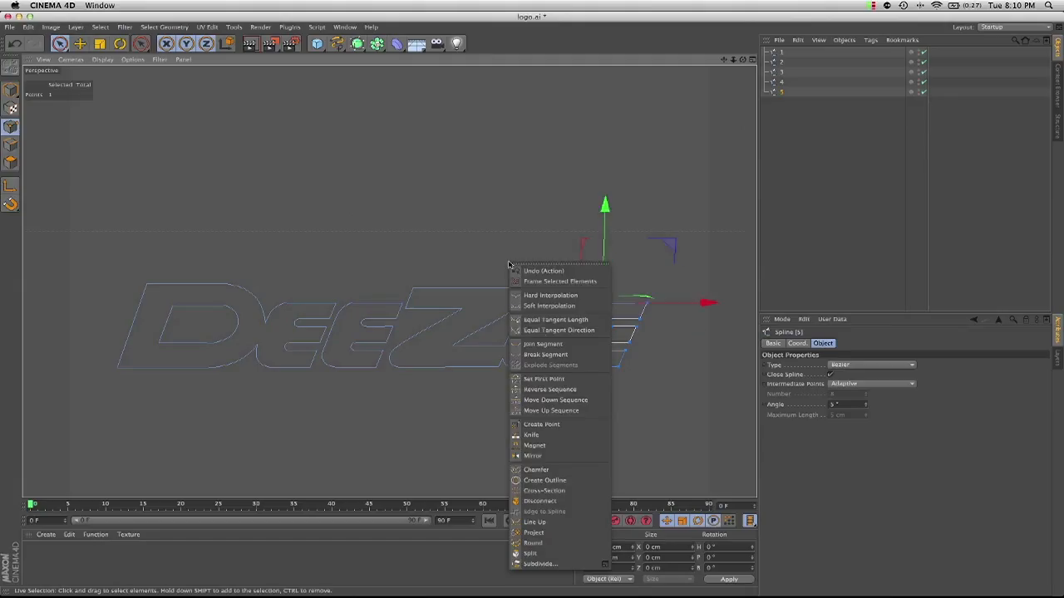
{"action": "left_click", "coordinate": [547, 379]}
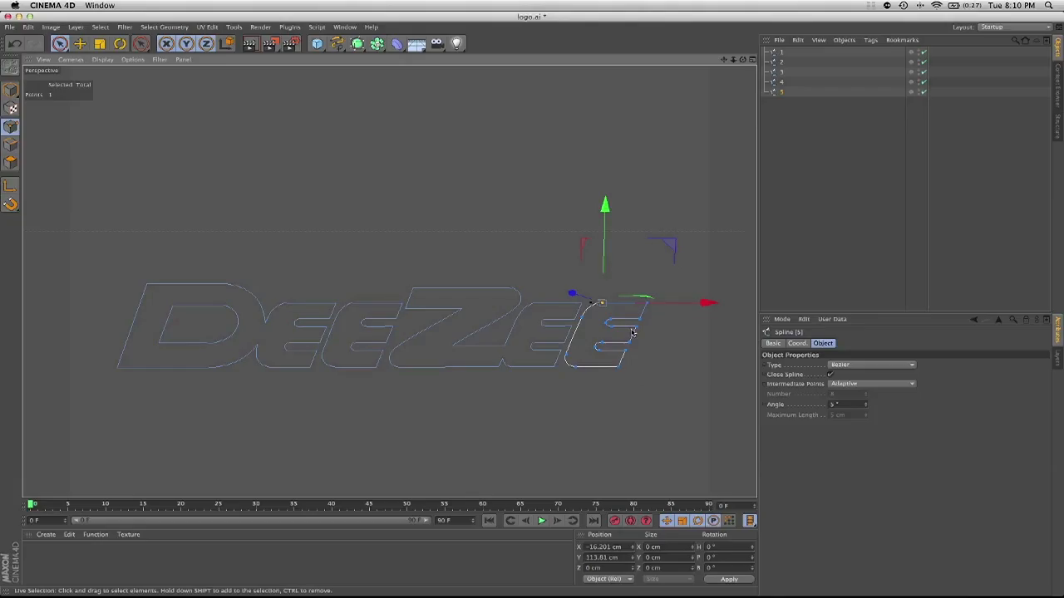
- Rotate all five logo splines together in object mode to a pitch of -90°
{"action": "left_click", "coordinate": [782, 138]}
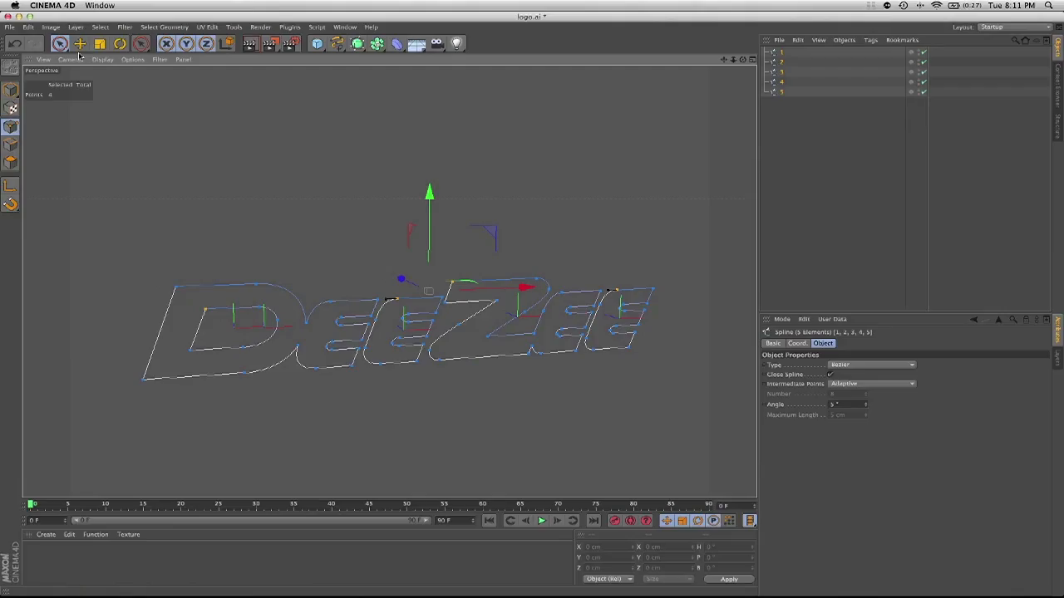
{"action": "left_click", "coordinate": [120, 44]}
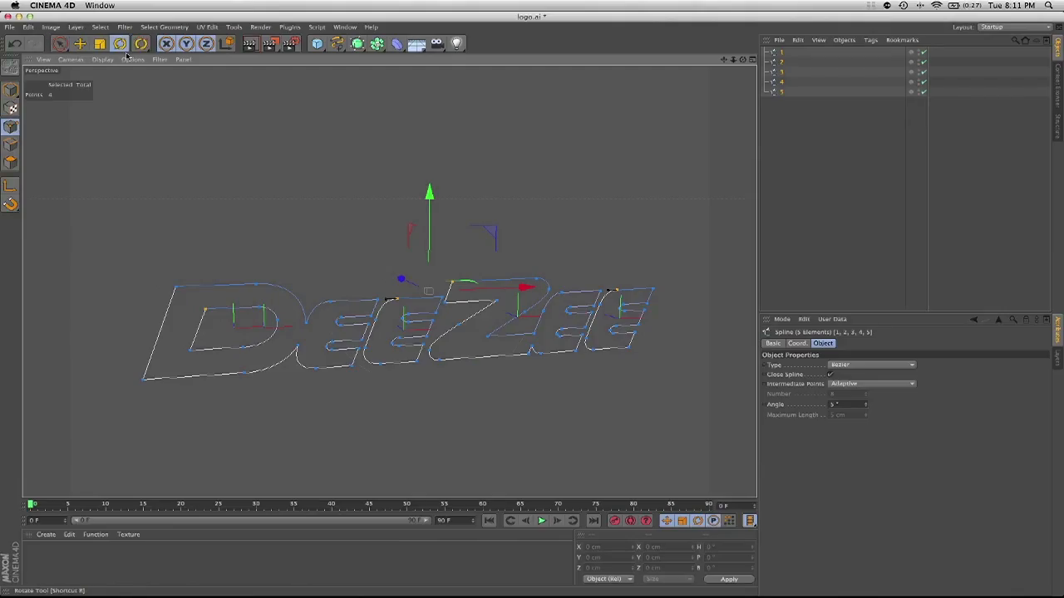
{"action": "left_click_drag", "start_coordinate": [359, 301], "coordinate": [178, 323], "text": "alt"}
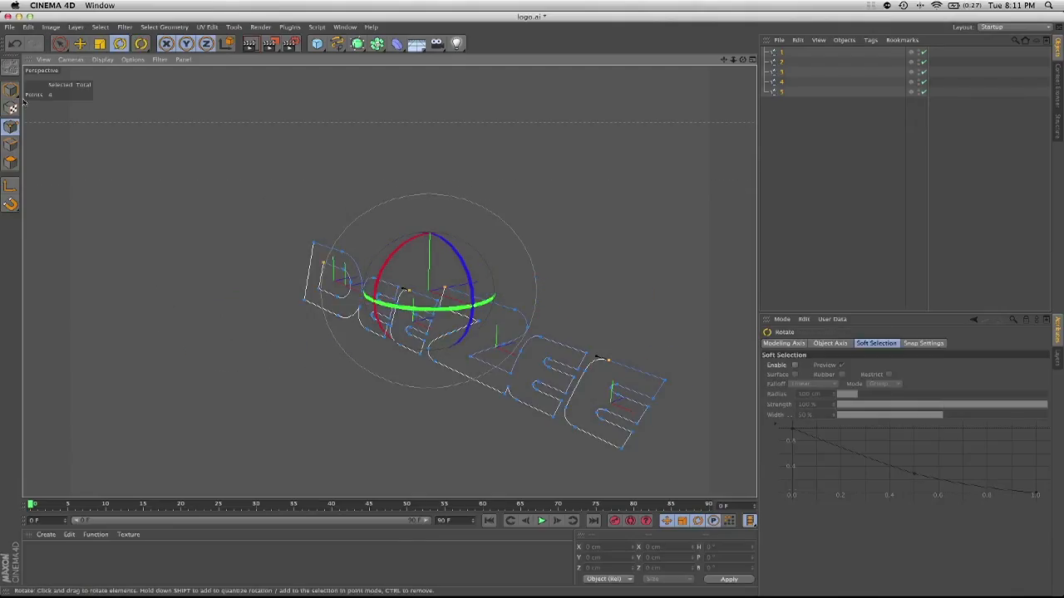
{"action": "left_click", "coordinate": [11, 89]}
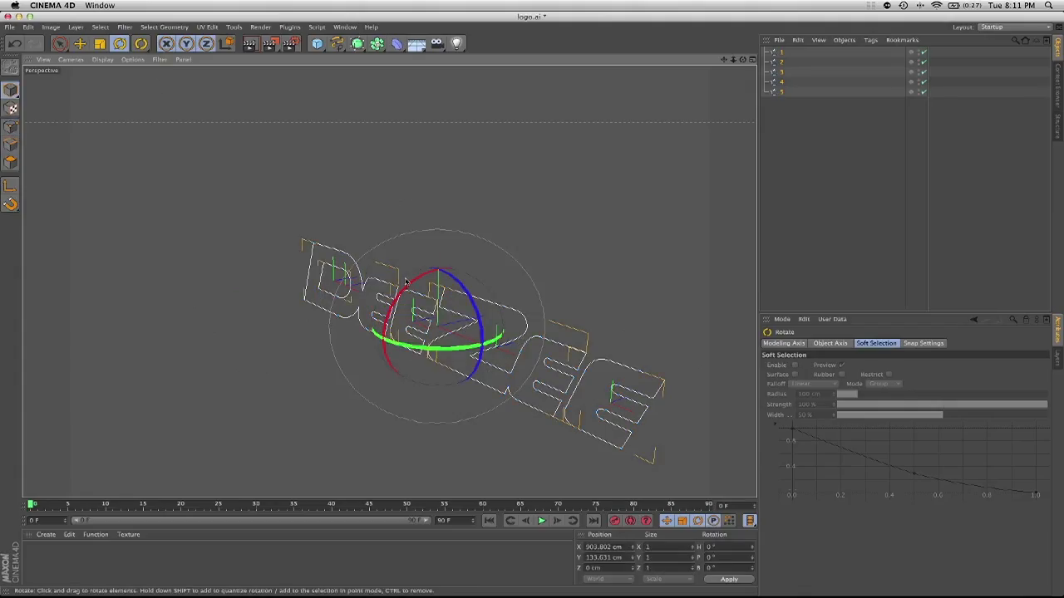
{"action": "left_click_drag", "start_coordinate": [406, 287], "coordinate": [433, 103]}
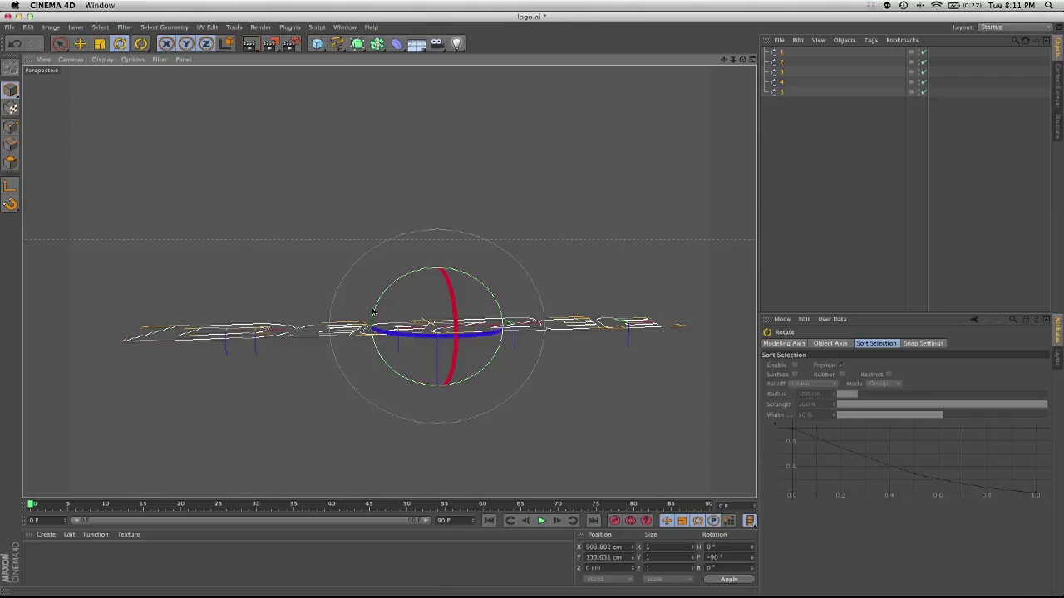
{"action": "left_click_drag", "start_coordinate": [287, 317], "coordinate": [368, 387], "text": "alt"}
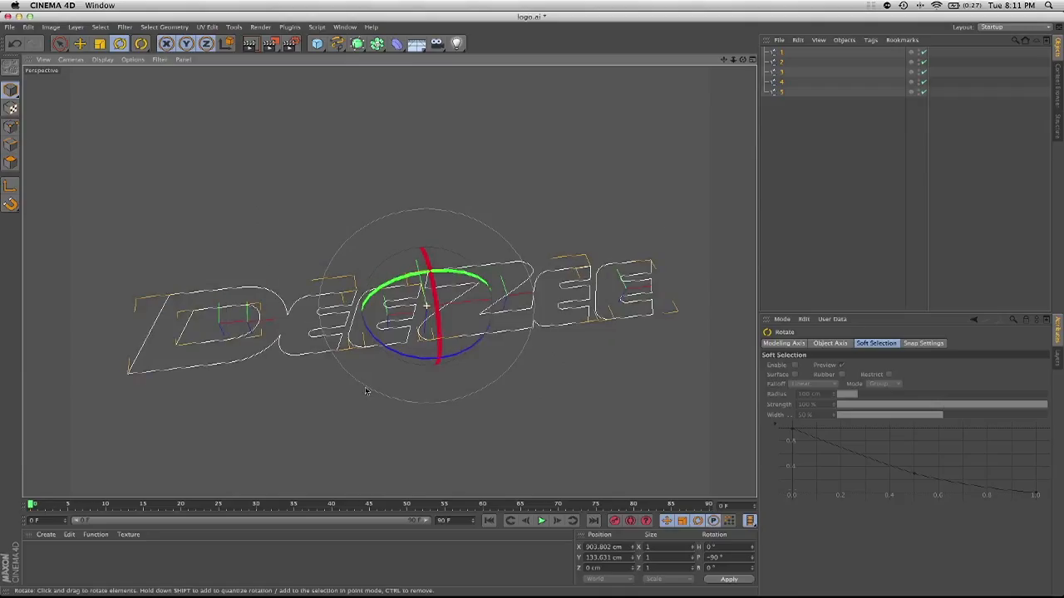
{"action": "left_click", "coordinate": [794, 125]}
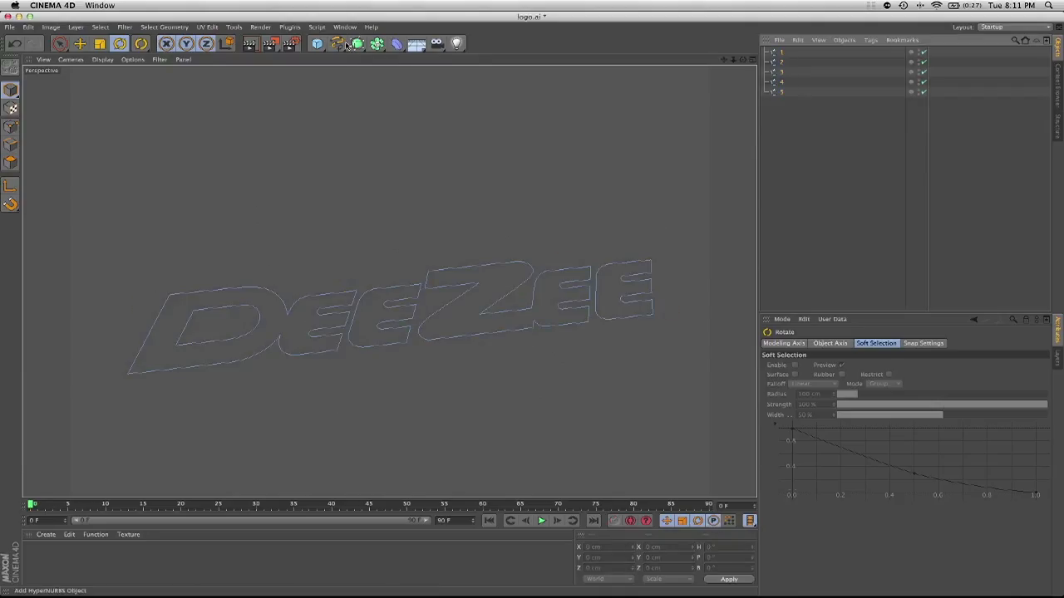
- Add a Sweep NURBS object and nest a new n-Side spline inside it
{"action": "left_click_drag", "start_coordinate": [356, 45], "coordinate": [399, 88]}
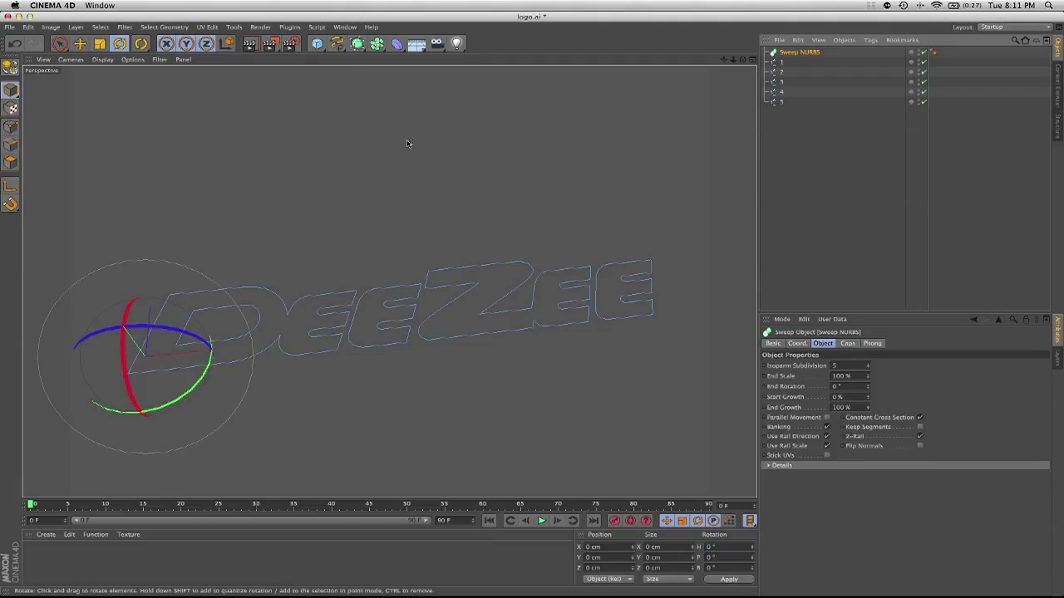
{"action": "mouse_move", "coordinate": [337, 43]}
{"action": "left_mouse_down"}
{"action": "mouse_move", "coordinate": [432, 75]}
{"action": "mouse_move", "coordinate": [387, 111]}
{"action": "mouse_move", "coordinate": [394, 115]}
{"action": "left_mouse_up"}
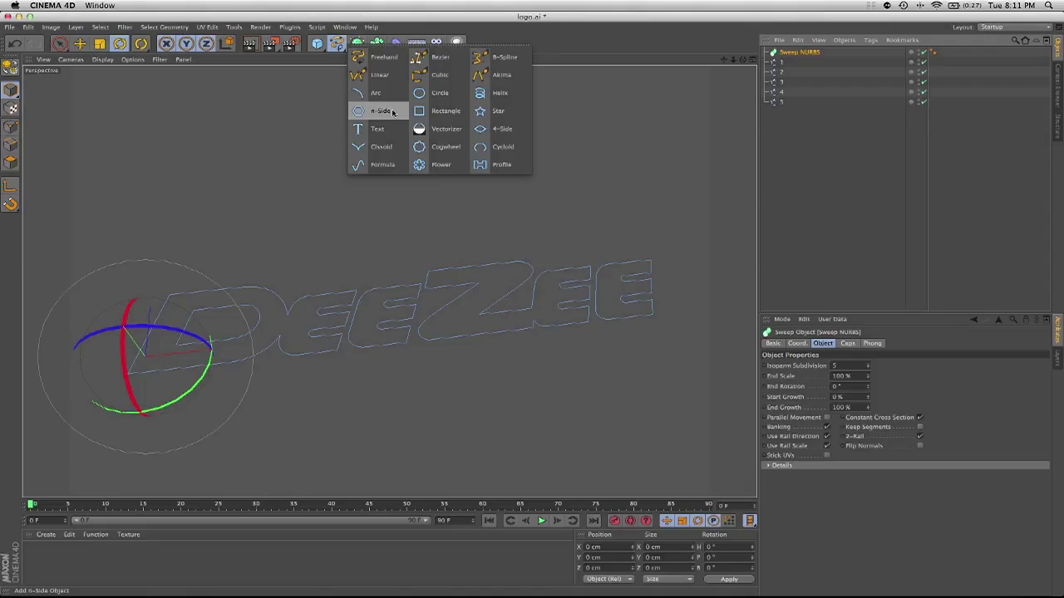
{"action": "left_click_drag", "start_coordinate": [393, 113], "coordinate": [392, 112]}
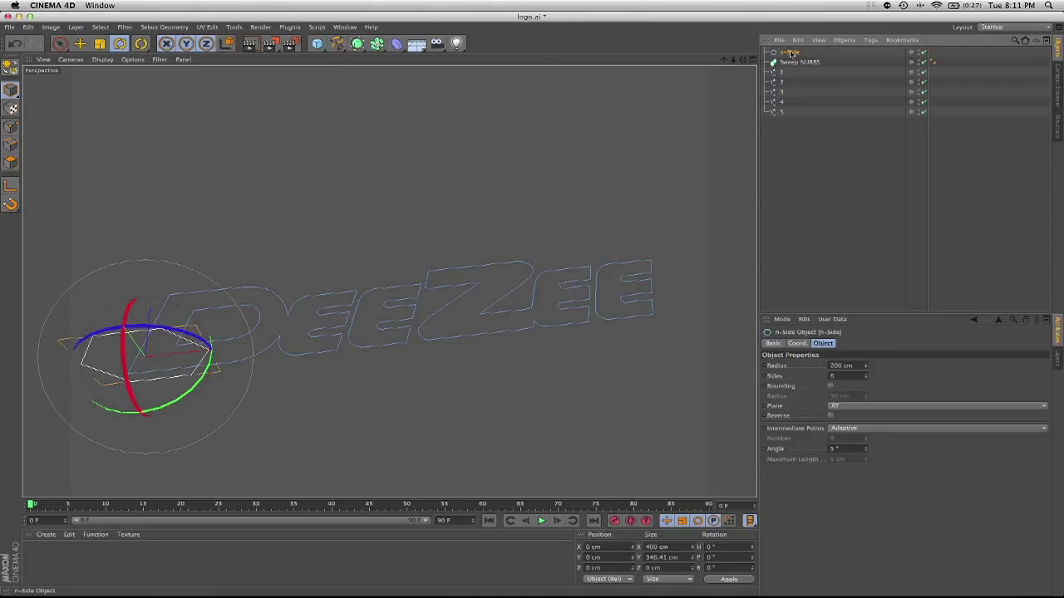
{"action": "mouse_move", "coordinate": [789, 53]}
{"action": "left_mouse_down"}
{"action": "mouse_move", "coordinate": [799, 72]}
{"action": "mouse_move", "coordinate": [793, 64]}
{"action": "left_mouse_up"}
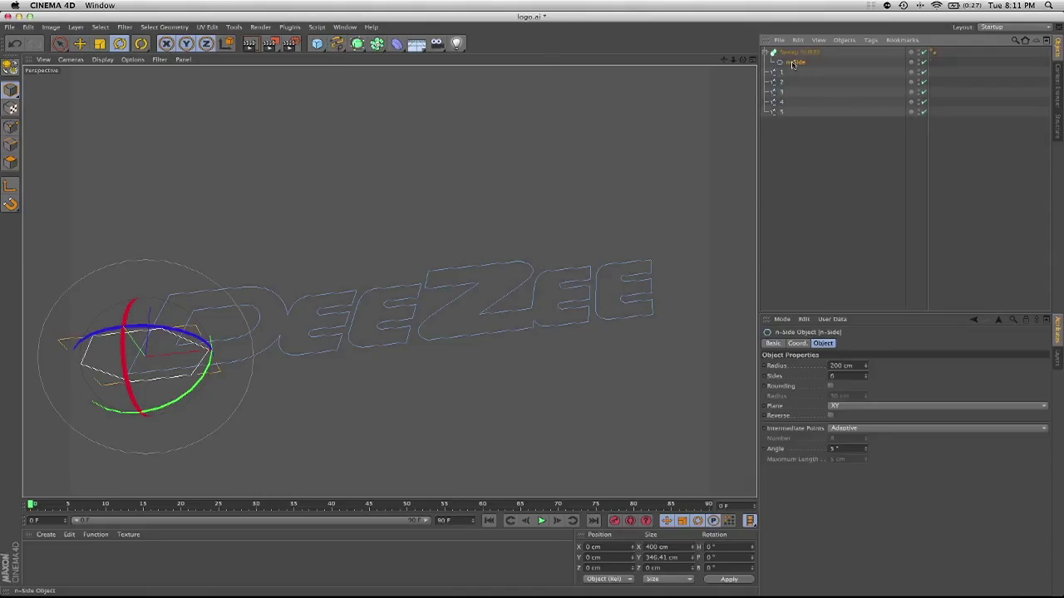
{"action": "left_click", "coordinate": [781, 75]}
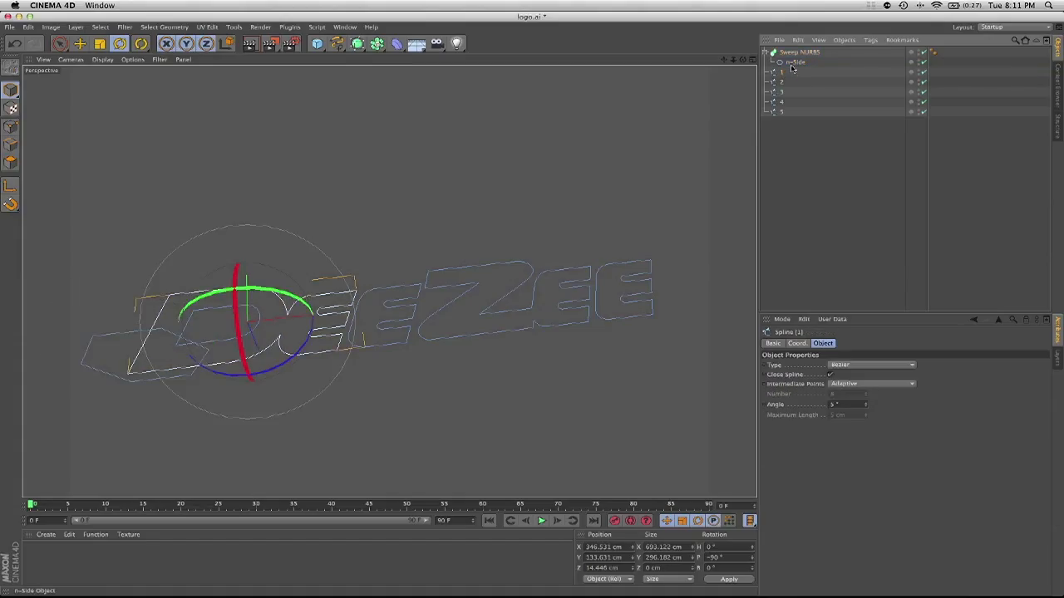
- Set the n-Side spline's radius to 6 cm and its number of sides to 8
{"action": "left_click", "coordinate": [794, 65]}
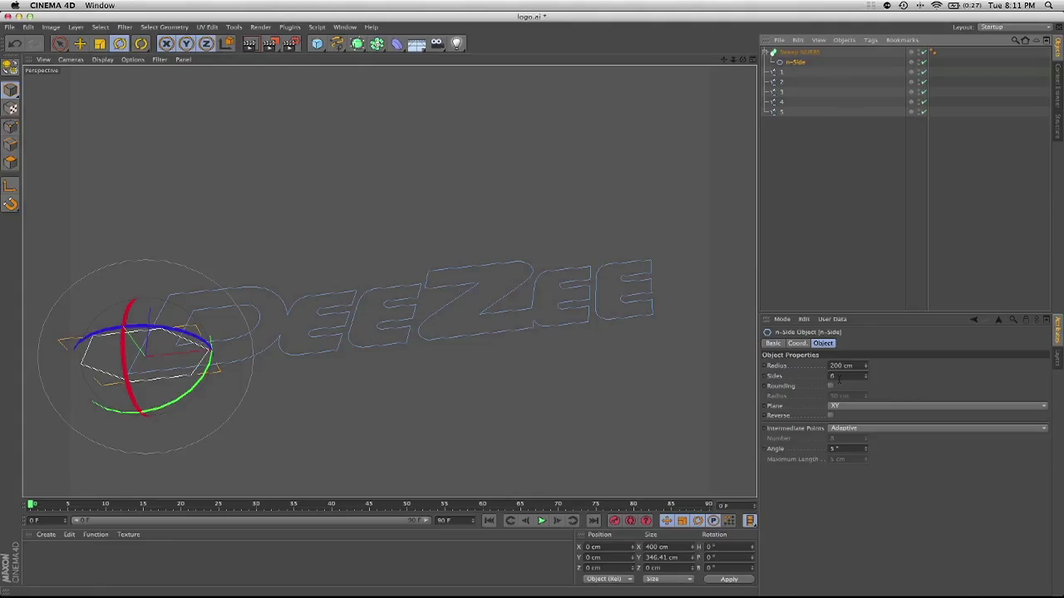
{"action": "left_click", "coordinate": [831, 366]}
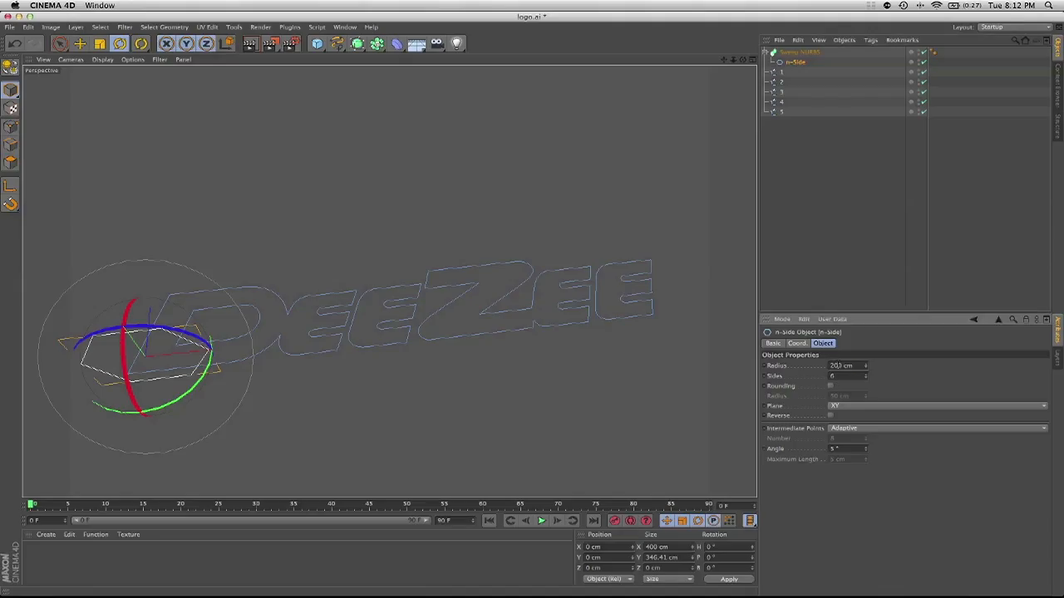
{"action": "type", "text": "6"}
{"action": "key", "text": "Return"}
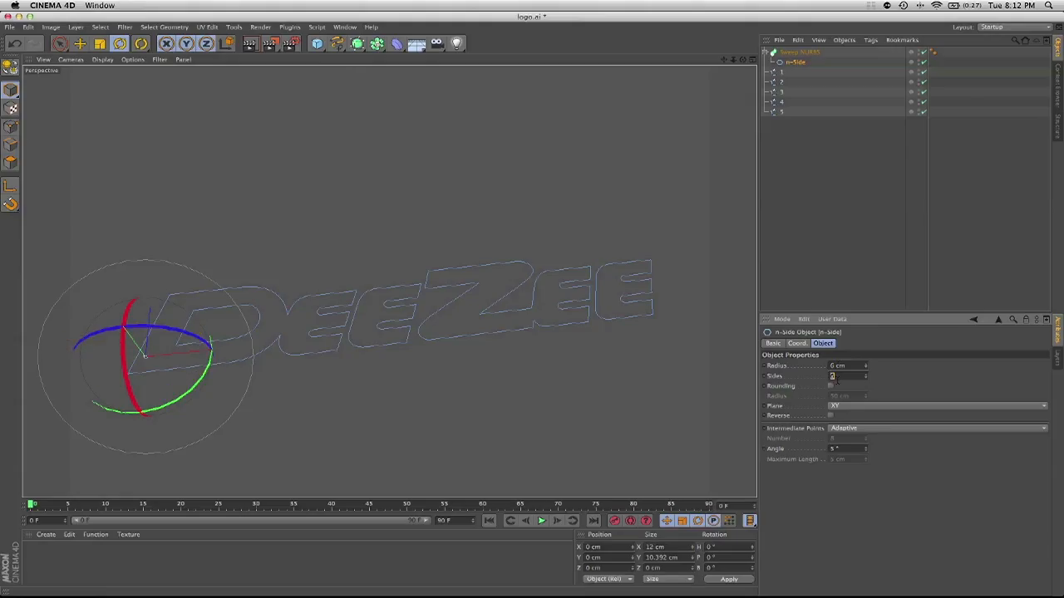
{"action": "type", "text": "8"}
{"action": "key", "text": "Return"}
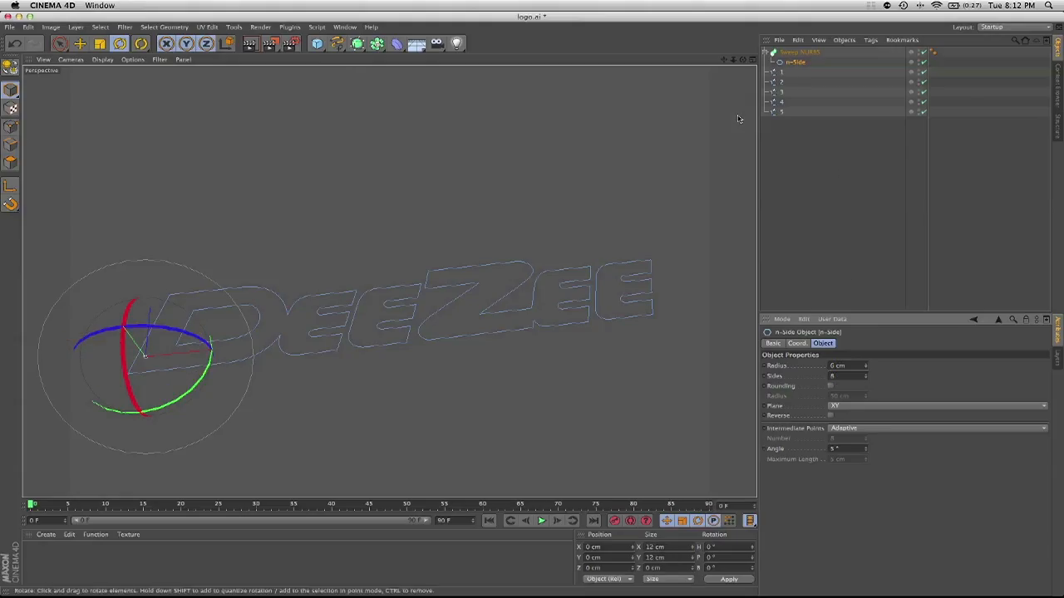
- Nest spline 1 in the Sweep NURBS below the n-Side profile and inspect the swept outline
{"action": "left_click_drag", "start_coordinate": [434, 318], "coordinate": [443, 316], "text": "alt"}
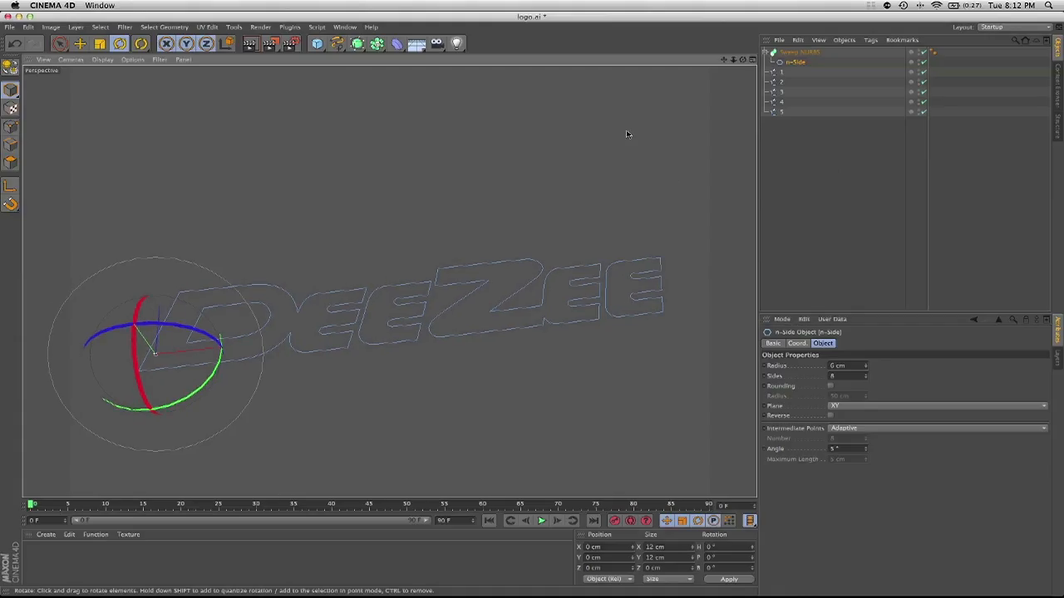
{"action": "left_click", "coordinate": [798, 52]}
{"action": "left_click", "coordinate": [781, 73]}
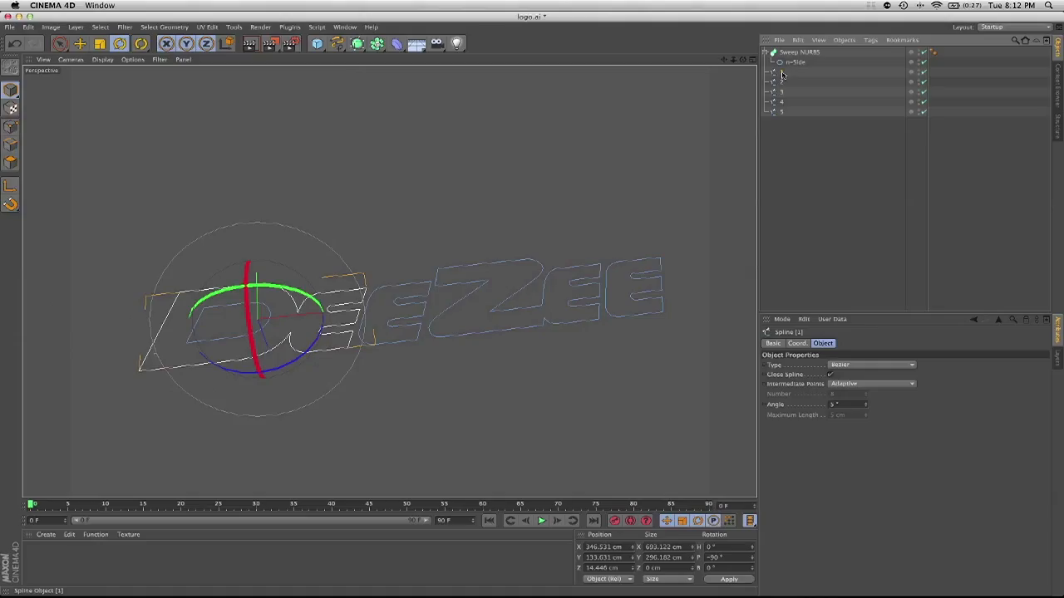
{"action": "left_click_drag", "start_coordinate": [781, 75], "coordinate": [798, 58]}
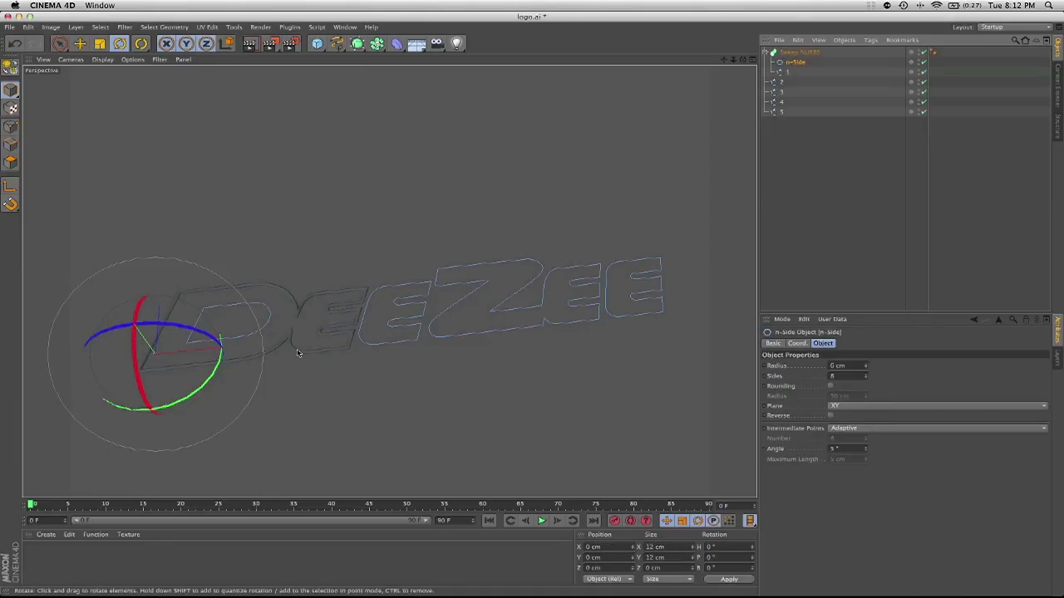
{"action": "left_click_drag", "start_coordinate": [399, 275], "coordinate": [340, 356], "text": "alt"}
{"action": "right_click_drag", "start_coordinate": [340, 356], "coordinate": [475, 337], "text": "alt"}
{"action": "middle_click_drag", "start_coordinate": [430, 357], "coordinate": [571, 372], "text": "alt"}
{"action": "left_click_drag", "start_coordinate": [570, 372], "coordinate": [370, 365], "text": "alt"}
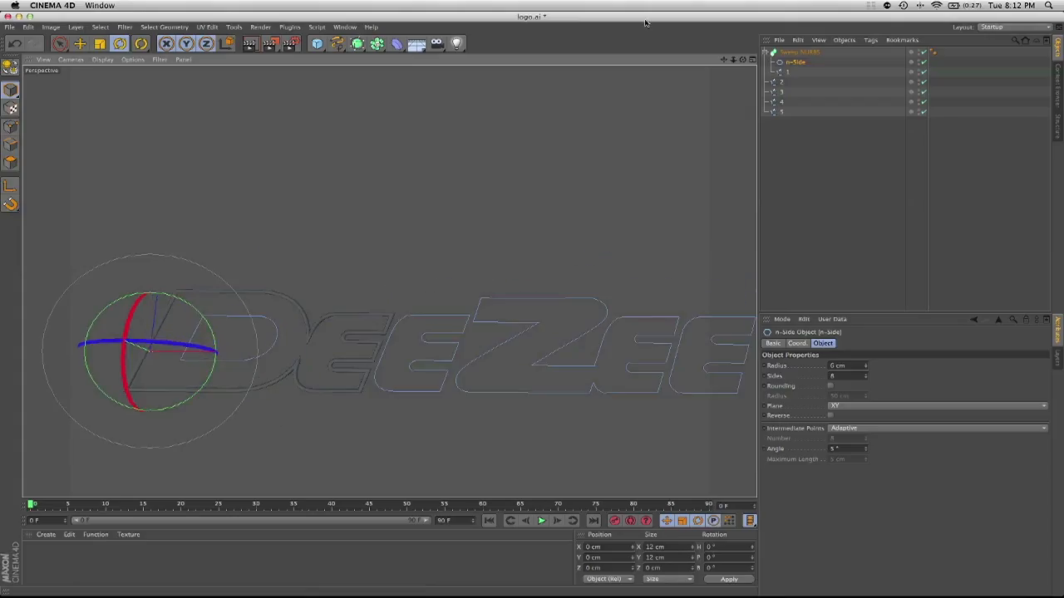
- Add a second Sweep NURBS object and place it directly below the first one in the hierarchy
{"action": "left_click", "coordinate": [781, 83]}
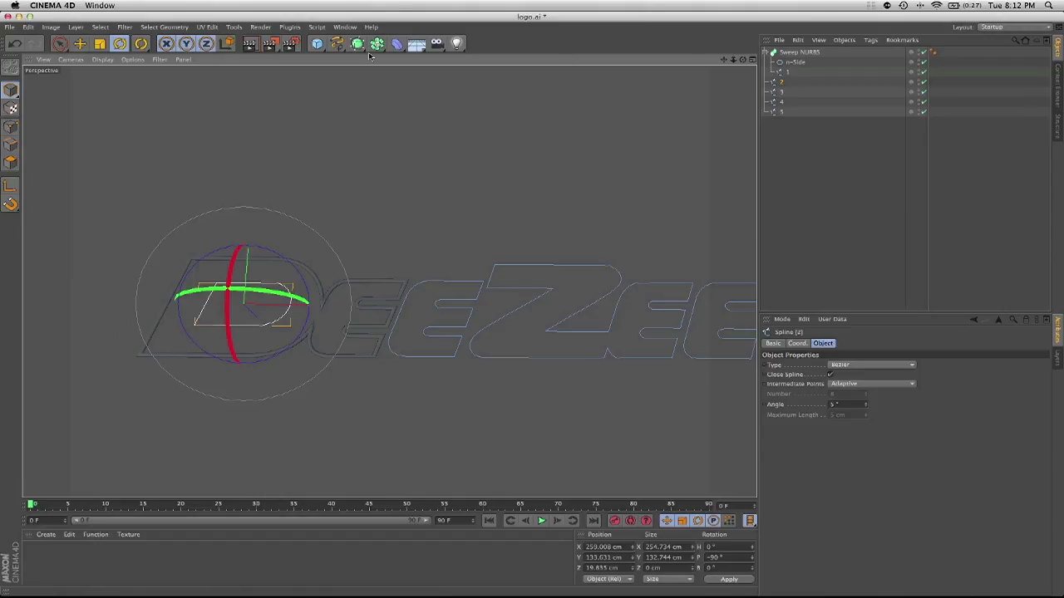
{"action": "left_click_drag", "start_coordinate": [358, 43], "coordinate": [401, 95]}
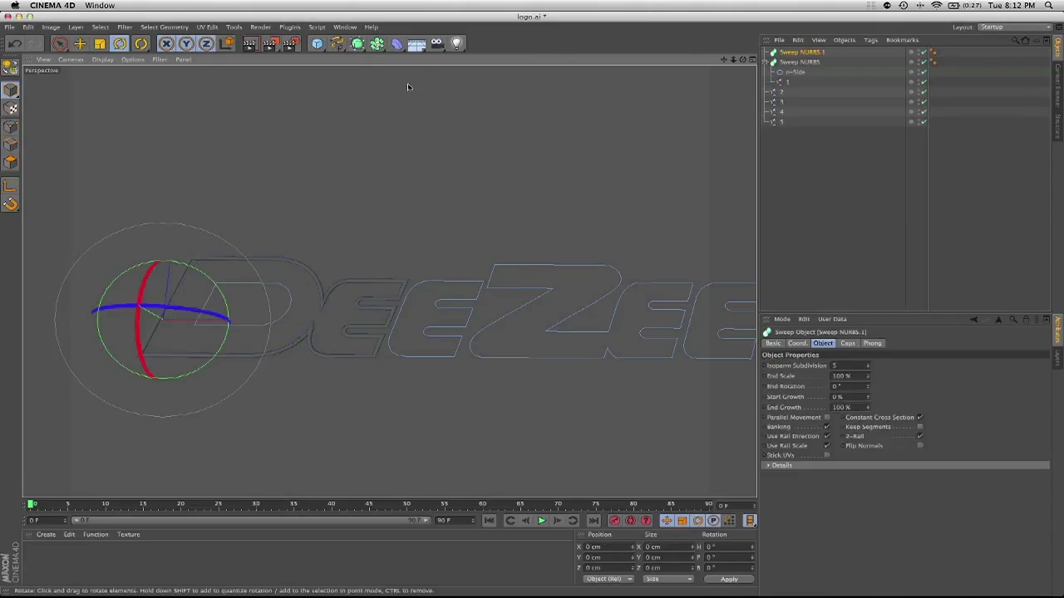
{"action": "left_click", "coordinate": [765, 62]}
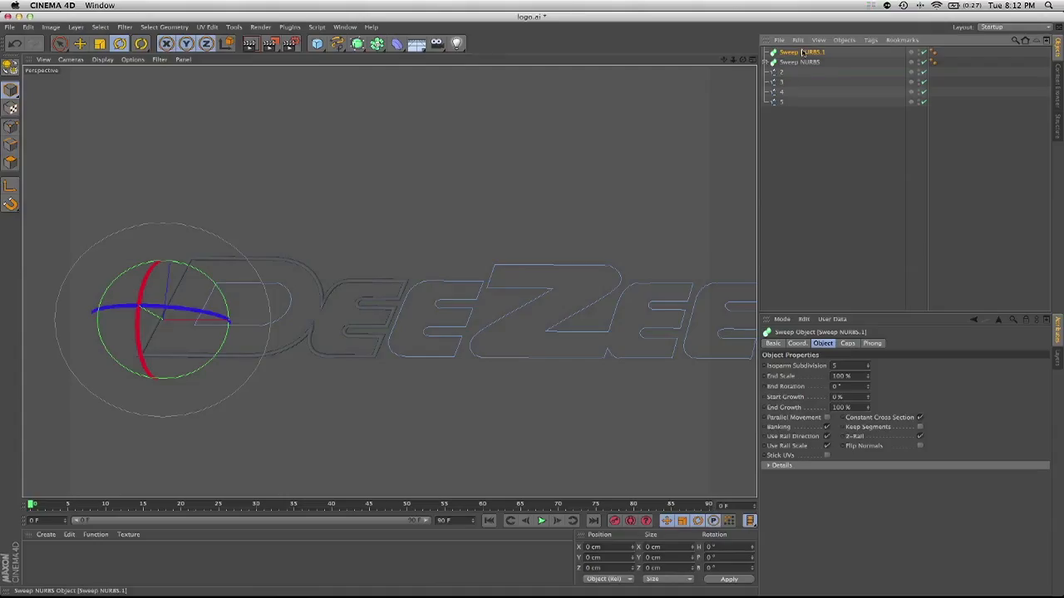
{"action": "left_click_drag", "start_coordinate": [803, 52], "coordinate": [807, 66]}
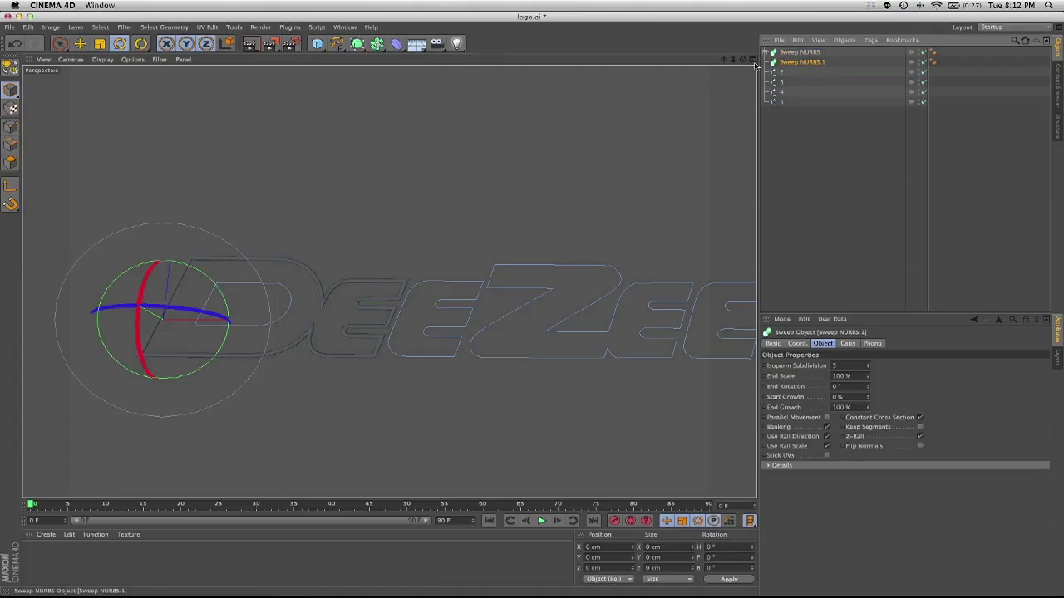
- Create another n-Side spline with a 6 cm radius and 8 sides, and nest it in the second Sweep NURBS
{"action": "left_click_drag", "start_coordinate": [357, 46], "coordinate": [396, 108]}
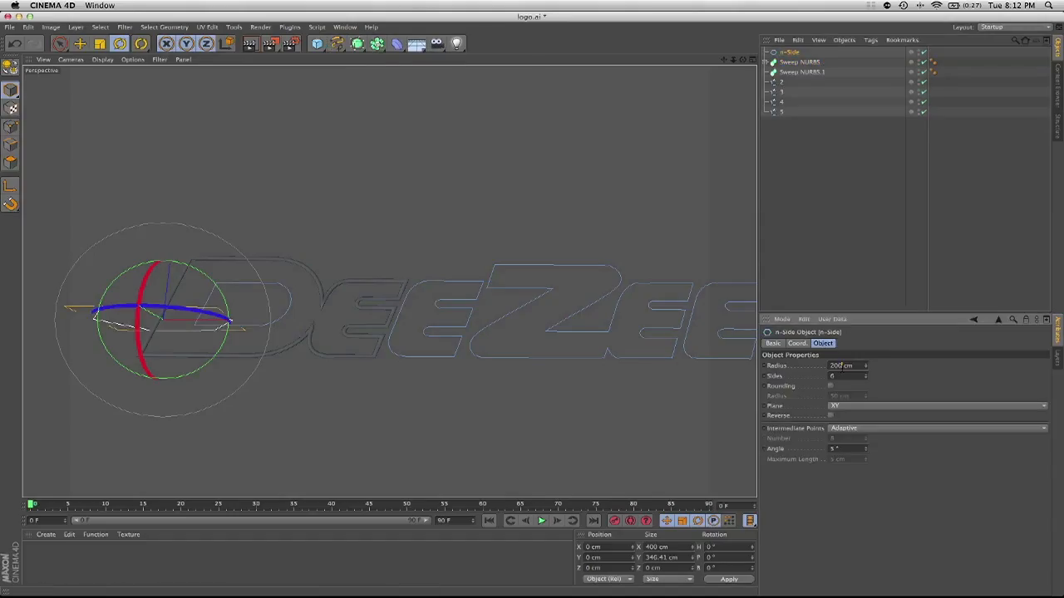
{"action": "double_click", "coordinate": [841, 366]}
{"action": "type", "text": "6"}
{"action": "key", "text": "Return"}
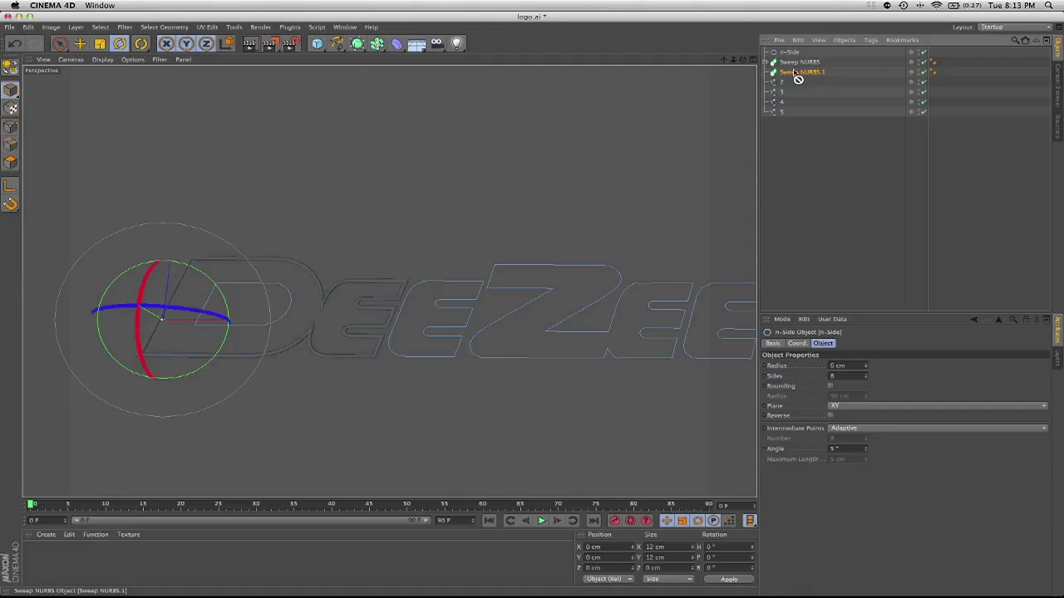
{"action": "left_click_drag", "start_coordinate": [794, 55], "coordinate": [794, 75]}
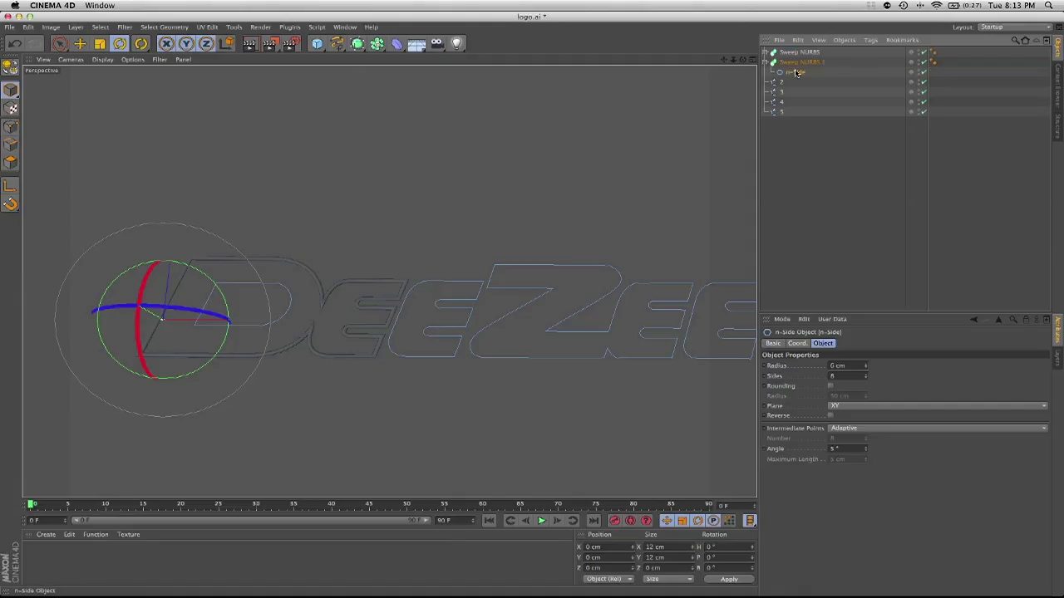
- Duplicate the second Sweep NURBS with its n-Side profile three times for the remaining splines
{"action": "left_click", "coordinate": [795, 64]}
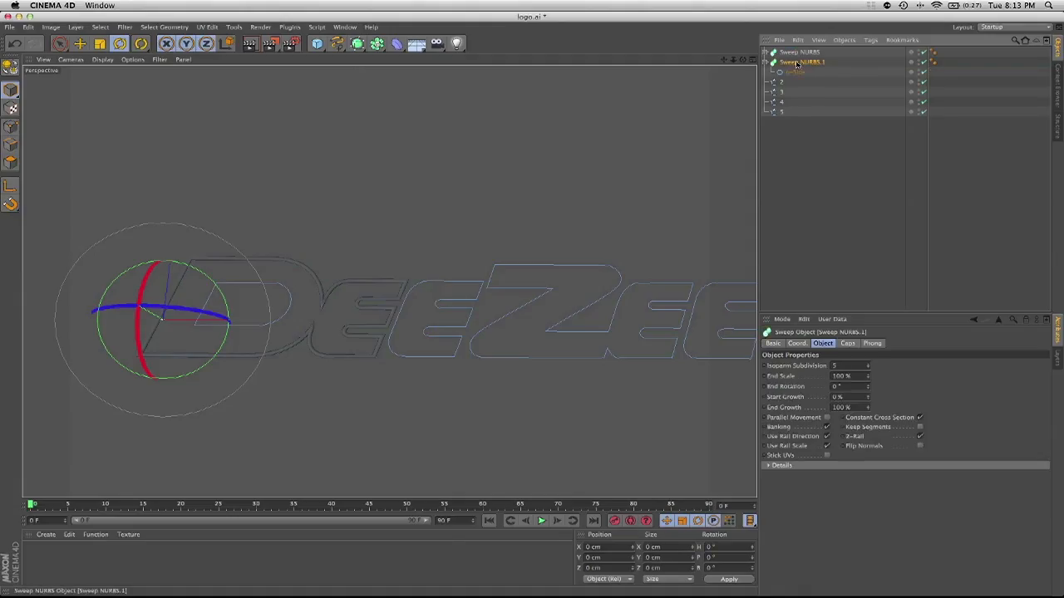
{"action": "left_click", "coordinate": [768, 64]}
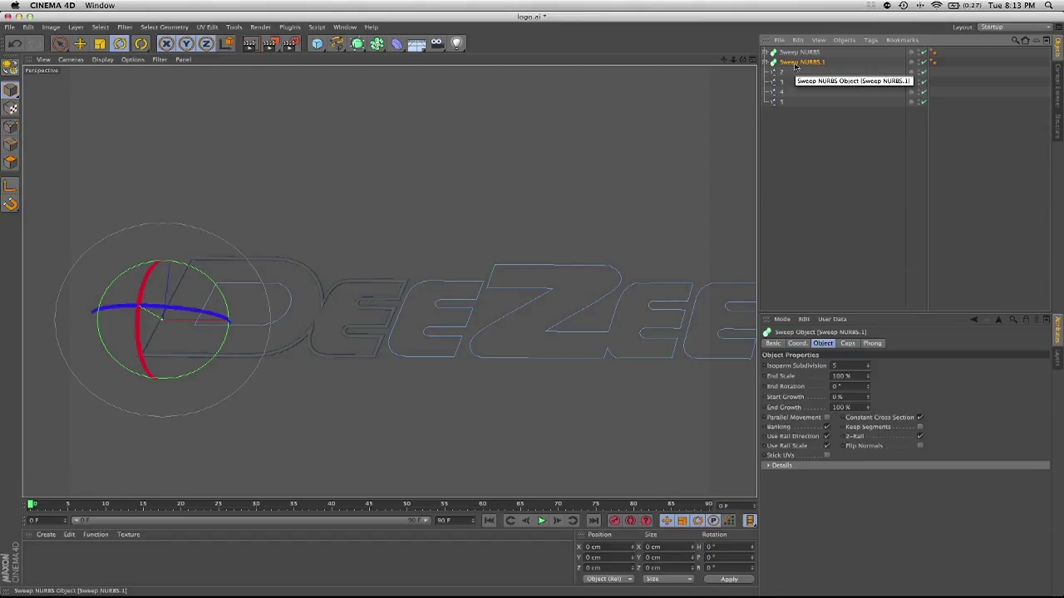
{"action": "left_click_drag", "start_coordinate": [795, 65], "coordinate": [807, 151]}
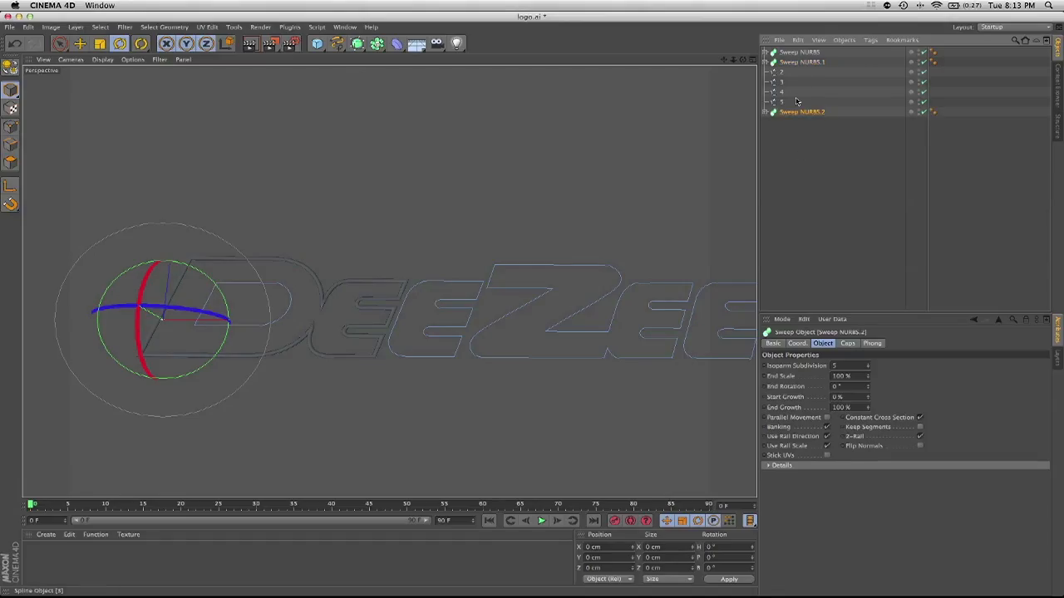
{"action": "mouse_move", "coordinate": [798, 112]}
{"action": "left_mouse_down", "text": "ctrl"}
{"action": "mouse_move", "coordinate": [798, 148]}
{"action": "mouse_move", "coordinate": [808, 67]}
{"action": "mouse_move", "coordinate": [786, 95]}
{"action": "mouse_move", "coordinate": [785, 80]}
{"action": "mouse_move", "coordinate": [790, 113]}
{"action": "left_mouse_up", "text": "ctrl"}
- Nest splines 2, 3, 4 and 5 in the second to fifth Sweep NURBS respectively, each below its n-Side profile
{"action": "left_click", "coordinate": [765, 62]}
{"action": "left_click", "coordinate": [764, 92]}
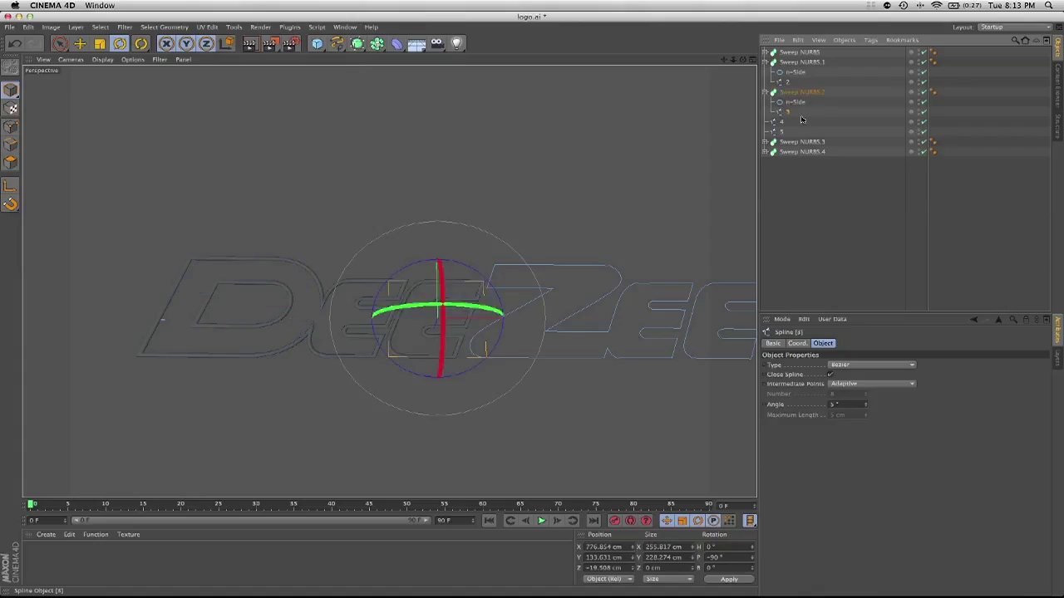
{"action": "left_click_drag", "start_coordinate": [762, 144], "coordinate": [796, 157]}
{"action": "left_click", "coordinate": [781, 122]}
{"action": "left_click", "coordinate": [775, 163]}
{"action": "left_click", "coordinate": [765, 162]}
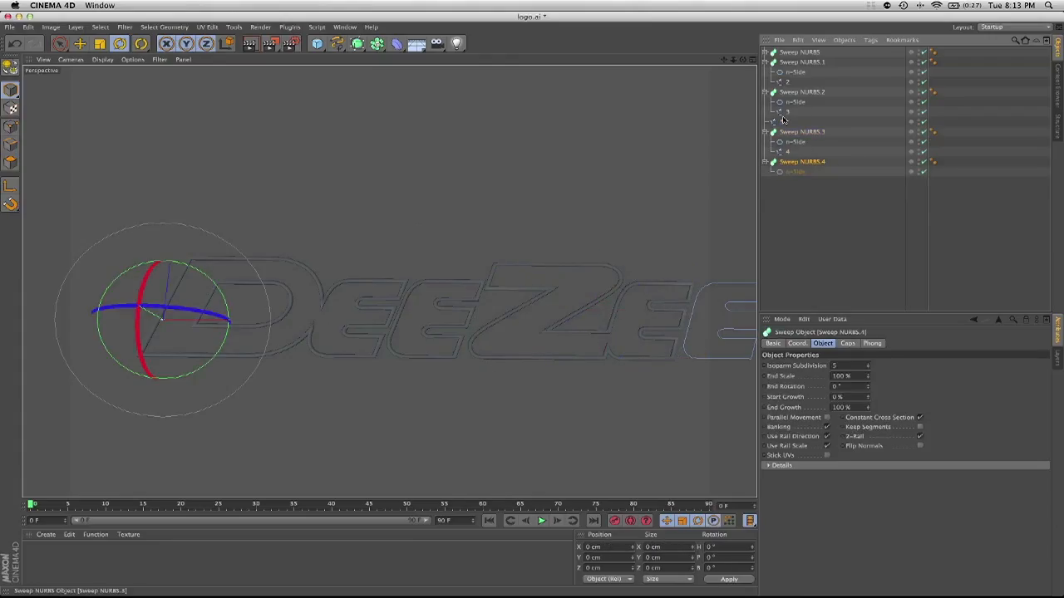
{"action": "left_click_drag", "start_coordinate": [782, 122], "coordinate": [802, 176]}
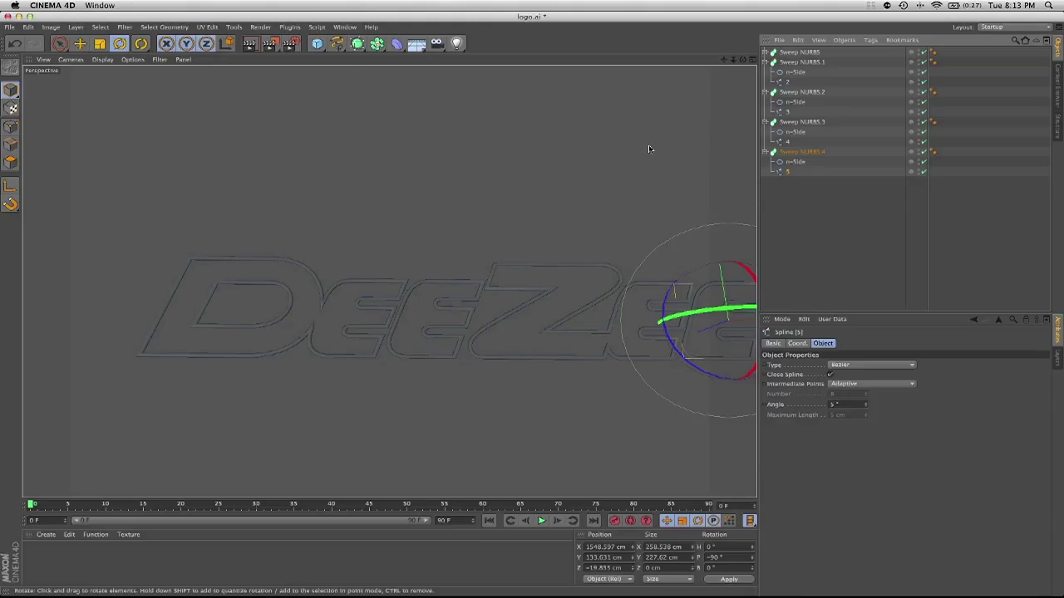
- Collapse the expanded hierarchies of the second to fifth Sweep NURBS objects
{"action": "left_click", "coordinate": [765, 152]}
{"action": "left_click", "coordinate": [765, 122]}
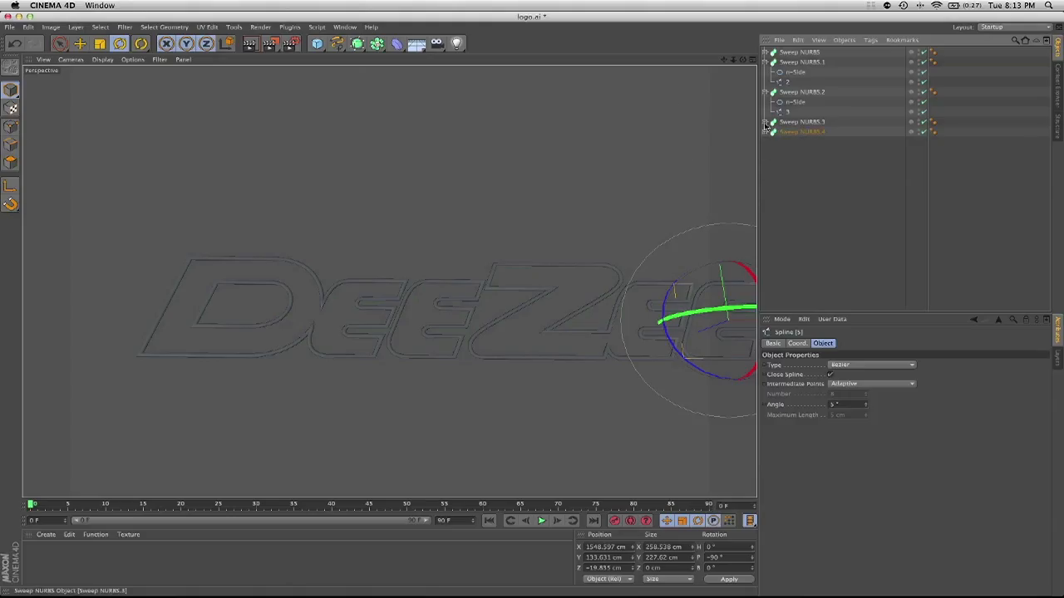
{"action": "left_click", "coordinate": [765, 93]}
{"action": "left_click", "coordinate": [765, 62]}
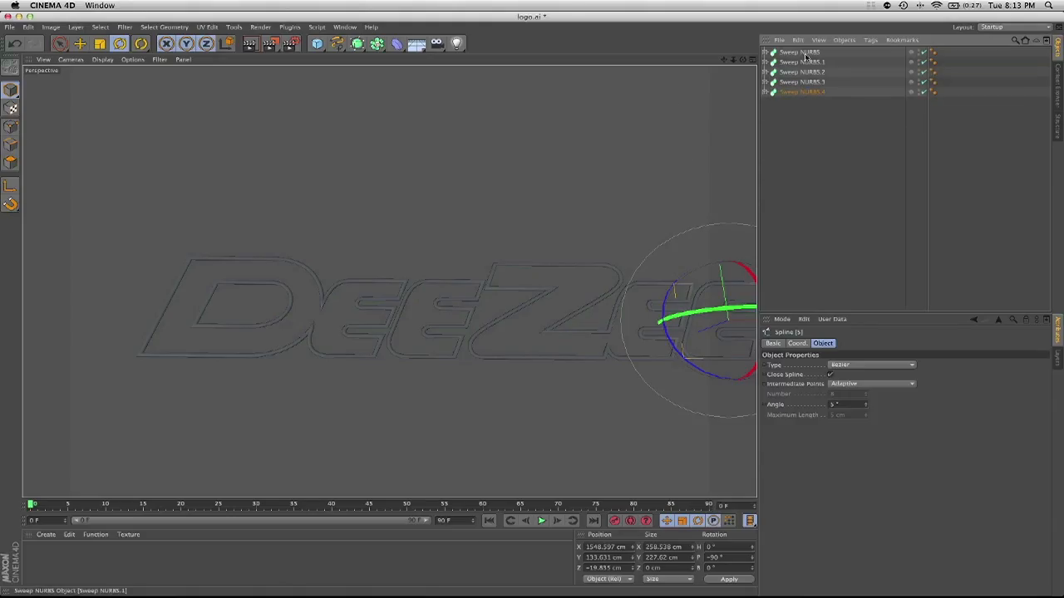
- Rename the first two Sweep NURBS objects as 1 and 2
{"action": "left_click", "coordinate": [802, 52]}
{"action": "double_click", "coordinate": [803, 53]}
{"action": "type", "text": "1"}
{"action": "key", "text": "Return"}
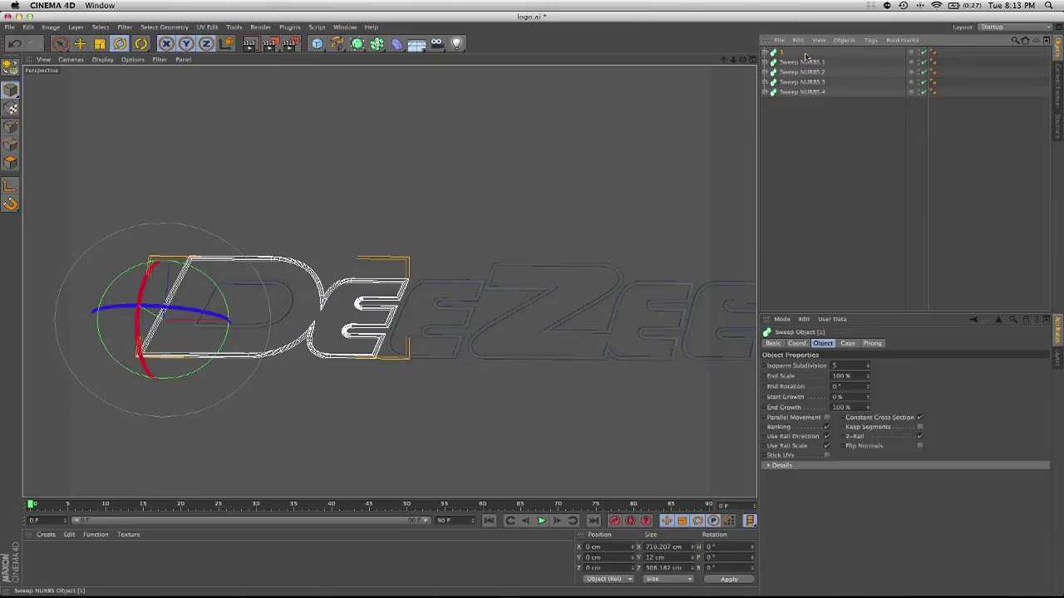
{"action": "left_click", "coordinate": [802, 63]}
{"action": "double_click", "coordinate": [803, 62]}
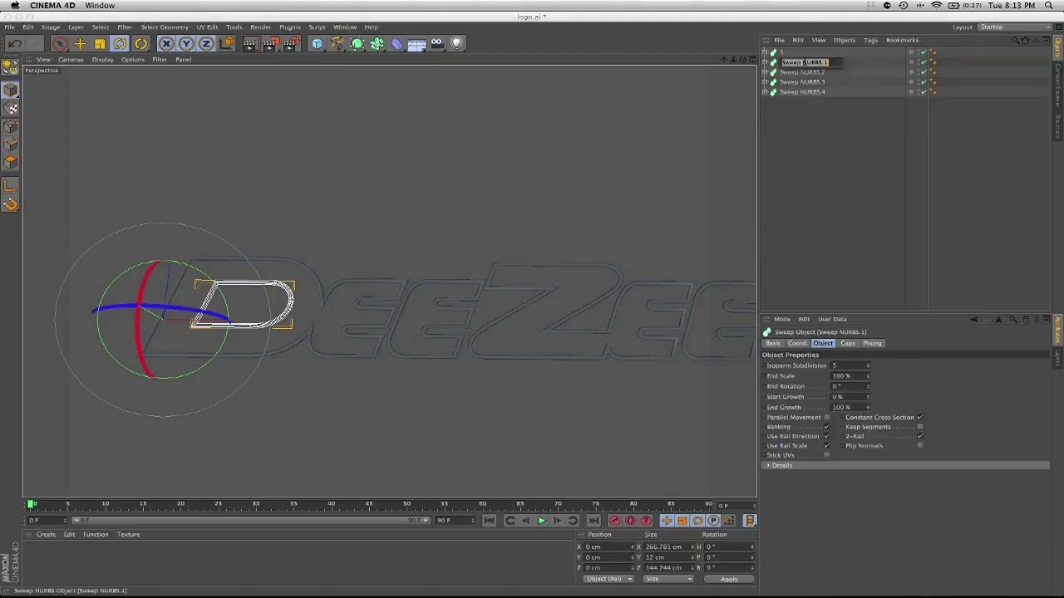
{"action": "type", "text": "2"}
{"action": "key", "text": "Return"}
- Rename the third, fourth and fifth Sweep NURBS objects as 3, 4 and 5
{"action": "left_click", "coordinate": [806, 72]}
{"action": "double_click", "coordinate": [806, 72]}
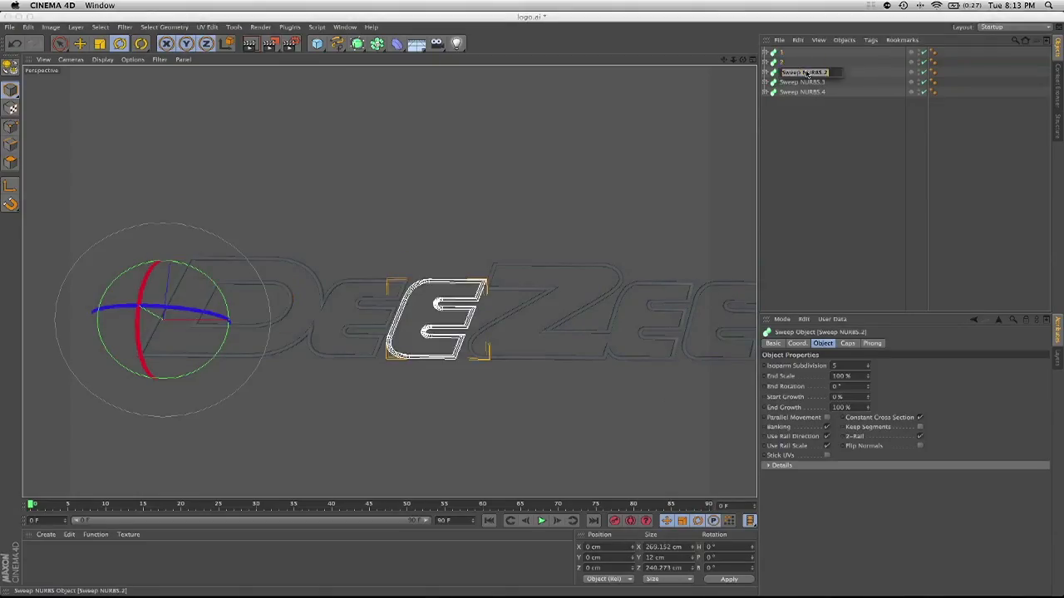
{"action": "type", "text": "3"}
{"action": "key", "text": "Return"}
{"action": "left_click", "coordinate": [802, 82]}
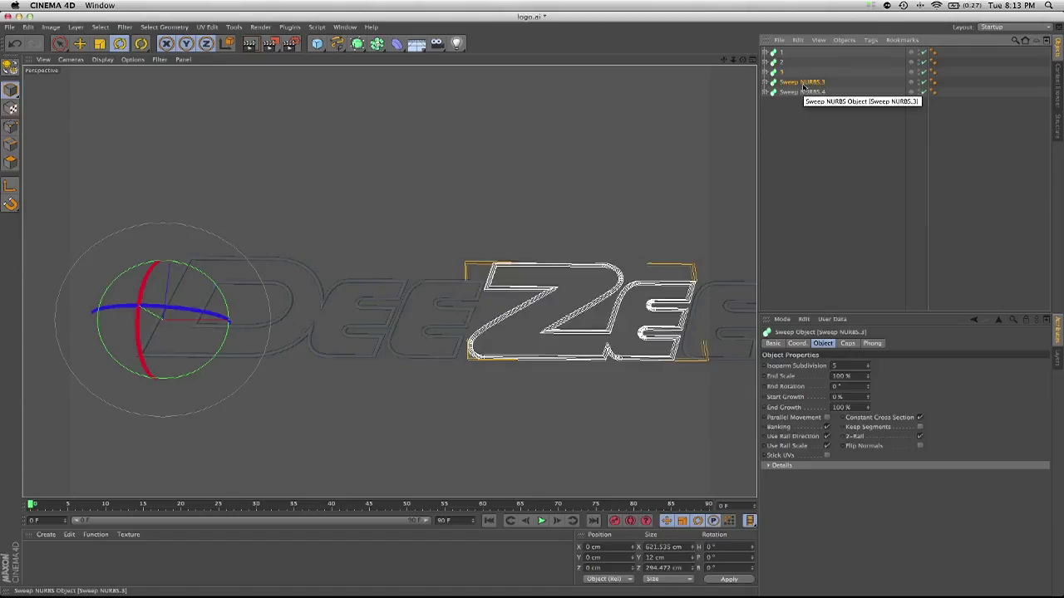
{"action": "double_click", "coordinate": [803, 82]}
{"action": "type", "text": "4"}
{"action": "key", "text": "Return"}
{"action": "left_click", "coordinate": [802, 92]}
{"action": "double_click", "coordinate": [804, 92]}
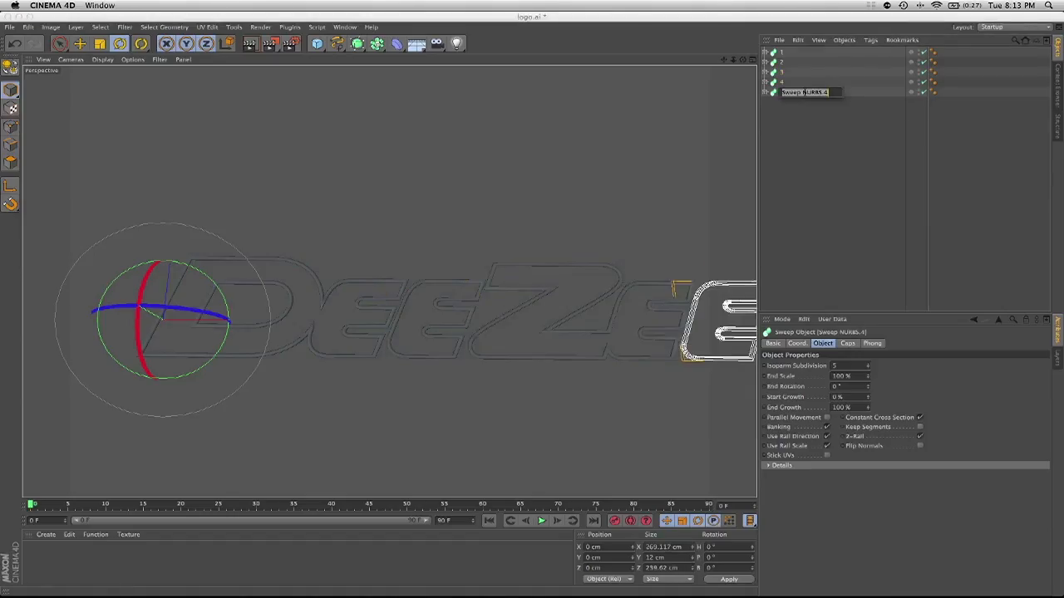
{"action": "type", "text": "5"}
{"action": "key", "text": "Return"}
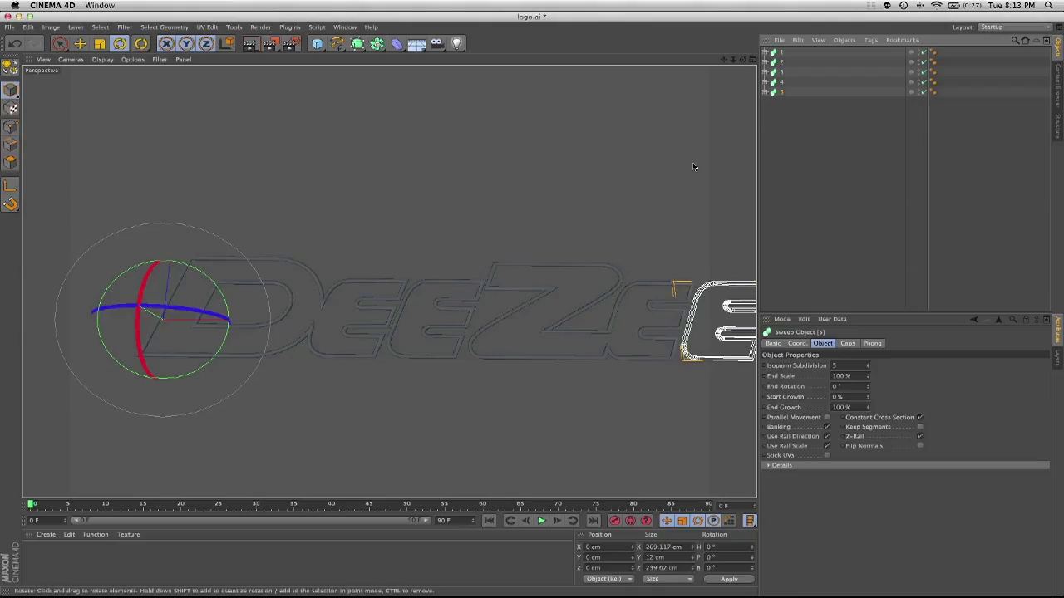
- Select the numbered sweeps one after another to check which letters of the logo each covers, then deselect everything
{"action": "middle_click_drag", "start_coordinate": [624, 188], "coordinate": [586, 170], "text": "alt"}
{"action": "left_click", "coordinate": [783, 81]}
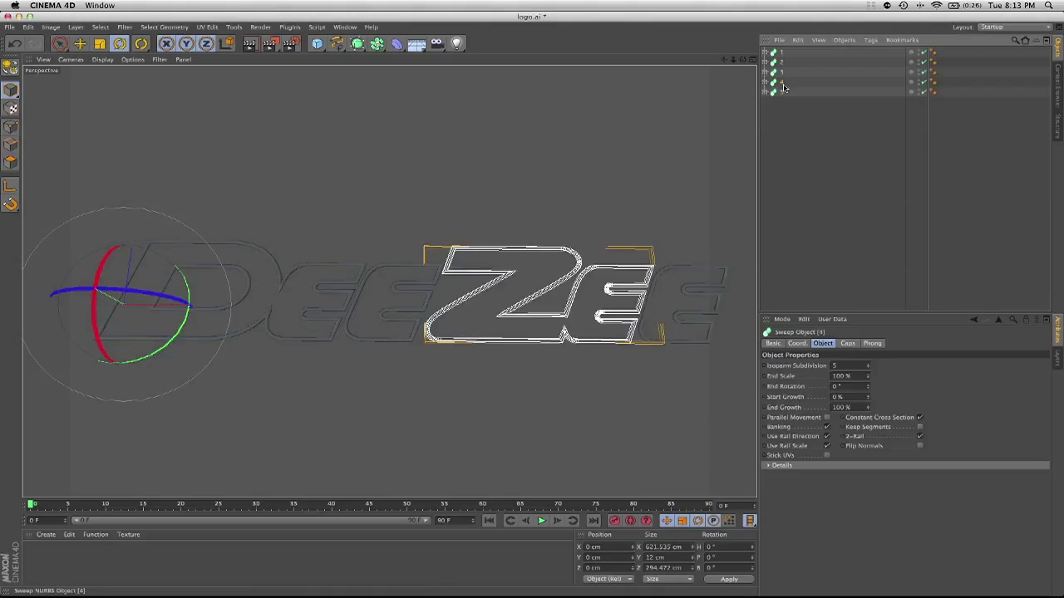
{"action": "left_click", "coordinate": [780, 73]}
{"action": "left_click", "coordinate": [781, 54]}
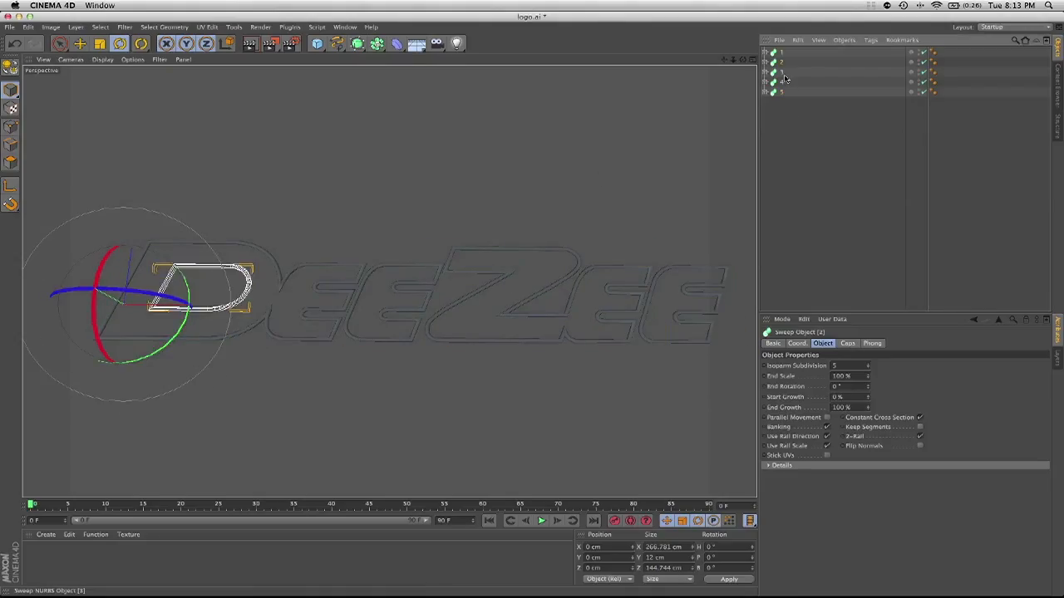
{"action": "left_click", "coordinate": [783, 74]}
{"action": "left_click", "coordinate": [783, 83]}
{"action": "left_click", "coordinate": [781, 92]}
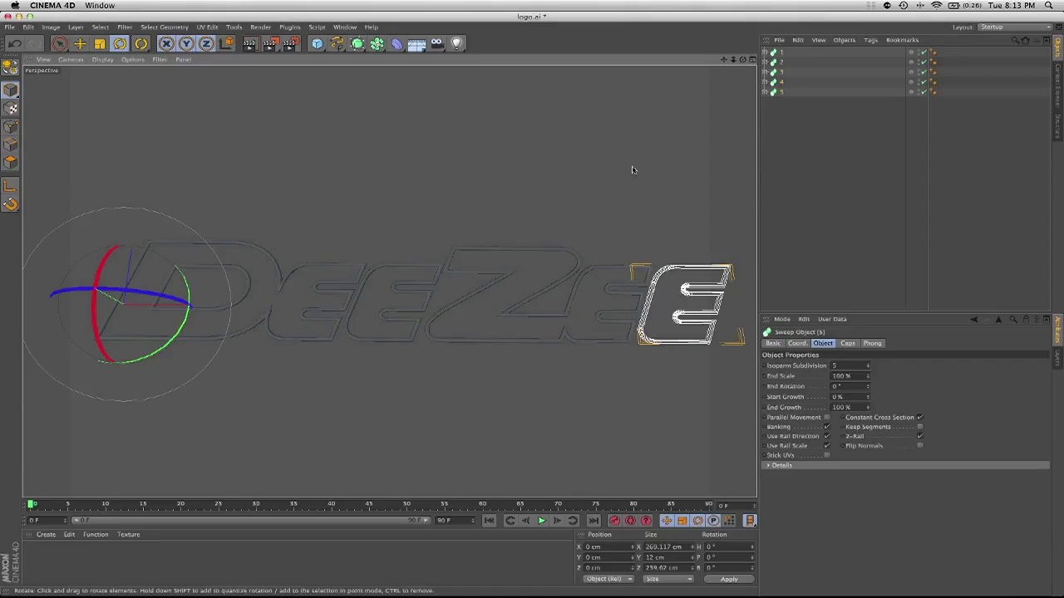
{"action": "left_click", "coordinate": [246, 92]}
{"action": "left_click", "coordinate": [79, 43]}
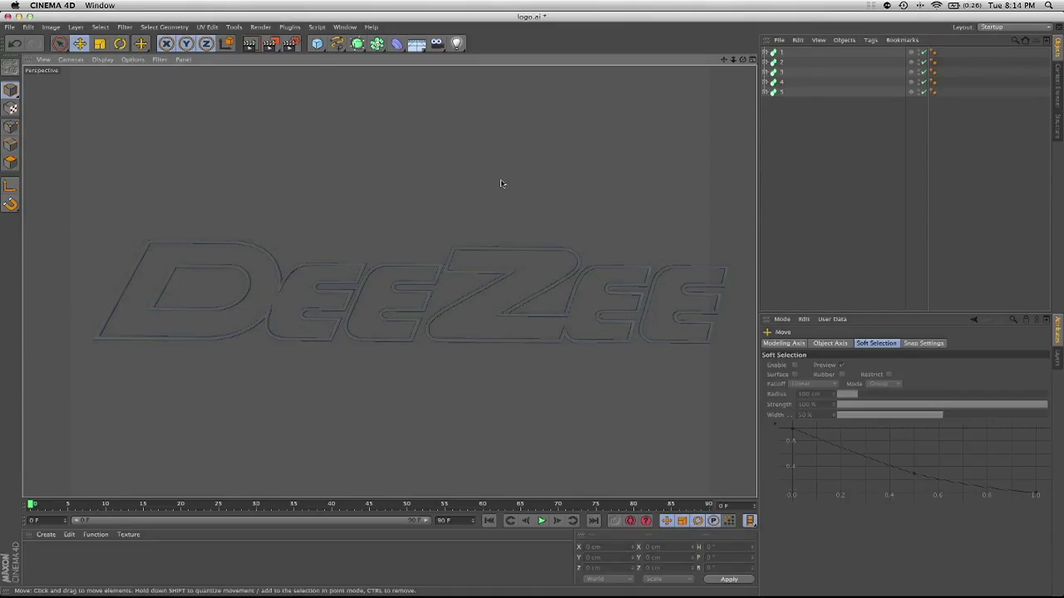
{"action": "left_click_drag", "start_coordinate": [490, 237], "coordinate": [387, 283]}
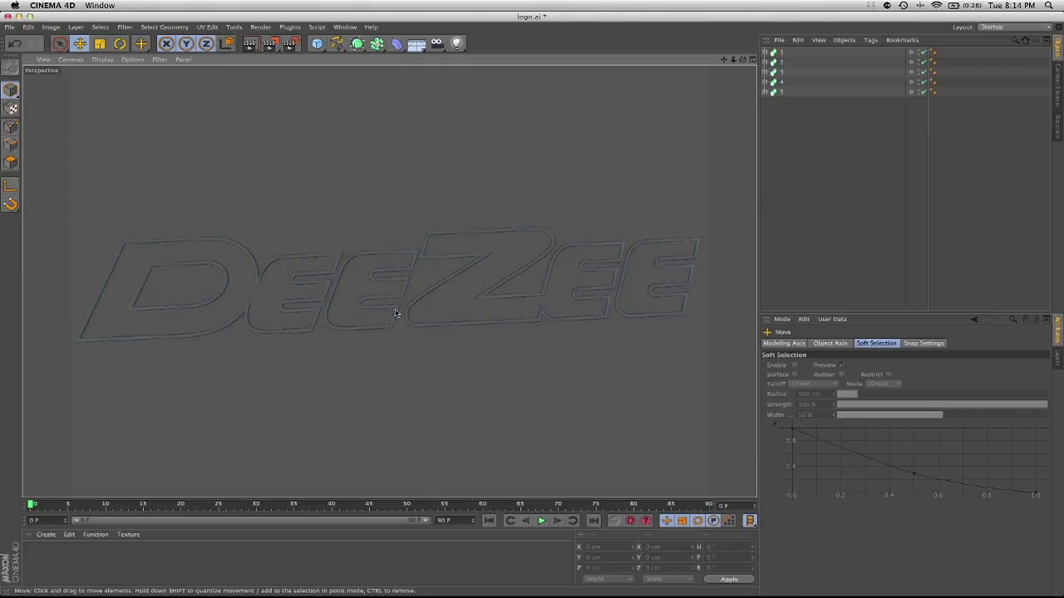
- With sweep 1 selected, set the animation length to 500 frames and extend the visible timeline range to all of it
{"action": "left_click", "coordinate": [781, 54]}
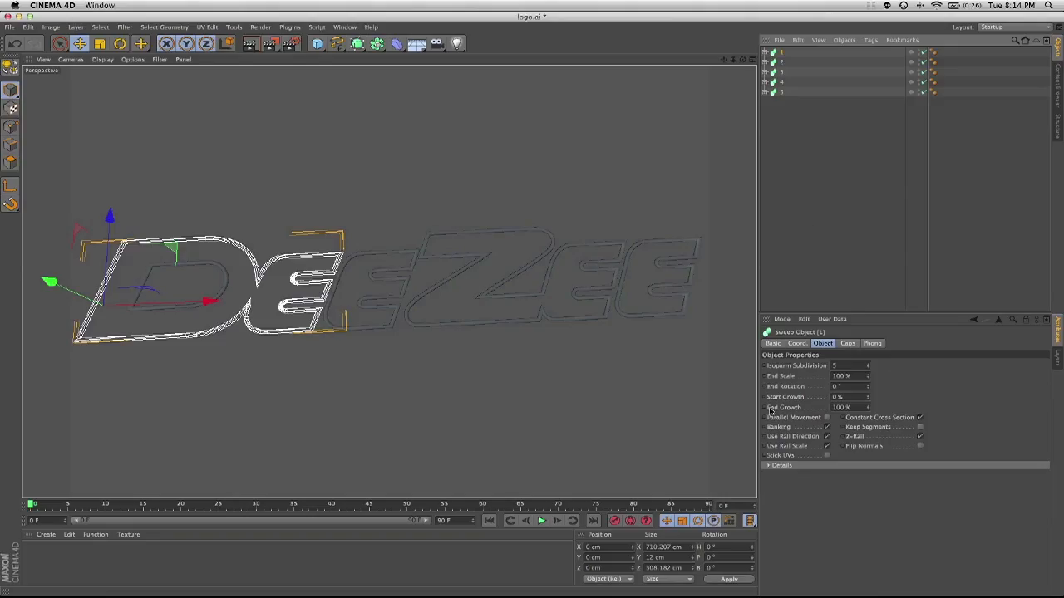
{"action": "mouse_move", "coordinate": [868, 407]}
{"action": "left_mouse_down"}
{"action": "mouse_move", "coordinate": [868, 482]}
{"action": "mouse_move", "coordinate": [869, 411]}
{"action": "left_mouse_up"}
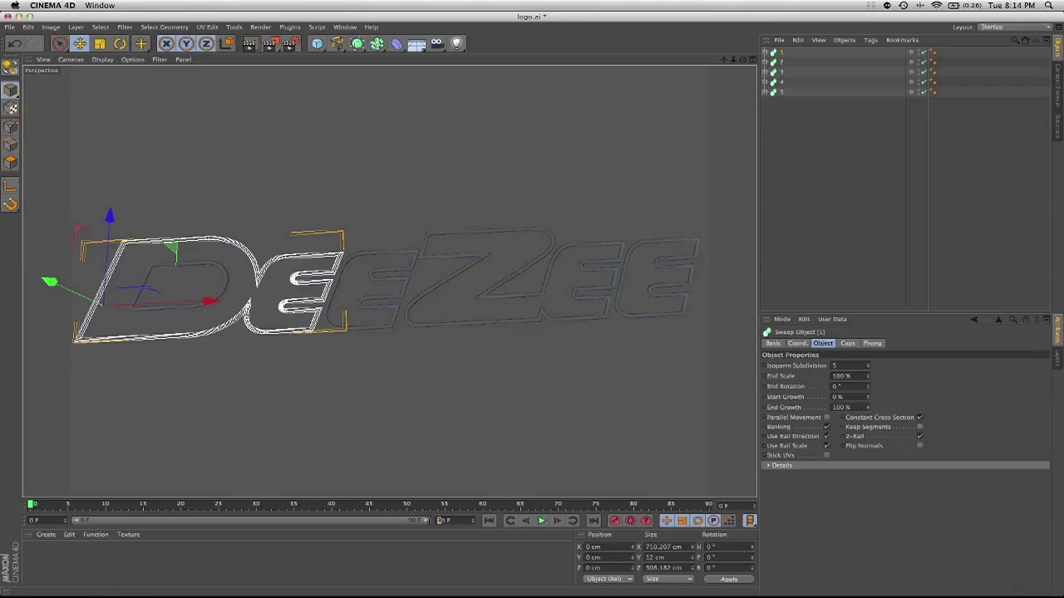
{"action": "left_click", "coordinate": [438, 520]}
{"action": "type", "text": "500"}
{"action": "key", "text": "Return"}
{"action": "left_click_drag", "start_coordinate": [145, 521], "coordinate": [428, 521]}
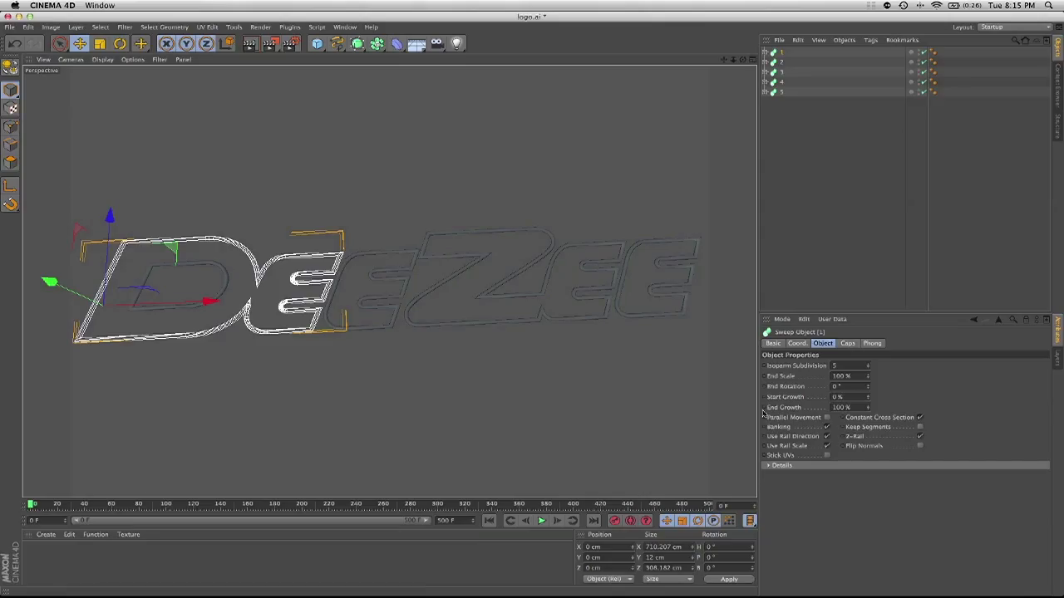
- Keyframe sweep 1's End Growth at 100% on frames 0 and 89
{"action": "left_click", "coordinate": [765, 408], "text": "ctrl"}
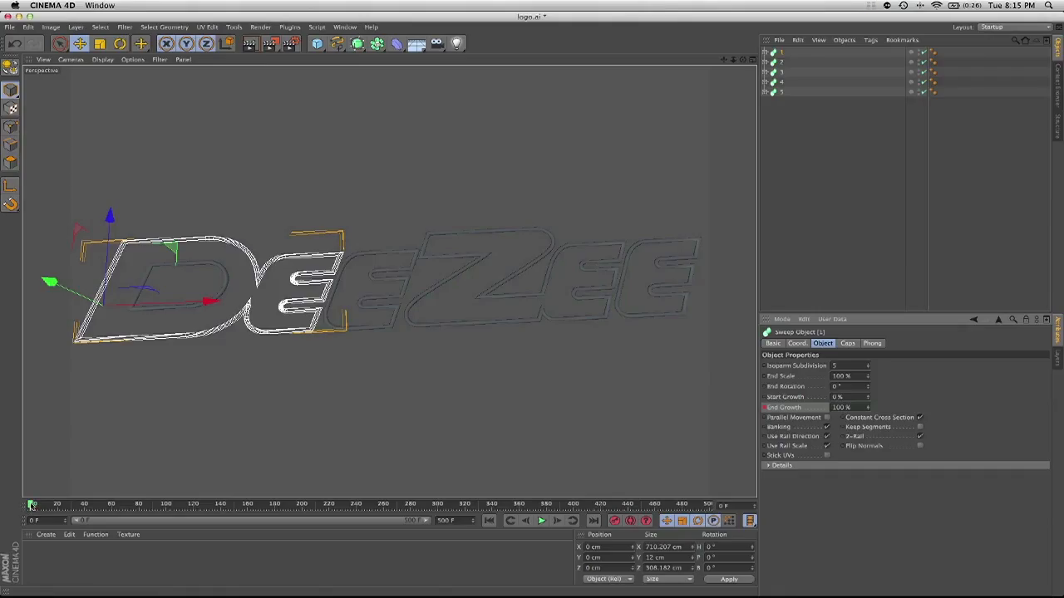
{"action": "left_click_drag", "start_coordinate": [31, 505], "coordinate": [152, 504]}
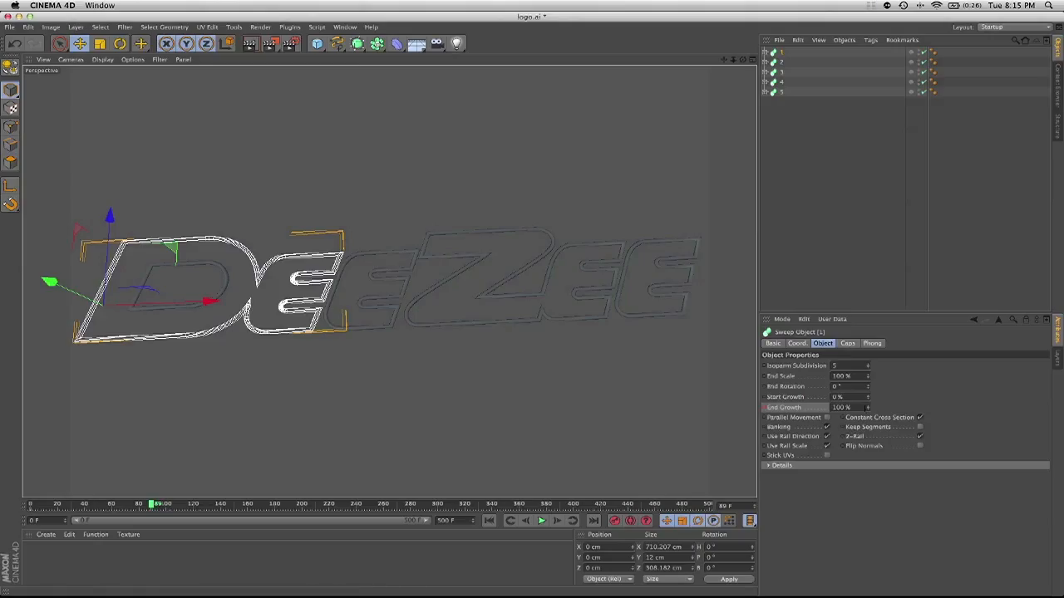
{"action": "left_click", "coordinate": [764, 408], "text": "ctrl"}
- Change sweep 1's End Growth keyframe at frame 0 to 0% and scrub the timeline to preview the growth
{"action": "left_click_drag", "start_coordinate": [151, 503], "coordinate": [28, 511]}
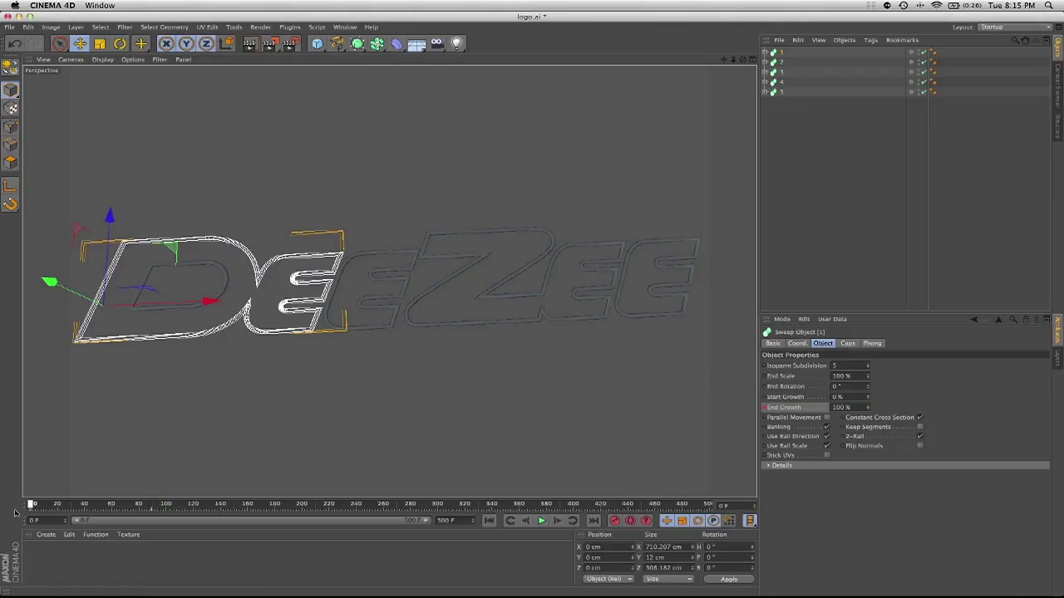
{"action": "left_click", "coordinate": [864, 416]}
{"action": "double_click", "coordinate": [861, 407]}
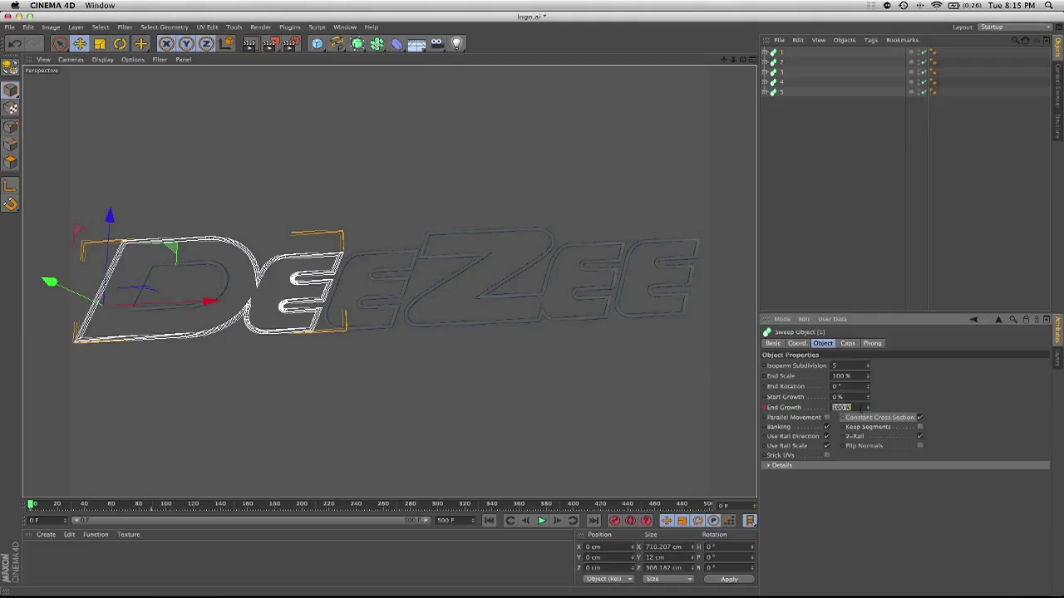
{"action": "type", "text": "0"}
{"action": "key", "text": "Return"}
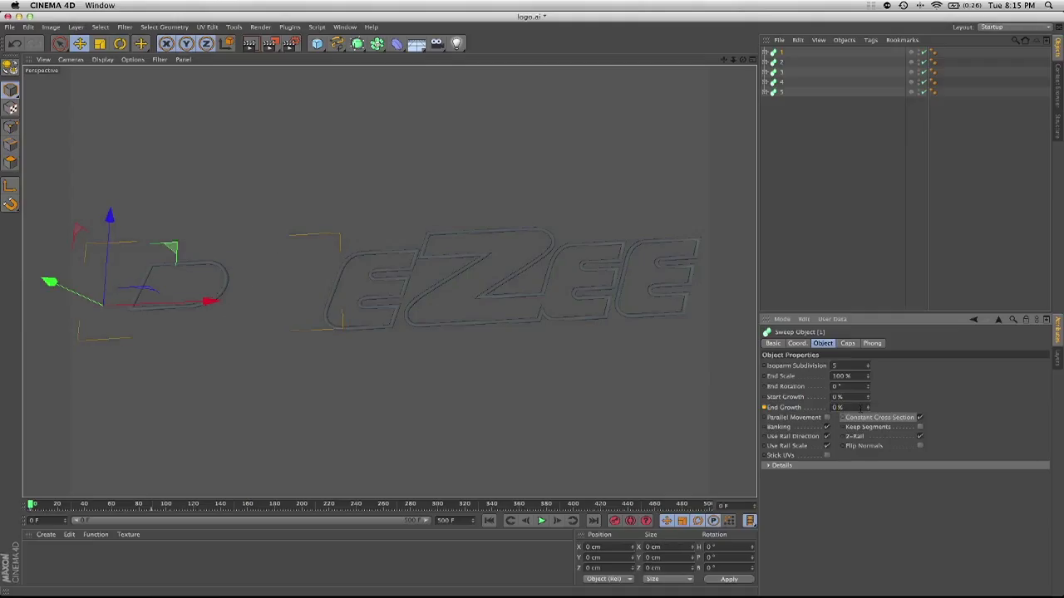
{"action": "left_click", "coordinate": [766, 408]}
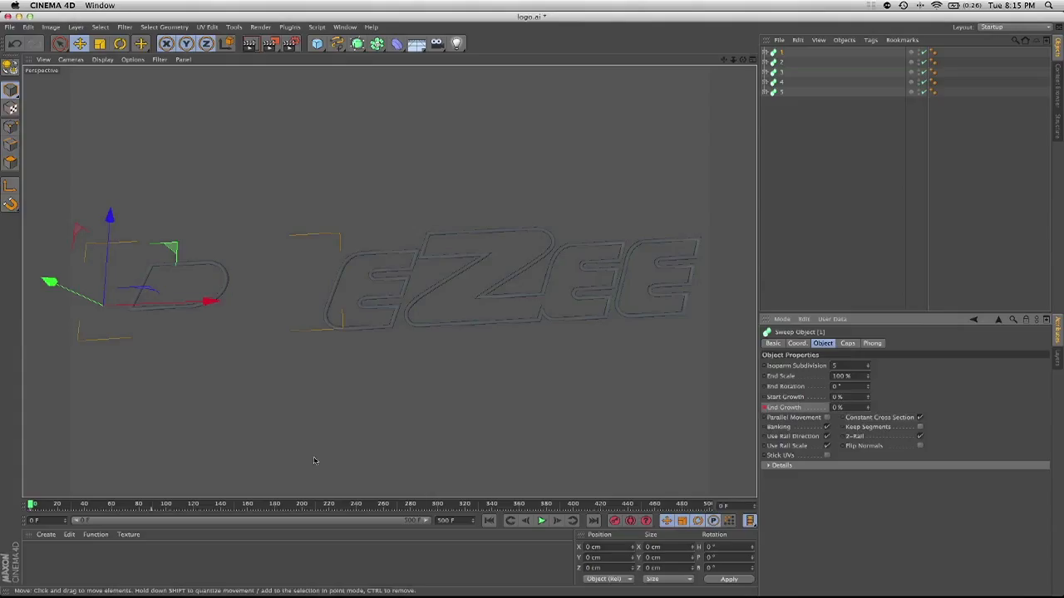
{"action": "left_click_drag", "start_coordinate": [33, 510], "coordinate": [152, 507]}
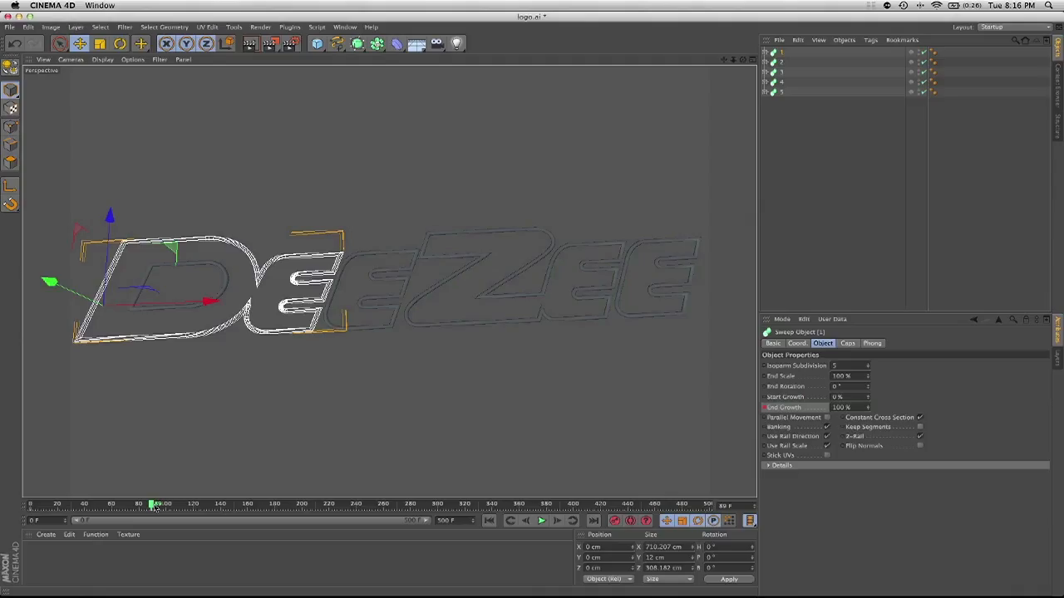
- At frame 90, set sweep 2's End Growth to 0% and keyframe it
{"action": "left_click_drag", "start_coordinate": [153, 506], "coordinate": [154, 507]}
{"action": "left_click", "coordinate": [781, 63]}
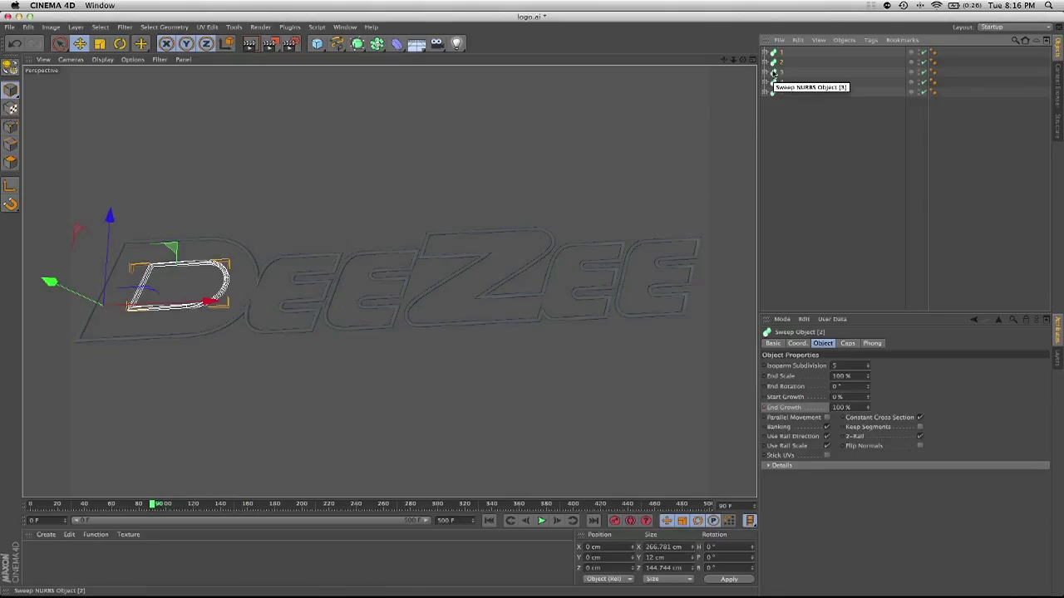
{"action": "double_click", "coordinate": [863, 408]}
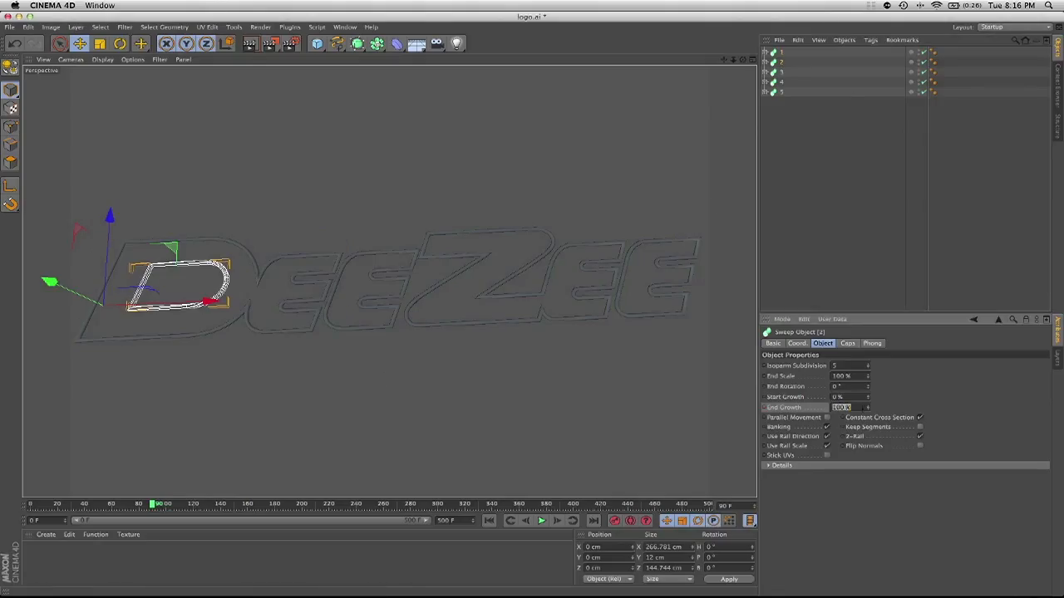
{"action": "type", "text": "0"}
{"action": "key", "text": "Return"}
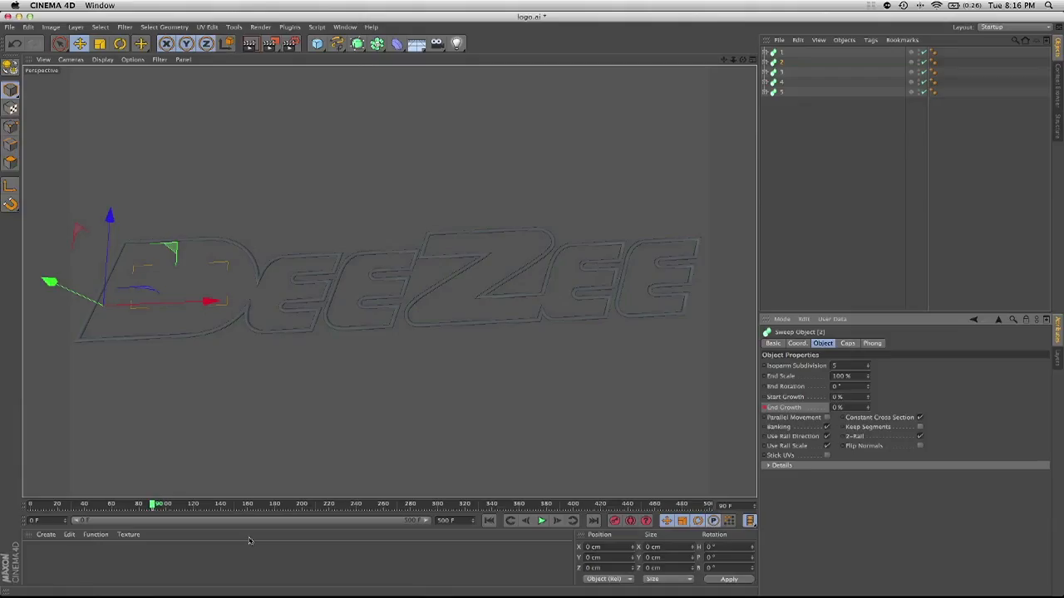
- At frame 139, set sweep 2's End Growth to 100% and keyframe it
{"action": "left_click_drag", "start_coordinate": [153, 505], "coordinate": [221, 507]}
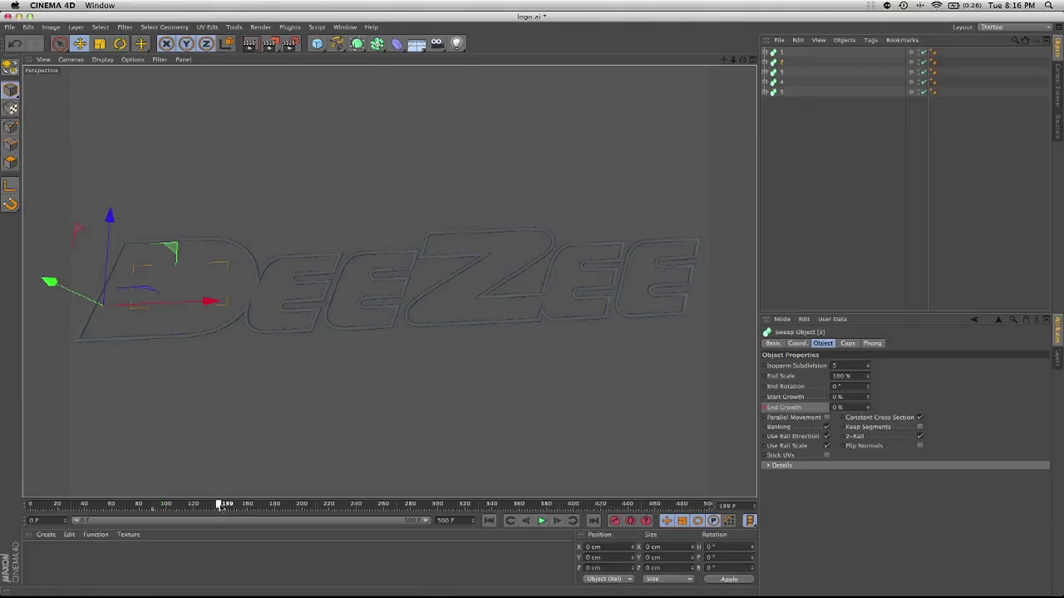
{"action": "left_click", "coordinate": [845, 407]}
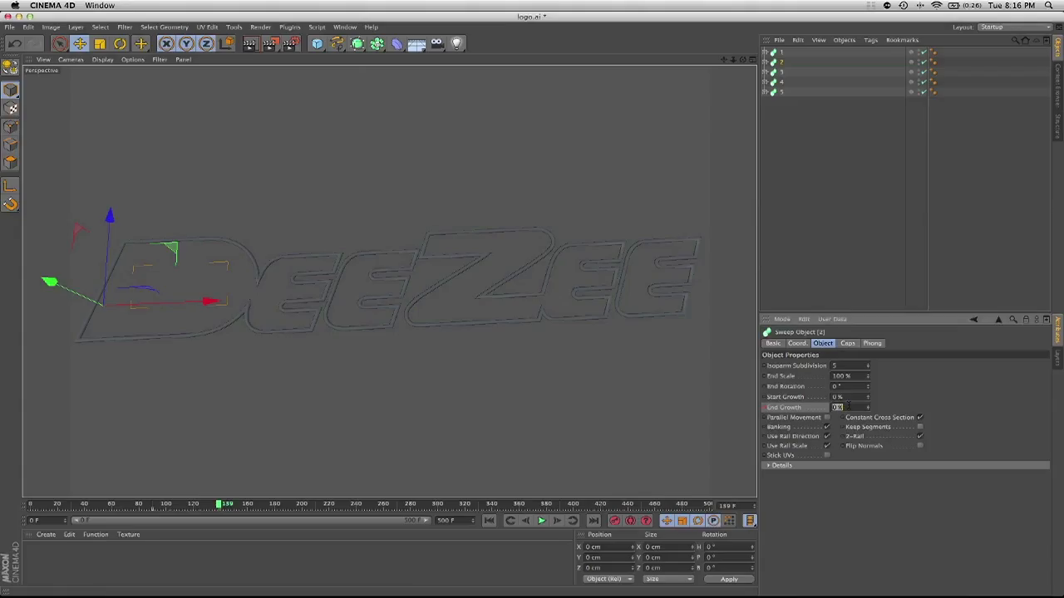
{"action": "type", "text": "100"}
{"action": "key", "text": "Return"}
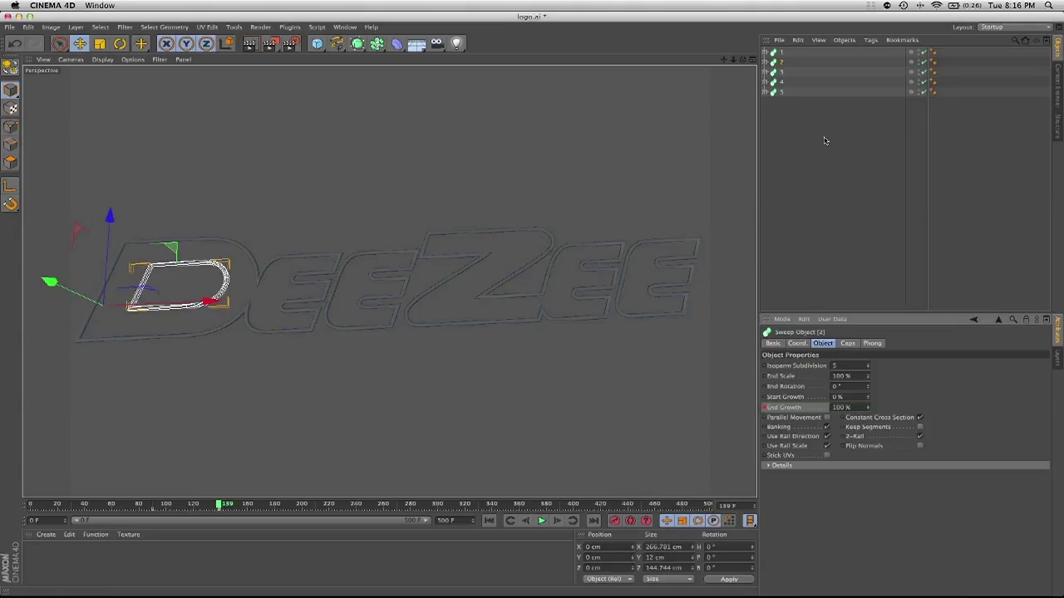
- At frame 140, set sweep 3's End Growth to 0% and keyframe it
{"action": "left_click", "coordinate": [781, 71]}
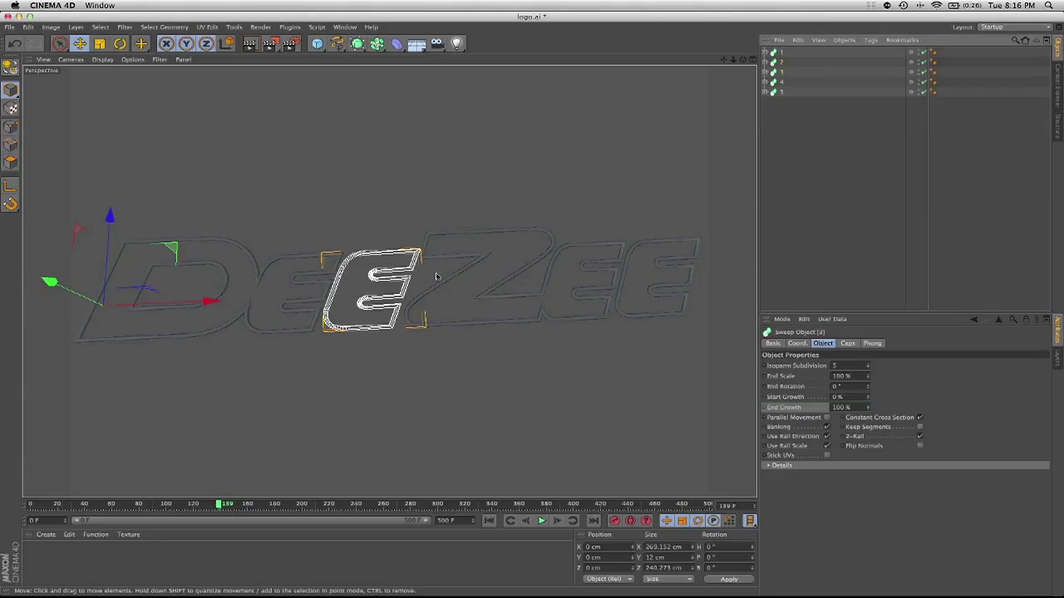
{"action": "left_click", "coordinate": [221, 505]}
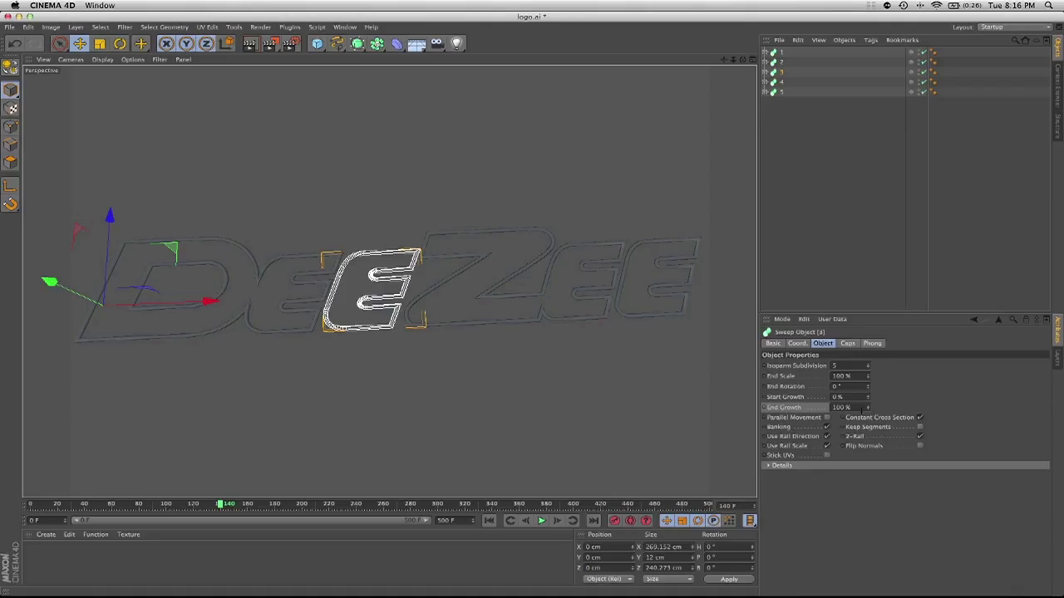
{"action": "double_click", "coordinate": [842, 407]}
{"action": "type", "text": "0"}
{"action": "key", "text": "Return"}
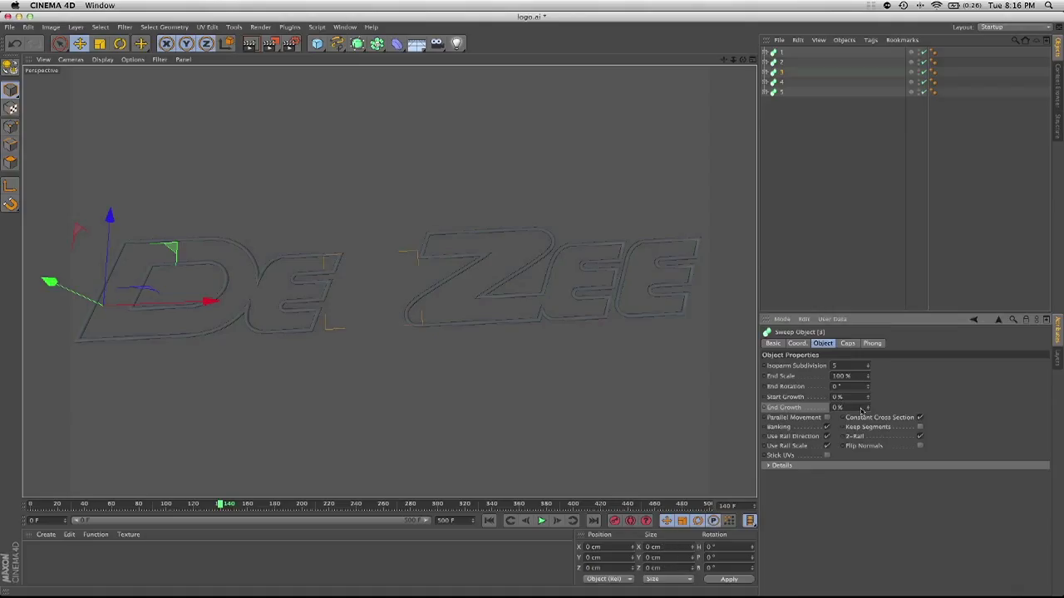
{"action": "left_click", "coordinate": [765, 408]}
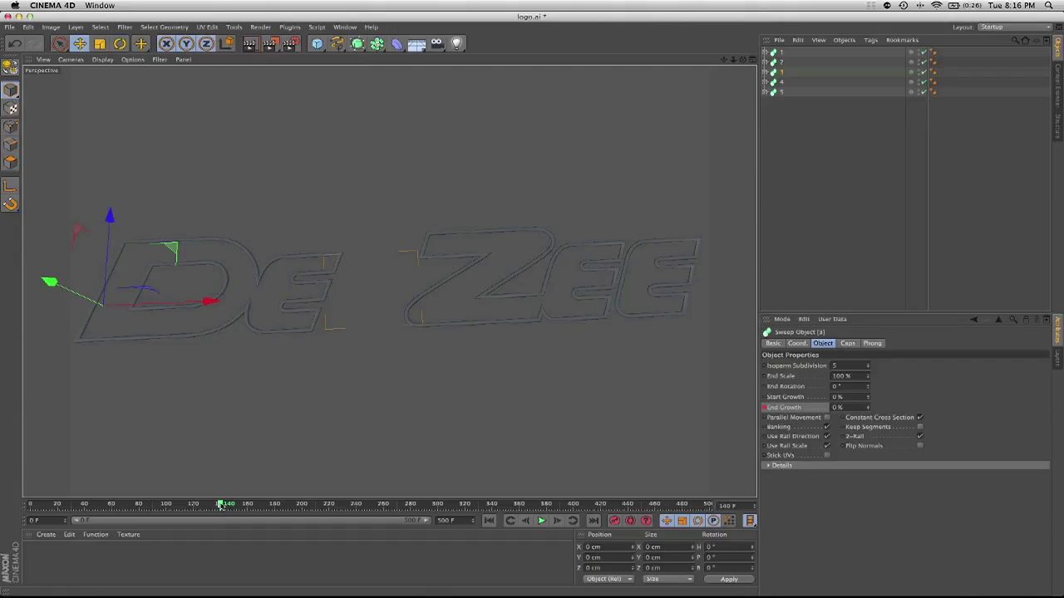
- At frame 219, keyframe sweep 3's End Growth at 100%, then advance the timeline to frame 220
{"action": "left_click_drag", "start_coordinate": [221, 505], "coordinate": [331, 509]}
{"action": "left_click", "coordinate": [838, 407]}
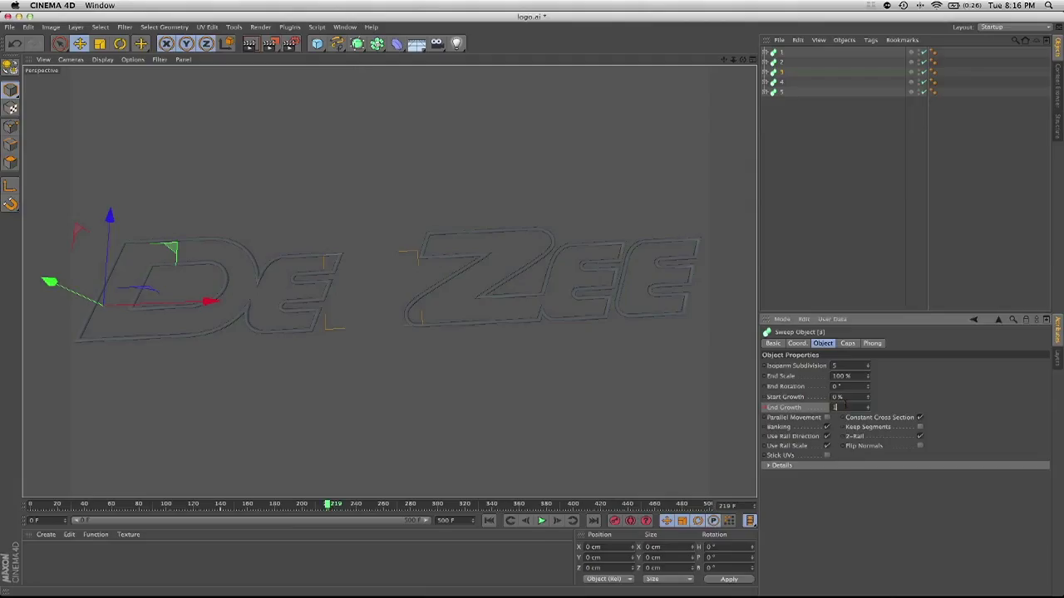
{"action": "type", "text": "100"}
{"action": "key", "text": "Return"}
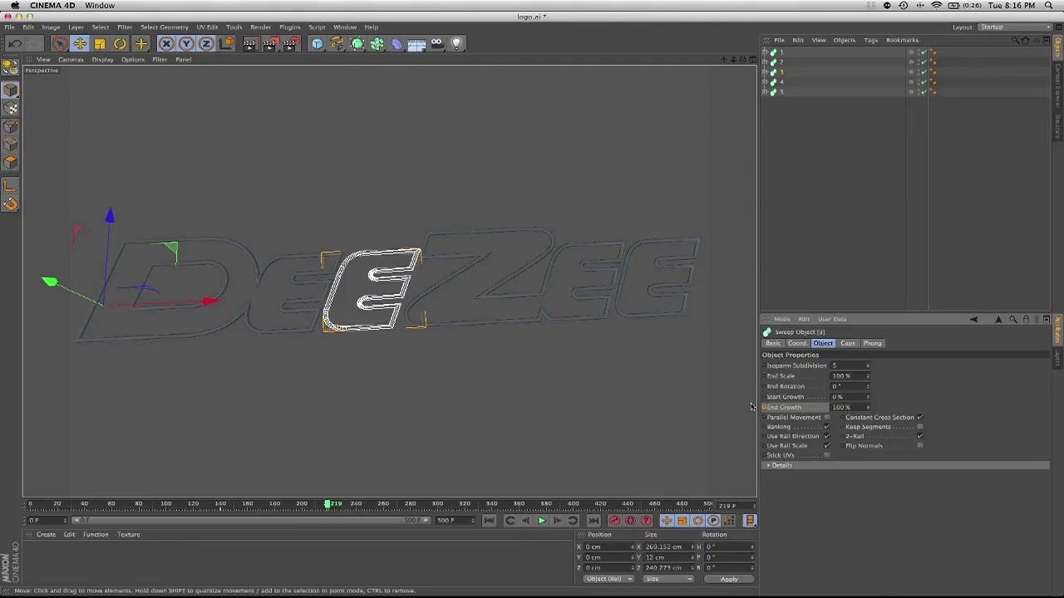
{"action": "left_click", "coordinate": [763, 408], "text": "ctrl"}
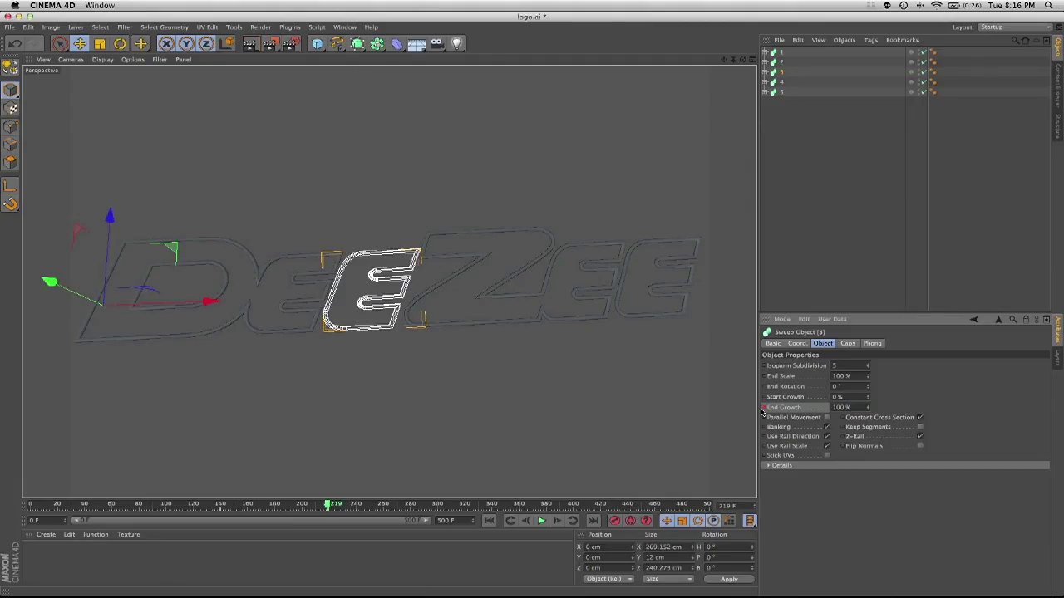
{"action": "left_click", "coordinate": [329, 505]}
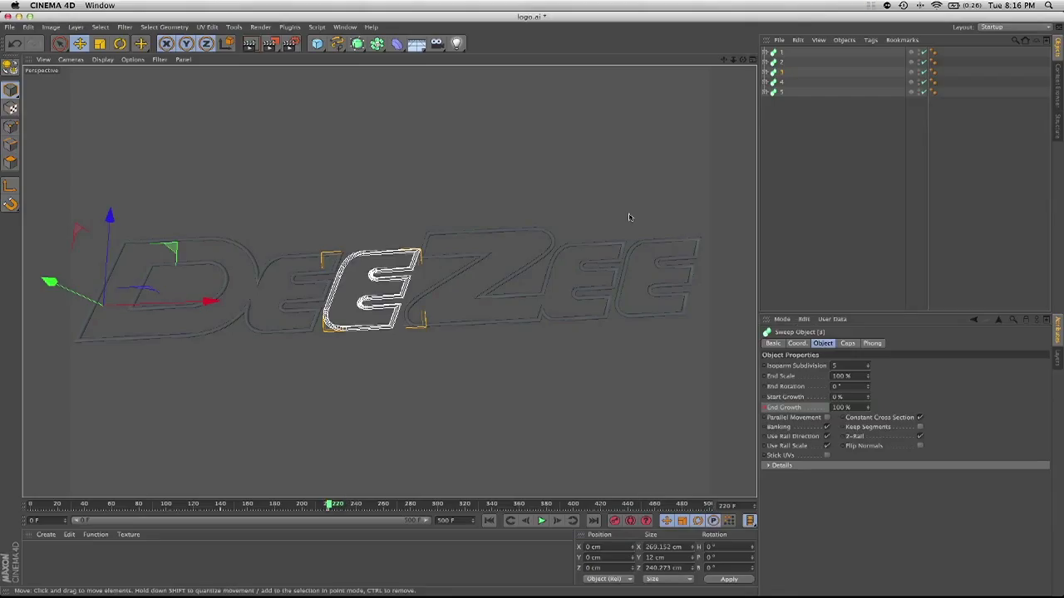
- At frame 220, set sweep 4's End Growth to 0% and keyframe it
{"action": "left_click", "coordinate": [781, 83]}
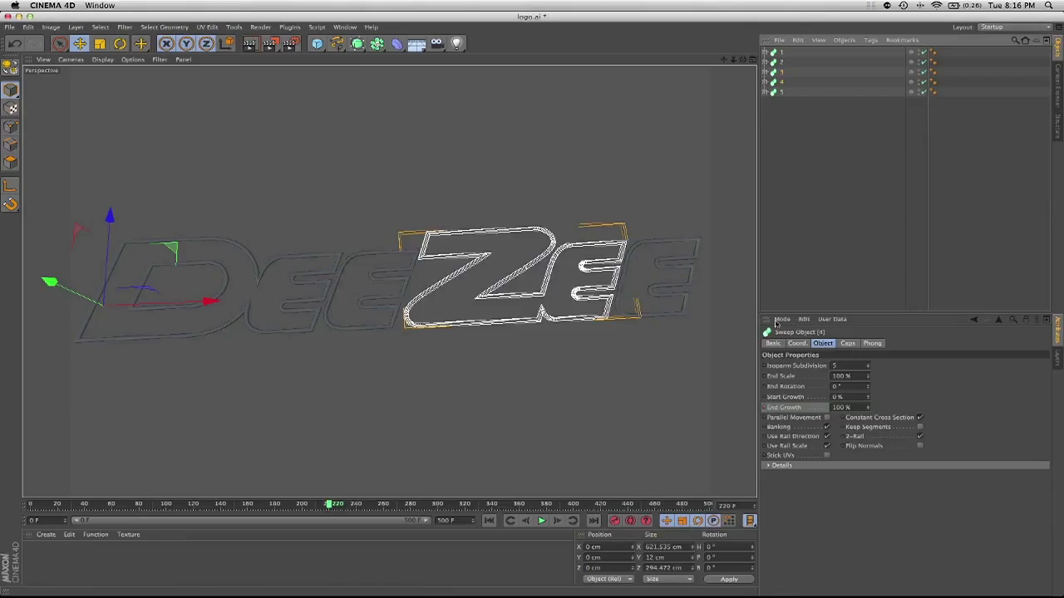
{"action": "double_click", "coordinate": [841, 407]}
{"action": "type", "text": "0"}
{"action": "key", "text": "Return"}
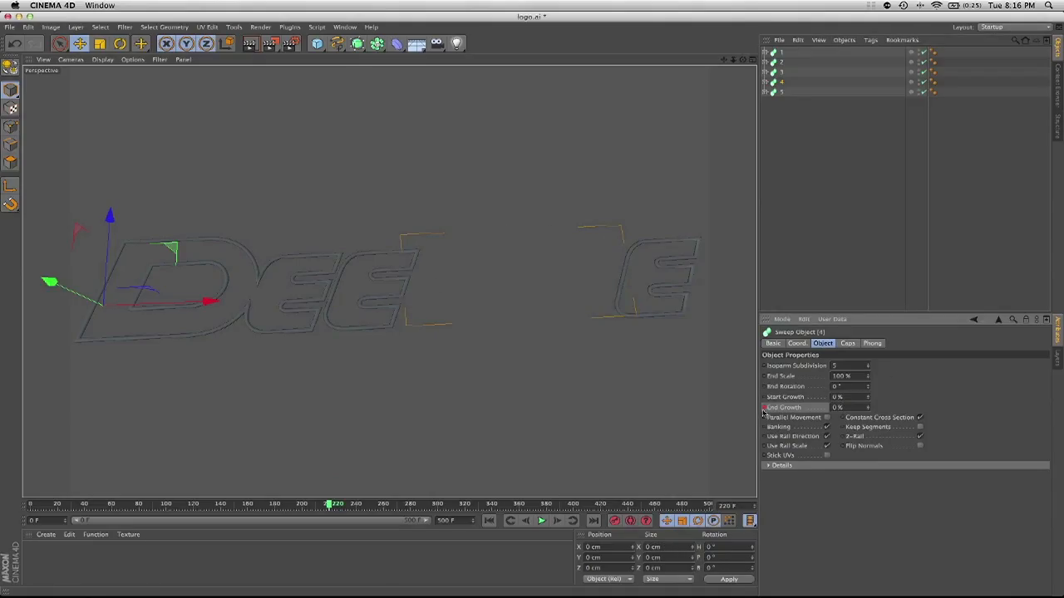
- At frame 319, set sweep 4's End Growth to 100% and keyframe it, then advance the timeline to frame 320
{"action": "left_click", "coordinate": [329, 504]}
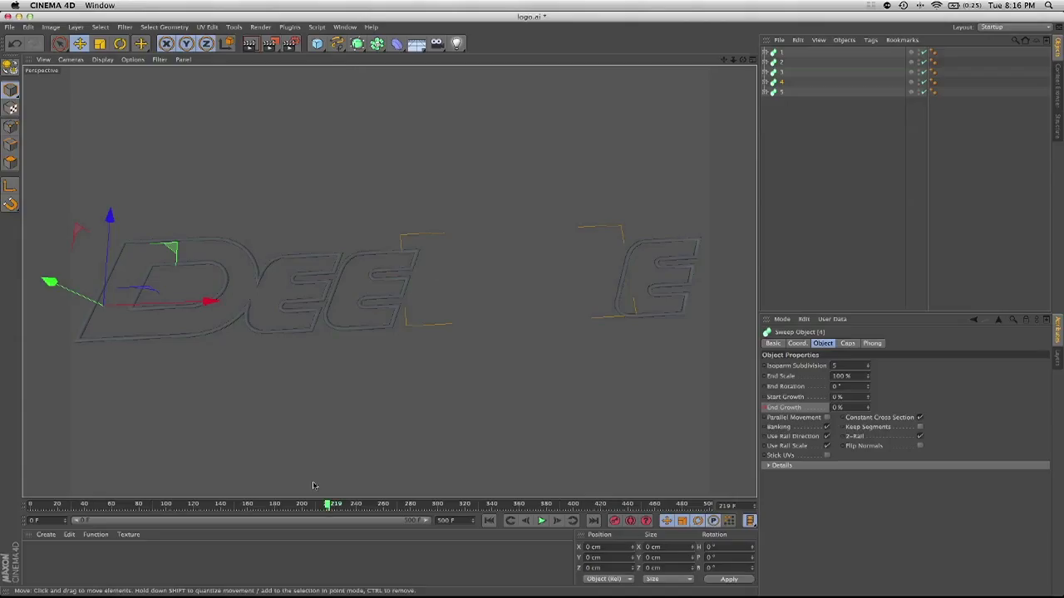
{"action": "left_click_drag", "start_coordinate": [329, 505], "coordinate": [462, 505]}
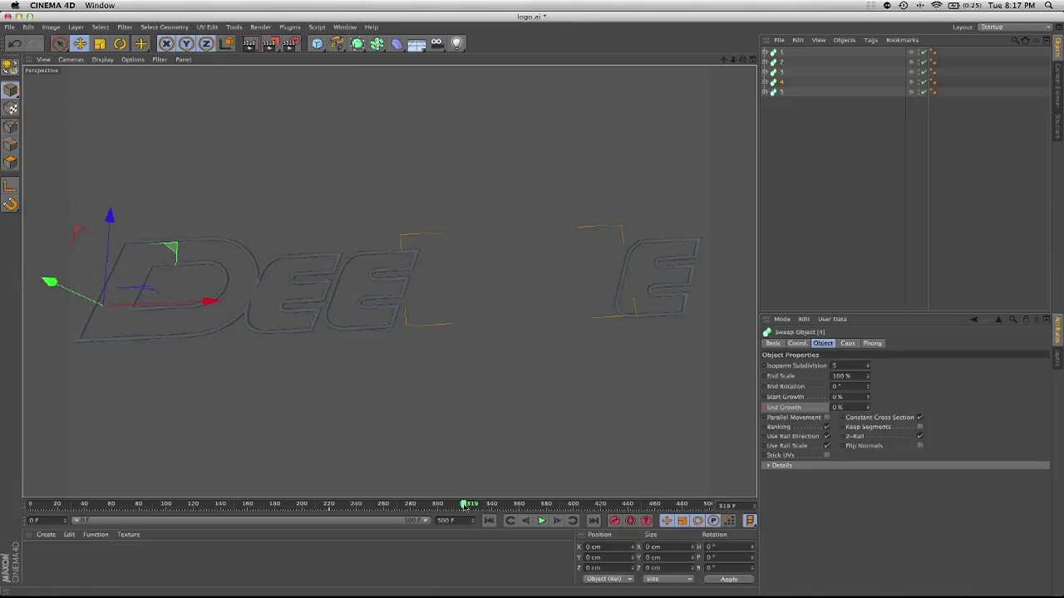
{"action": "left_click", "coordinate": [855, 409]}
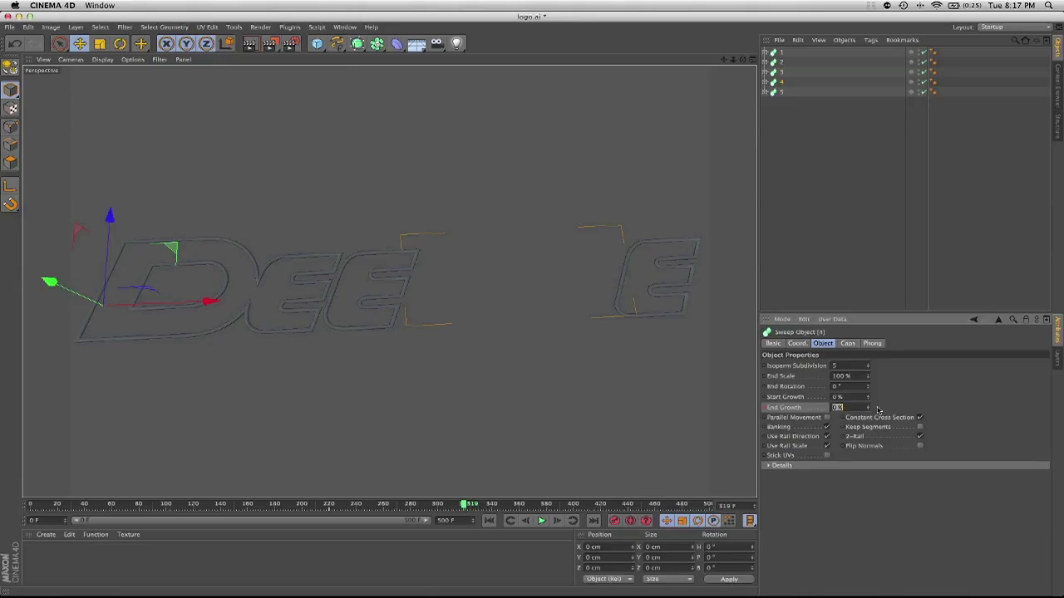
{"action": "type", "text": "100"}
{"action": "key", "text": "Return"}
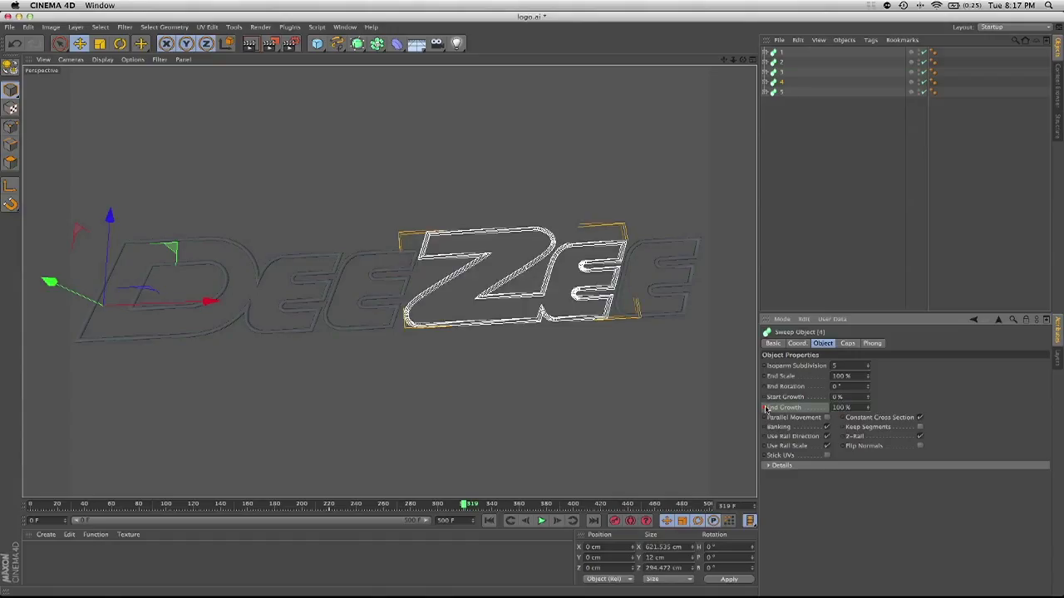
{"action": "key", "text": "g"}
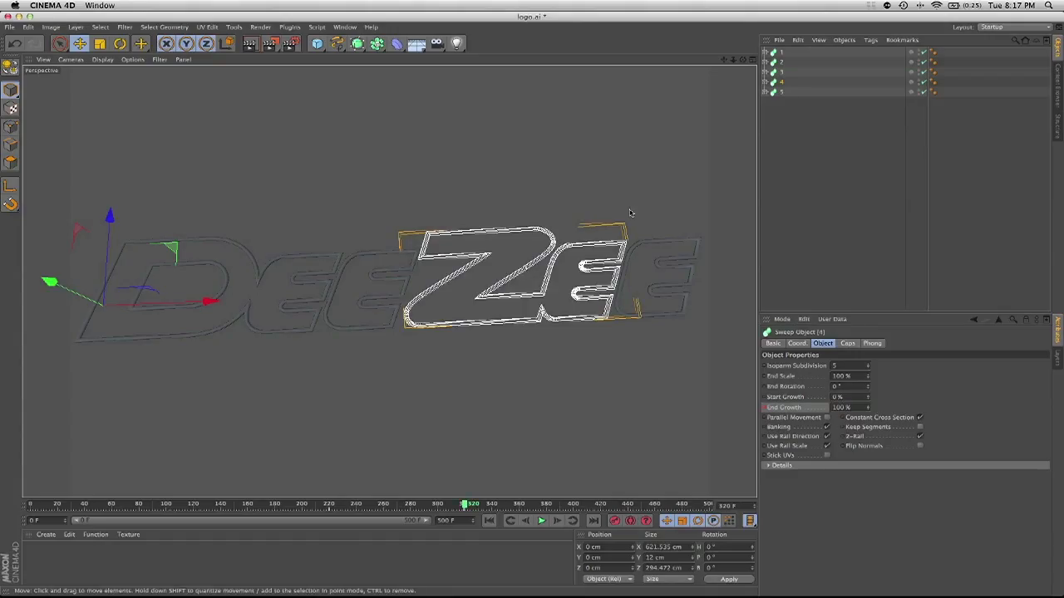
- At frame 320, set sweep 5's End Growth to 0% and keyframe it
{"action": "left_click", "coordinate": [785, 93]}
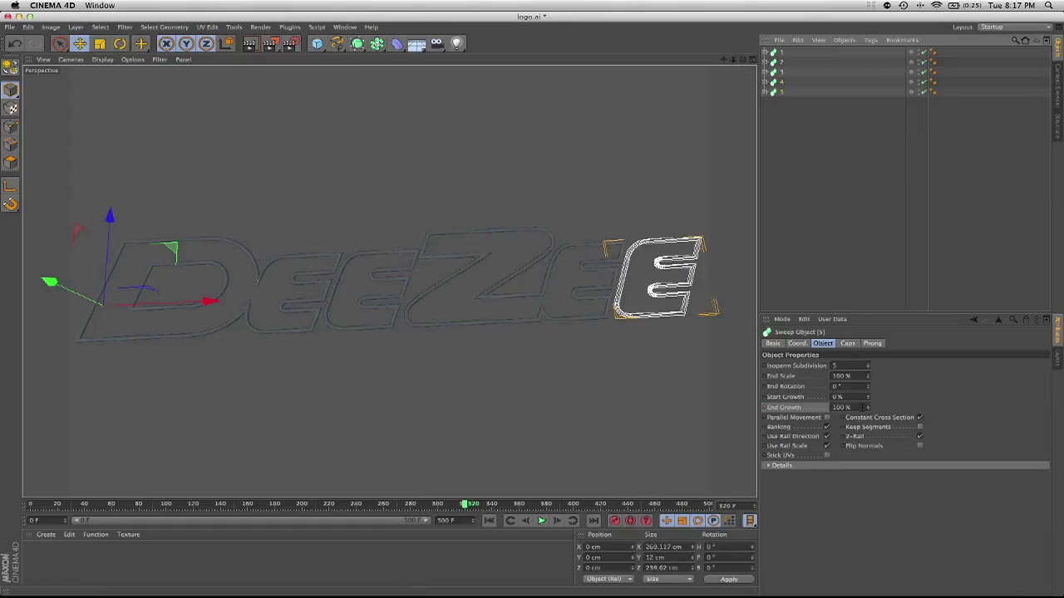
{"action": "left_click", "coordinate": [785, 409]}
{"action": "type", "text": "0"}
{"action": "key", "text": "Return"}
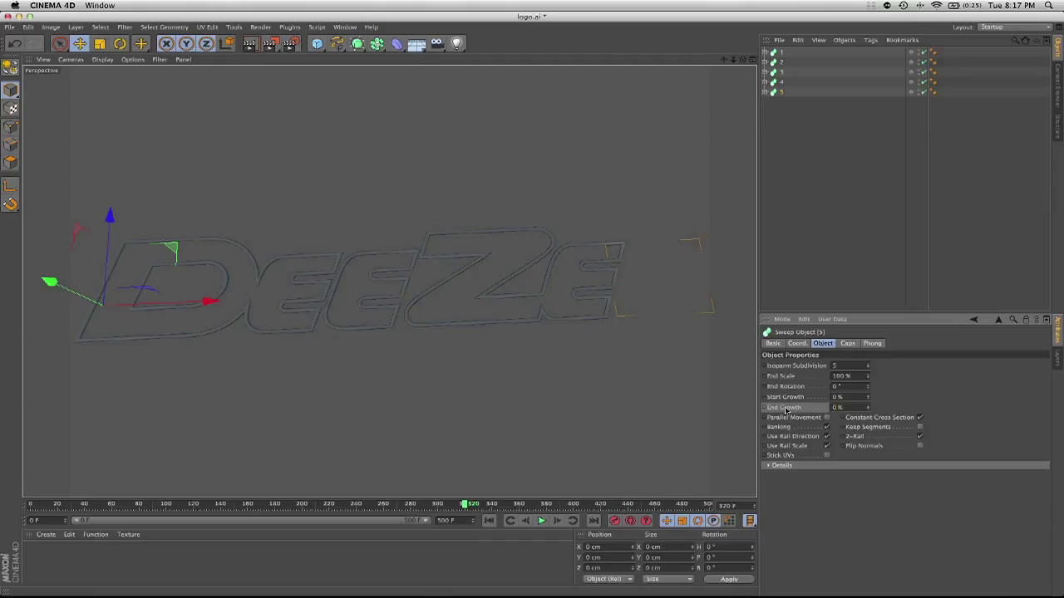
{"action": "left_click", "coordinate": [764, 408], "text": "ctrl"}
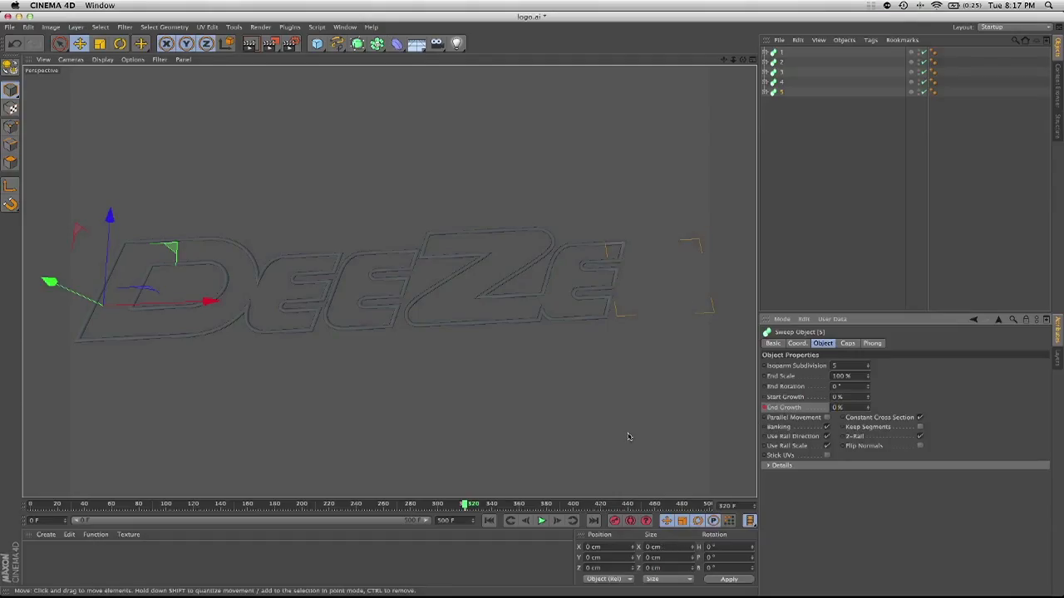
- At frame 399, set sweep 5's End Growth to 100% and keyframe it
{"action": "left_click", "coordinate": [466, 505]}
{"action": "left_click_drag", "start_coordinate": [470, 506], "coordinate": [574, 506]}
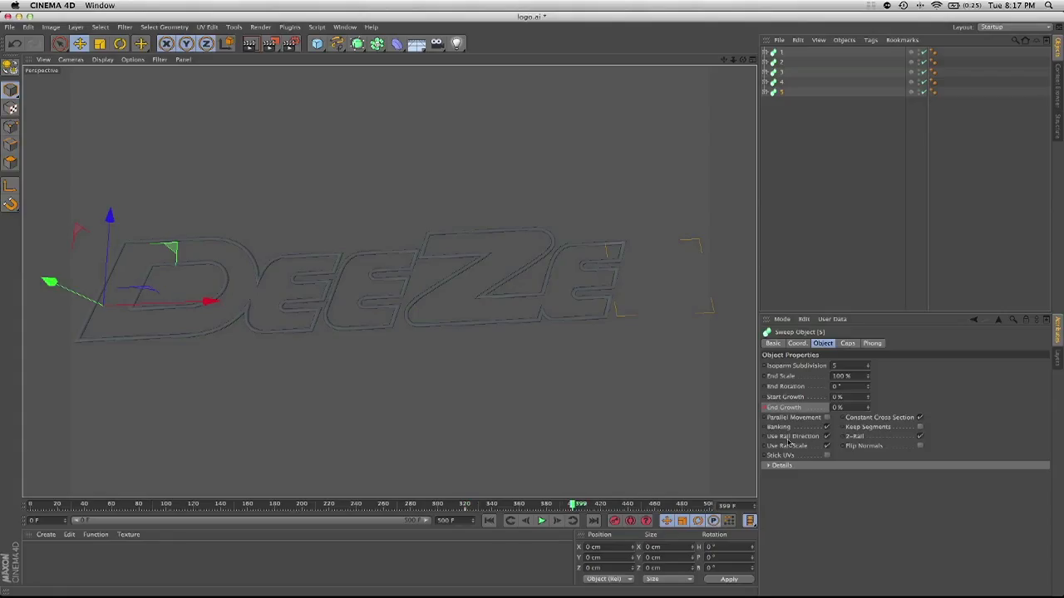
{"action": "double_click", "coordinate": [847, 408]}
{"action": "type", "text": "10"}
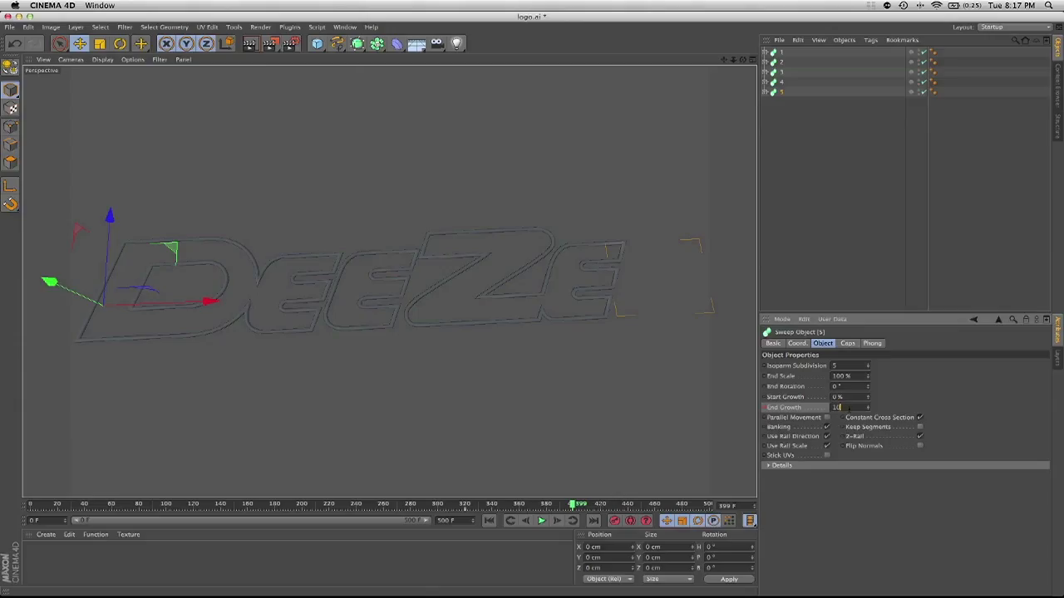
{"action": "type", "text": "0"}
{"action": "key", "text": "Return"}
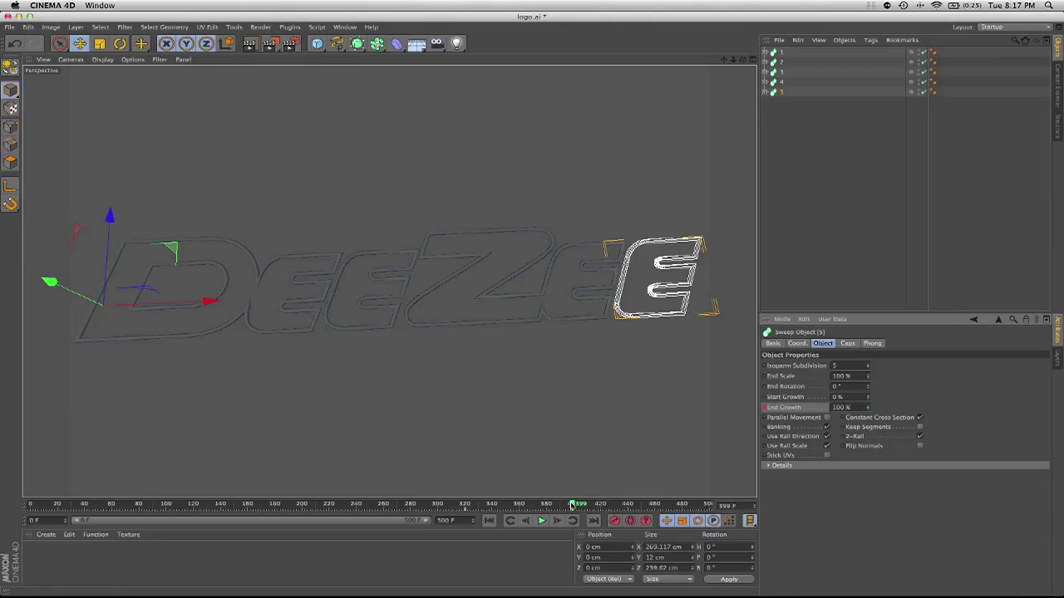
- Set the project's end time to 400 F, preview the animation from the start, and return to frame 0
{"action": "left_click_drag", "start_coordinate": [572, 505], "coordinate": [20, 510]}
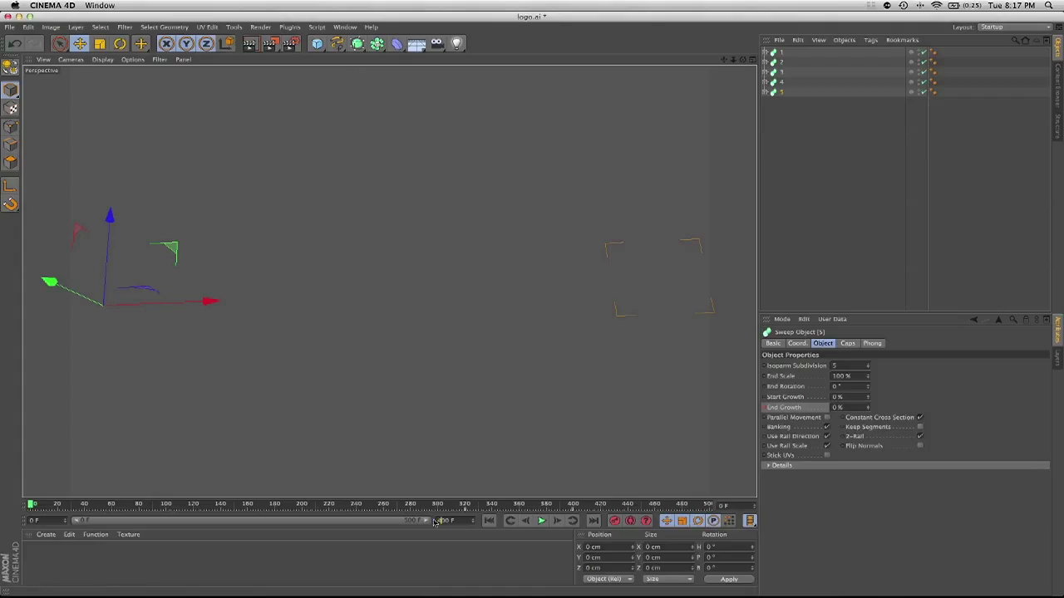
{"action": "key", "text": "Return"}
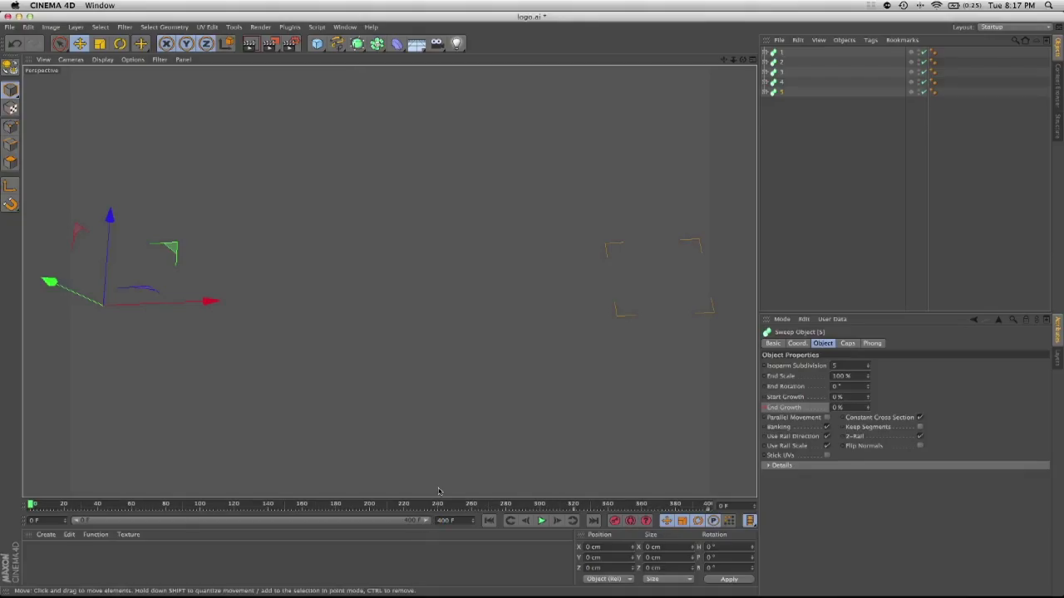
{"action": "left_click", "coordinate": [541, 520]}
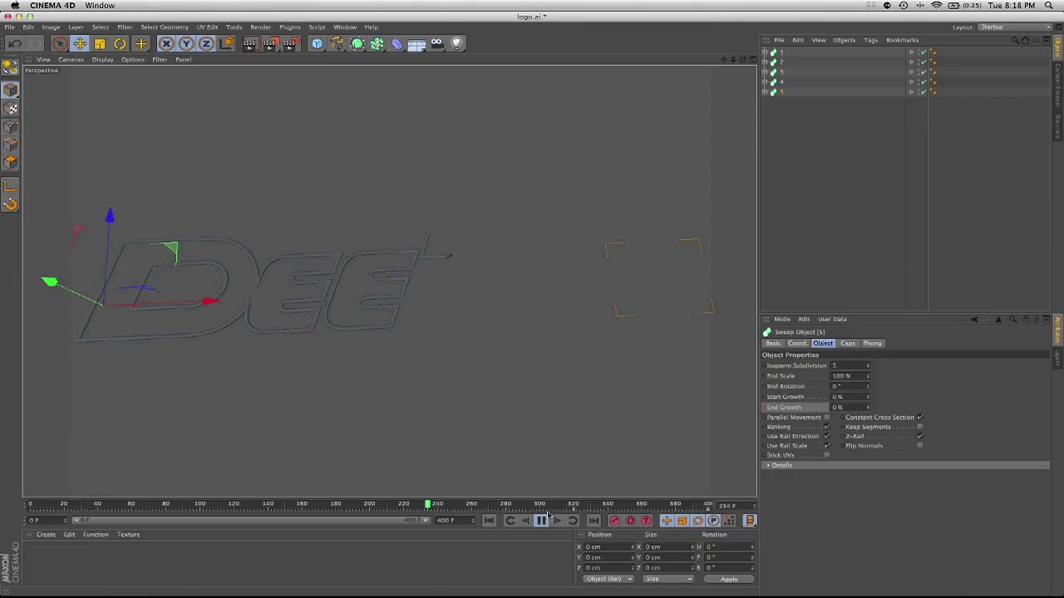
{"action": "left_click", "coordinate": [541, 520]}
{"action": "left_click_drag", "start_coordinate": [441, 505], "coordinate": [30, 512]}
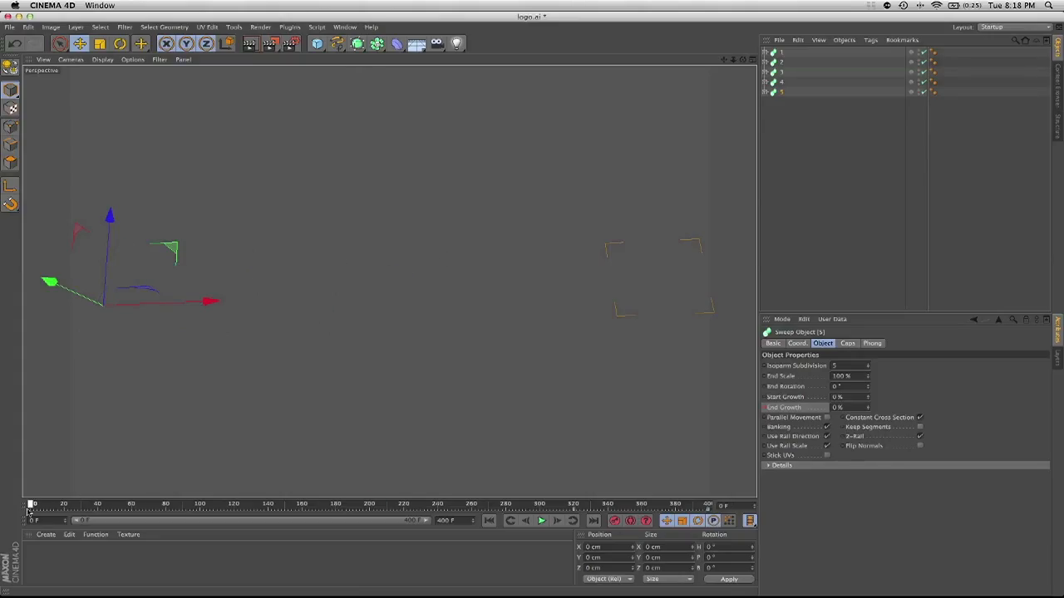
- Switch to the Animation layout and display the End Growth F-curves of all five sweeps
{"action": "left_click", "coordinate": [1019, 31]}
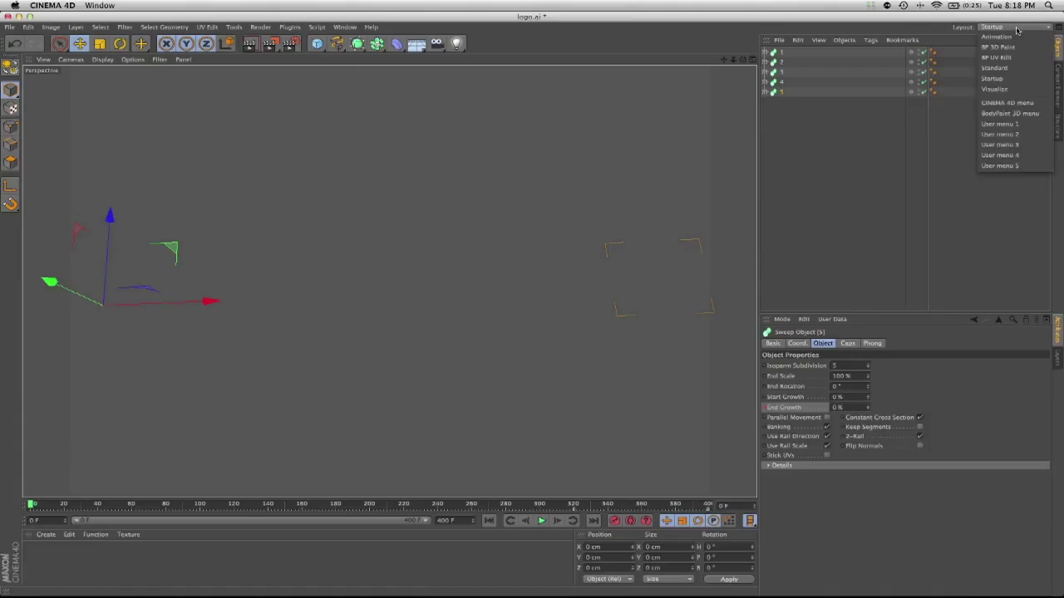
{"action": "left_click", "coordinate": [1019, 39]}
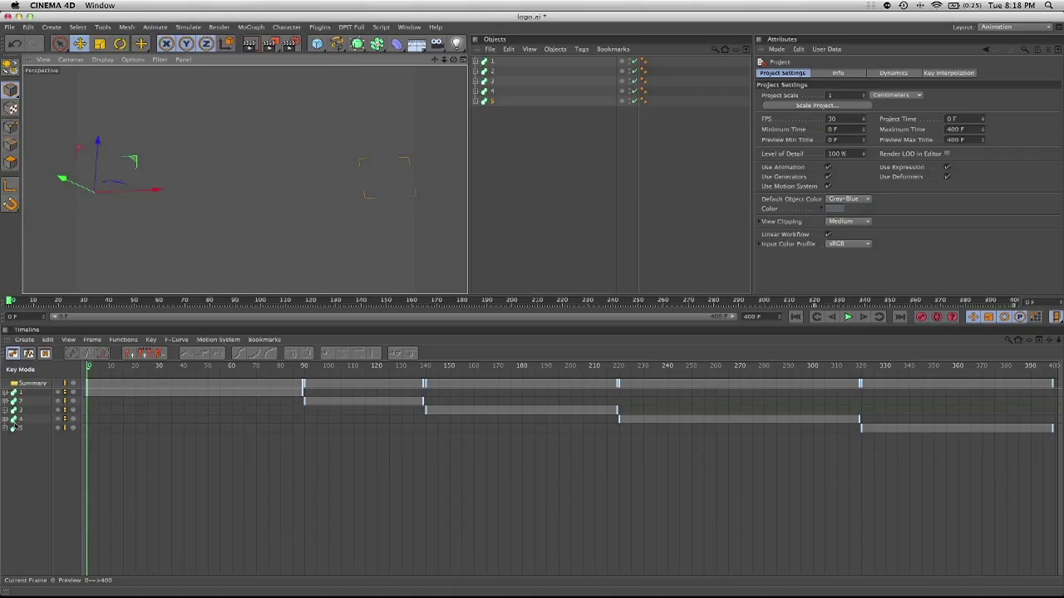
{"action": "left_click", "coordinate": [29, 354]}
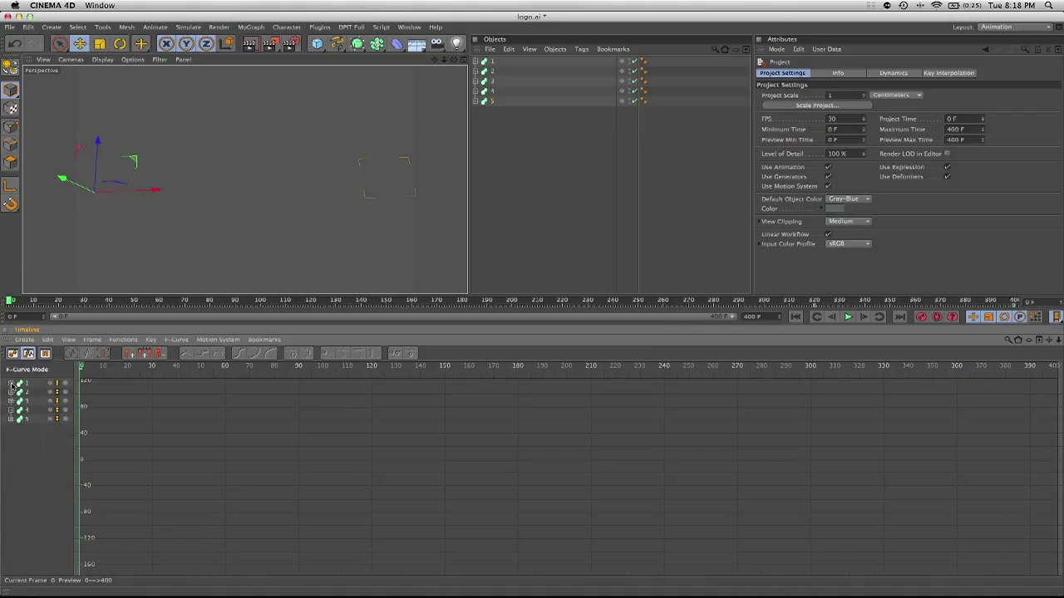
{"action": "left_click", "coordinate": [31, 385]}
{"action": "left_click", "coordinate": [29, 420], "text": "shift"}
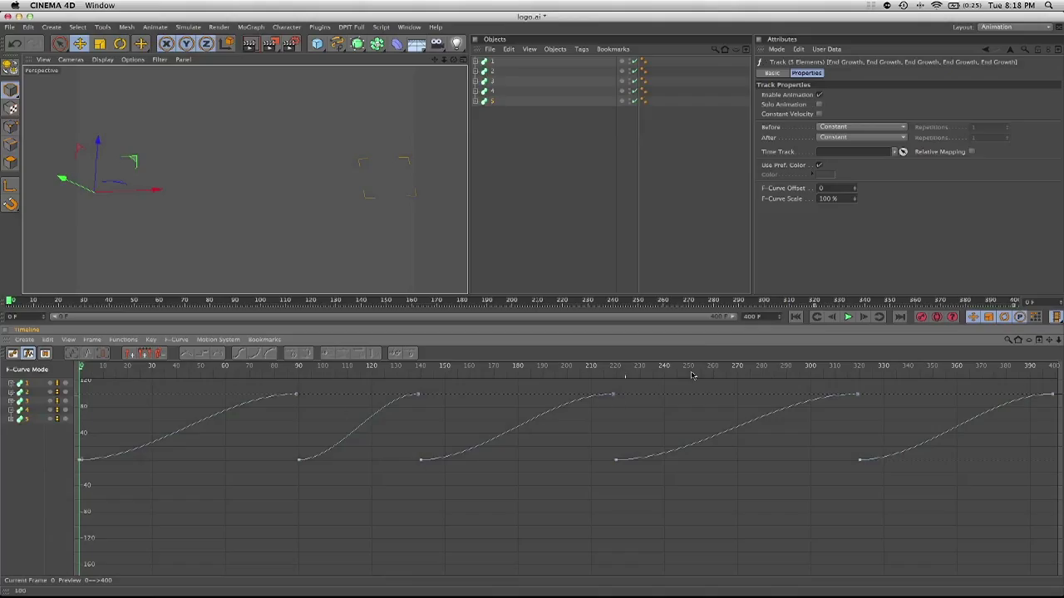
- Select all End Growth keys on the F-curves and set their interpolation to Linear
{"action": "key", "text": "ctrl+a"}
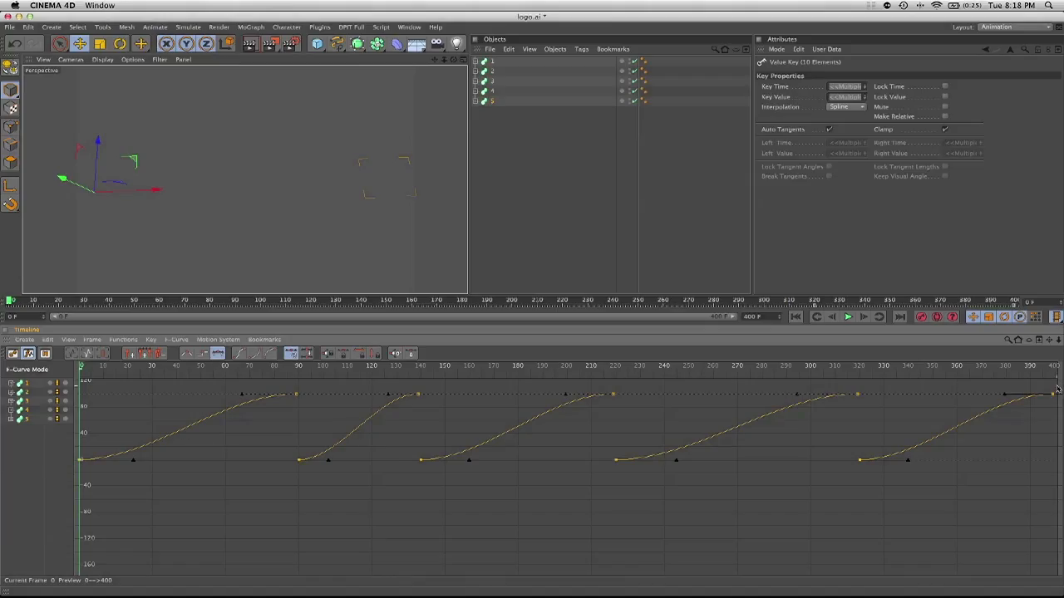
{"action": "left_click_drag", "start_coordinate": [1057, 388], "coordinate": [16, 474]}
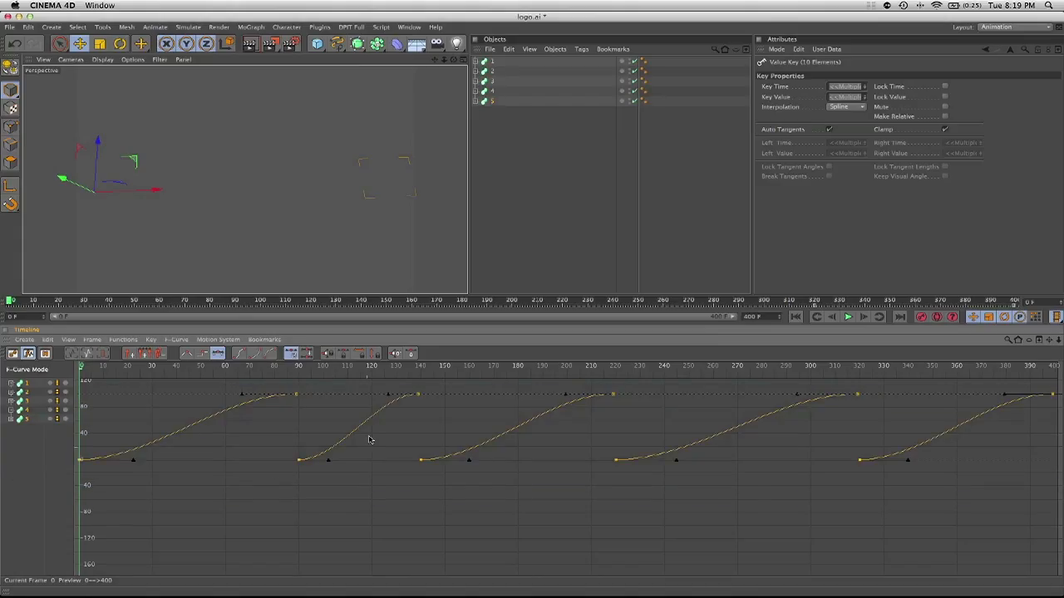
{"action": "left_click", "coordinate": [187, 354]}
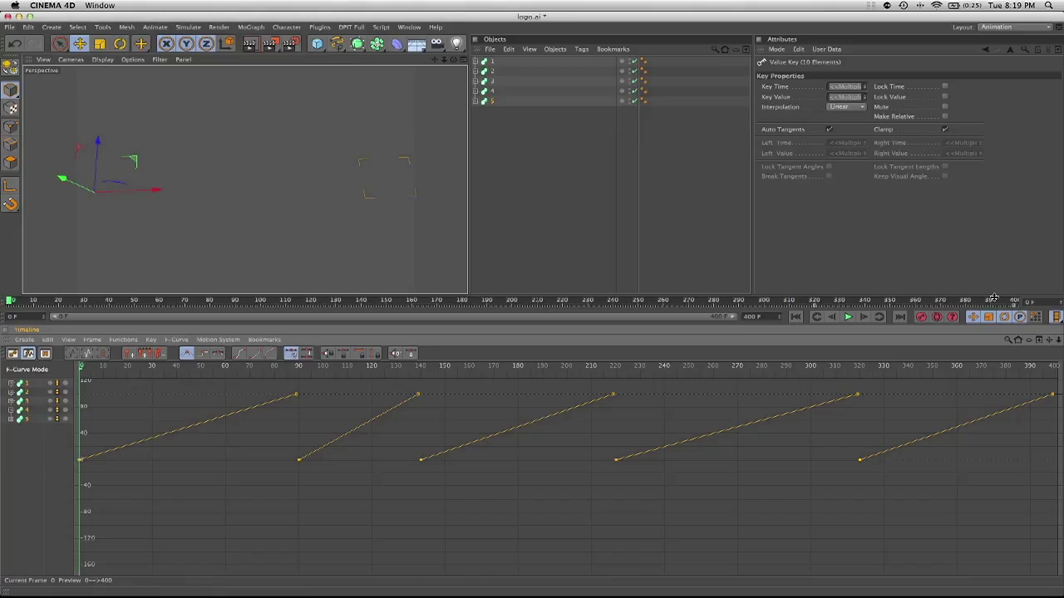
- Return to the Standard layout, preview the animation, move the timeline to frame 400 and deselect all objects
{"action": "left_click", "coordinate": [1012, 29]}
{"action": "left_click", "coordinate": [1016, 71]}
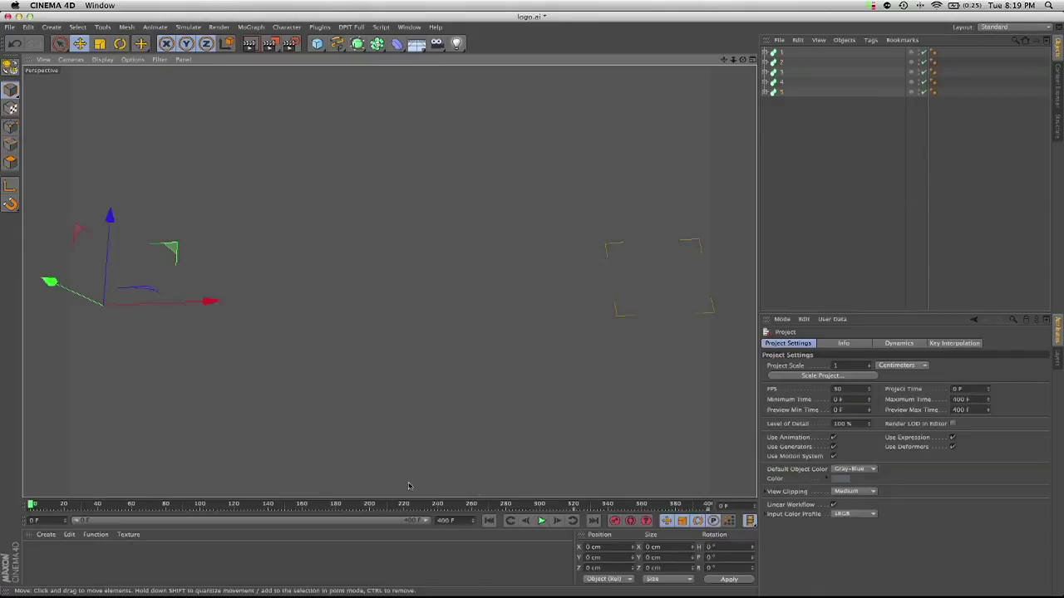
{"action": "key", "text": "F8"}
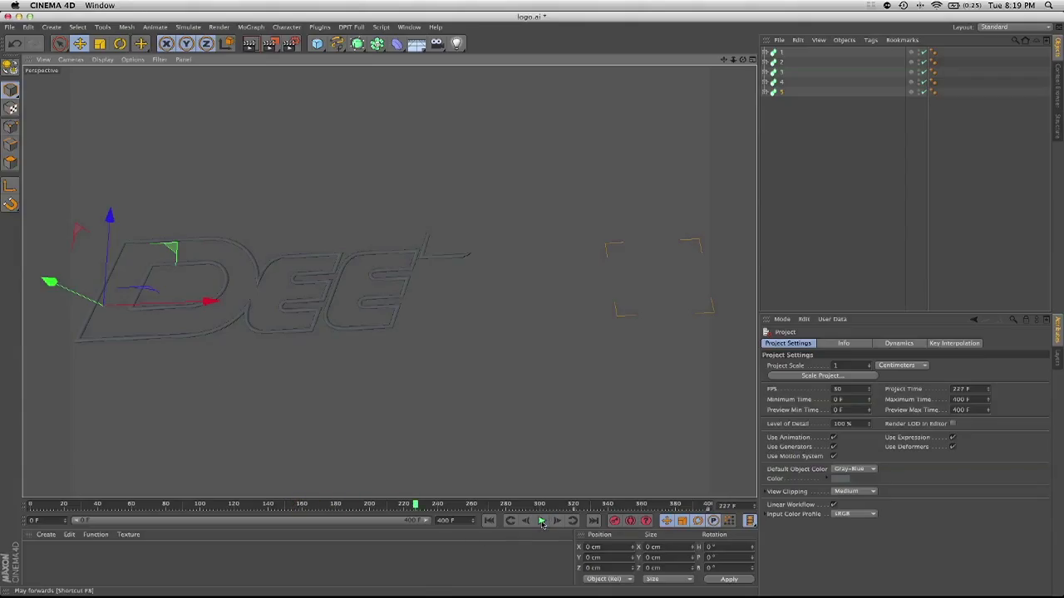
{"action": "left_click", "coordinate": [540, 520]}
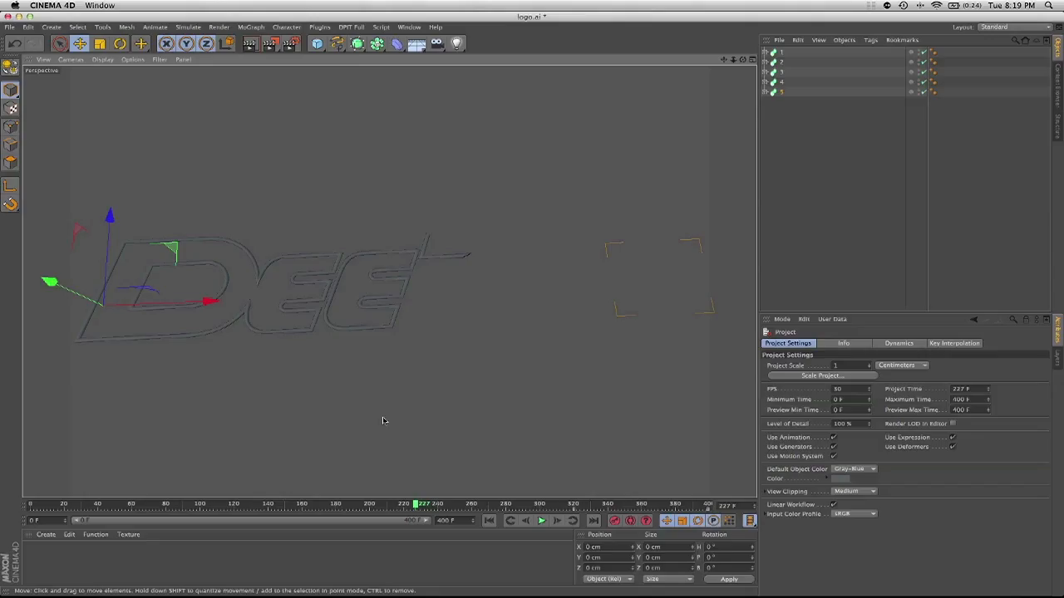
{"action": "left_click", "coordinate": [413, 505]}
{"action": "left_click_drag", "start_coordinate": [413, 506], "coordinate": [708, 504]}
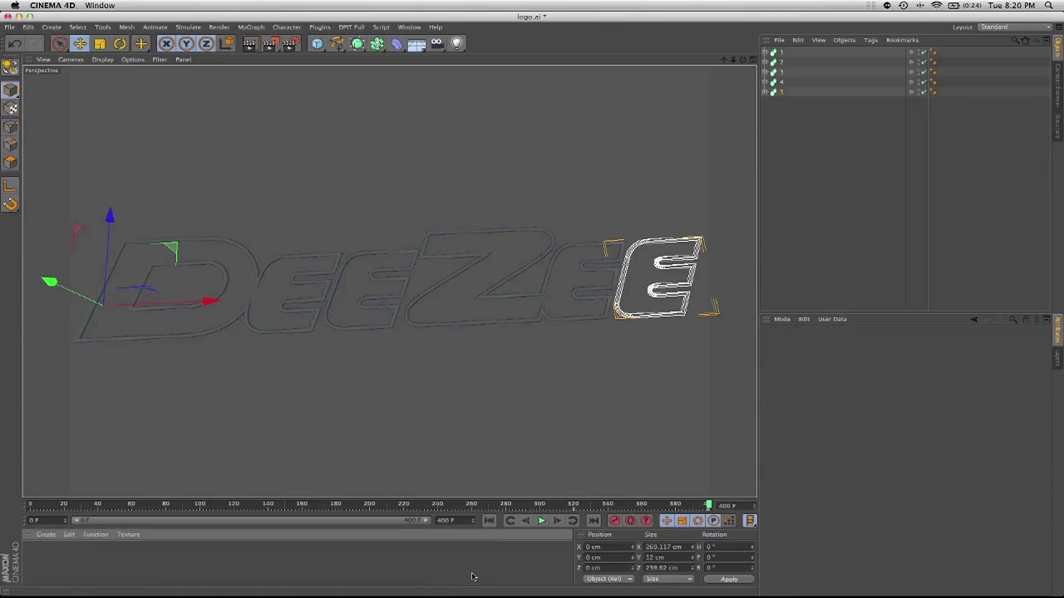
{"action": "left_click", "coordinate": [695, 360]}
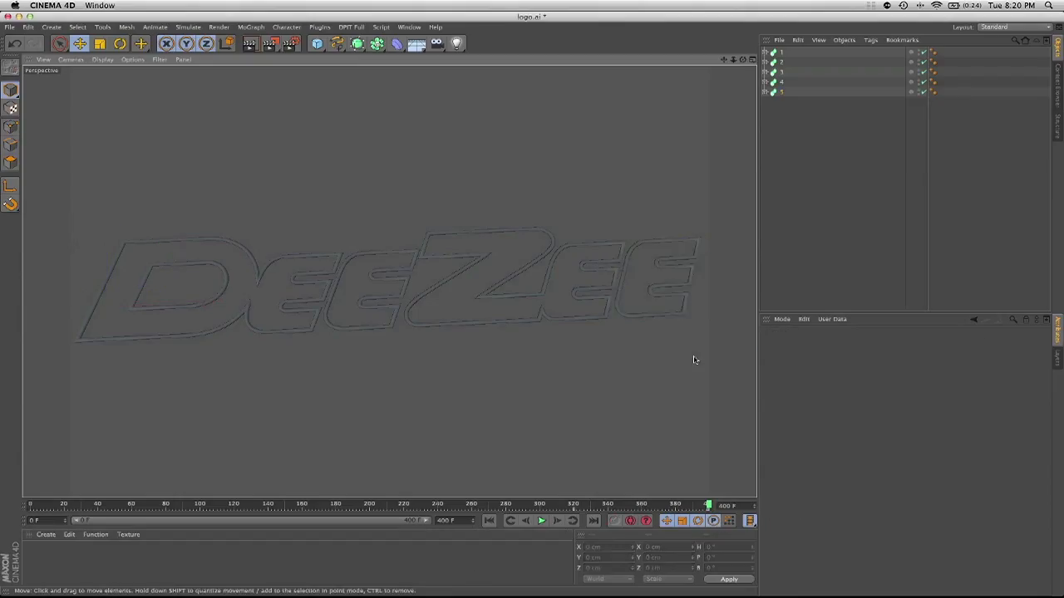
- Create a new material, open it for editing, disable its Color channel and enable its Luminance channel
{"action": "double_click", "coordinate": [123, 563]}
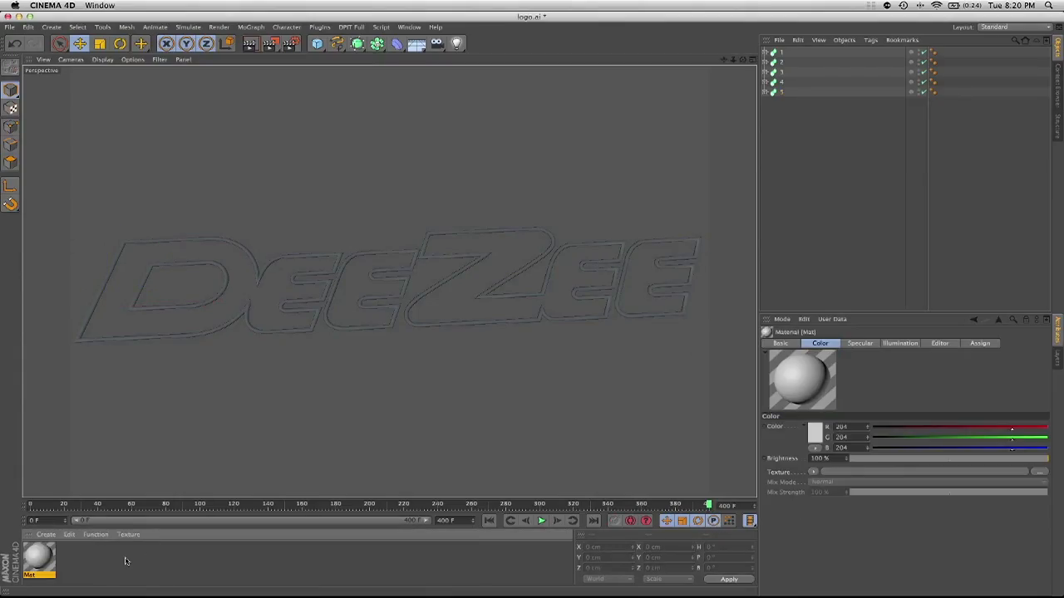
{"action": "double_click", "coordinate": [44, 564]}
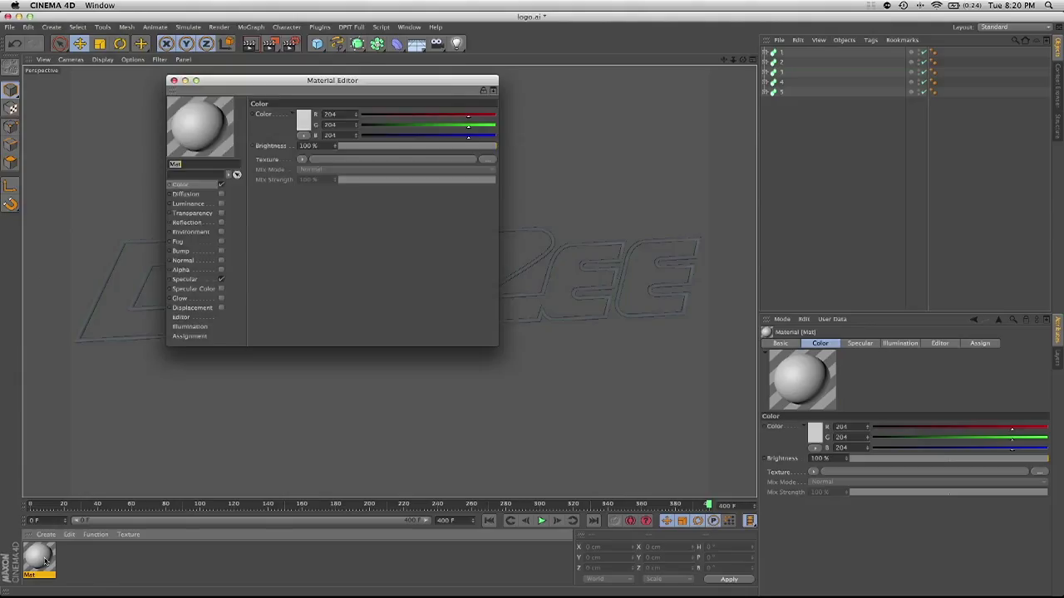
{"action": "left_click_drag", "start_coordinate": [375, 80], "coordinate": [468, 152]}
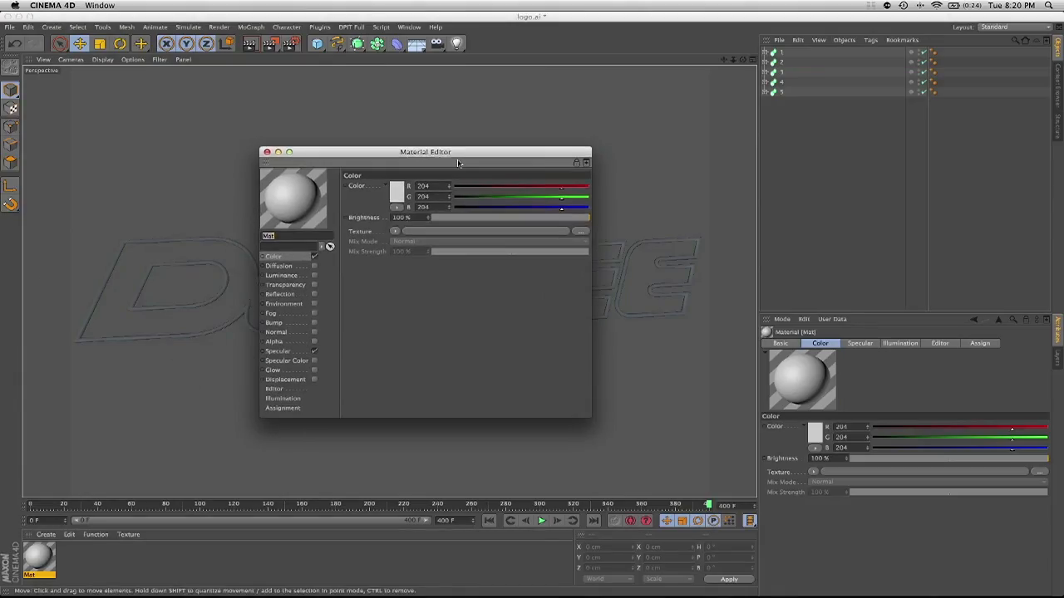
{"action": "left_click", "coordinate": [315, 257]}
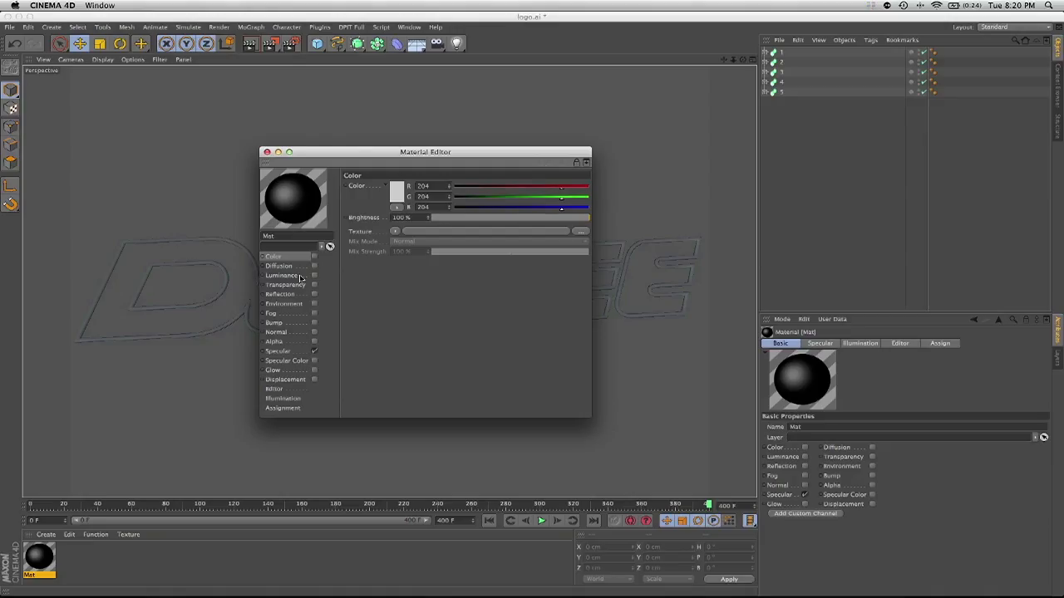
{"action": "left_click", "coordinate": [314, 275]}
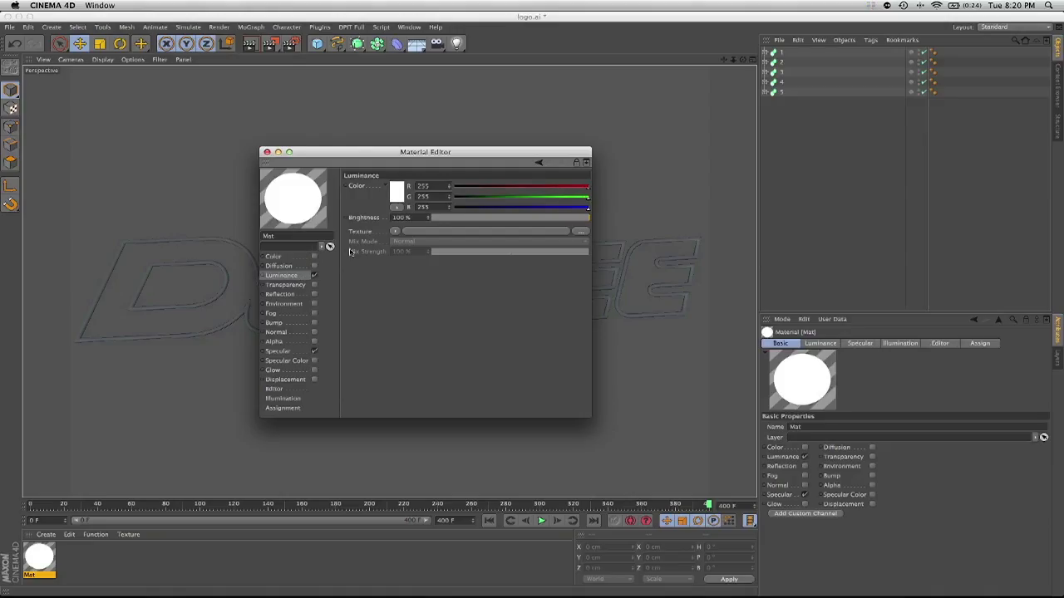
- Load a Gradient shader as the Luminance texture and open the shader's properties
{"action": "left_click", "coordinate": [396, 231]}
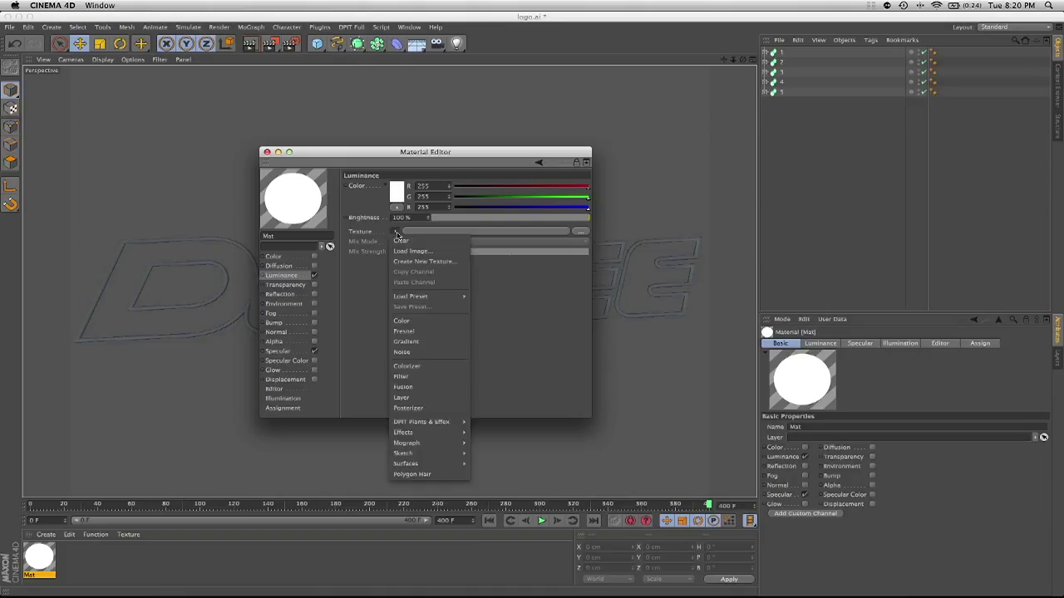
{"action": "left_click", "coordinate": [430, 347]}
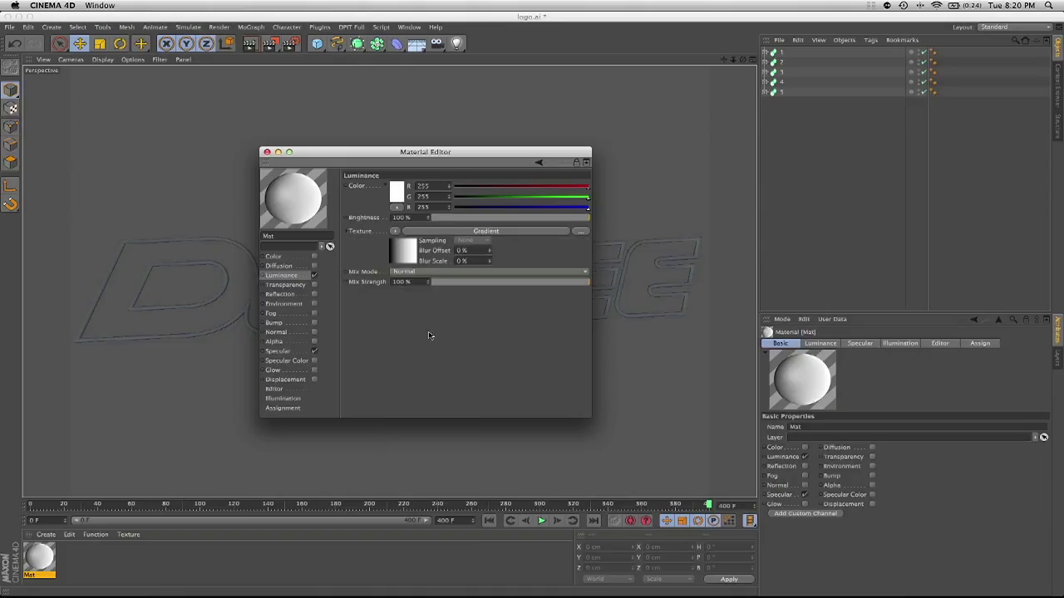
{"action": "left_click", "coordinate": [442, 231]}
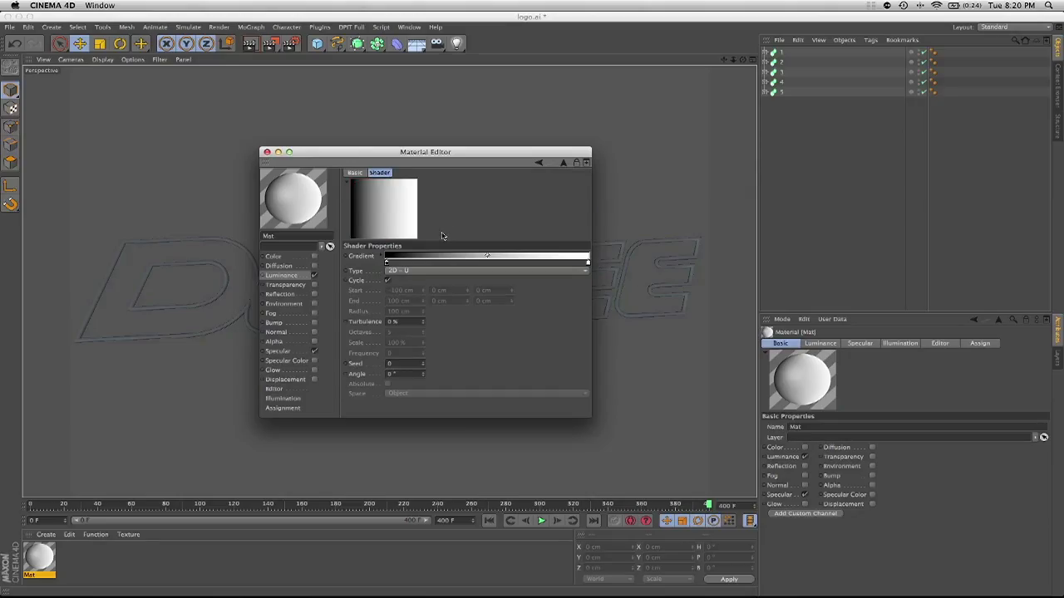
- Set the gradient's first knot to dark gray, RGB 47, 47, 47
{"action": "left_click", "coordinate": [385, 263]}
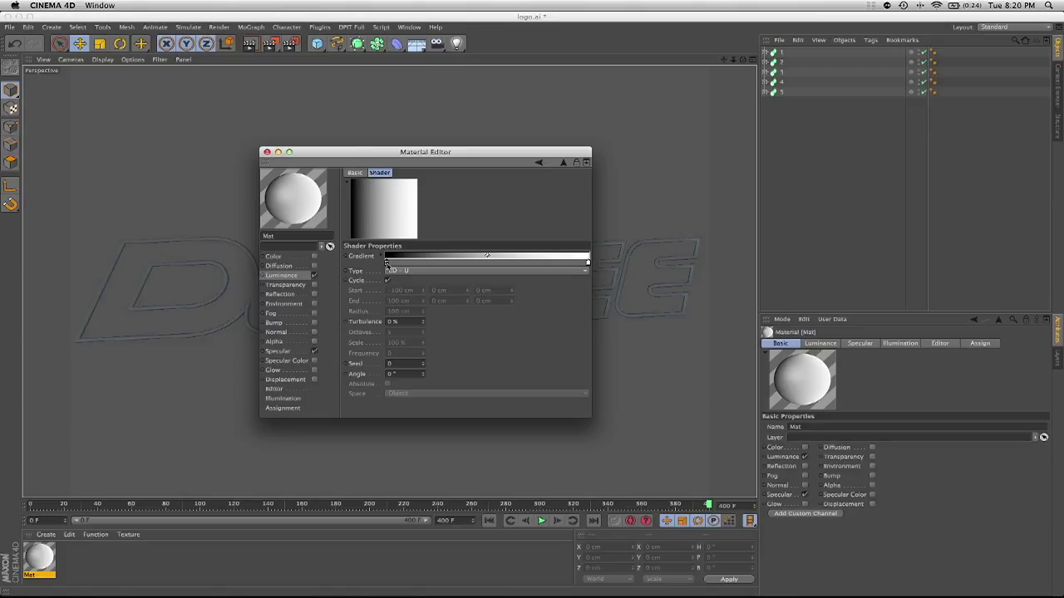
{"action": "double_click", "coordinate": [386, 263]}
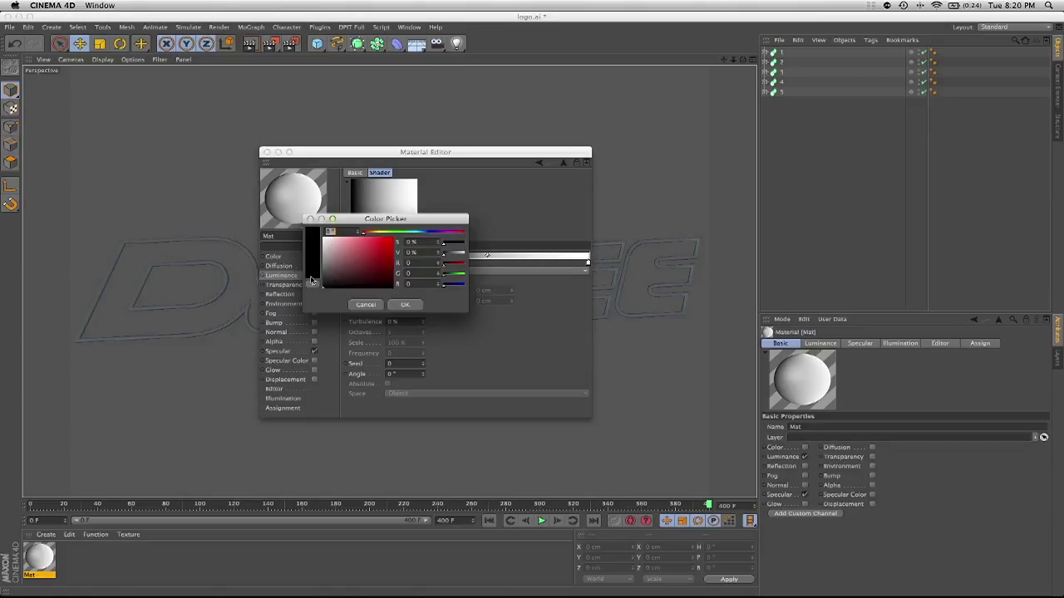
{"action": "left_click", "coordinate": [324, 281]}
{"action": "left_click_drag", "start_coordinate": [324, 281], "coordinate": [323, 283]}
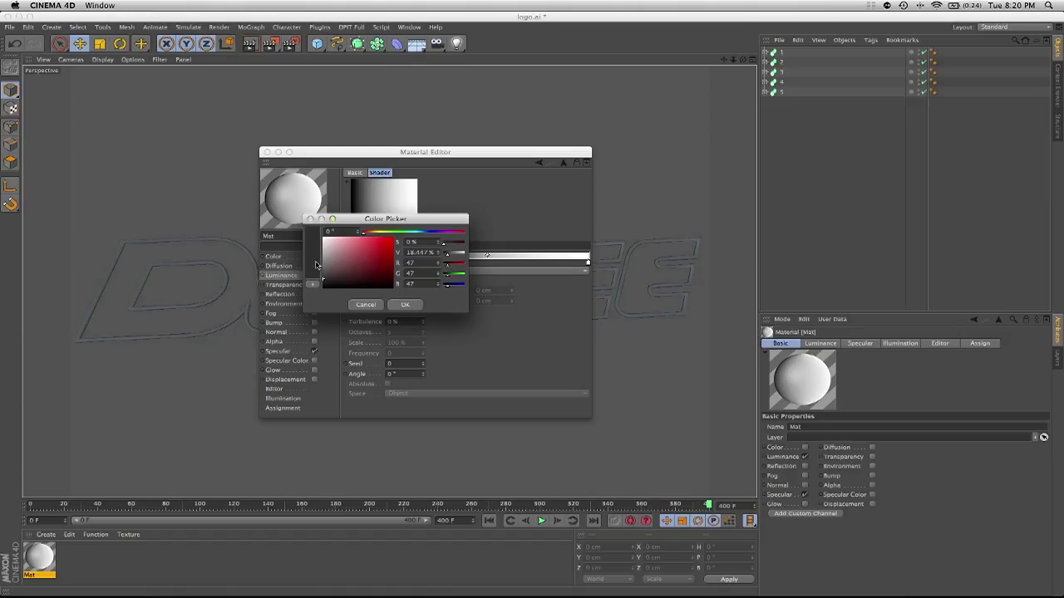
{"action": "left_click", "coordinate": [408, 305]}
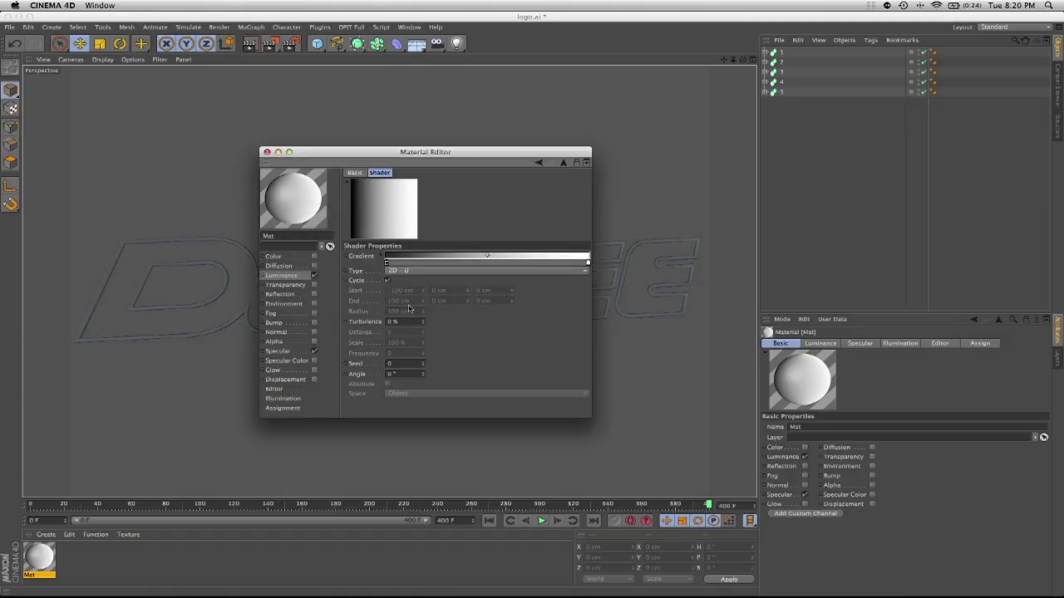
- Add a second gradient knot just after the dark gray one and color it golden yellow, RGB 217, 163, 0
{"action": "left_click", "coordinate": [390, 264]}
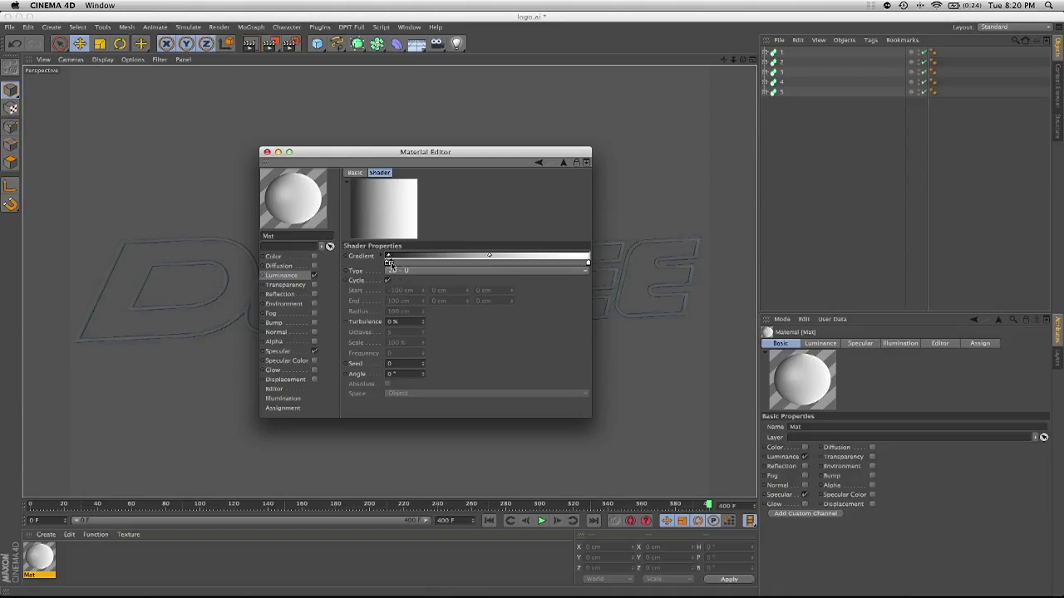
{"action": "left_click_drag", "start_coordinate": [391, 264], "coordinate": [395, 267]}
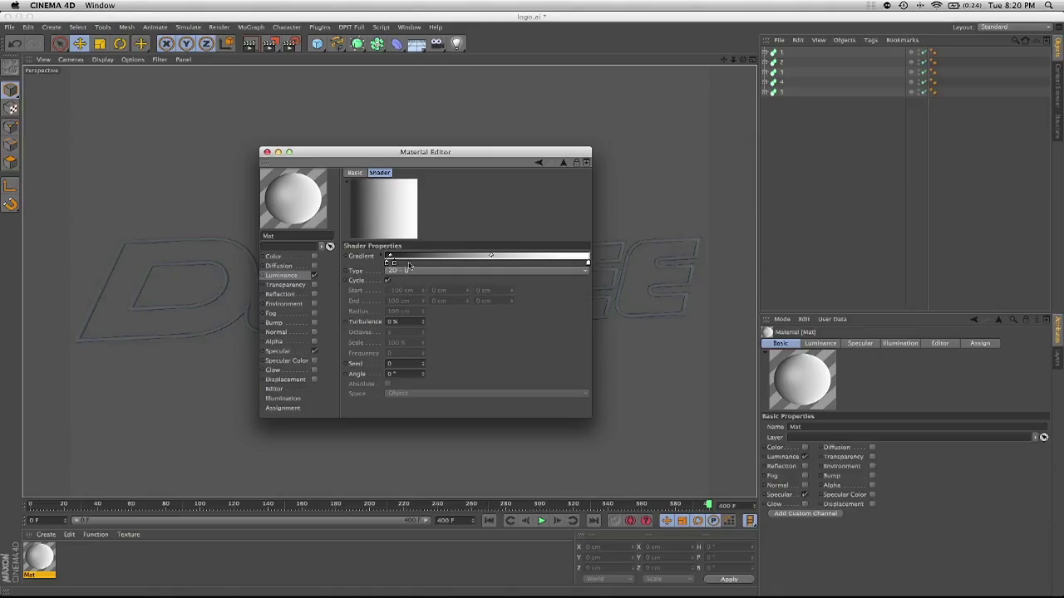
{"action": "mouse_move", "coordinate": [395, 265]}
{"action": "left_mouse_down"}
{"action": "mouse_move", "coordinate": [382, 235]}
{"action": "mouse_move", "coordinate": [404, 244]}
{"action": "left_mouse_up"}
{"action": "double_click", "coordinate": [395, 265]}
{"action": "left_click", "coordinate": [388, 234]}
{"action": "left_click", "coordinate": [402, 239]}
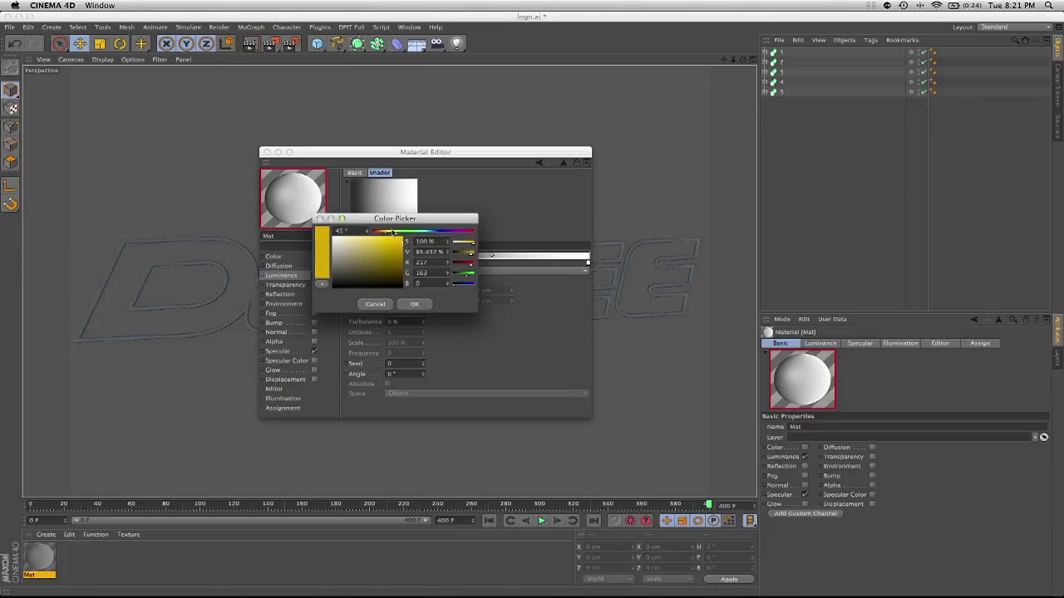
{"action": "left_click", "coordinate": [418, 305]}
- Add a third gradient knot just after the yellow one and color it orange, RGB 210, 90, 4
{"action": "left_click", "coordinate": [401, 264]}
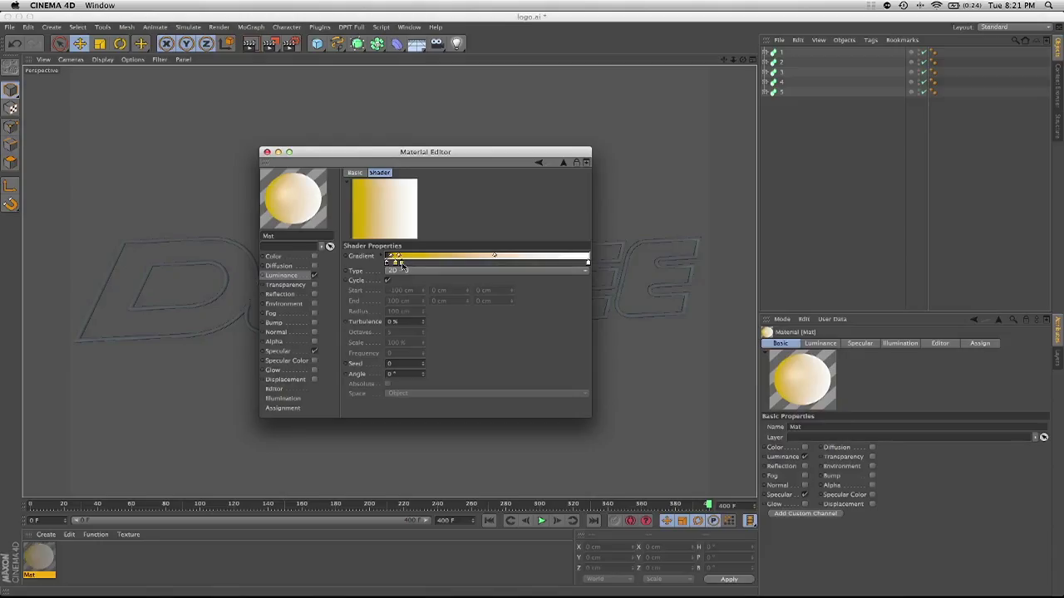
{"action": "double_click", "coordinate": [404, 264]}
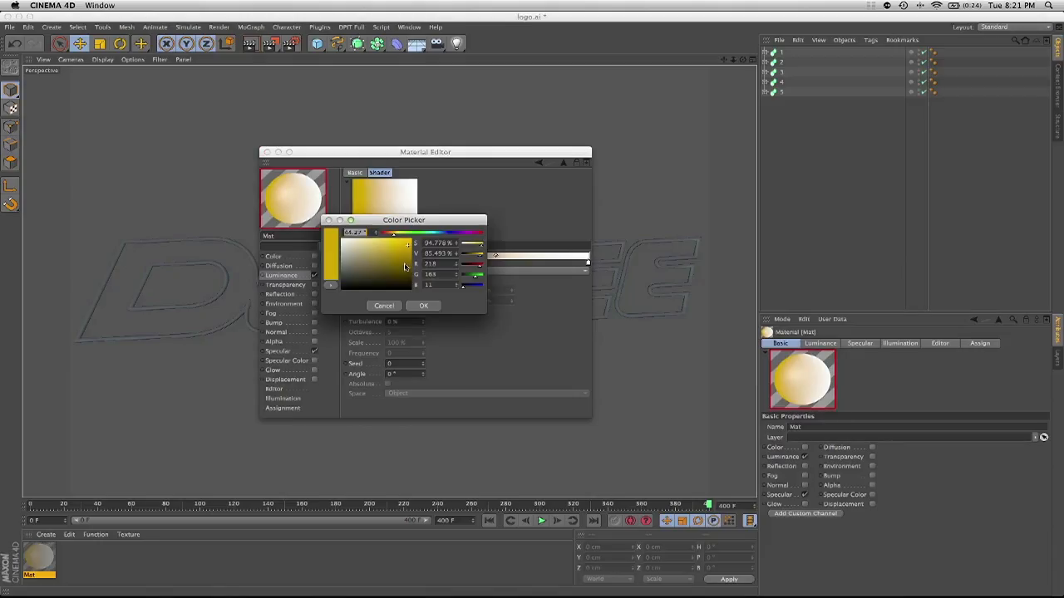
{"action": "left_click", "coordinate": [390, 237]}
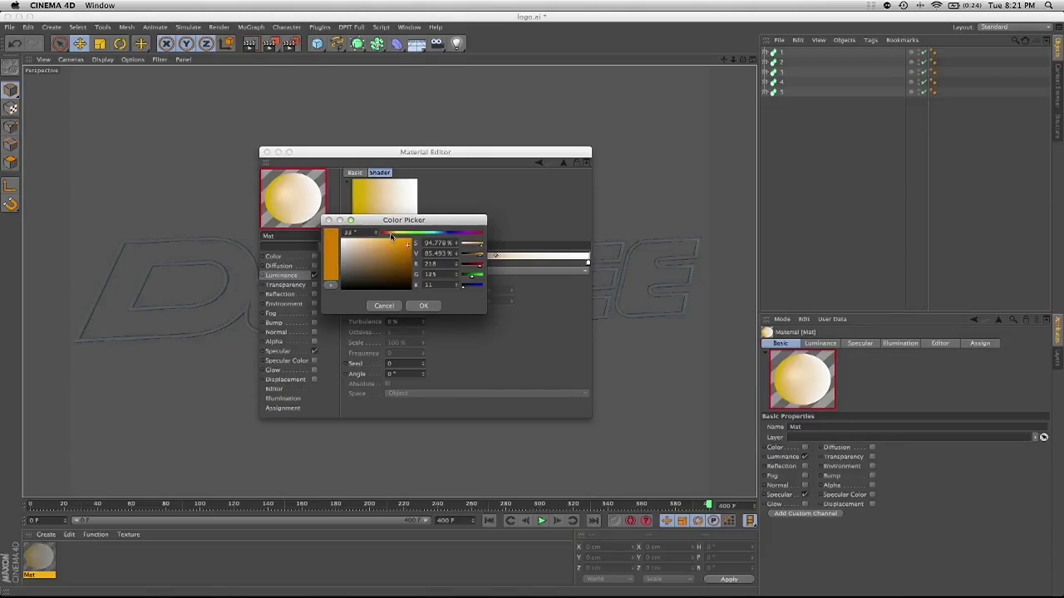
{"action": "left_click_drag", "start_coordinate": [391, 236], "coordinate": [388, 236]}
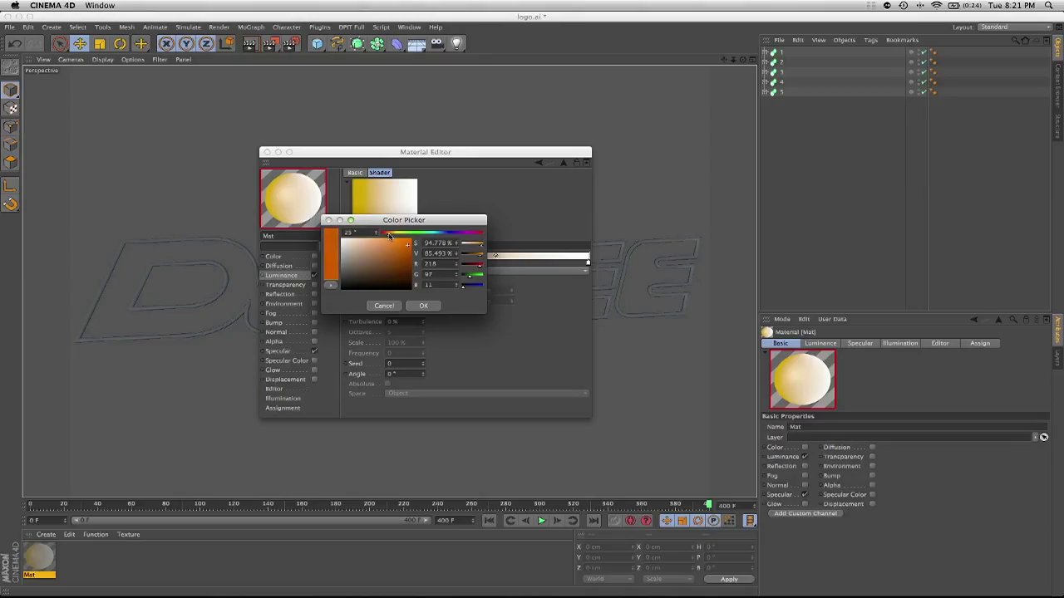
{"action": "left_click", "coordinate": [411, 248]}
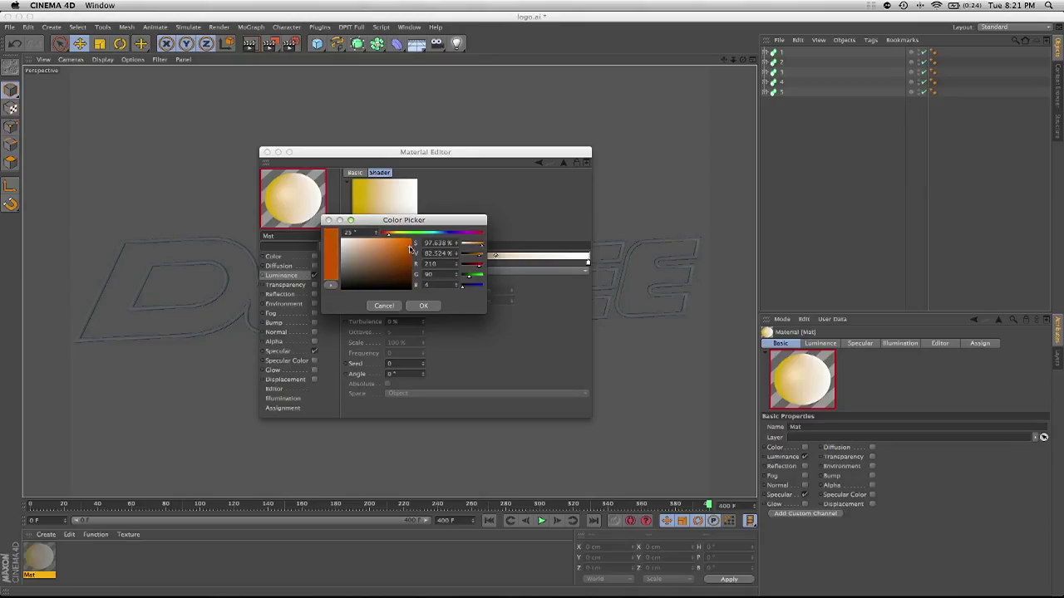
{"action": "left_click", "coordinate": [424, 306]}
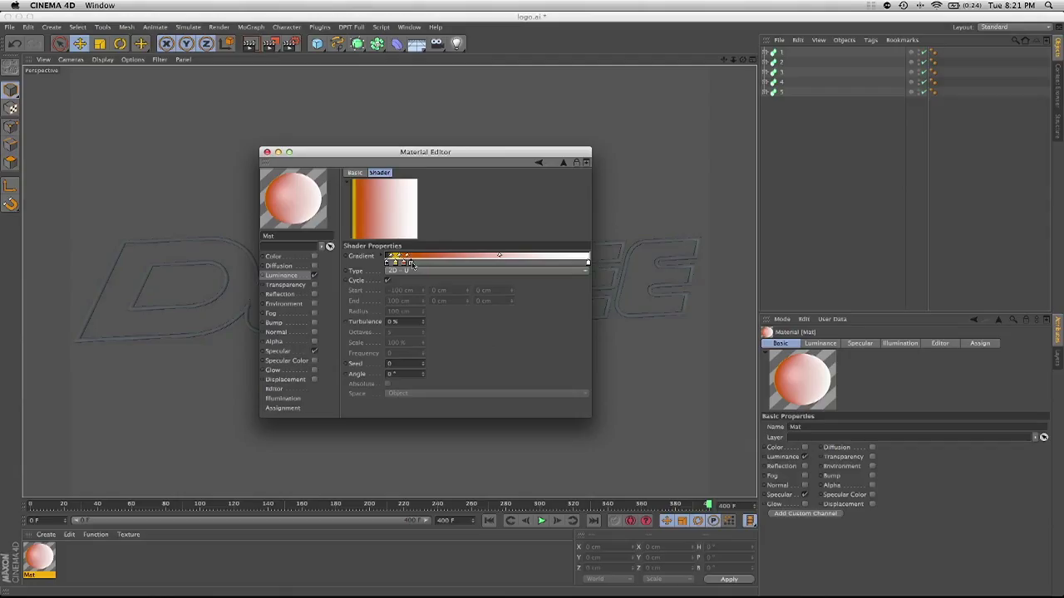
- Color a fourth gradient knot just after the orange one dark red, RGB 158, 0, 0
{"action": "double_click", "coordinate": [413, 263]}
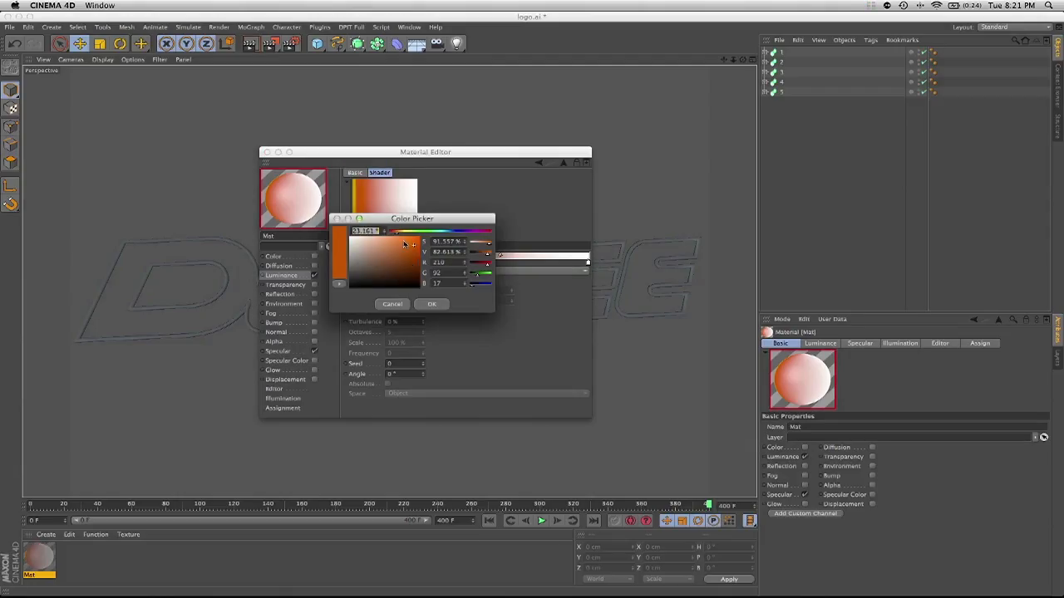
{"action": "left_click", "coordinate": [394, 235]}
{"action": "left_click_drag", "start_coordinate": [393, 236], "coordinate": [421, 259]}
{"action": "left_click", "coordinate": [418, 252]}
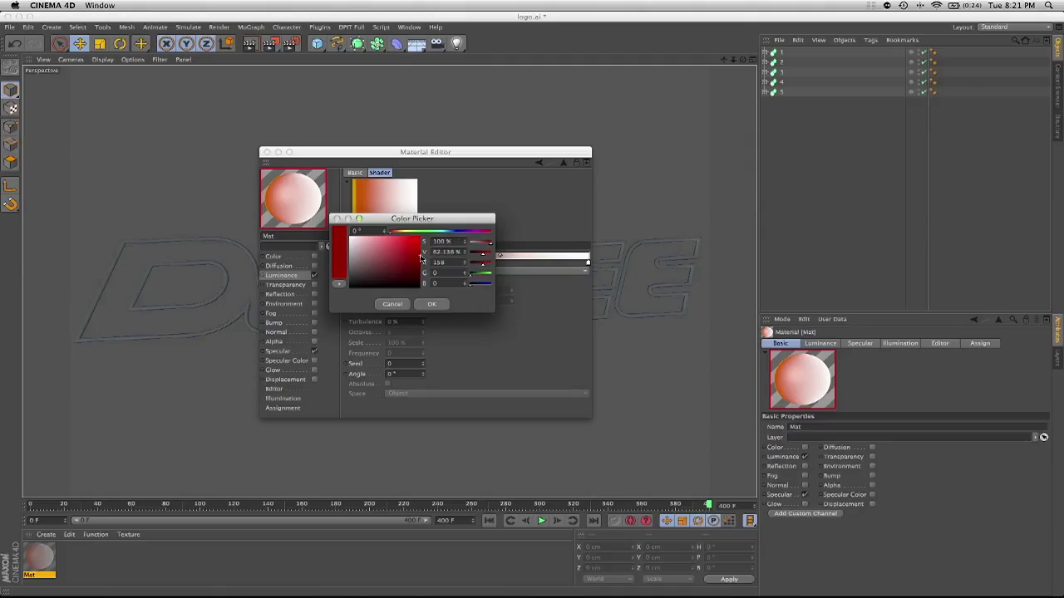
{"action": "left_click", "coordinate": [433, 304]}
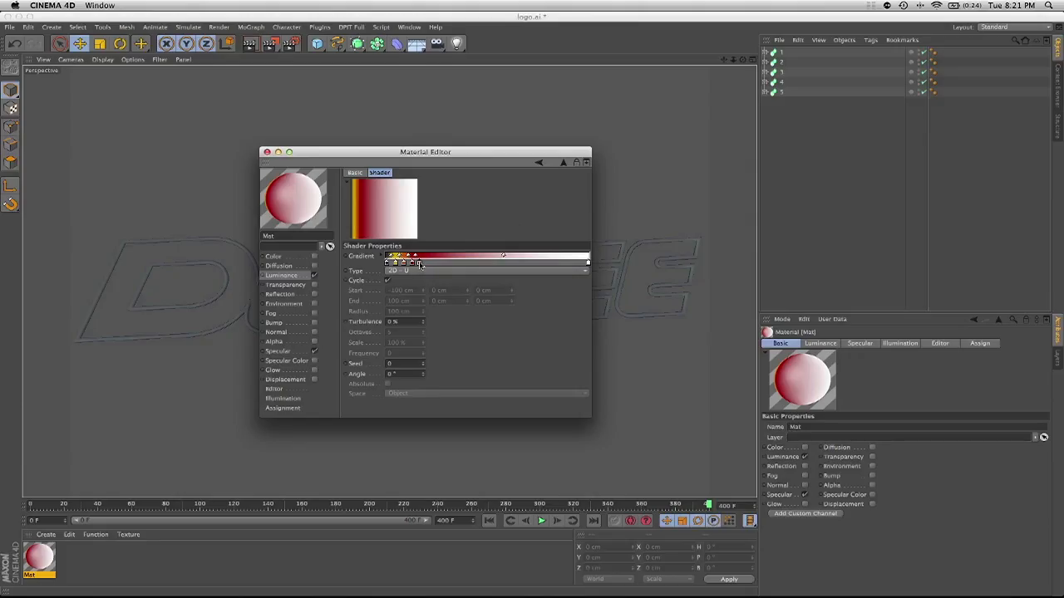
- Color a fifth knot after the red one dark gray, RGB 47, 47, 47, and set the gradient type to 2D - V
{"action": "double_click", "coordinate": [420, 263]}
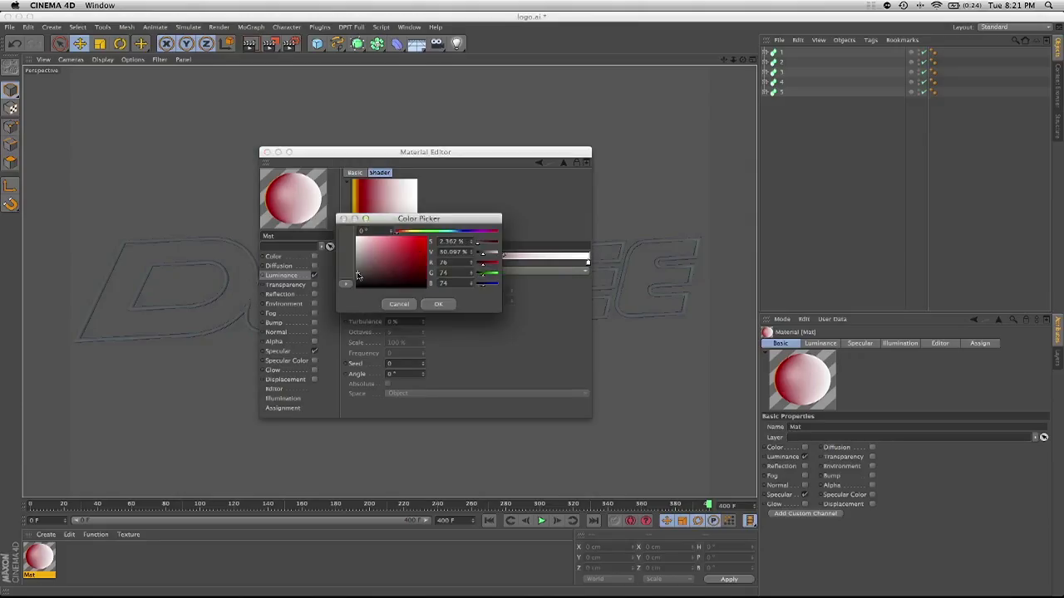
{"action": "left_click_drag", "start_coordinate": [358, 275], "coordinate": [356, 281]}
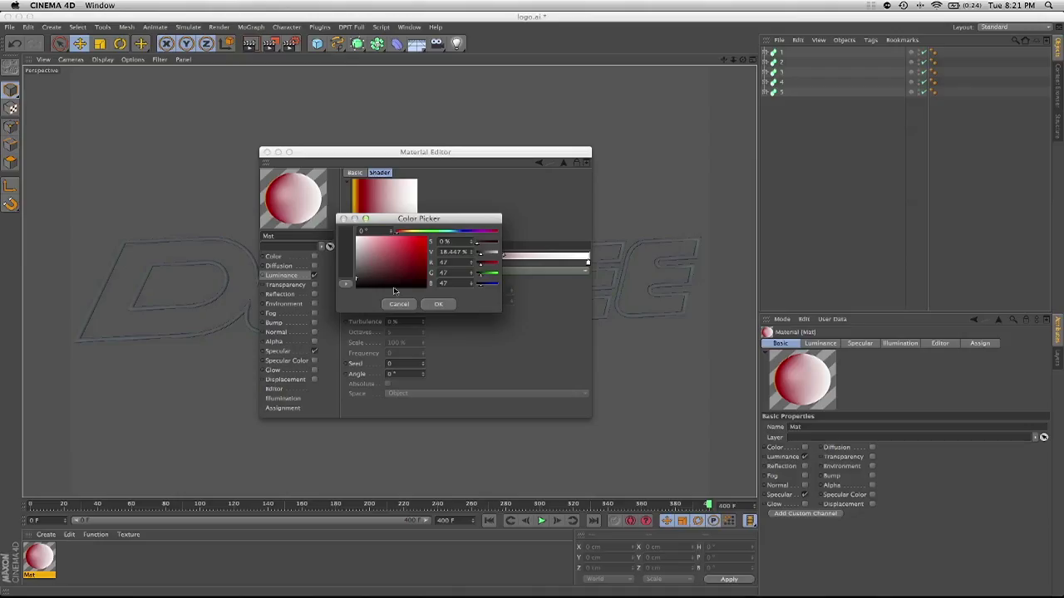
{"action": "left_click", "coordinate": [435, 304]}
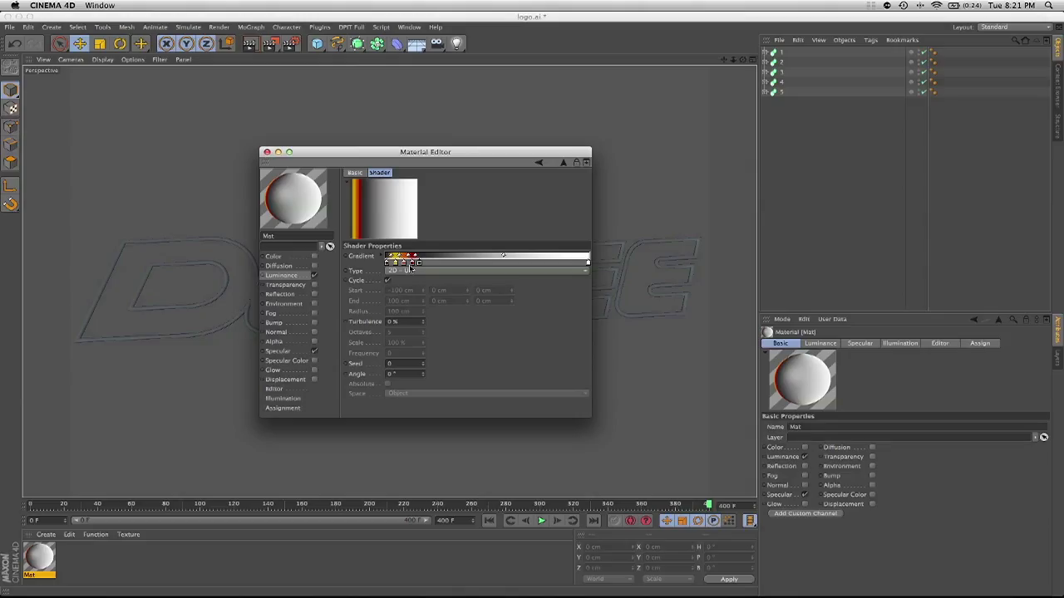
{"action": "left_click", "coordinate": [410, 271]}
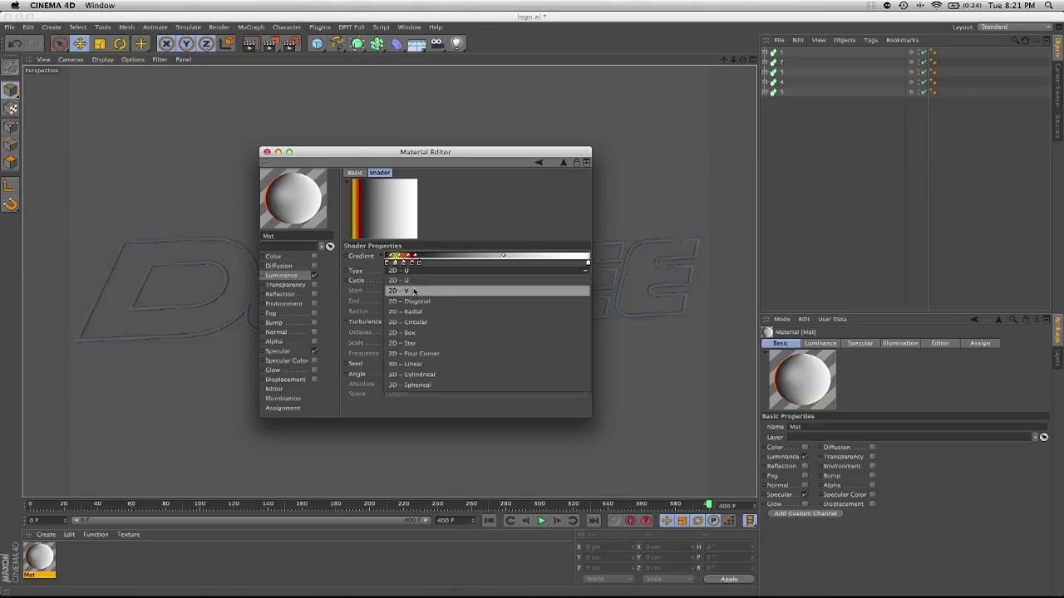
{"action": "left_click", "coordinate": [414, 291]}
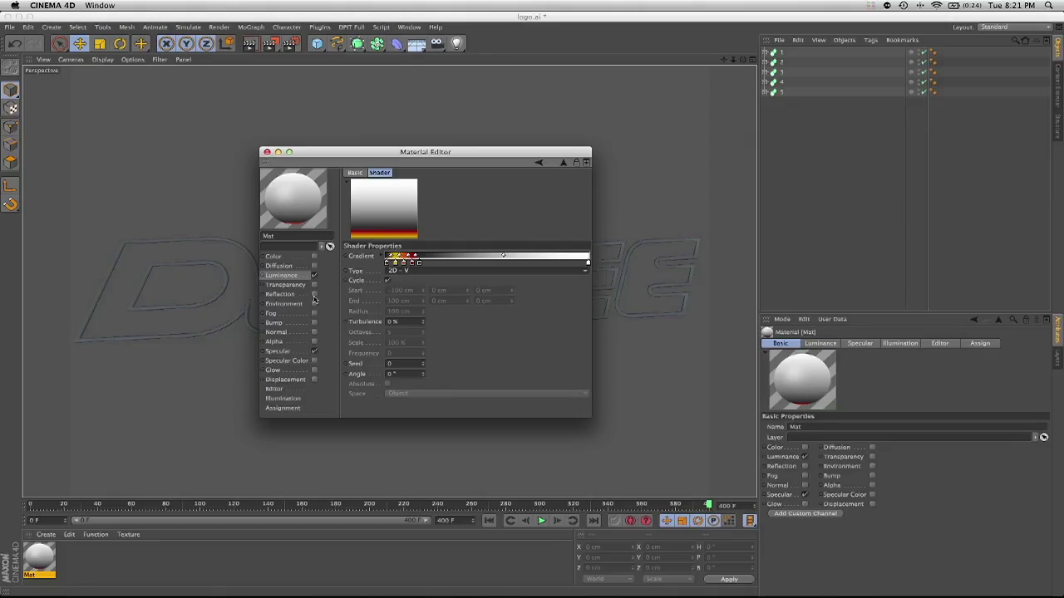
- Enable the material's Reflection channel and load a Fresnel shader as its texture
{"action": "left_click", "coordinate": [314, 294]}
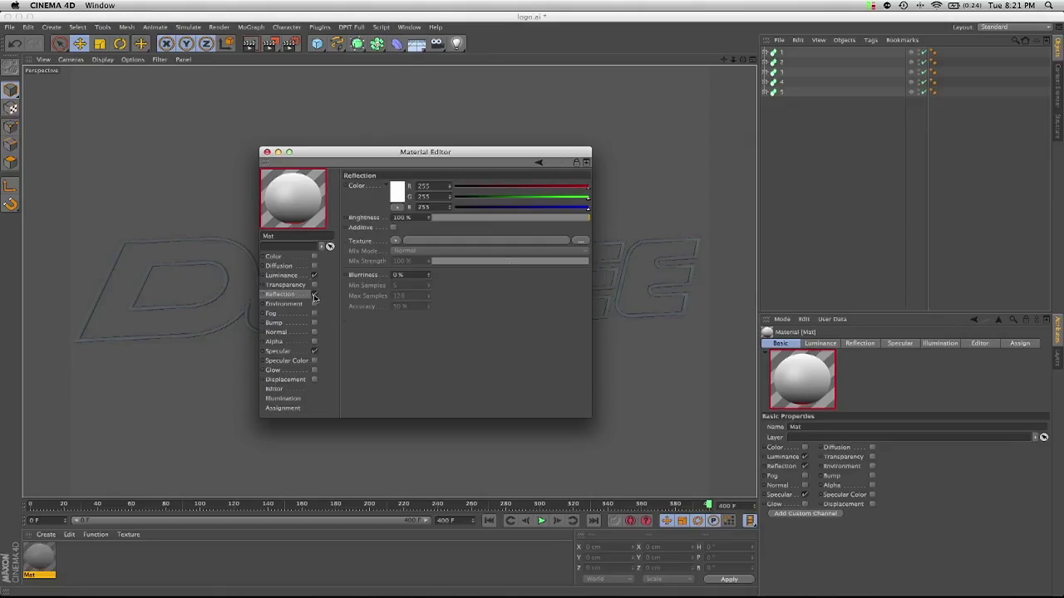
{"action": "left_click", "coordinate": [397, 241]}
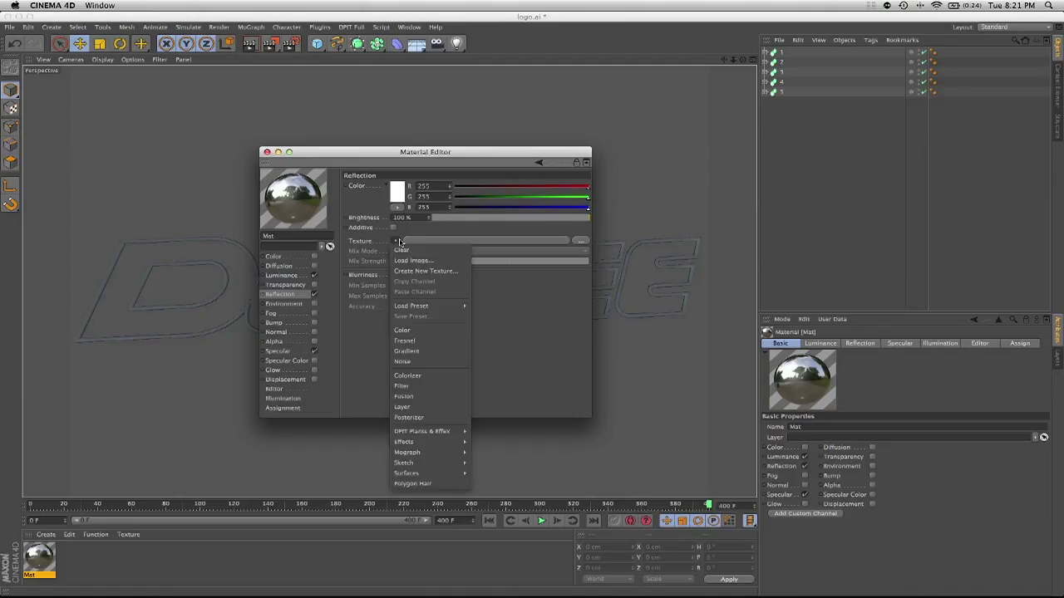
{"action": "left_click", "coordinate": [425, 342]}
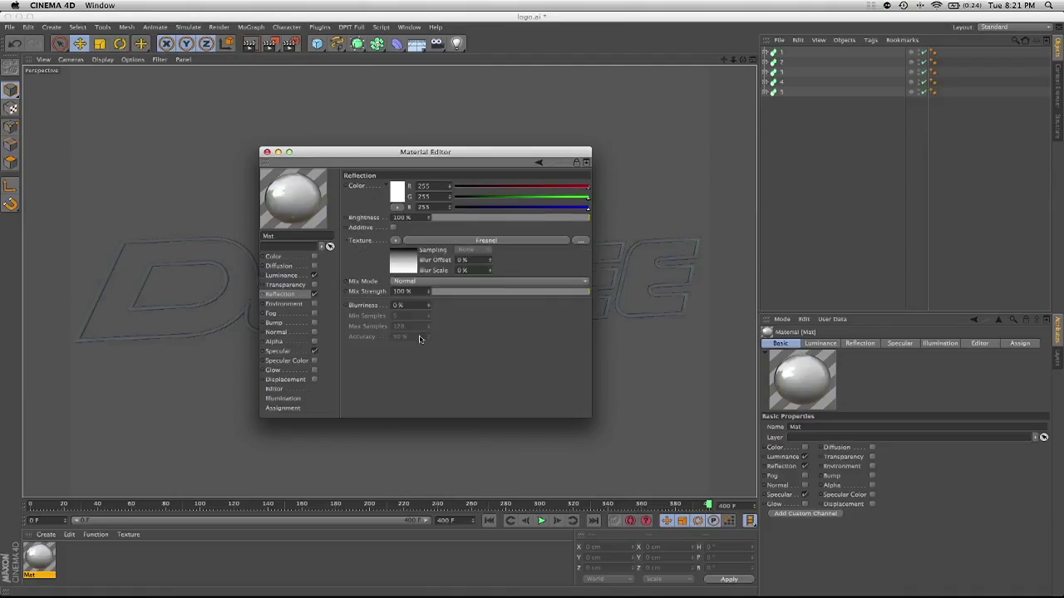
- Enable the material's Glow channel with Inner Strength 15% and Outer Strength 25%
{"action": "left_click", "coordinate": [314, 371]}
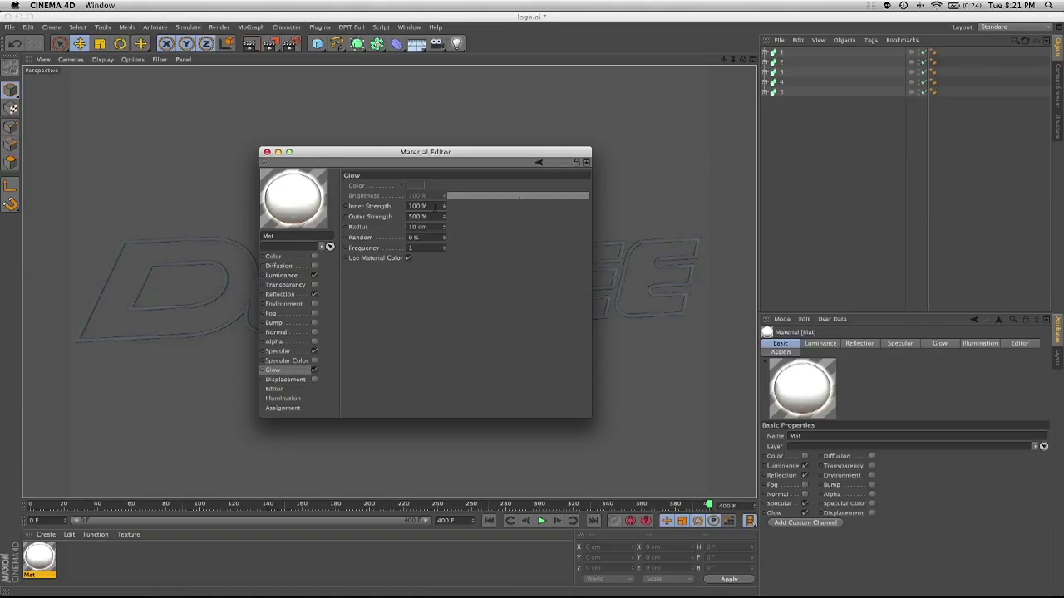
{"action": "double_click", "coordinate": [419, 206]}
{"action": "type", "text": "15"}
{"action": "key", "text": "Return"}
{"action": "double_click", "coordinate": [418, 216]}
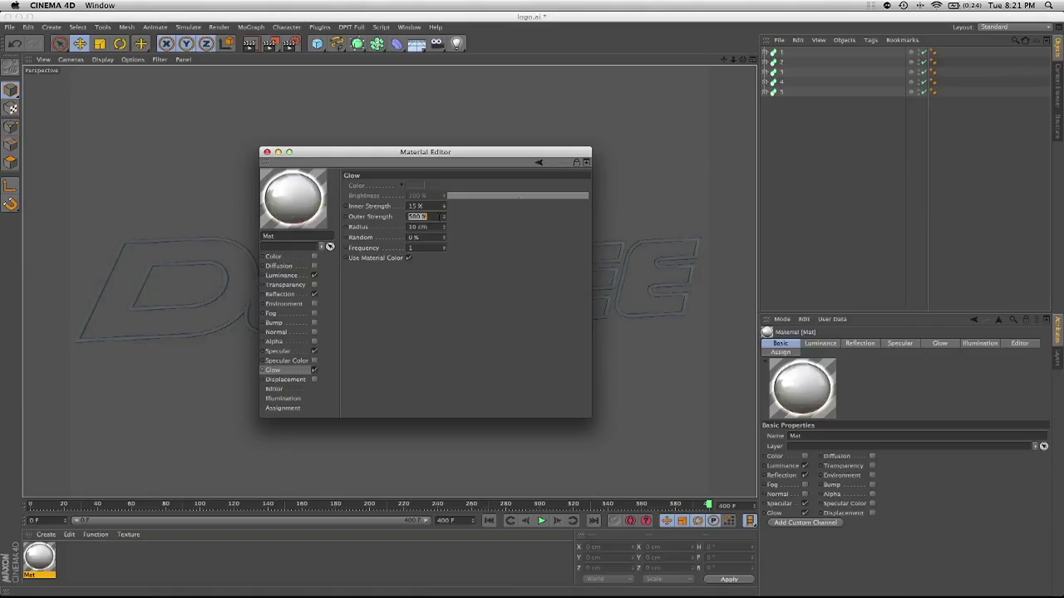
{"action": "type", "text": "25"}
{"action": "key", "text": "Return"}
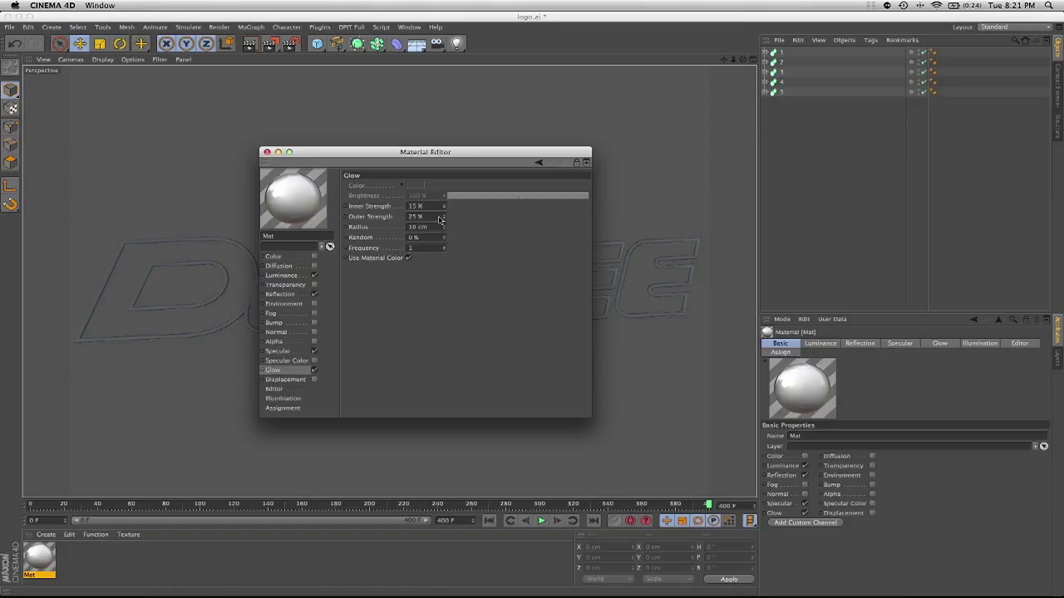
- Set the material's glow radius to 5 cm and review the Luminance gradient shader before closing the material editor
{"action": "double_click", "coordinate": [435, 228]}
{"action": "type", "text": "5"}
{"action": "key", "text": "Return"}
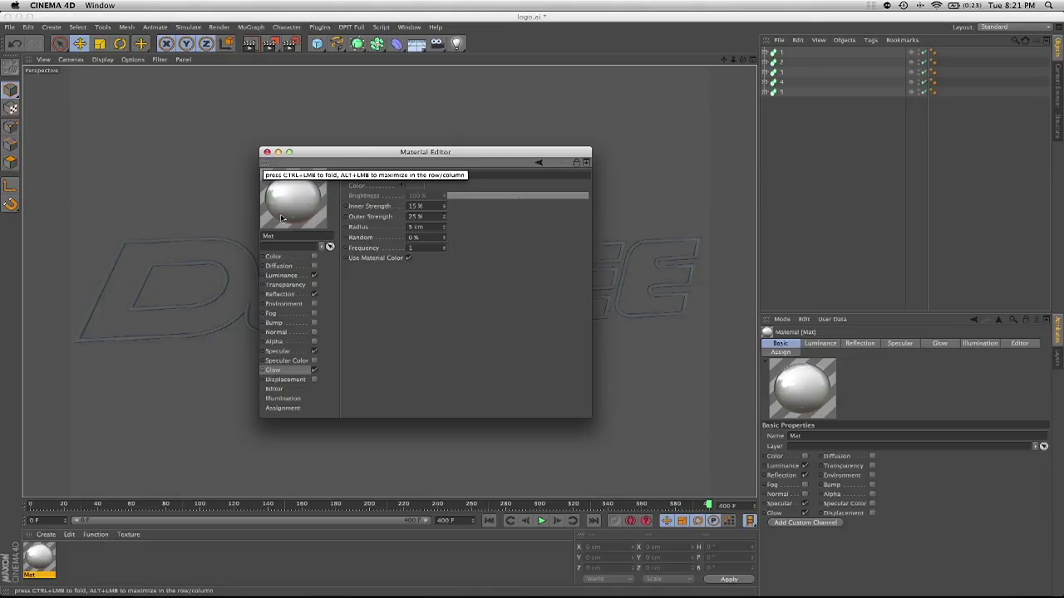
{"action": "left_click", "coordinate": [301, 275]}
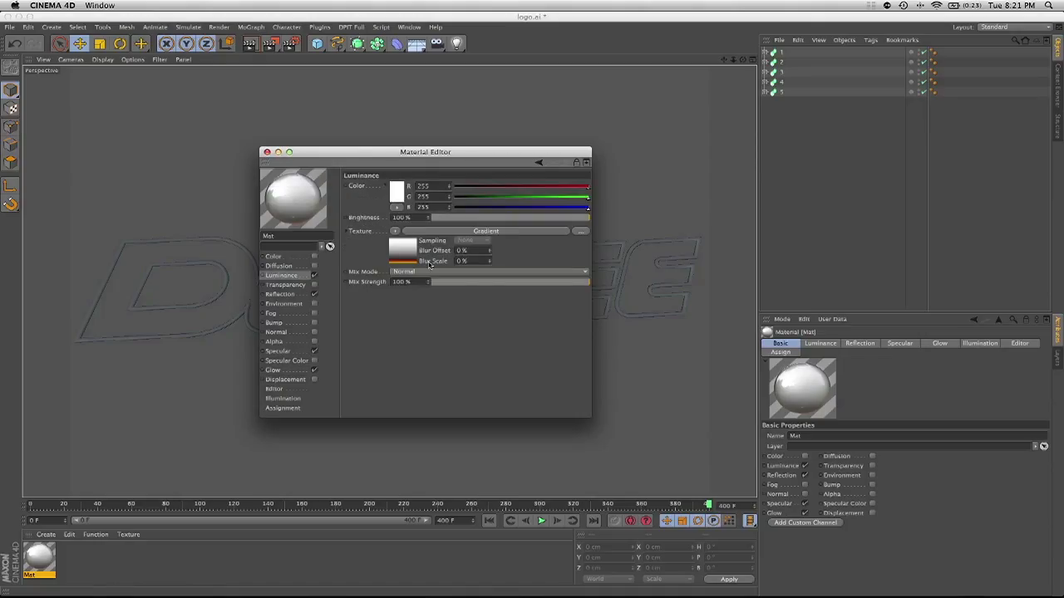
{"action": "left_click", "coordinate": [446, 232]}
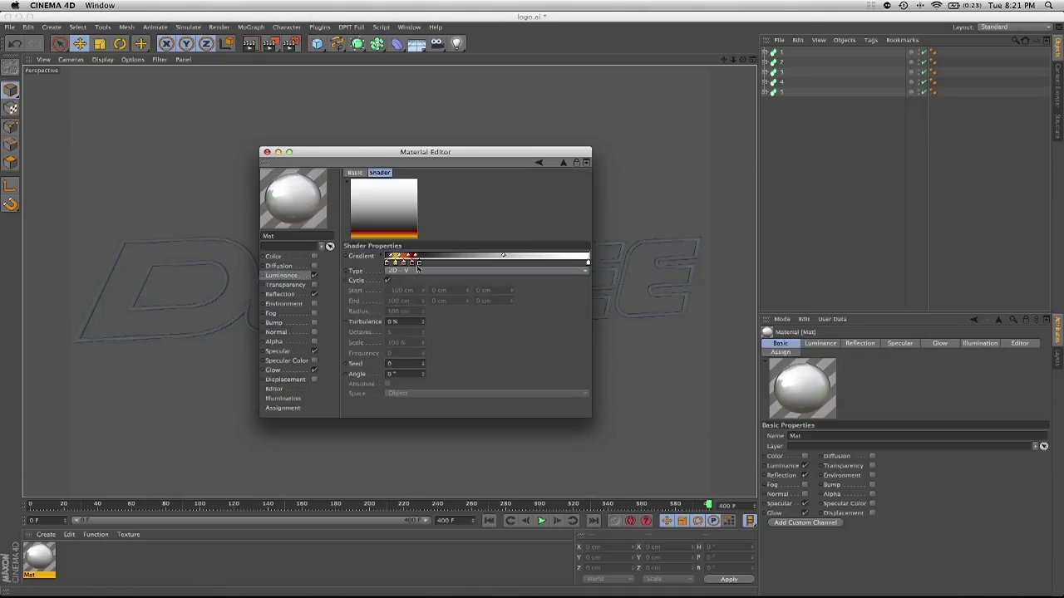
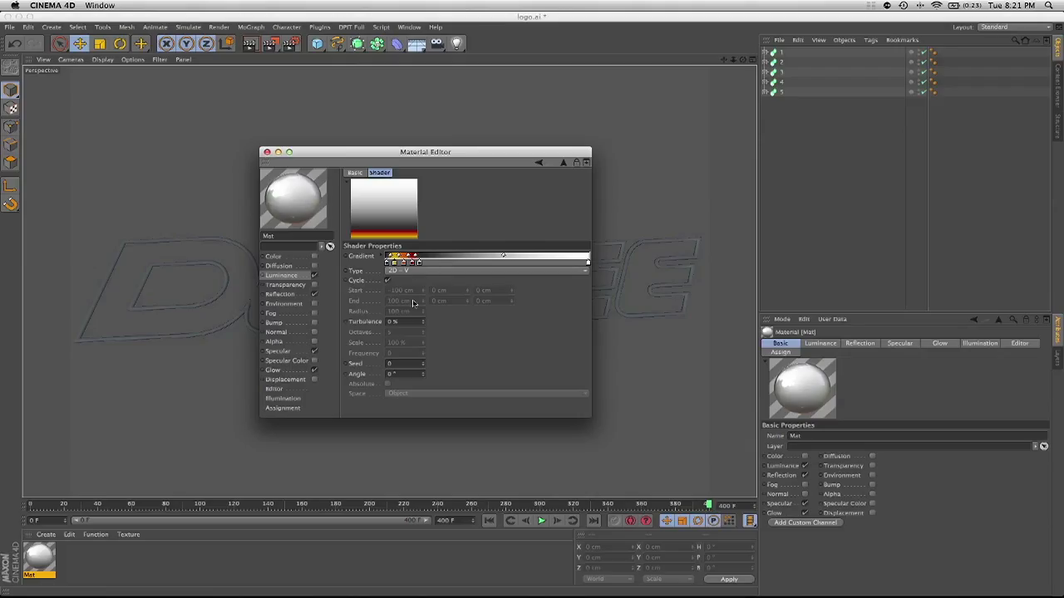
{"action": "left_click", "coordinate": [266, 153]}
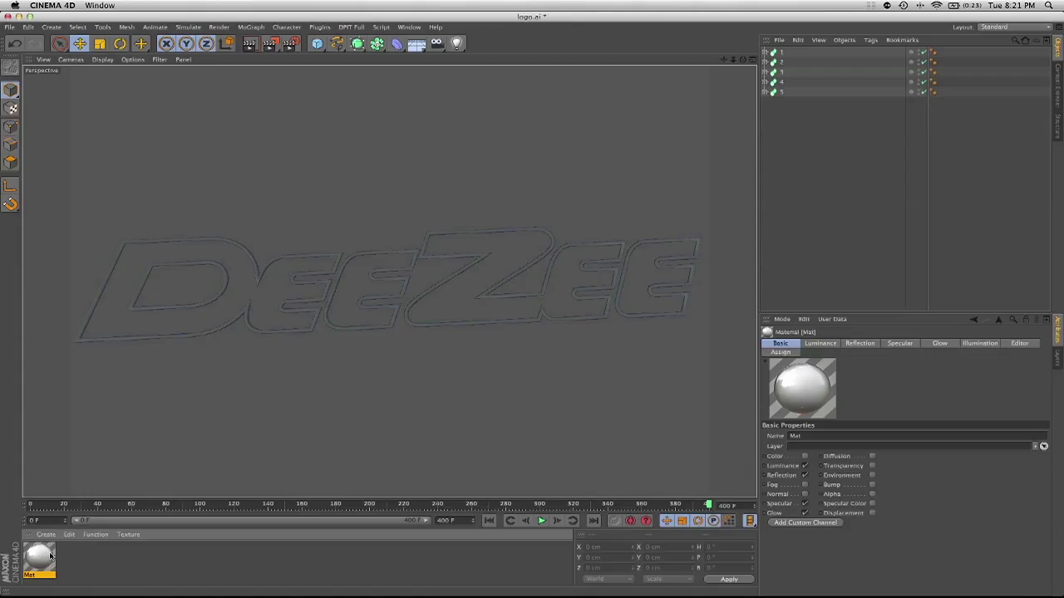
- Apply the material to sweep 1 and copy its texture tag onto sweeps 2 to 5
{"action": "left_click_drag", "start_coordinate": [49, 564], "coordinate": [788, 53]}
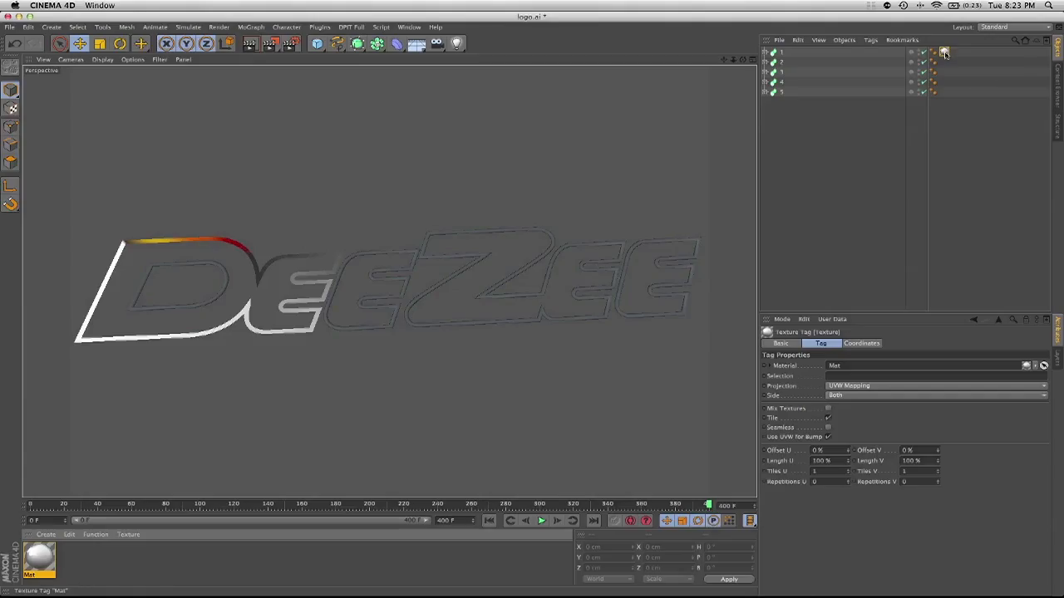
{"action": "left_click_drag", "start_coordinate": [944, 53], "coordinate": [945, 92], "text": "ctrl"}
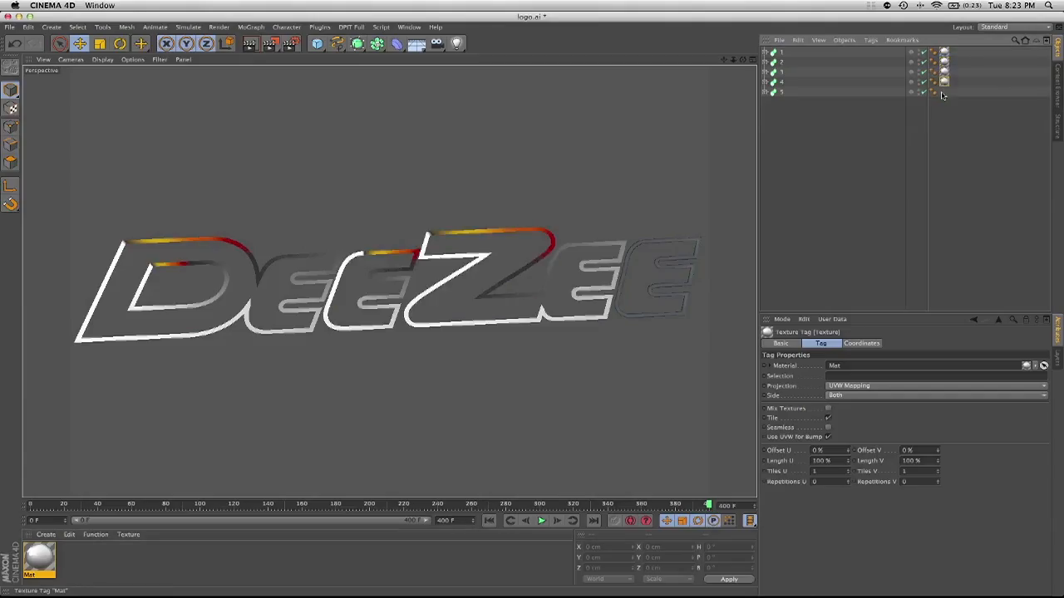
{"action": "left_click_drag", "start_coordinate": [509, 357], "coordinate": [445, 357], "text": "alt"}
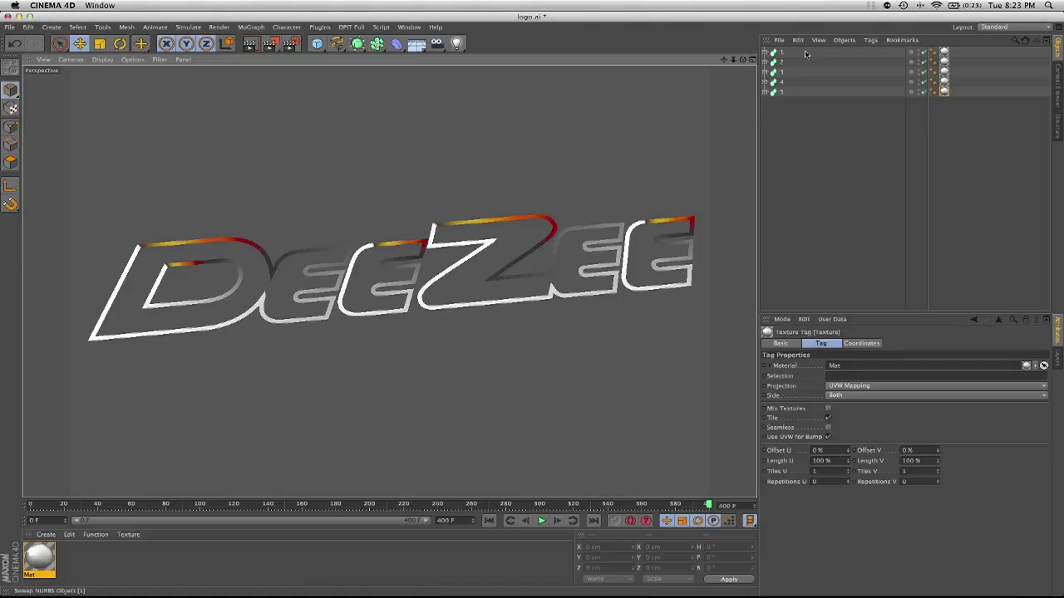
- Try shifting the gradient along sweep 1 by raising its texture tag's Offset V to 93%
{"action": "left_click", "coordinate": [781, 52]}
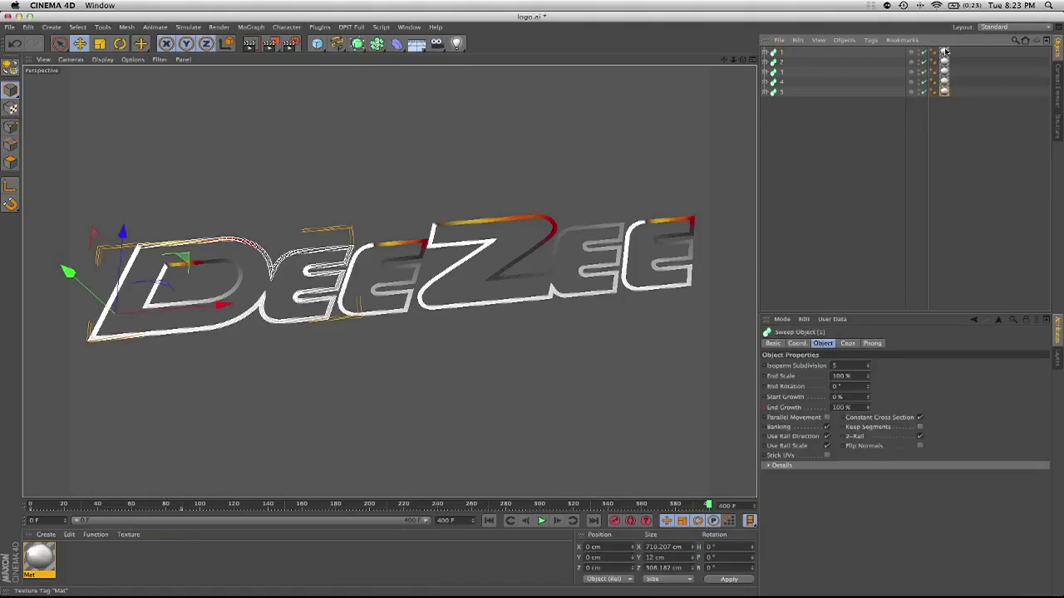
{"action": "left_click", "coordinate": [944, 52]}
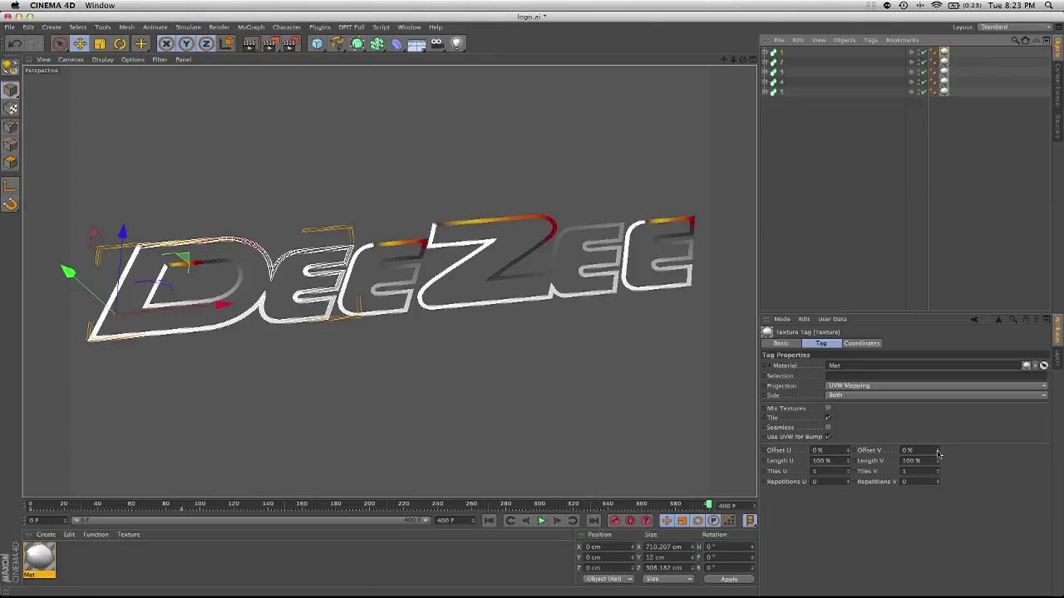
{"action": "left_click", "coordinate": [937, 208]}
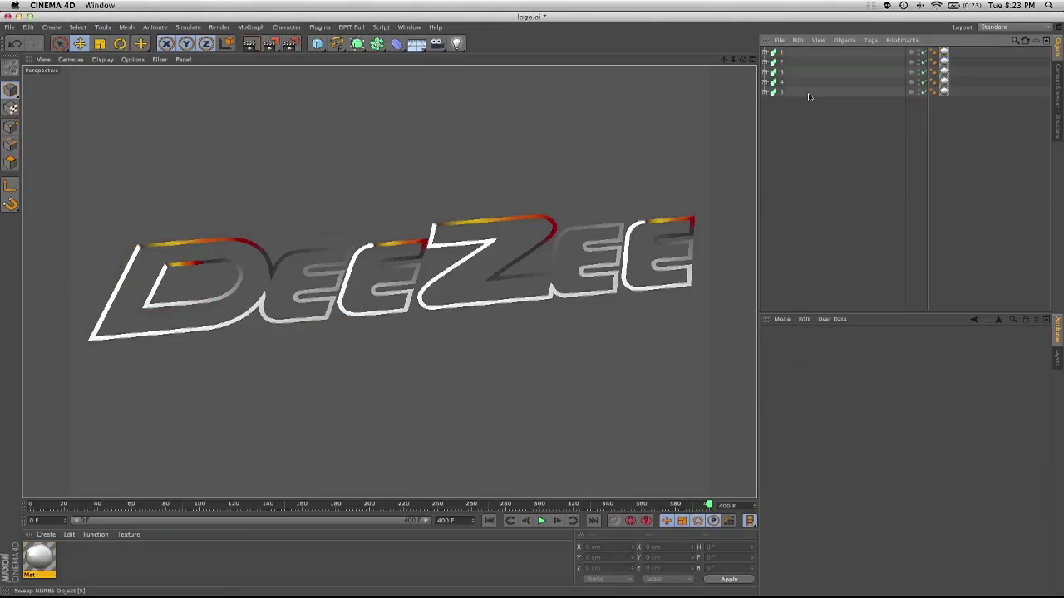
{"action": "left_click", "coordinate": [944, 52]}
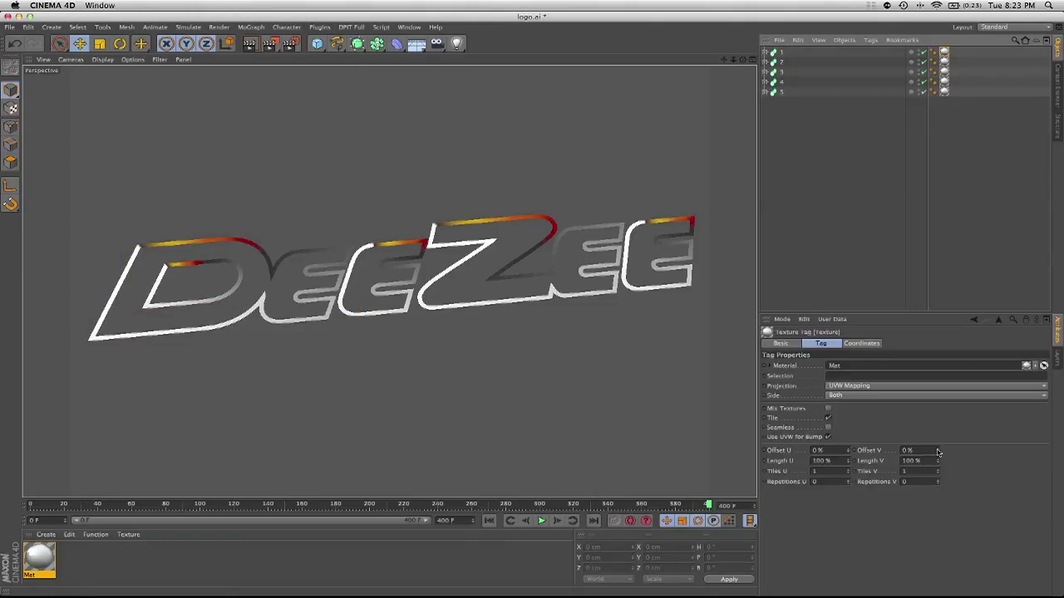
{"action": "left_click_drag", "start_coordinate": [938, 450], "coordinate": [937, 358]}
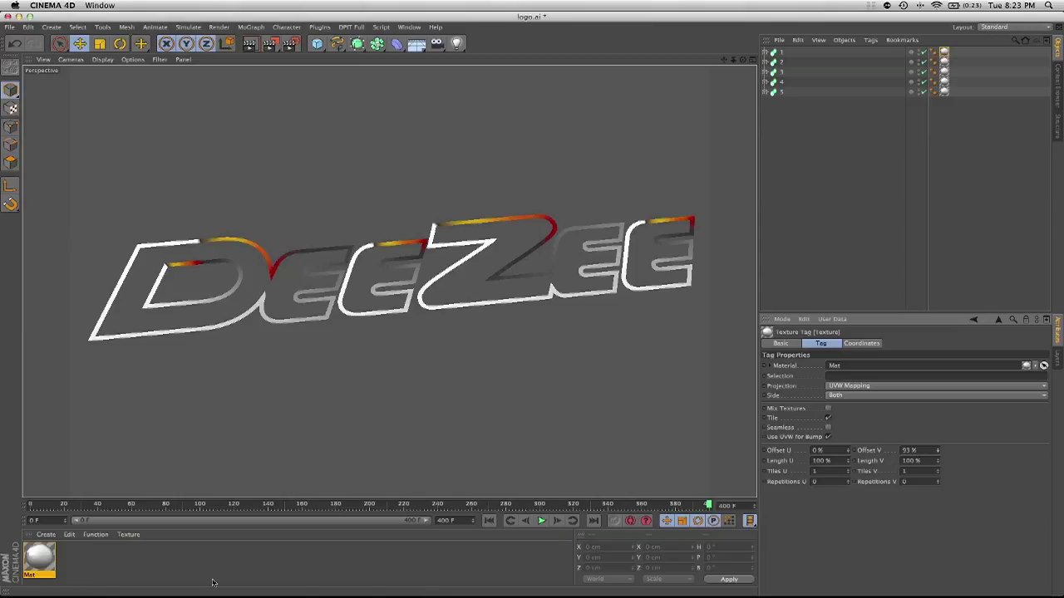
- Replace the Luminance gradient's white end knot with a dark gray one, keeping another dark gray knot just after the red one
{"action": "left_click", "coordinate": [40, 554]}
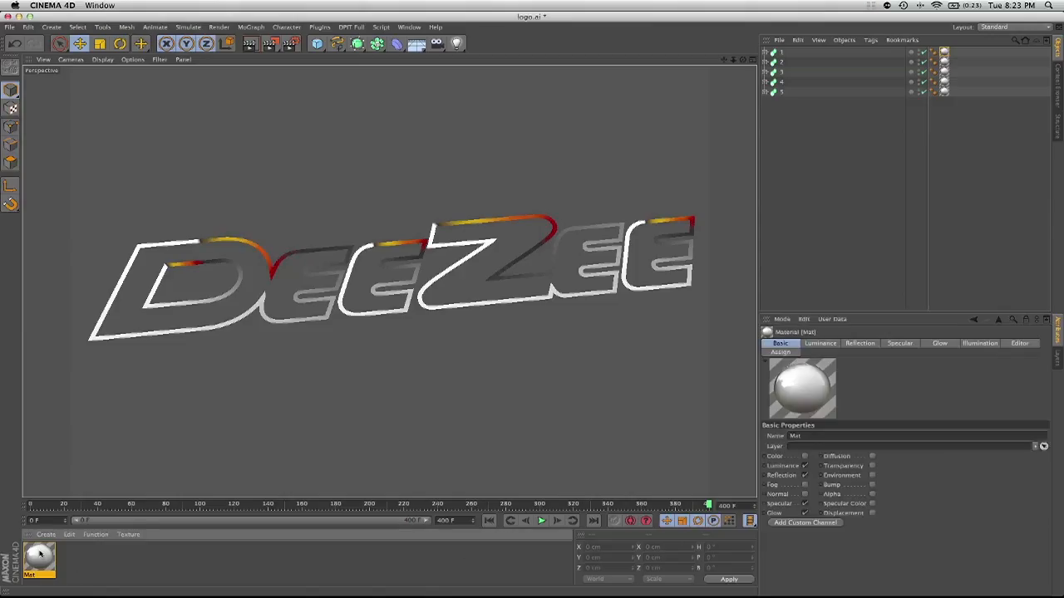
{"action": "double_click", "coordinate": [40, 554]}
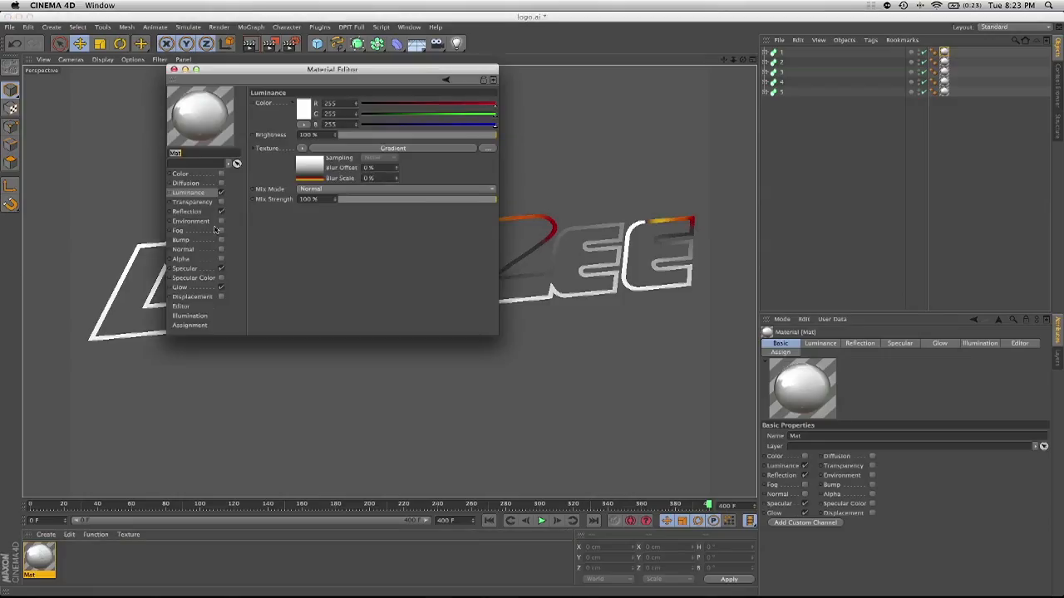
{"action": "left_click", "coordinate": [341, 150]}
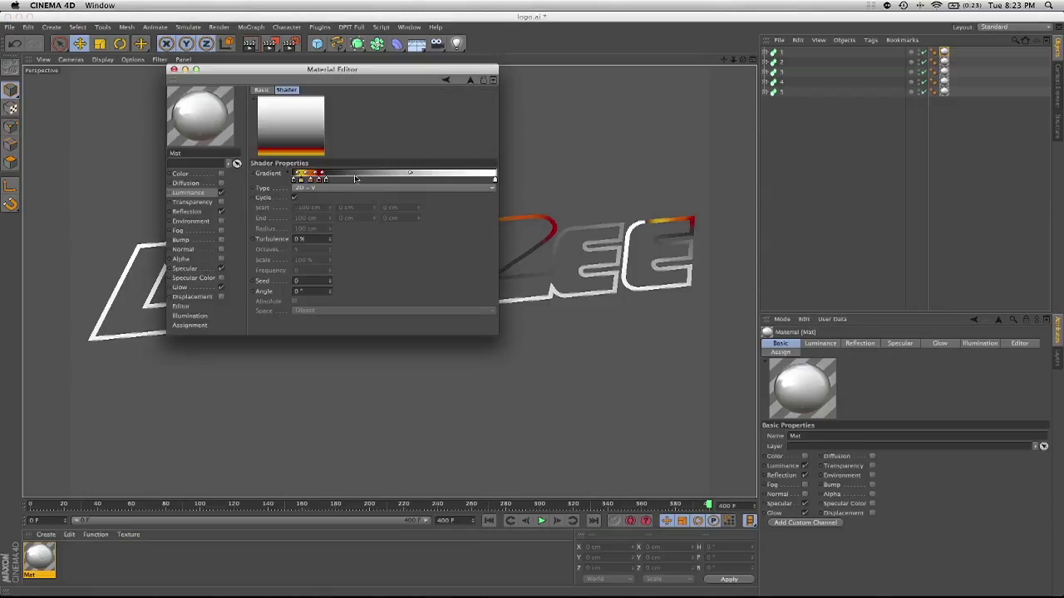
{"action": "left_click", "coordinate": [495, 181]}
{"action": "mouse_move", "coordinate": [495, 182]}
{"action": "left_mouse_down"}
{"action": "mouse_move", "coordinate": [328, 181]}
{"action": "mouse_move", "coordinate": [495, 182]}
{"action": "left_mouse_up"}
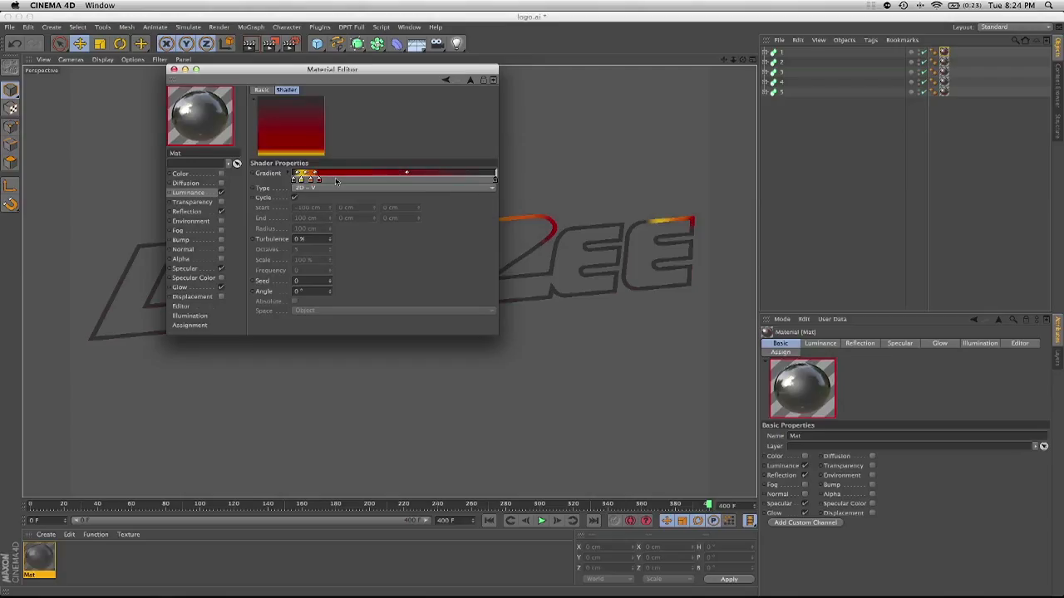
{"action": "left_click_drag", "start_coordinate": [495, 183], "coordinate": [326, 186]}
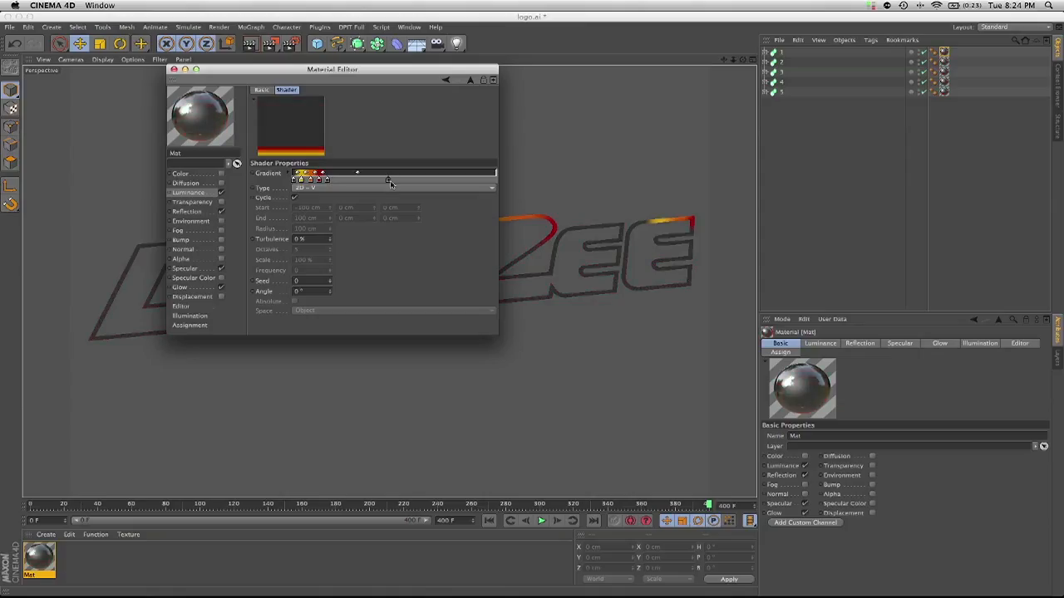
{"action": "left_click", "coordinate": [389, 180]}
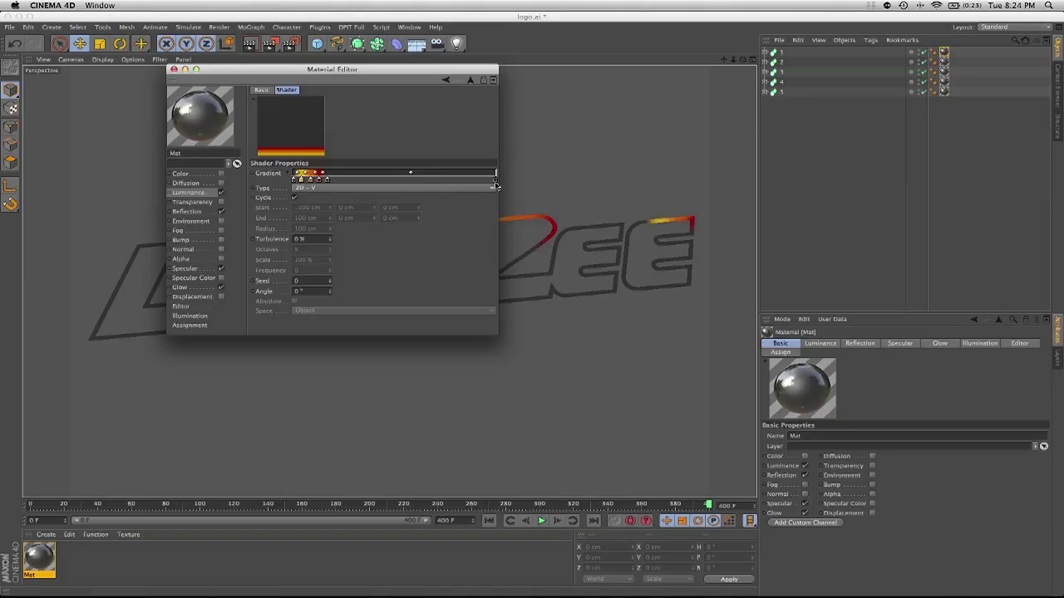
{"action": "left_click", "coordinate": [175, 69]}
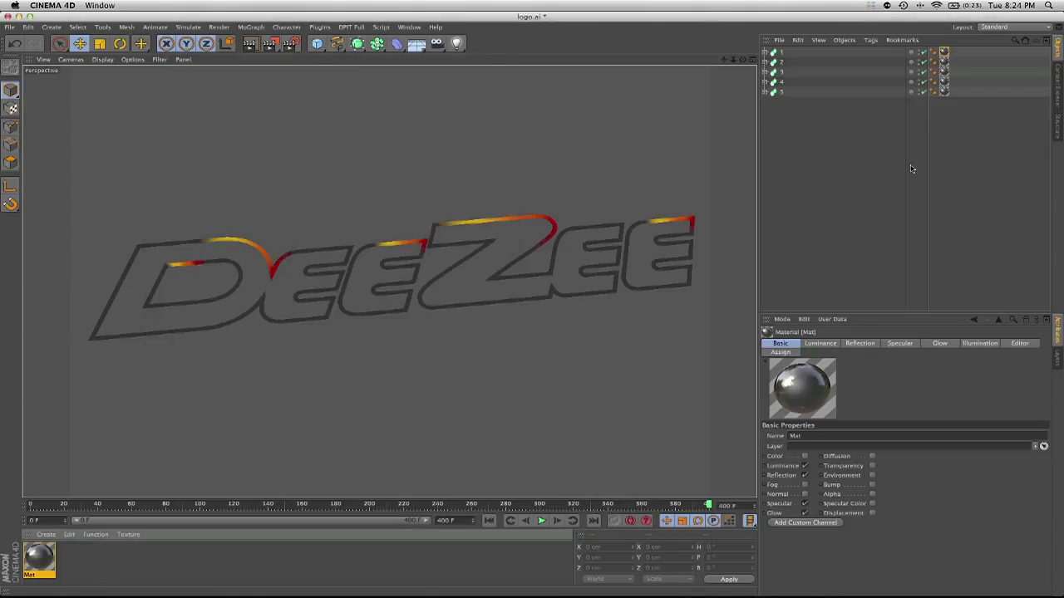
- Try raising the Offset V of sweep 1's texture tag to 197%
{"action": "left_click", "coordinate": [944, 53]}
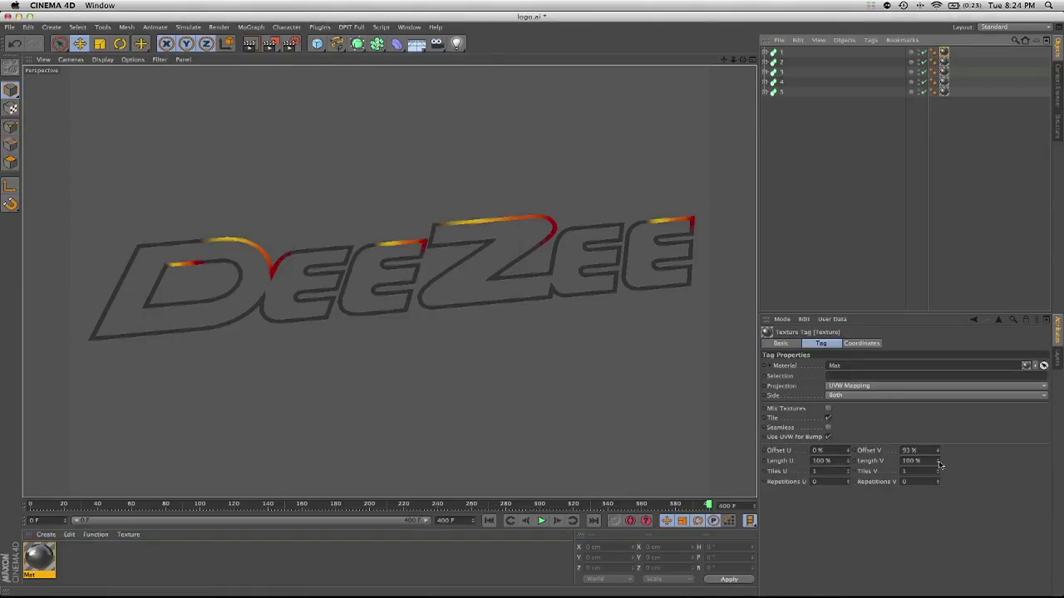
{"action": "left_click_drag", "start_coordinate": [939, 450], "coordinate": [939, 370]}
- Shorten the colored band of the Luminance gradient by moving its yellow, orange, red and dark gray knots closer to the start
{"action": "double_click", "coordinate": [38, 559]}
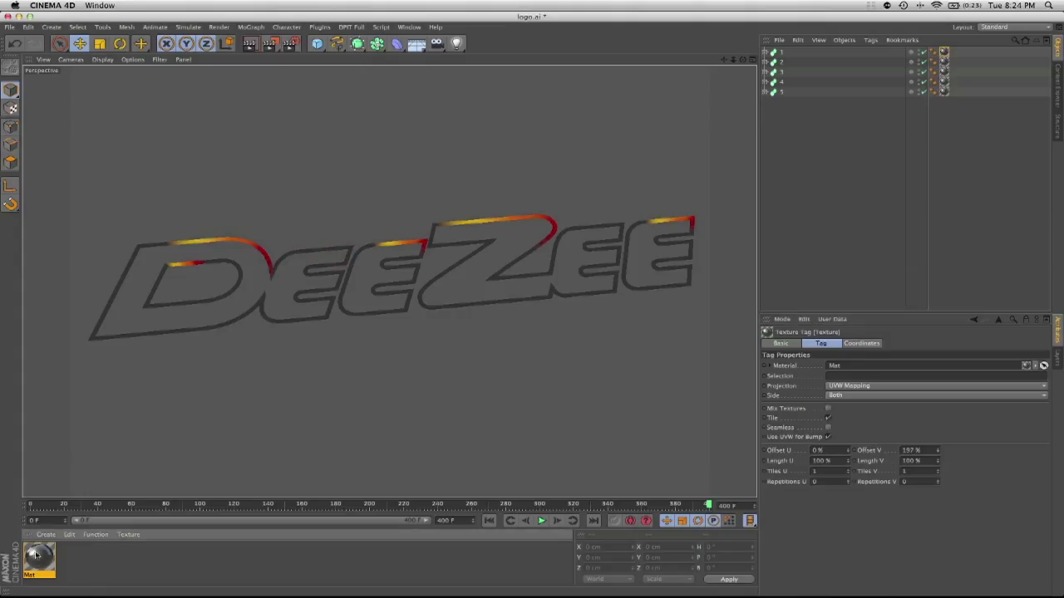
{"action": "left_click", "coordinate": [330, 149]}
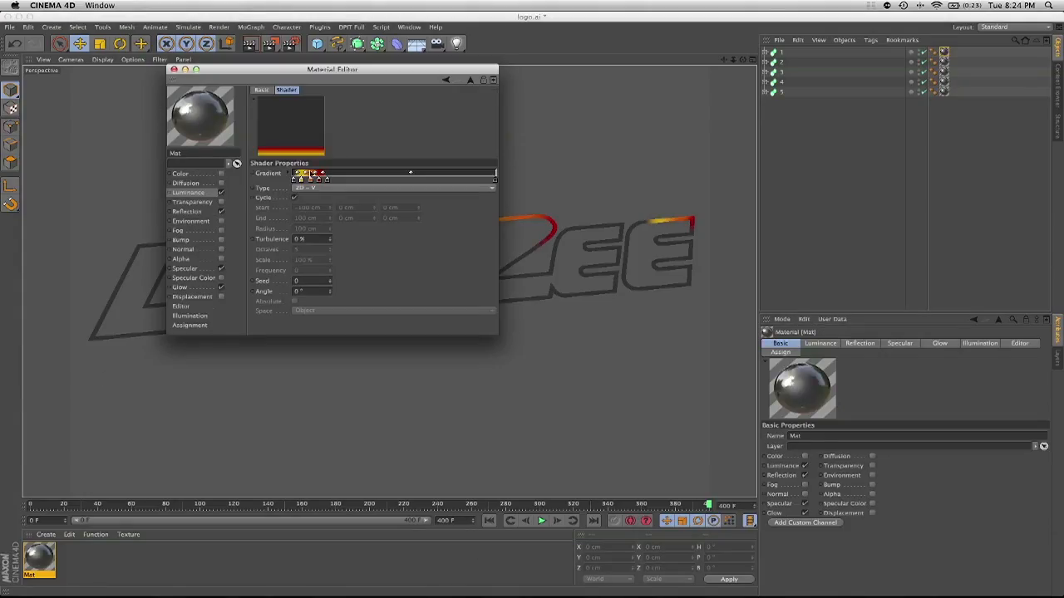
{"action": "left_click_drag", "start_coordinate": [301, 181], "coordinate": [306, 181]}
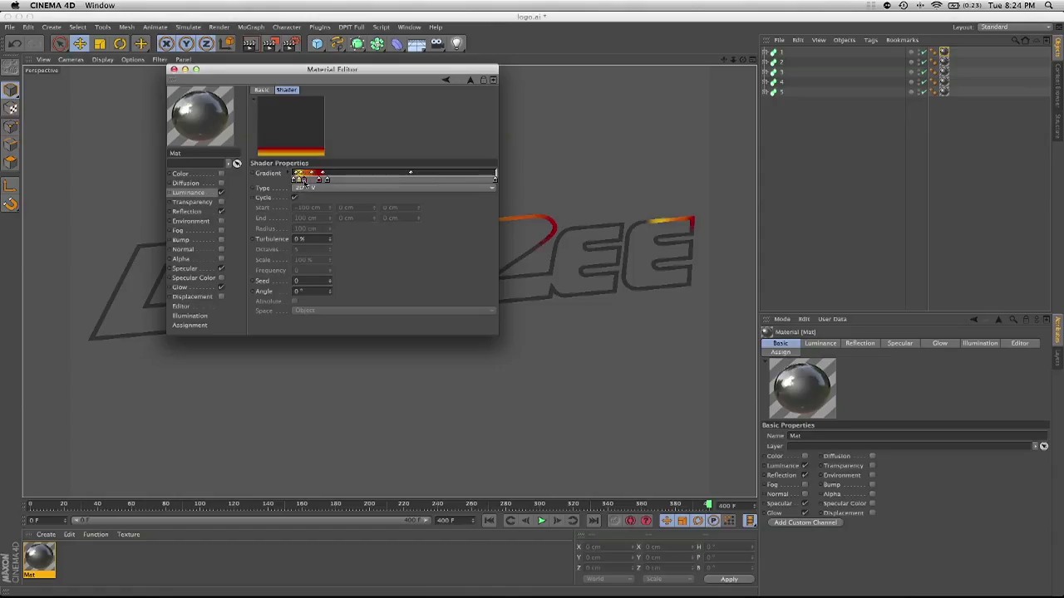
{"action": "left_click_drag", "start_coordinate": [321, 69], "coordinate": [524, 114]}
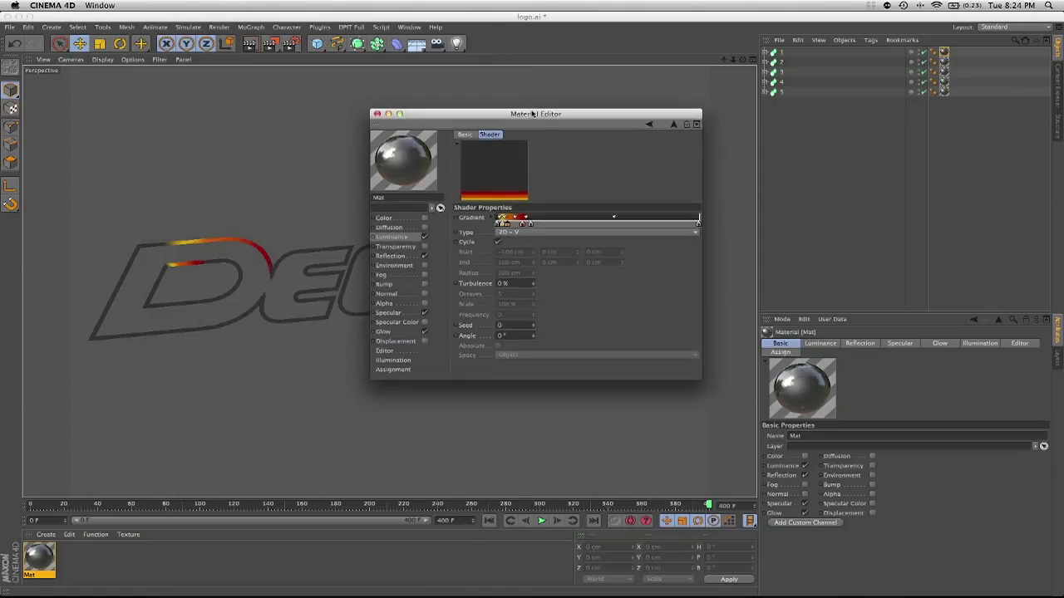
{"action": "left_click_drag", "start_coordinate": [526, 226], "coordinate": [520, 229]}
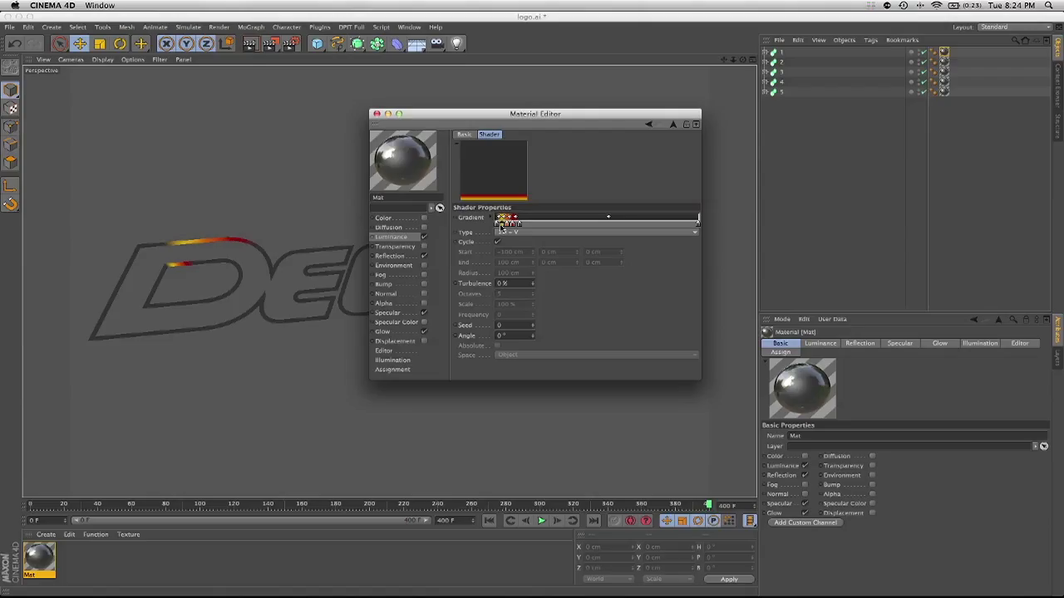
{"action": "left_click", "coordinate": [501, 224]}
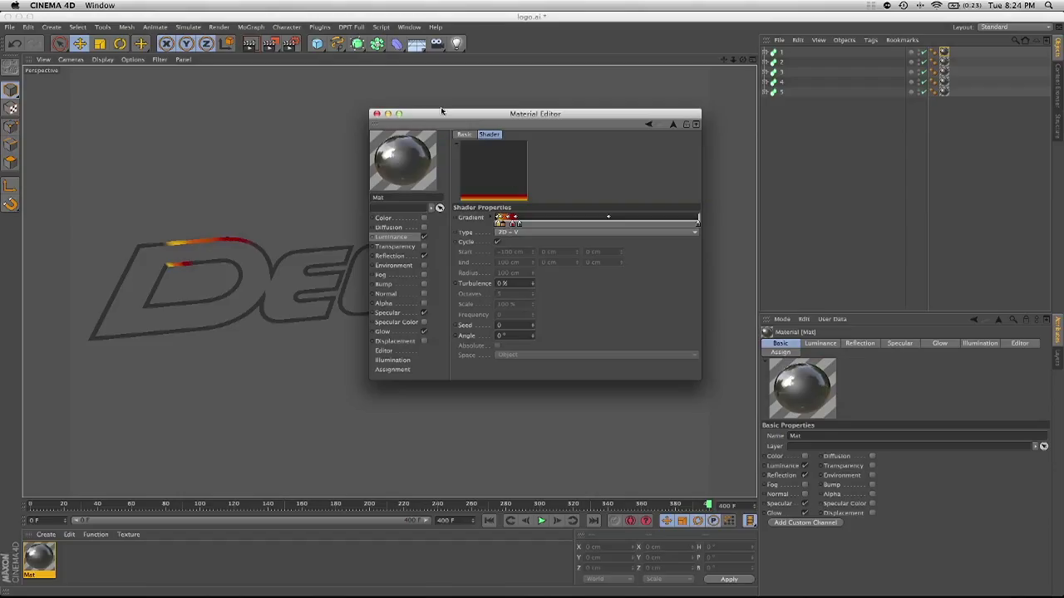
{"action": "left_click", "coordinate": [377, 114]}
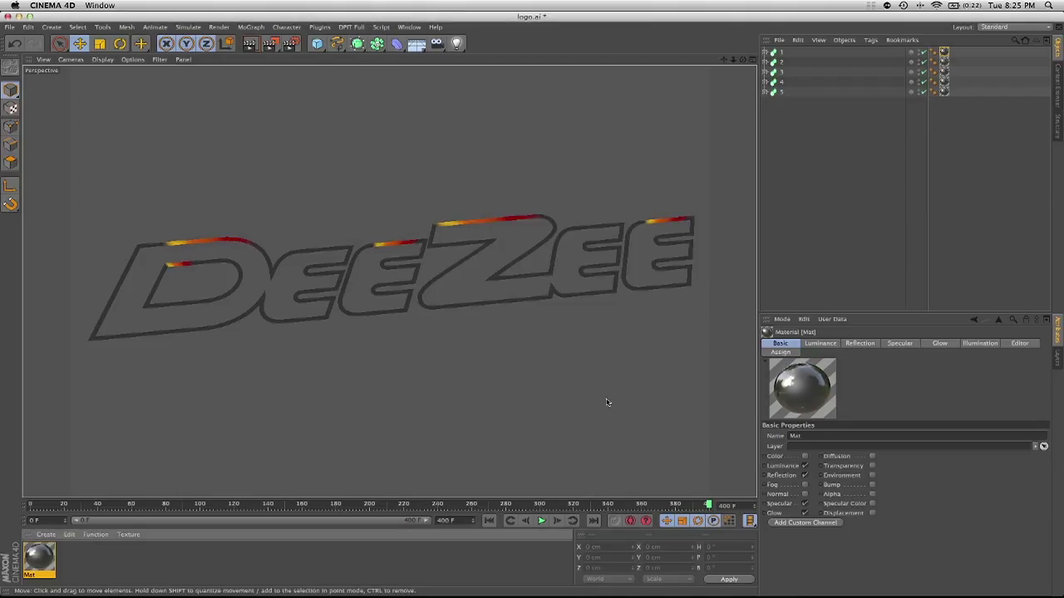
- Reset the Offset V of sweep 1's texture tag to 0% and scrub it to preview the gradient travelling along the outline
{"action": "left_click", "coordinate": [943, 52]}
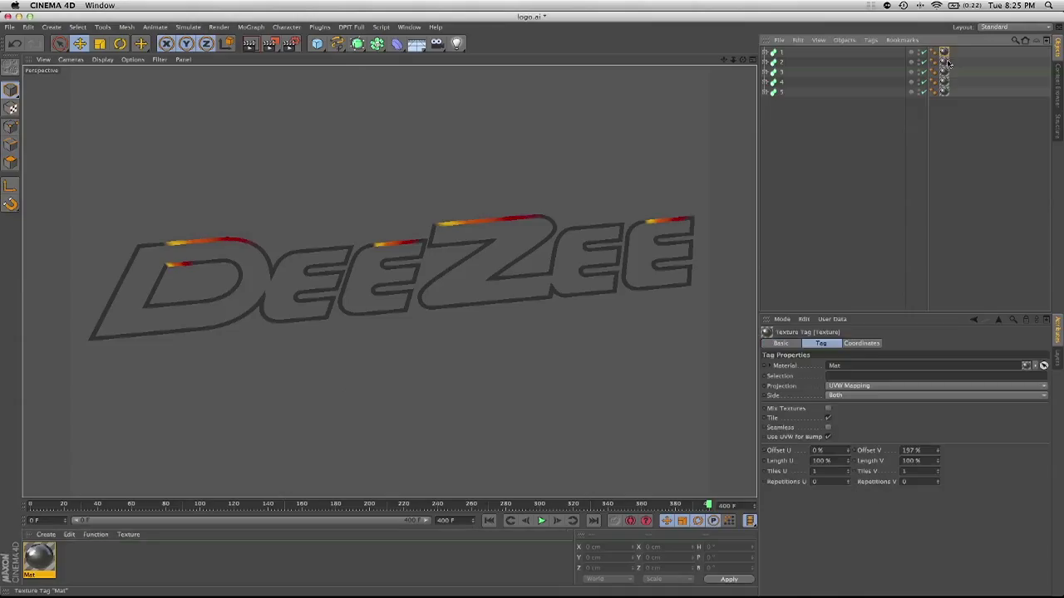
{"action": "left_click", "coordinate": [931, 450]}
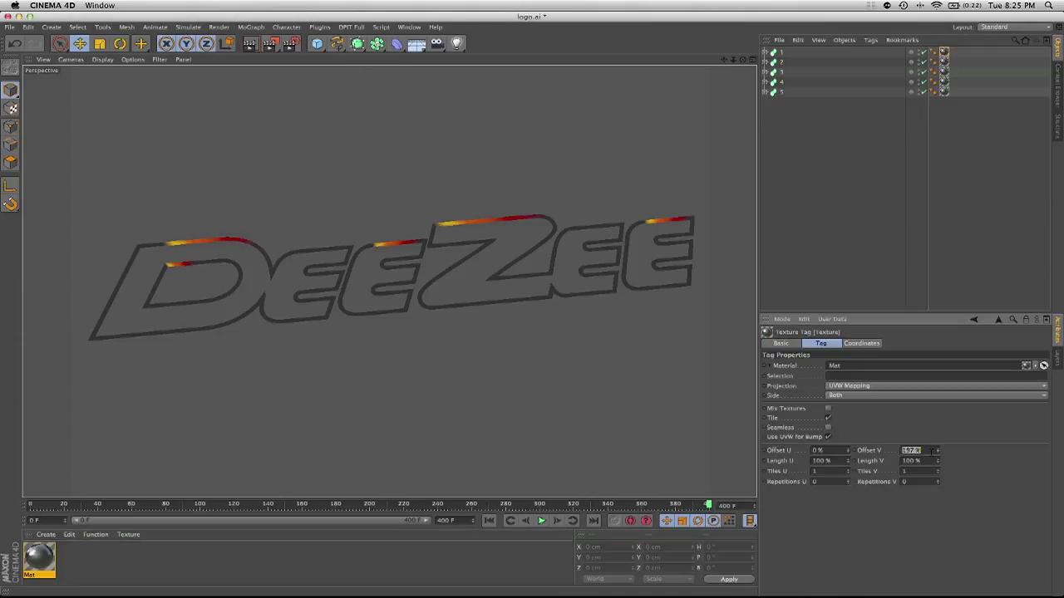
{"action": "type", "text": "0"}
{"action": "key", "text": "Return"}
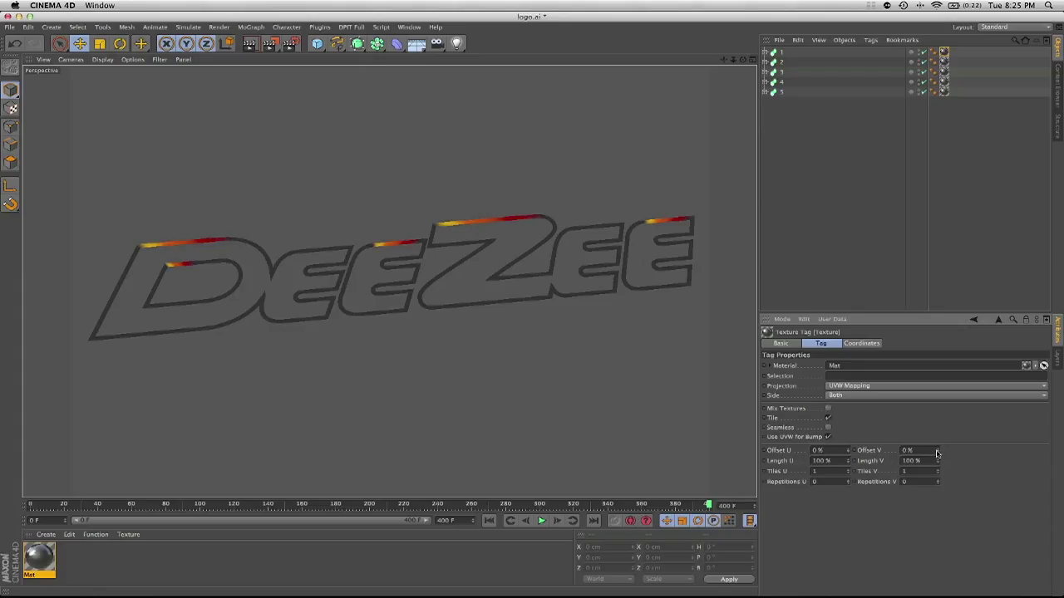
{"action": "left_click_drag", "start_coordinate": [936, 453], "coordinate": [936, 455]}
{"action": "left_click_drag", "start_coordinate": [937, 454], "coordinate": [937, 404]}
- Enable Stick UVs on sweep 1 and on sweeps 2 through 5, leaving no object selected
{"action": "left_click", "coordinate": [781, 52]}
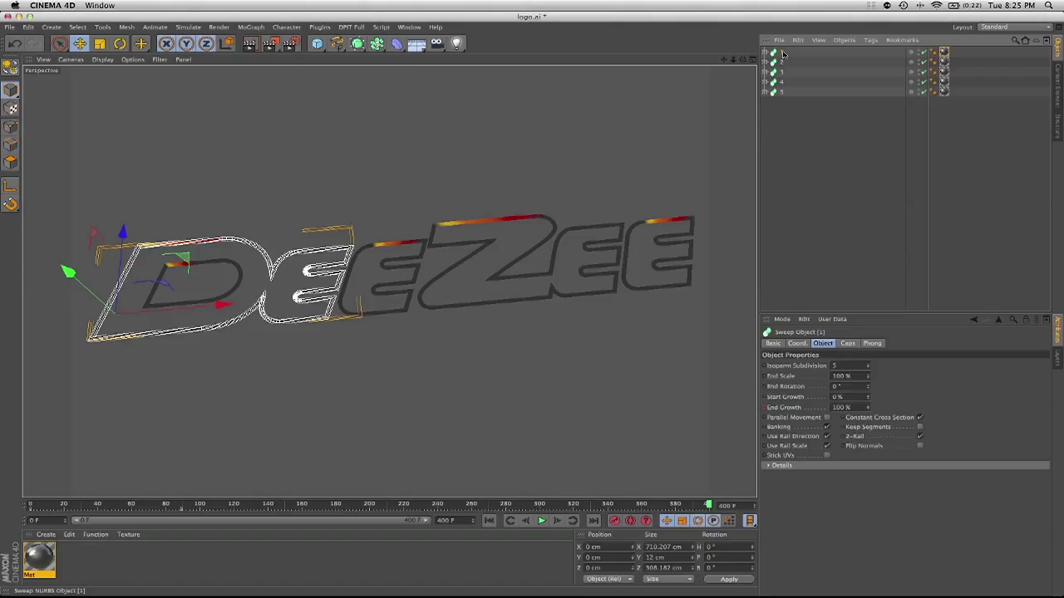
{"action": "left_click", "coordinate": [827, 456]}
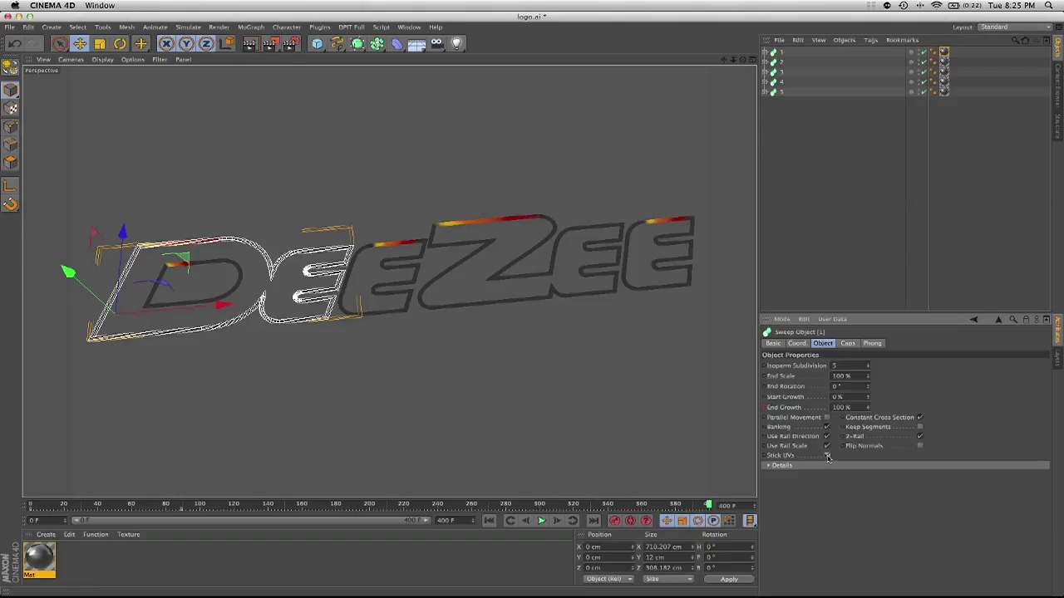
{"action": "left_click", "coordinate": [781, 62]}
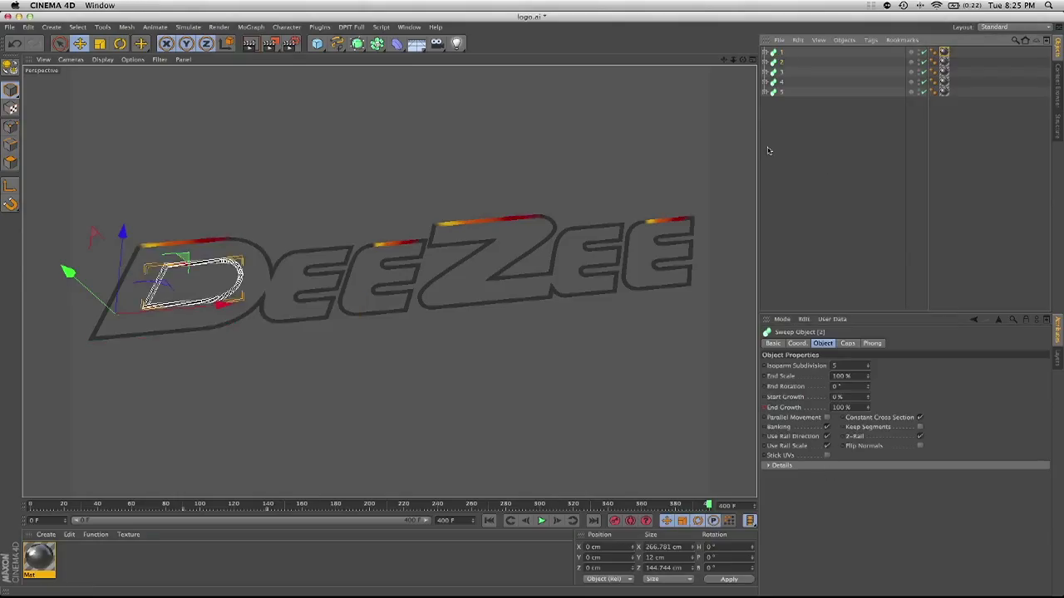
{"action": "left_click", "coordinate": [782, 92], "text": "shift"}
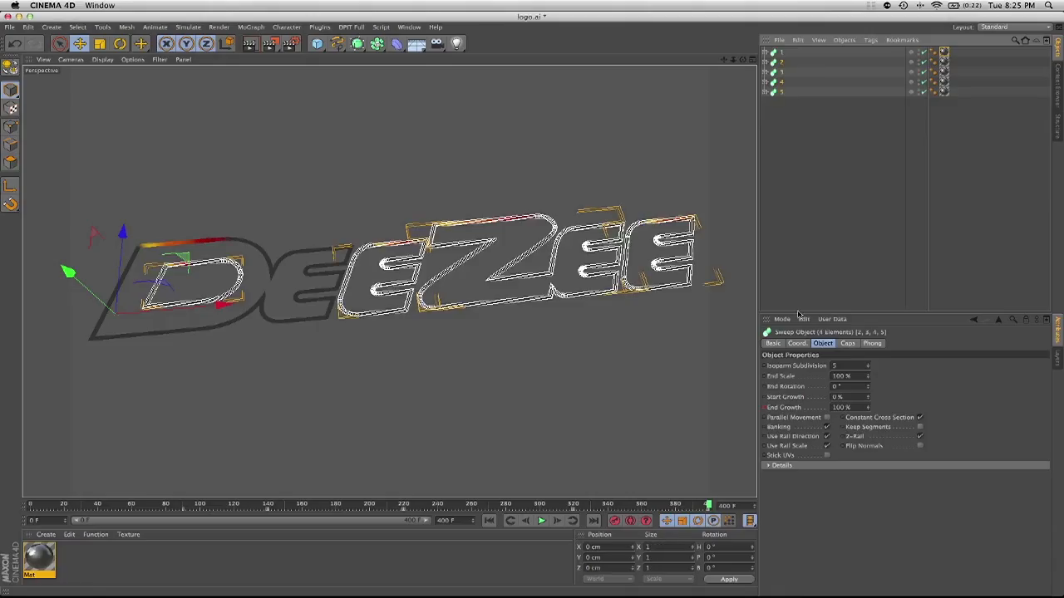
{"action": "left_click", "coordinate": [827, 457]}
{"action": "left_click", "coordinate": [831, 212]}
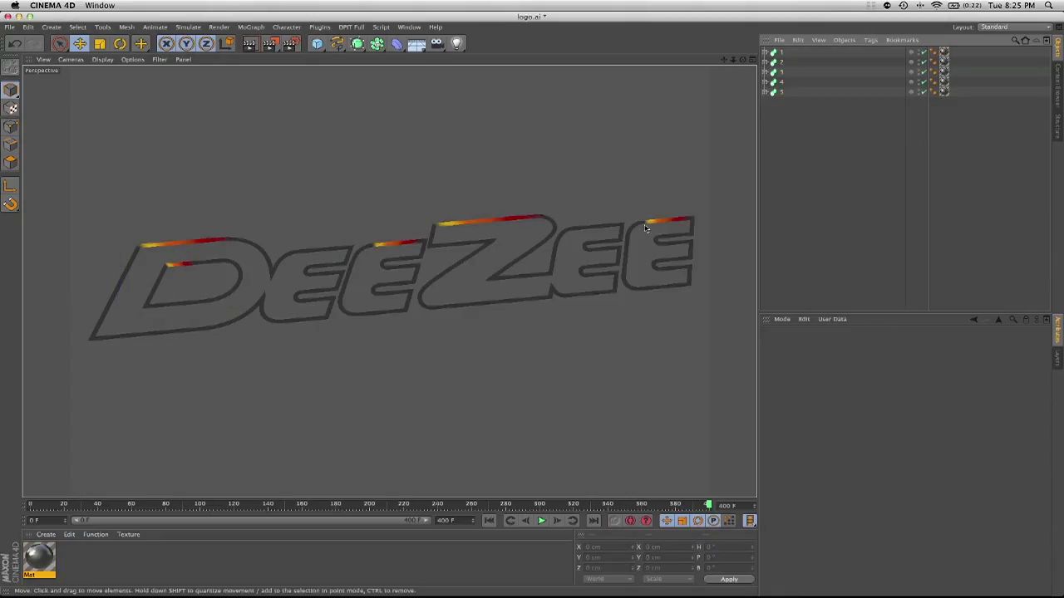
- Set the Offset V of sweep 1's texture tag to 100% and preview the early frames of the outline growing
{"action": "left_click", "coordinate": [943, 53]}
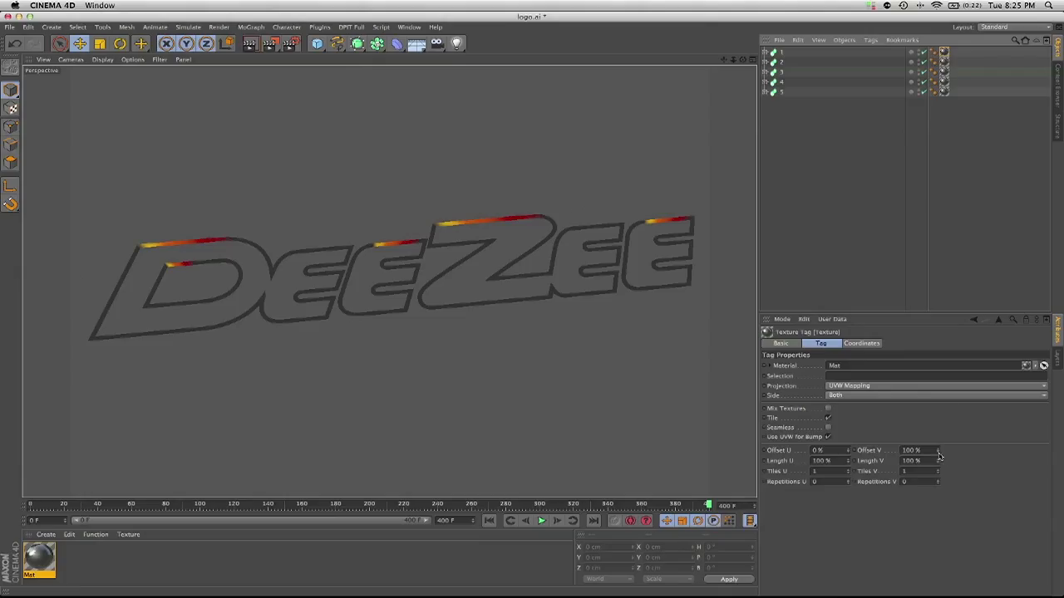
{"action": "mouse_move", "coordinate": [938, 451]}
{"action": "left_mouse_down"}
{"action": "mouse_move", "coordinate": [945, 424]}
{"action": "mouse_move", "coordinate": [939, 451]}
{"action": "left_mouse_up"}
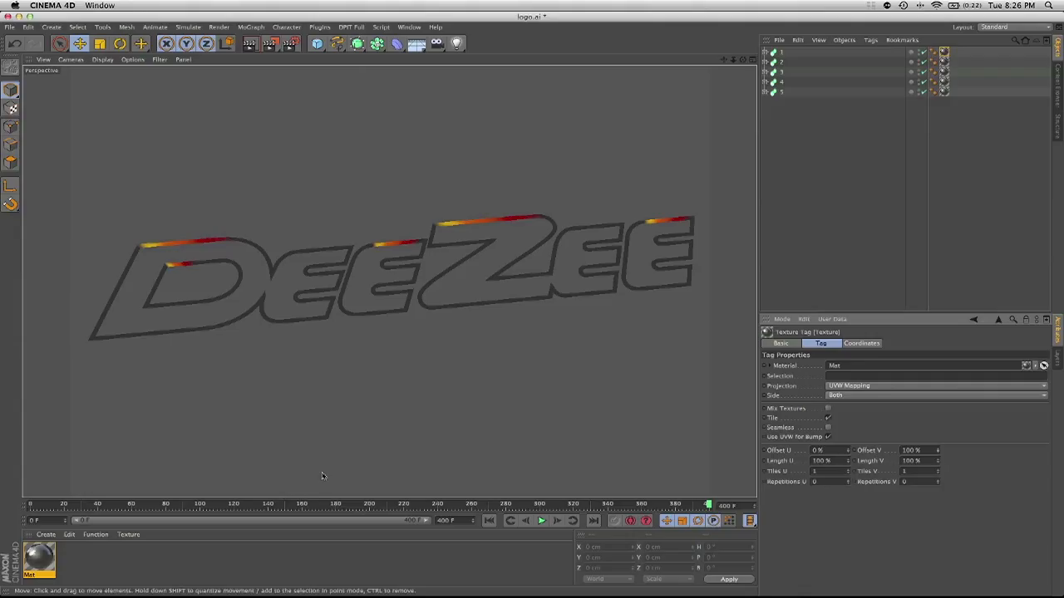
{"action": "left_click", "coordinate": [60, 505]}
{"action": "mouse_move", "coordinate": [59, 505]}
{"action": "left_mouse_down"}
{"action": "mouse_move", "coordinate": [30, 505]}
{"action": "mouse_move", "coordinate": [93, 504]}
{"action": "left_mouse_up"}
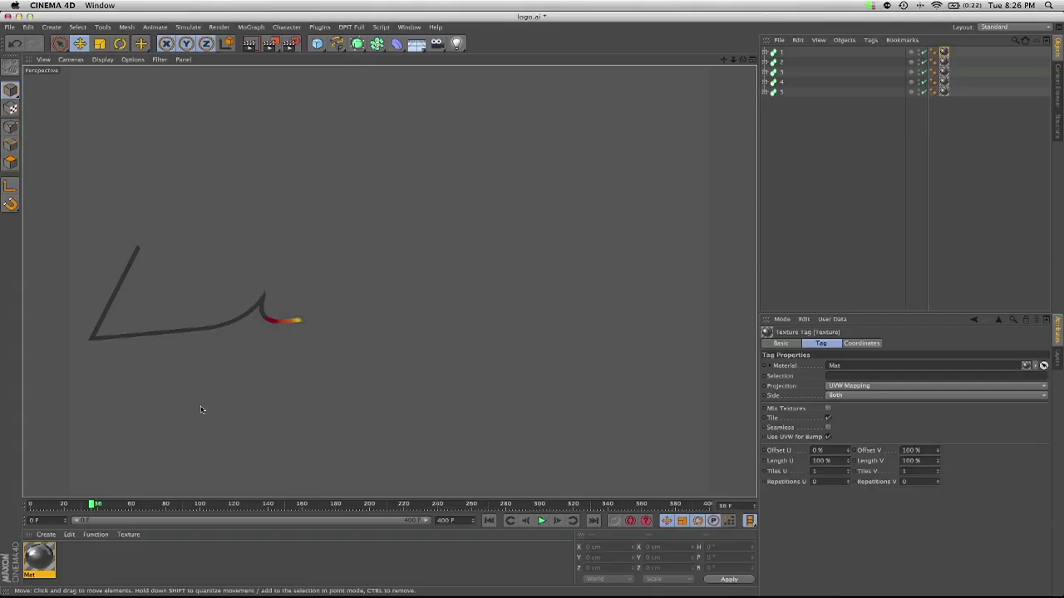
{"action": "left_click_drag", "start_coordinate": [93, 504], "coordinate": [103, 502]}
- Check sweep 1's Stick UVs option and scrub between frames 39 and 91 to examine how the gradient follows the growing outline
{"action": "left_click", "coordinate": [782, 52]}
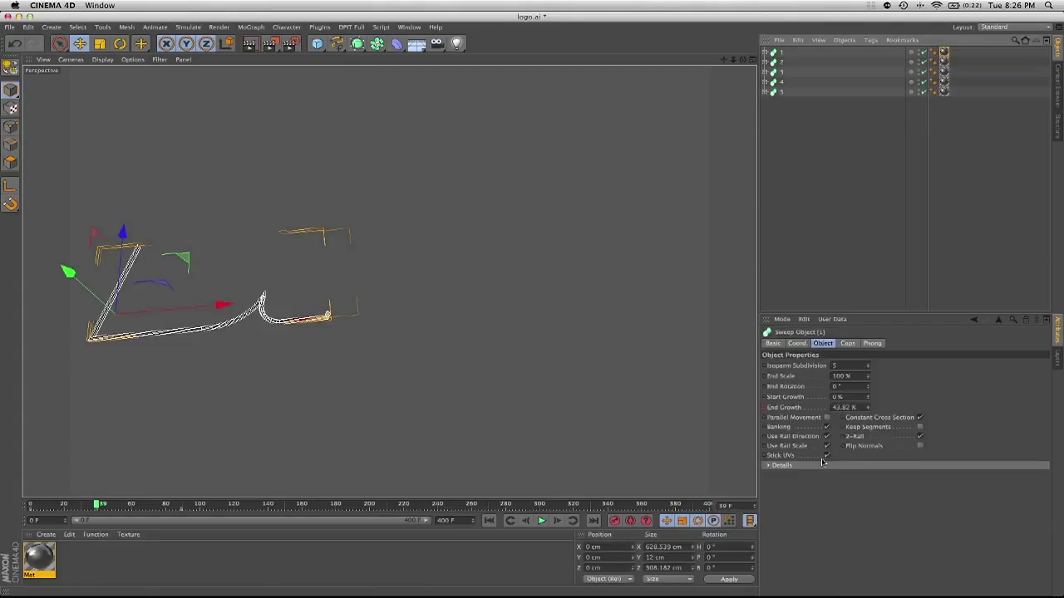
{"action": "left_click", "coordinate": [642, 215]}
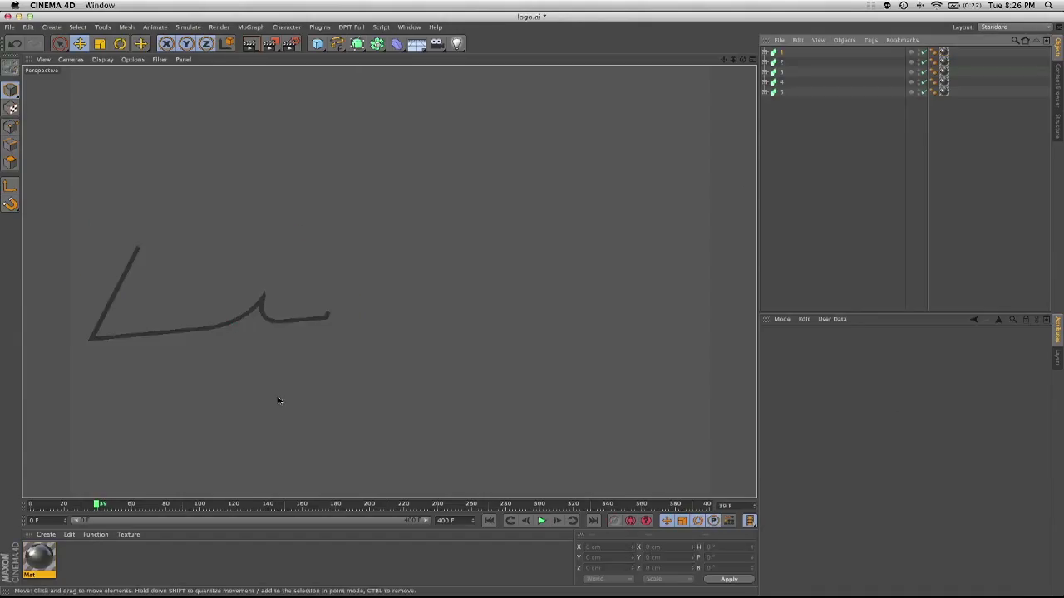
{"action": "left_click_drag", "start_coordinate": [98, 506], "coordinate": [188, 505]}
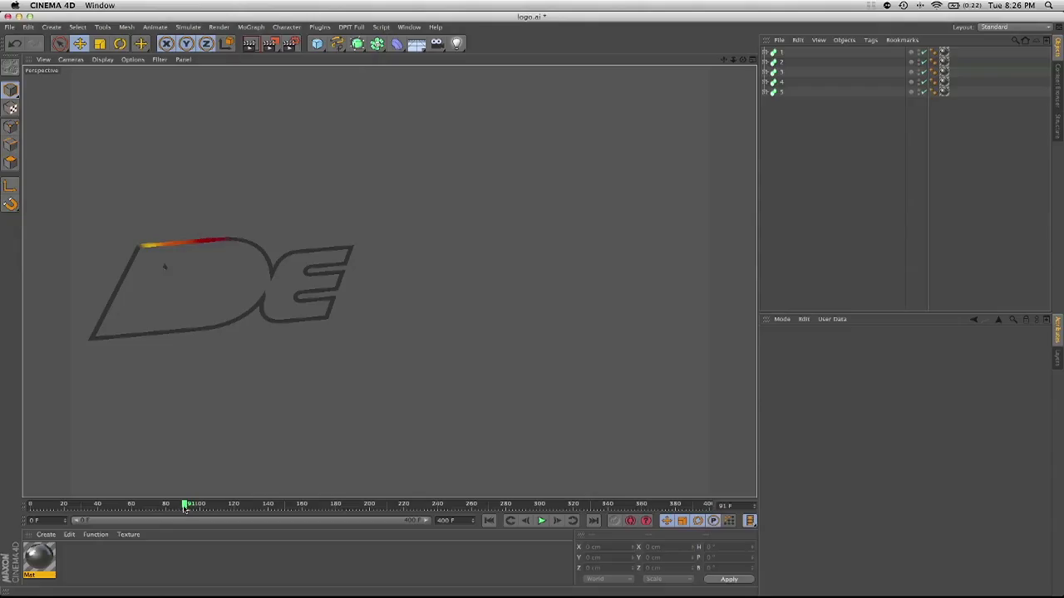
{"action": "left_click_drag", "start_coordinate": [186, 506], "coordinate": [181, 505]}
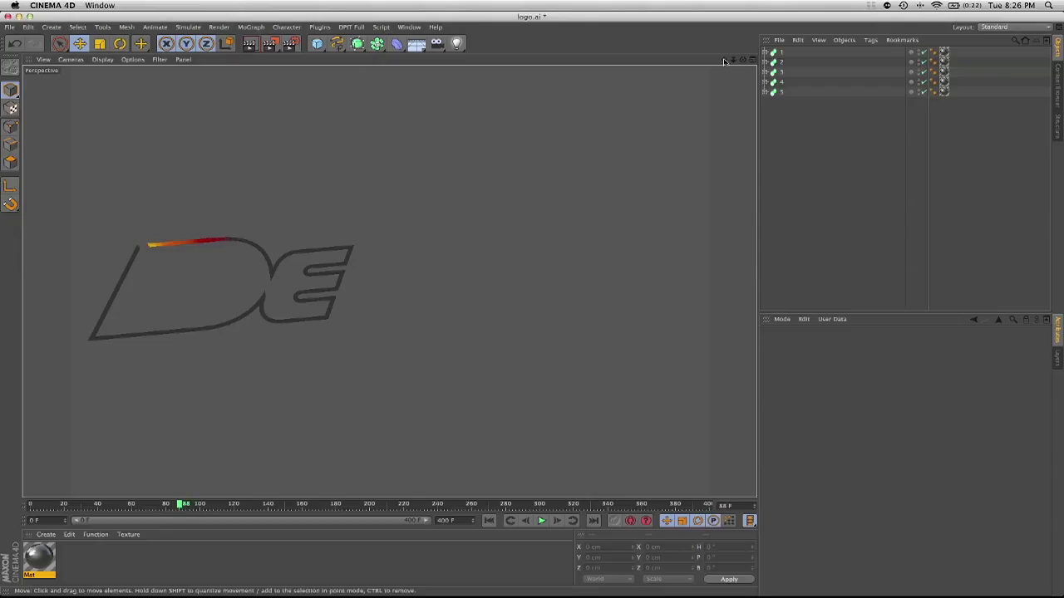
{"action": "left_click", "coordinate": [785, 53]}
{"action": "left_click", "coordinate": [827, 455]}
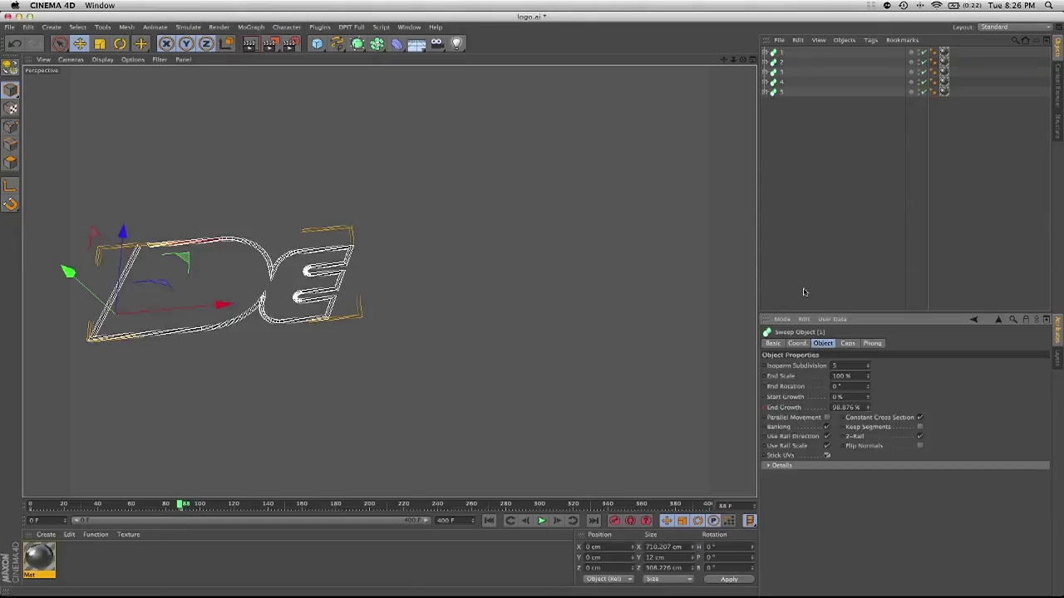
{"action": "left_click", "coordinate": [782, 53]}
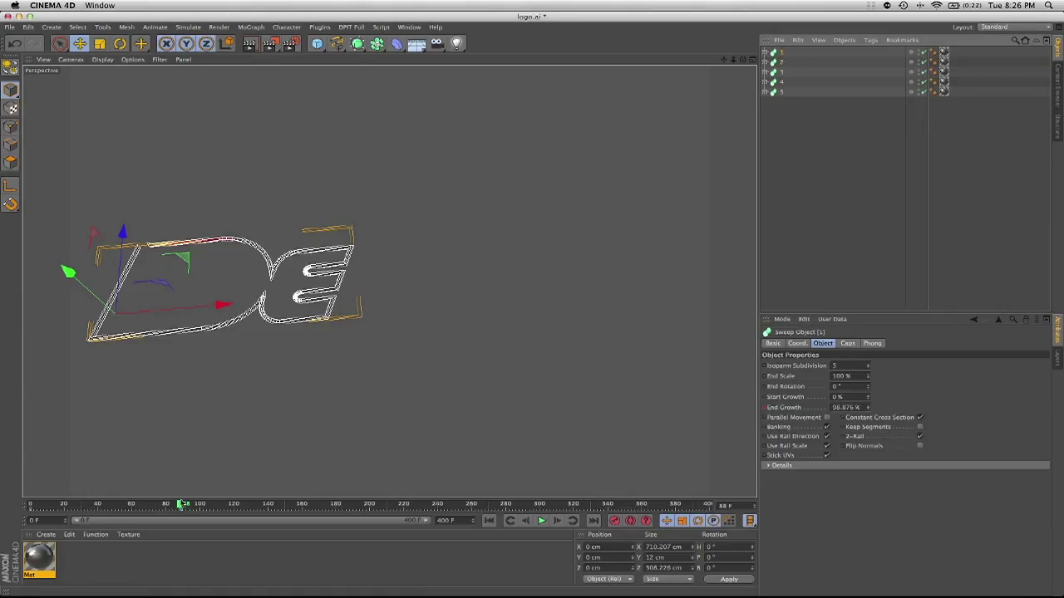
{"action": "left_click_drag", "start_coordinate": [181, 504], "coordinate": [165, 504]}
{"action": "left_click", "coordinate": [791, 176]}
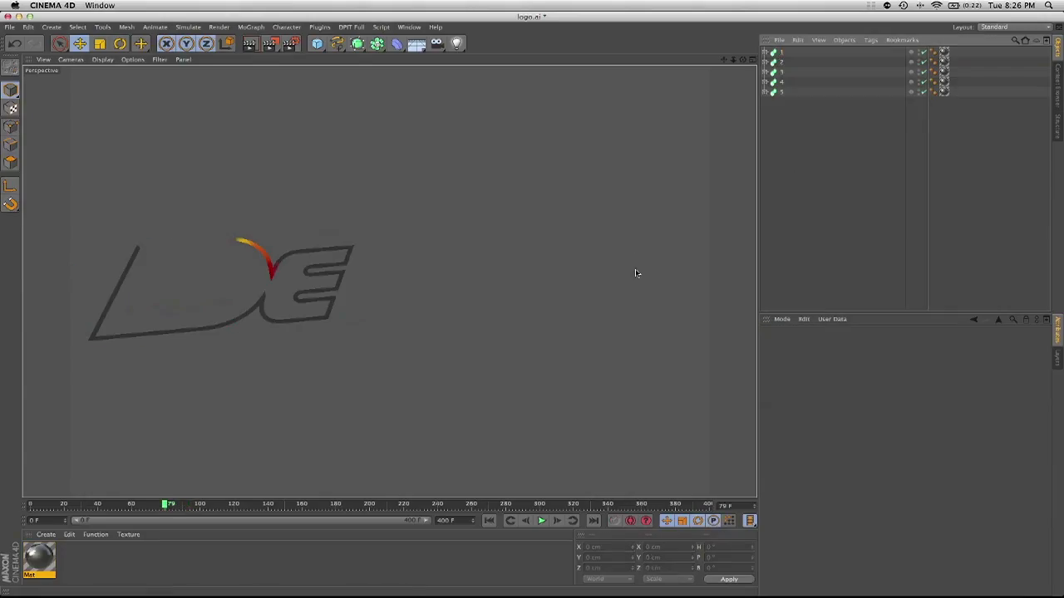
- Return to frame 0 and keyframe the Offset V of sweep 1's texture tag at 100%
{"action": "left_click", "coordinate": [168, 505]}
{"action": "left_click_drag", "start_coordinate": [169, 505], "coordinate": [30, 505]}
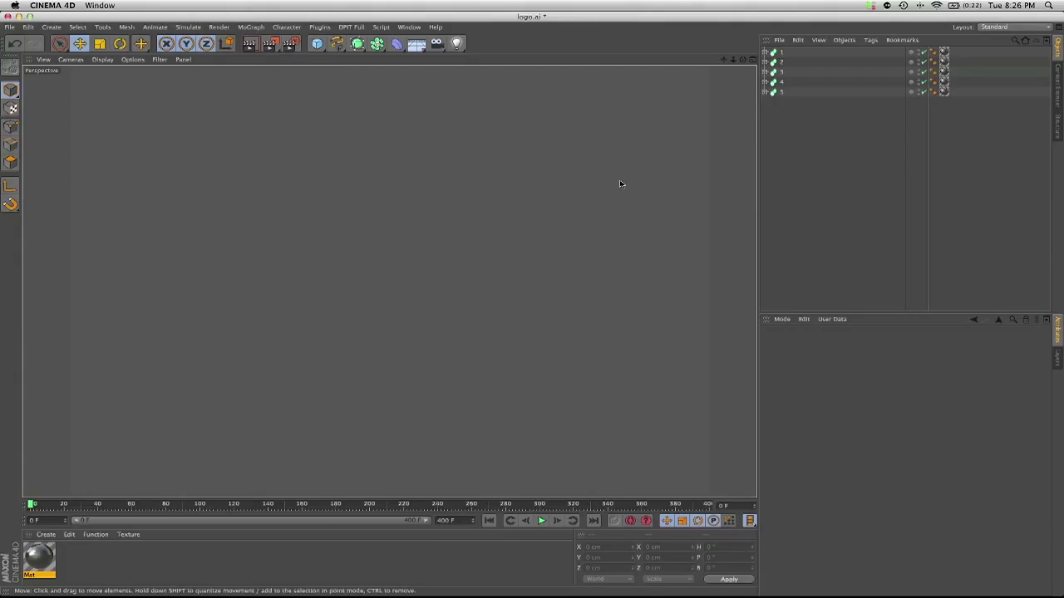
{"action": "left_click", "coordinate": [779, 53]}
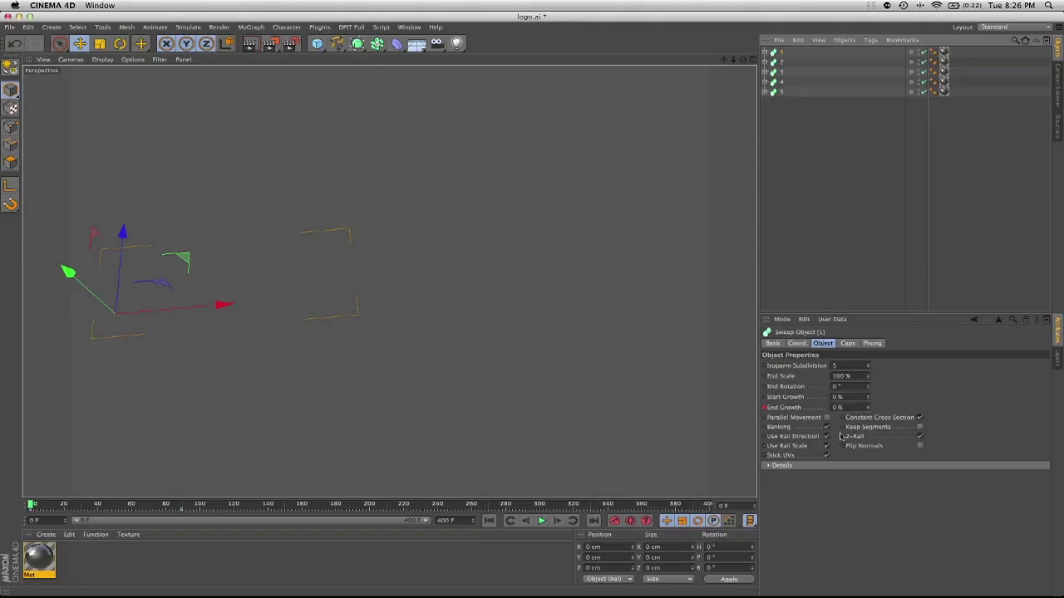
{"action": "left_click", "coordinate": [944, 53]}
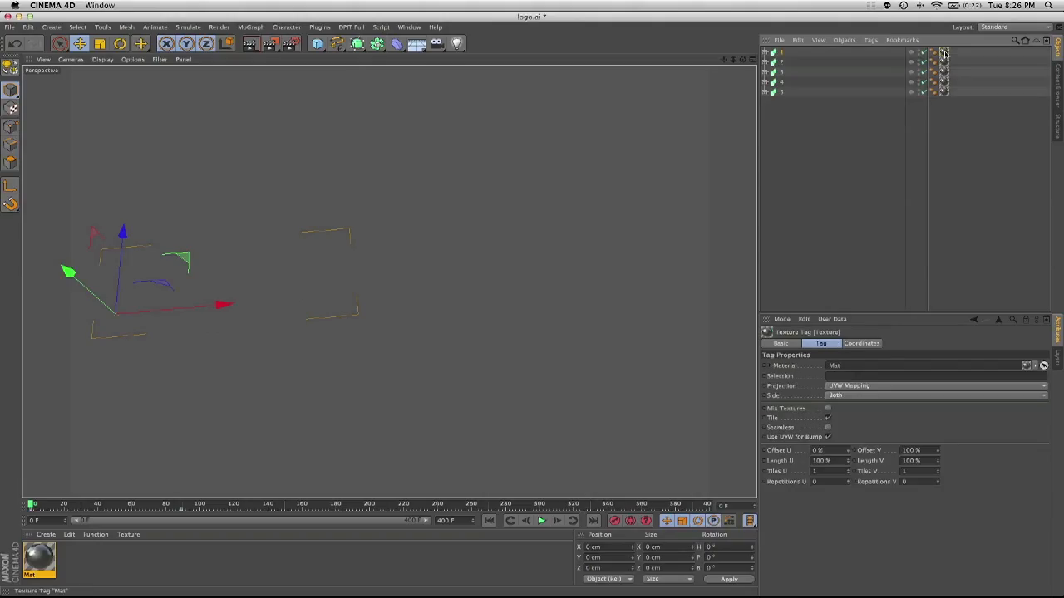
{"action": "left_click", "coordinate": [857, 451]}
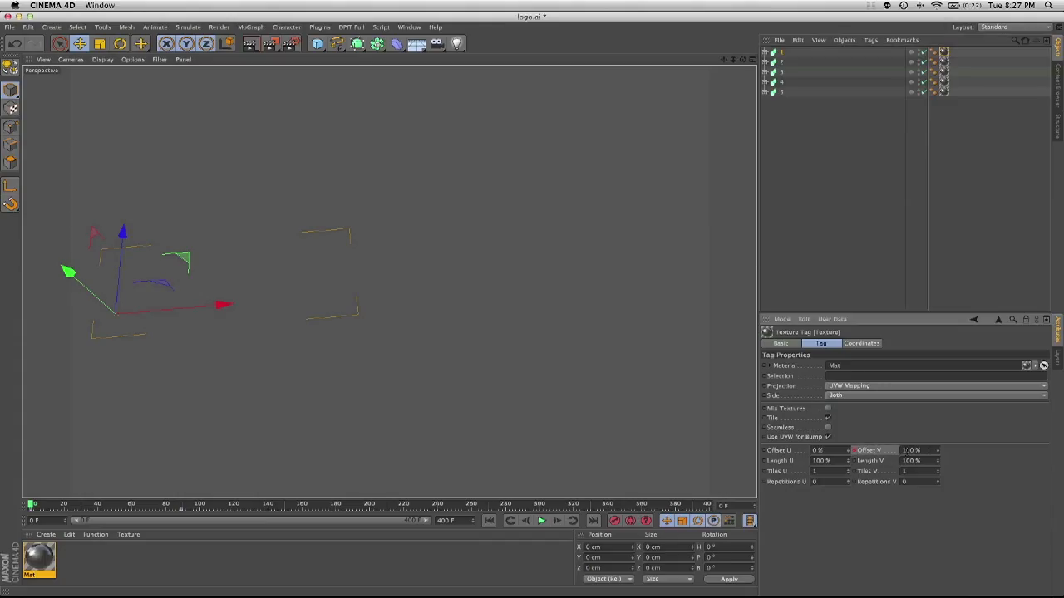
- Go to frame 89 and keyframe the Offset V of sweep 1's texture tag at 100%
{"action": "left_click", "coordinate": [33, 505]}
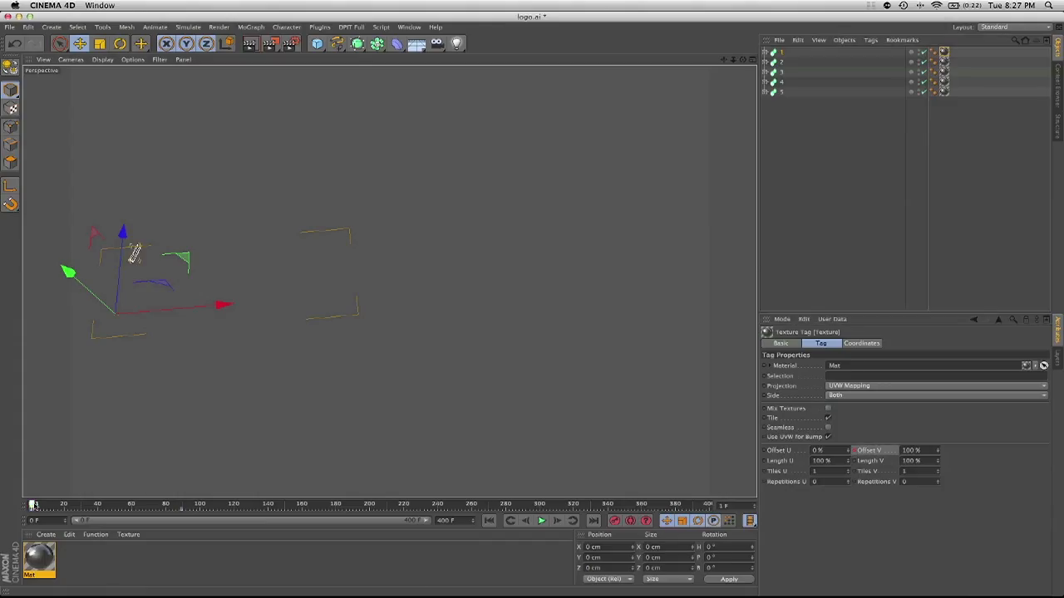
{"action": "left_click_drag", "start_coordinate": [34, 504], "coordinate": [183, 511]}
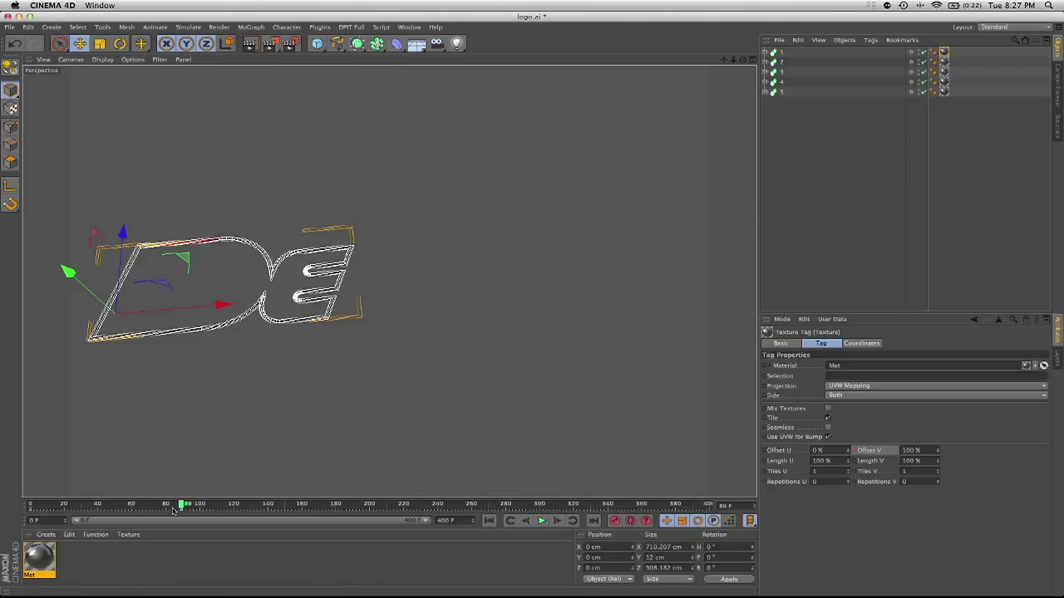
{"action": "left_click", "coordinate": [814, 125]}
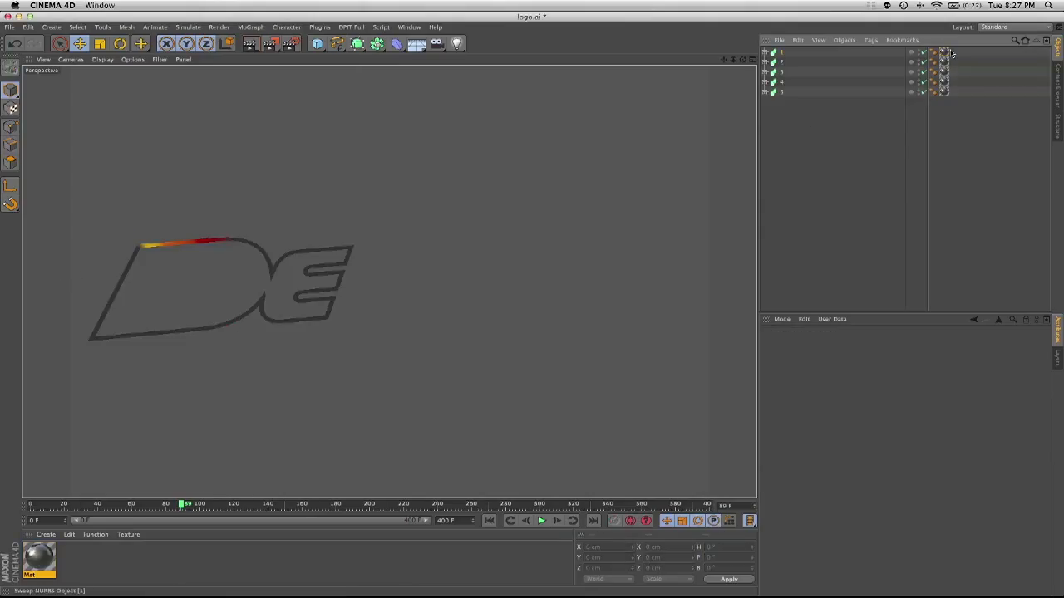
{"action": "left_click", "coordinate": [945, 53]}
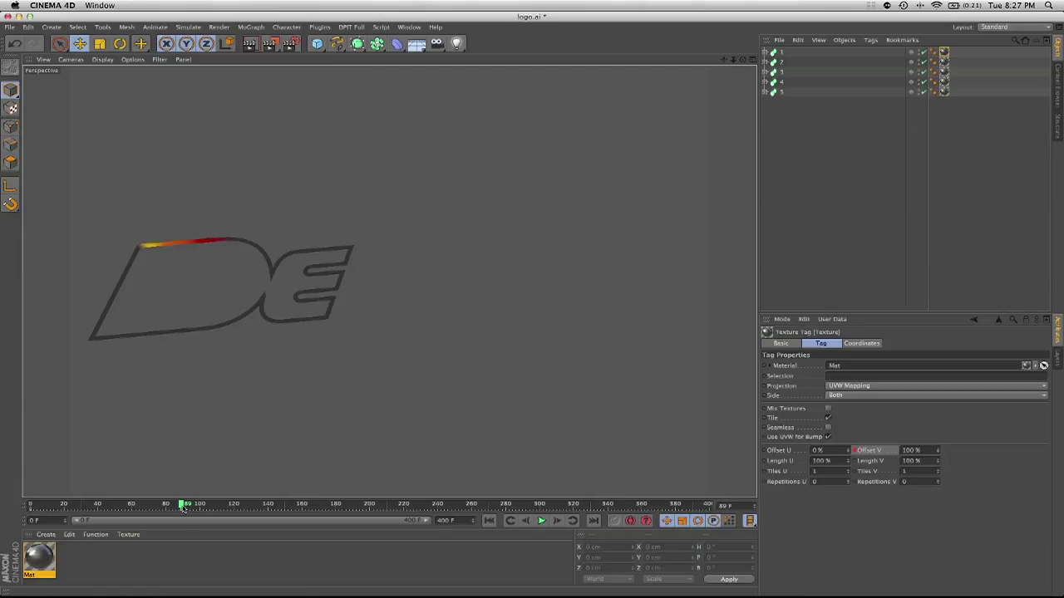
- Try keyframing the Offset V of sweep 1's texture tag at 0% on frame 0
{"action": "left_click_drag", "start_coordinate": [184, 509], "coordinate": [30, 512]}
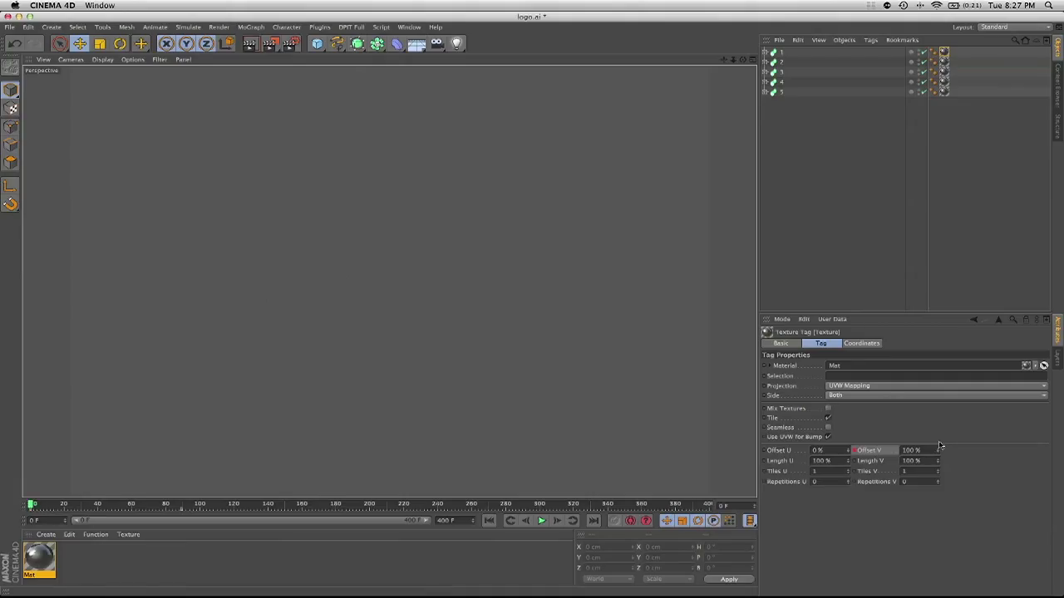
{"action": "left_click", "coordinate": [912, 450]}
{"action": "type", "text": "0"}
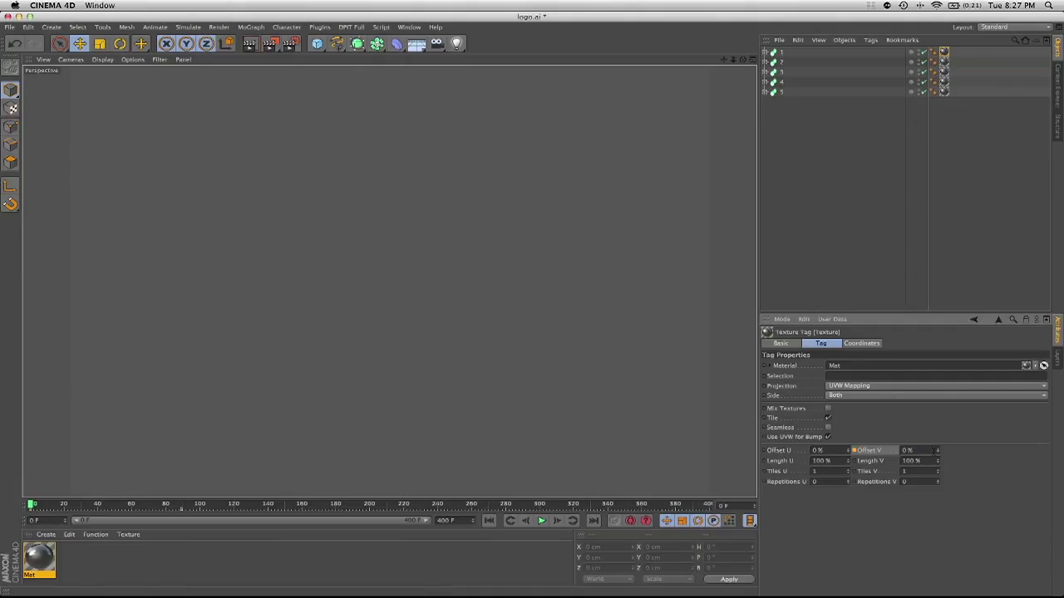
{"action": "left_click", "coordinate": [853, 450], "text": "ctrl"}
- At frame 89, try an Offset V of 117% on sweep 1's texture tag and restore it to 100%
{"action": "left_click_drag", "start_coordinate": [32, 505], "coordinate": [183, 517]}
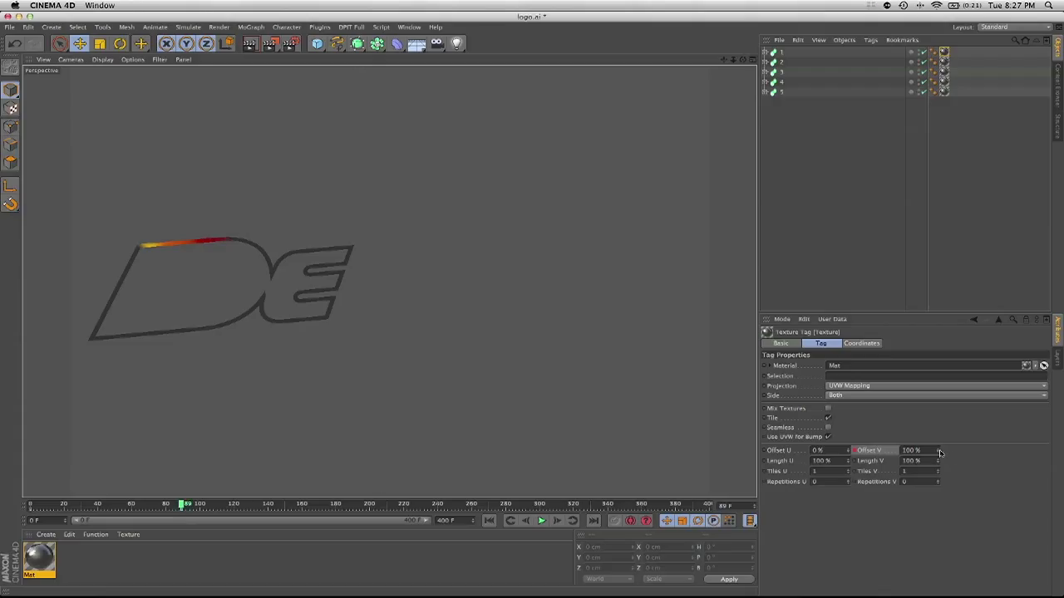
{"action": "left_click_drag", "start_coordinate": [937, 450], "coordinate": [950, 446]}
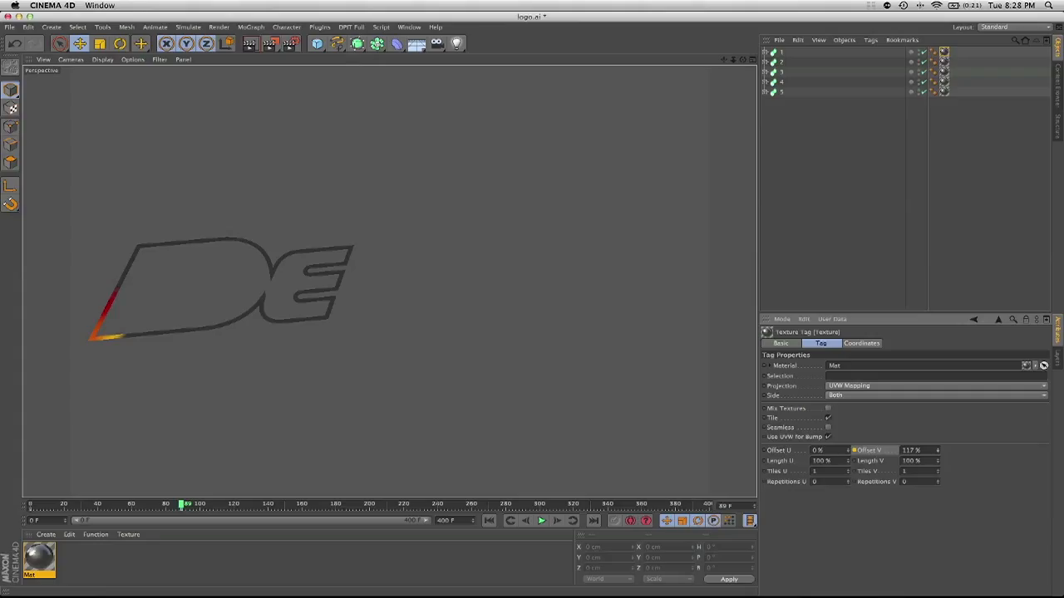
{"action": "double_click", "coordinate": [918, 451]}
{"action": "type", "text": "100"}
{"action": "key", "text": "Return"}
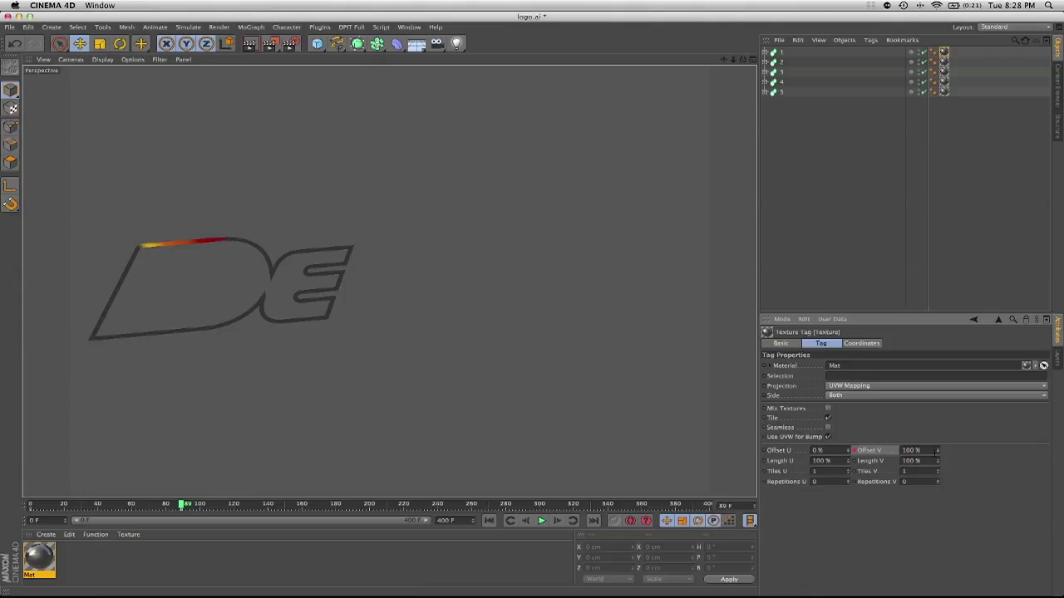
- Keyframe sweep 1's Offset V at 100% on frame 0 and scrub through frame 90 to review the gradient on the outline
{"action": "left_click_drag", "start_coordinate": [183, 504], "coordinate": [32, 504]}
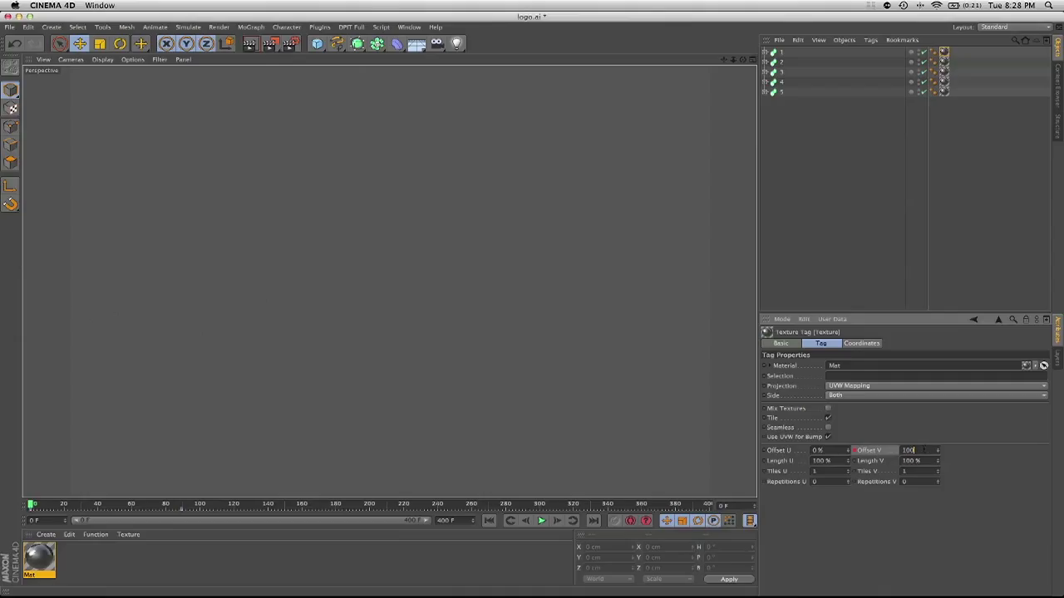
{"action": "key", "text": "Return"}
{"action": "left_click", "coordinate": [854, 450], "text": "ctrl"}
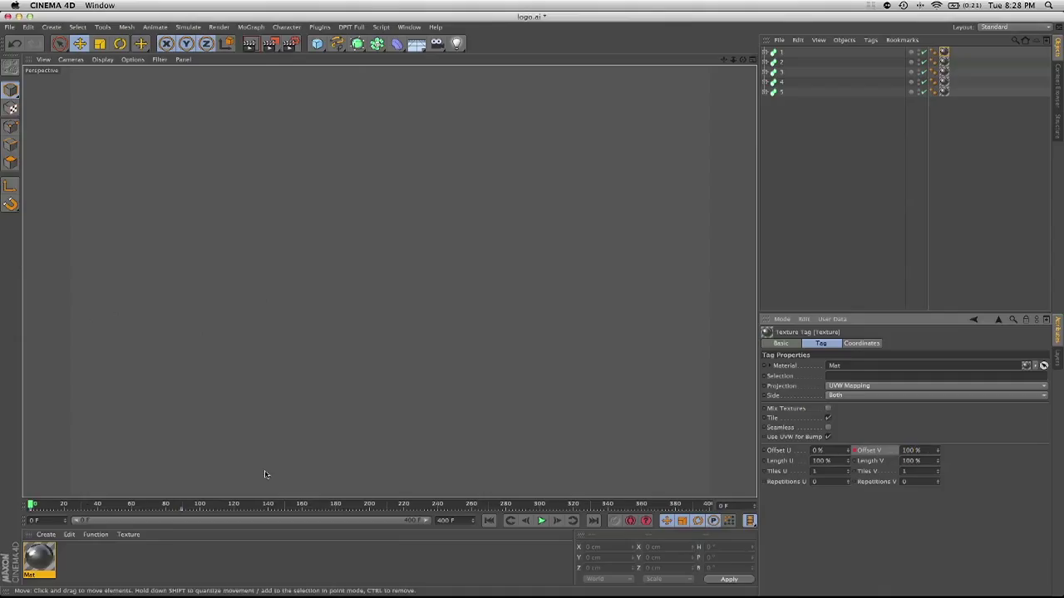
{"action": "left_click_drag", "start_coordinate": [31, 506], "coordinate": [183, 504]}
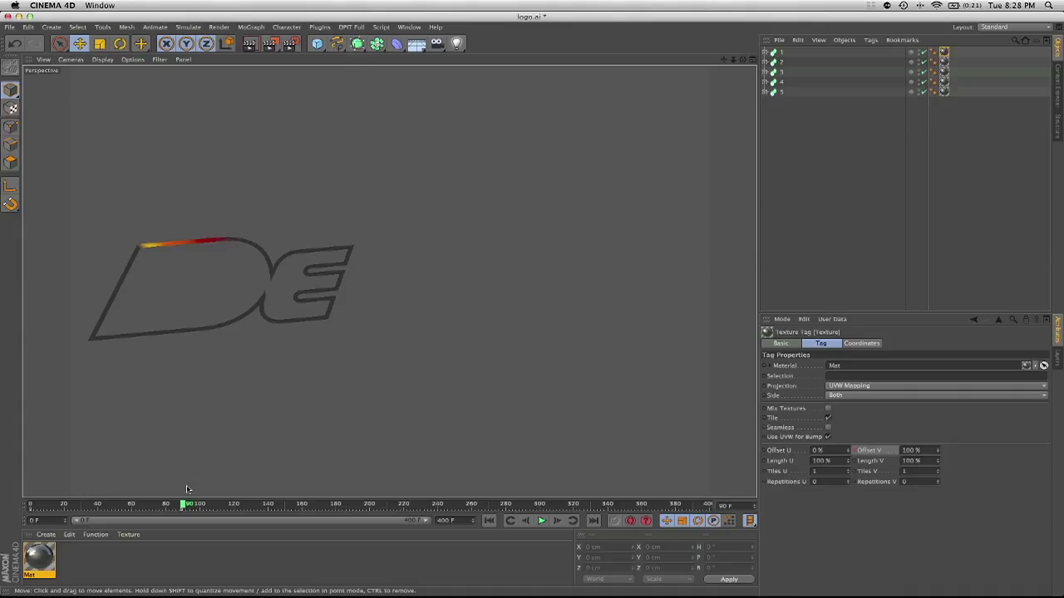
{"action": "left_click_drag", "start_coordinate": [185, 505], "coordinate": [40, 504]}
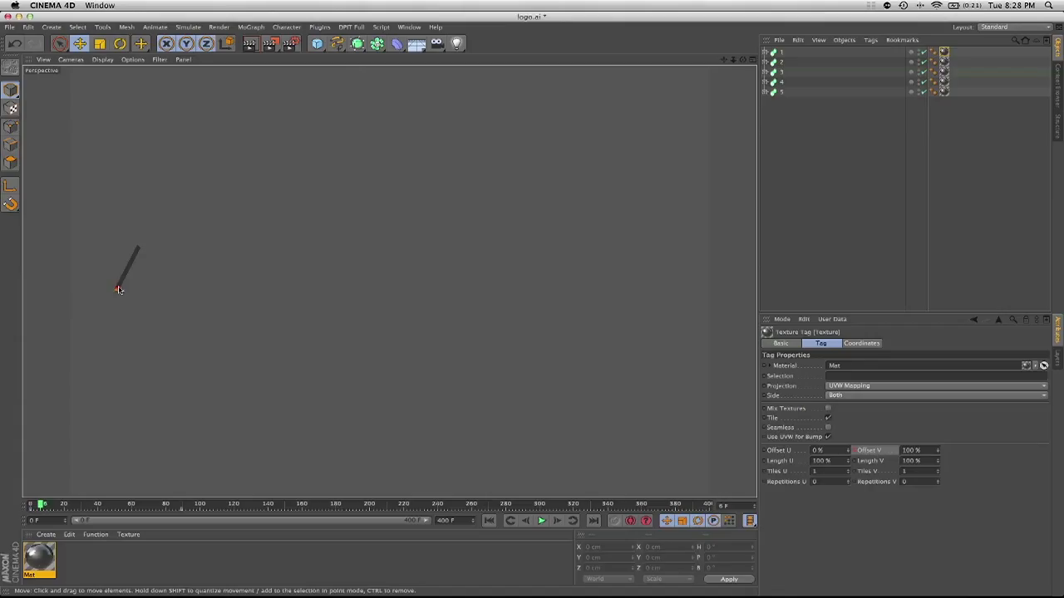
{"action": "left_click_drag", "start_coordinate": [41, 504], "coordinate": [181, 505]}
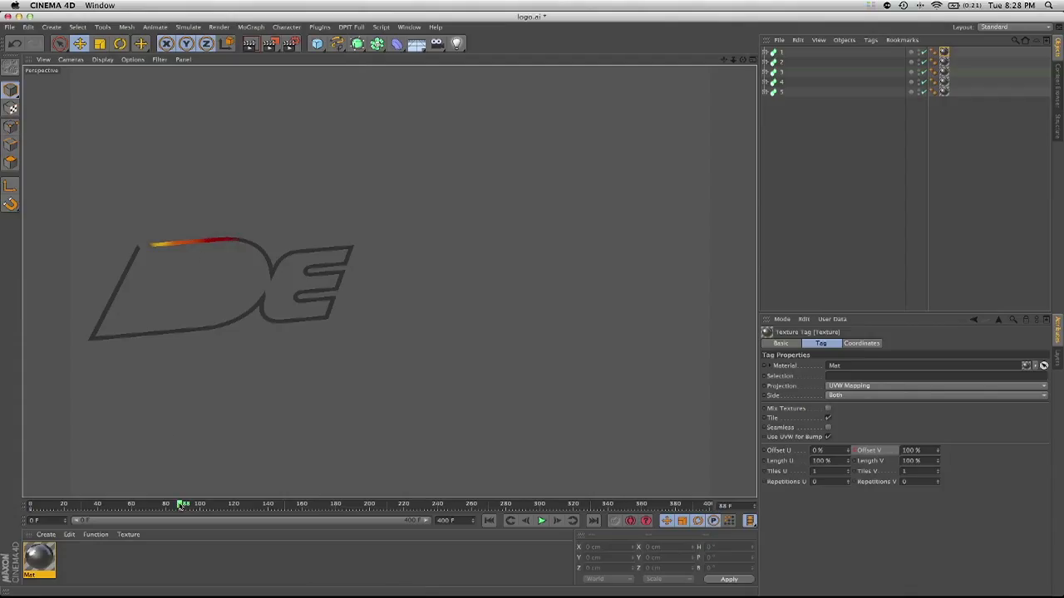
{"action": "left_click_drag", "start_coordinate": [181, 505], "coordinate": [182, 505]}
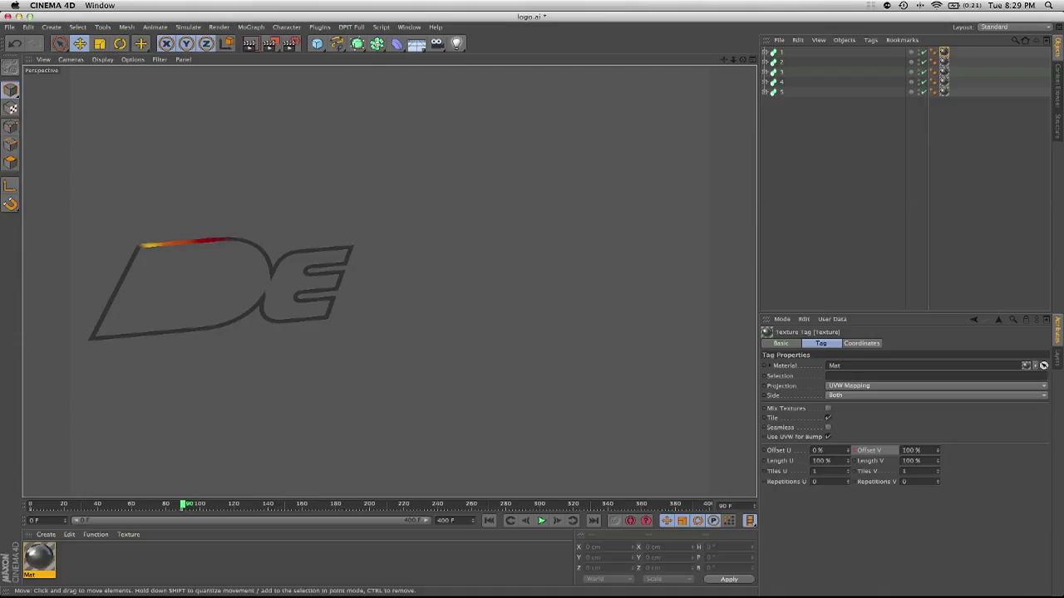
- Set the Offset V of sweep 2's texture tag to 100% and keyframe it on frame 90
{"action": "left_click", "coordinate": [944, 61]}
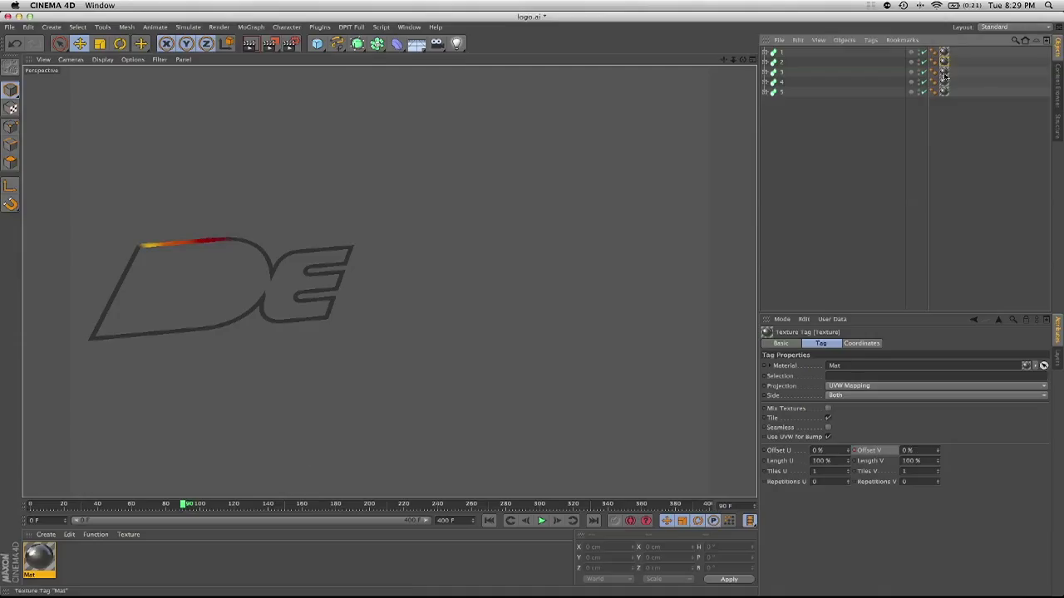
{"action": "left_click", "coordinate": [913, 449]}
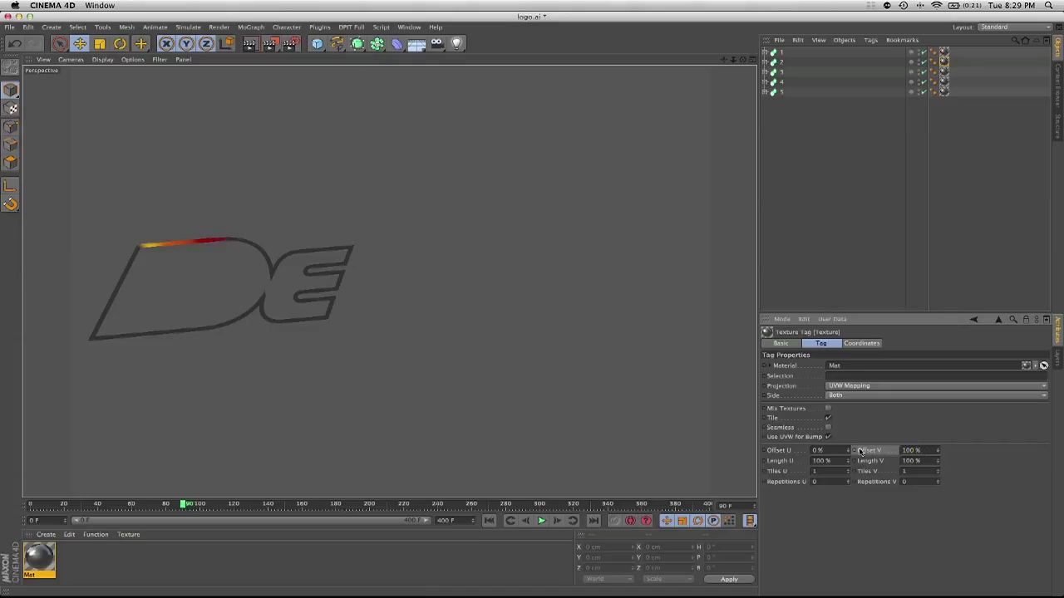
{"action": "left_click", "coordinate": [854, 450], "text": "ctrl"}
- Go to frame 140 and keyframe the Offset V of sweep 3's texture tag at 100%
{"action": "left_click_drag", "start_coordinate": [183, 505], "coordinate": [268, 511]}
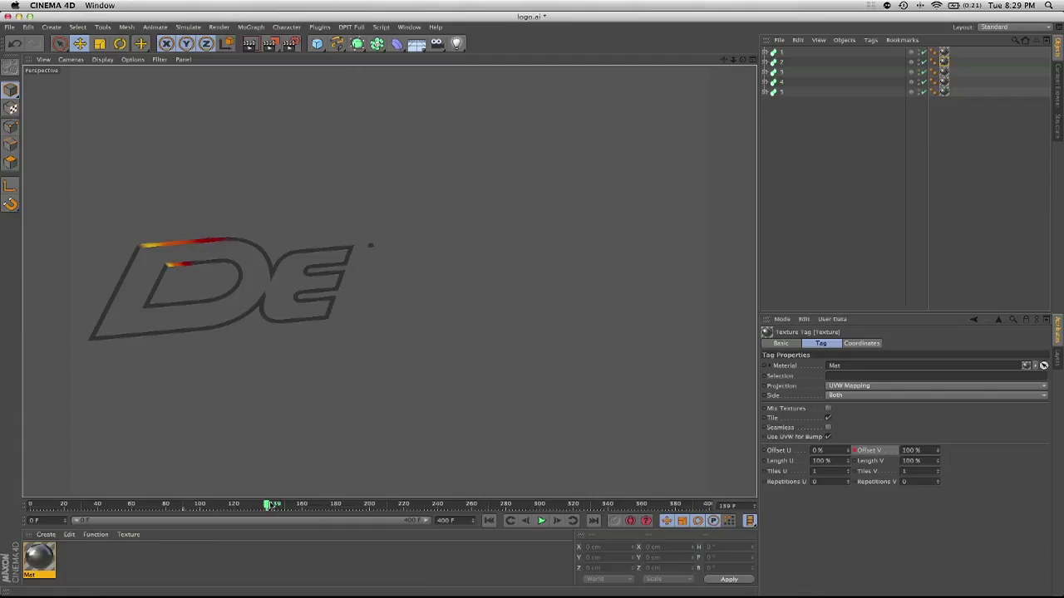
{"action": "mouse_move", "coordinate": [243, 506]}
{"action": "left_mouse_down"}
{"action": "mouse_move", "coordinate": [281, 508]}
{"action": "mouse_move", "coordinate": [269, 508]}
{"action": "left_mouse_up"}
{"action": "left_click", "coordinate": [948, 73]}
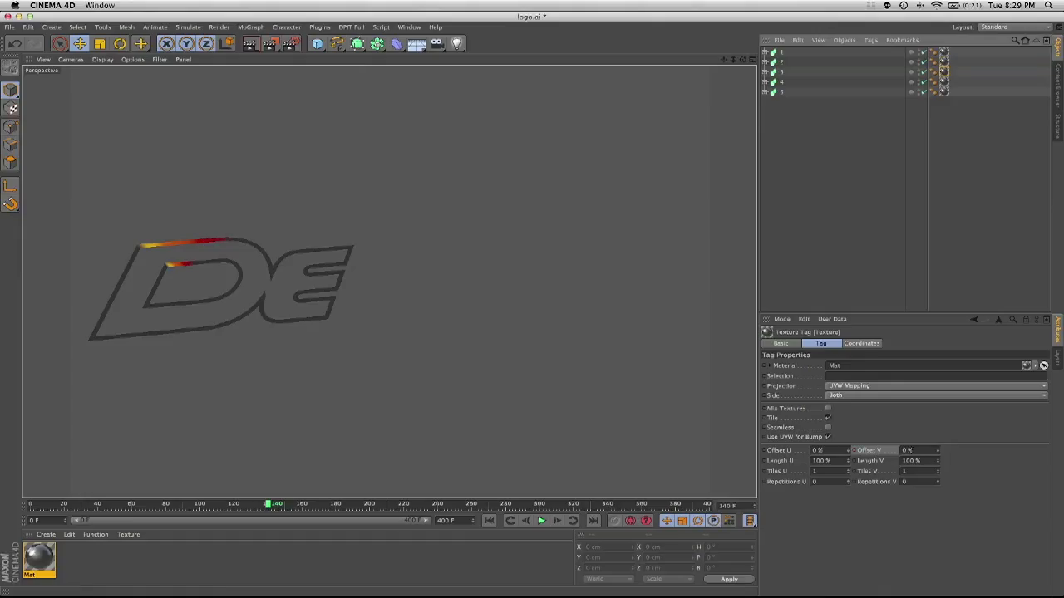
{"action": "left_click", "coordinate": [908, 449]}
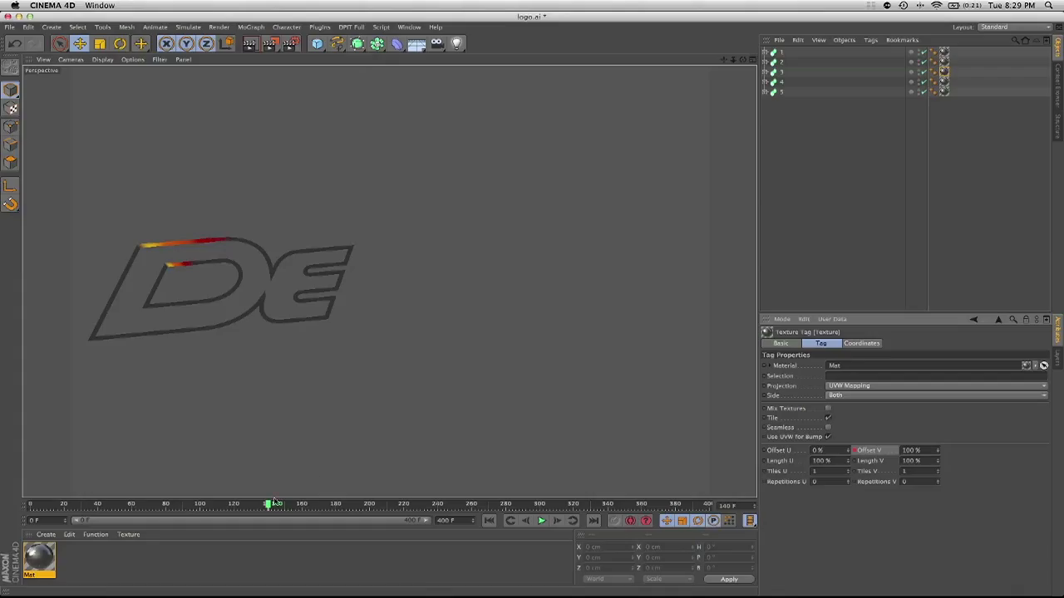
- Go to frame 220 and keyframe the Offset V of sweep 4's texture tag at 100%
{"action": "left_click_drag", "start_coordinate": [268, 505], "coordinate": [405, 512]}
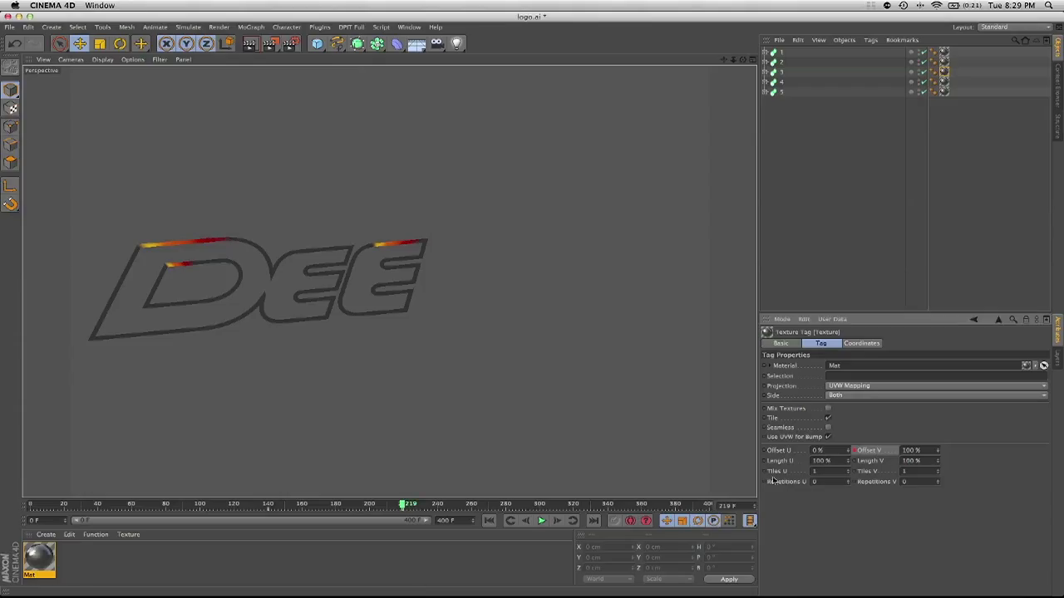
{"action": "mouse_move", "coordinate": [405, 506]}
{"action": "left_mouse_down"}
{"action": "mouse_move", "coordinate": [310, 507]}
{"action": "mouse_move", "coordinate": [403, 506]}
{"action": "left_mouse_up"}
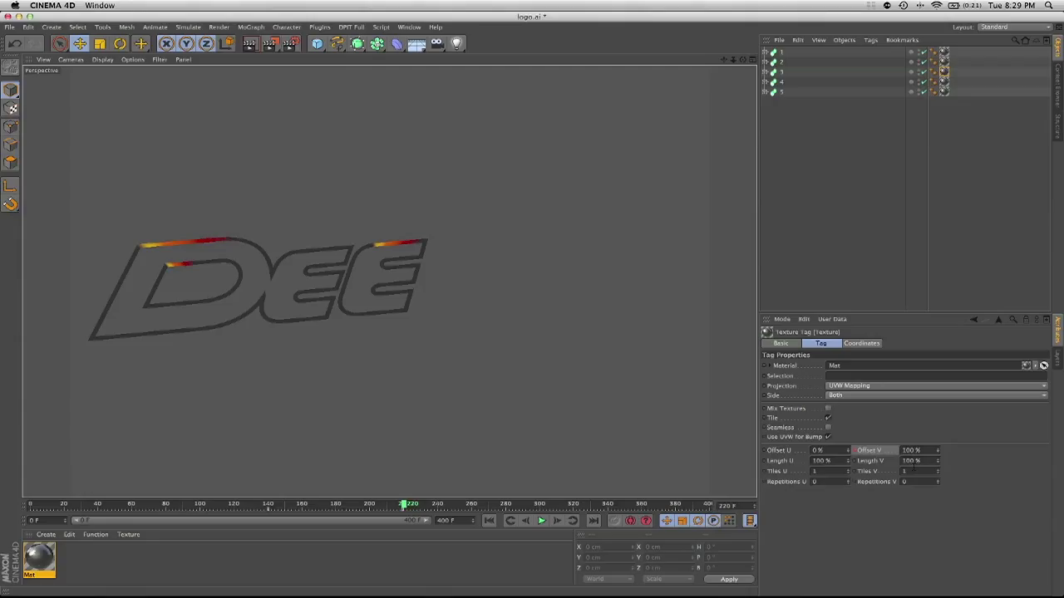
{"action": "left_click", "coordinate": [944, 83]}
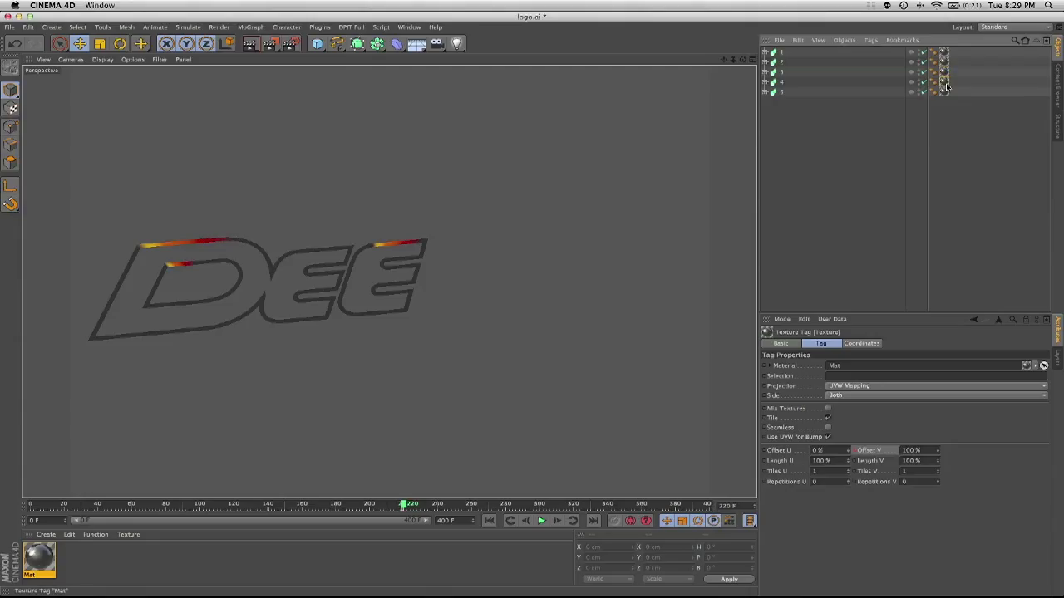
{"action": "double_click", "coordinate": [930, 451]}
{"action": "type", "text": "100"}
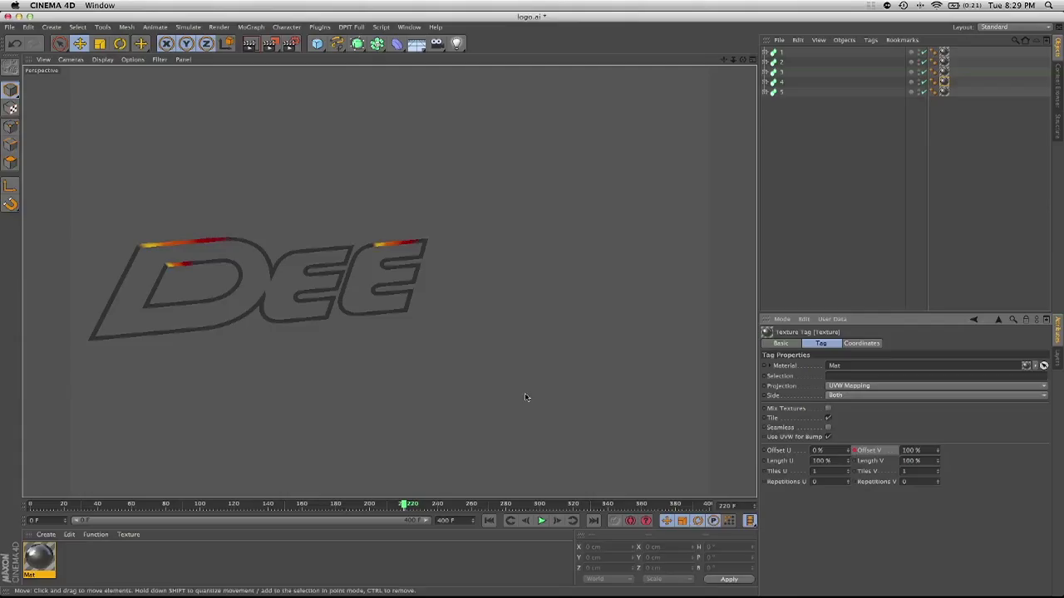
- Keyframe sweep 4's Offset V on frame 319, scrub ahead to frame 377 to check the outlines, and return to frame 320
{"action": "left_click_drag", "start_coordinate": [404, 504], "coordinate": [574, 505]}
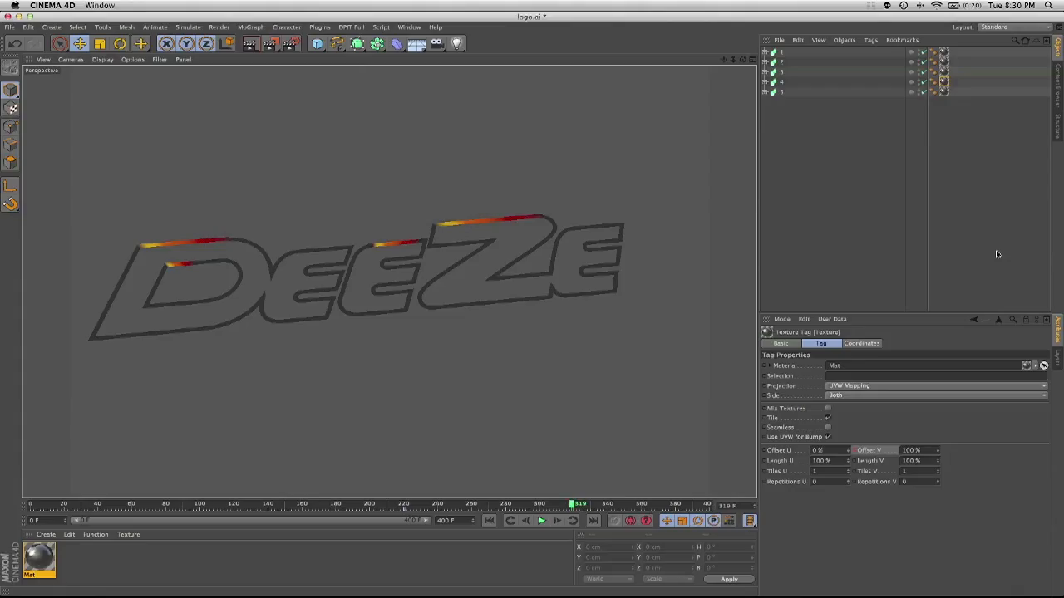
{"action": "left_click", "coordinate": [851, 450], "text": "ctrl"}
{"action": "mouse_move", "coordinate": [572, 505]}
{"action": "left_mouse_down"}
{"action": "mouse_move", "coordinate": [703, 507]}
{"action": "mouse_move", "coordinate": [621, 508]}
{"action": "mouse_move", "coordinate": [671, 507]}
{"action": "left_mouse_up"}
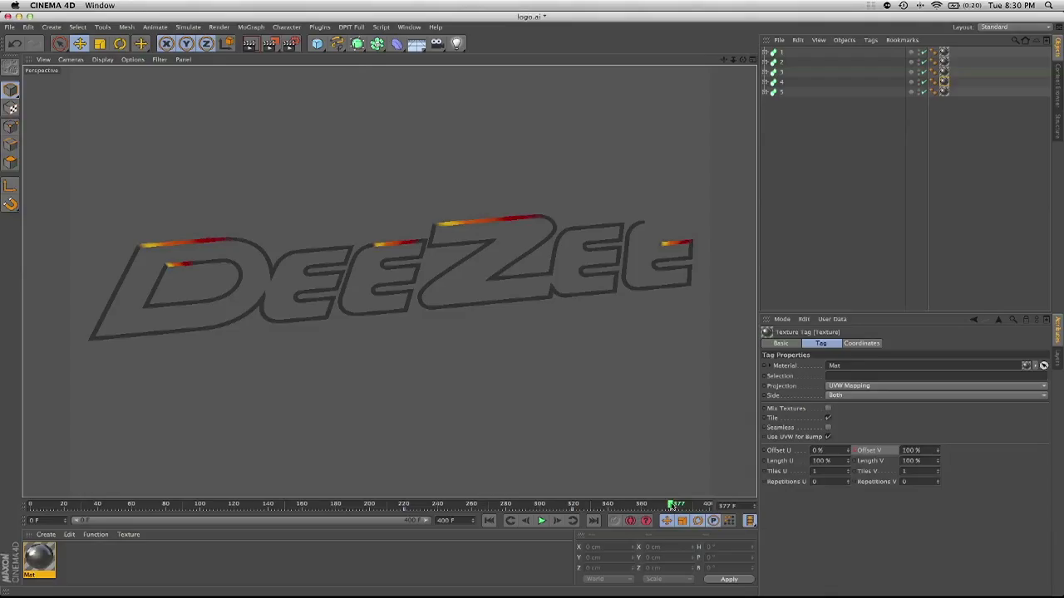
{"action": "left_click_drag", "start_coordinate": [672, 506], "coordinate": [574, 510]}
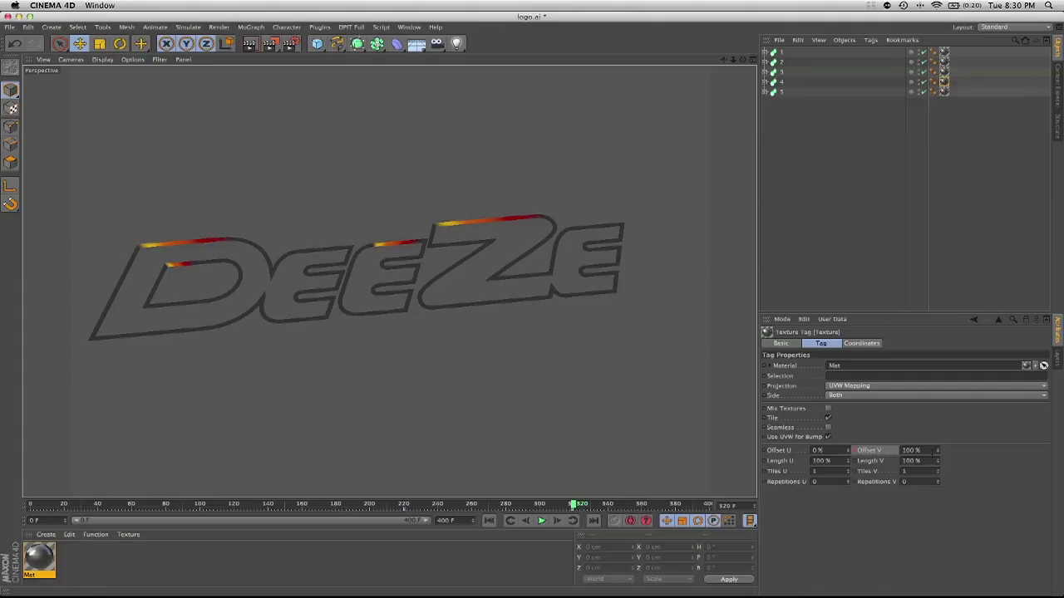
- Keyframe the Offset V of sweep 5's texture tag at 0% on frame 320 and 100% on frame 400, and return to frame 320
{"action": "left_click", "coordinate": [944, 92]}
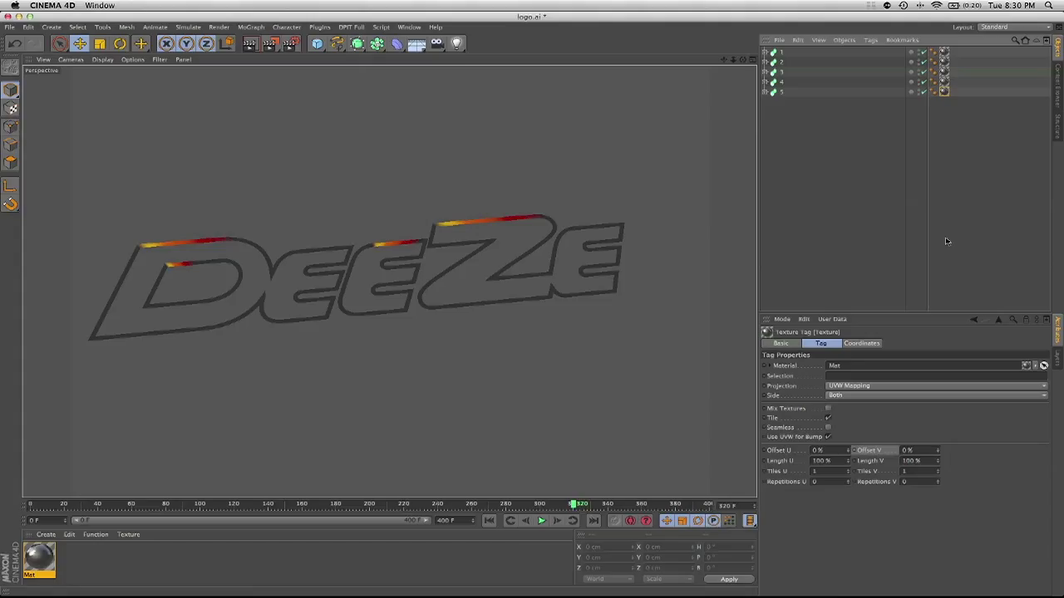
{"action": "left_click", "coordinate": [857, 453]}
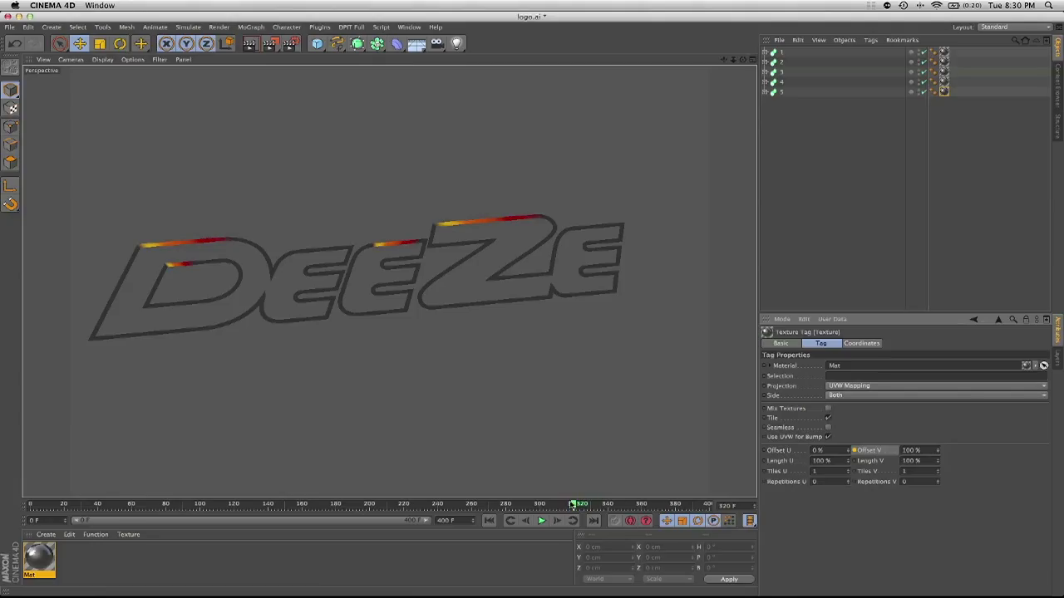
{"action": "left_click_drag", "start_coordinate": [572, 505], "coordinate": [708, 504]}
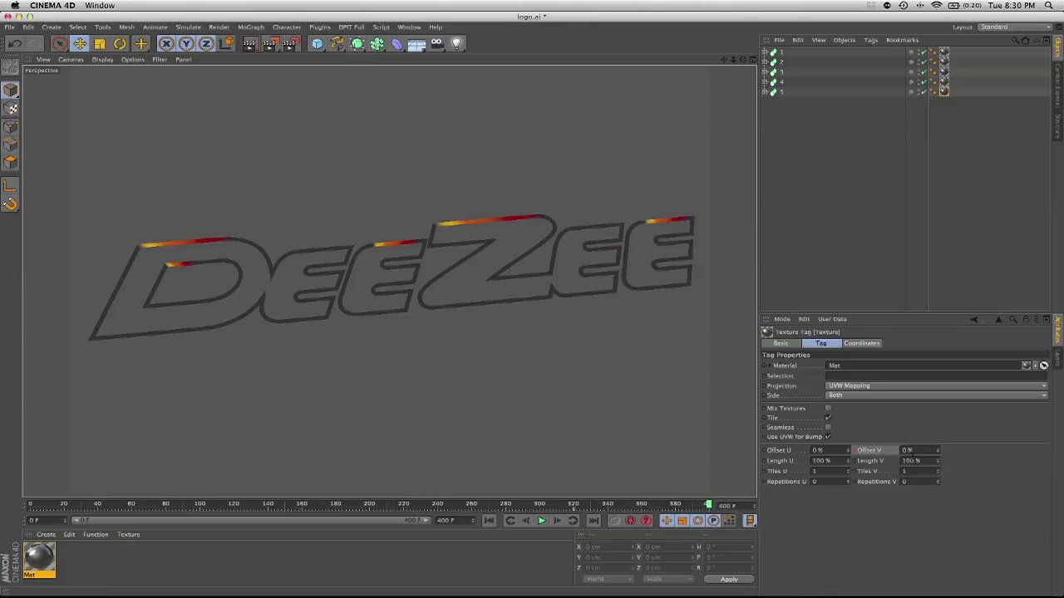
{"action": "double_click", "coordinate": [912, 460]}
{"action": "double_click", "coordinate": [919, 451]}
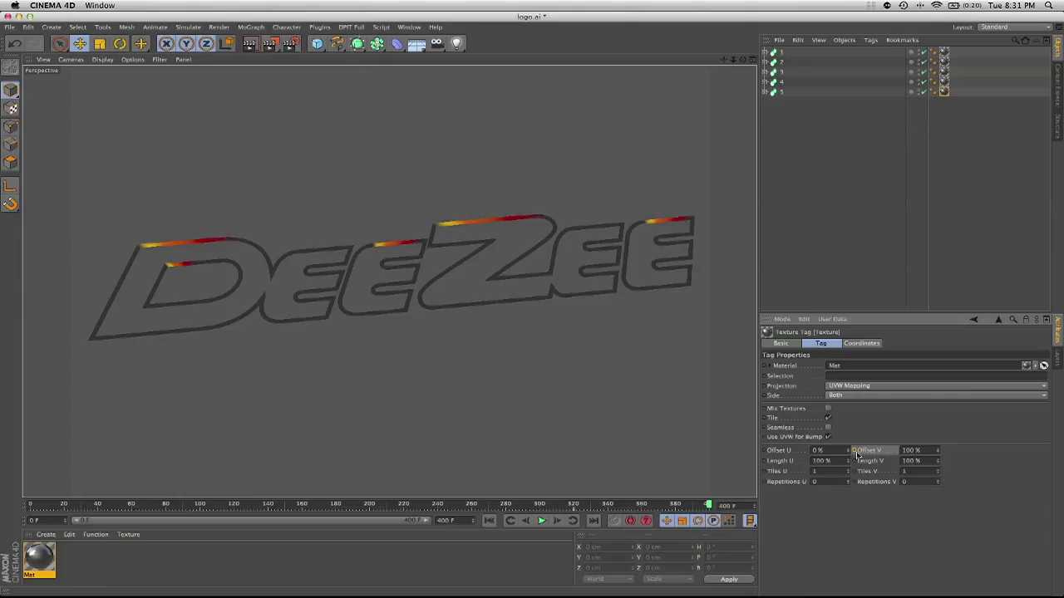
{"action": "left_click", "coordinate": [853, 450], "text": "ctrl"}
{"action": "left_click_drag", "start_coordinate": [708, 504], "coordinate": [573, 504]}
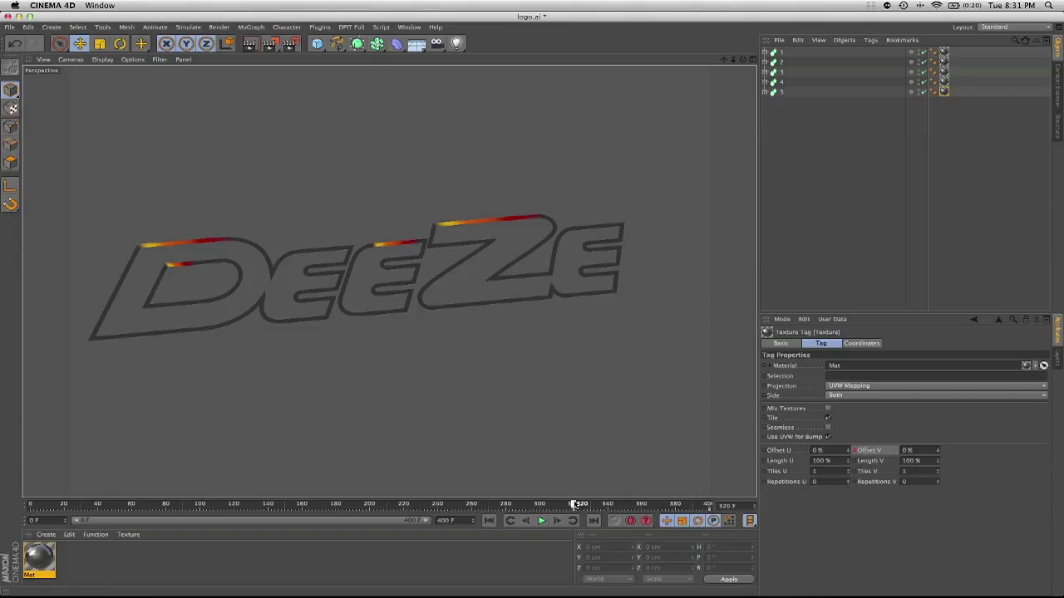
- Keyframe the Offset V of sweep object 5's texture at 100% on frame 320 and scrub back through the animation
{"action": "left_click", "coordinate": [927, 450]}
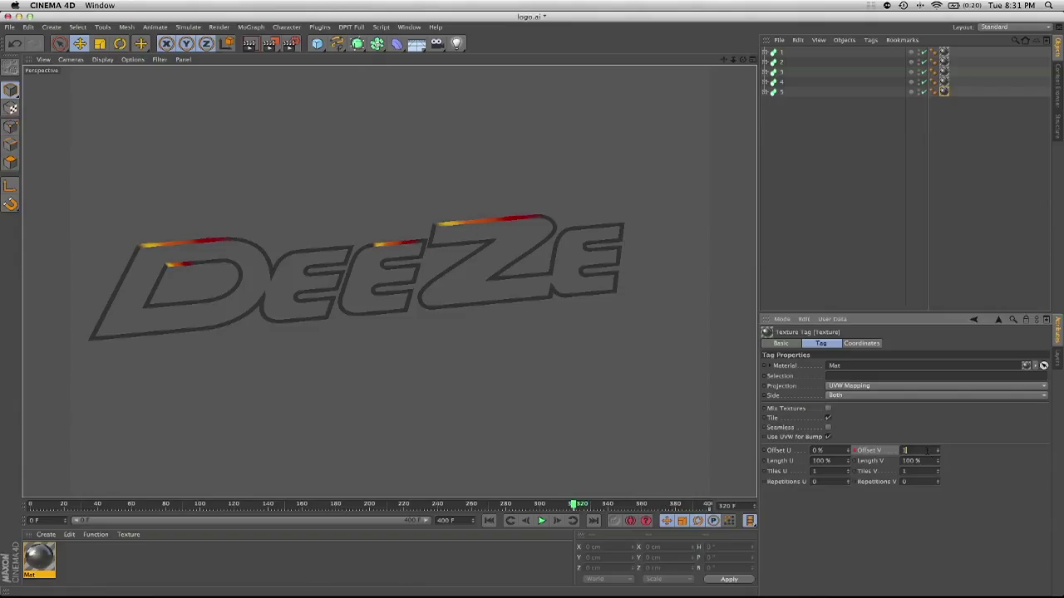
{"action": "left_click", "coordinate": [853, 450], "text": "ctrl"}
{"action": "mouse_move", "coordinate": [573, 504]}
{"action": "left_mouse_down"}
{"action": "mouse_move", "coordinate": [707, 504]}
{"action": "mouse_move", "coordinate": [320, 492]}
{"action": "mouse_move", "coordinate": [258, 503]}
{"action": "mouse_move", "coordinate": [78, 503]}
{"action": "mouse_move", "coordinate": [240, 505]}
{"action": "mouse_move", "coordinate": [272, 515]}
{"action": "mouse_move", "coordinate": [314, 504]}
{"action": "mouse_move", "coordinate": [558, 505]}
{"action": "mouse_move", "coordinate": [499, 498]}
{"action": "left_mouse_up"}
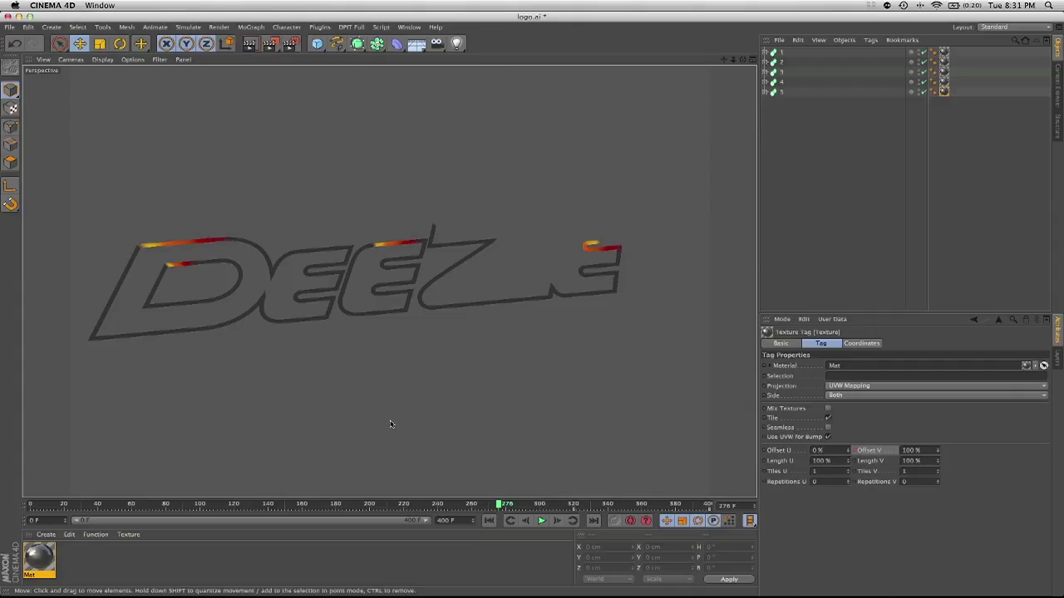
- Add a cube and move it to the middle of the logo, at about X 838 cm and Z 23 cm
{"action": "mouse_move", "coordinate": [391, 423]}
{"action": "left_mouse_down", "text": "alt"}
{"action": "mouse_move", "coordinate": [410, 313]}
{"action": "mouse_move", "coordinate": [452, 351]}
{"action": "mouse_move", "coordinate": [404, 428]}
{"action": "mouse_move", "coordinate": [388, 420]}
{"action": "mouse_move", "coordinate": [412, 401]}
{"action": "mouse_move", "coordinate": [401, 418]}
{"action": "left_mouse_up", "text": "alt"}
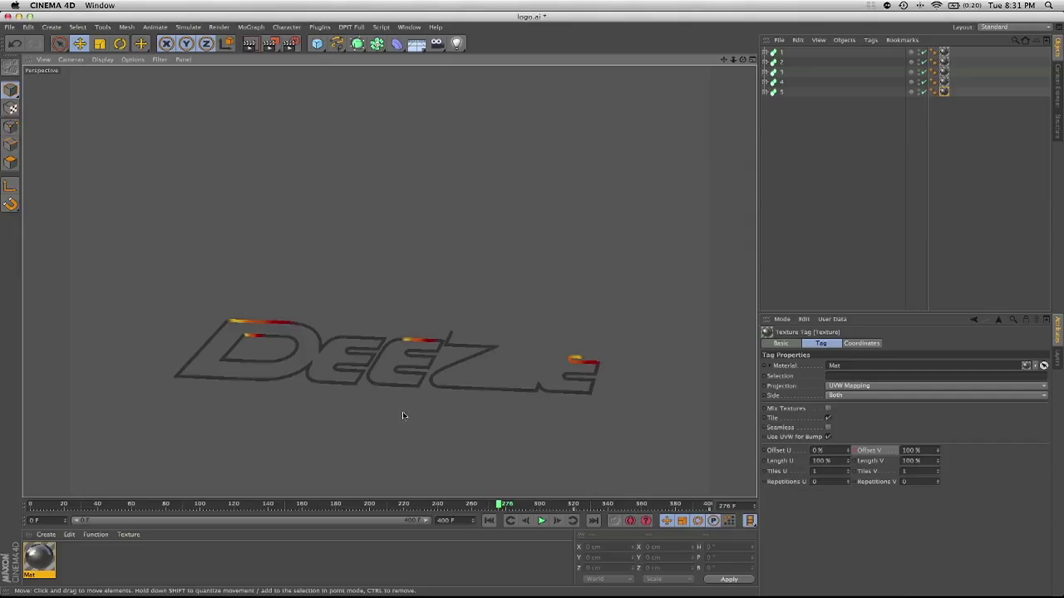
{"action": "left_click", "coordinate": [321, 44]}
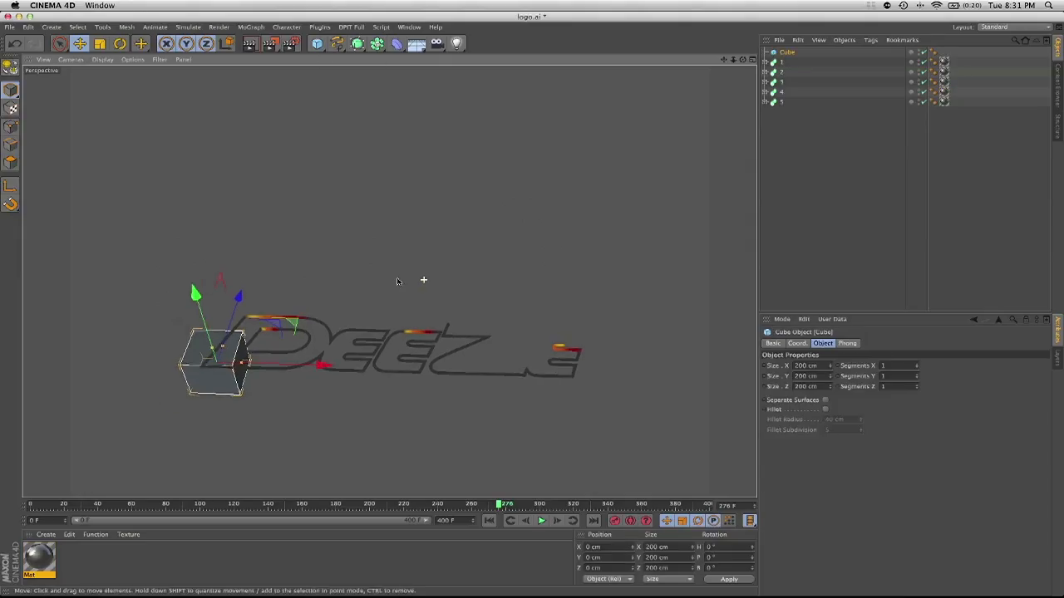
{"action": "left_click_drag", "start_coordinate": [394, 292], "coordinate": [410, 362], "text": "alt"}
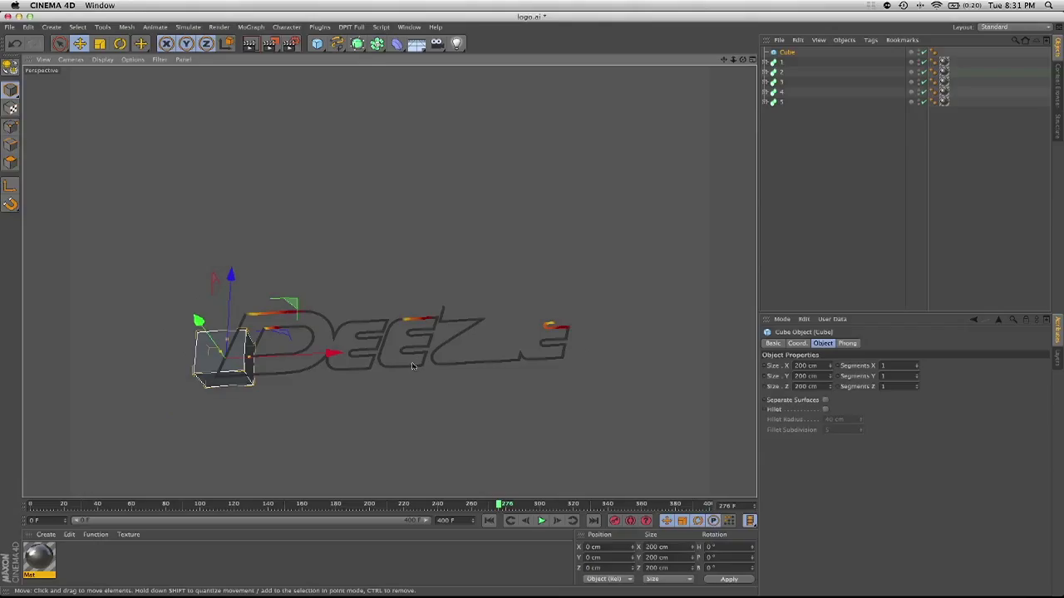
{"action": "left_click_drag", "start_coordinate": [282, 305], "coordinate": [451, 251]}
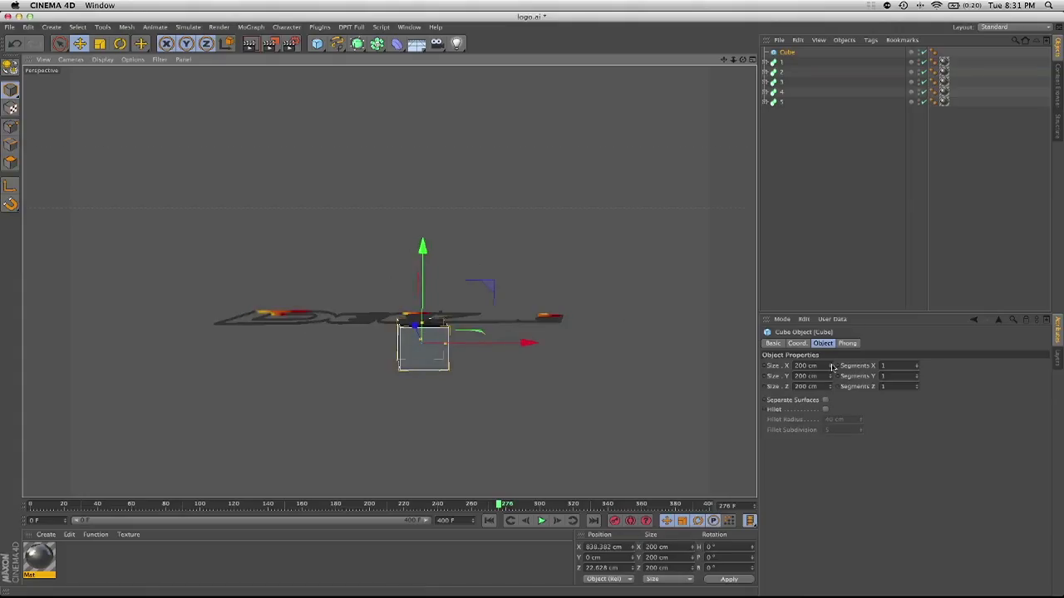
- Stretch the cube to about 2133 cm in X and go to frame 400 to compare it with the full logo
{"action": "left_click_drag", "start_coordinate": [831, 367], "coordinate": [1009, 367]}
{"action": "left_click_drag", "start_coordinate": [422, 307], "coordinate": [492, 409], "text": "alt"}
{"action": "left_click_drag", "start_coordinate": [499, 505], "coordinate": [768, 506]}
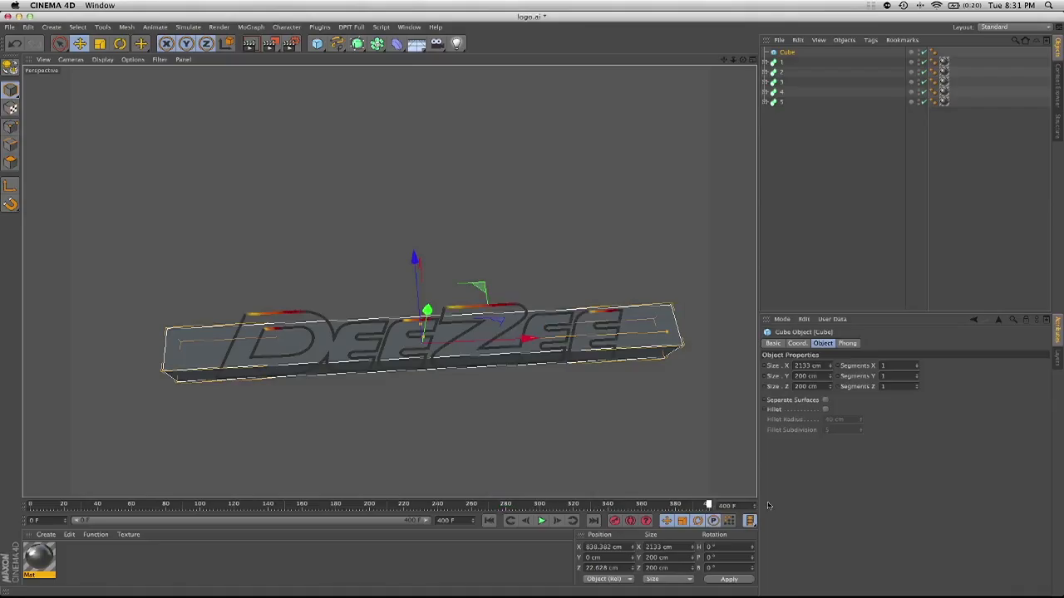
{"action": "left_click_drag", "start_coordinate": [394, 449], "coordinate": [395, 326], "text": "alt"}
- Flatten the cube to about 47 cm in Y
{"action": "double_click", "coordinate": [806, 365]}
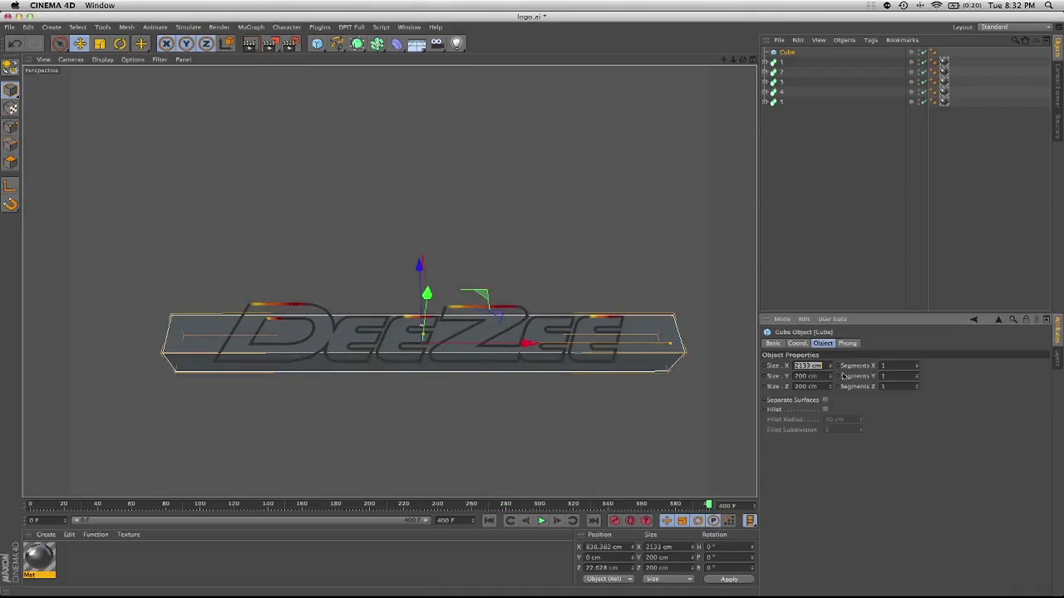
{"action": "left_click_drag", "start_coordinate": [751, 387], "coordinate": [755, 362], "text": "alt"}
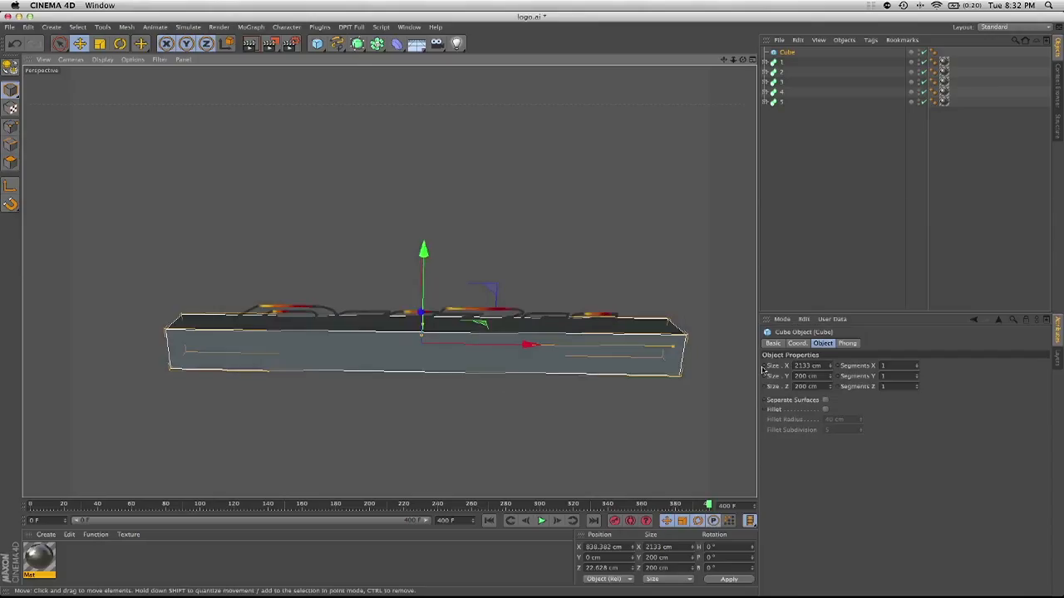
{"action": "left_click_drag", "start_coordinate": [830, 375], "coordinate": [829, 503]}
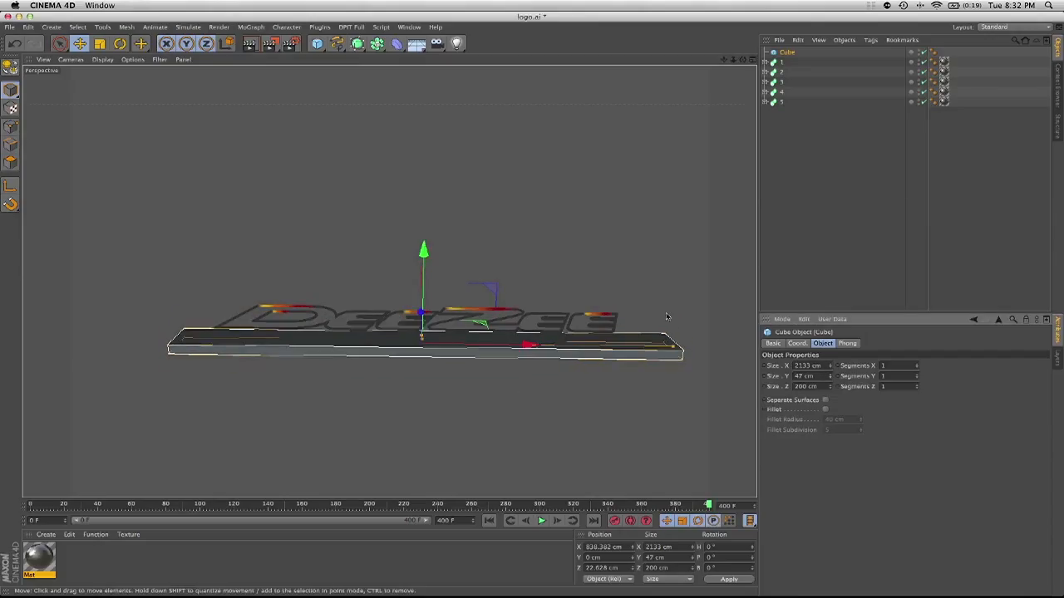
- Extend the cube's Z size to 850 cm so it covers the logo's full height
{"action": "left_click_drag", "start_coordinate": [521, 426], "coordinate": [540, 487], "text": "alt"}
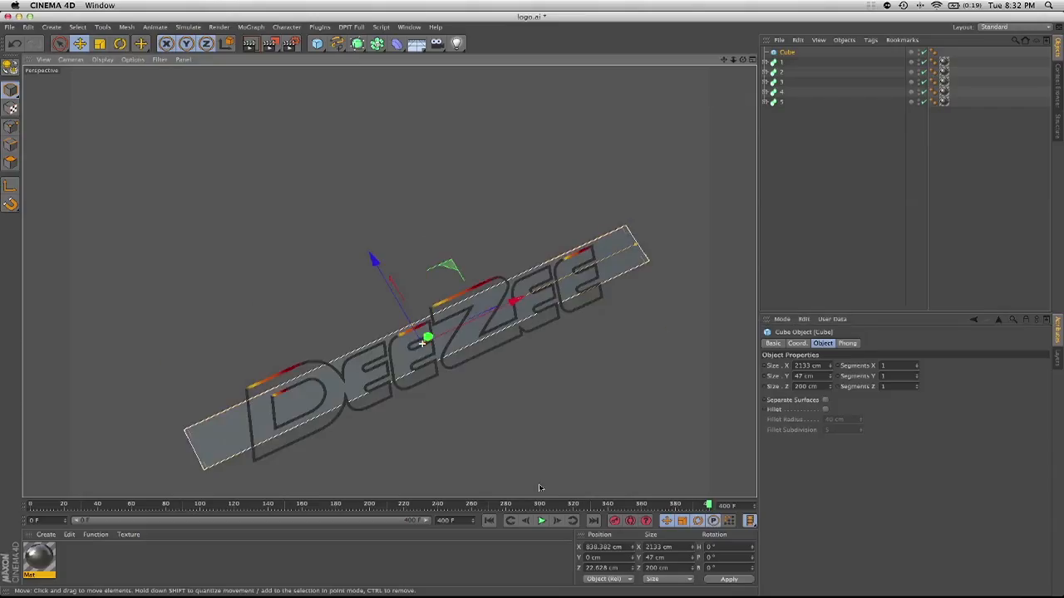
{"action": "left_click_drag", "start_coordinate": [830, 388], "coordinate": [830, 381]}
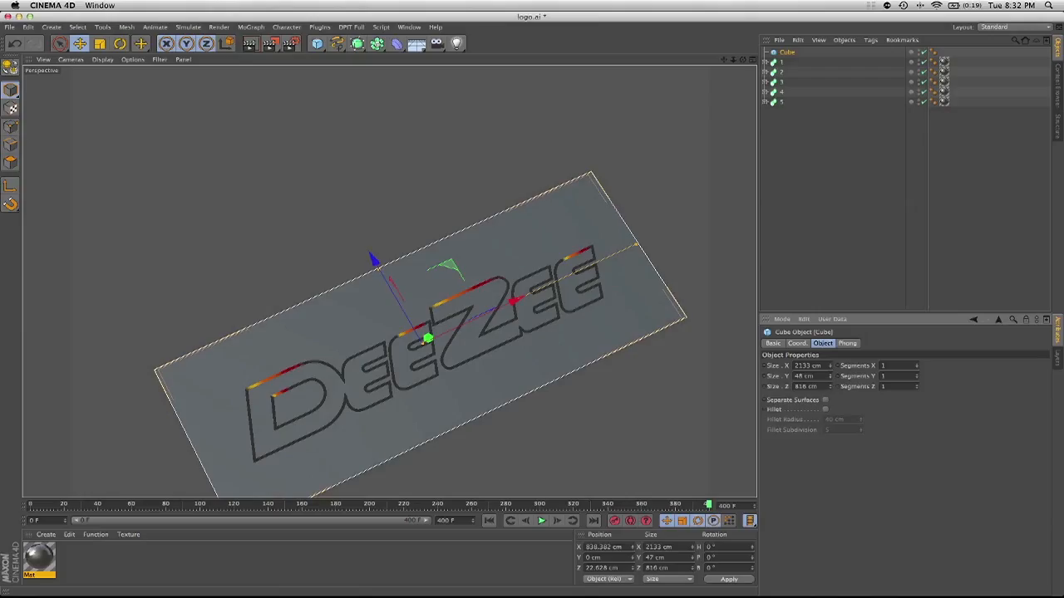
{"action": "left_click", "coordinate": [806, 386]}
{"action": "type", "text": "8"}
{"action": "key", "text": "Return"}
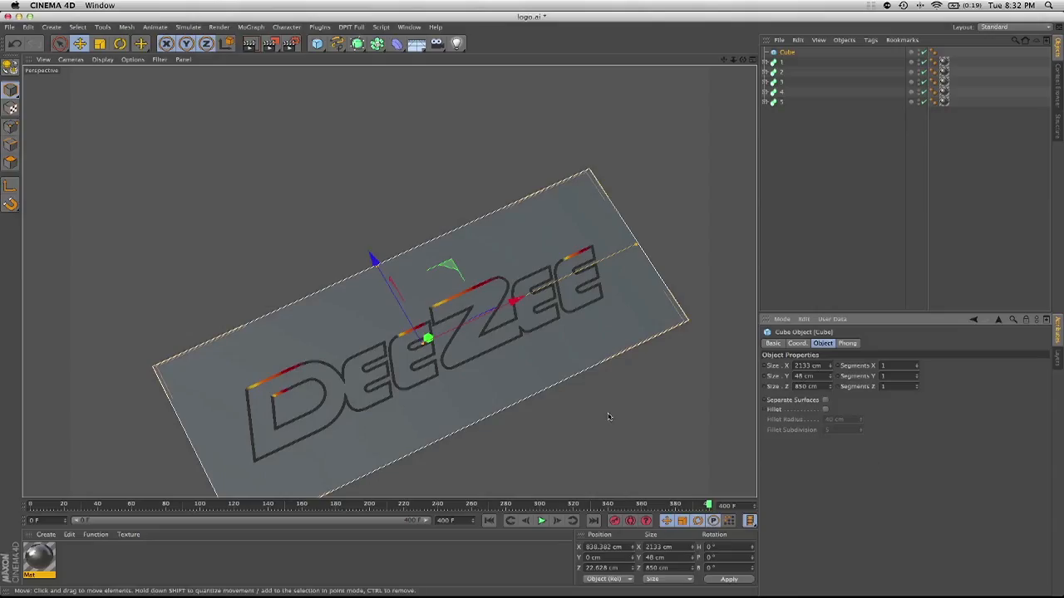
- Set the cube's Y size to 50 cm and its X size to 2130 cm
{"action": "double_click", "coordinate": [799, 376]}
{"action": "type", "text": "50"}
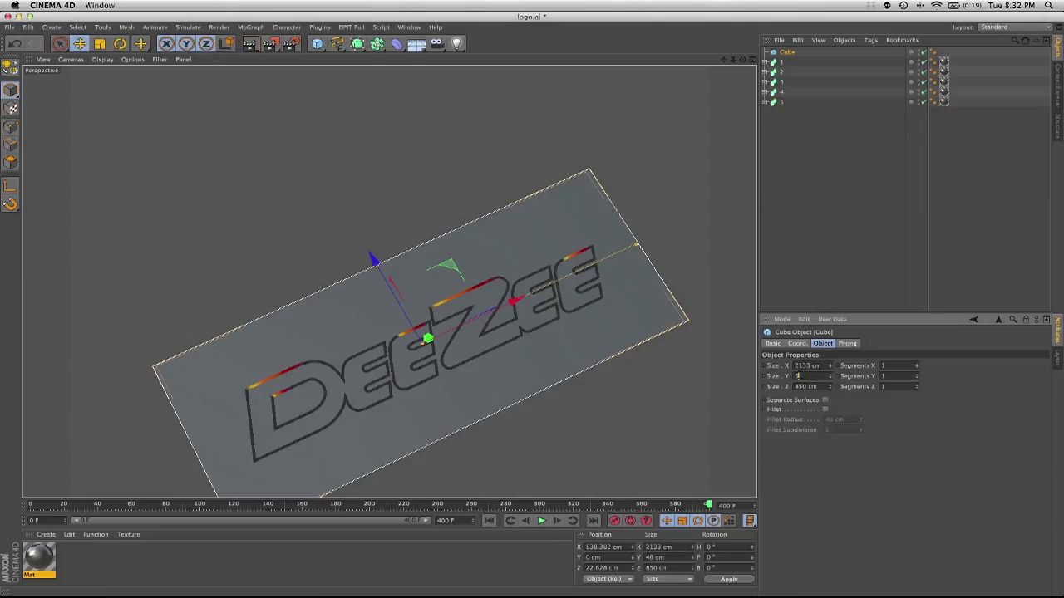
{"action": "key", "text": "Return"}
{"action": "left_click_drag", "start_coordinate": [471, 410], "coordinate": [422, 342], "text": "alt"}
{"action": "double_click", "coordinate": [800, 365]}
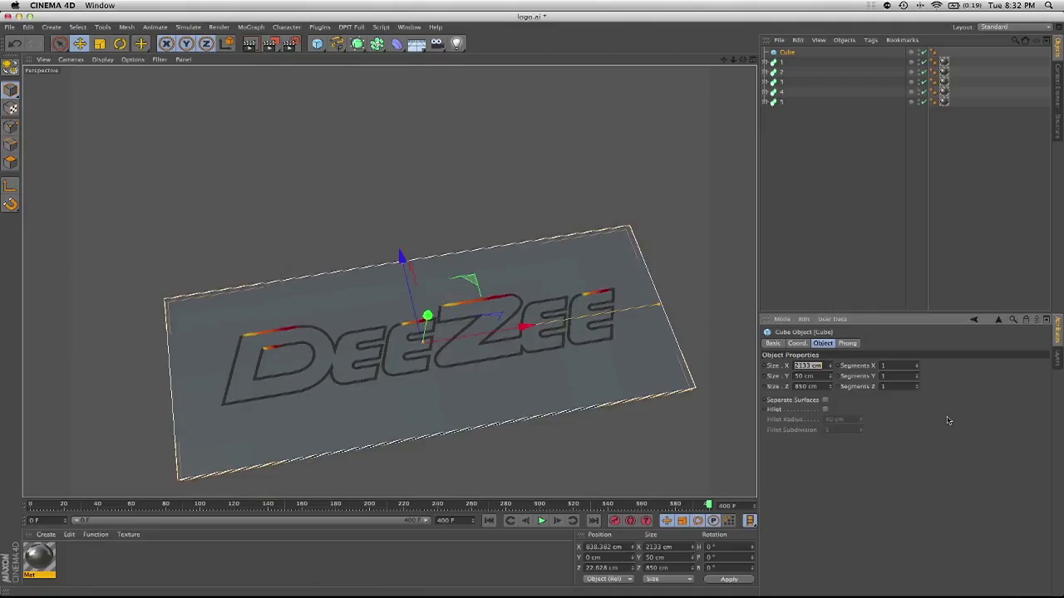
{"action": "type", "text": "2130"}
{"action": "key", "text": "Return"}
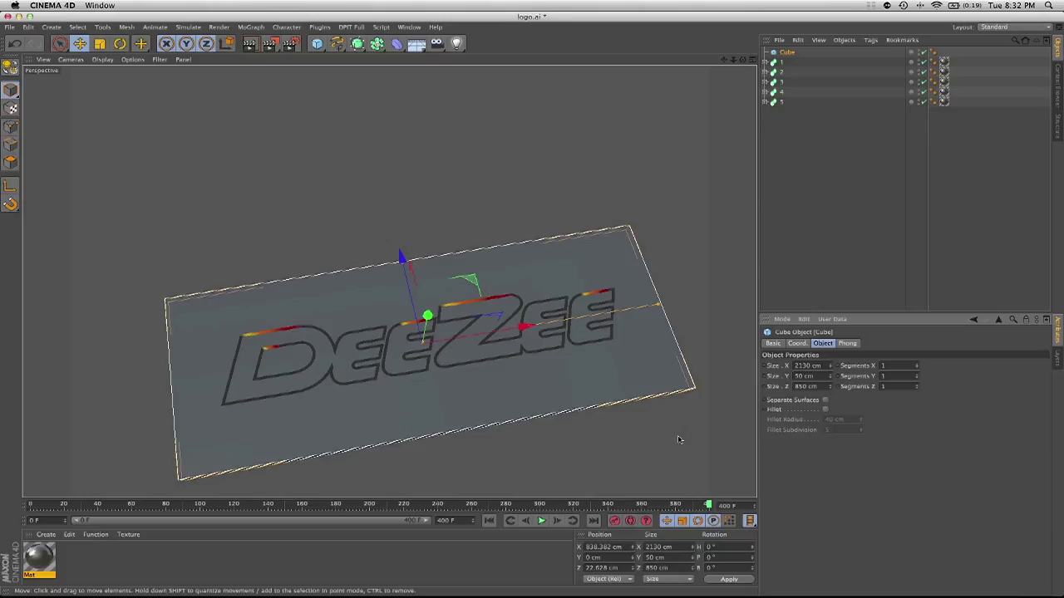
- Move the cube along Y to about 104 cm so its surface sits right against the logo outlines
{"action": "left_click_drag", "start_coordinate": [674, 434], "coordinate": [475, 327], "text": "alt"}
{"action": "right_click_drag", "start_coordinate": [475, 324], "coordinate": [591, 311], "text": "alt"}
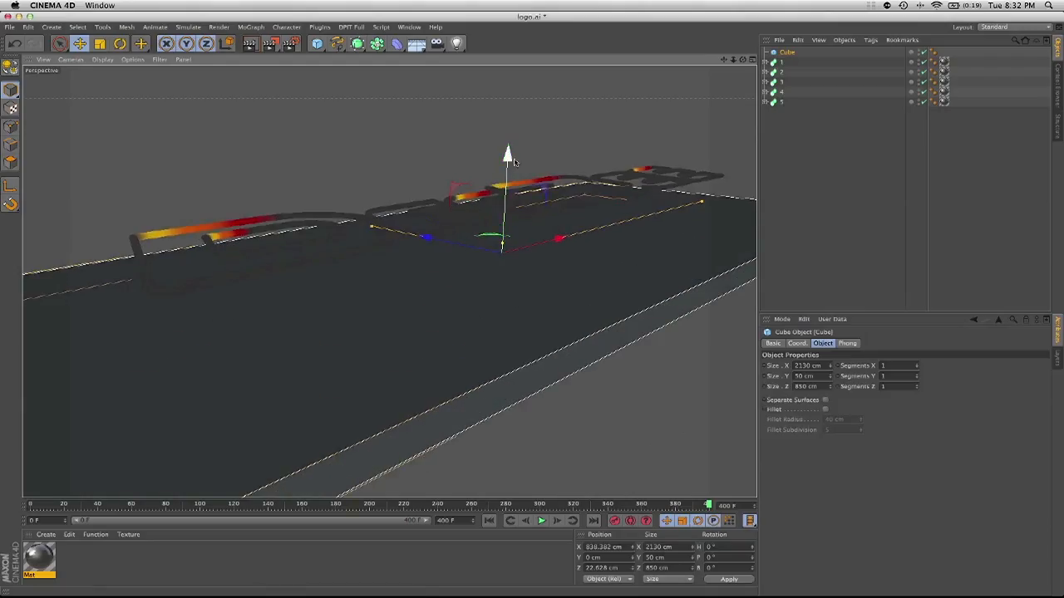
{"action": "left_click_drag", "start_coordinate": [508, 158], "coordinate": [424, 232]}
{"action": "left_click_drag", "start_coordinate": [399, 312], "coordinate": [474, 279], "text": "alt"}
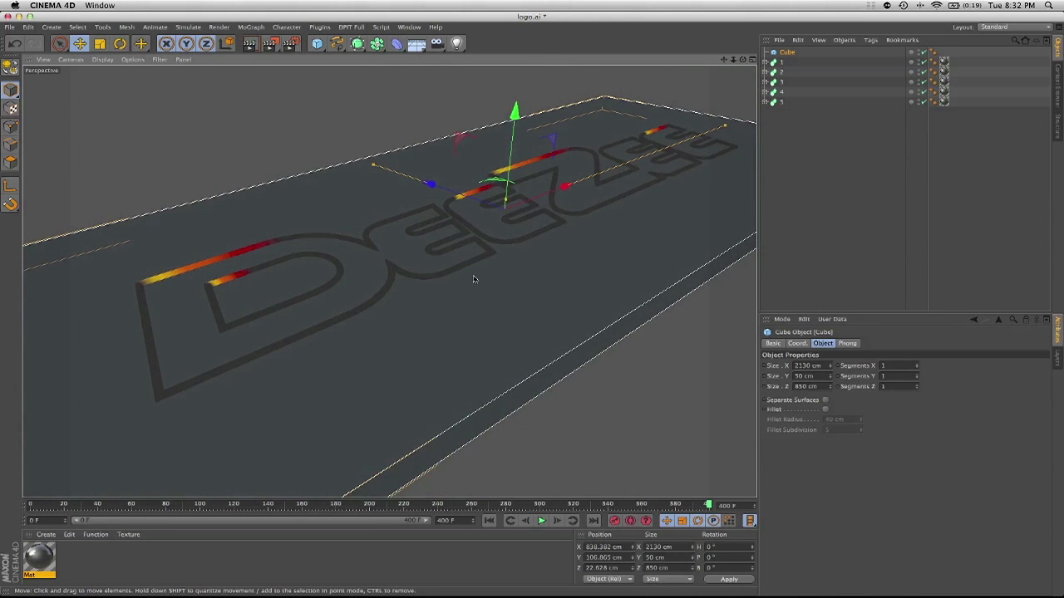
{"action": "left_click_drag", "start_coordinate": [515, 111], "coordinate": [515, 112]}
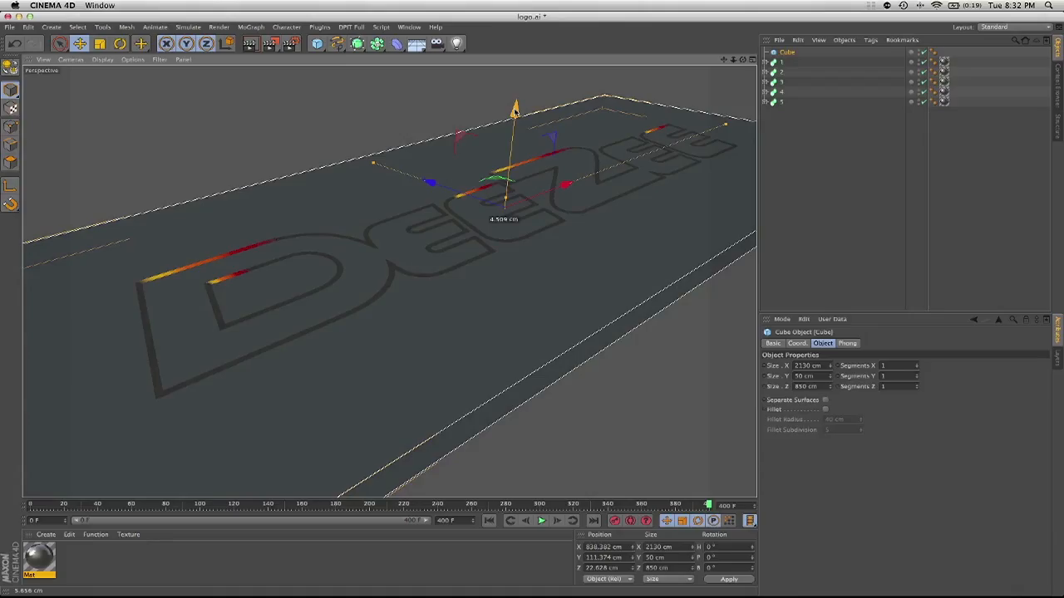
{"action": "left_click_drag", "start_coordinate": [516, 111], "coordinate": [514, 115]}
{"action": "scroll", "coordinate": [515, 114], "scroll_direction": "down", "scroll_amount": 5}
{"action": "left_click_drag", "start_coordinate": [498, 249], "coordinate": [369, 357], "text": "alt"}
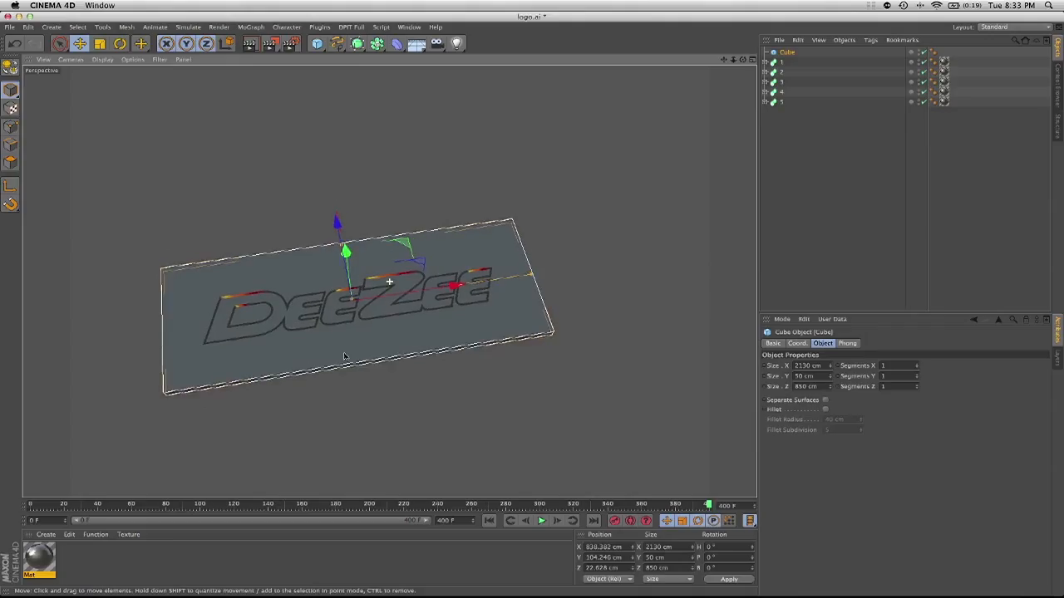
- Create a new material with its default settings and apply it to the cube
{"action": "middle_click_drag", "start_coordinate": [342, 359], "coordinate": [355, 355], "text": "alt"}
{"action": "left_click_drag", "start_coordinate": [355, 354], "coordinate": [442, 353], "text": "alt"}
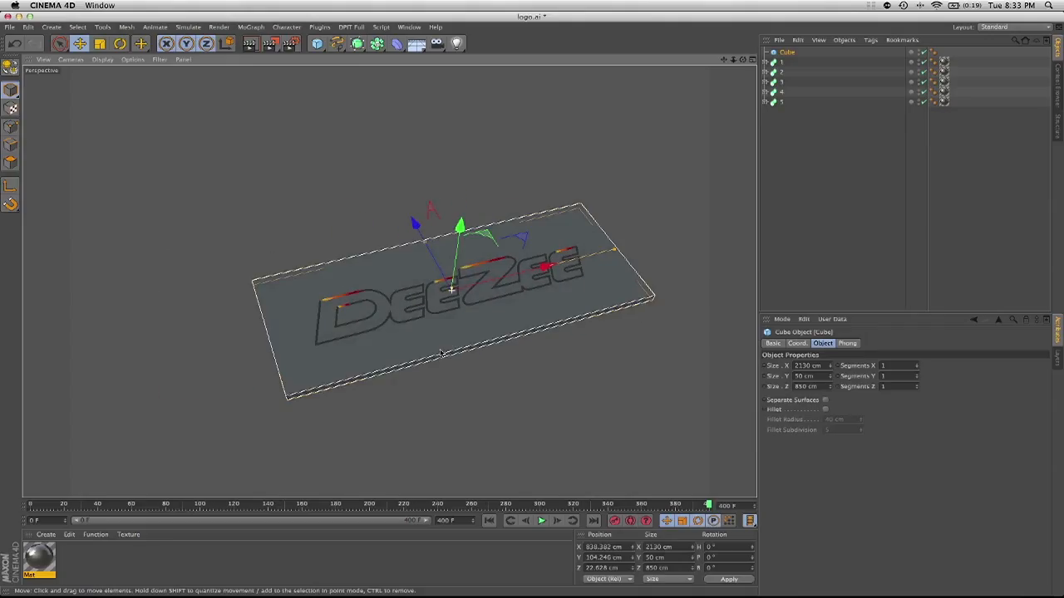
{"action": "double_click", "coordinate": [79, 558]}
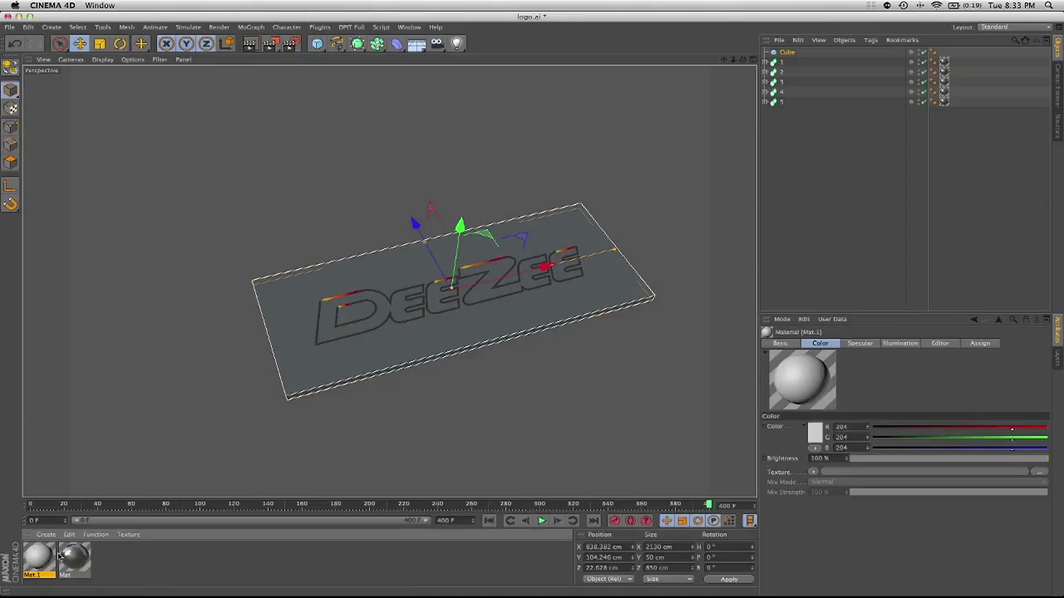
{"action": "double_click", "coordinate": [48, 558]}
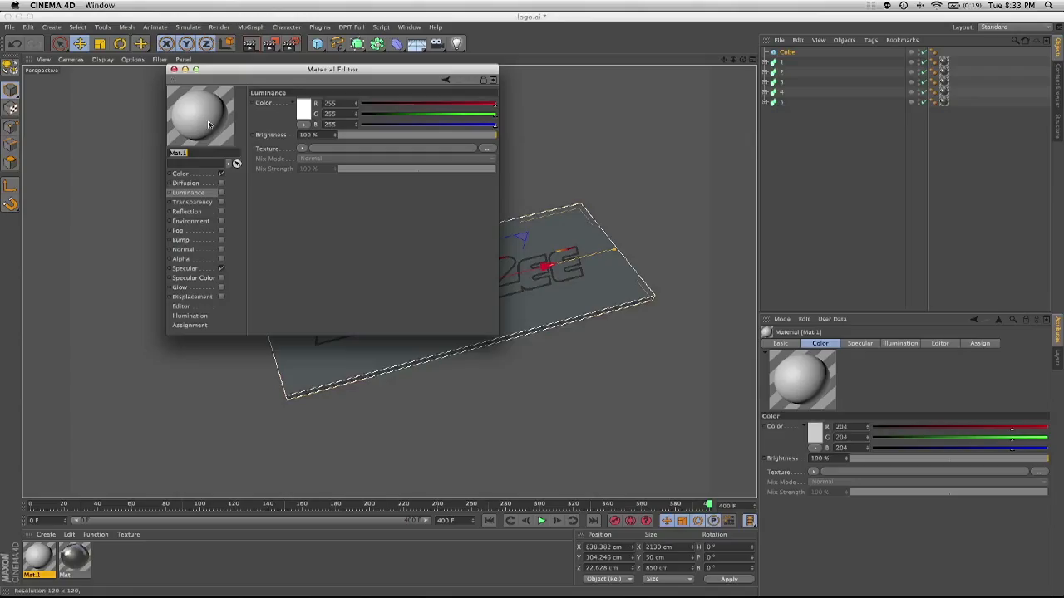
{"action": "left_click_drag", "start_coordinate": [172, 73], "coordinate": [256, 90]}
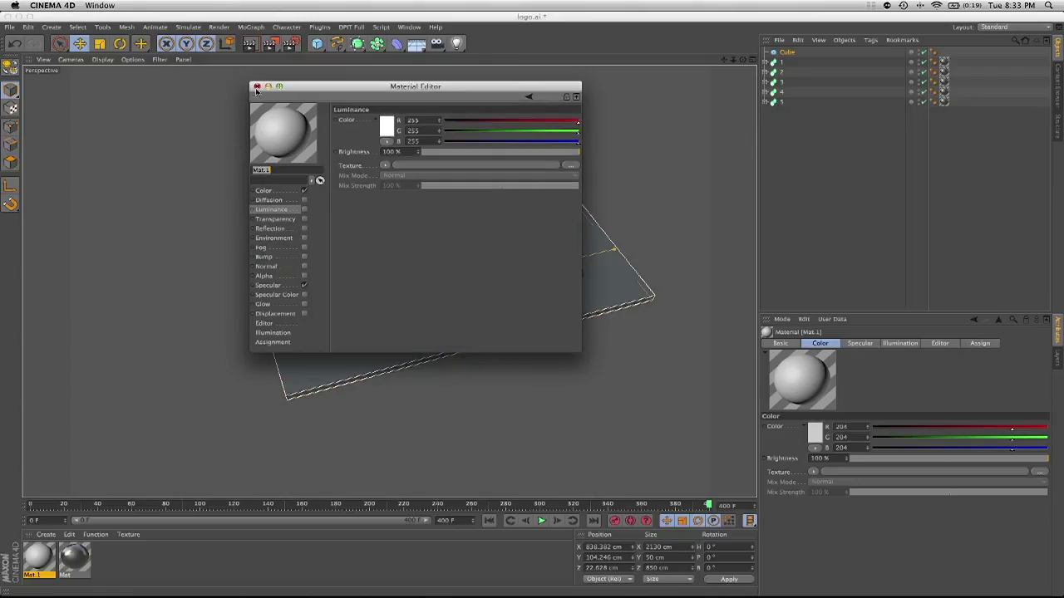
{"action": "left_click", "coordinate": [257, 86]}
{"action": "left_click_drag", "start_coordinate": [45, 568], "coordinate": [419, 360]}
- Add a null object to the scene
{"action": "middle_click_drag", "start_coordinate": [430, 358], "coordinate": [377, 377], "text": "alt"}
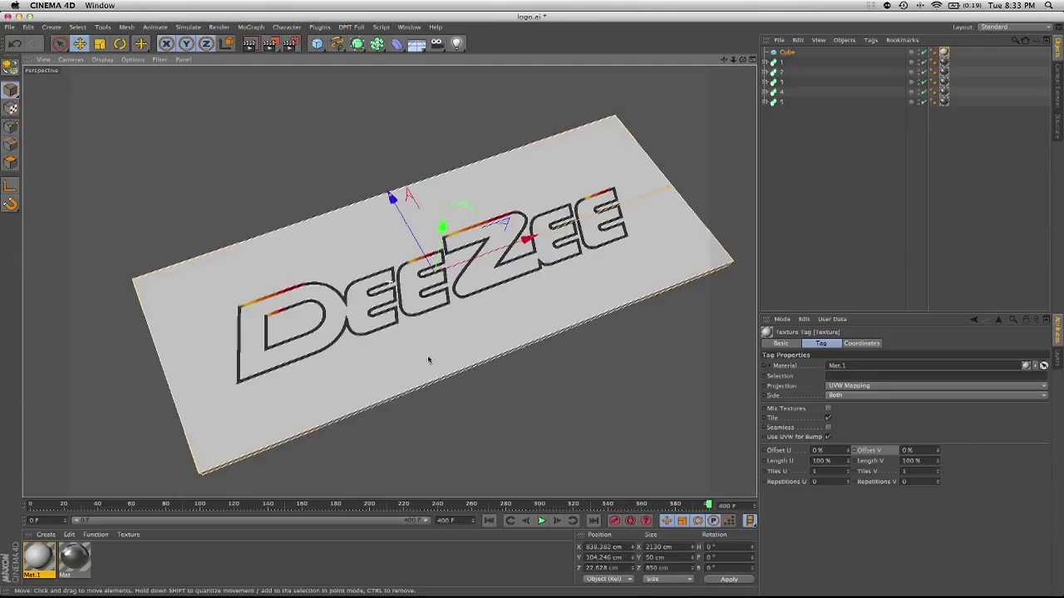
{"action": "middle_click_drag", "start_coordinate": [430, 358], "coordinate": [361, 404], "text": "alt"}
{"action": "left_click_drag", "start_coordinate": [355, 417], "coordinate": [370, 398], "text": "alt"}
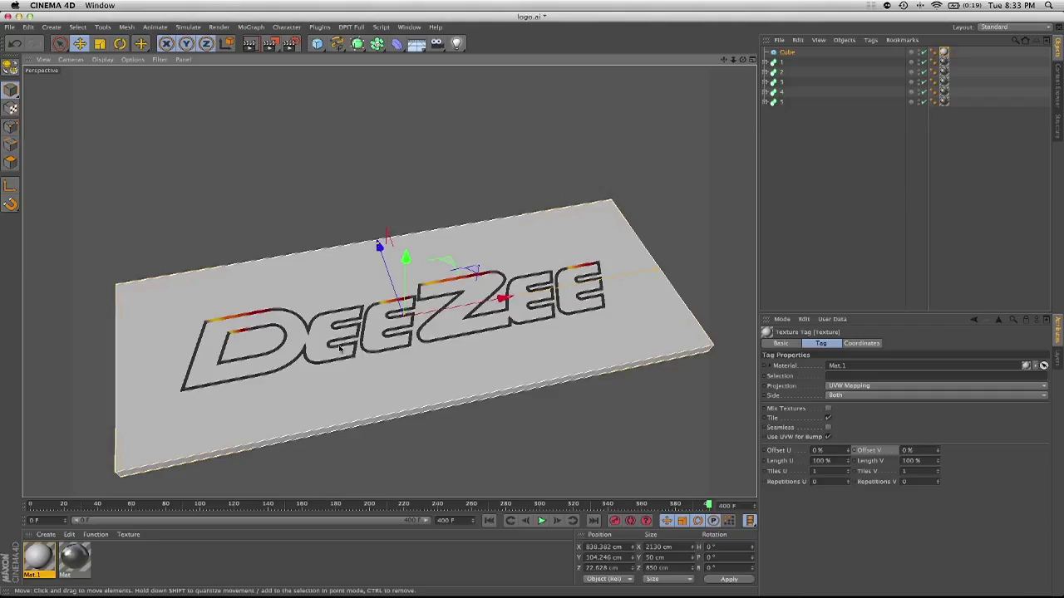
{"action": "left_click", "coordinate": [55, 29]}
{"action": "mouse_move", "coordinate": [56, 41]}
{"action": "left_click", "coordinate": [106, 44]}
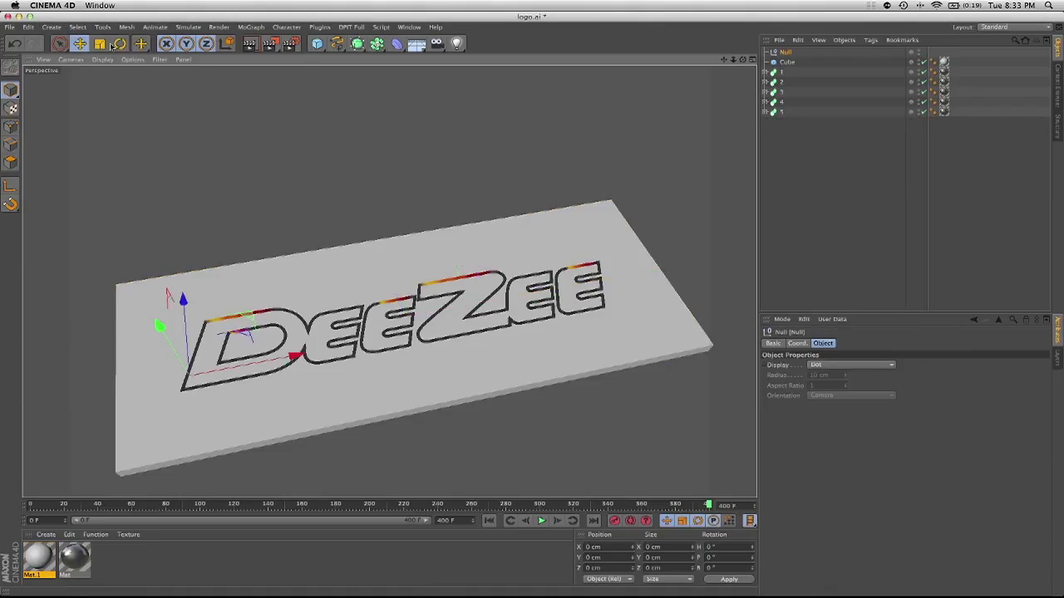
- Add an Align to Spline tag to the null object
{"action": "mouse_move", "coordinate": [259, 383]}
{"action": "left_mouse_down", "text": "alt"}
{"action": "mouse_move", "coordinate": [249, 391]}
{"action": "mouse_move", "coordinate": [263, 385]}
{"action": "mouse_move", "coordinate": [254, 373]}
{"action": "mouse_move", "coordinate": [254, 384]}
{"action": "left_mouse_up", "text": "alt"}
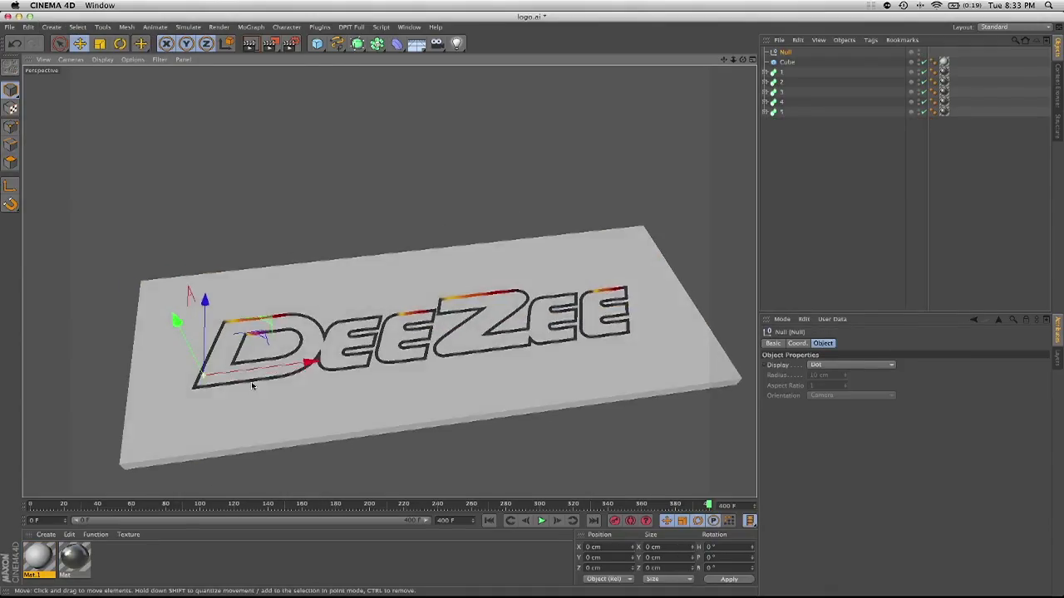
{"action": "middle_click_drag", "start_coordinate": [253, 386], "coordinate": [228, 394], "text": "alt"}
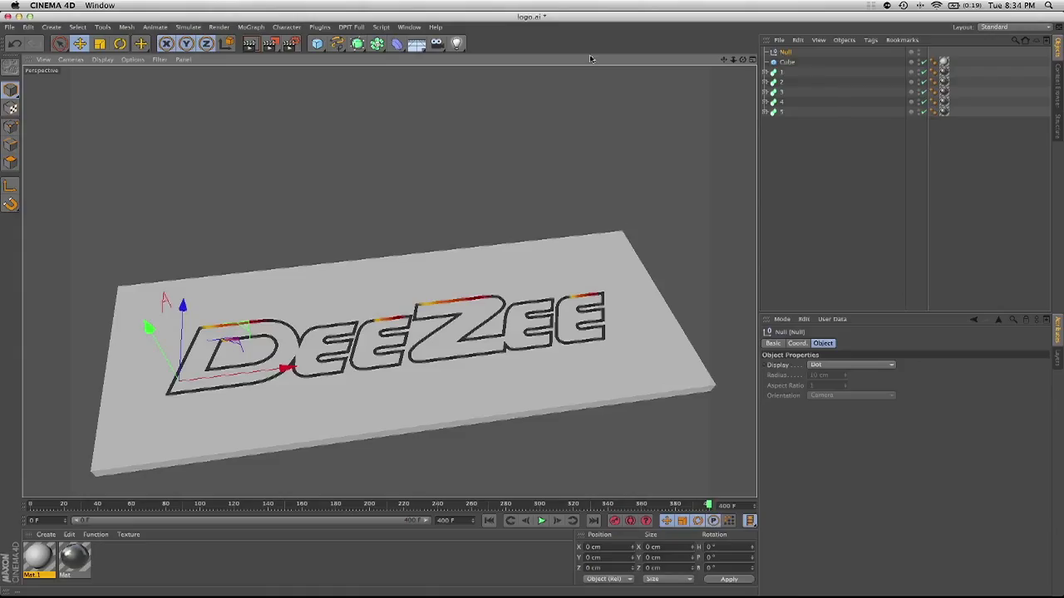
{"action": "right_click", "coordinate": [792, 55]}
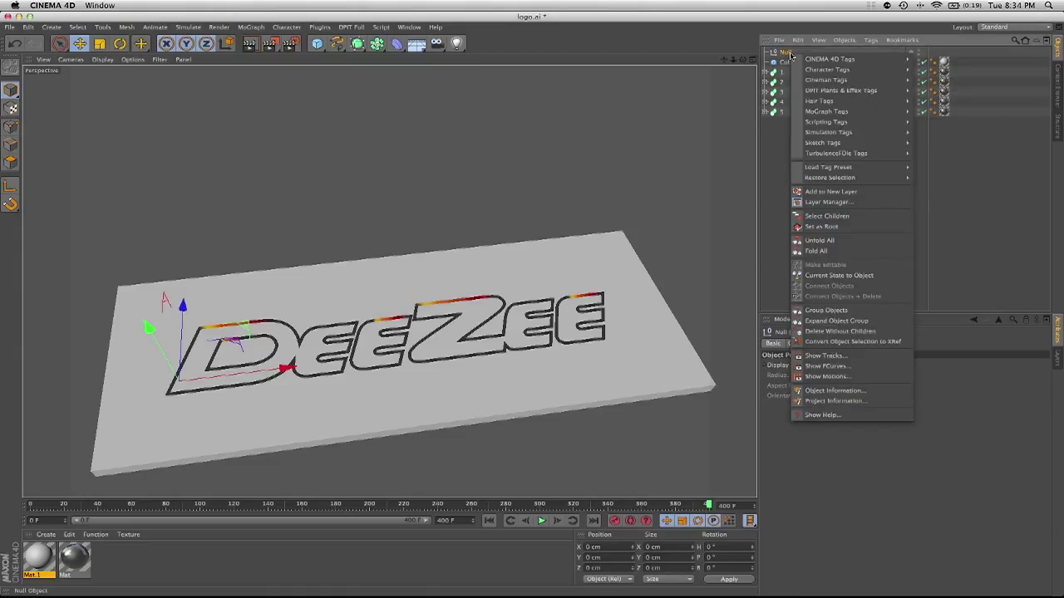
{"action": "mouse_move", "coordinate": [809, 69]}
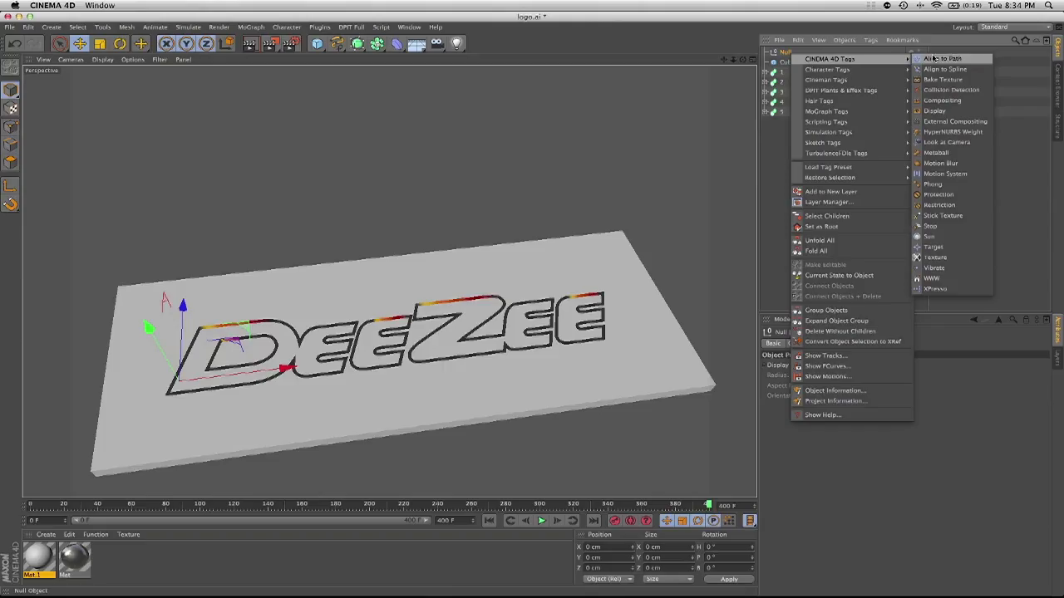
{"action": "left_click", "coordinate": [962, 71]}
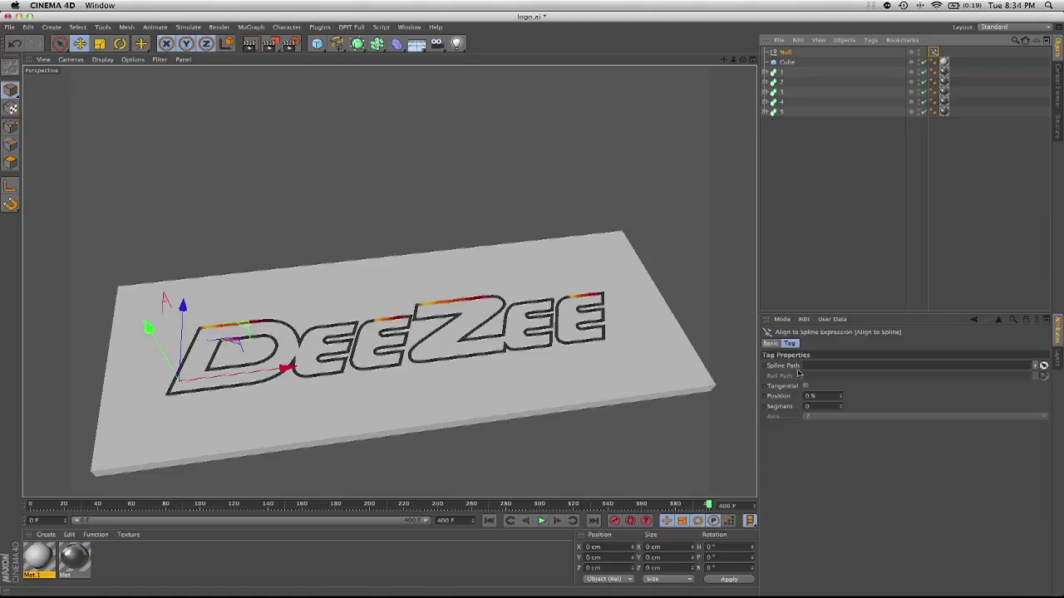
- Expand sweep objects 1 to 5 in the object hierarchy to expose their splines
{"action": "left_click", "coordinate": [765, 73]}
{"action": "left_click", "coordinate": [765, 103]}
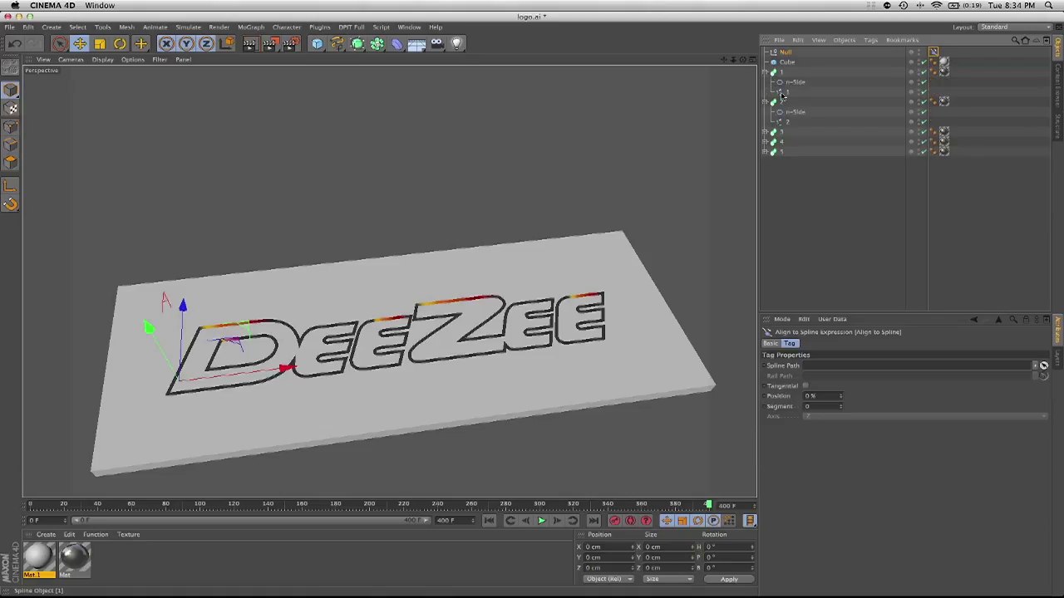
{"action": "left_click", "coordinate": [765, 132]}
{"action": "left_click", "coordinate": [765, 162]}
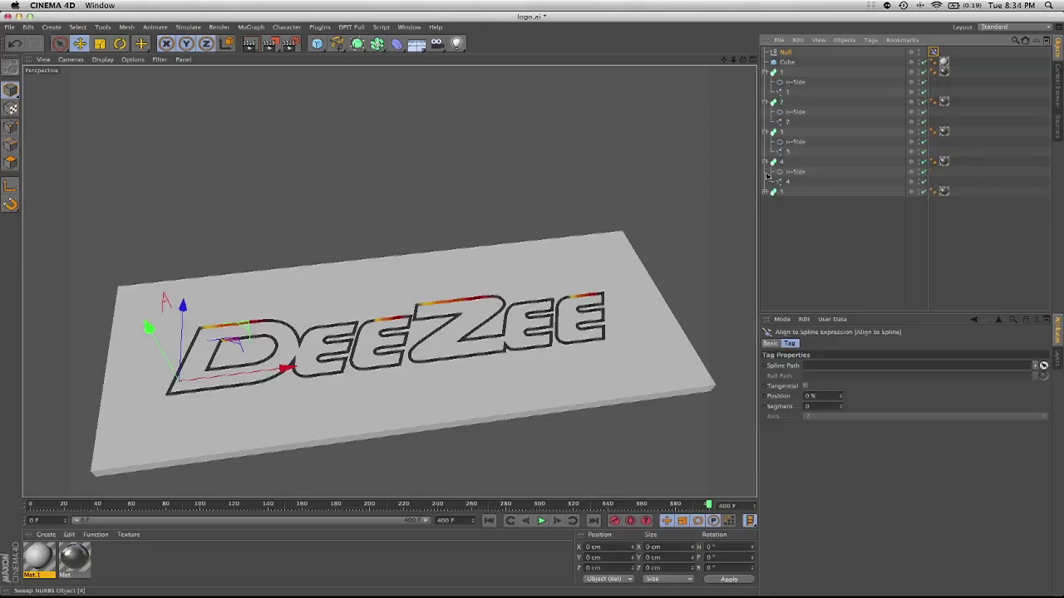
{"action": "left_click", "coordinate": [766, 192]}
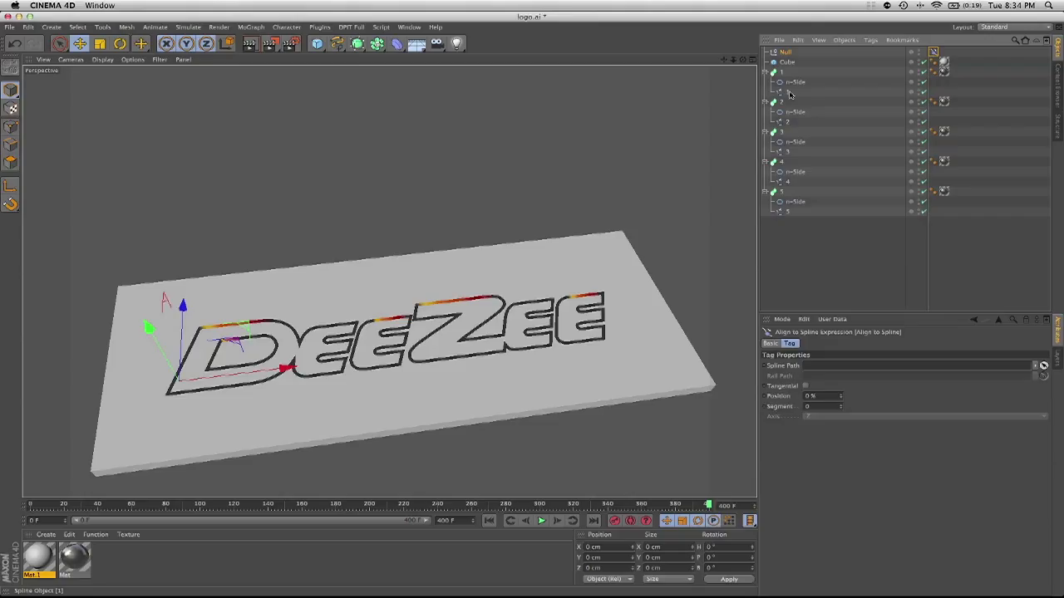
- Assign spline 1 as the Align to Spline tag's Spline Path and keyframe it at frame 0
{"action": "left_click", "coordinate": [488, 522]}
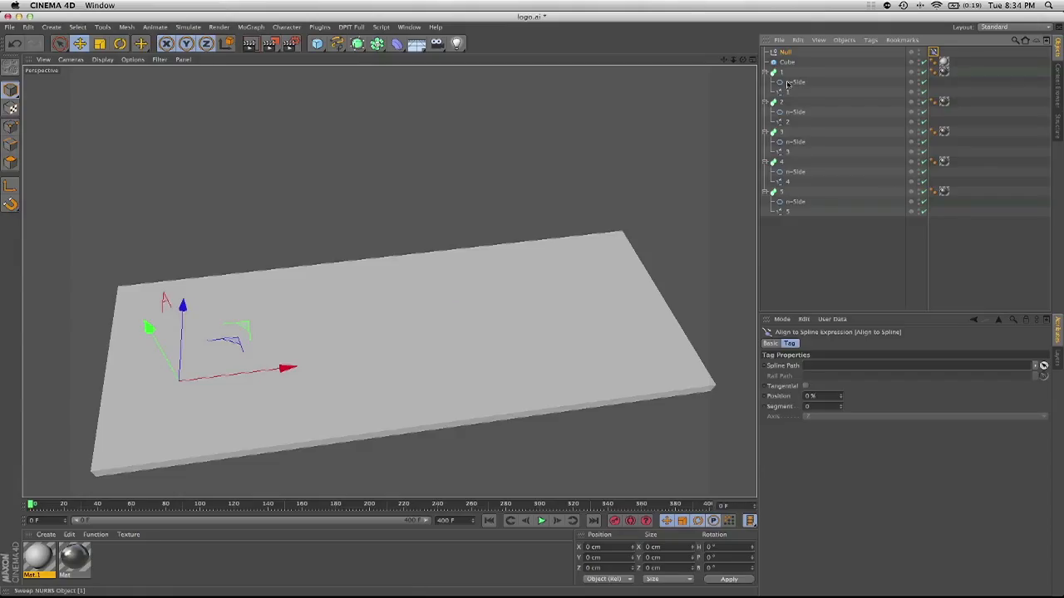
{"action": "left_click_drag", "start_coordinate": [788, 91], "coordinate": [829, 369]}
{"action": "middle_click_drag", "start_coordinate": [407, 396], "coordinate": [412, 393], "text": "alt"}
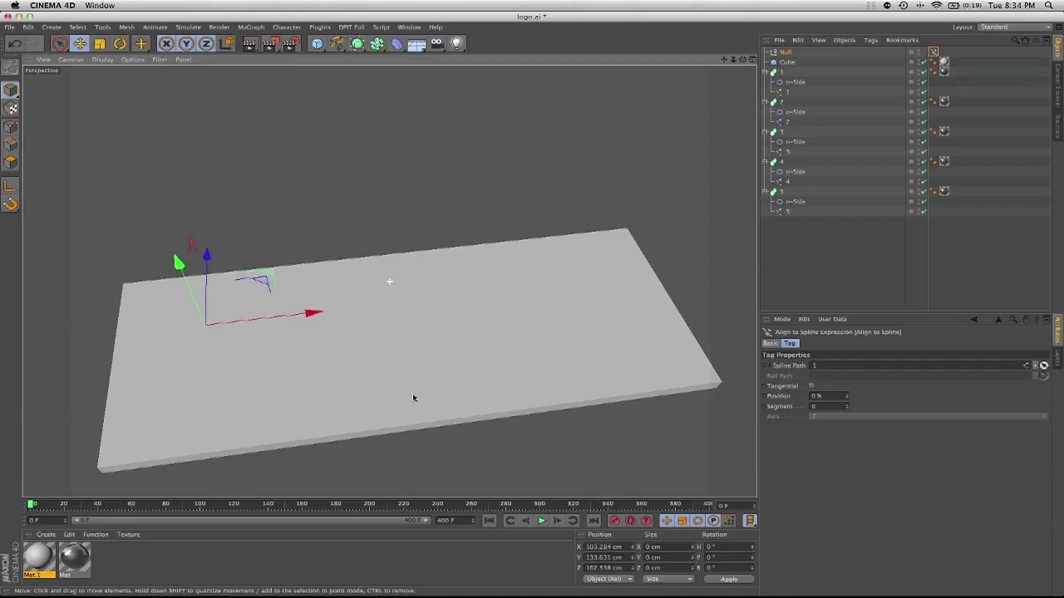
{"action": "left_click", "coordinate": [765, 370]}
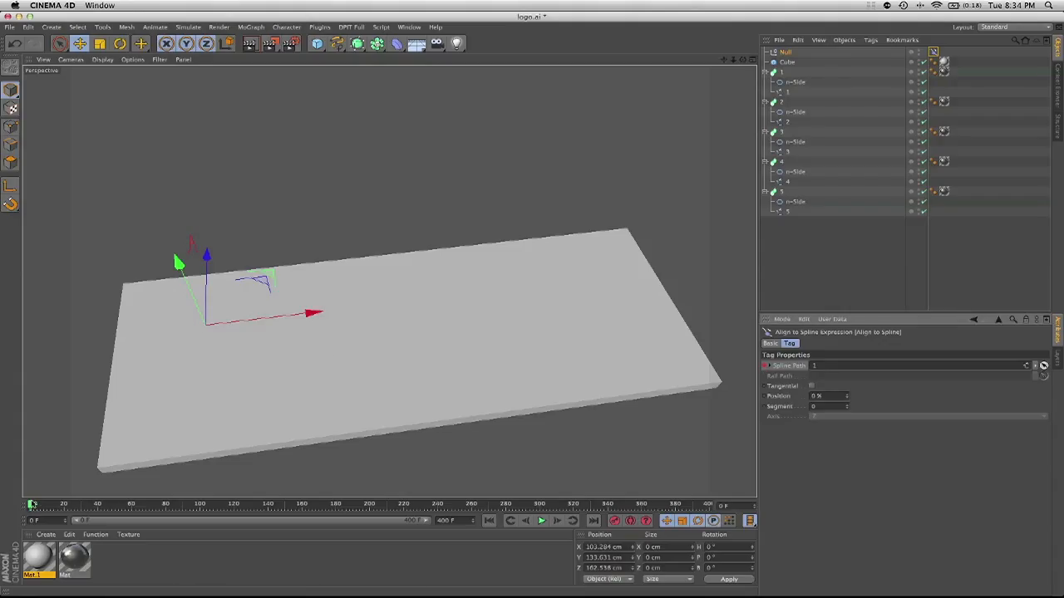
- At frame 90, replace the tag's Spline Path with spline 2 and keyframe it
{"action": "left_click_drag", "start_coordinate": [31, 503], "coordinate": [186, 509]}
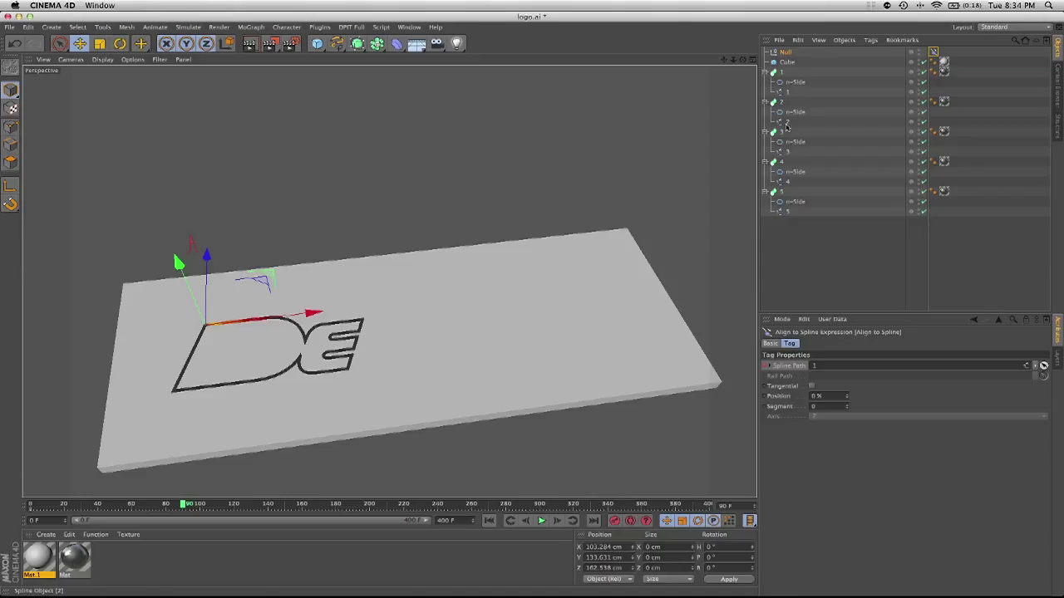
{"action": "left_click_drag", "start_coordinate": [787, 122], "coordinate": [834, 374]}
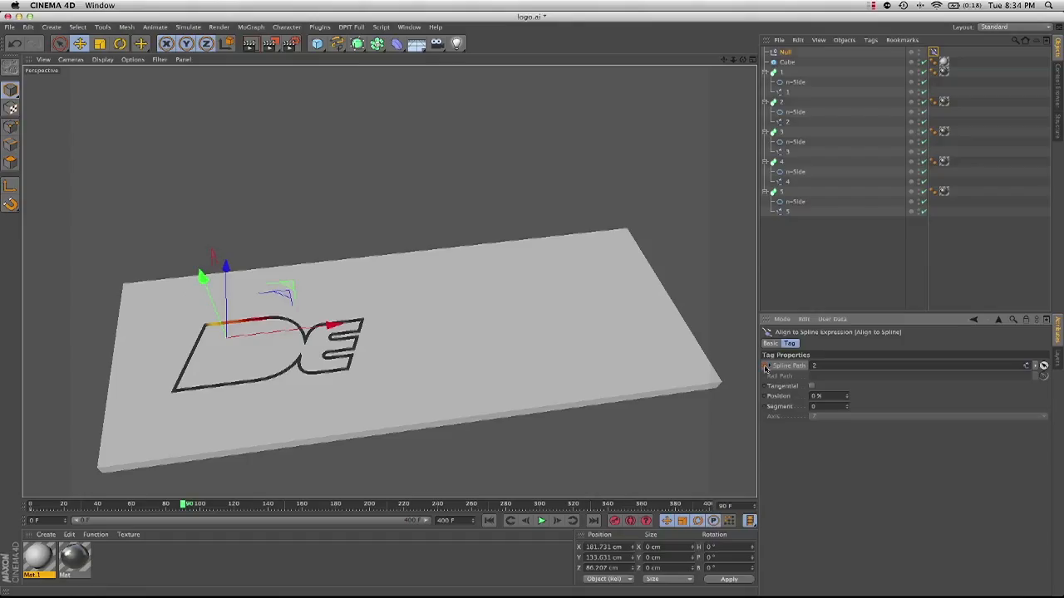
{"action": "left_click", "coordinate": [765, 366], "text": "ctrl"}
- At frame 140, set the tag's Spline Path to spline 3 and record a keyframe
{"action": "left_click_drag", "start_coordinate": [187, 505], "coordinate": [268, 508]}
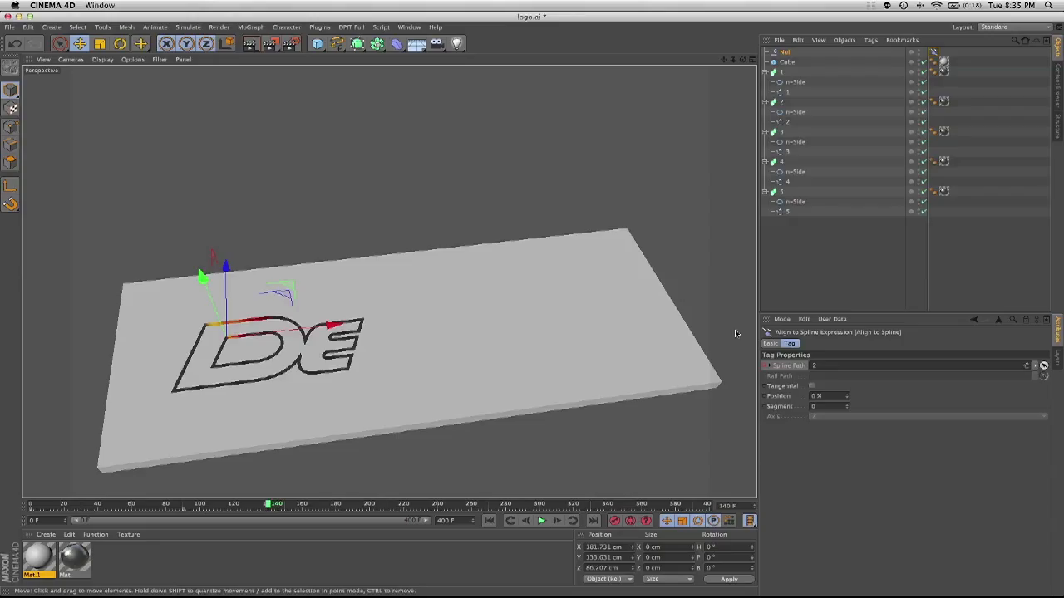
{"action": "left_click_drag", "start_coordinate": [788, 155], "coordinate": [772, 367]}
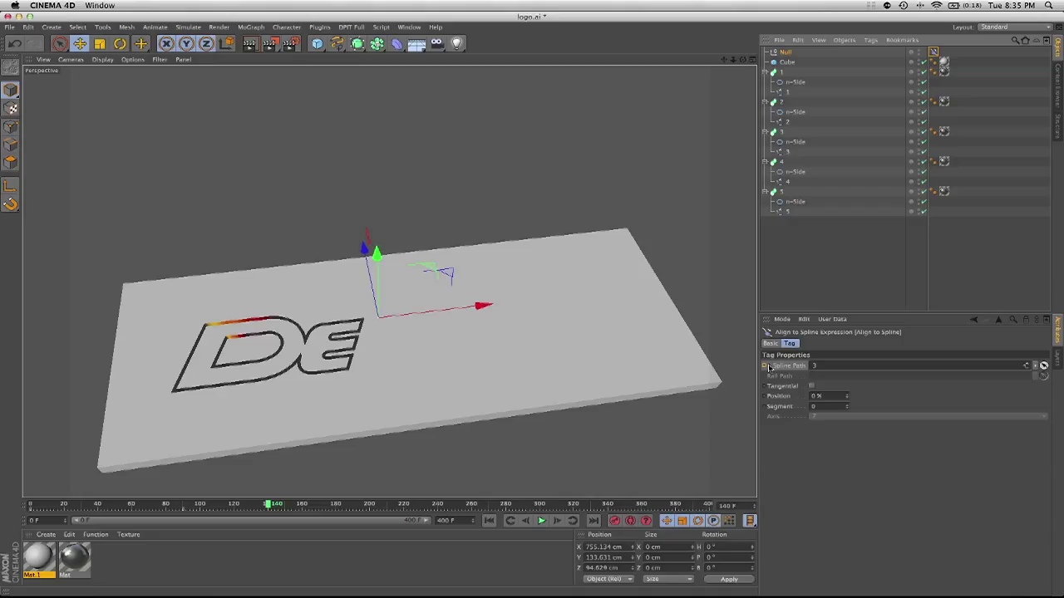
{"action": "left_click", "coordinate": [765, 367]}
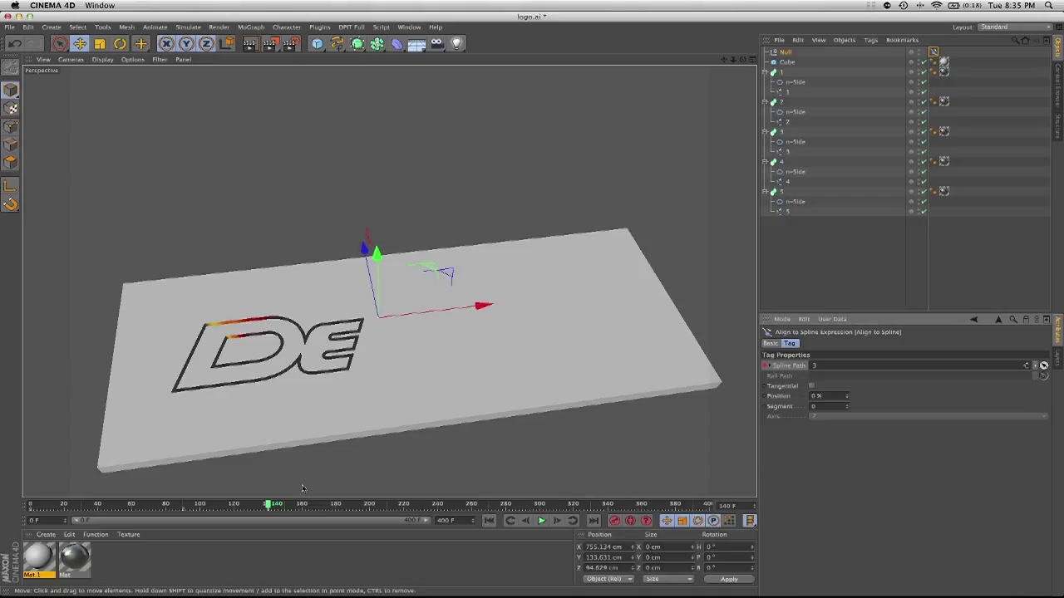
- At frame 220, set the tag's Spline Path to spline 4 and record a keyframe
{"action": "left_click_drag", "start_coordinate": [270, 507], "coordinate": [404, 511]}
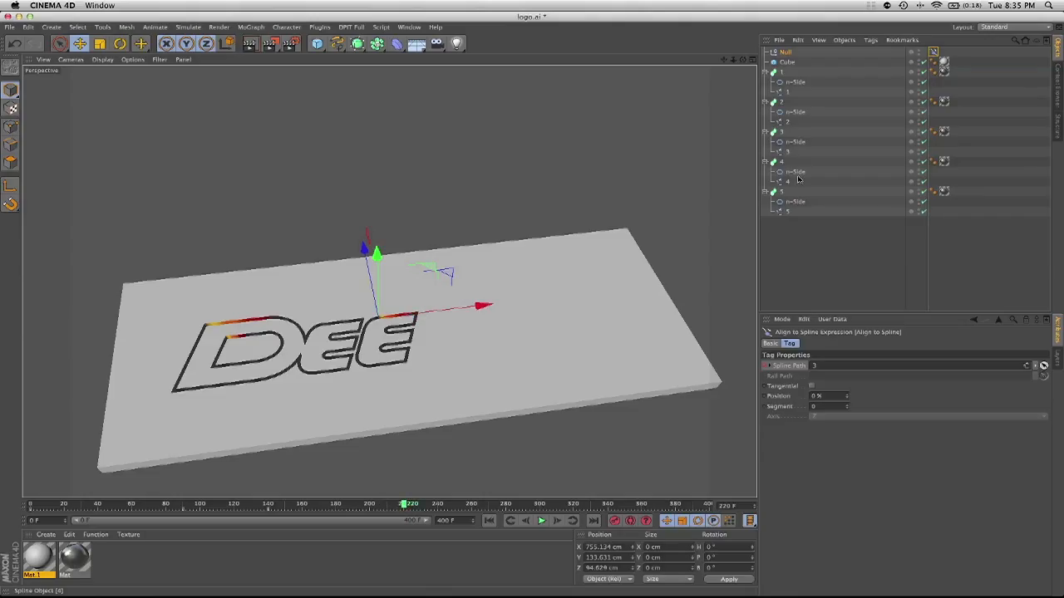
{"action": "left_click_drag", "start_coordinate": [786, 186], "coordinate": [839, 366]}
{"action": "left_click", "coordinate": [765, 366]}
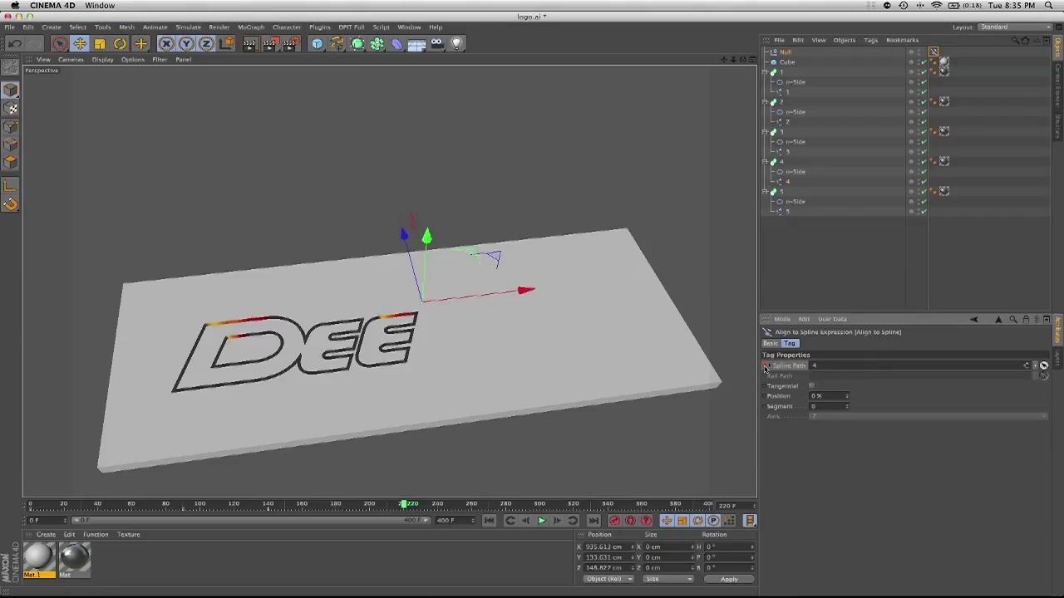
- At frame 320, set the tag's Spline Path to spline 5 and record a keyframe
{"action": "left_click_drag", "start_coordinate": [409, 505], "coordinate": [573, 489]}
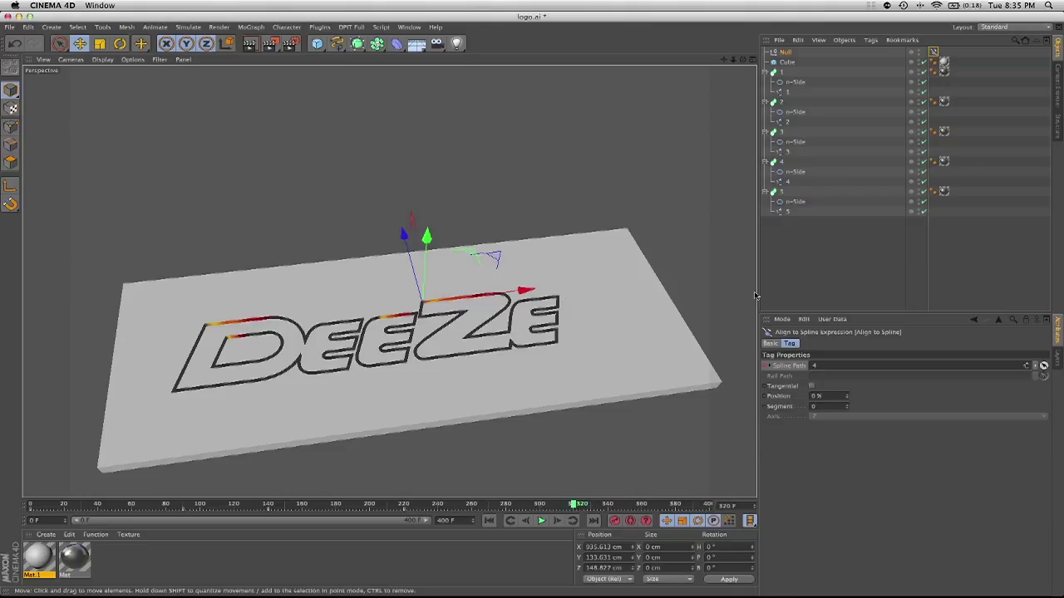
{"action": "left_click_drag", "start_coordinate": [789, 214], "coordinate": [839, 366]}
{"action": "left_click", "coordinate": [766, 366]}
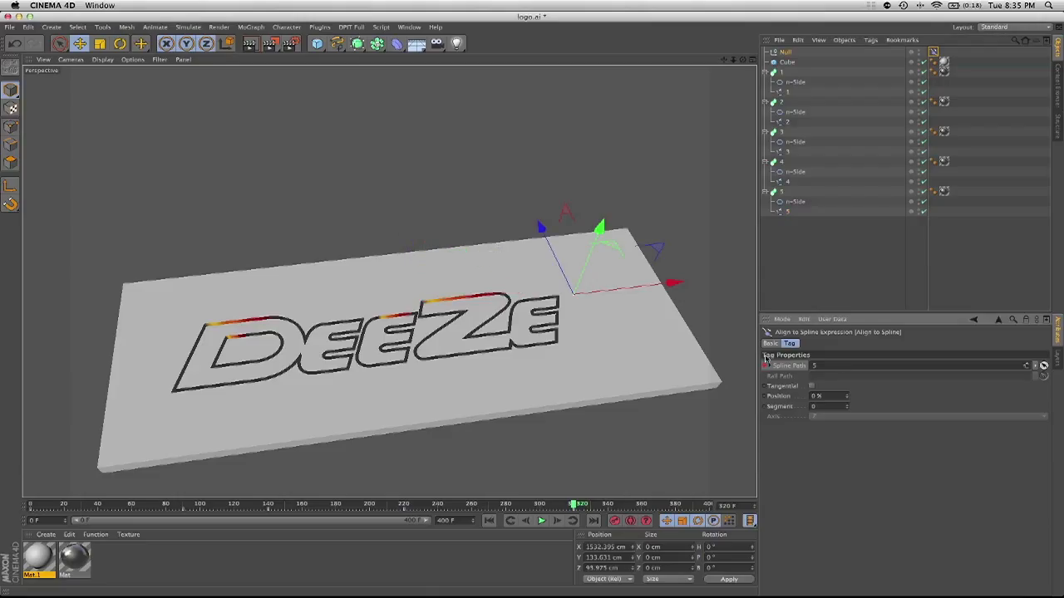
- Keyframe the Align to Spline tag's Position at 0% on frame 0 and 100% on frame 89
{"action": "mouse_move", "coordinate": [573, 507]}
{"action": "left_mouse_down"}
{"action": "mouse_move", "coordinate": [82, 514]}
{"action": "mouse_move", "coordinate": [570, 507]}
{"action": "mouse_move", "coordinate": [603, 520]}
{"action": "mouse_move", "coordinate": [615, 506]}
{"action": "mouse_move", "coordinate": [673, 509]}
{"action": "mouse_move", "coordinate": [31, 491]}
{"action": "mouse_move", "coordinate": [98, 490]}
{"action": "left_mouse_up"}
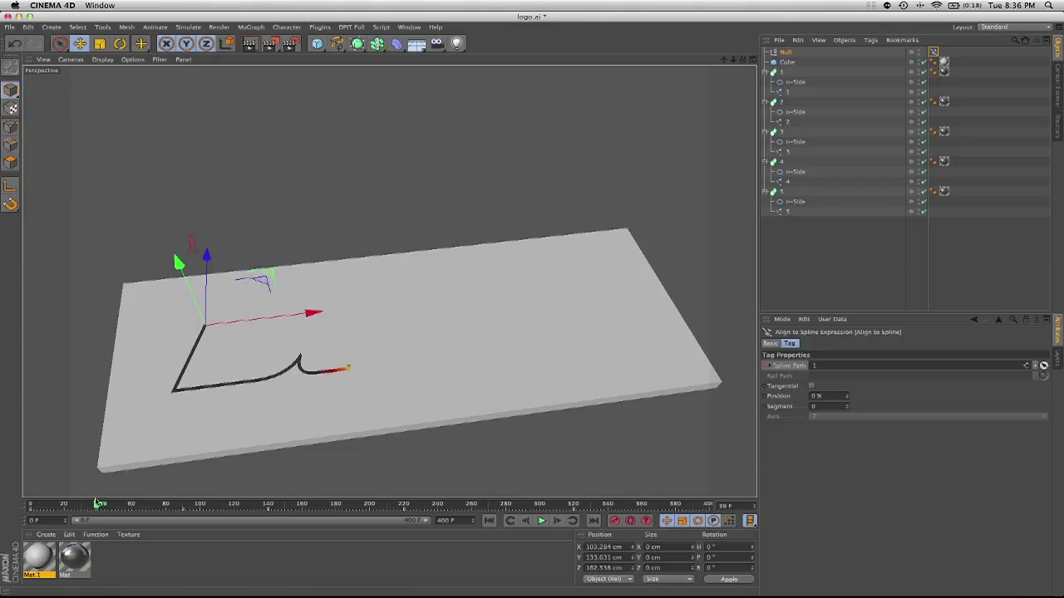
{"action": "left_click_drag", "start_coordinate": [99, 505], "coordinate": [462, 504]}
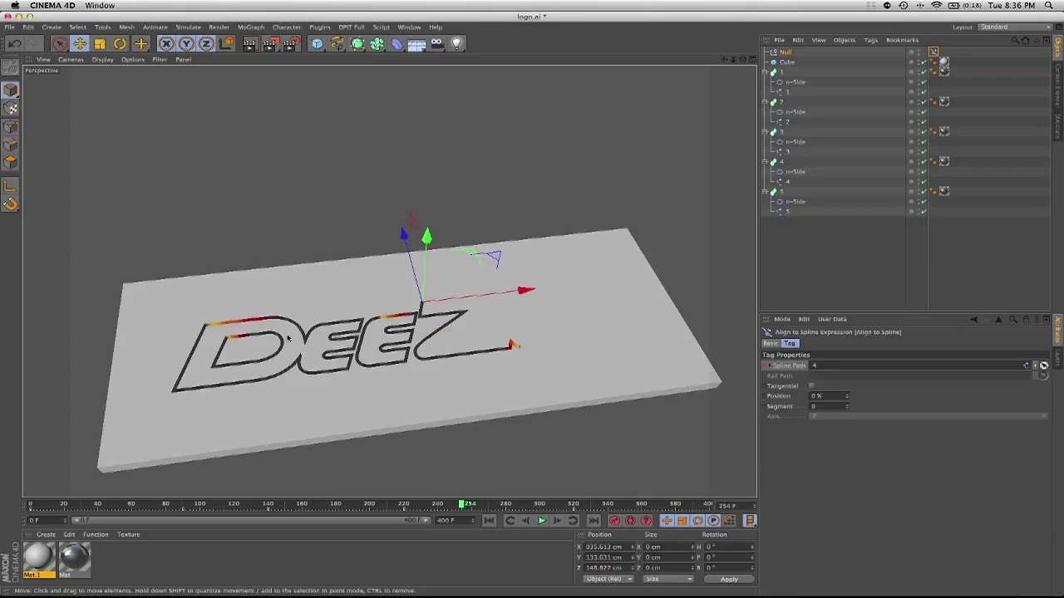
{"action": "left_click_drag", "start_coordinate": [465, 504], "coordinate": [32, 507]}
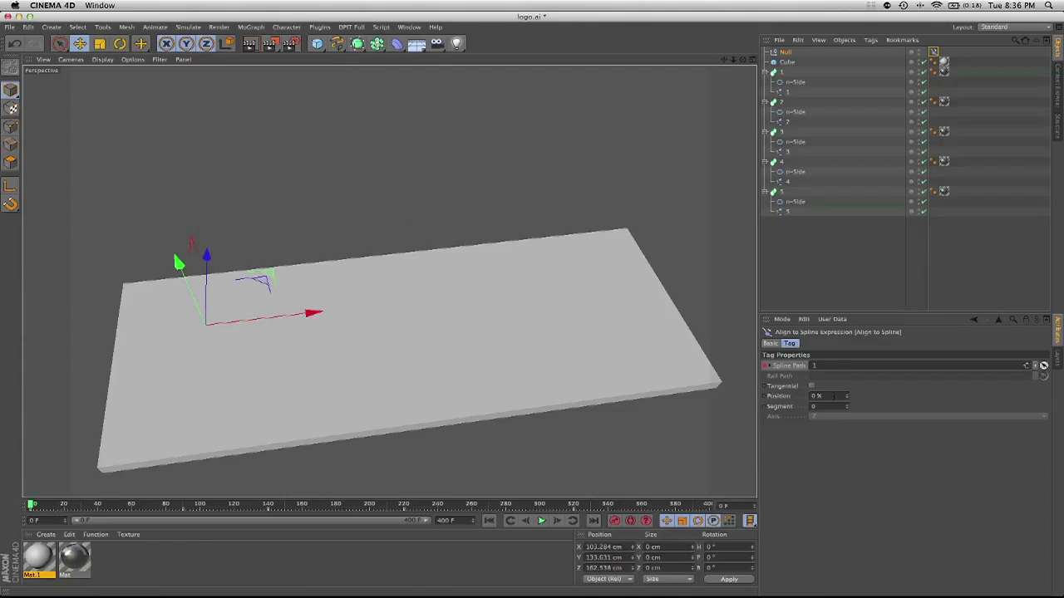
{"action": "left_click", "coordinate": [764, 396], "text": "ctrl"}
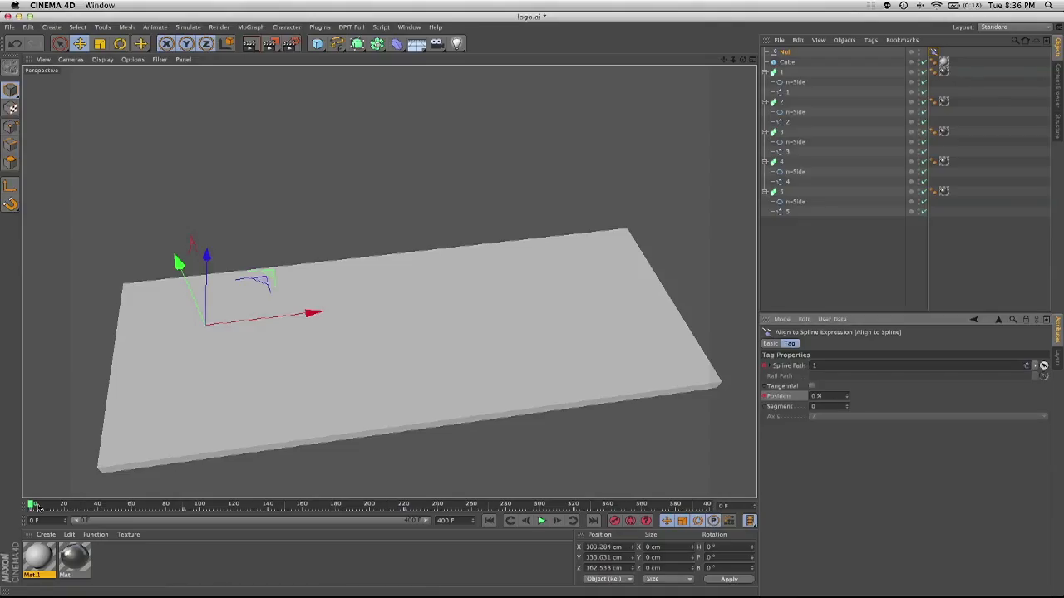
{"action": "left_click_drag", "start_coordinate": [31, 507], "coordinate": [182, 504]}
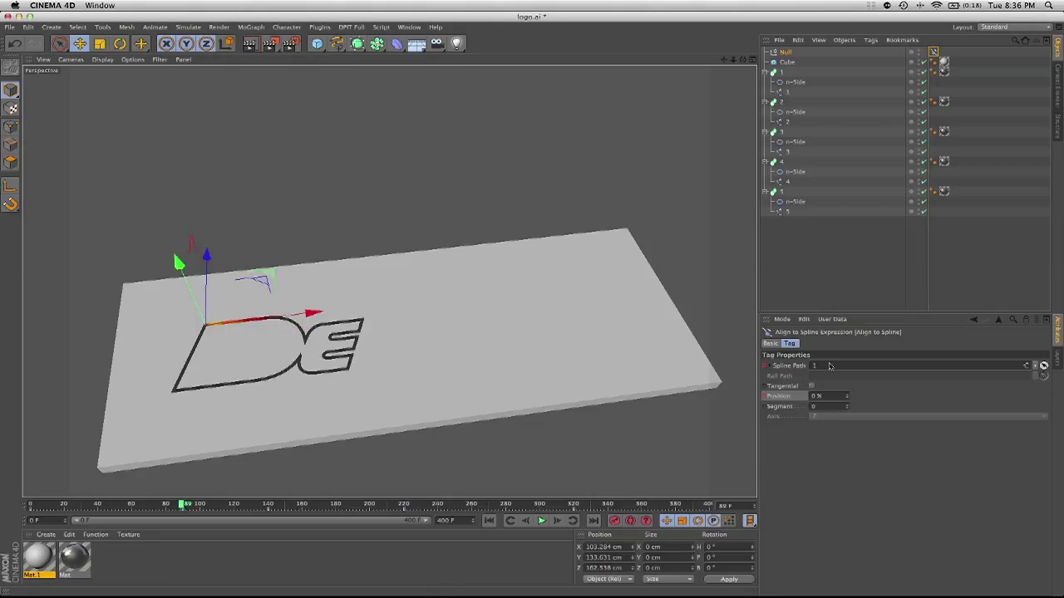
{"action": "left_click", "coordinate": [845, 404]}
{"action": "double_click", "coordinate": [840, 397]}
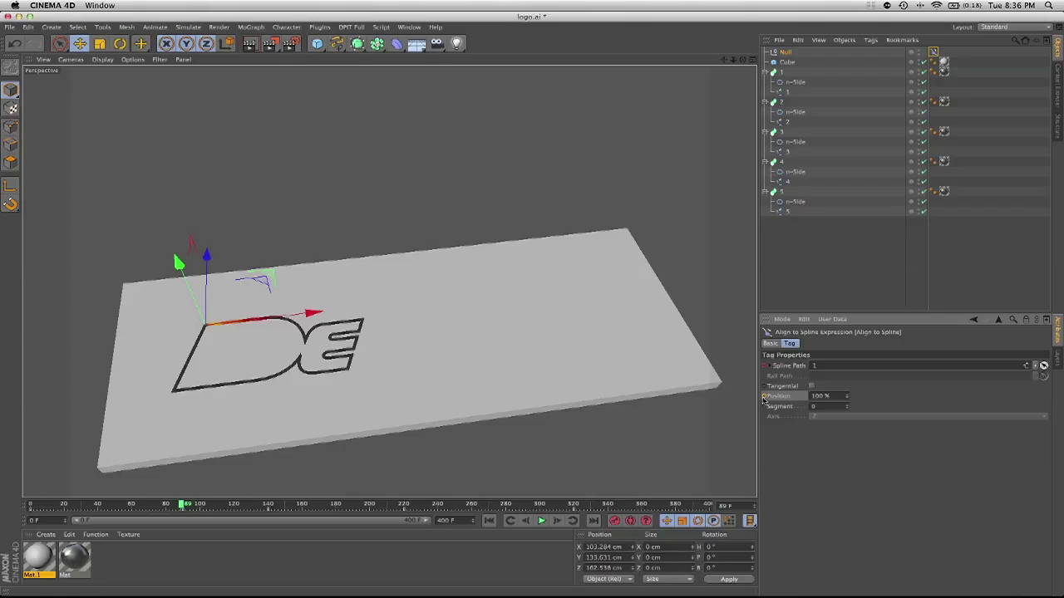
- Keyframe the tag's Position along spline 2 at 0% on frame 90 and 100% on frame 139
{"action": "left_click_drag", "start_coordinate": [184, 506], "coordinate": [75, 497]}
{"action": "mouse_move", "coordinate": [87, 497]}
{"action": "left_mouse_down"}
{"action": "mouse_move", "coordinate": [160, 500]}
{"action": "mouse_move", "coordinate": [192, 484]}
{"action": "mouse_move", "coordinate": [27, 475]}
{"action": "mouse_move", "coordinate": [50, 506]}
{"action": "mouse_move", "coordinate": [67, 506]}
{"action": "left_mouse_up"}
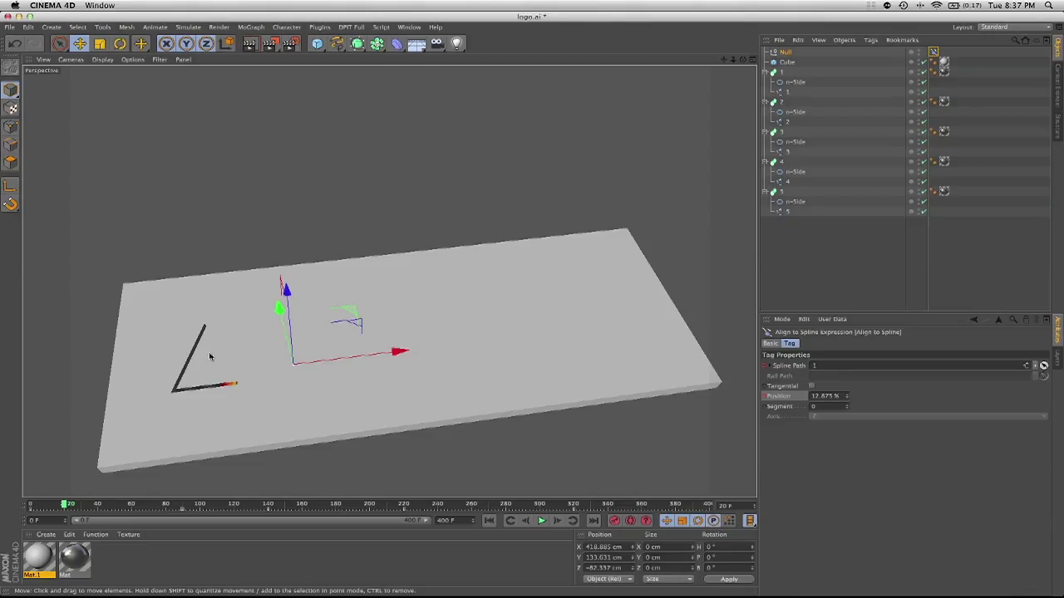
{"action": "left_click_drag", "start_coordinate": [64, 504], "coordinate": [185, 501]}
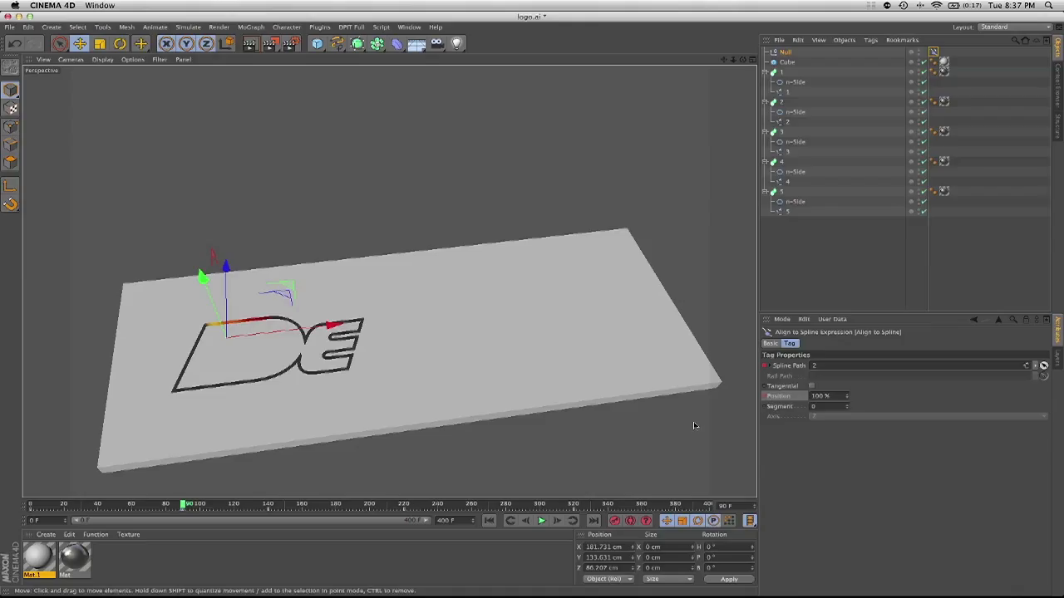
{"action": "left_click", "coordinate": [828, 396]}
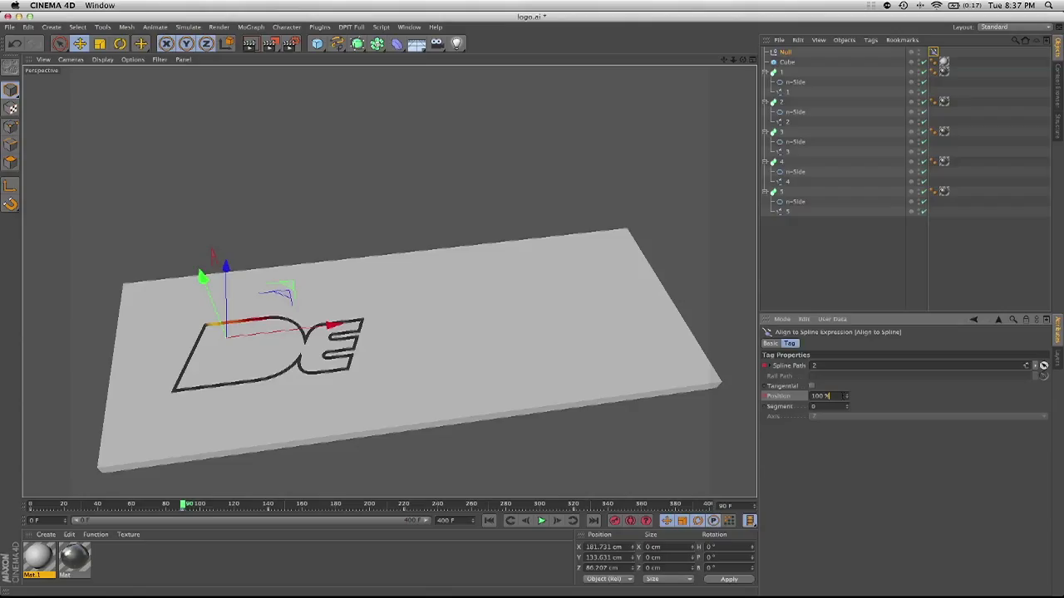
{"action": "left_click", "coordinate": [763, 397], "text": "ctrl"}
{"action": "left_click_drag", "start_coordinate": [182, 504], "coordinate": [268, 504]}
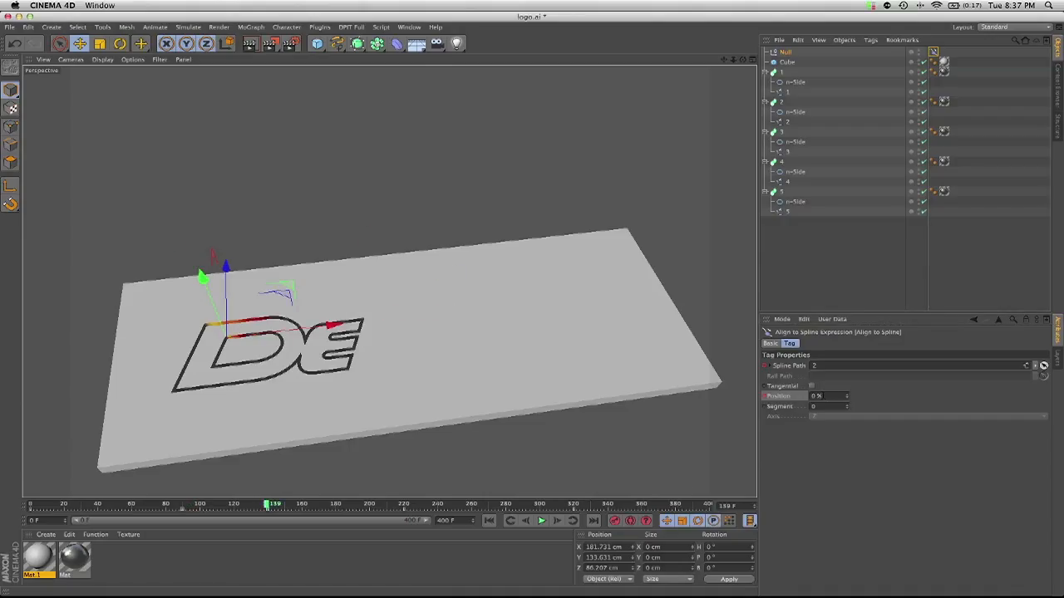
{"action": "left_click", "coordinate": [830, 397]}
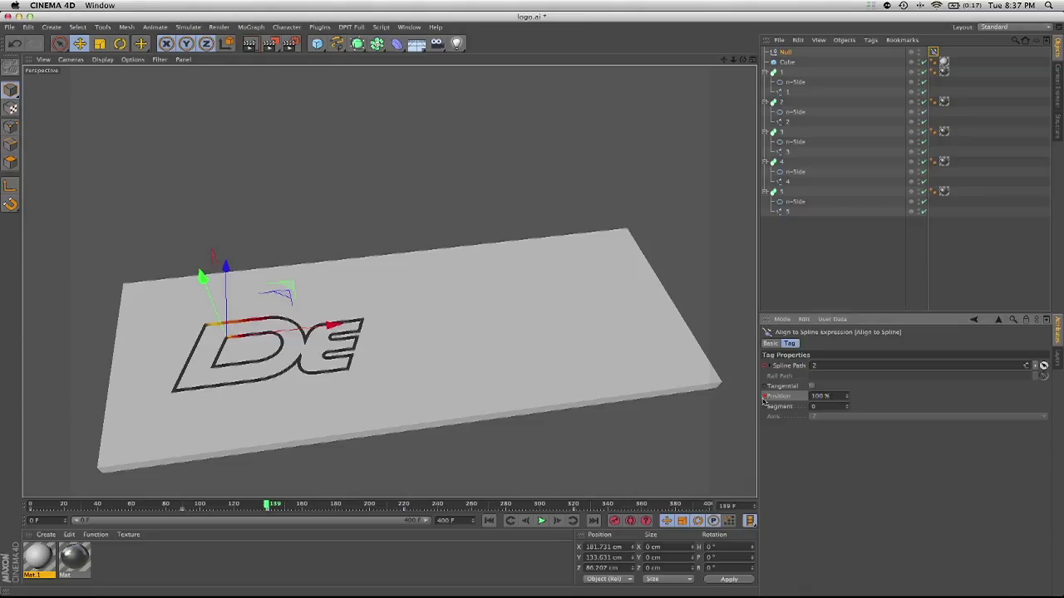
- Keyframe the tag's Position along spline 3 at 0% on frame 140 and 100% on frame 219
{"action": "left_click", "coordinate": [268, 507]}
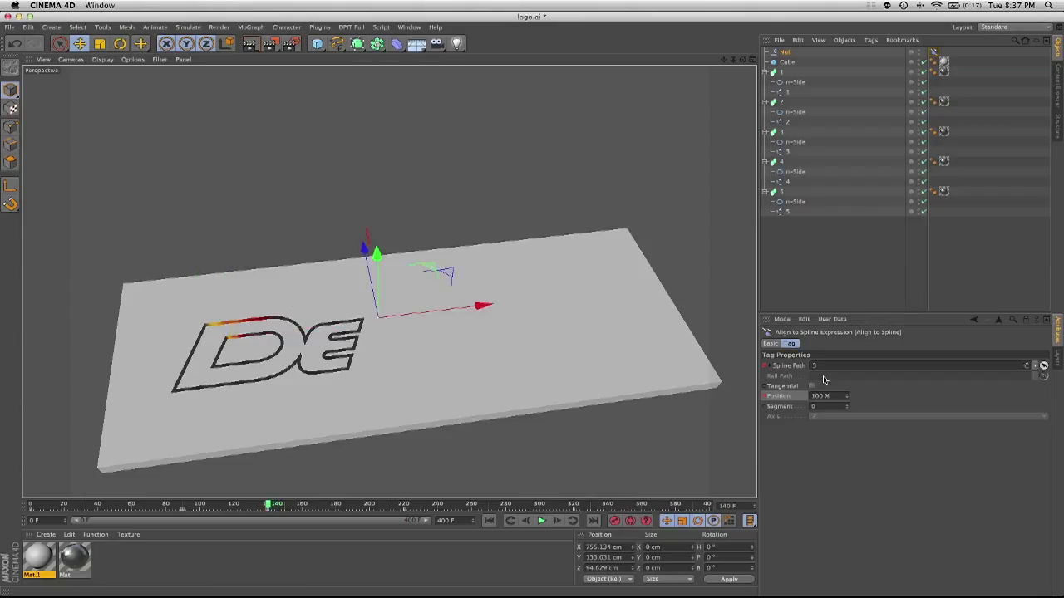
{"action": "left_click", "coordinate": [827, 396]}
{"action": "double_click", "coordinate": [839, 396]}
{"action": "type", "text": "0"}
{"action": "key", "text": "Return"}
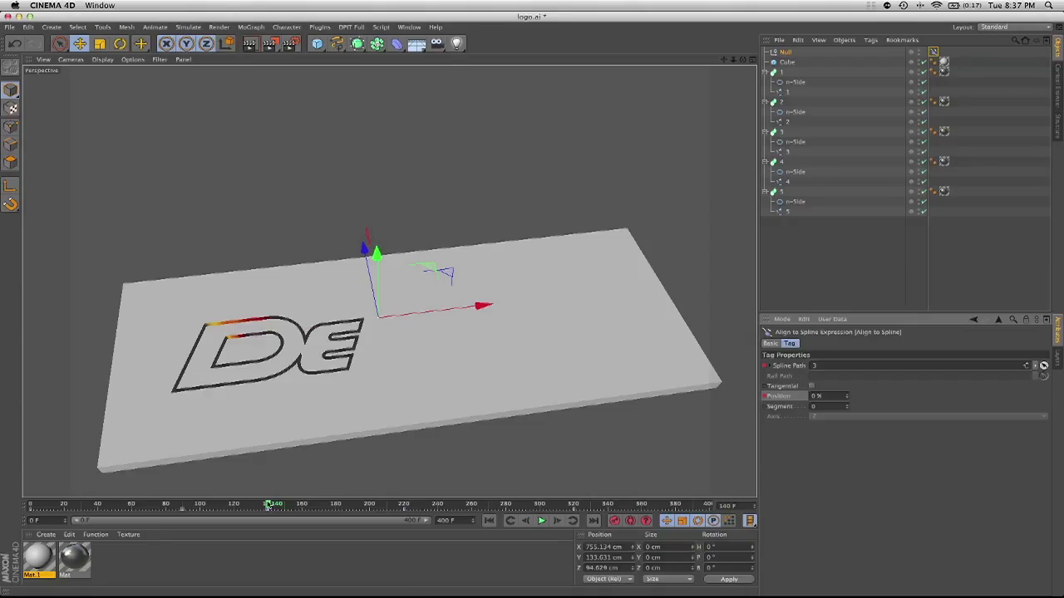
{"action": "left_click_drag", "start_coordinate": [273, 504], "coordinate": [405, 504]}
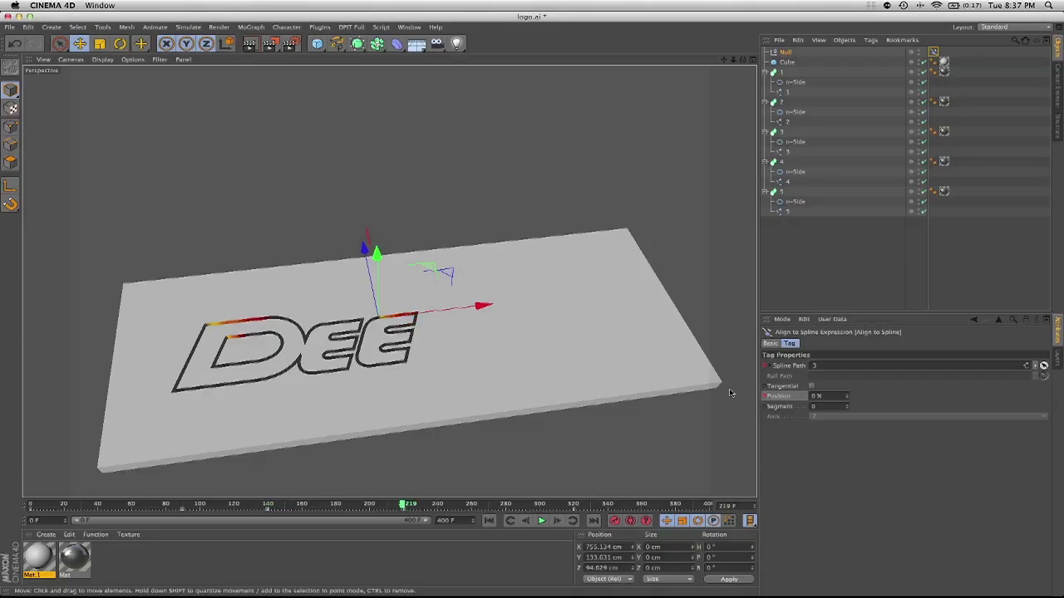
{"action": "double_click", "coordinate": [829, 396]}
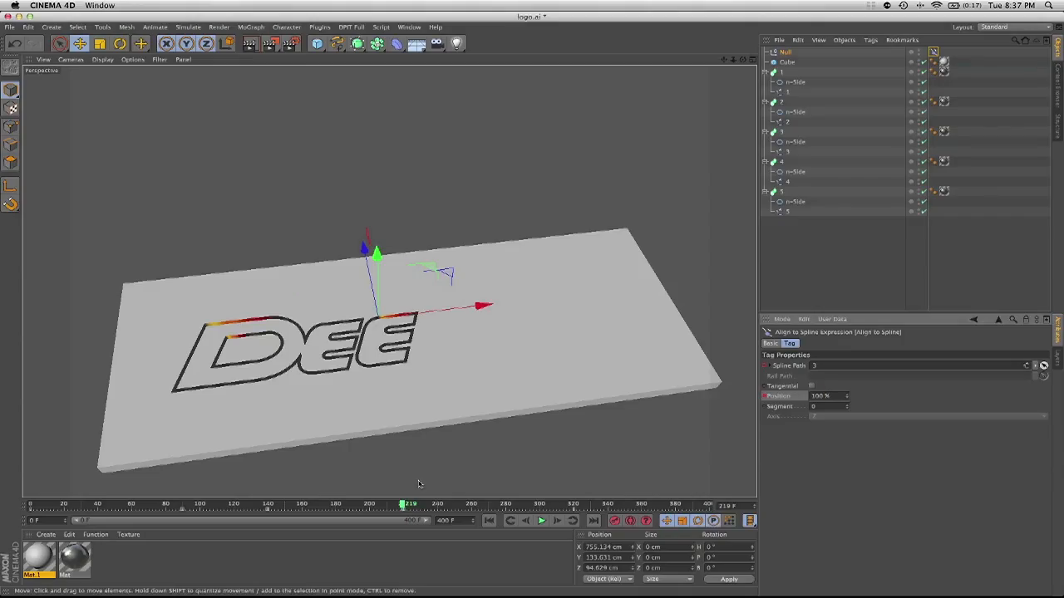
- Keyframe the tag's Position along spline 4 at 0% on frame 220 and 100% on frame 319
{"action": "left_click", "coordinate": [404, 506]}
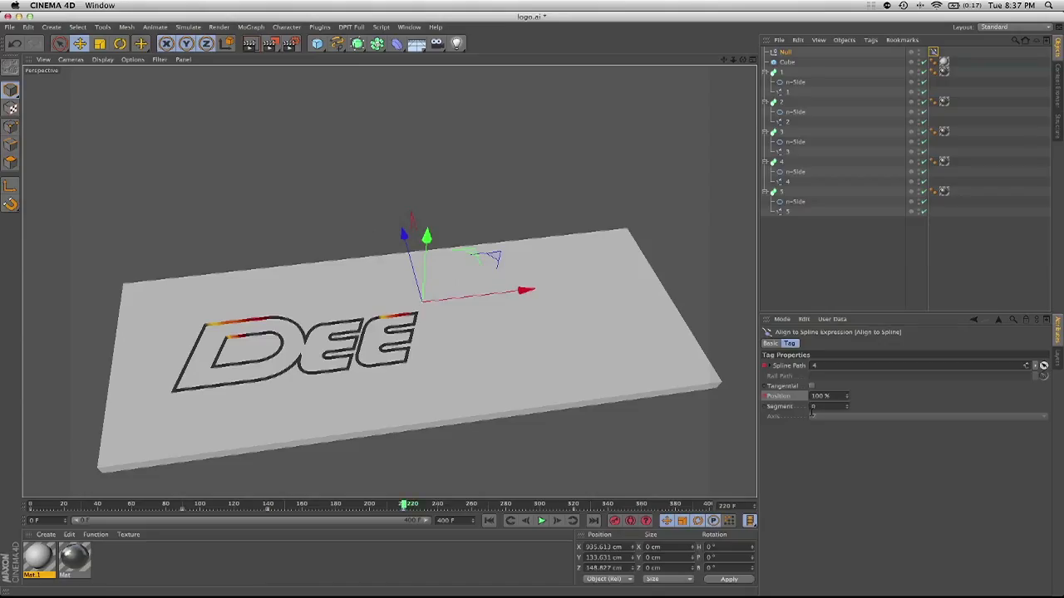
{"action": "double_click", "coordinate": [831, 395]}
{"action": "type", "text": "0"}
{"action": "key", "text": "Return"}
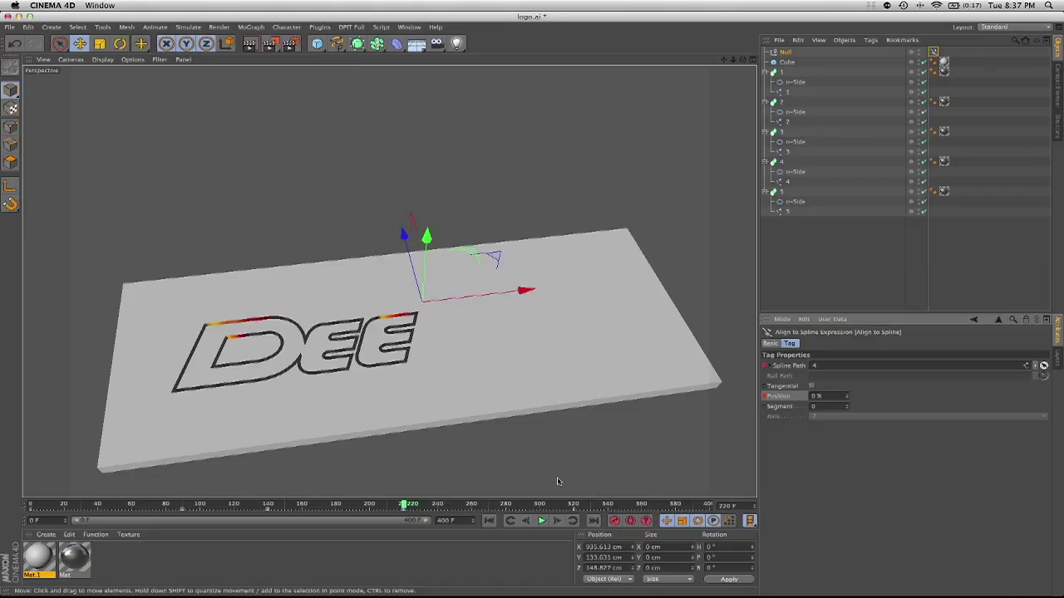
{"action": "left_click_drag", "start_coordinate": [404, 504], "coordinate": [571, 505]}
{"action": "left_click", "coordinate": [831, 396]}
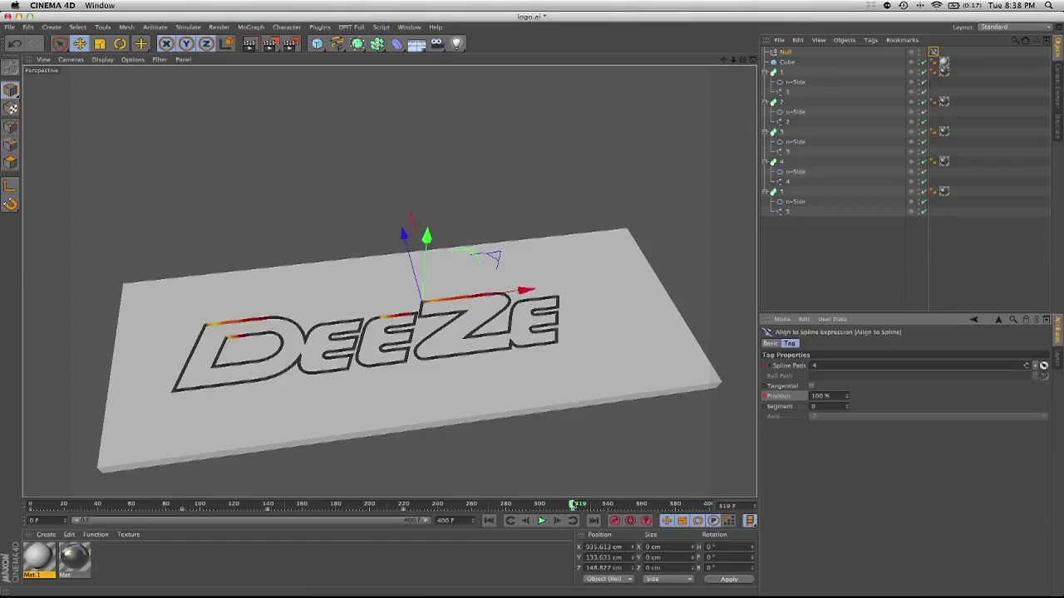
- Keyframe the tag's Position along spline 5 at 0% on frame 320 and 100% on frame 400
{"action": "left_click", "coordinate": [573, 505]}
{"action": "left_click", "coordinate": [835, 396]}
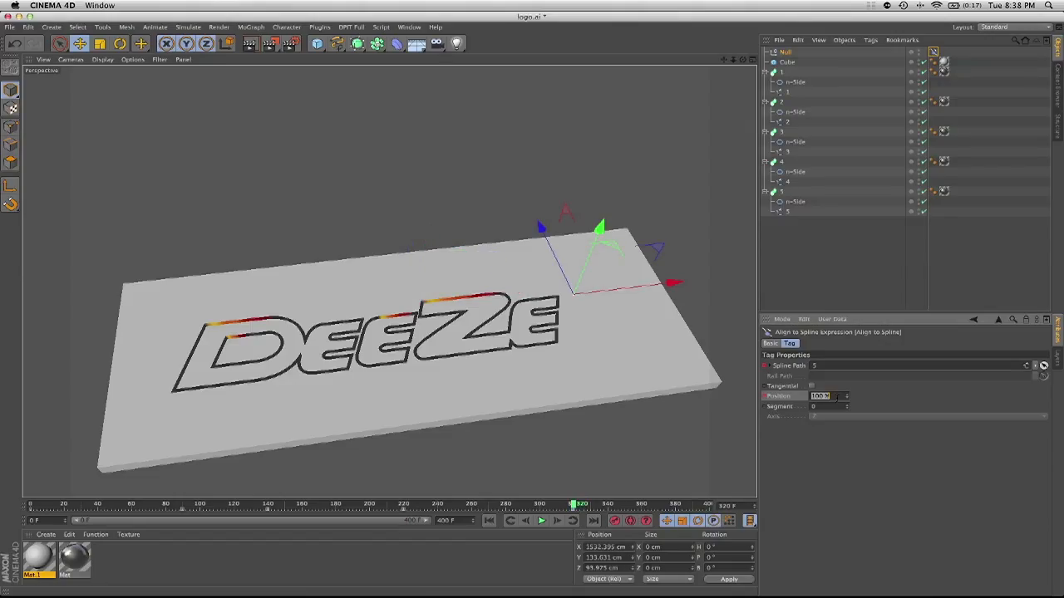
{"action": "type", "text": "0"}
{"action": "key", "text": "Return"}
{"action": "left_click", "coordinate": [765, 396]}
{"action": "left_click", "coordinate": [581, 506]}
{"action": "left_click_drag", "start_coordinate": [581, 505], "coordinate": [723, 503]}
{"action": "left_click", "coordinate": [835, 396]}
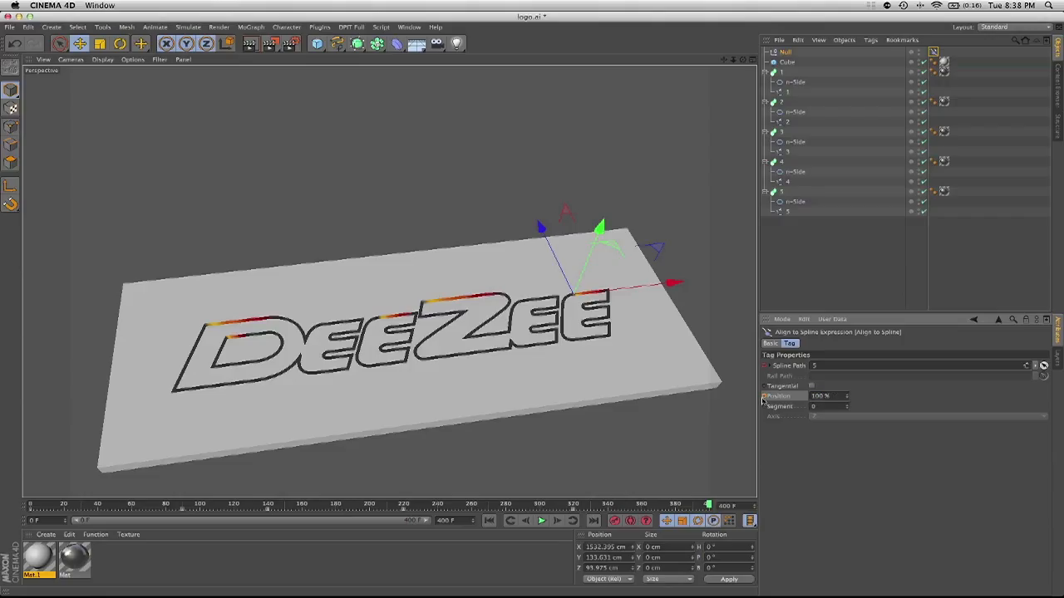
- Return to frame 0 and switch the interface to the Animation layout
{"action": "left_click_drag", "start_coordinate": [707, 507], "coordinate": [31, 507]}
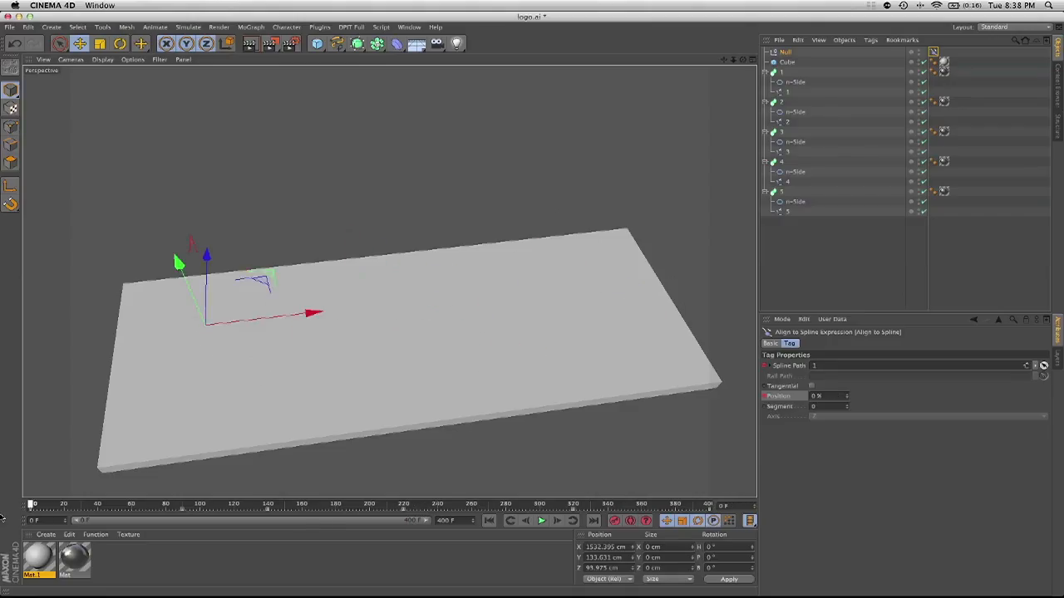
{"action": "left_click", "coordinate": [993, 27]}
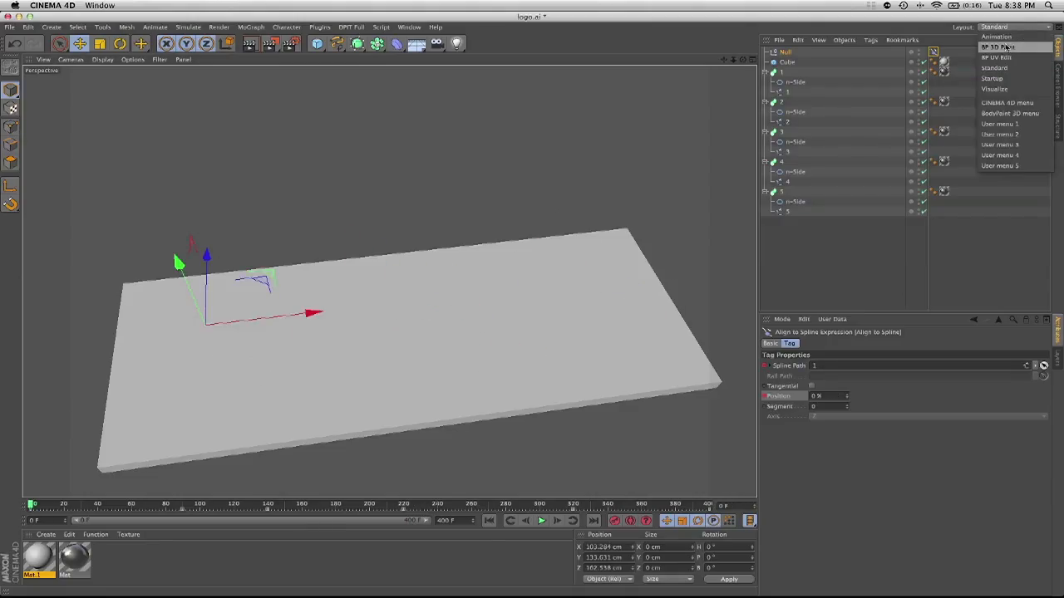
{"action": "left_click", "coordinate": [997, 36]}
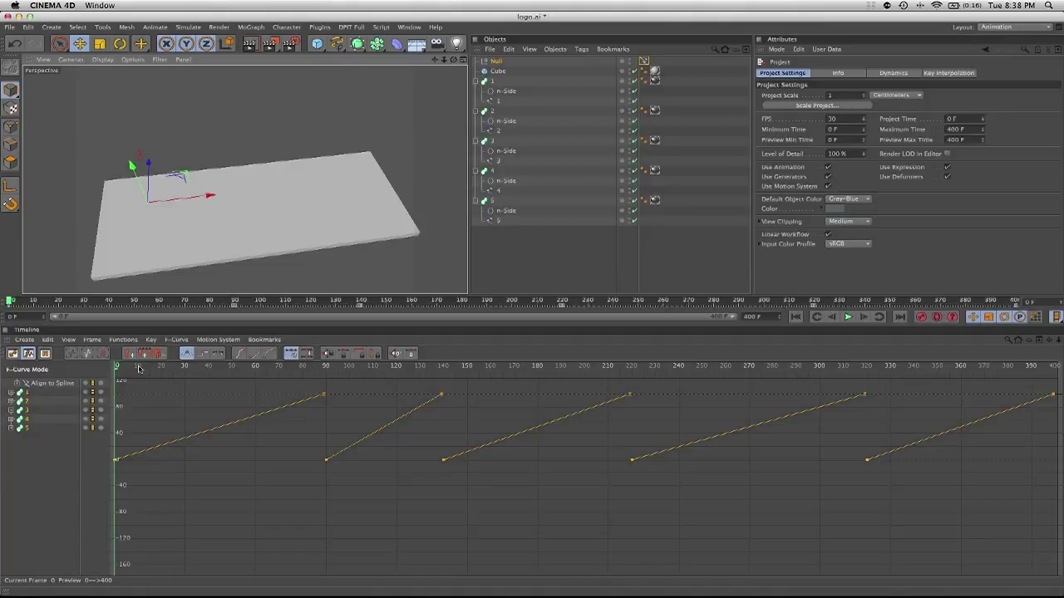
- Set all keys of the null's Align to Spline tracks to linear interpolation and return the interface to the Standard layout
{"action": "left_click", "coordinate": [40, 385]}
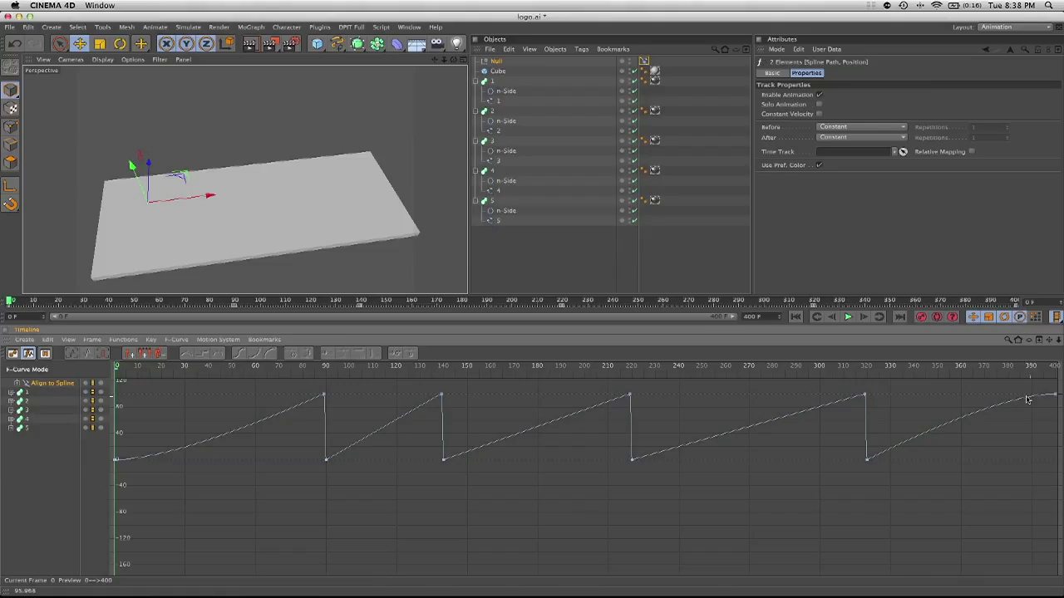
{"action": "key", "text": "super+a"}
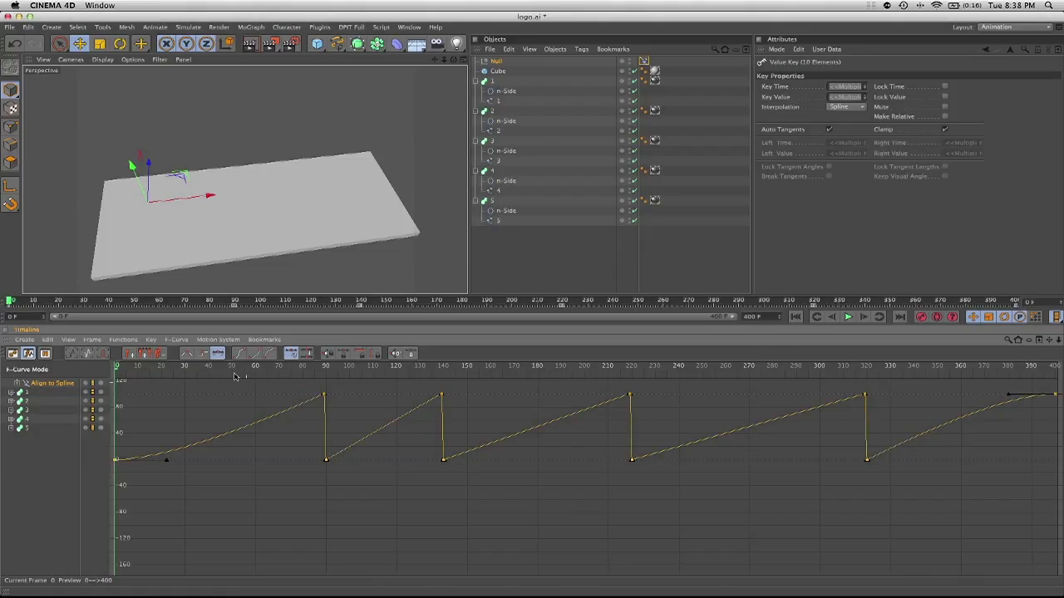
{"action": "left_click", "coordinate": [191, 356]}
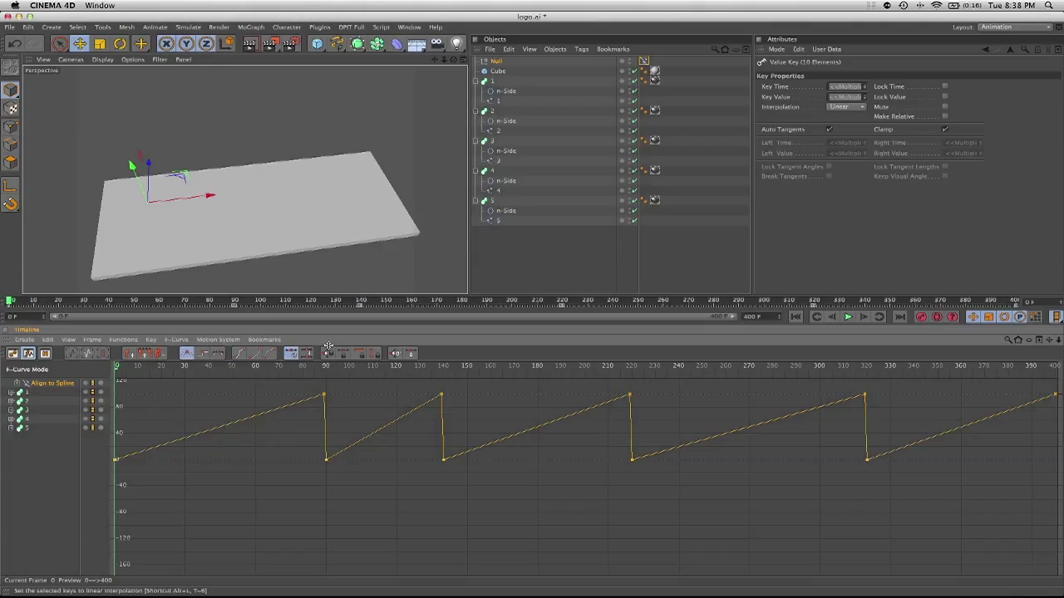
{"action": "left_click", "coordinate": [1041, 26]}
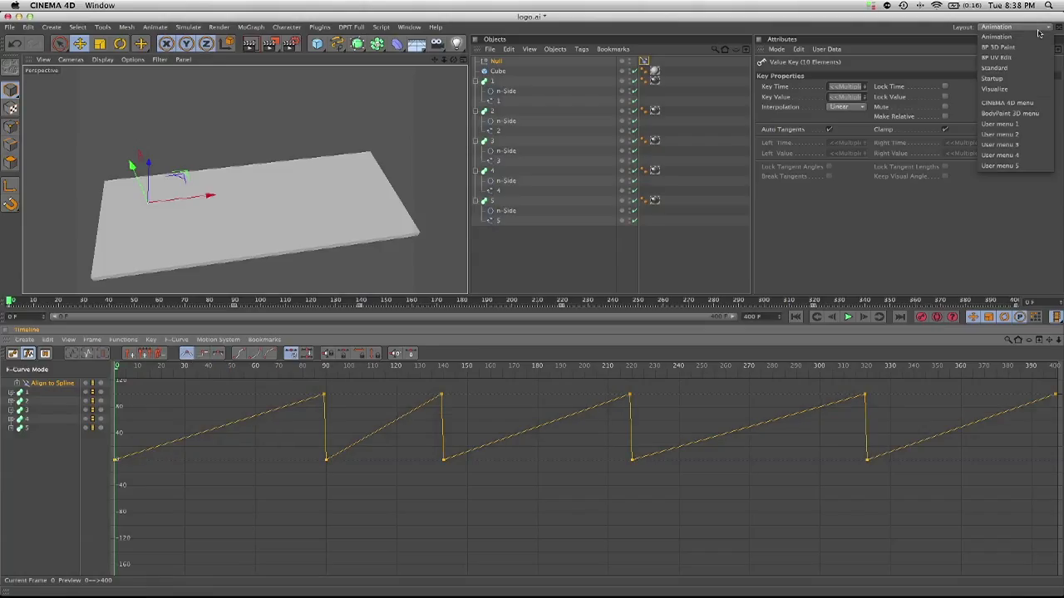
{"action": "left_click", "coordinate": [1023, 70]}
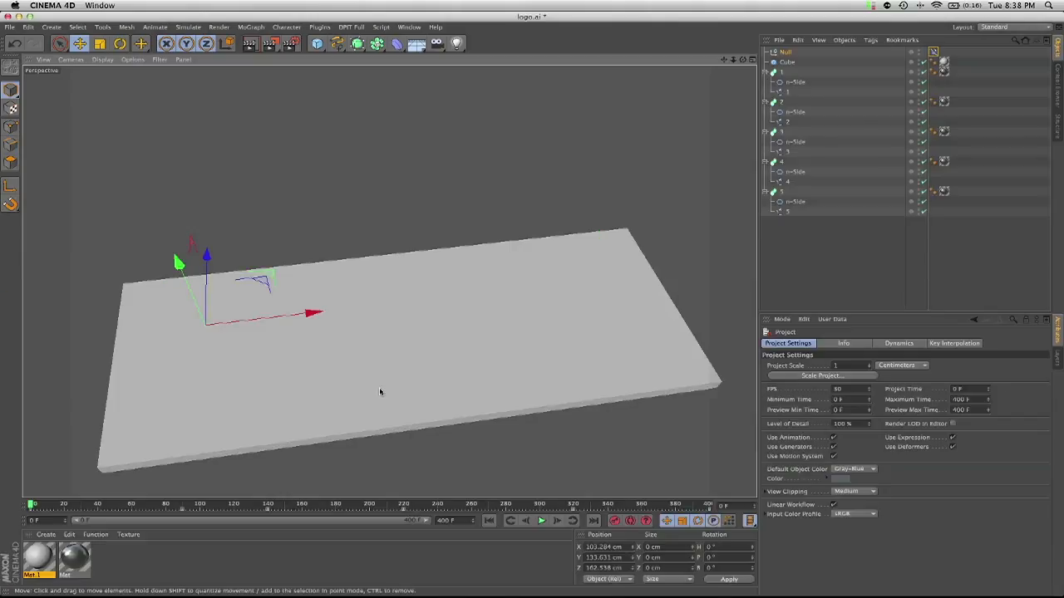
- Play the animation from frame 0 to check how the null follows the growing outline, and rewind to the start
{"action": "left_click_drag", "start_coordinate": [379, 389], "coordinate": [336, 395], "text": "alt"}
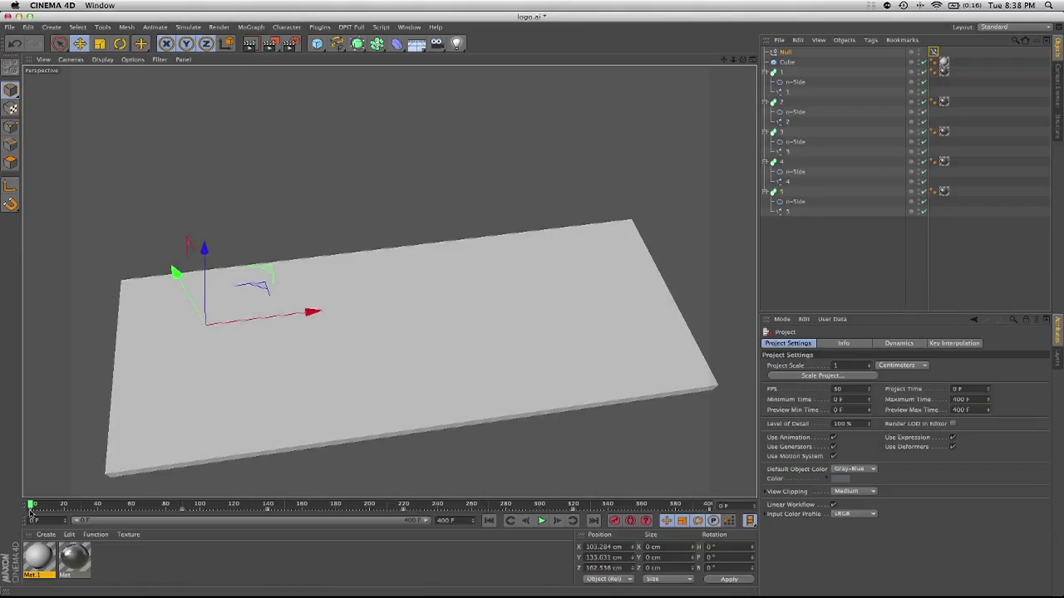
{"action": "left_click", "coordinate": [544, 521]}
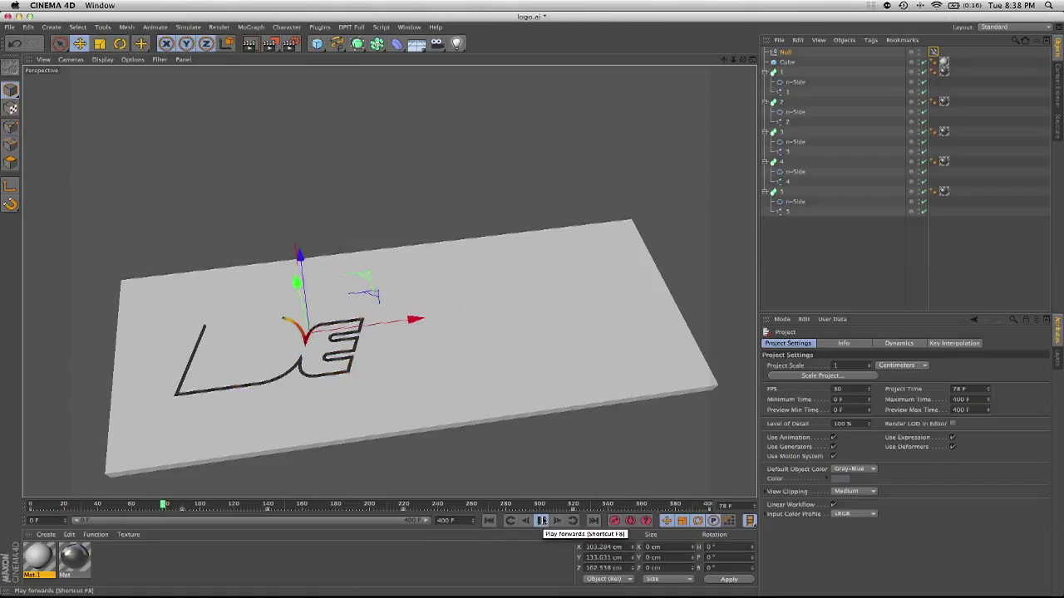
{"action": "left_click", "coordinate": [541, 521]}
{"action": "left_click", "coordinate": [509, 522]}
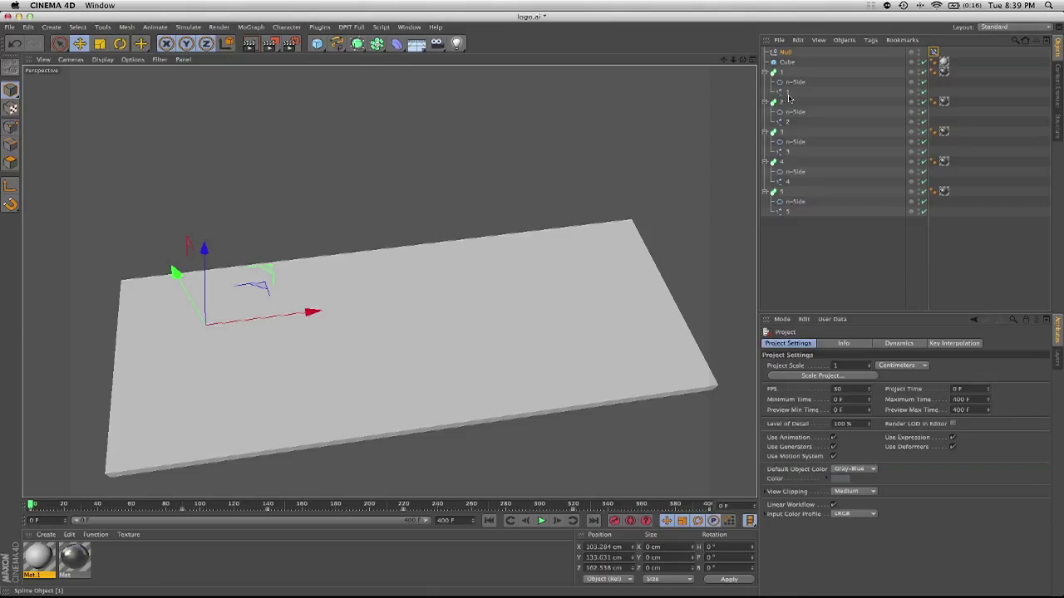
- Set spline 1's Intermediate Points to Uniform and scrub to frame 91 to check the outline
{"action": "left_click", "coordinate": [788, 93]}
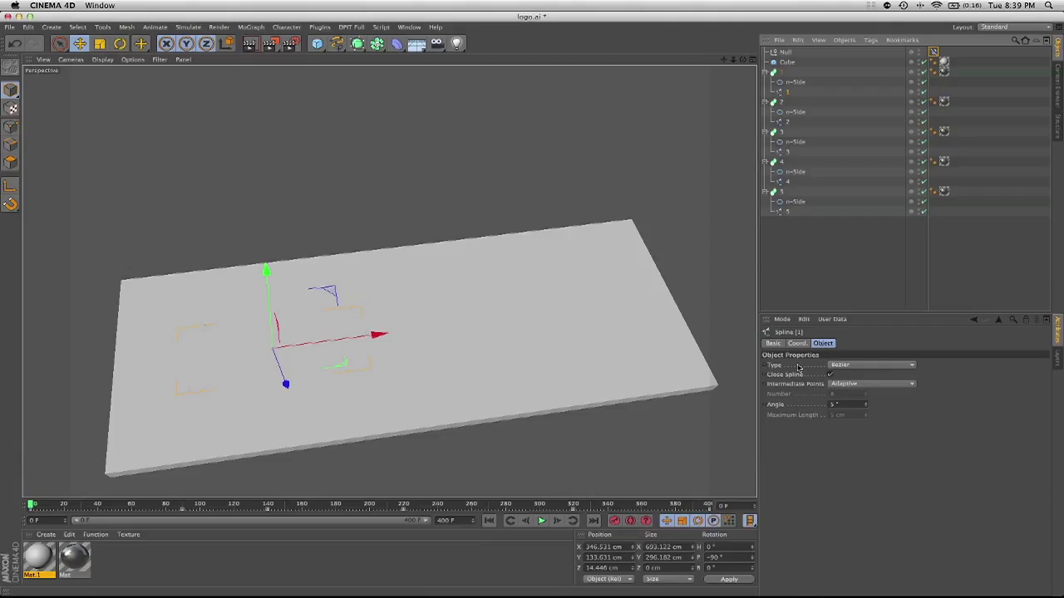
{"action": "left_click", "coordinate": [868, 384]}
{"action": "left_click", "coordinate": [868, 414]}
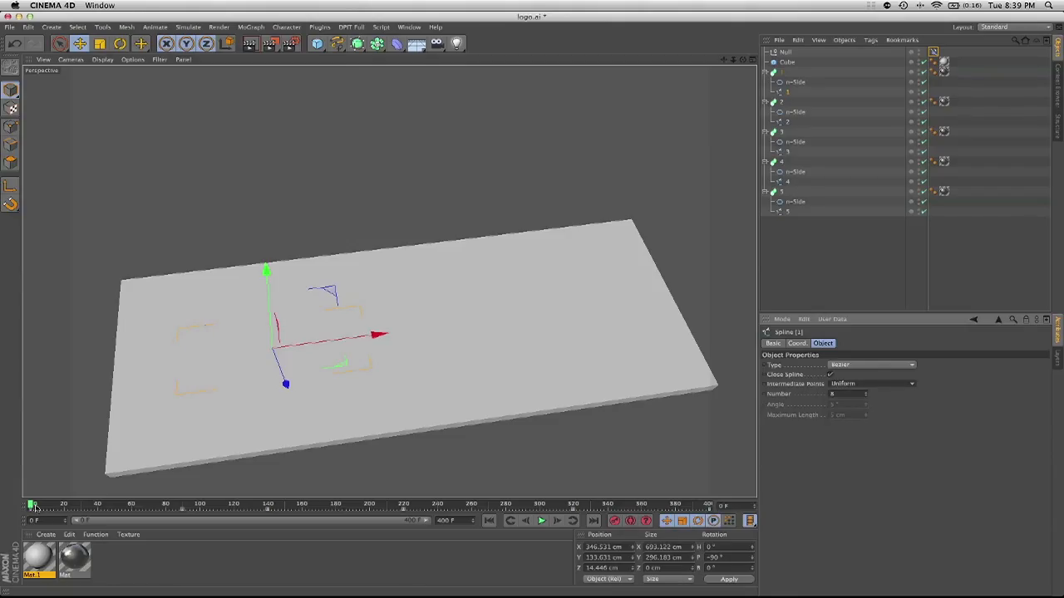
{"action": "left_click_drag", "start_coordinate": [33, 507], "coordinate": [187, 511]}
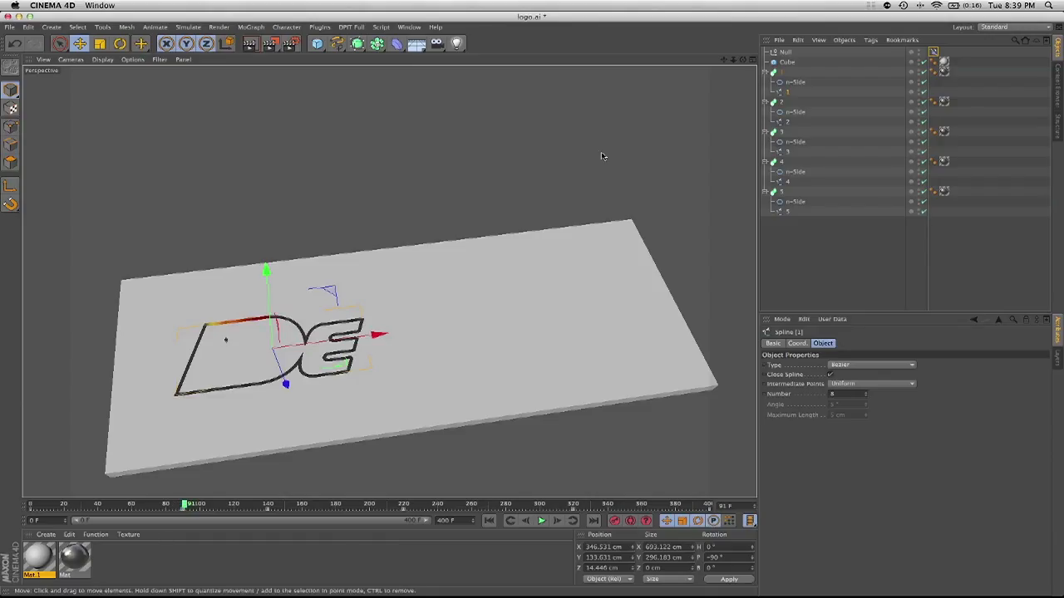
- Set the Intermediate Points of splines 2, 3, 4 and 5 to Uniform together
{"action": "left_click", "coordinate": [788, 122]}
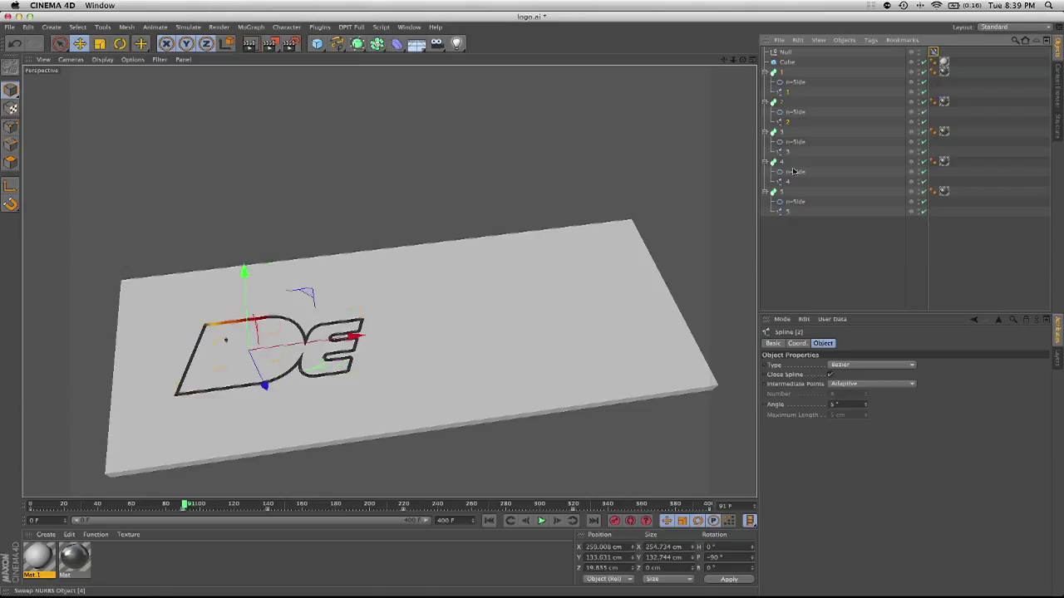
{"action": "left_click", "coordinate": [789, 152], "text": "ctrl"}
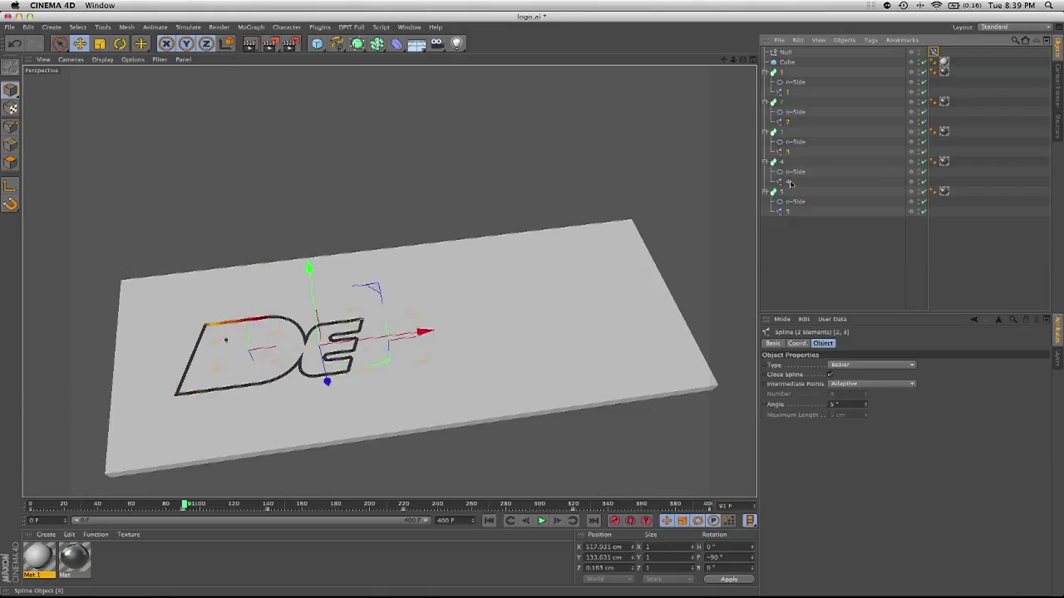
{"action": "left_click", "coordinate": [790, 183], "text": "ctrl"}
{"action": "left_click", "coordinate": [787, 212], "text": "ctrl"}
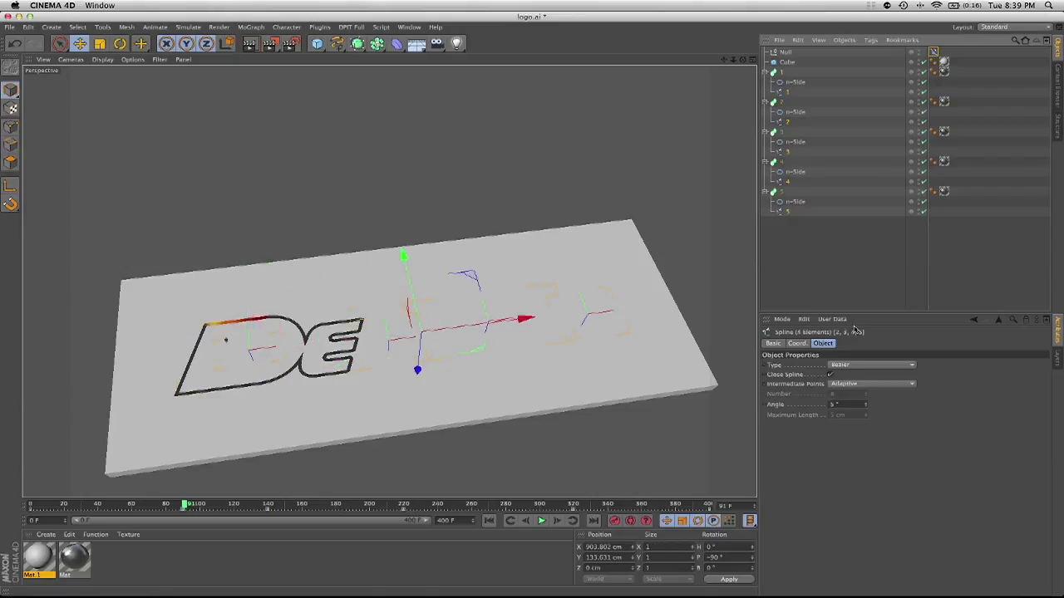
{"action": "left_click", "coordinate": [873, 384]}
{"action": "left_click", "coordinate": [889, 420]}
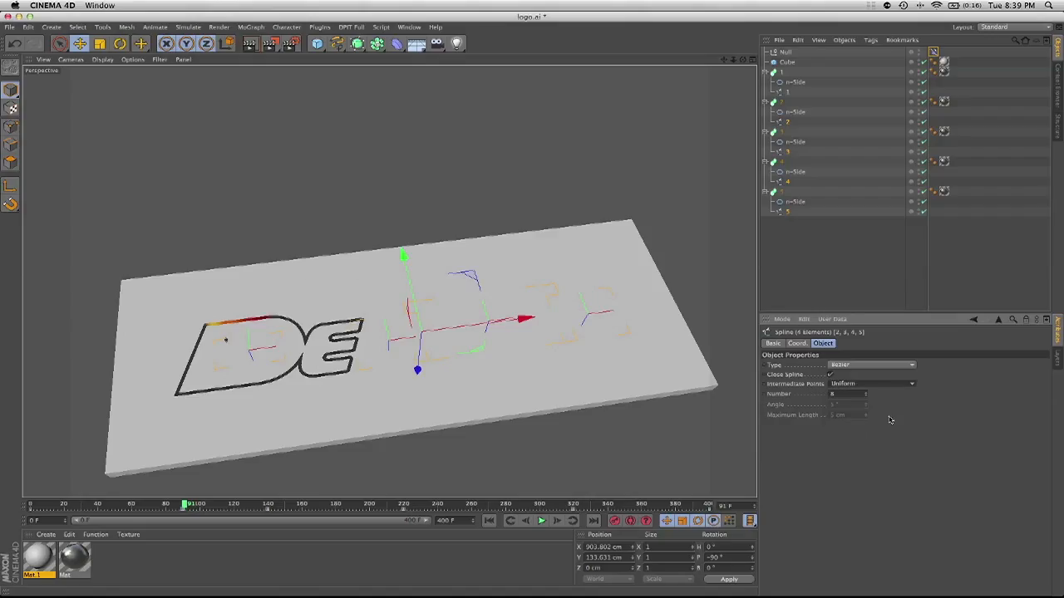
- Play the animation from frame 0 with the null selected to check its sync with the outline, and rewind to the start
{"action": "left_click", "coordinate": [489, 520]}
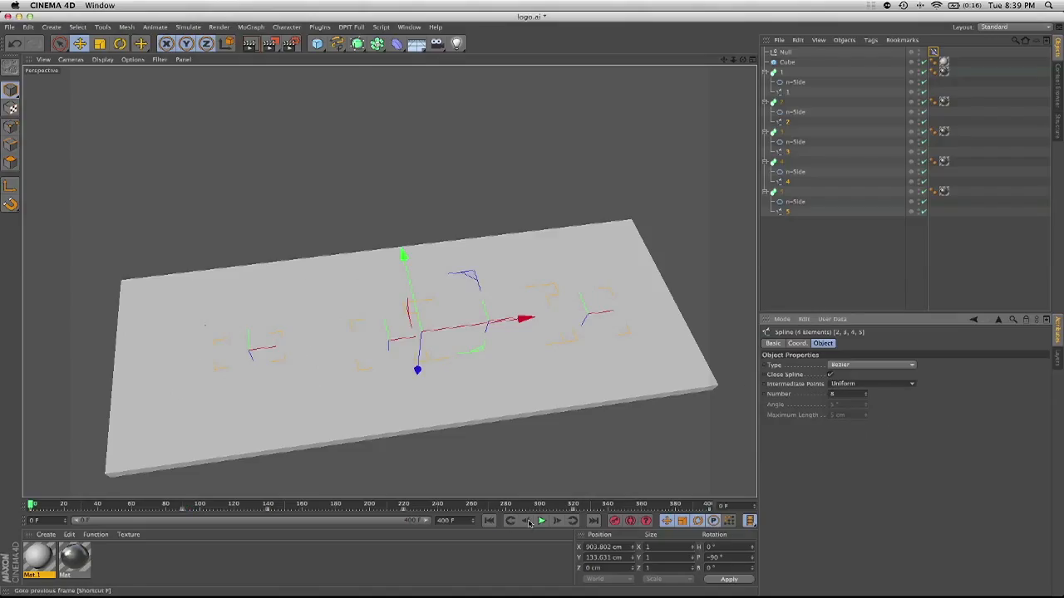
{"action": "left_click", "coordinate": [836, 245]}
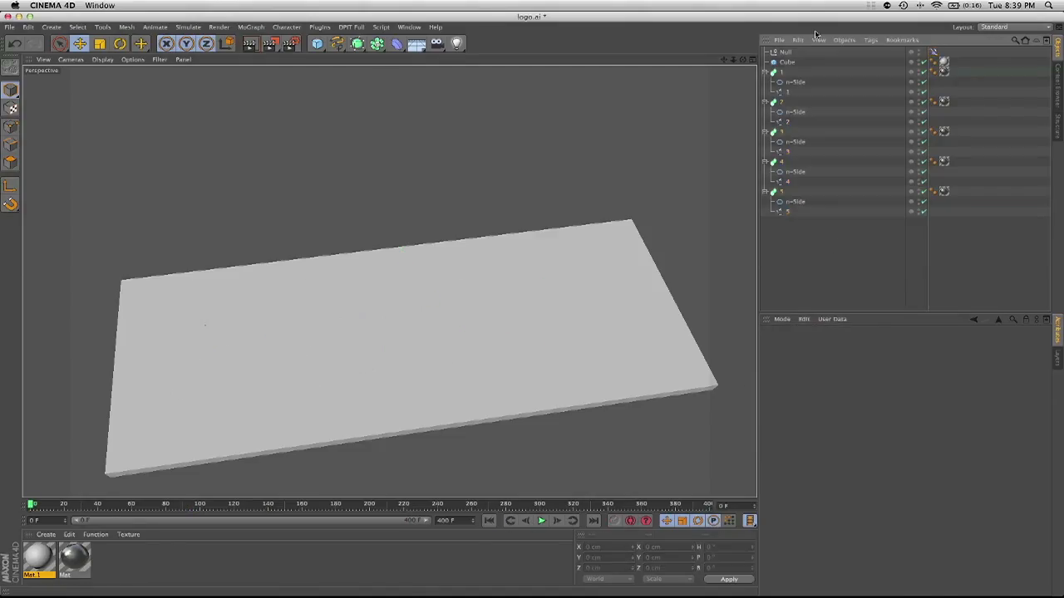
{"action": "left_click", "coordinate": [785, 52]}
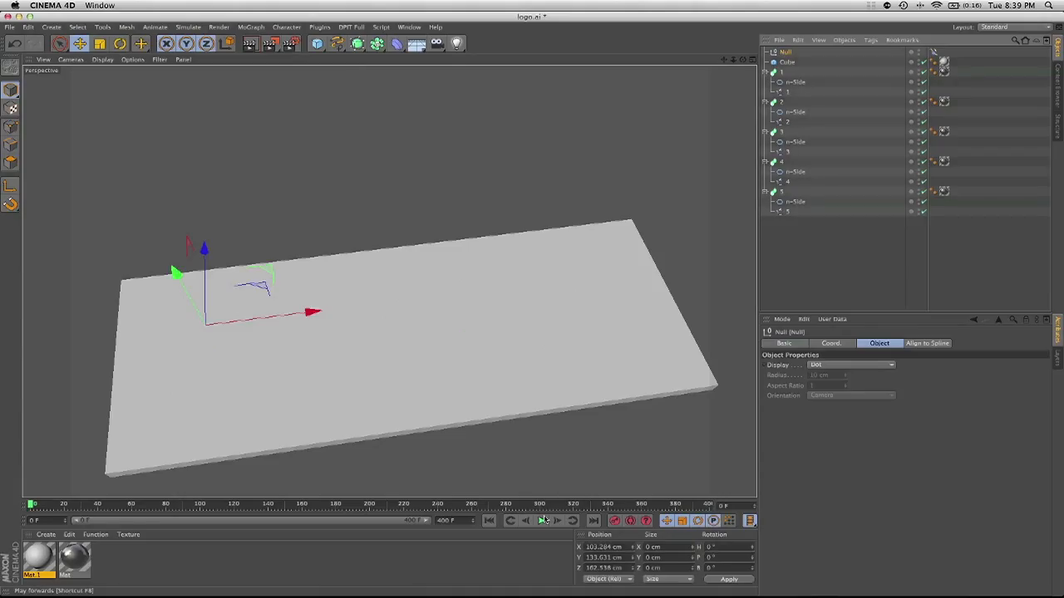
{"action": "left_click", "coordinate": [541, 520]}
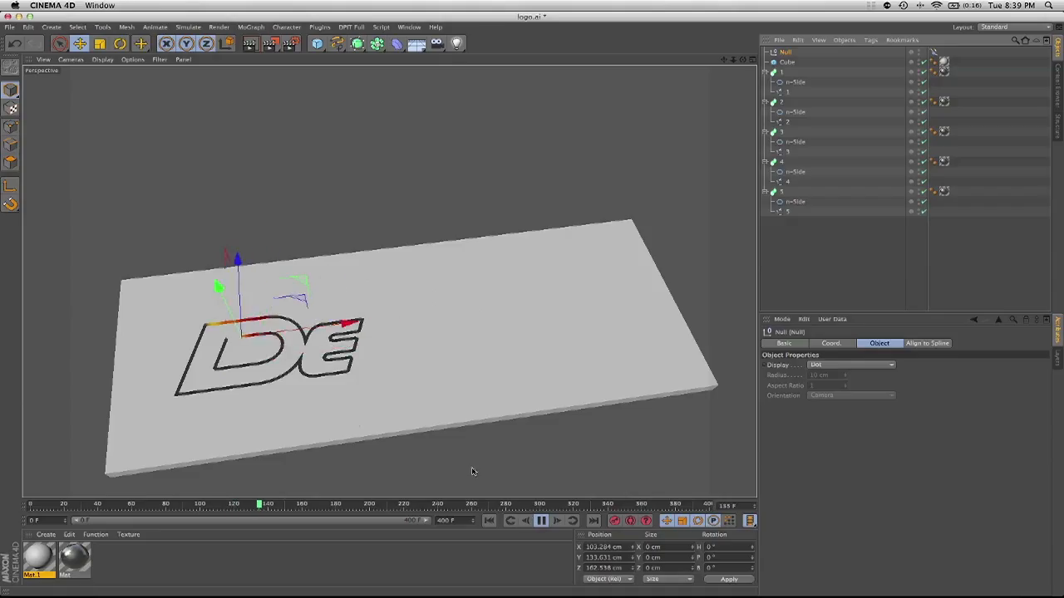
{"action": "key", "text": "F8"}
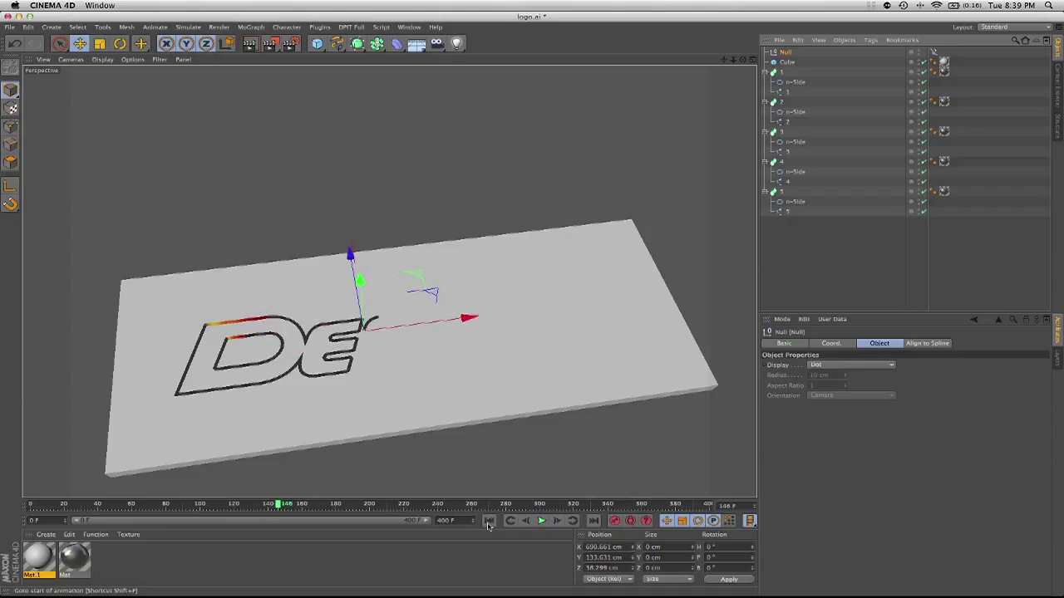
{"action": "left_click", "coordinate": [489, 521]}
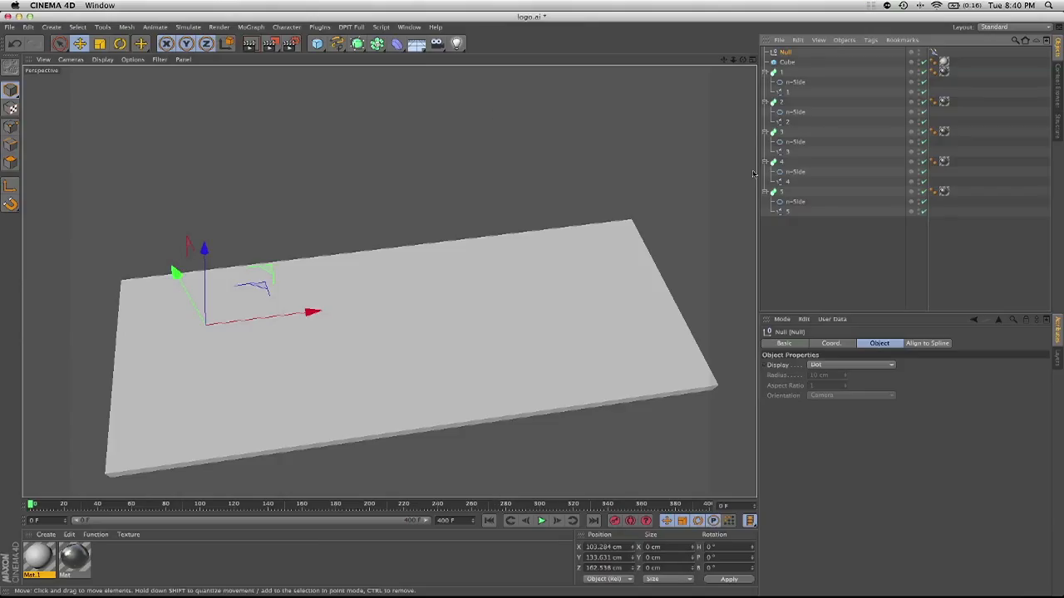
- Collapse the hierarchies of sweep objects 1 through 5 in the object list
{"action": "left_click", "coordinate": [764, 73]}
{"action": "left_click", "coordinate": [765, 82]}
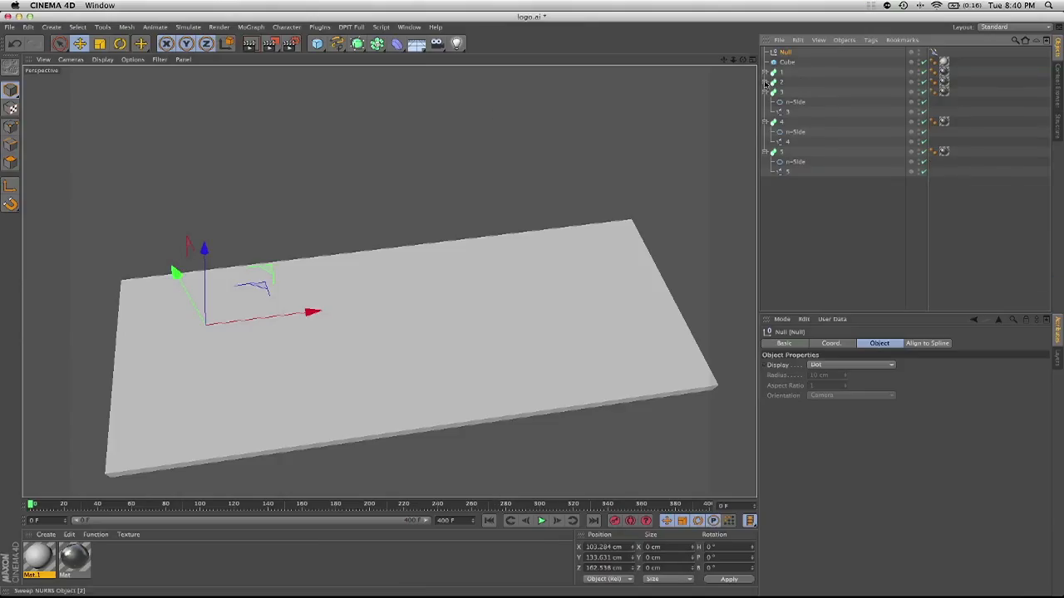
{"action": "left_click", "coordinate": [764, 92]}
{"action": "left_click", "coordinate": [766, 107]}
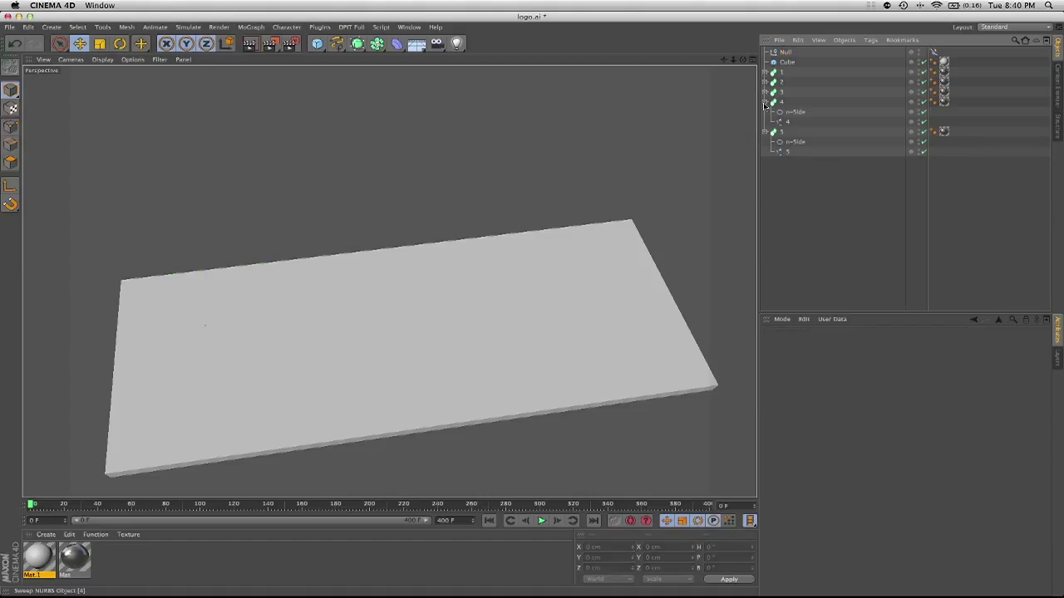
{"action": "left_click", "coordinate": [765, 102]}
{"action": "left_click", "coordinate": [764, 112]}
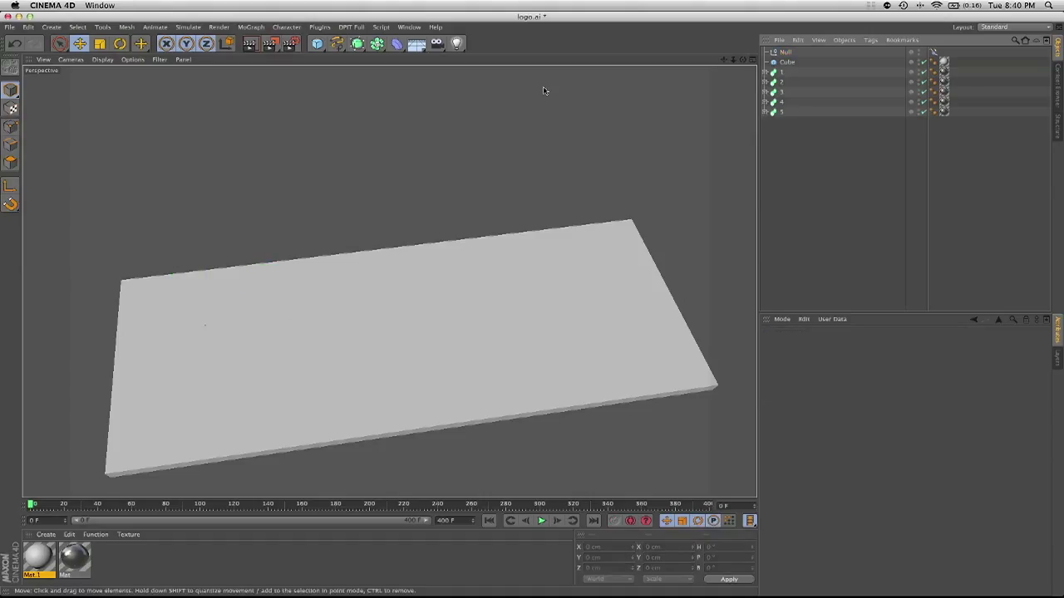
- Add a light and move it above the slab to about X 880 cm, Y 840 cm
{"action": "left_click", "coordinate": [457, 44]}
{"action": "left_click_drag", "start_coordinate": [430, 226], "coordinate": [358, 313], "text": "alt"}
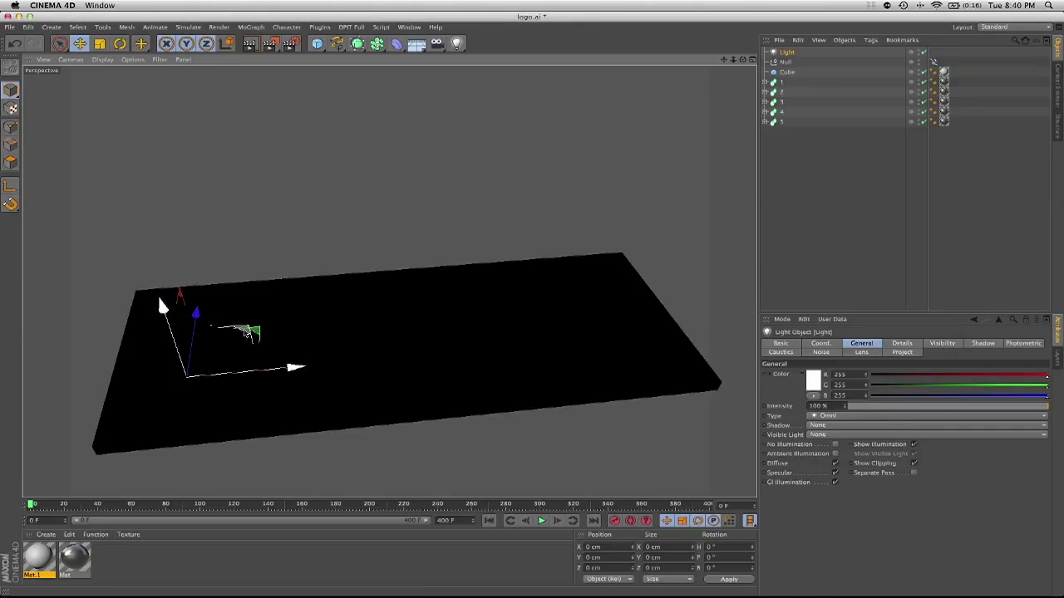
{"action": "left_click_drag", "start_coordinate": [221, 323], "coordinate": [490, 135]}
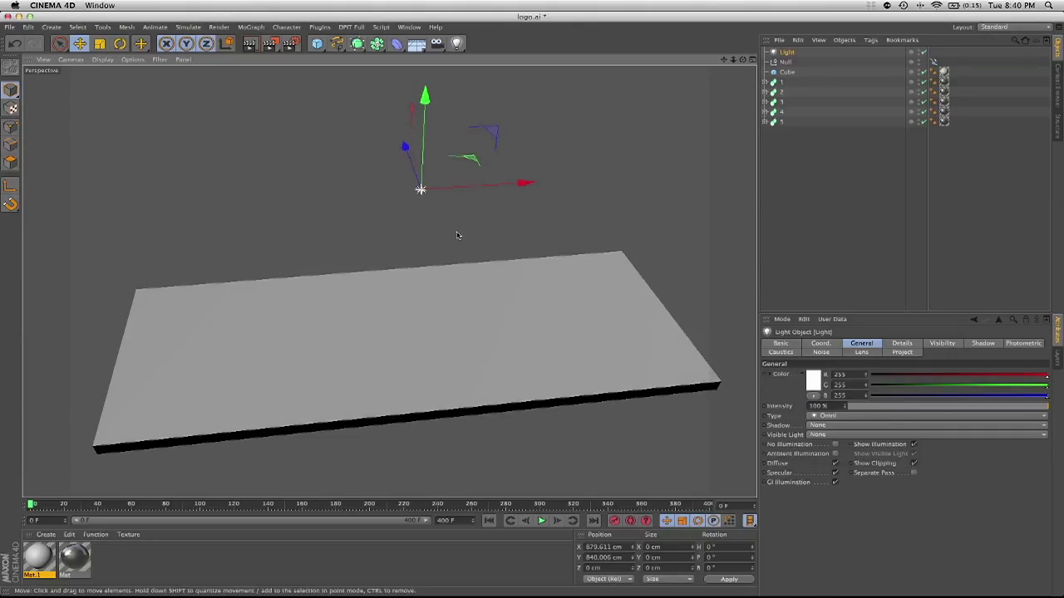
{"action": "left_click_drag", "start_coordinate": [458, 235], "coordinate": [502, 241], "text": "alt"}
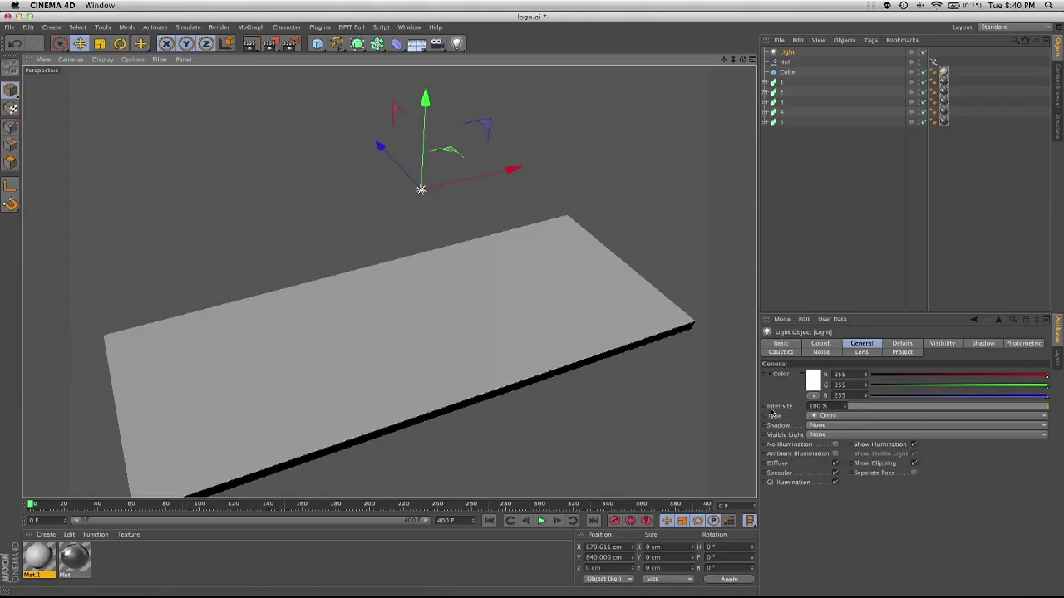
- Set the light's type to Parallel Spot with Visible Light set to Visible, and enable No Illumination
{"action": "left_click", "coordinate": [838, 416]}
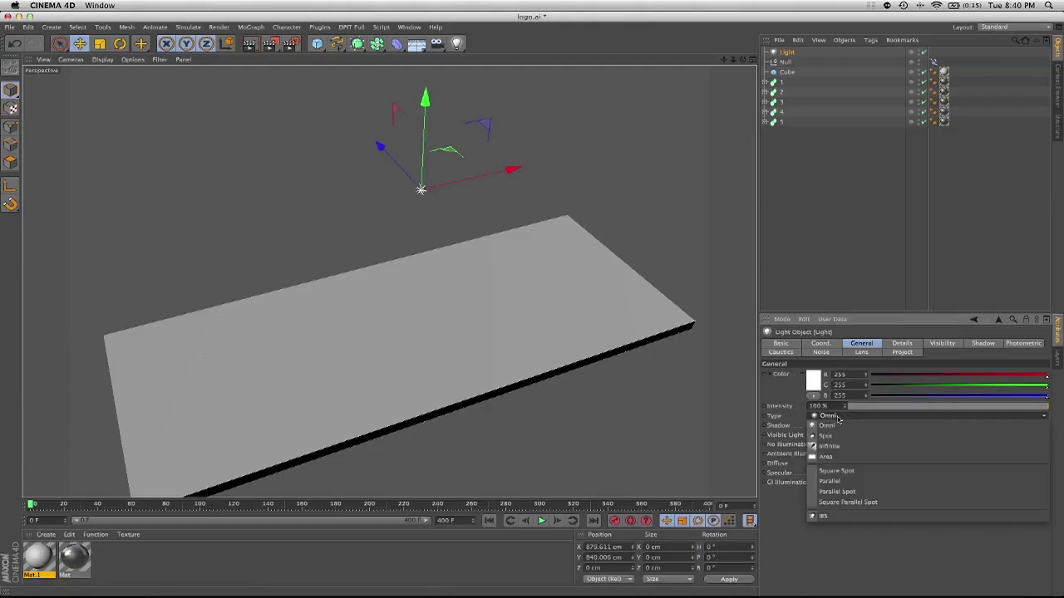
{"action": "left_click", "coordinate": [866, 492]}
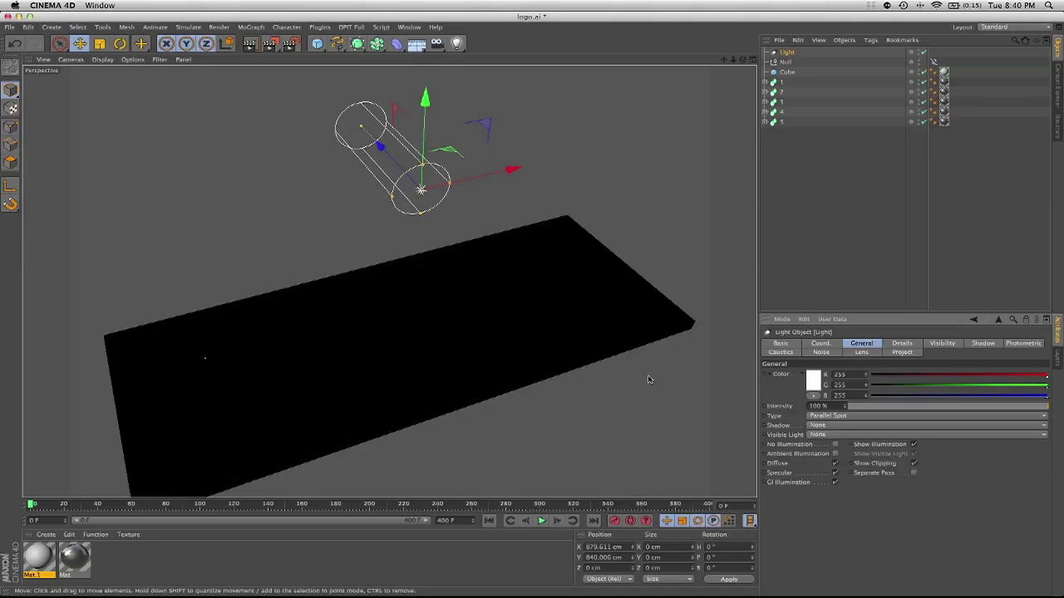
{"action": "left_click_drag", "start_coordinate": [496, 338], "coordinate": [504, 333], "text": "alt"}
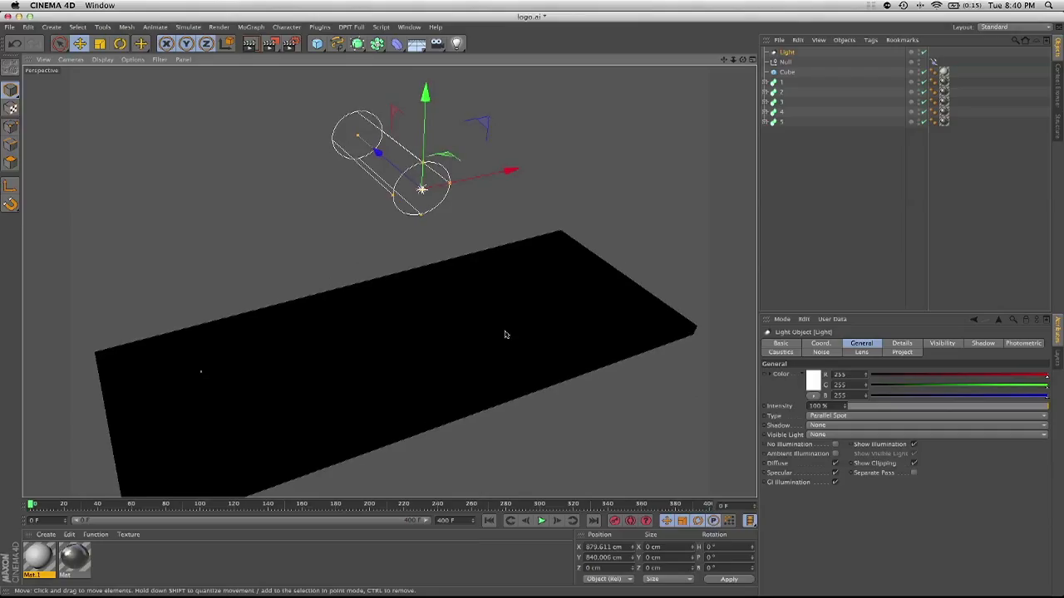
{"action": "left_click", "coordinate": [828, 435]}
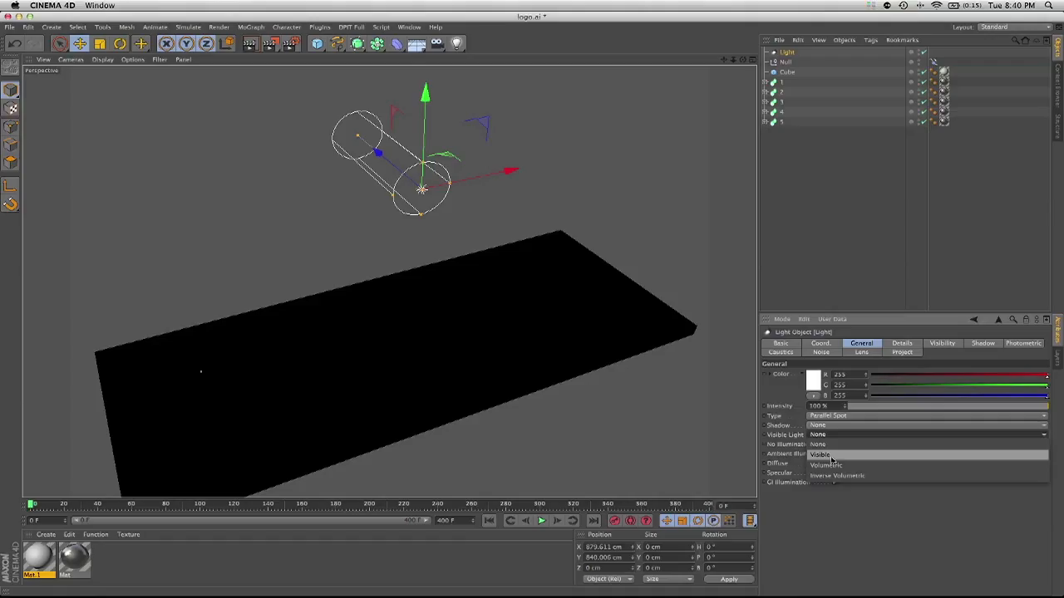
{"action": "left_click", "coordinate": [831, 459]}
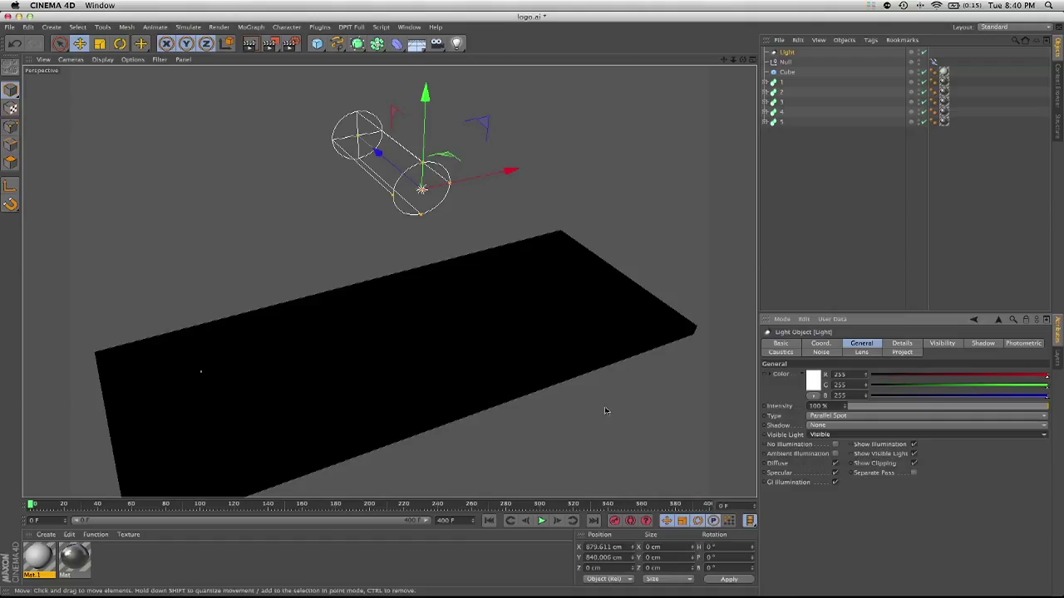
{"action": "left_click_drag", "start_coordinate": [582, 404], "coordinate": [504, 343], "text": "alt"}
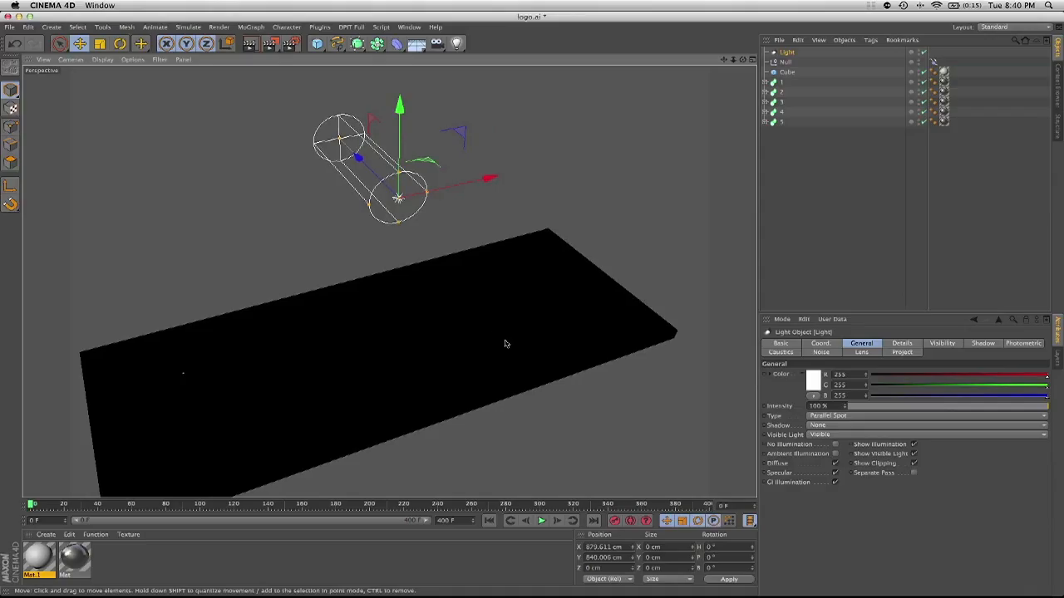
{"action": "left_click", "coordinate": [835, 445]}
- Rotate the light to a pitch of -90° so it points straight down at the slab
{"action": "middle_click_drag", "start_coordinate": [467, 349], "coordinate": [479, 351], "text": "alt"}
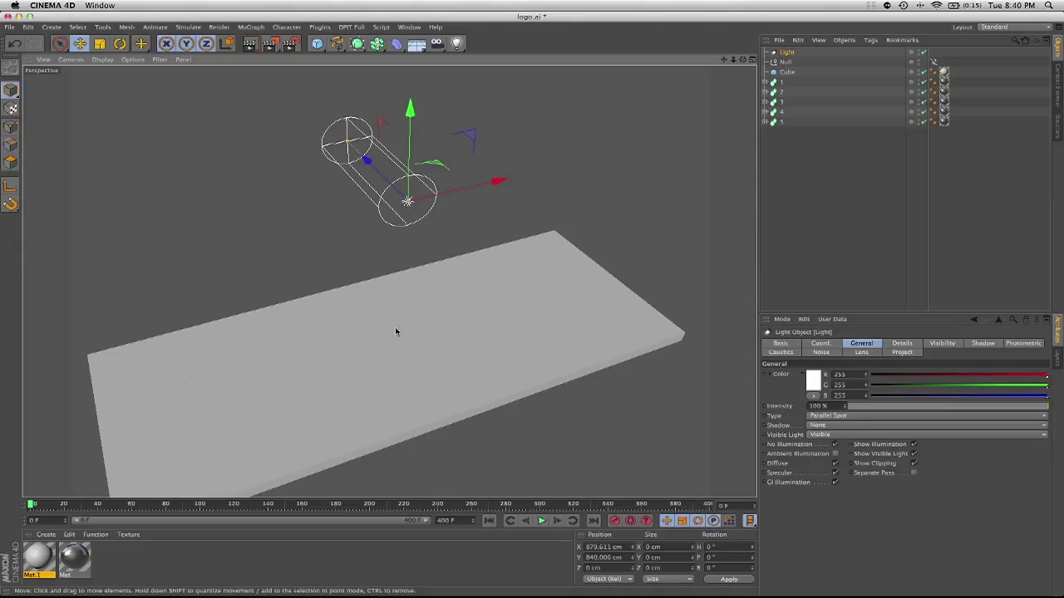
{"action": "key", "text": "r"}
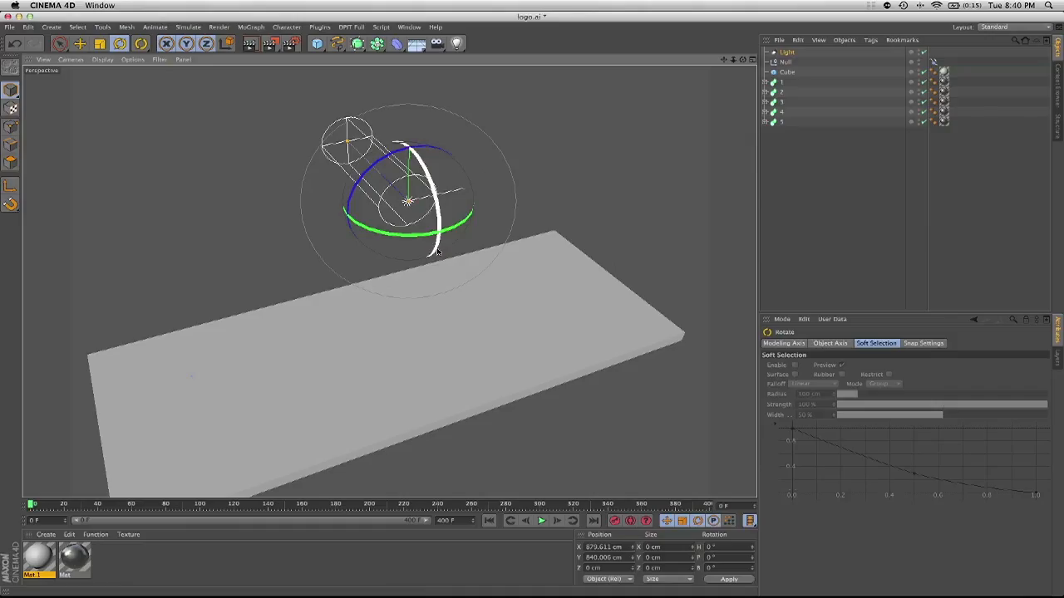
{"action": "left_click_drag", "start_coordinate": [438, 252], "coordinate": [419, 166]}
{"action": "left_click_drag", "start_coordinate": [439, 290], "coordinate": [434, 374], "text": "alt"}
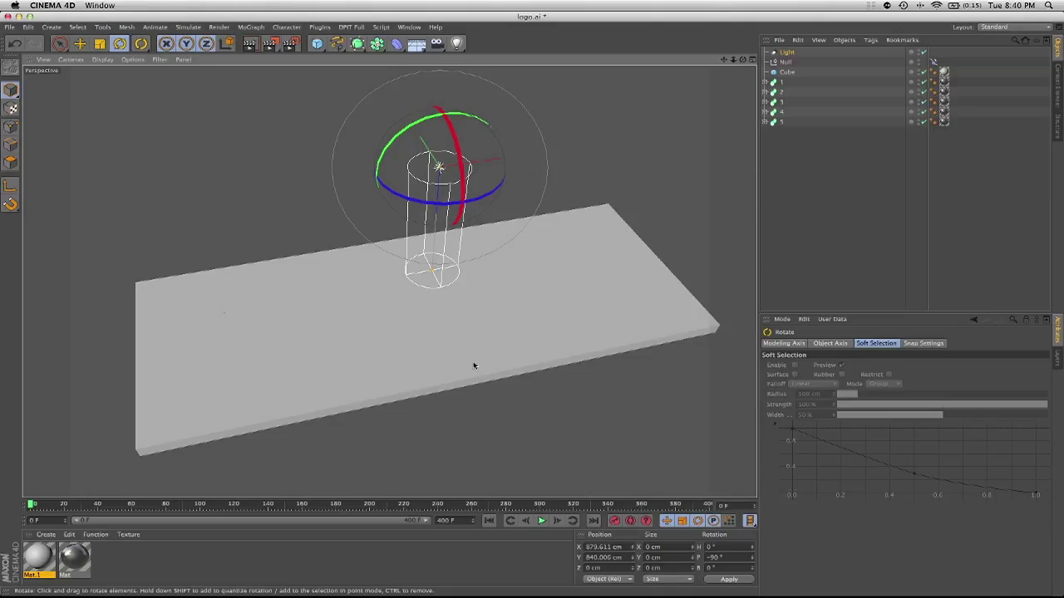
{"action": "middle_click_drag", "start_coordinate": [482, 308], "coordinate": [465, 321], "text": "alt"}
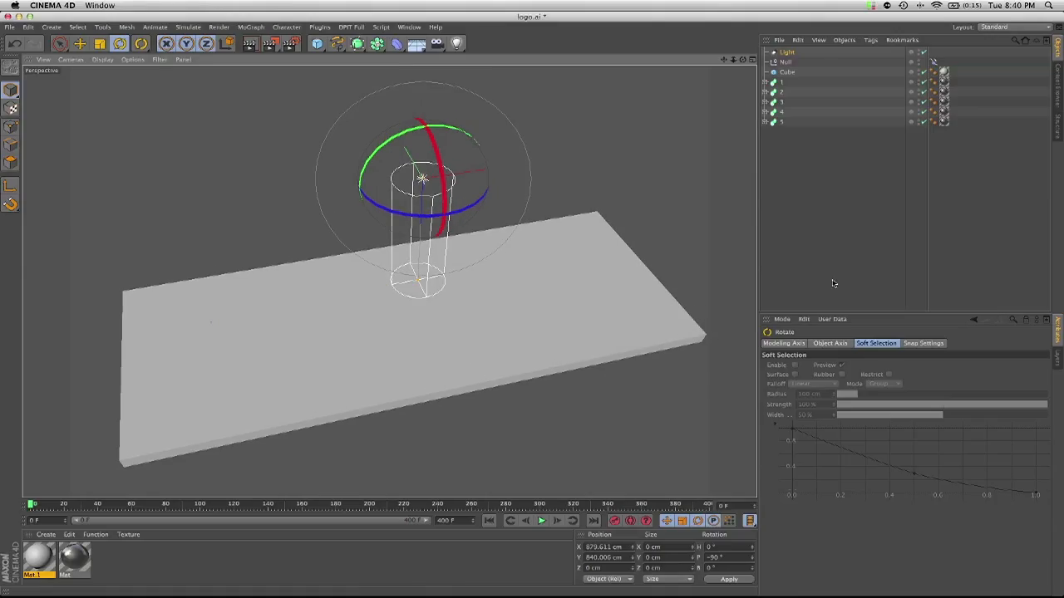
- Turn off Diffuse for the light and set its inner and outer radius to 8 cm
{"action": "left_click", "coordinate": [787, 53]}
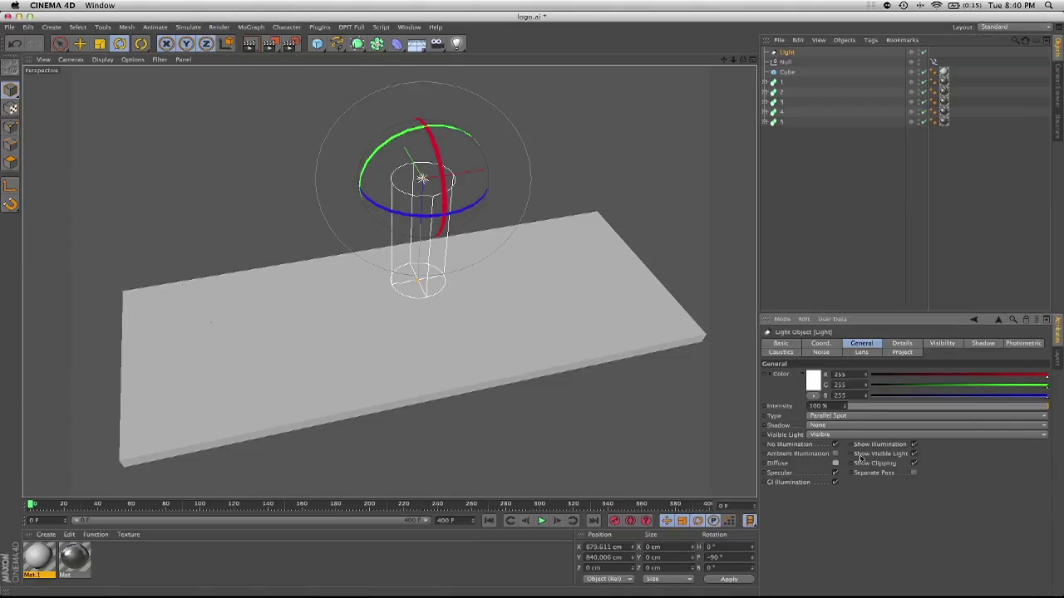
{"action": "left_click", "coordinate": [835, 462]}
{"action": "left_click", "coordinate": [904, 348]}
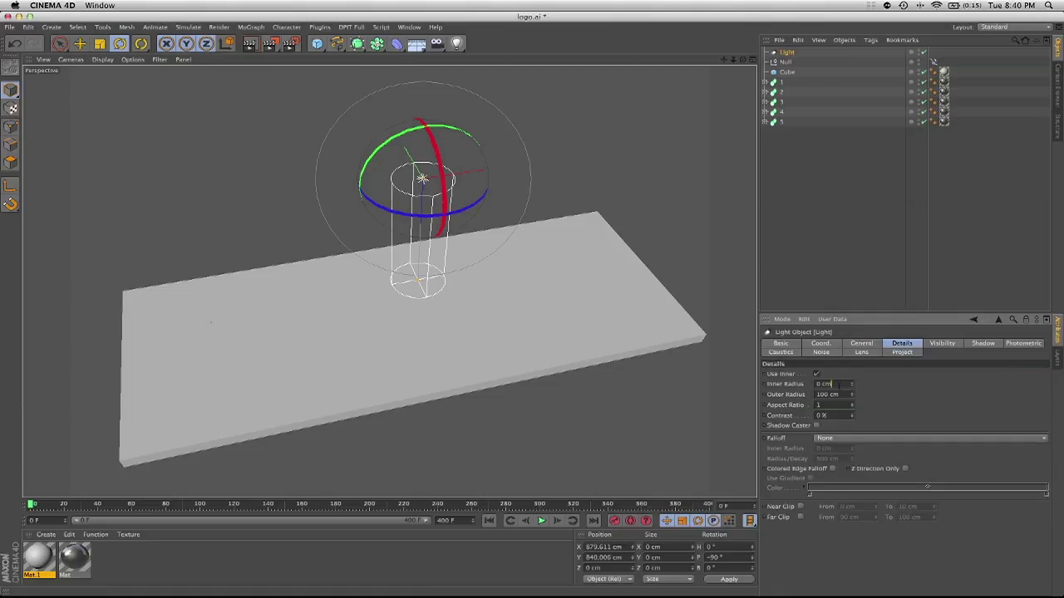
{"action": "left_click", "coordinate": [837, 384]}
{"action": "type", "text": "8"}
{"action": "key", "text": "Return"}
{"action": "left_click", "coordinate": [838, 393]}
{"action": "type", "text": "8"}
{"action": "key", "text": "Return"}
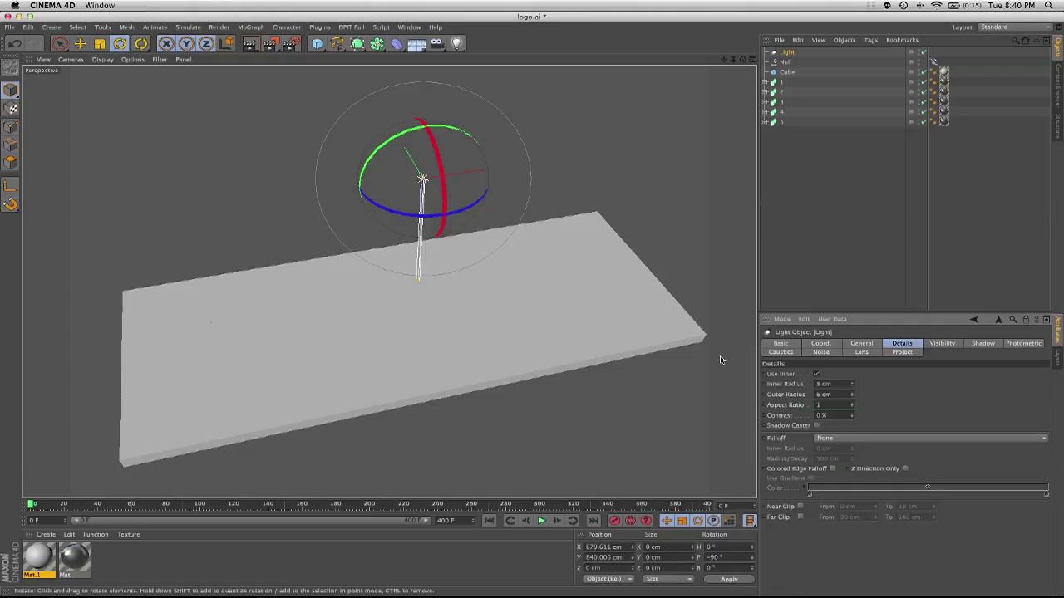
- Set the light's visibility falloff to 0%, edge falloff to 70% and inner distance to 25 cm
{"action": "left_click", "coordinate": [943, 347]}
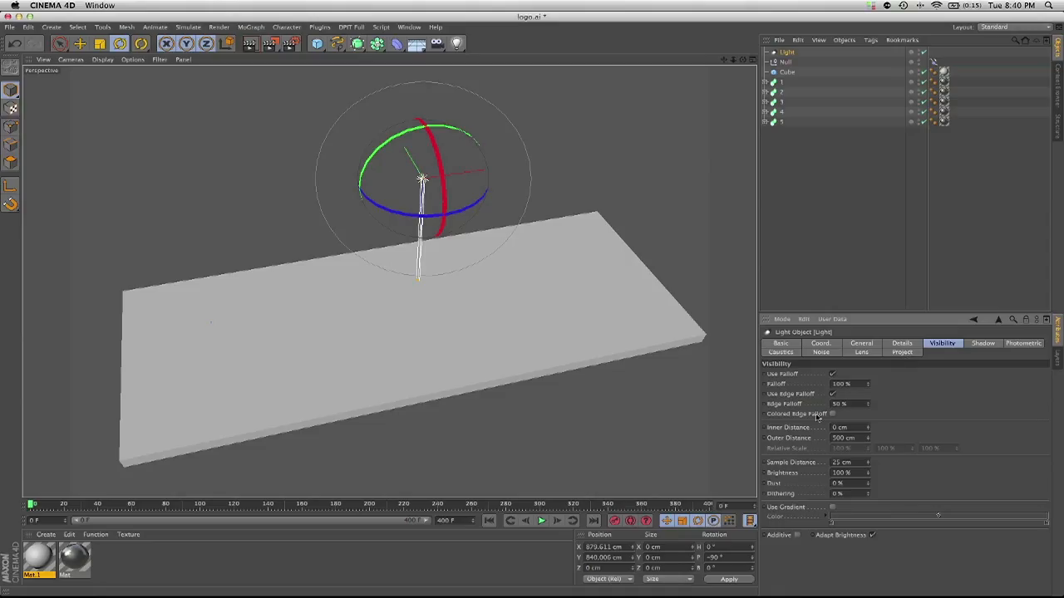
{"action": "double_click", "coordinate": [848, 384]}
{"action": "type", "text": "0"}
{"action": "key", "text": "Return"}
{"action": "double_click", "coordinate": [851, 403]}
{"action": "type", "text": "70"}
{"action": "double_click", "coordinate": [841, 427]}
{"action": "type", "text": "25"}
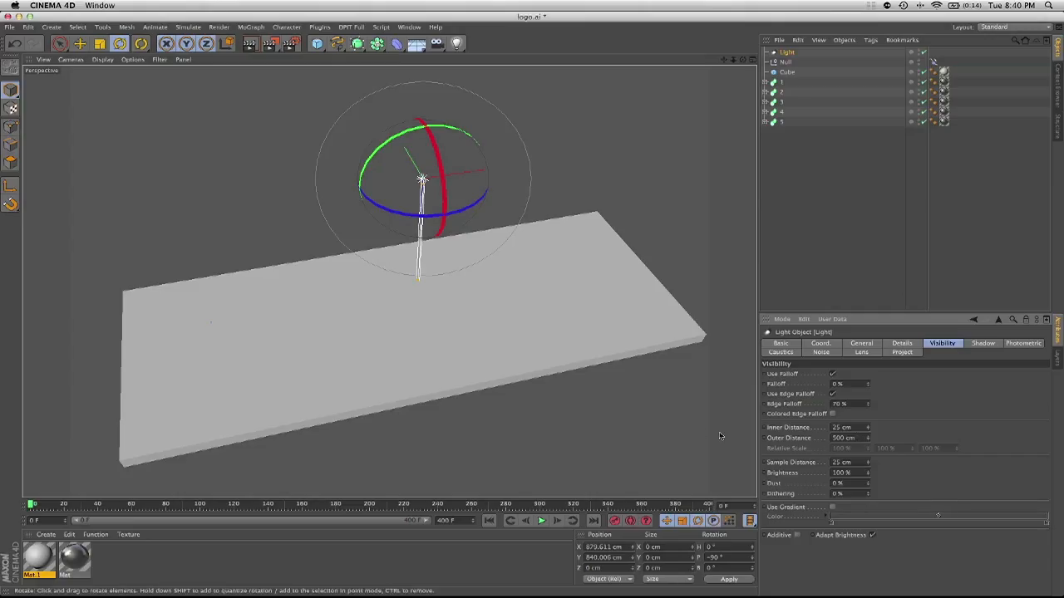
- Lengthen the visible beam toward the slab by raising the light's outer distance to about 579 cm
{"action": "left_click_drag", "start_coordinate": [539, 361], "coordinate": [508, 350], "text": "alt"}
{"action": "middle_click_drag", "start_coordinate": [496, 348], "coordinate": [501, 341], "text": "alt"}
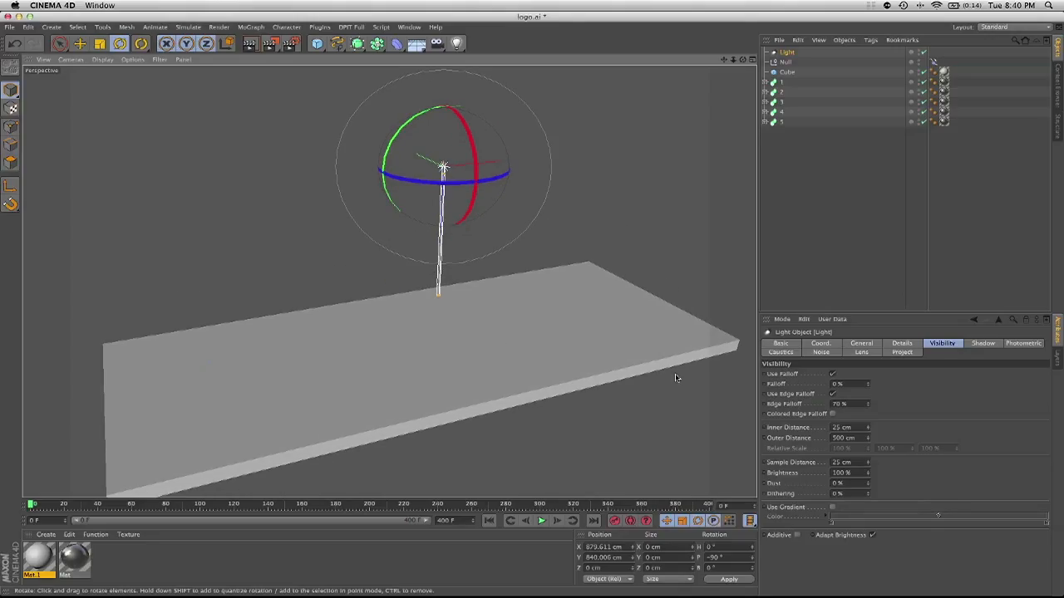
{"action": "left_click_drag", "start_coordinate": [867, 438], "coordinate": [868, 435]}
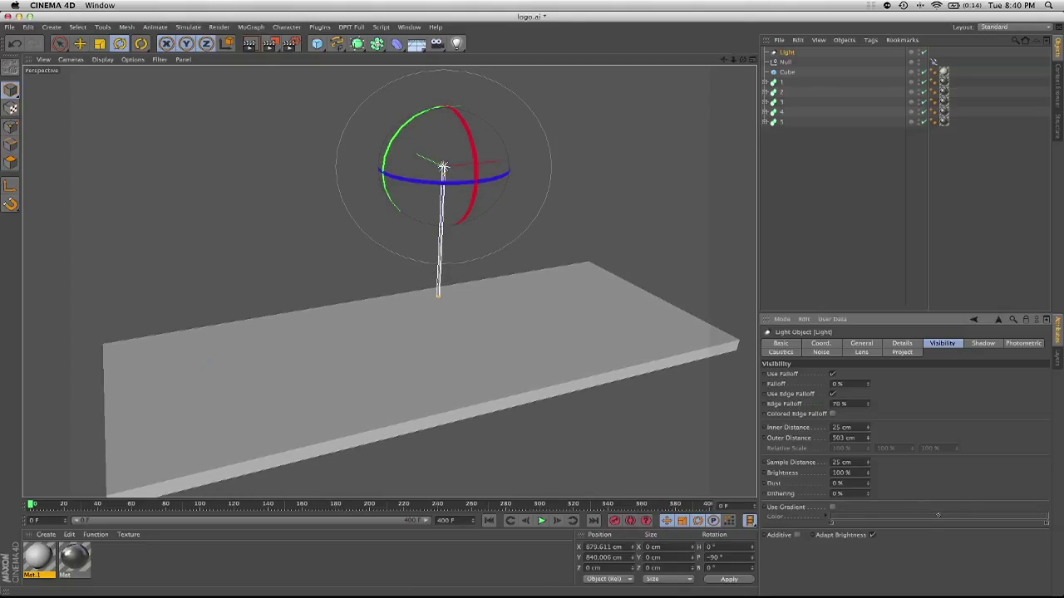
{"action": "left_click_drag", "start_coordinate": [597, 389], "coordinate": [532, 329], "text": "alt"}
{"action": "left_click", "coordinate": [565, 339]}
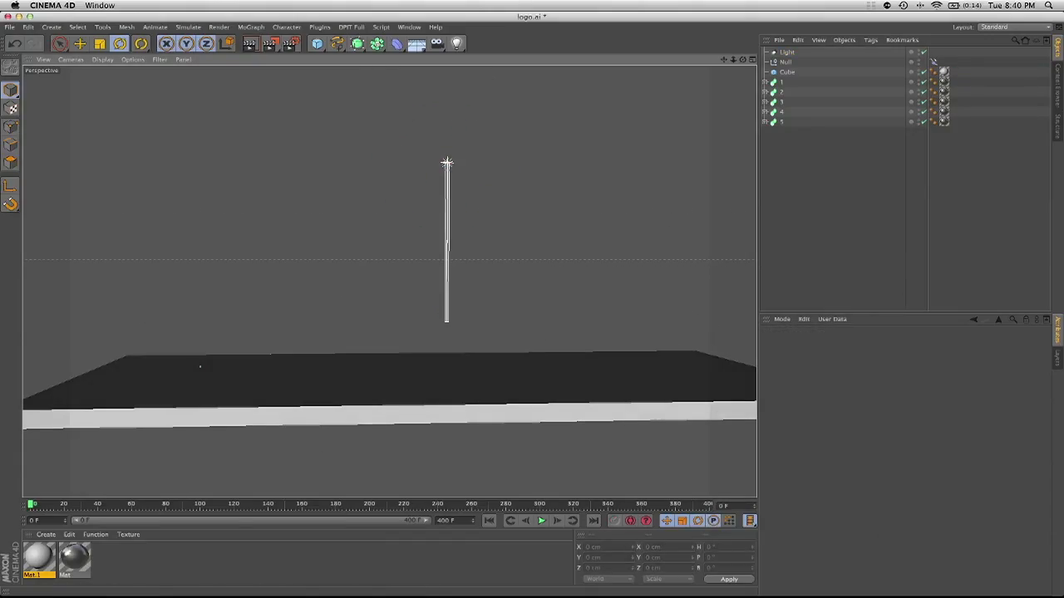
{"action": "left_click", "coordinate": [788, 54]}
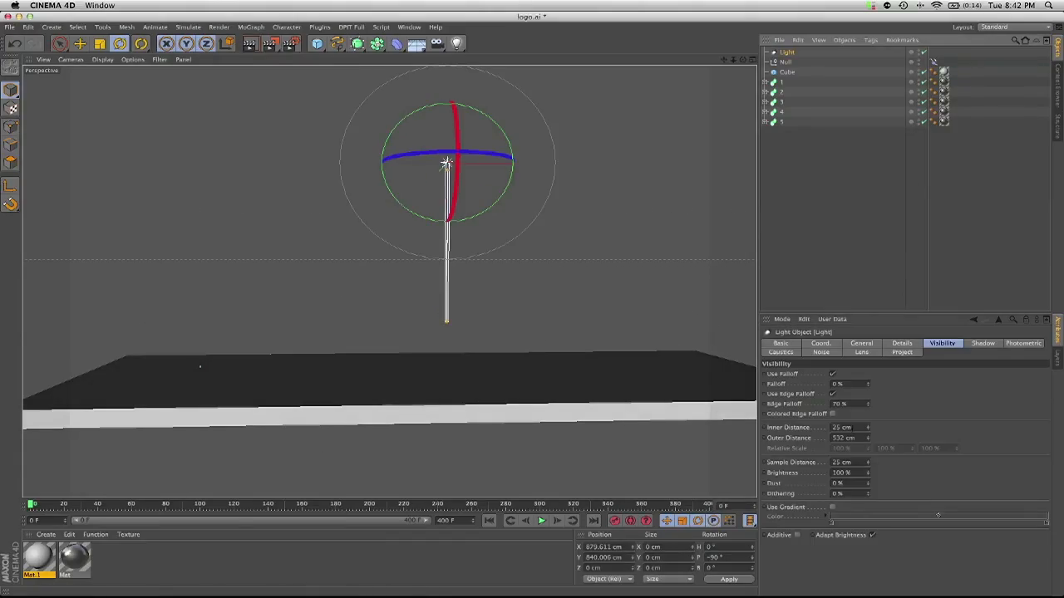
{"action": "mouse_move", "coordinate": [869, 441]}
{"action": "left_mouse_down"}
{"action": "mouse_move", "coordinate": [869, 422]}
{"action": "mouse_move", "coordinate": [869, 433]}
{"action": "left_mouse_up"}
{"action": "left_click_drag", "start_coordinate": [708, 382], "coordinate": [629, 323], "text": "alt"}
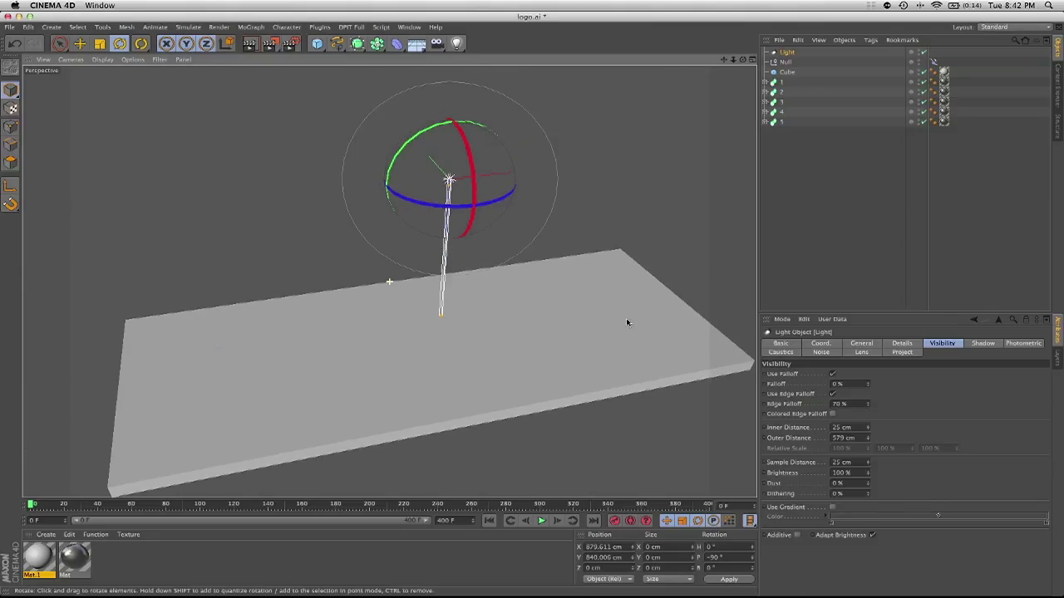
- Test-render a region around the light beam and the whole perspective view to check how the beam looks
{"action": "left_click", "coordinate": [271, 45]}
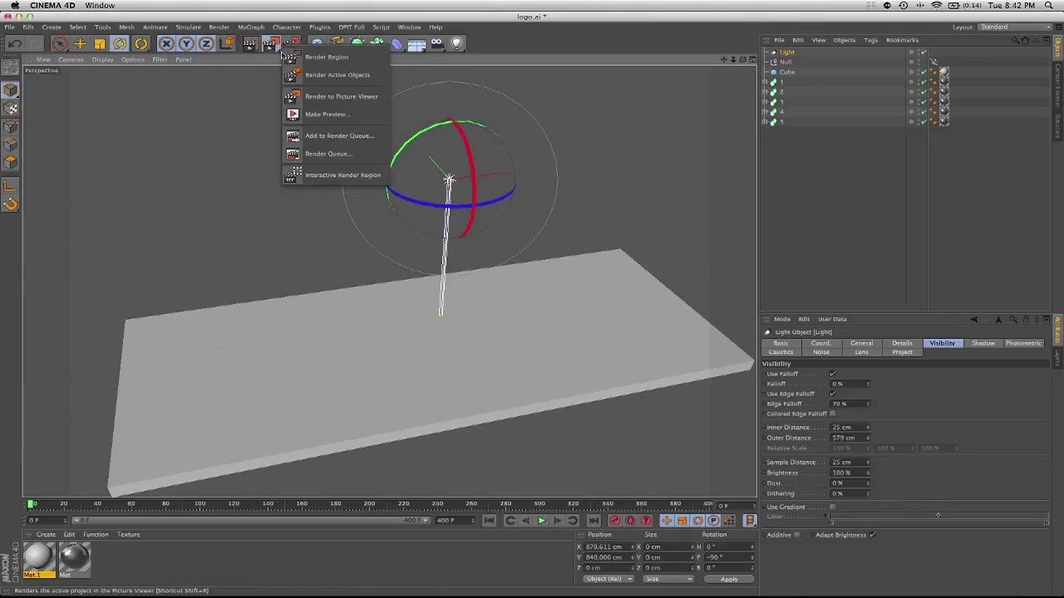
{"action": "left_click", "coordinate": [307, 55]}
{"action": "left_click_drag", "start_coordinate": [268, 90], "coordinate": [593, 384]}
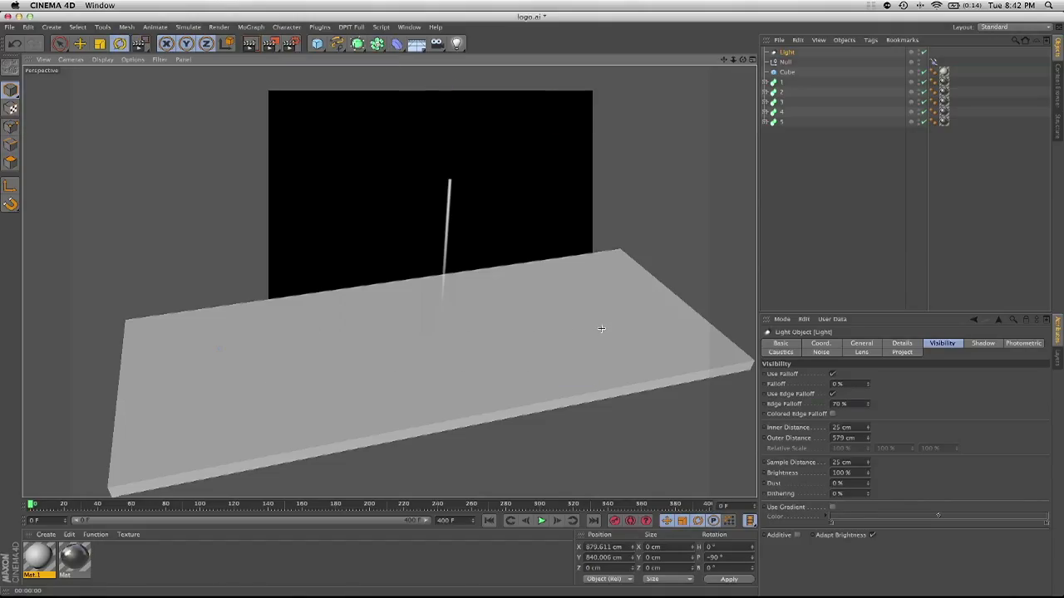
{"action": "left_click_drag", "start_coordinate": [537, 344], "coordinate": [532, 329], "text": "alt"}
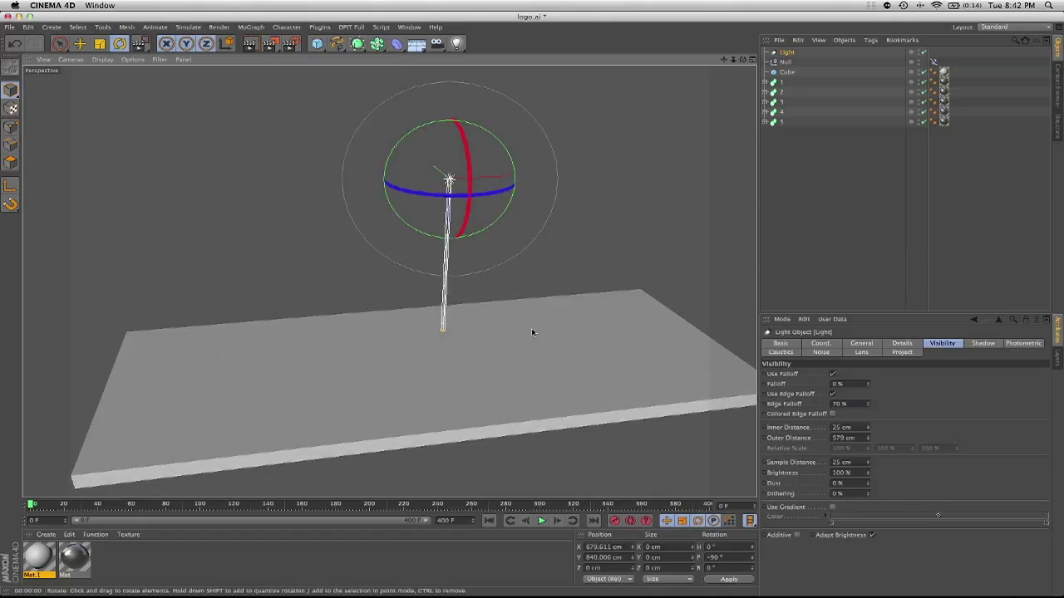
{"action": "left_click", "coordinate": [255, 49]}
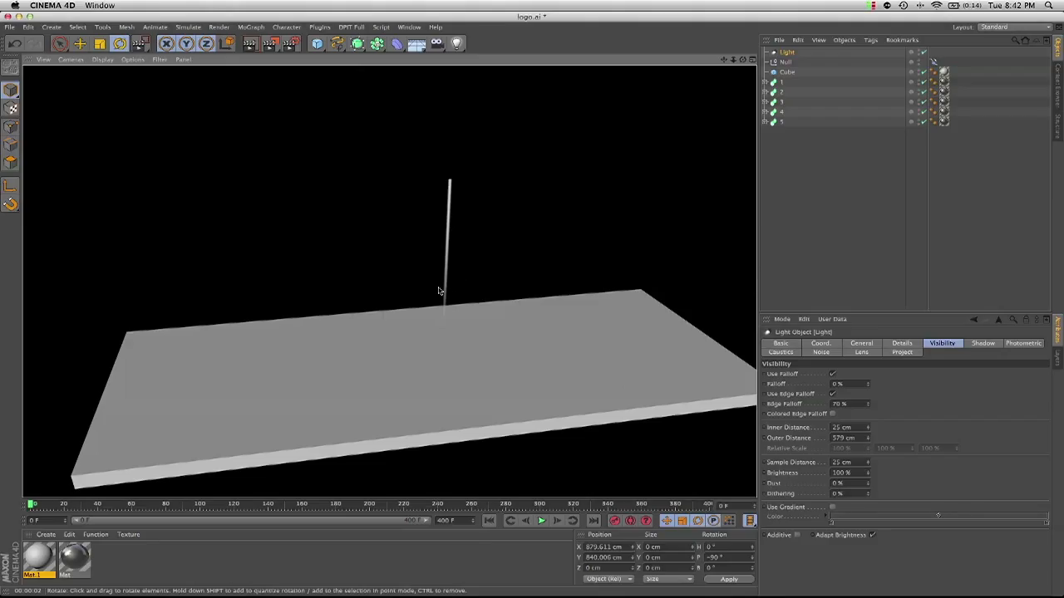
- Enable the light's visibility gradient, color its end knot light blue (RGB 142, 170, 255) and shift that knot to just before the gradient's middle
{"action": "left_click", "coordinate": [833, 509]}
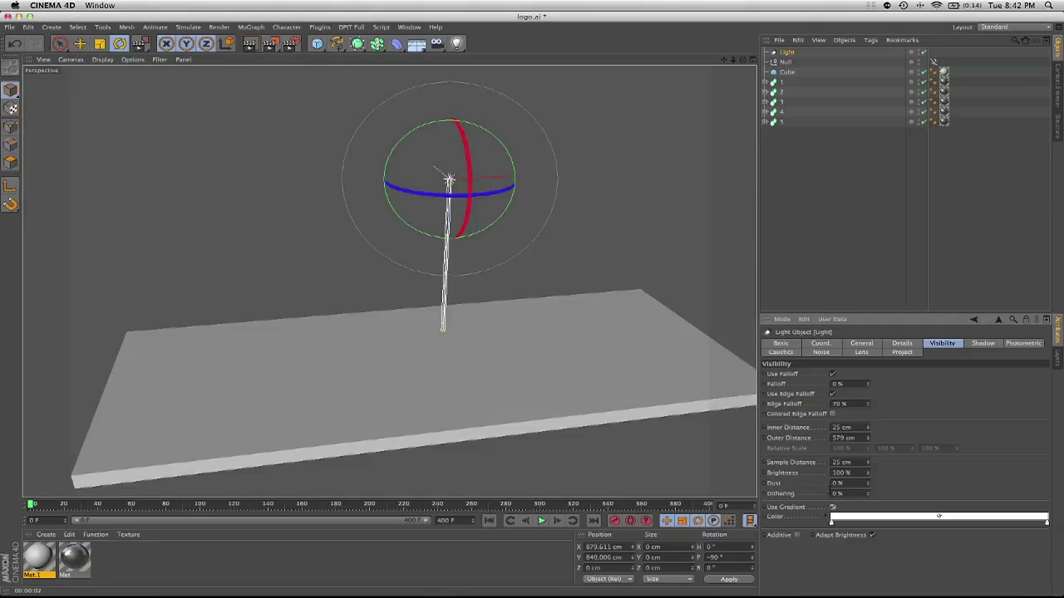
{"action": "left_click", "coordinate": [832, 524]}
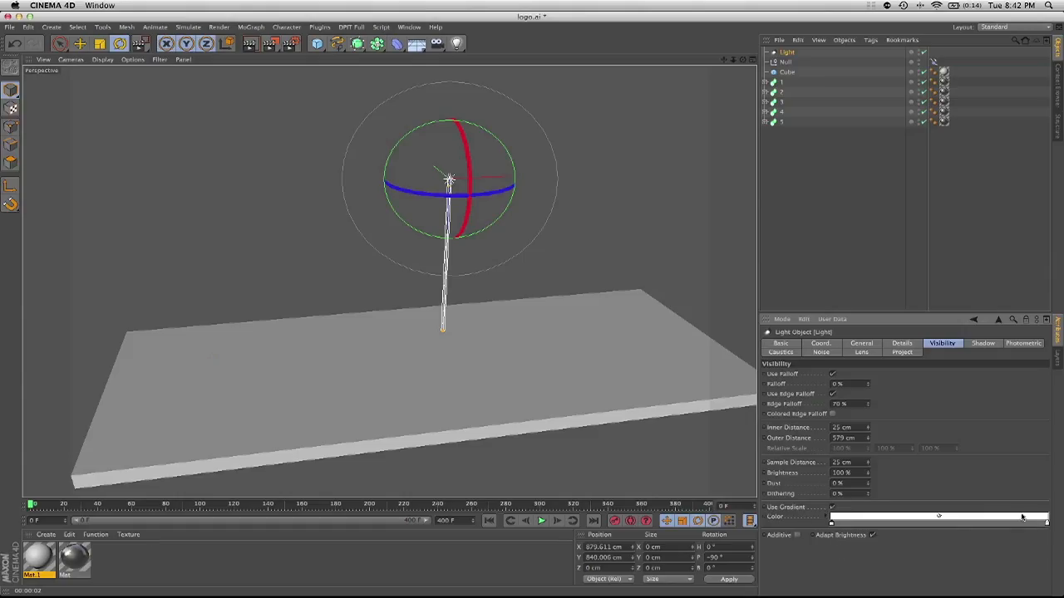
{"action": "double_click", "coordinate": [1048, 525]}
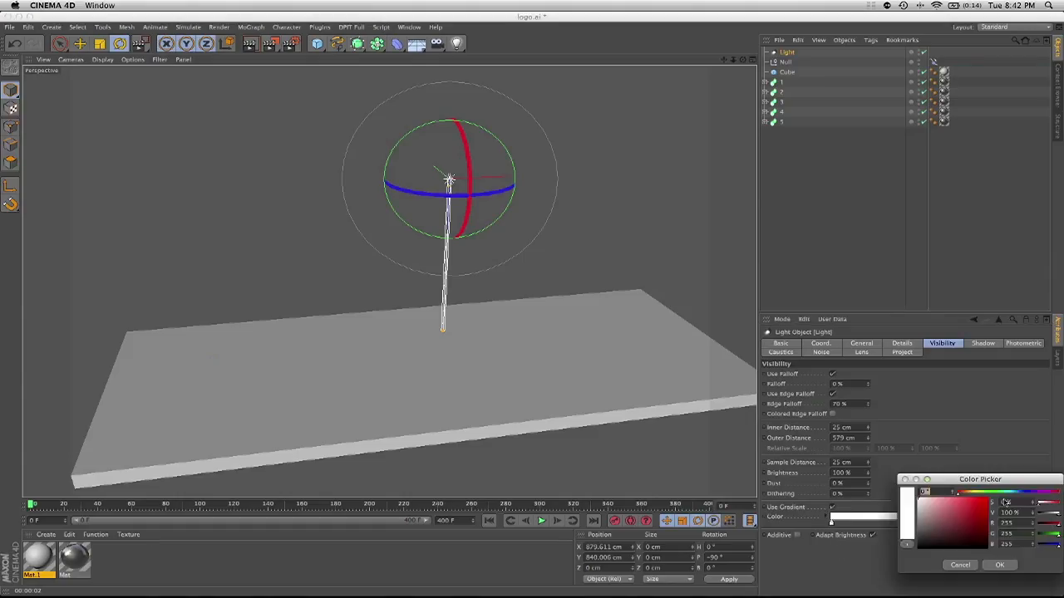
{"action": "left_click", "coordinate": [1023, 494]}
{"action": "left_click_drag", "start_coordinate": [968, 515], "coordinate": [948, 499]}
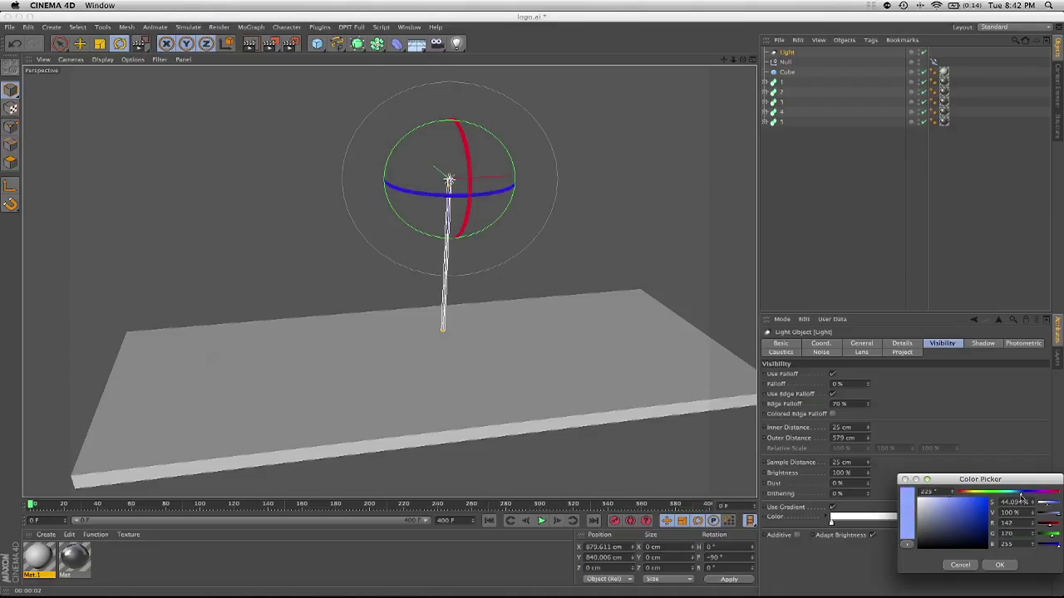
{"action": "left_click", "coordinate": [1000, 565]}
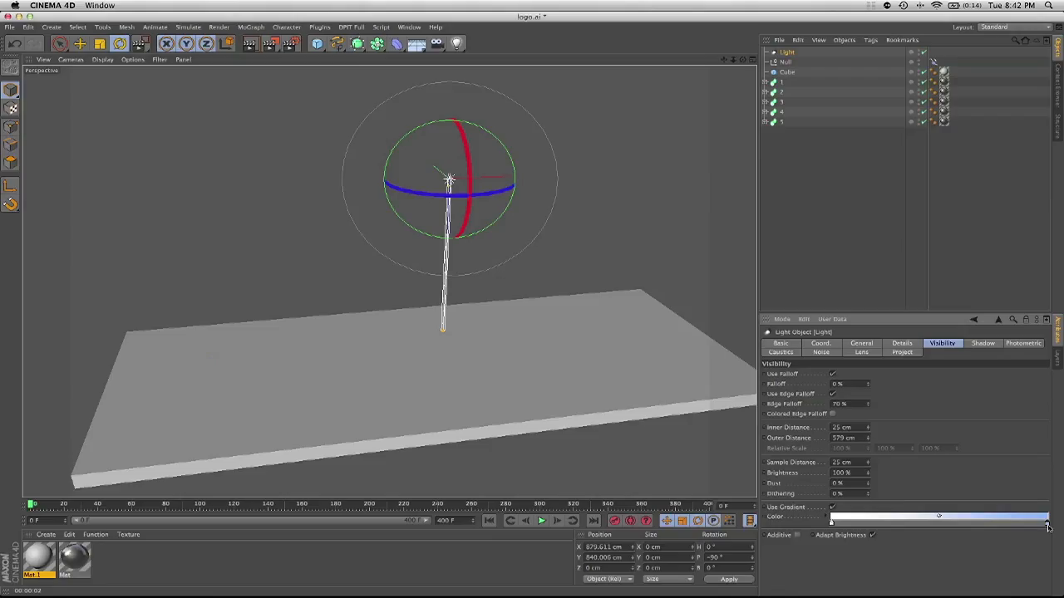
{"action": "left_click_drag", "start_coordinate": [1048, 527], "coordinate": [928, 530]}
- Render the perspective view from two angles to check the beam's white-to-blue gradient
{"action": "left_click", "coordinate": [250, 43]}
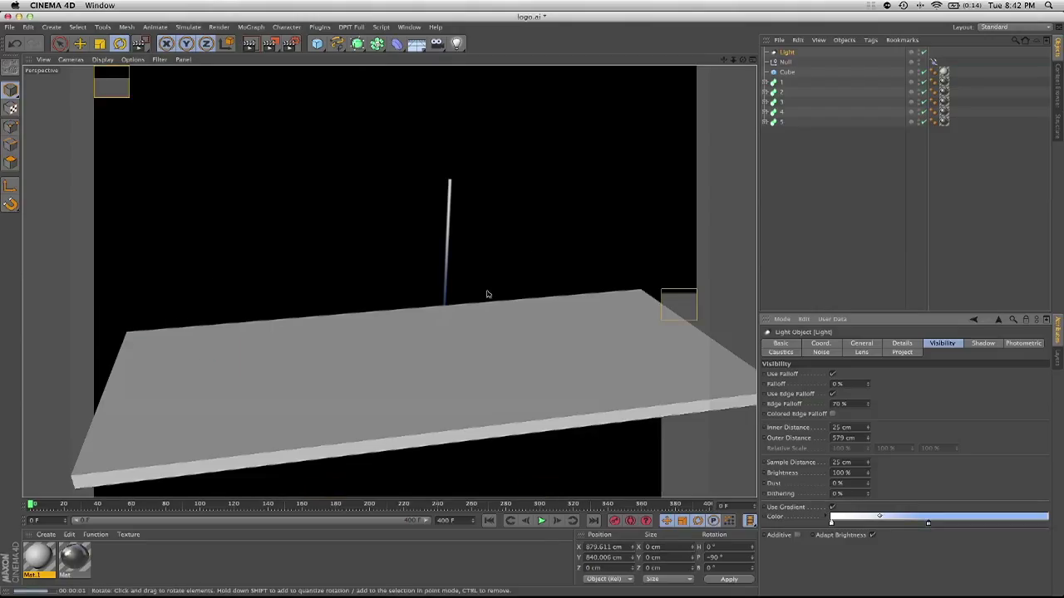
{"action": "mouse_move", "coordinate": [495, 300]}
{"action": "left_mouse_down", "text": "alt"}
{"action": "mouse_move", "coordinate": [482, 281]}
{"action": "mouse_move", "coordinate": [461, 342]}
{"action": "mouse_move", "coordinate": [487, 269]}
{"action": "mouse_move", "coordinate": [549, 277]}
{"action": "mouse_move", "coordinate": [539, 264]}
{"action": "left_mouse_up", "text": "alt"}
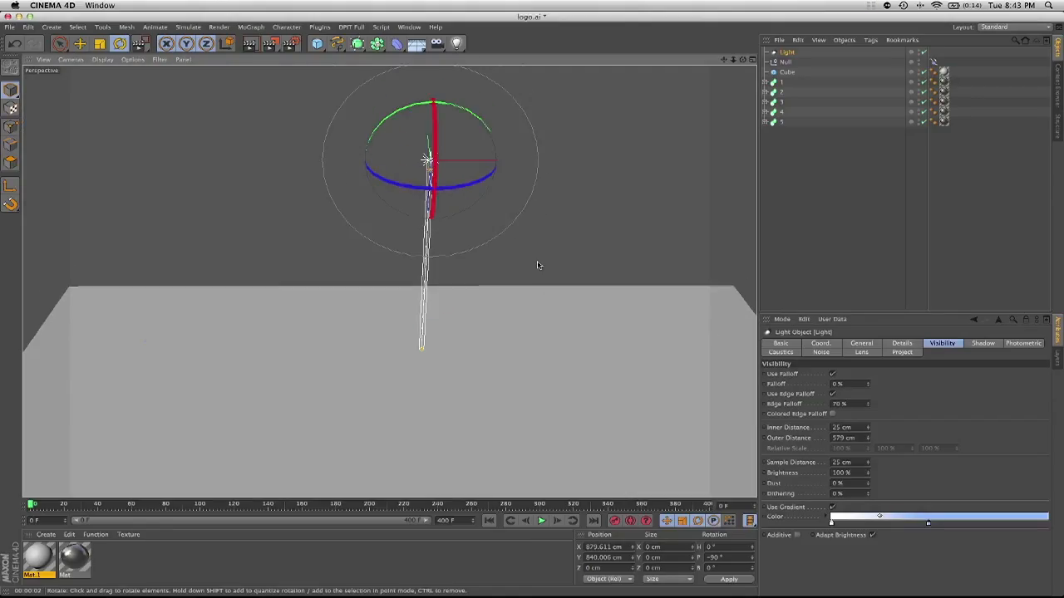
{"action": "left_click", "coordinate": [250, 44]}
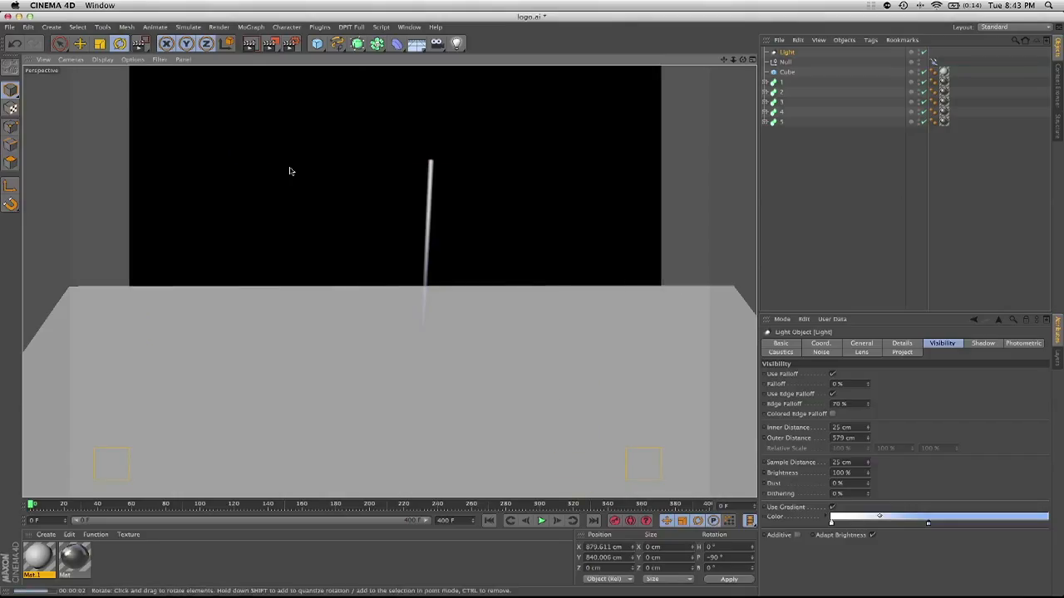
- Add a second light and move it away from the slab to about X 2283 cm, Y 426 cm, Z 2183 cm
{"action": "left_click_drag", "start_coordinate": [563, 297], "coordinate": [377, 294], "text": "alt"}
{"action": "middle_click_drag", "start_coordinate": [377, 294], "coordinate": [342, 308], "text": "alt"}
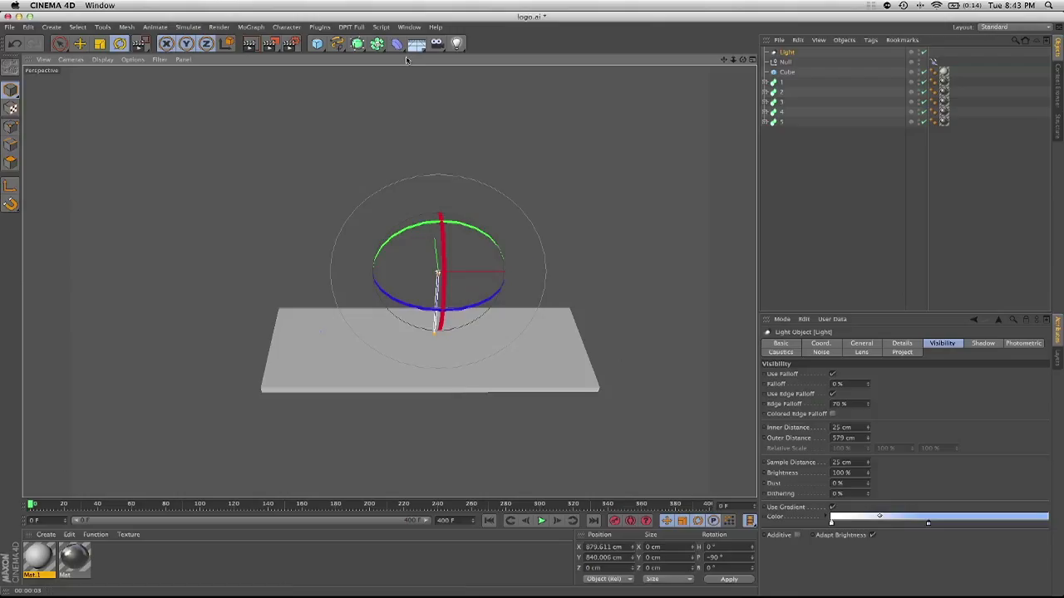
{"action": "left_click", "coordinate": [457, 43]}
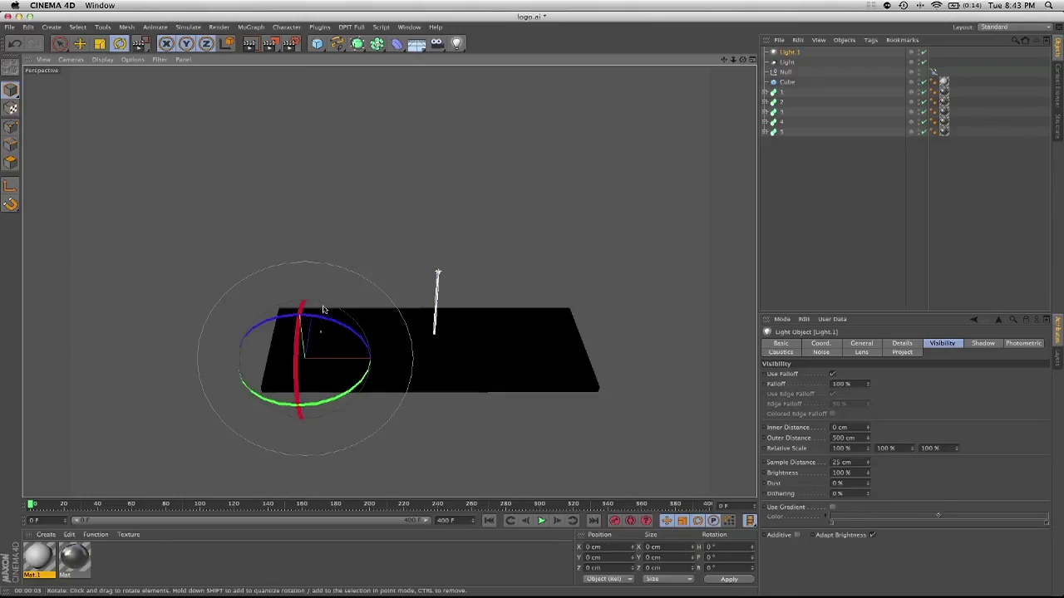
{"action": "key", "text": "e"}
{"action": "left_click_drag", "start_coordinate": [374, 346], "coordinate": [462, 291], "text": "alt"}
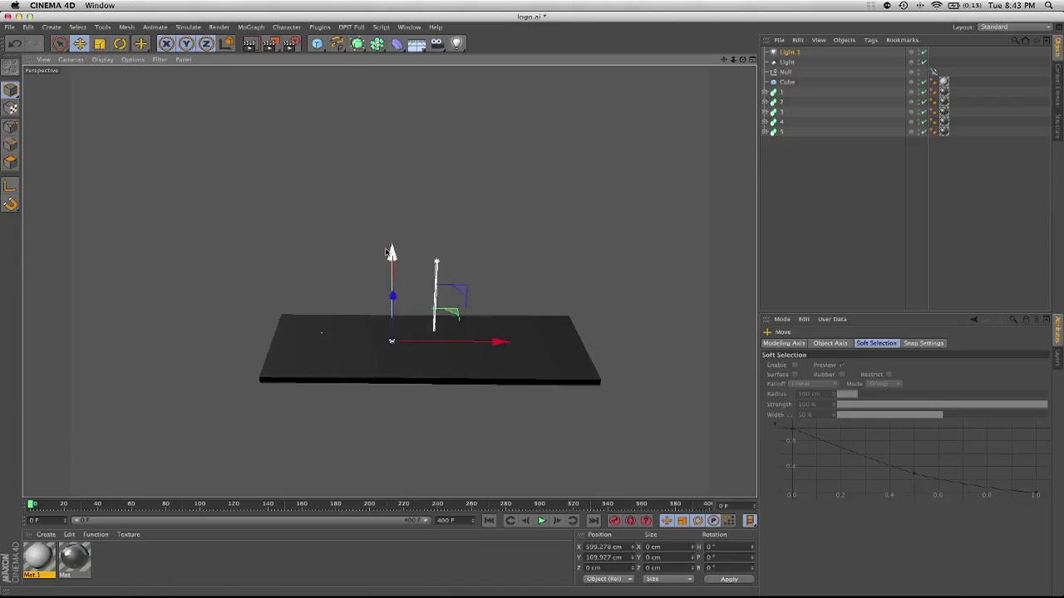
{"action": "left_click_drag", "start_coordinate": [392, 274], "coordinate": [376, 157]}
{"action": "left_click_drag", "start_coordinate": [501, 313], "coordinate": [645, 315]}
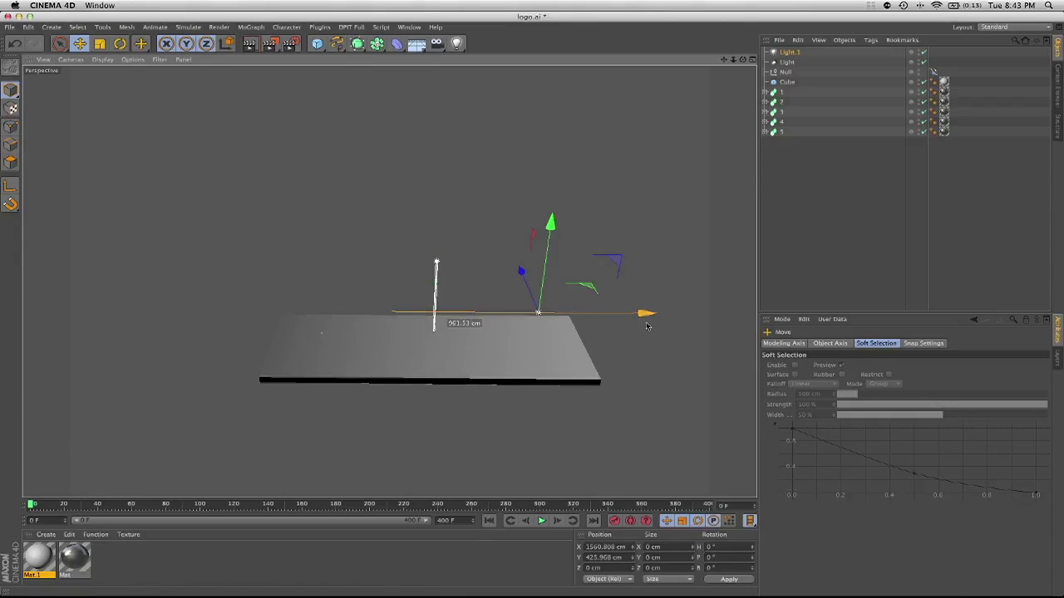
{"action": "left_click_drag", "start_coordinate": [591, 282], "coordinate": [611, 188]}
- Give the second light, Light.1, soft shadow maps as its shadow type
{"action": "left_click_drag", "start_coordinate": [542, 340], "coordinate": [507, 323], "text": "alt"}
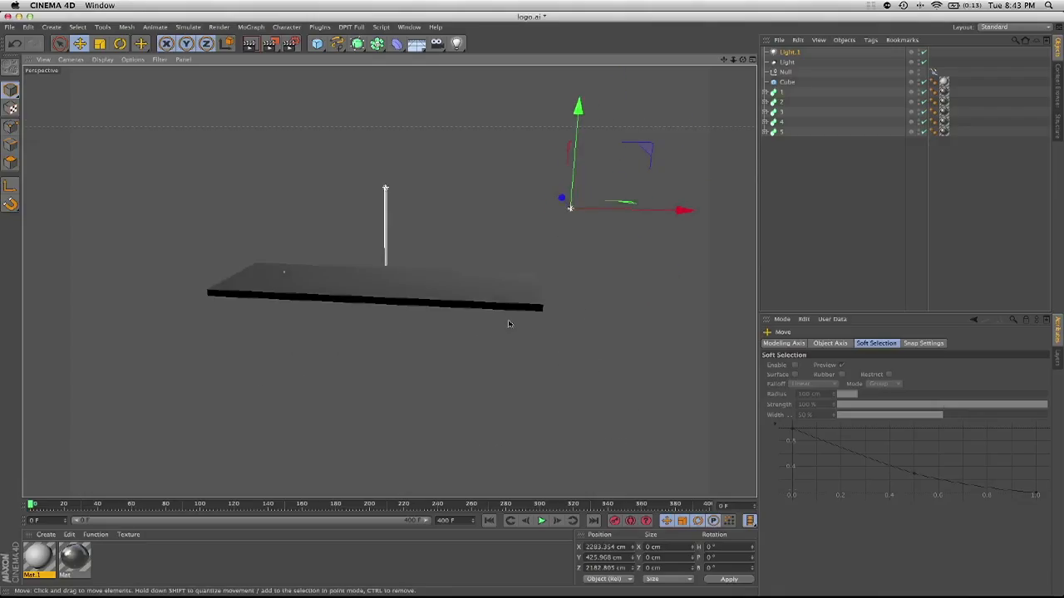
{"action": "right_click_drag", "start_coordinate": [373, 271], "coordinate": [505, 250], "text": "alt"}
{"action": "left_click_drag", "start_coordinate": [479, 272], "coordinate": [544, 279], "text": "alt"}
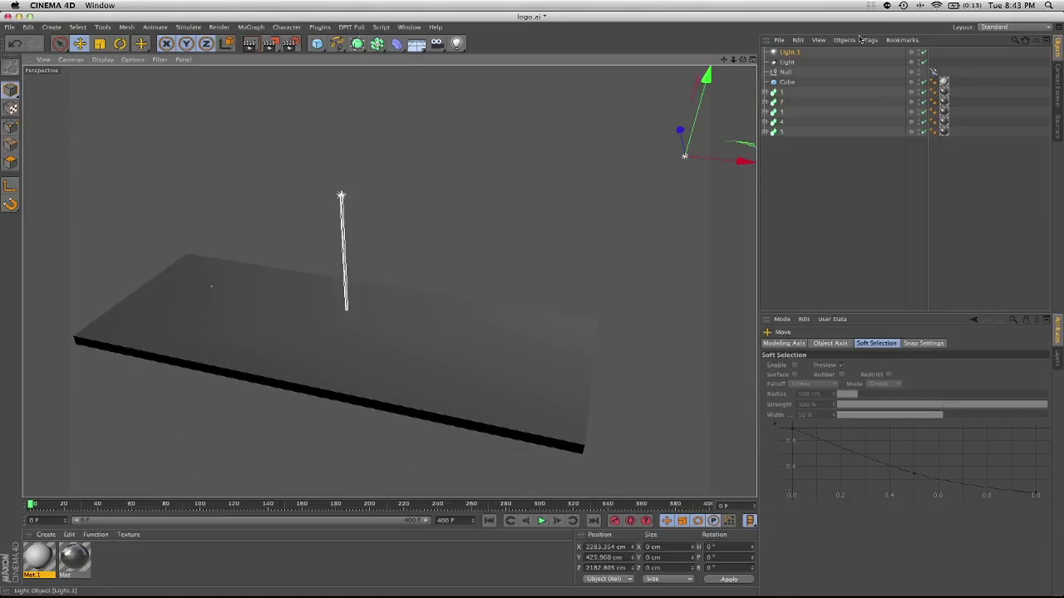
{"action": "left_click", "coordinate": [800, 54]}
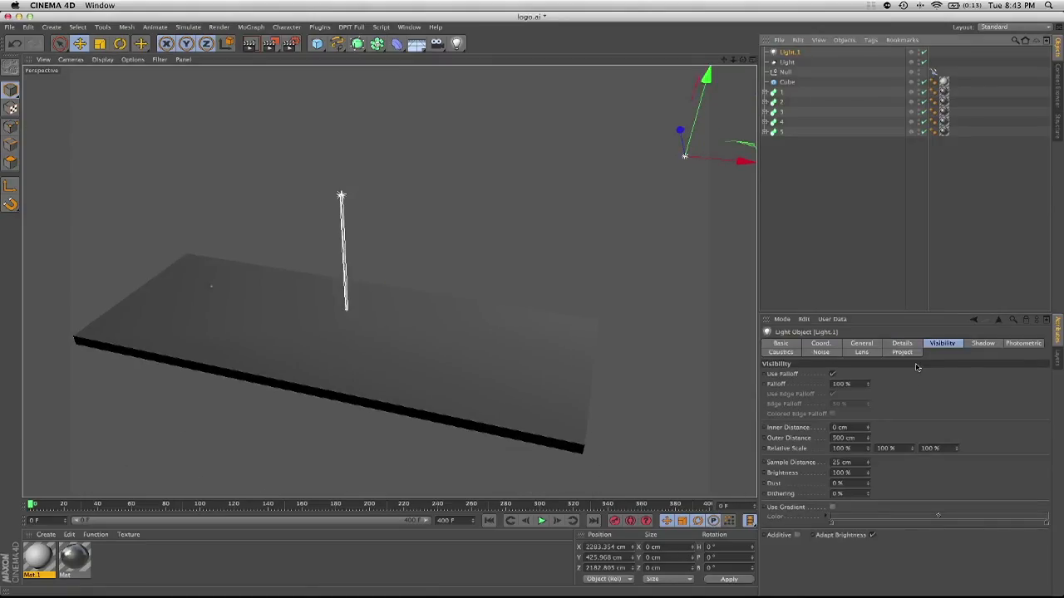
{"action": "left_click", "coordinate": [818, 343]}
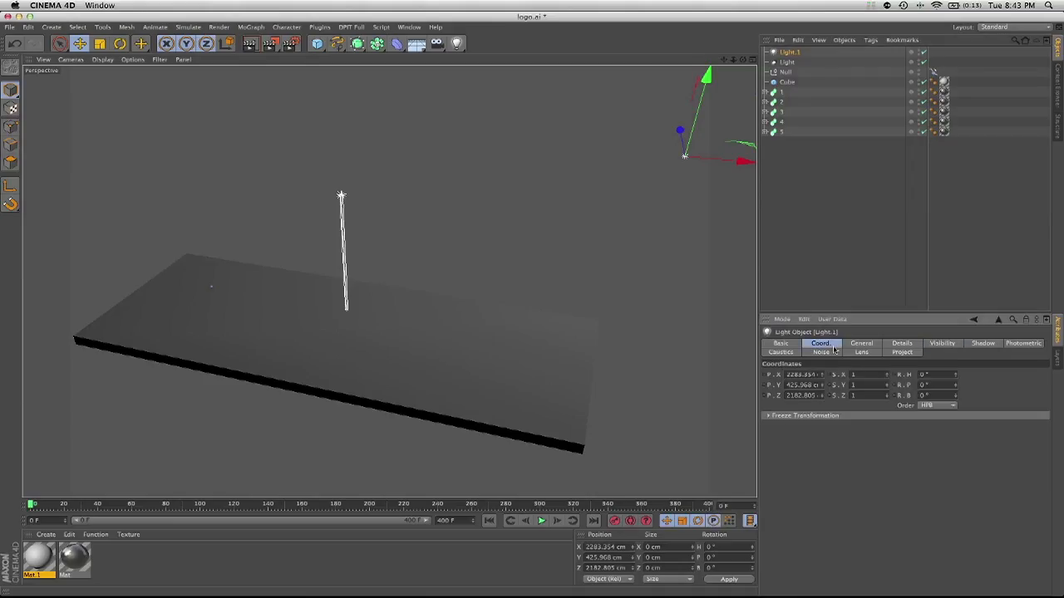
{"action": "left_click", "coordinate": [856, 344]}
{"action": "left_click", "coordinate": [837, 426]}
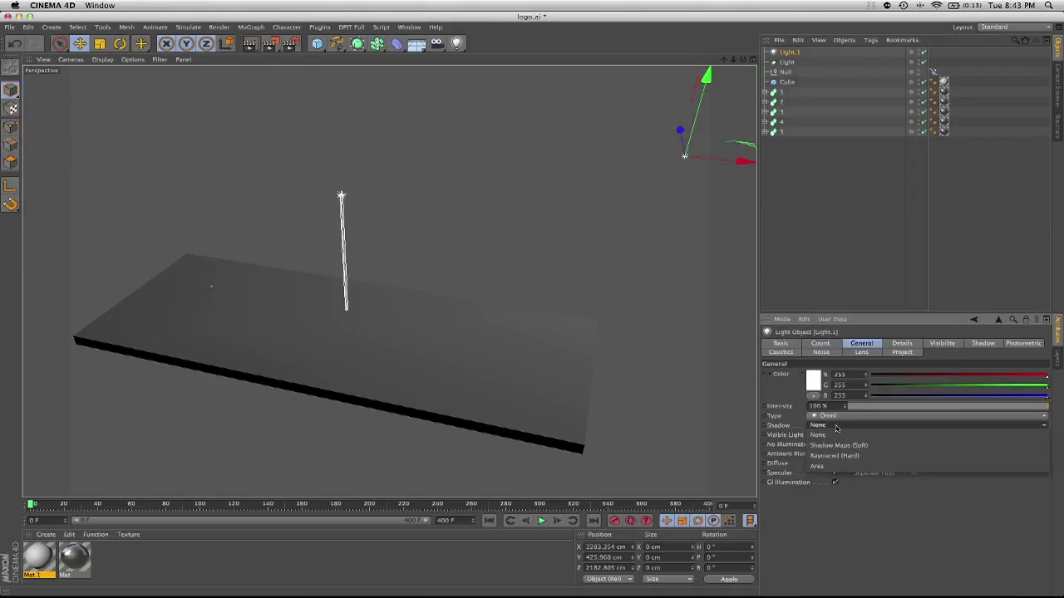
{"action": "left_click", "coordinate": [839, 446]}
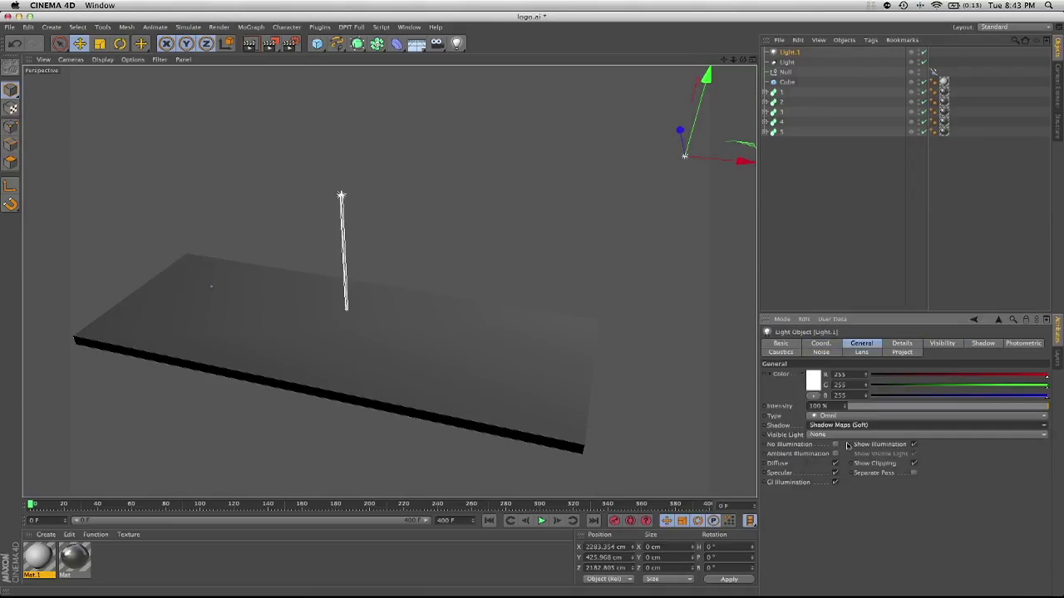
- Rename the visible beam light as Laser
{"action": "left_click_drag", "start_coordinate": [487, 289], "coordinate": [458, 268], "text": "alt"}
{"action": "right_click_drag", "start_coordinate": [457, 268], "coordinate": [496, 259], "text": "alt"}
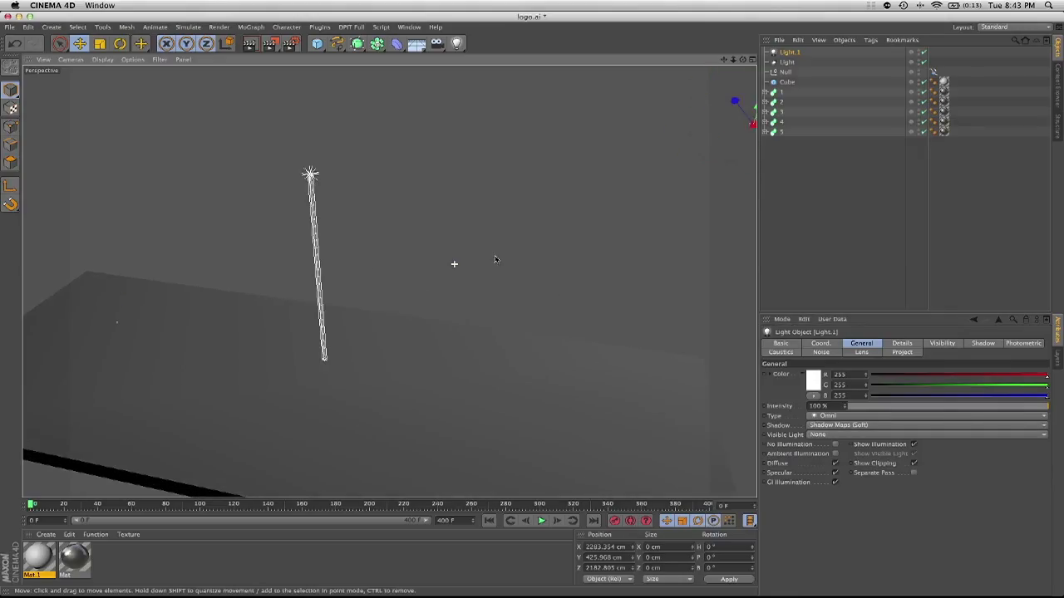
{"action": "left_click", "coordinate": [787, 62]}
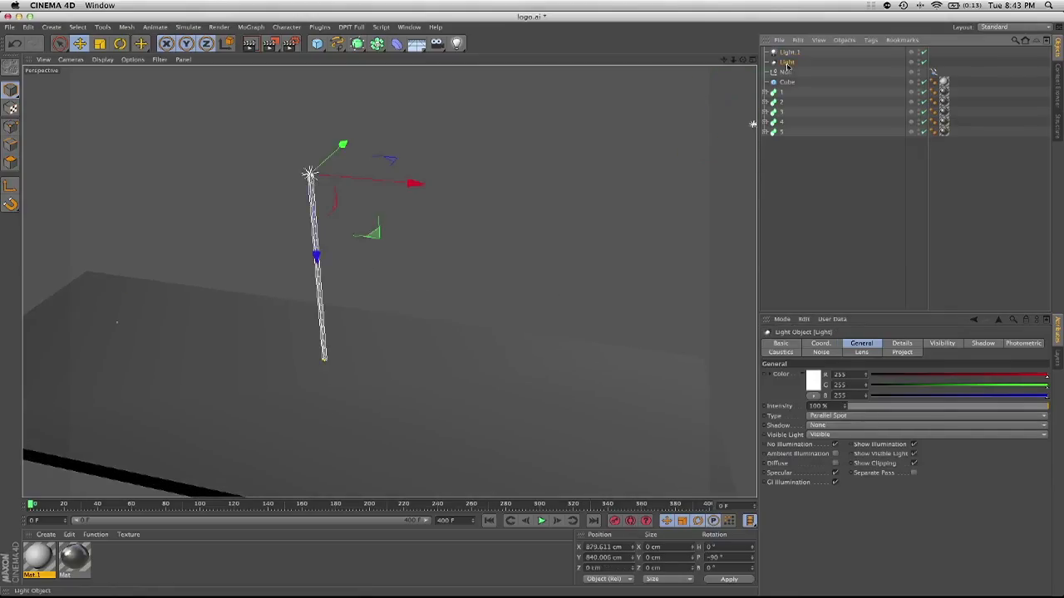
{"action": "type", "text": "Laser"}
{"action": "key", "text": "Return"}
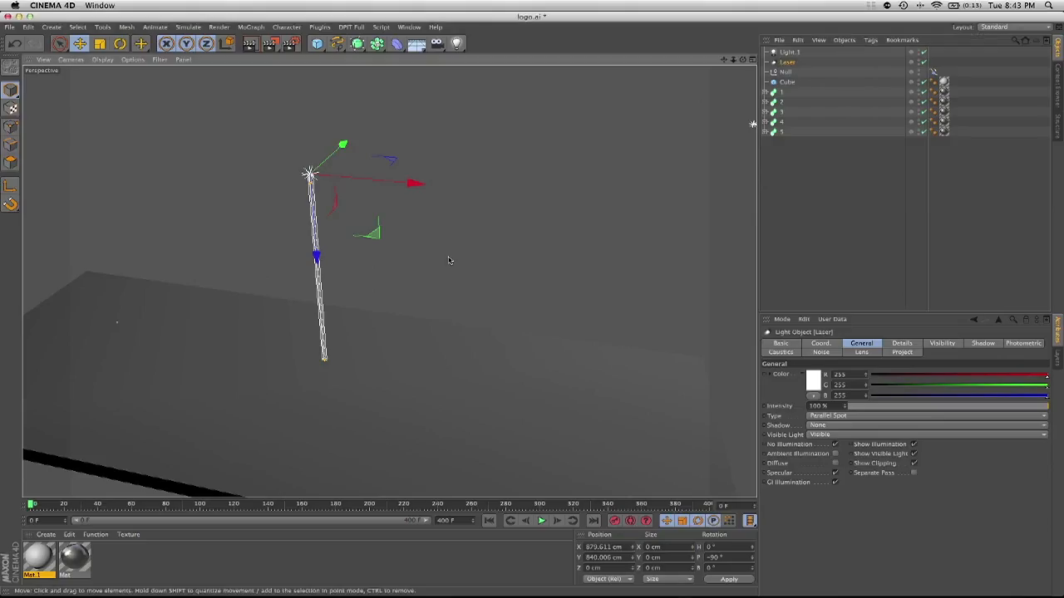
- Raise the Laser light higher above the slab, to about Y 1249 cm
{"action": "left_click_drag", "start_coordinate": [449, 261], "coordinate": [332, 146], "text": "alt"}
{"action": "left_click", "coordinate": [81, 62]}
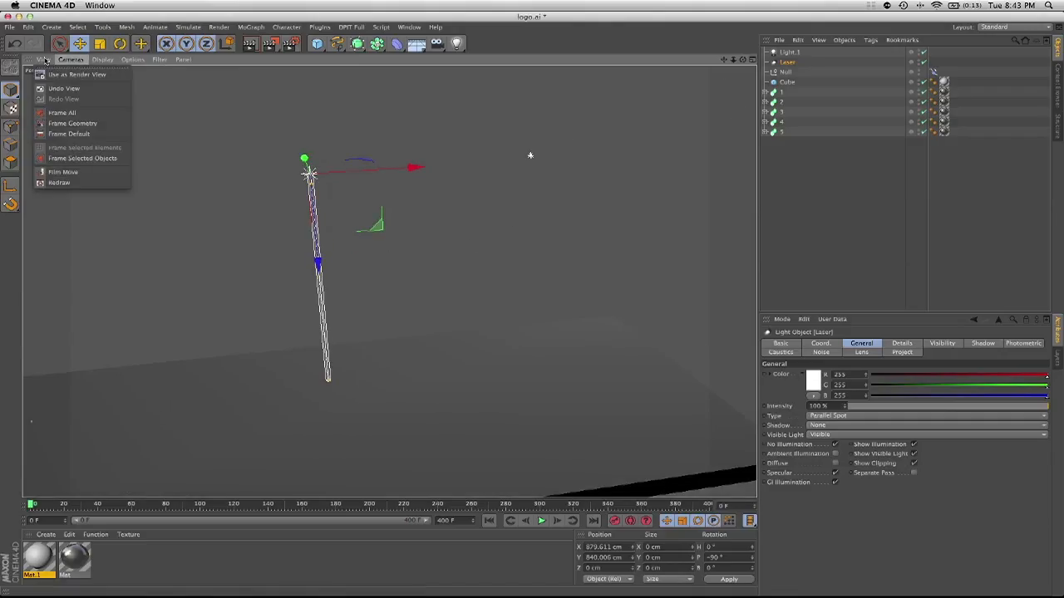
{"action": "left_click", "coordinate": [44, 60]}
{"action": "left_click", "coordinate": [44, 60]}
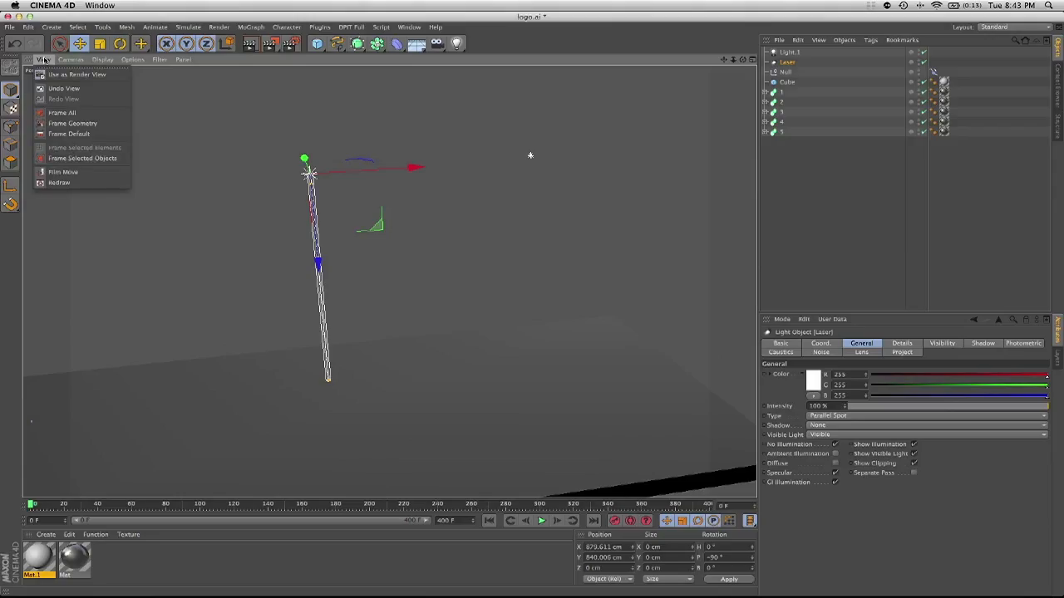
{"action": "left_click", "coordinate": [90, 124]}
{"action": "left_click_drag", "start_coordinate": [344, 240], "coordinate": [530, 247], "text": "alt"}
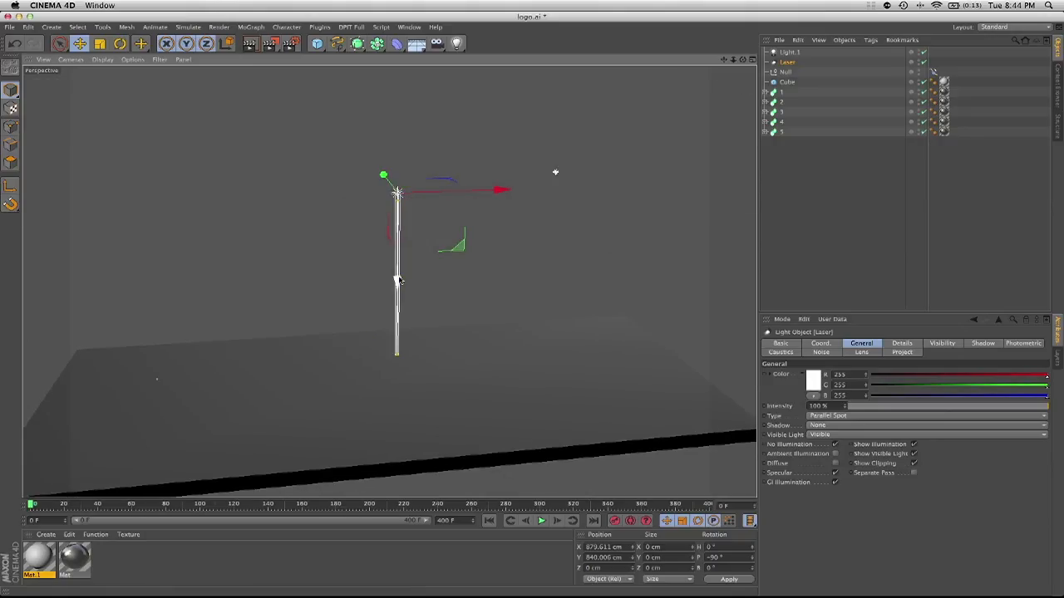
{"action": "mouse_move", "coordinate": [396, 279]}
{"action": "left_mouse_down"}
{"action": "mouse_move", "coordinate": [399, 154]}
{"action": "mouse_move", "coordinate": [412, 177]}
{"action": "mouse_move", "coordinate": [411, 159]}
{"action": "left_mouse_up"}
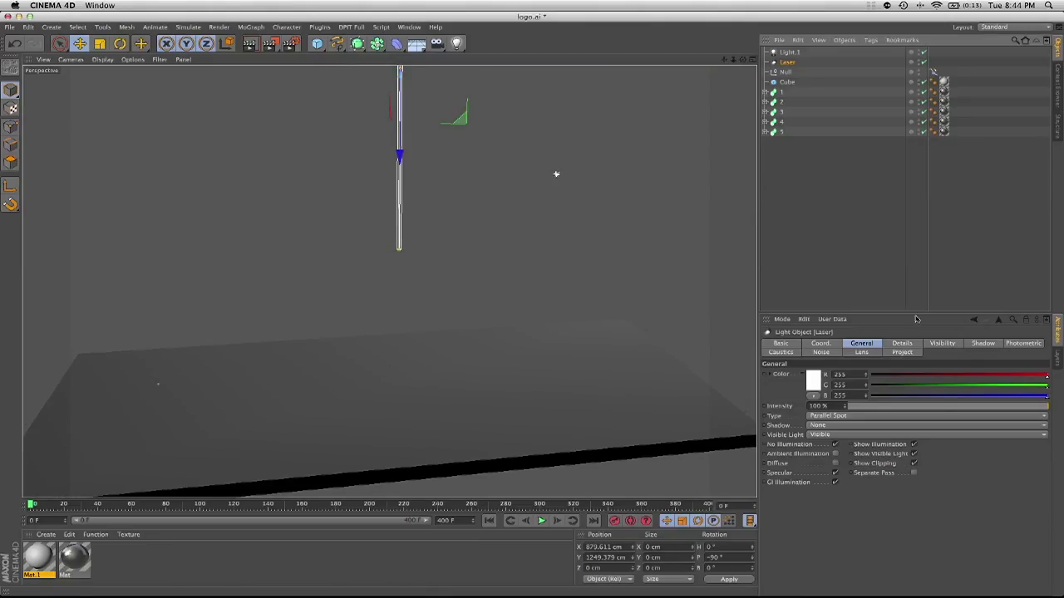
- Lengthen the Laser's visible beam to an outer distance of 918 cm and test-render the perspective view
{"action": "left_click", "coordinate": [940, 343]}
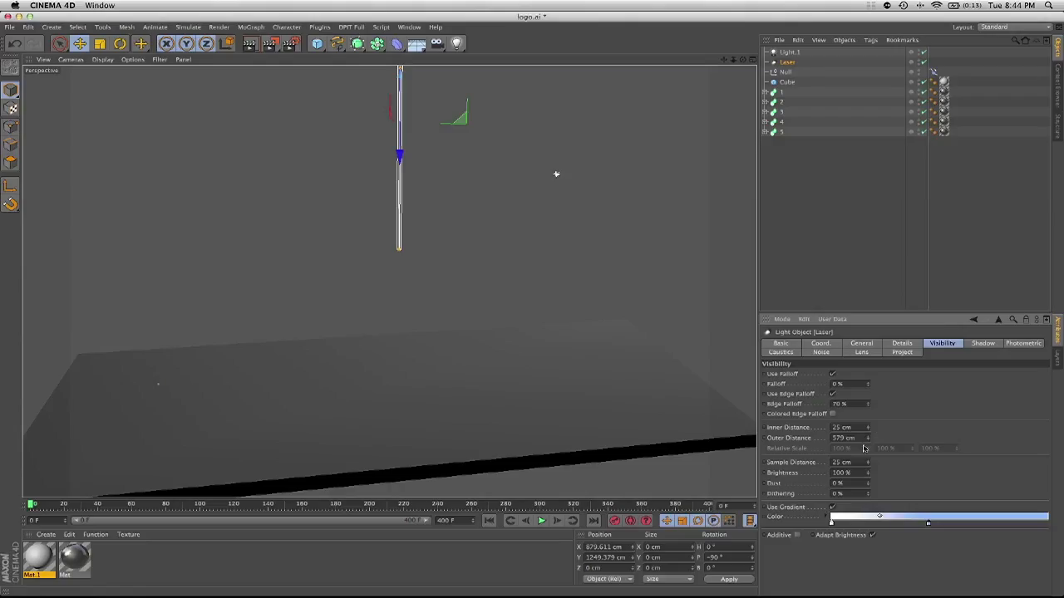
{"action": "left_click_drag", "start_coordinate": [868, 440], "coordinate": [869, 391]}
{"action": "left_click", "coordinate": [249, 44]}
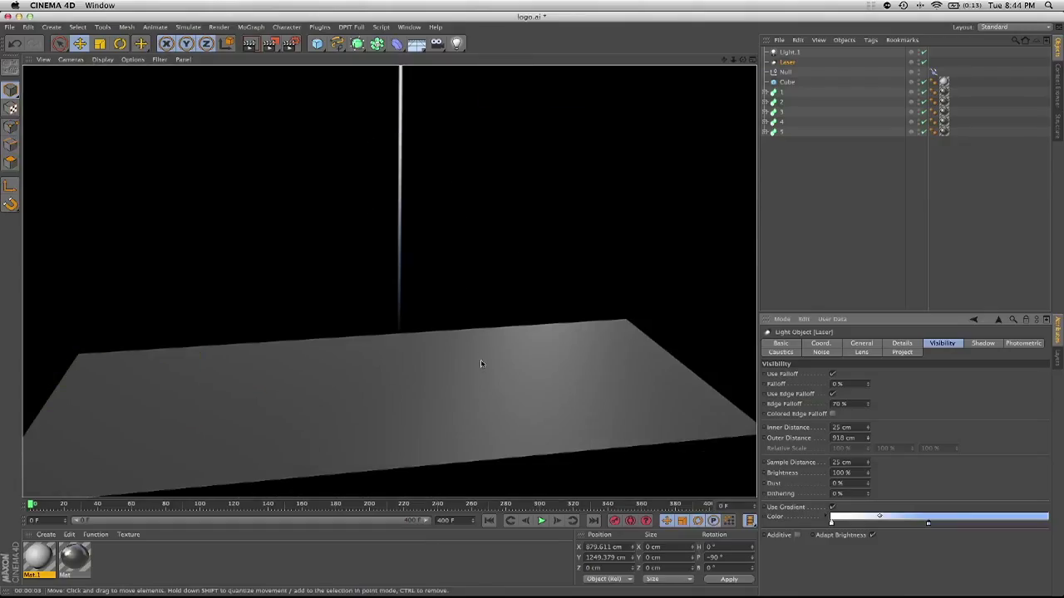
{"action": "left_click_drag", "start_coordinate": [474, 373], "coordinate": [375, 382], "text": "alt"}
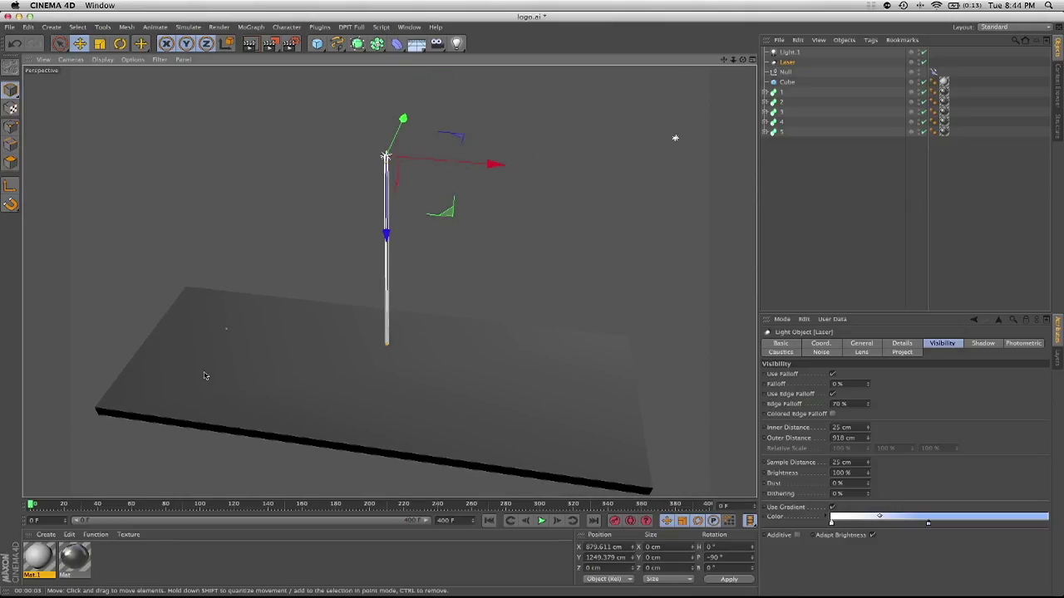
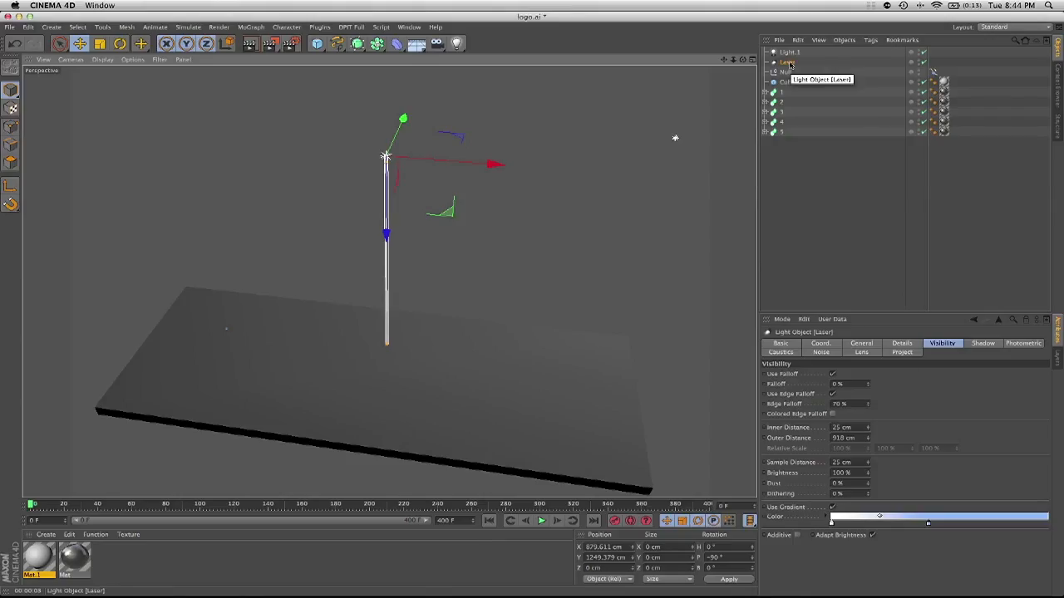
- Add a Target tag to the Laser light and set the Null as its target object
{"action": "right_click", "coordinate": [791, 65]}
{"action": "mouse_move", "coordinate": [808, 67]}
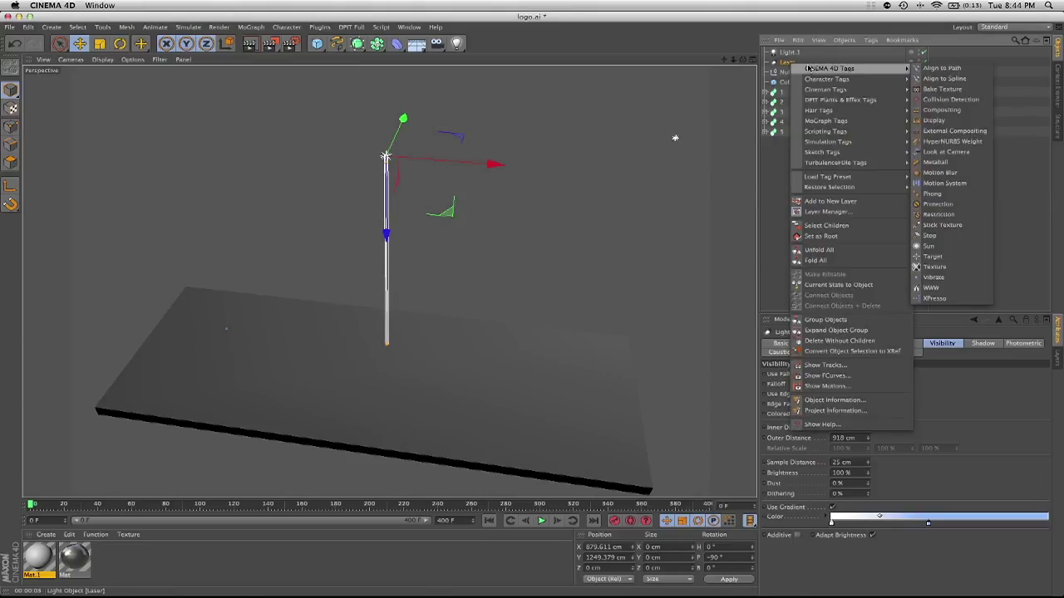
{"action": "left_click", "coordinate": [945, 258]}
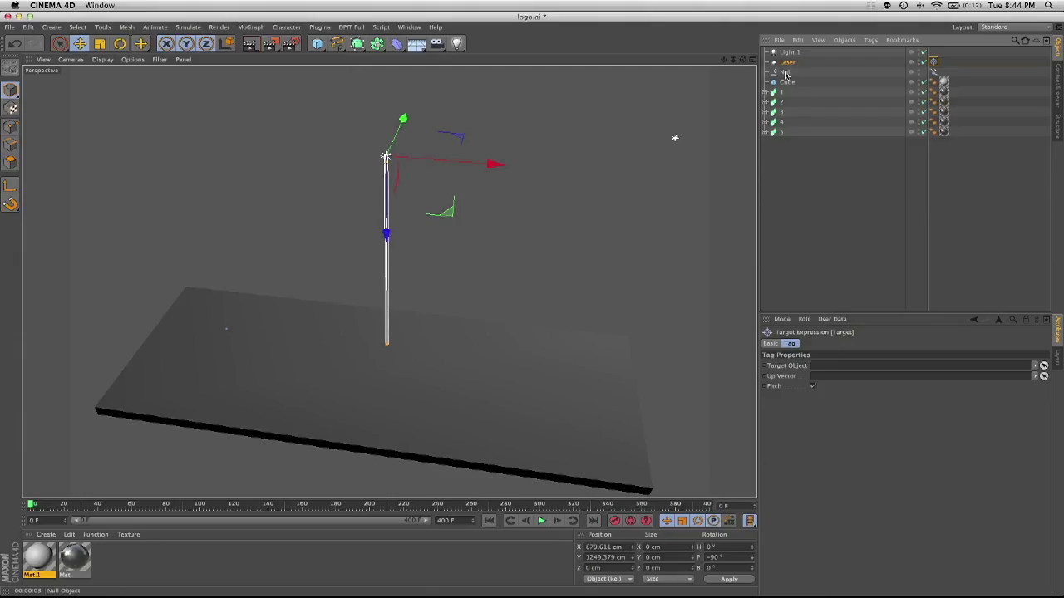
{"action": "left_click_drag", "start_coordinate": [786, 74], "coordinate": [840, 368]}
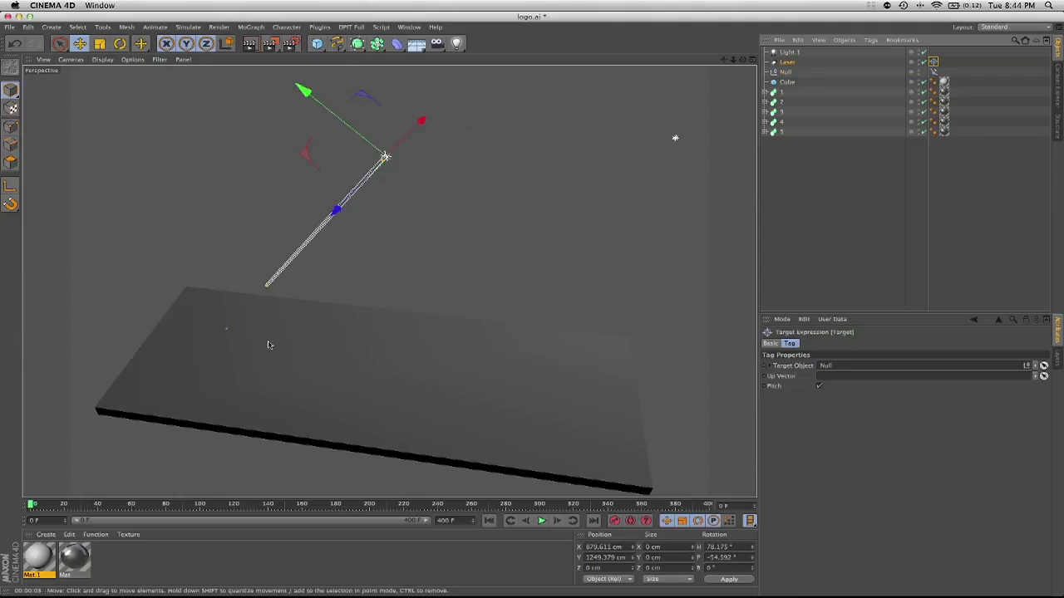
{"action": "left_click_drag", "start_coordinate": [268, 345], "coordinate": [367, 304], "text": "alt"}
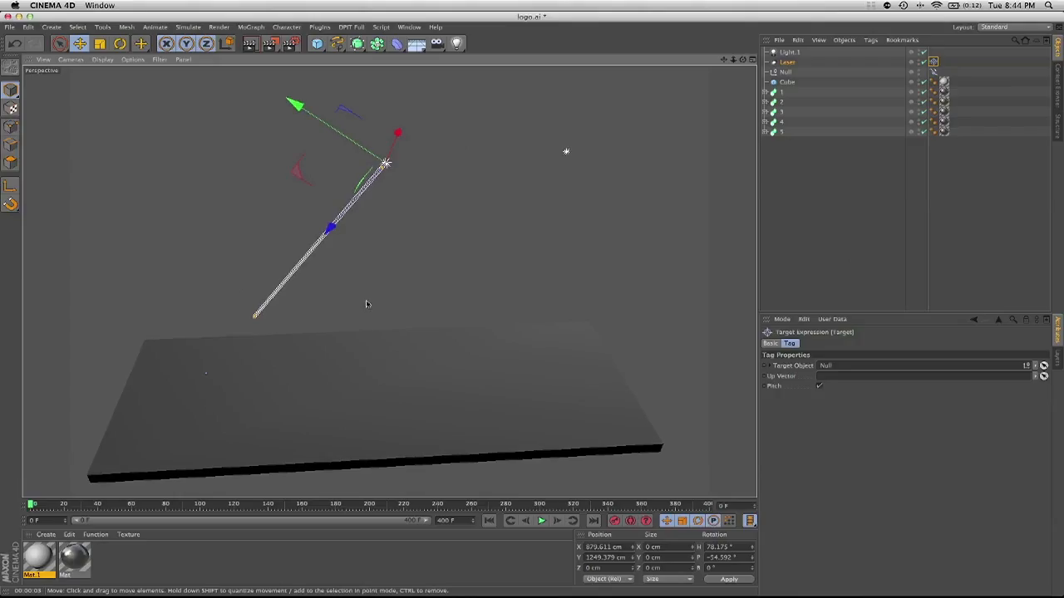
- Rename the Null that the laser targets as Laser Tip
{"action": "left_click", "coordinate": [789, 73]}
{"action": "double_click", "coordinate": [791, 74]}
{"action": "type", "text": "Las"}
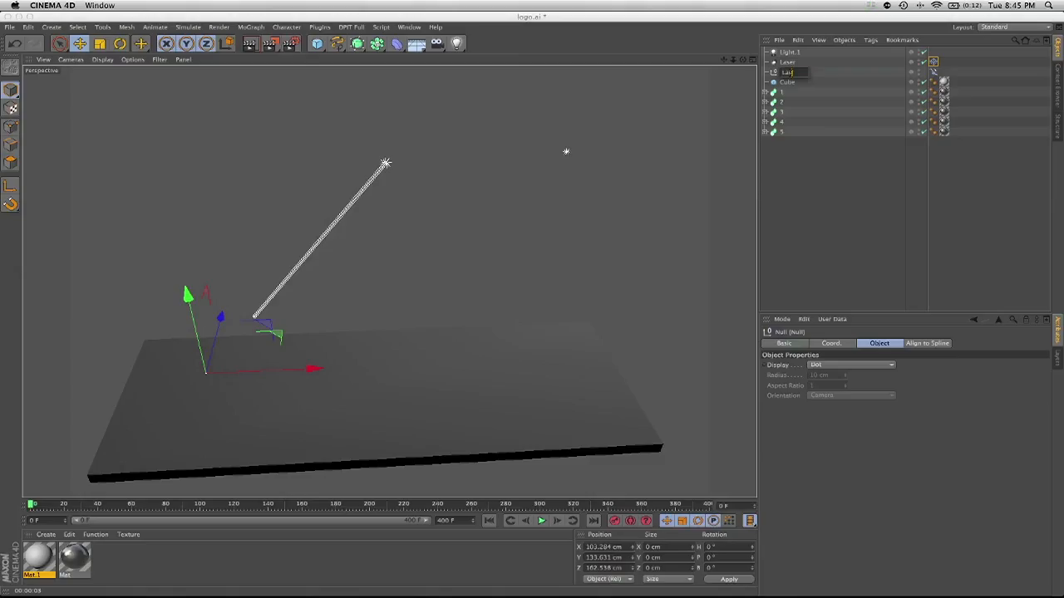
{"action": "type", "text": "er Tip"}
{"action": "key", "text": "Return"}
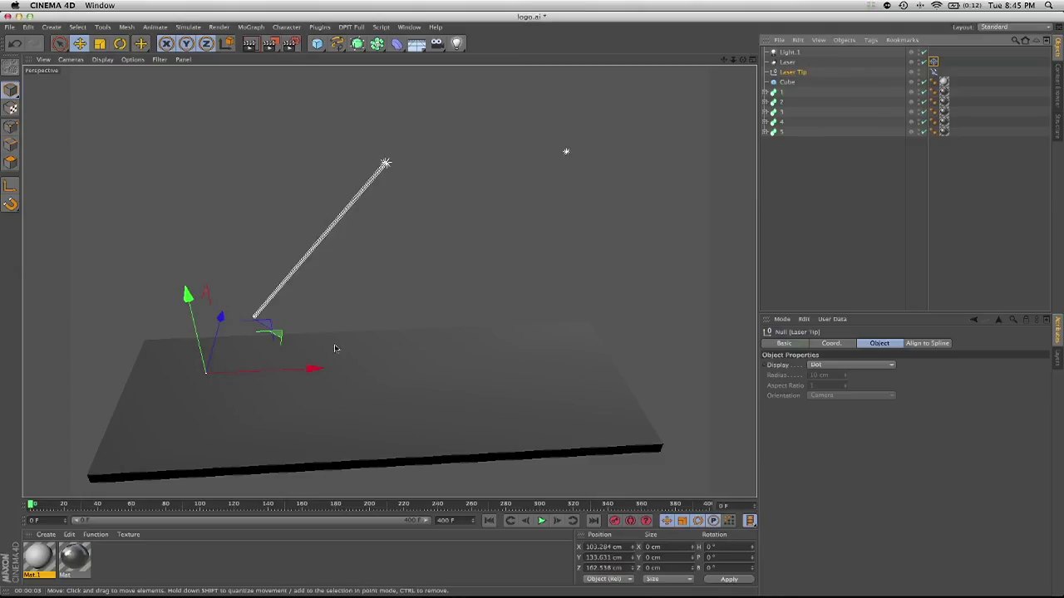
- Play the animation and view it from several angles to check how the laser follows the logo outline, stopping around frame 209
{"action": "middle_click_drag", "start_coordinate": [335, 349], "coordinate": [342, 334], "text": "alt"}
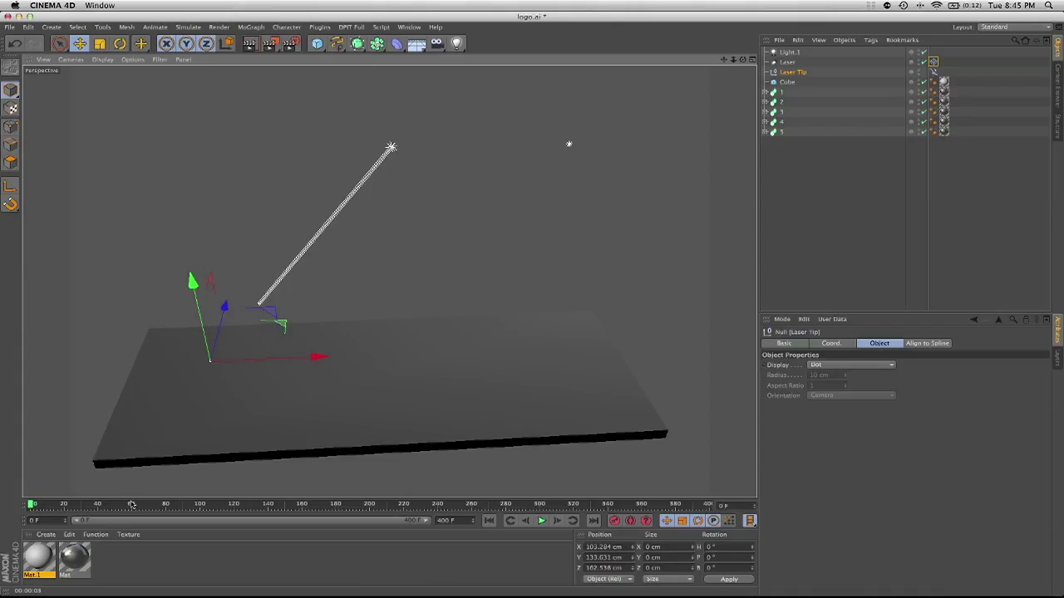
{"action": "left_click", "coordinate": [541, 520]}
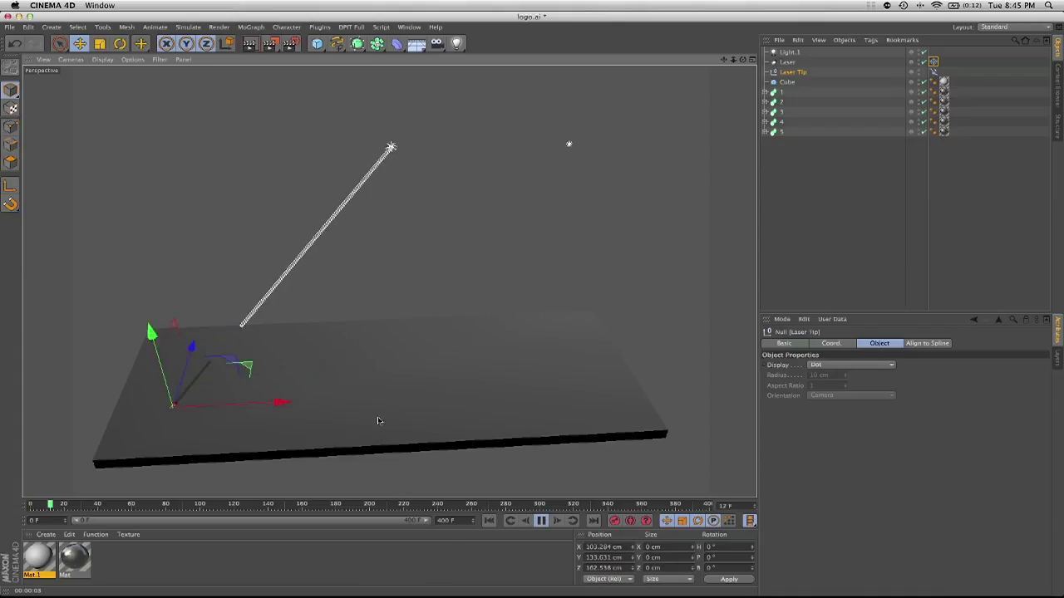
{"action": "left_click_drag", "start_coordinate": [378, 421], "coordinate": [373, 466], "text": "alt"}
{"action": "left_click_drag", "start_coordinate": [379, 421], "coordinate": [384, 453], "text": "alt"}
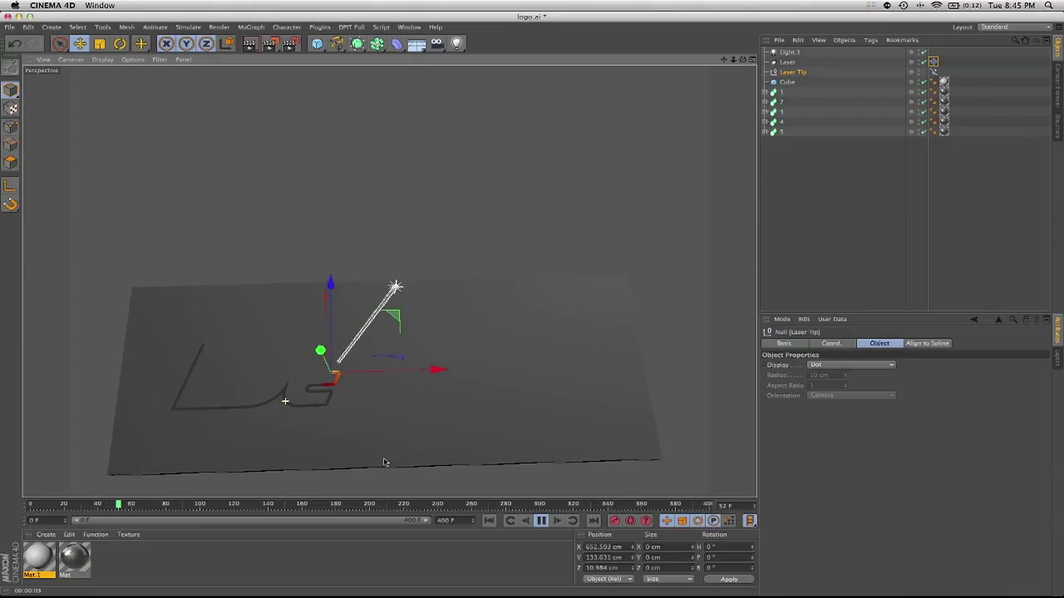
{"action": "left_click_drag", "start_coordinate": [387, 460], "coordinate": [403, 308], "text": "alt"}
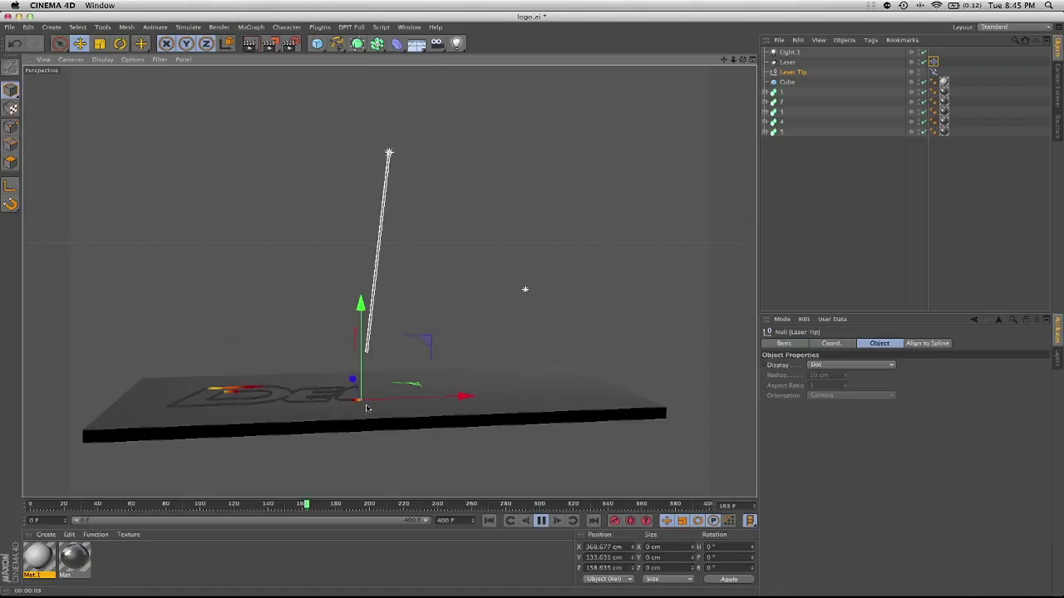
{"action": "mouse_move", "coordinate": [366, 408]}
{"action": "left_mouse_down", "text": "alt"}
{"action": "mouse_move", "coordinate": [369, 418]}
{"action": "mouse_move", "coordinate": [377, 398]}
{"action": "left_mouse_up", "text": "alt"}
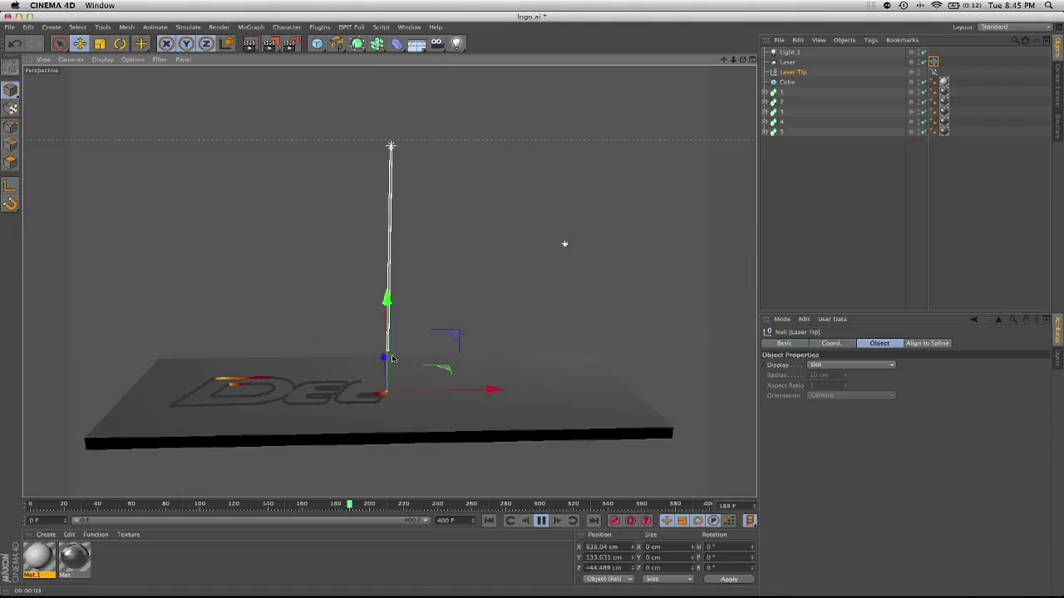
{"action": "left_click", "coordinate": [541, 521]}
{"action": "left_click_drag", "start_coordinate": [437, 418], "coordinate": [401, 243], "text": "alt"}
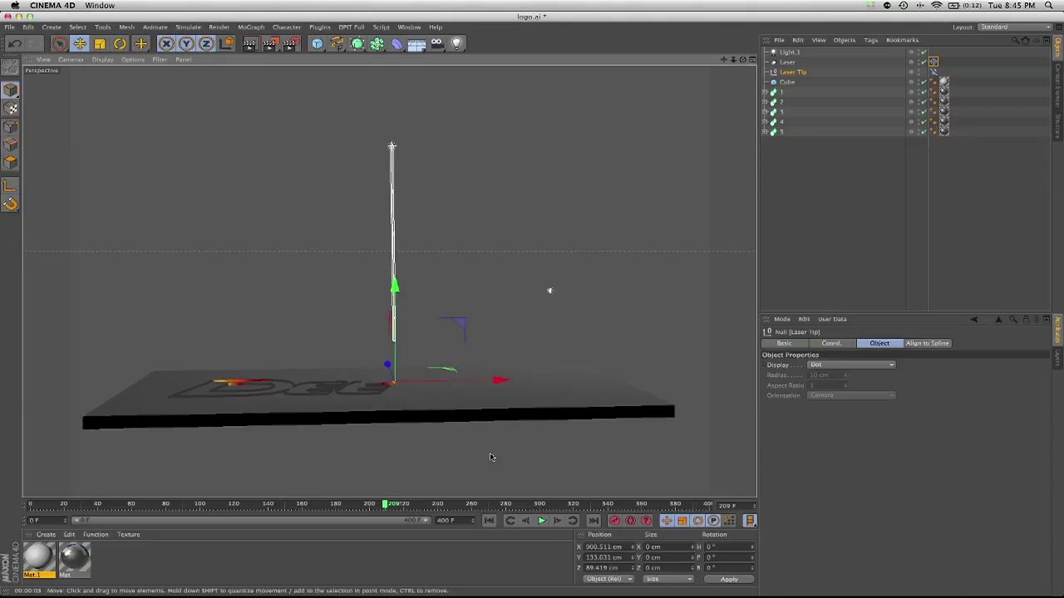
- Scrub the timeline to frame 400 and back to compare the beam's length with the Laser Tip's distance, ending at frame 0
{"action": "left_click_drag", "start_coordinate": [389, 505], "coordinate": [725, 504]}
{"action": "left_click_drag", "start_coordinate": [566, 394], "coordinate": [548, 366], "text": "alt"}
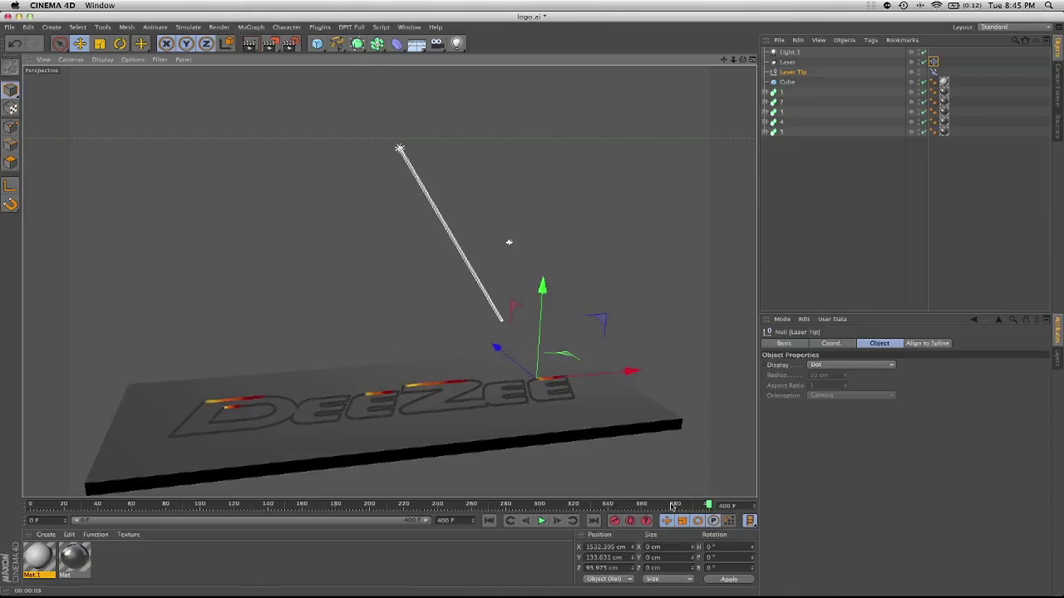
{"action": "left_click_drag", "start_coordinate": [708, 505], "coordinate": [368, 504]}
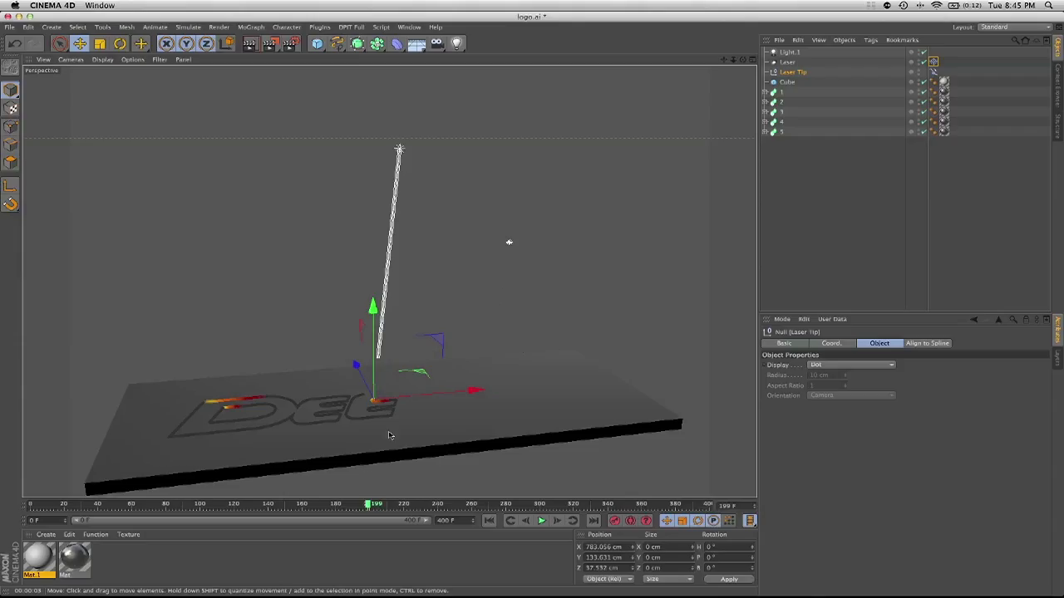
{"action": "left_click", "coordinate": [490, 521]}
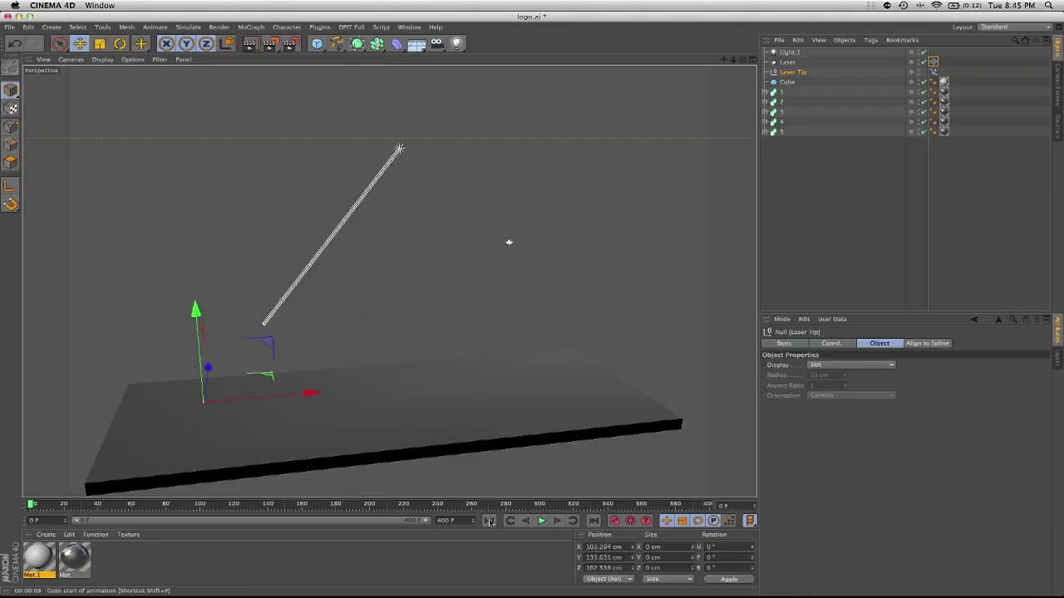
- Add an XPresso tag to the Laser light so its node editor opens
{"action": "left_click", "coordinate": [792, 63]}
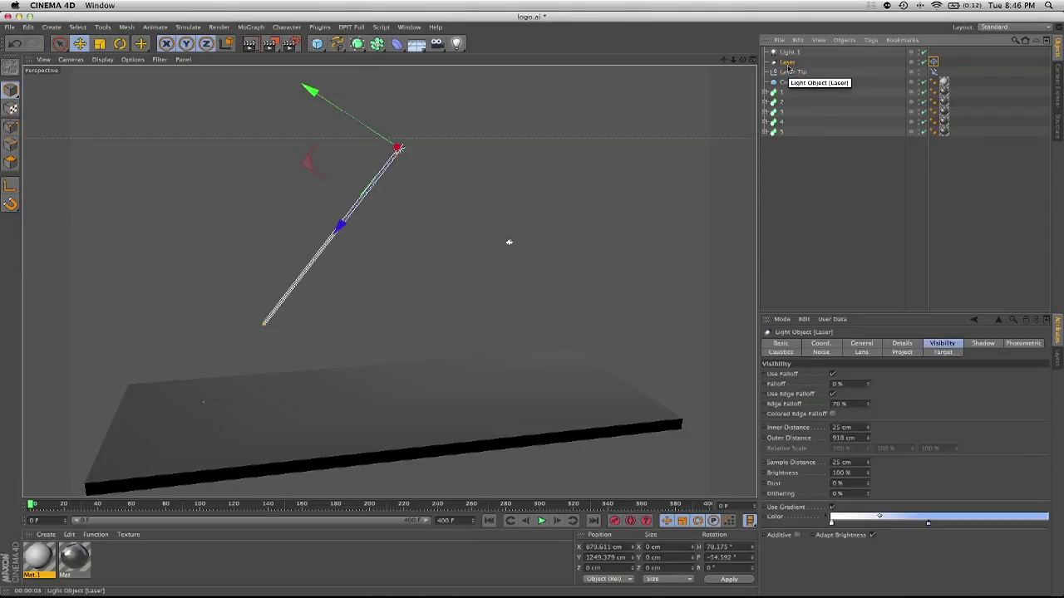
{"action": "right_click", "coordinate": [788, 68]}
{"action": "mouse_move", "coordinate": [815, 72]}
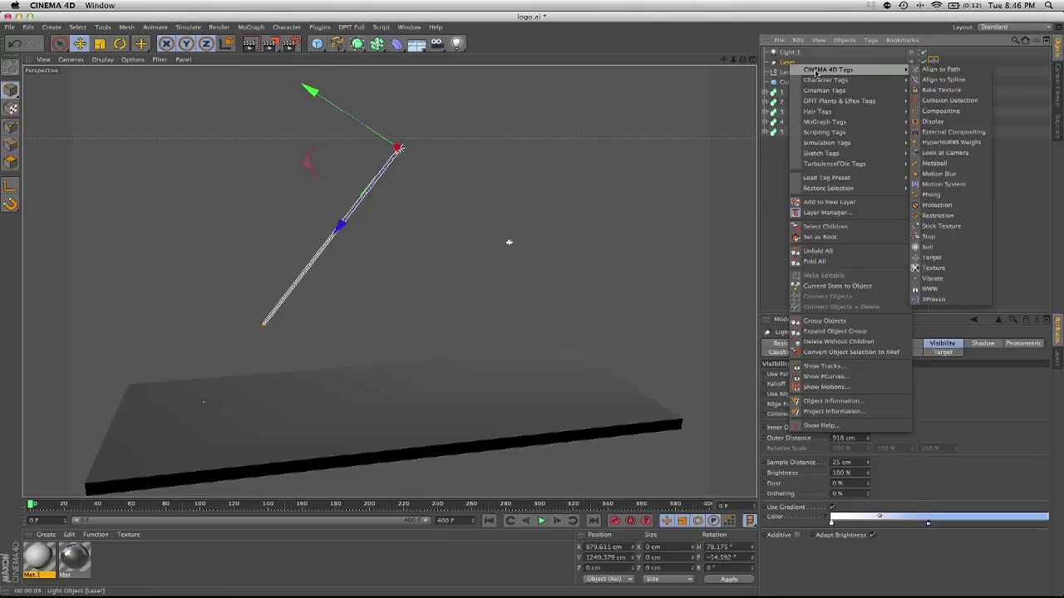
{"action": "left_click", "coordinate": [929, 299]}
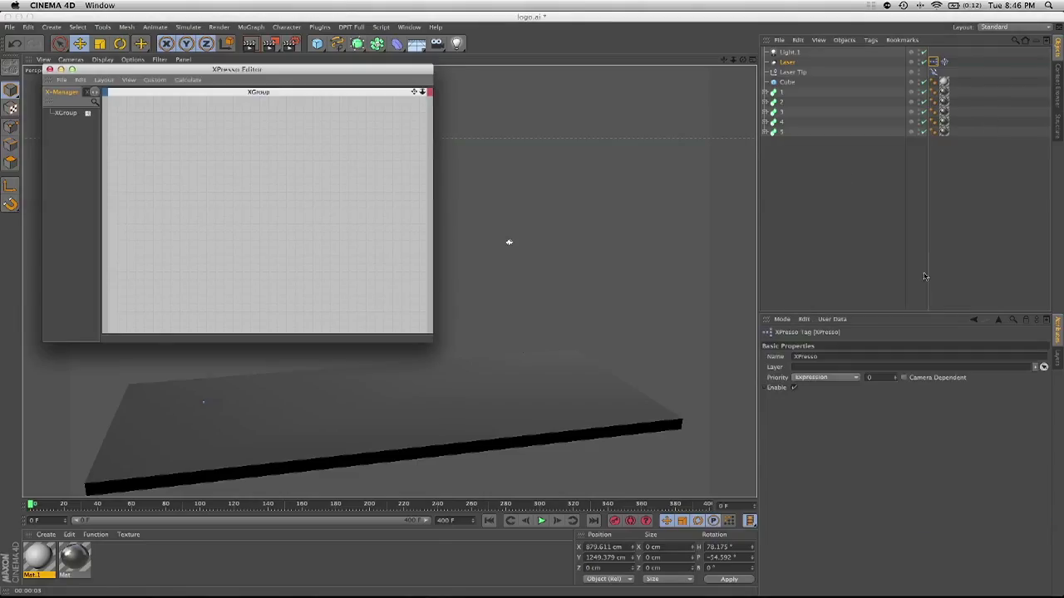
- Enlarge the XPresso Editor window and rename the Light.1 object as Scene Light
{"action": "left_click_drag", "start_coordinate": [431, 340], "coordinate": [605, 334]}
{"action": "left_click", "coordinate": [789, 53]}
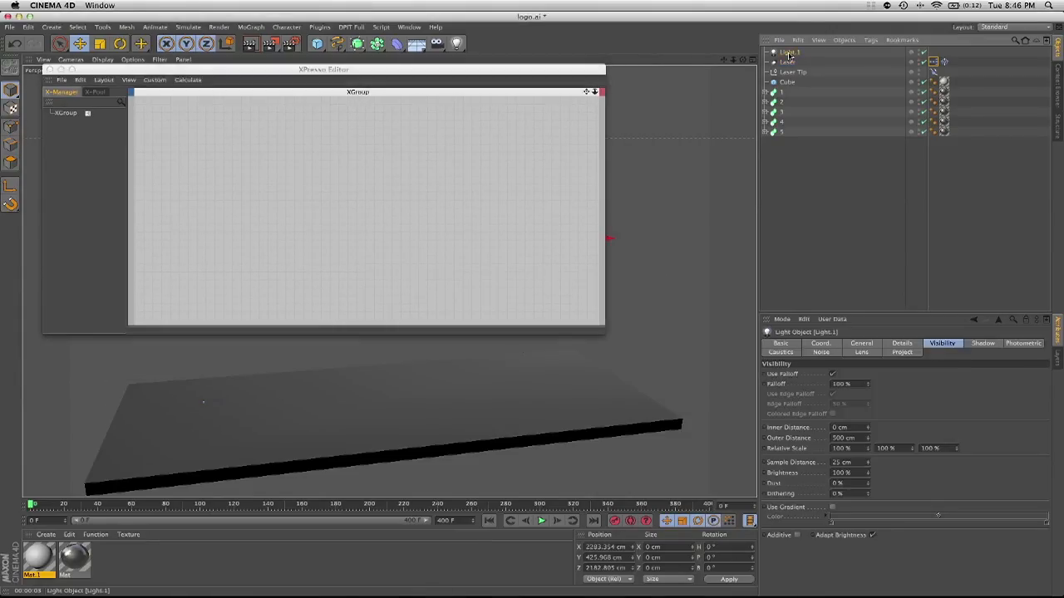
{"action": "double_click", "coordinate": [789, 52]}
{"action": "type", "text": "Scene"}
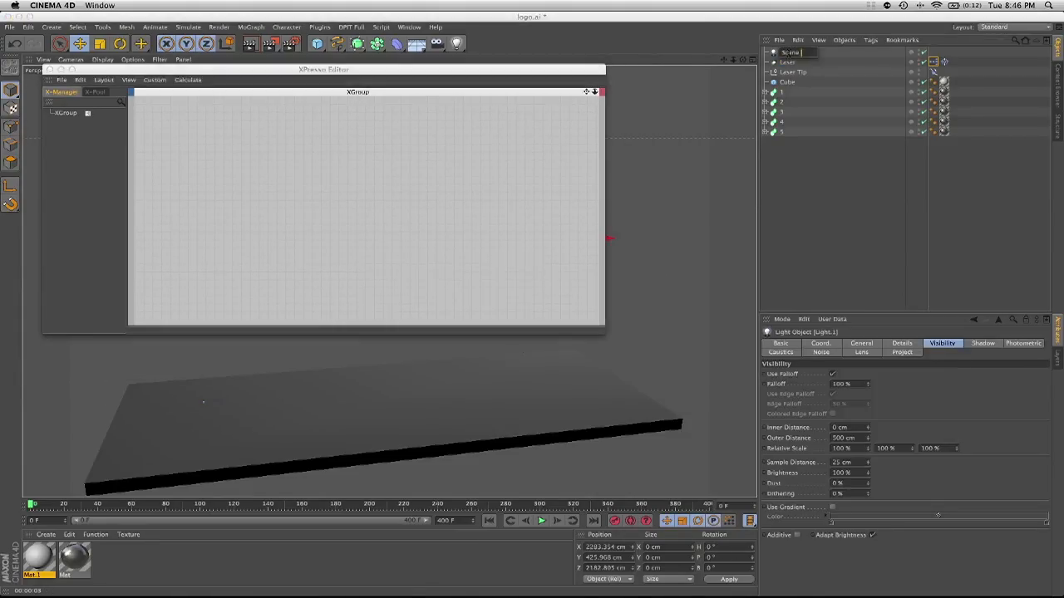
{"action": "type", "text": " Light"}
{"action": "key", "text": "Return"}
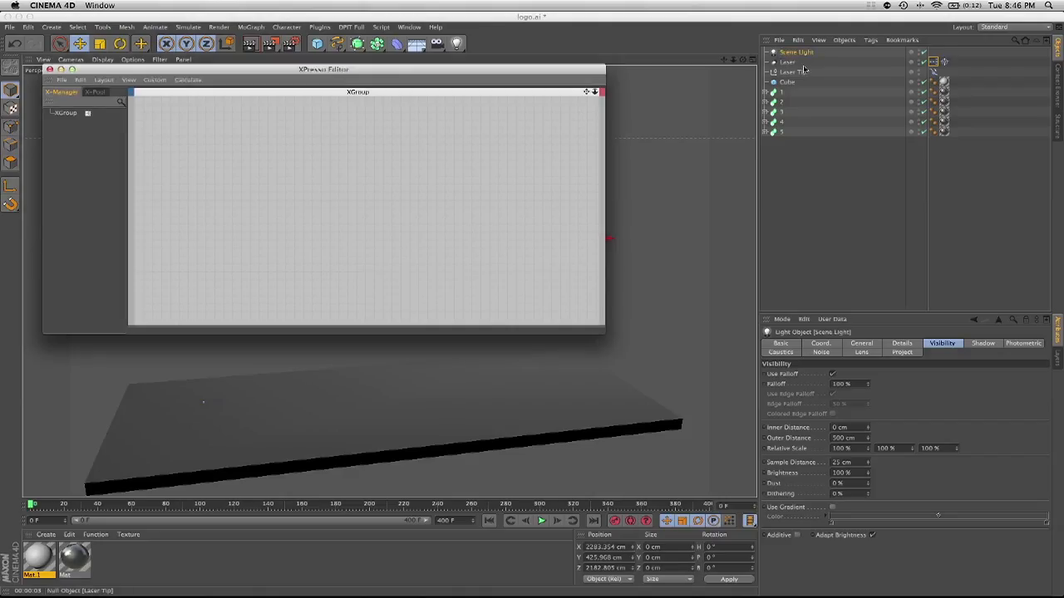
- Add the Laser light to the XPresso graph as a node with a VL Outer Distance input port
{"action": "left_click", "coordinate": [790, 63]}
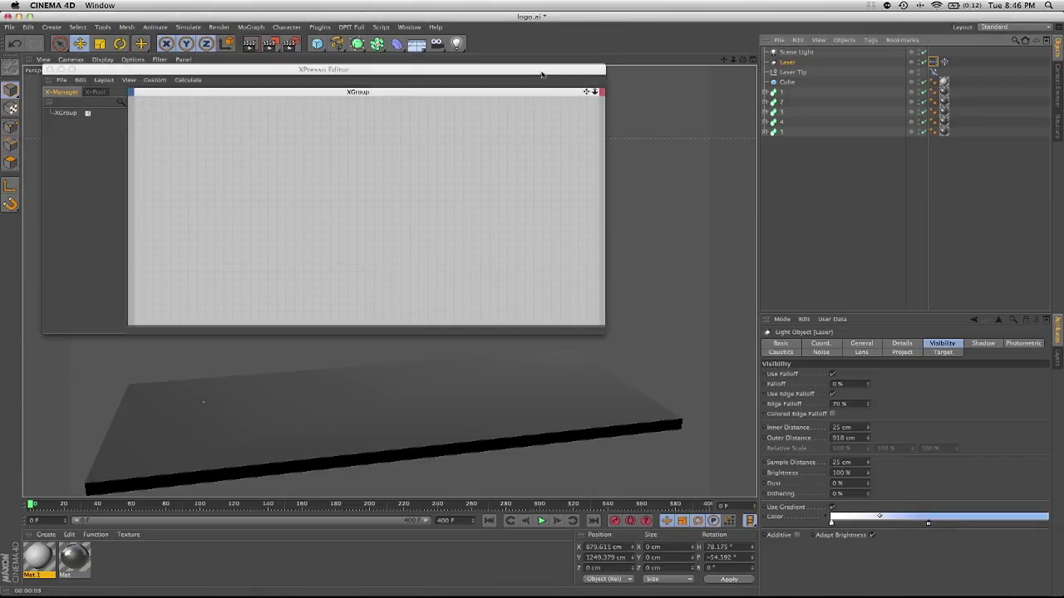
{"action": "left_click_drag", "start_coordinate": [541, 75], "coordinate": [630, 104]}
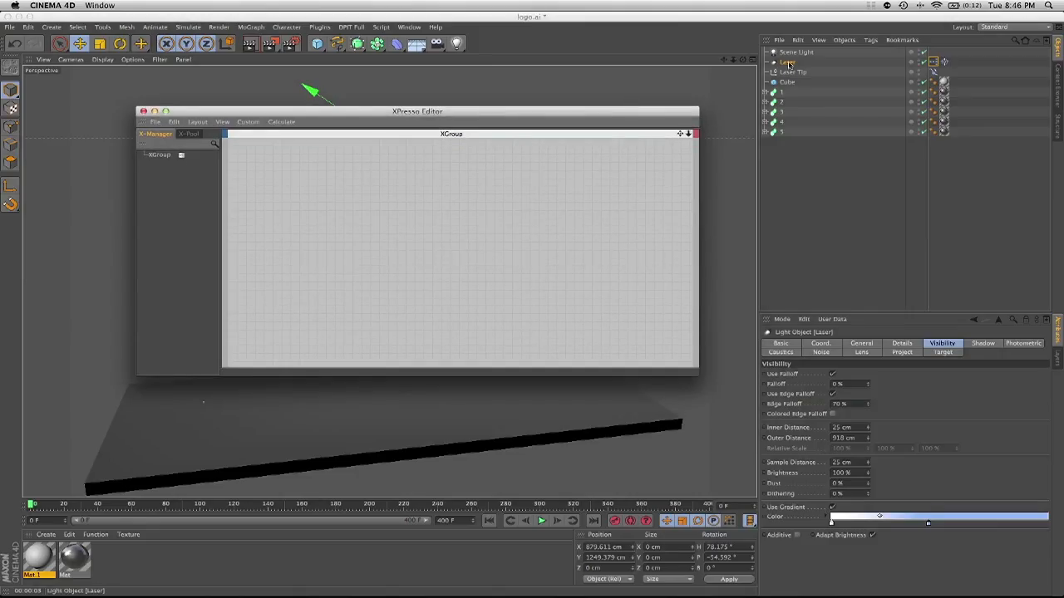
{"action": "left_click_drag", "start_coordinate": [789, 64], "coordinate": [531, 200]}
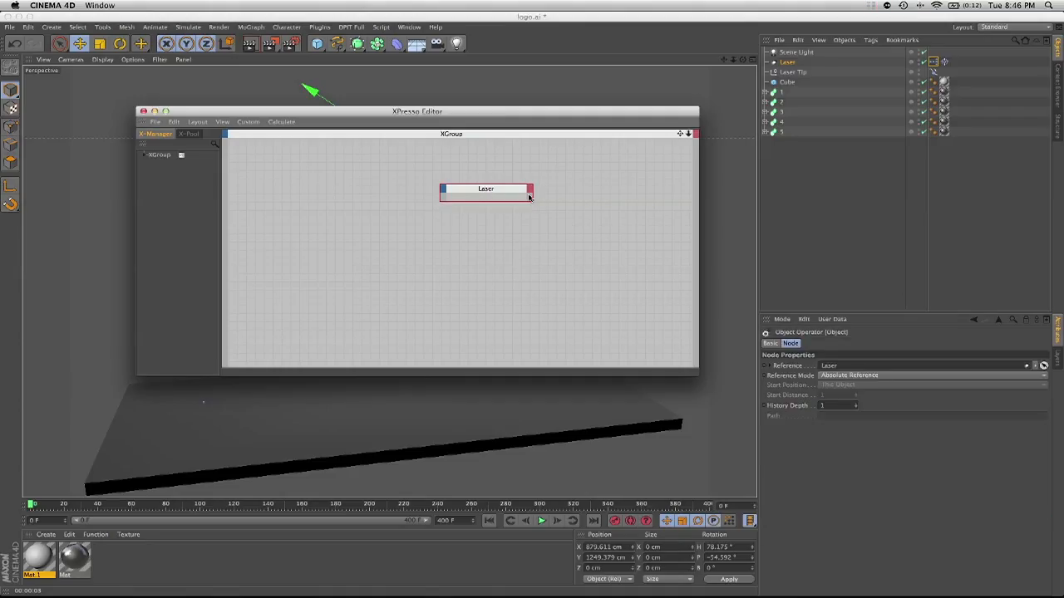
{"action": "left_click", "coordinate": [443, 191]}
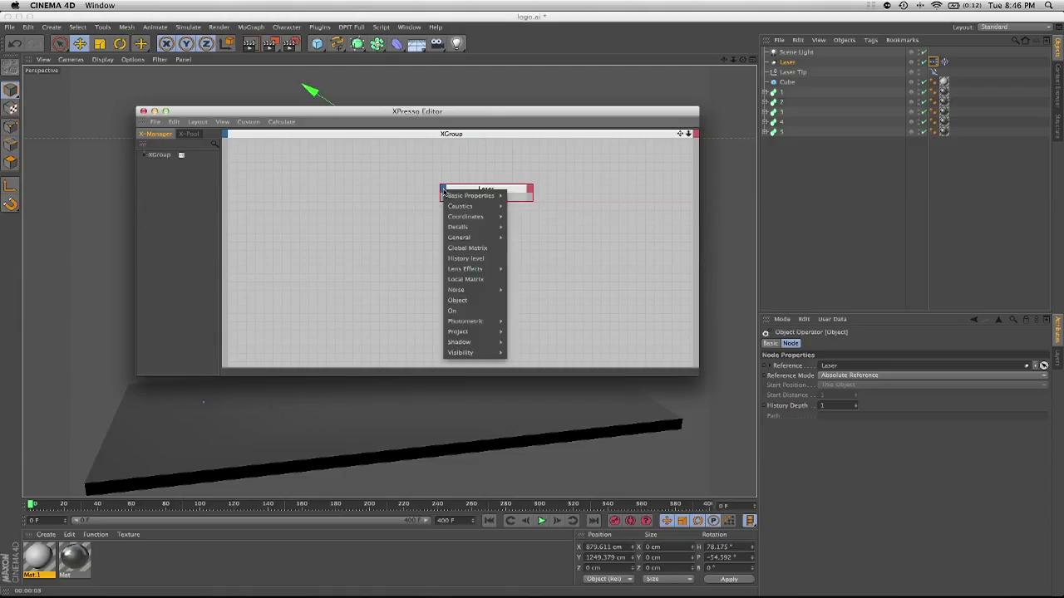
{"action": "left_click", "coordinate": [421, 194]}
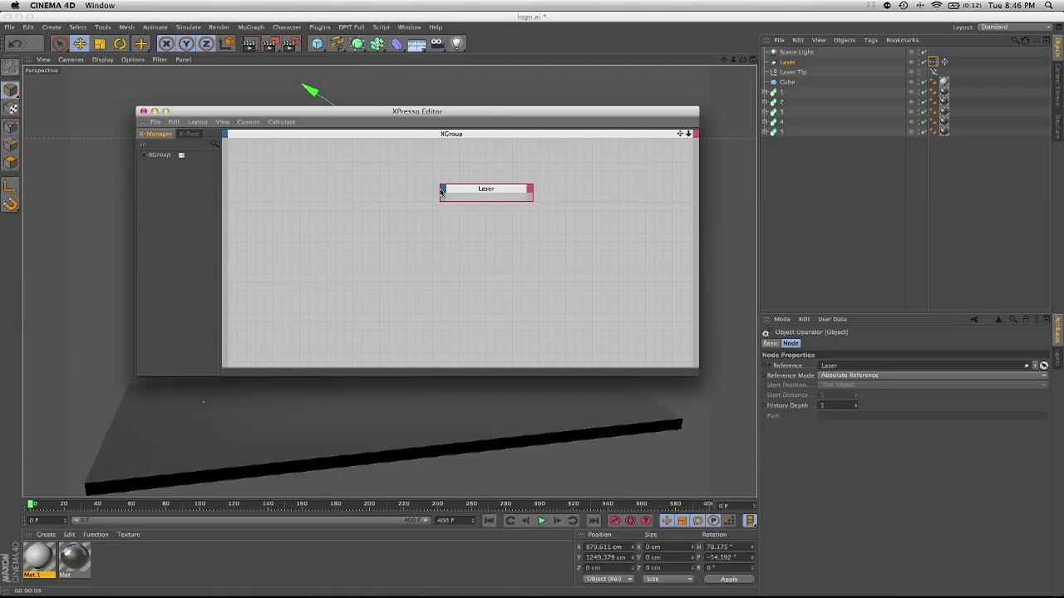
{"action": "left_click", "coordinate": [443, 191]}
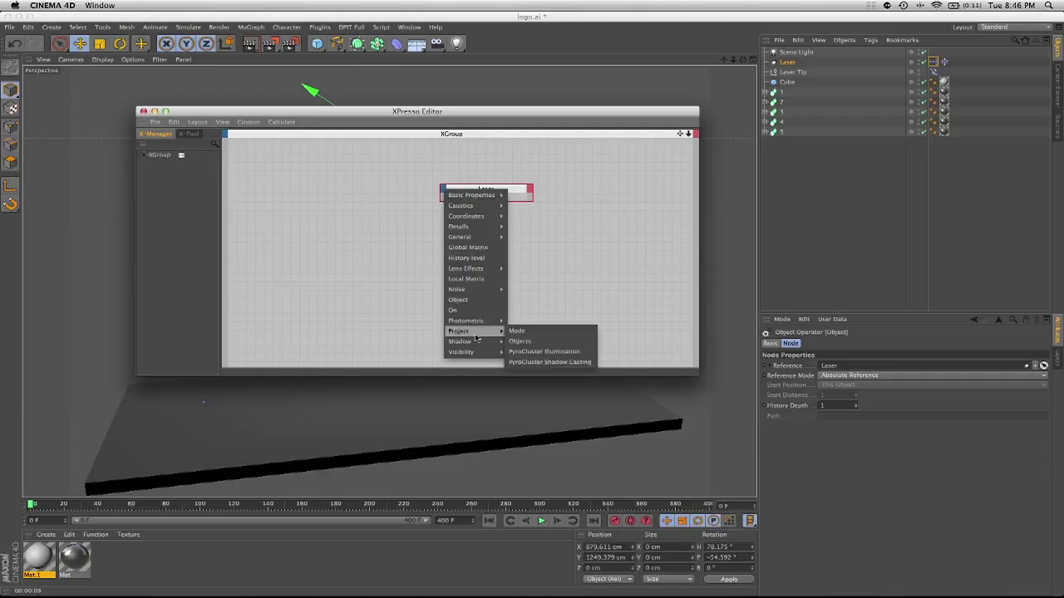
{"action": "mouse_move", "coordinate": [477, 354]}
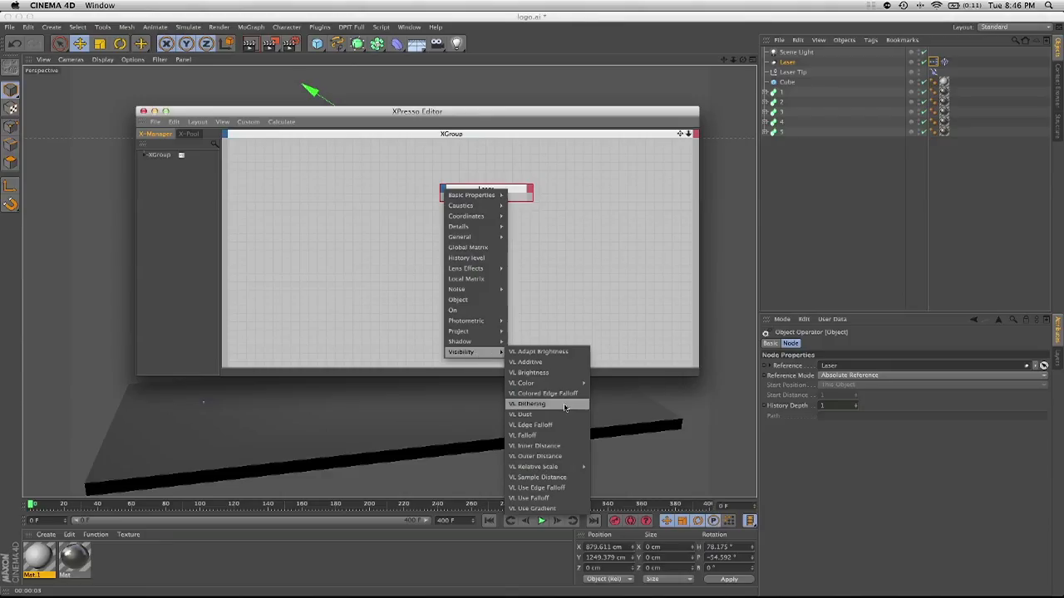
{"action": "left_click", "coordinate": [570, 456]}
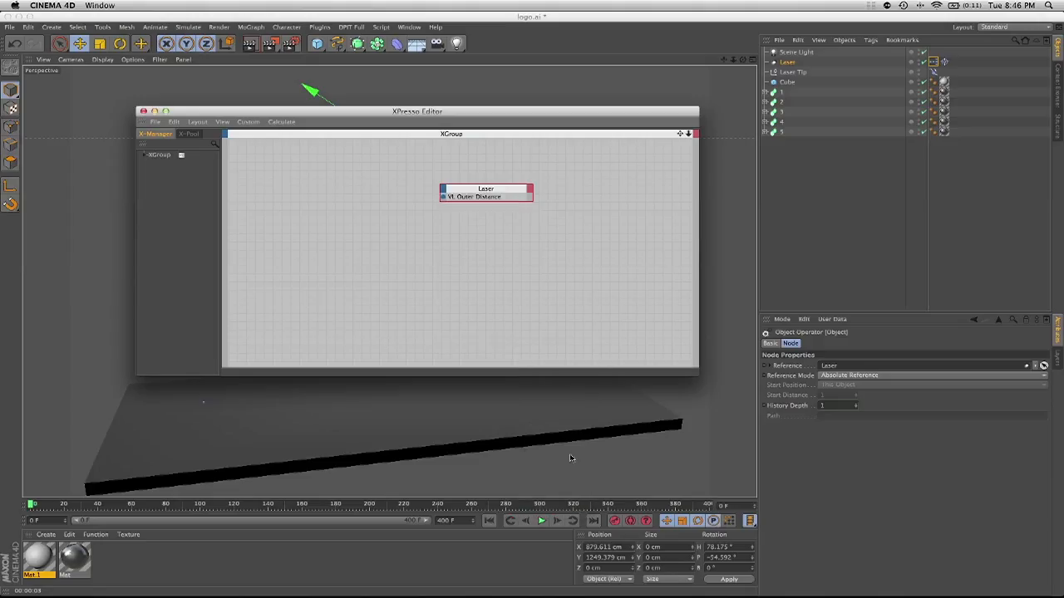
- Add a second Laser node below the first, giving it a Global Position output port
{"action": "left_click_drag", "start_coordinate": [506, 114], "coordinate": [472, 20]}
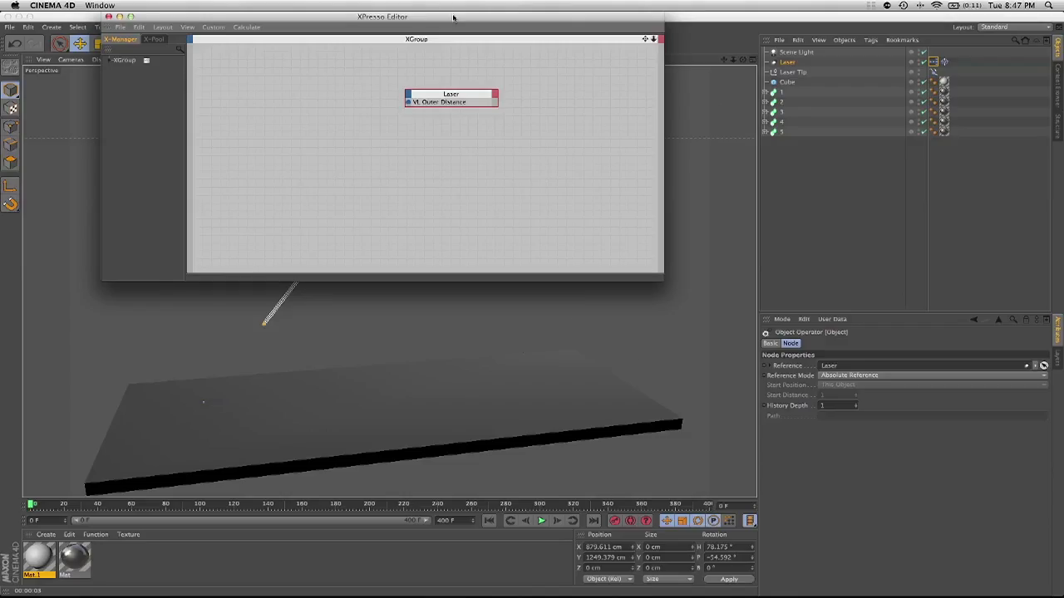
{"action": "left_click_drag", "start_coordinate": [453, 16], "coordinate": [453, 18]}
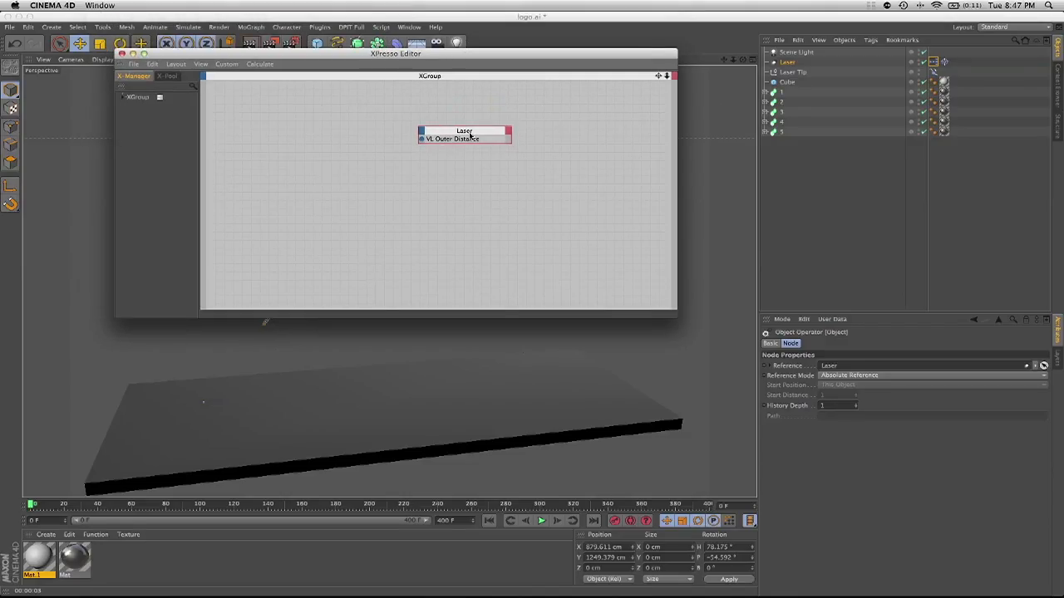
{"action": "left_click_drag", "start_coordinate": [470, 136], "coordinate": [514, 149]}
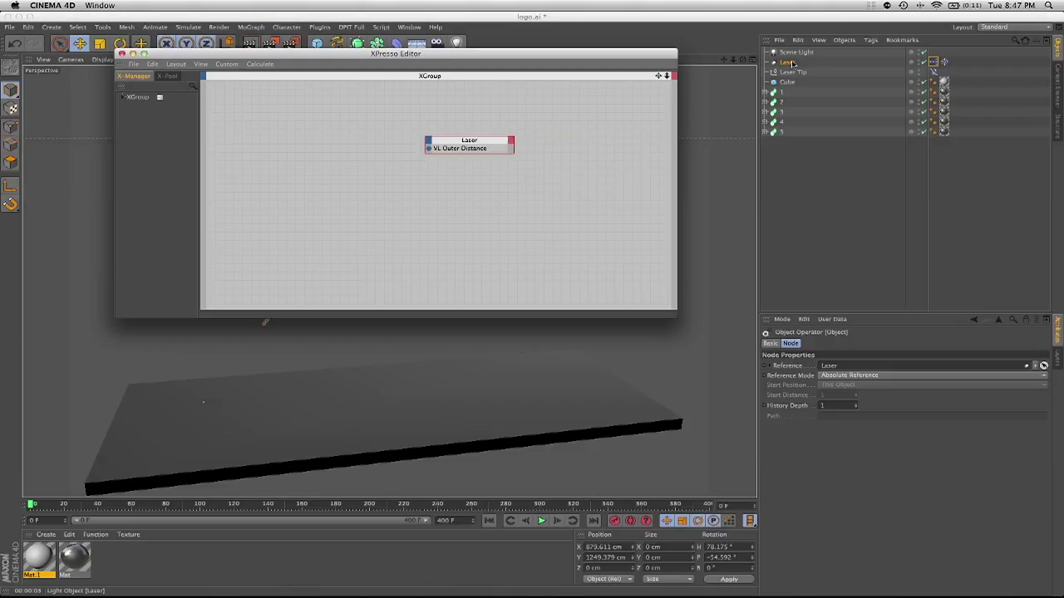
{"action": "left_click_drag", "start_coordinate": [793, 63], "coordinate": [494, 197]}
{"action": "left_click", "coordinate": [505, 194]}
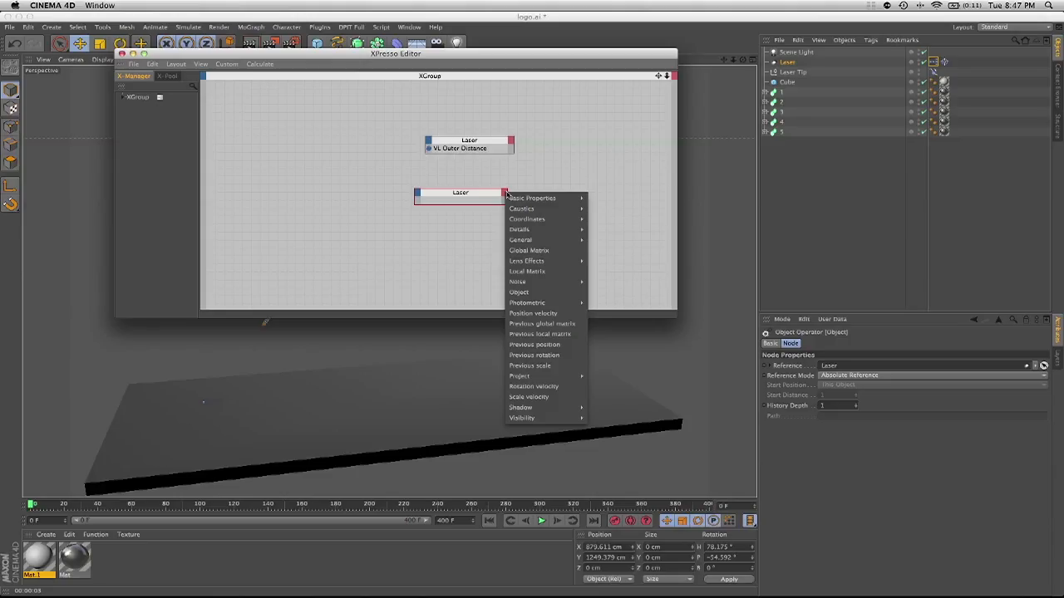
{"action": "mouse_move", "coordinate": [515, 199]}
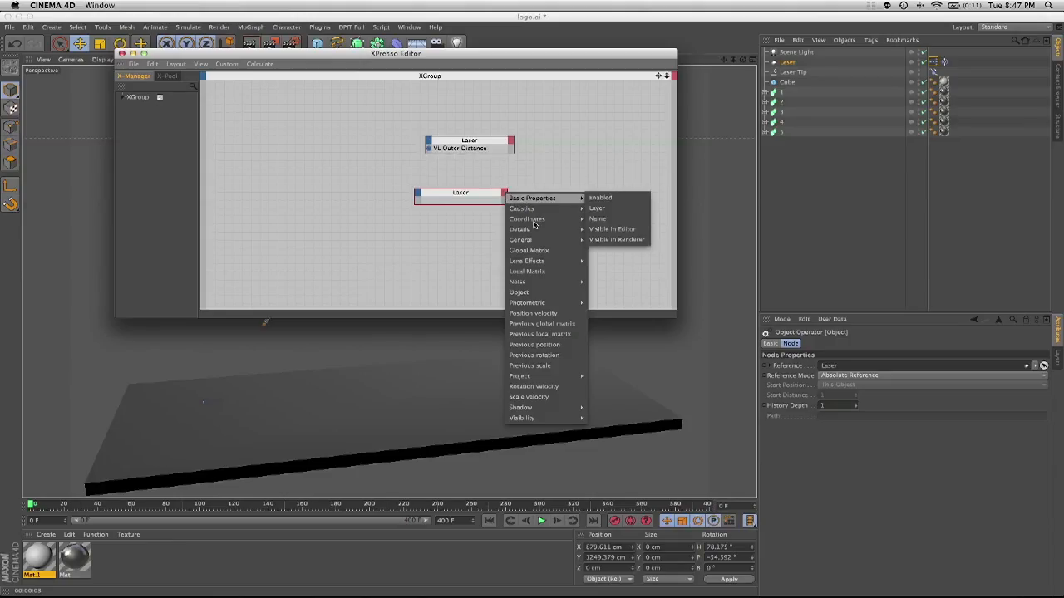
{"action": "mouse_move", "coordinate": [534, 223]}
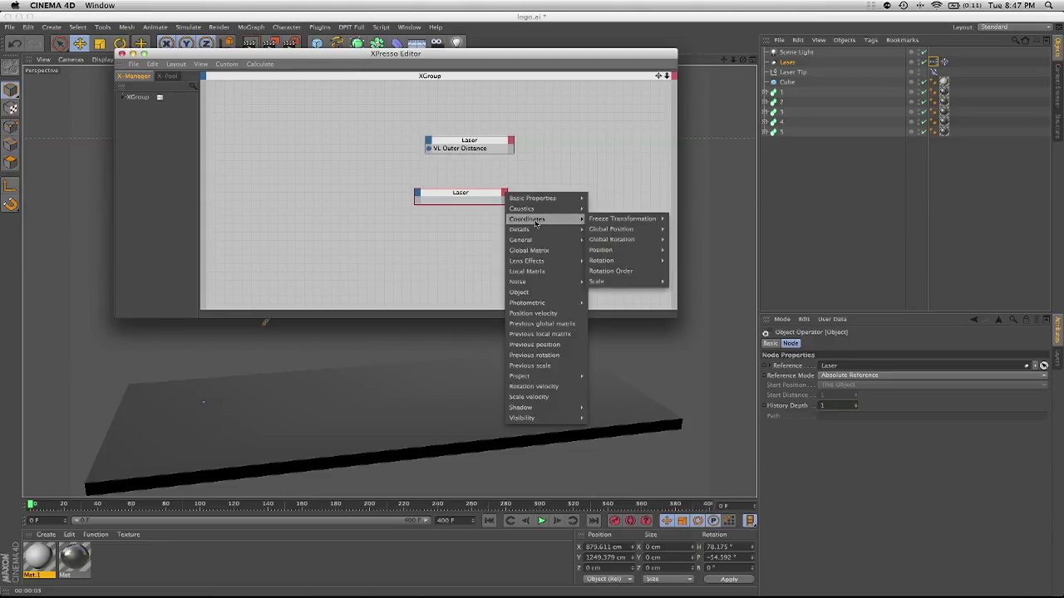
{"action": "mouse_move", "coordinate": [611, 230]}
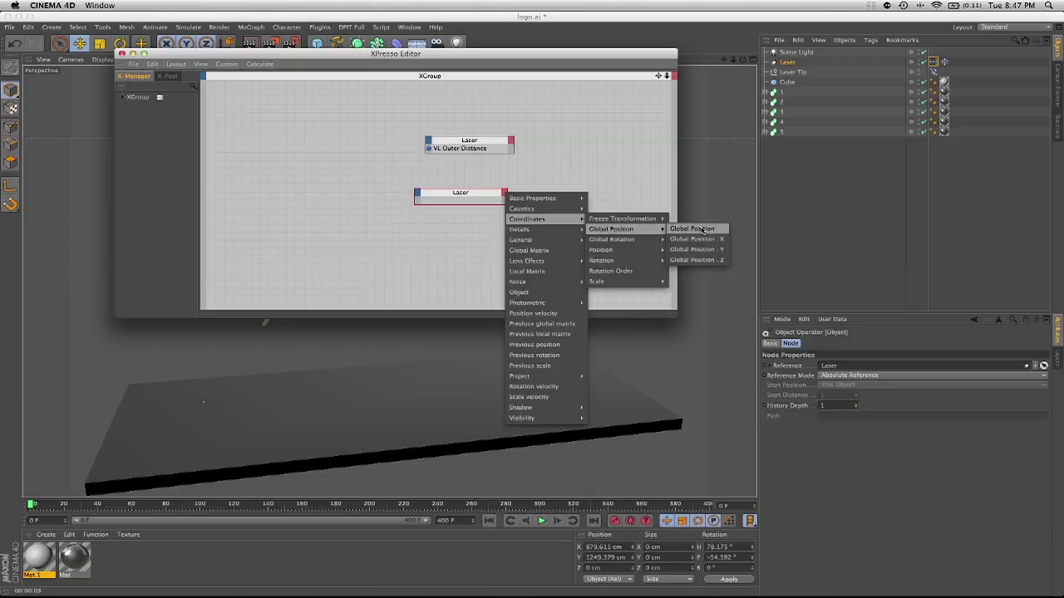
{"action": "left_click", "coordinate": [703, 229]}
{"action": "left_click_drag", "start_coordinate": [475, 193], "coordinate": [484, 193]}
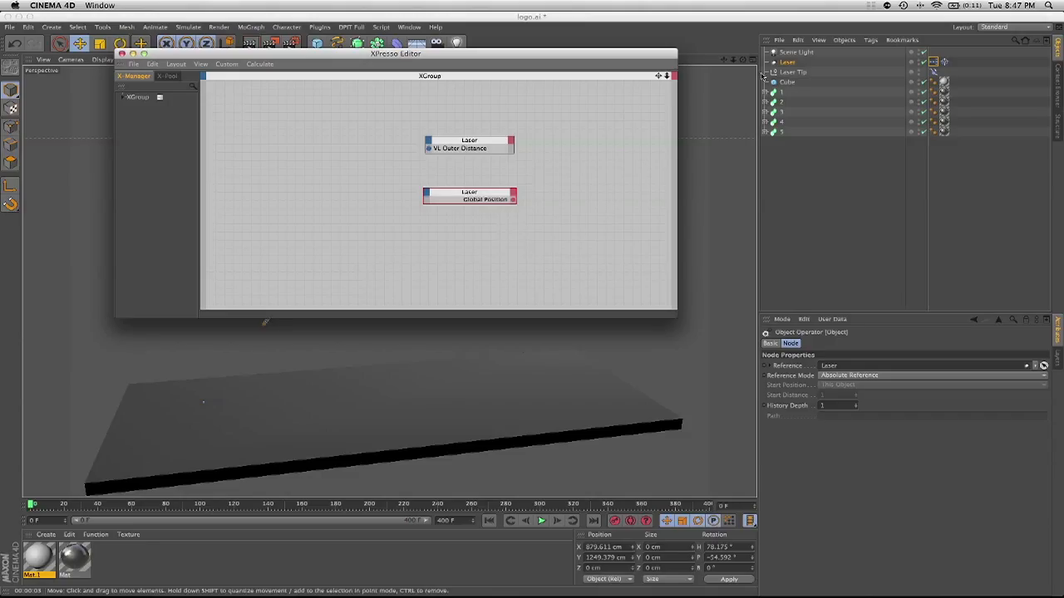
- Add the Laser Tip null to the graph as a node with a Global Position output port
{"action": "left_click_drag", "start_coordinate": [798, 72], "coordinate": [381, 188]}
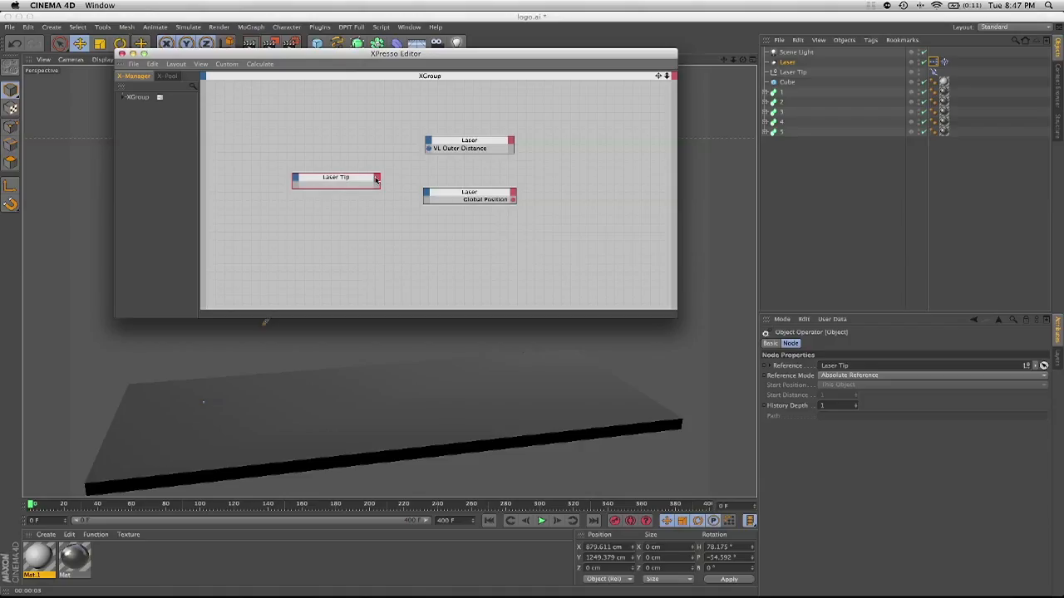
{"action": "left_click", "coordinate": [376, 178]}
{"action": "mouse_move", "coordinate": [393, 193]}
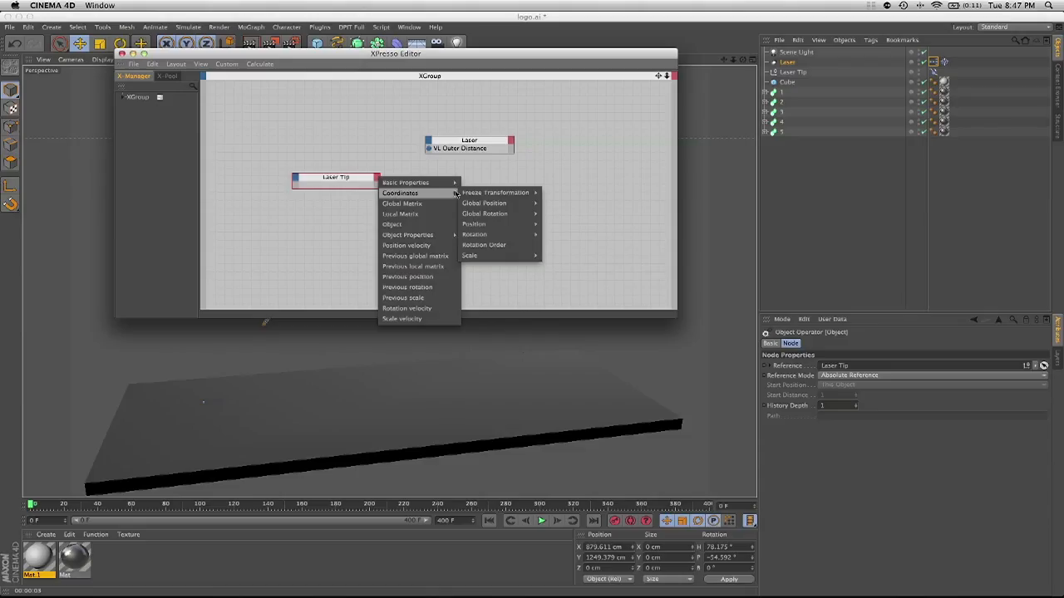
{"action": "mouse_move", "coordinate": [499, 203]}
{"action": "left_click", "coordinate": [589, 206]}
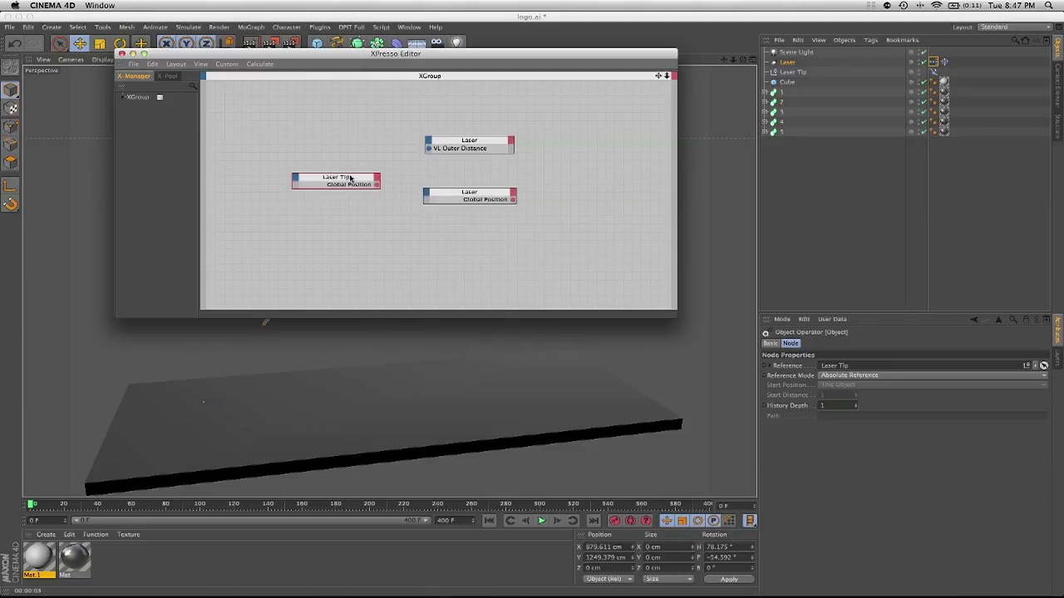
- Stack the two Global Position nodes on the graph's left side and move the VL Outer Distance node to its right side
{"action": "left_click_drag", "start_coordinate": [349, 179], "coordinate": [327, 136]}
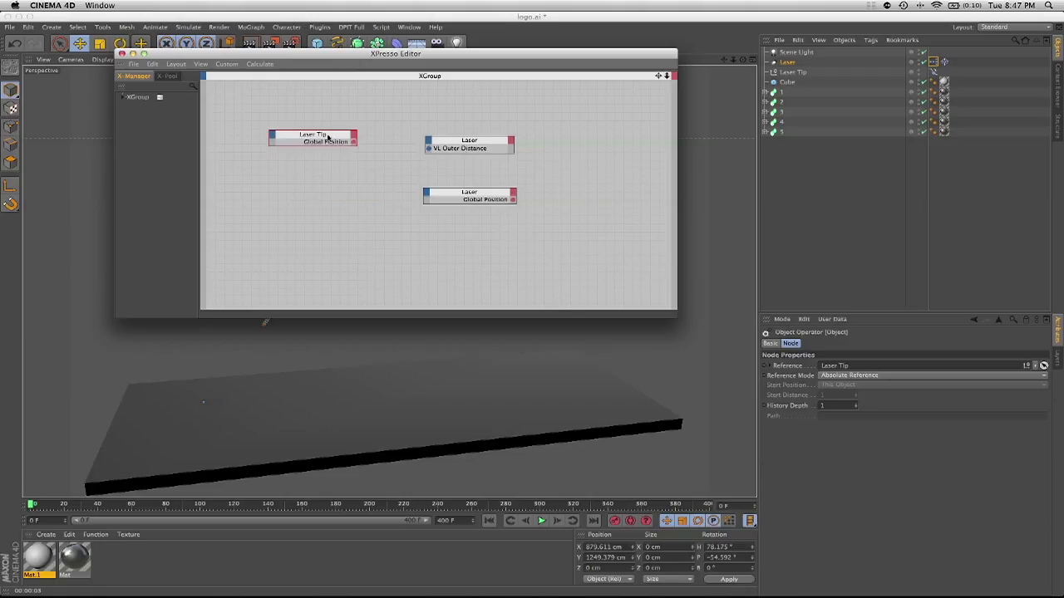
{"action": "left_click_drag", "start_coordinate": [440, 197], "coordinate": [287, 185]}
{"action": "left_click_drag", "start_coordinate": [458, 147], "coordinate": [580, 156]}
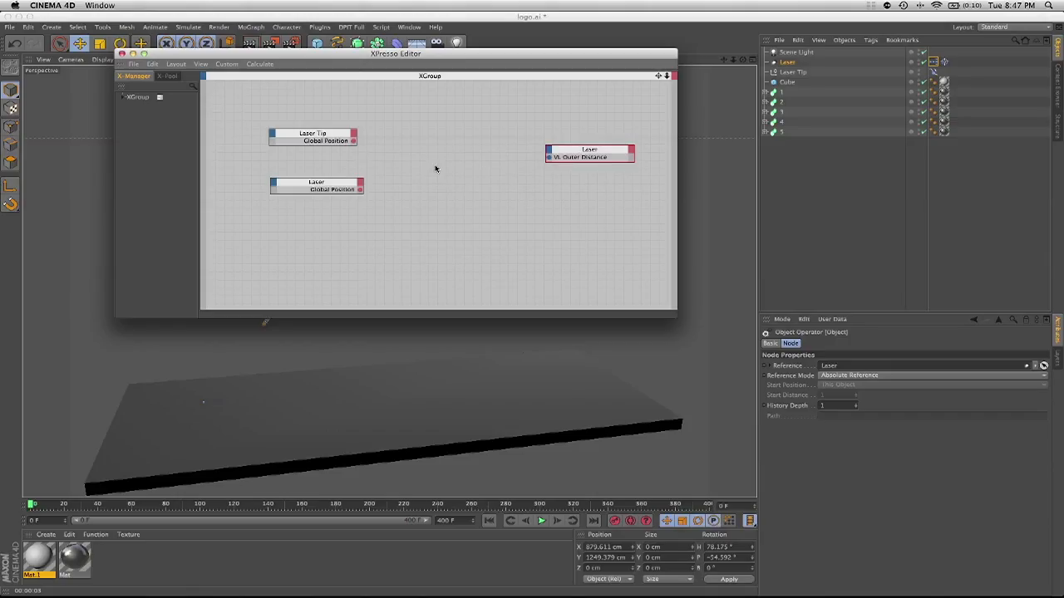
- Add a Distance calculation node between the Global Position nodes and the VL Outer Distance node, and widen it
{"action": "right_click", "coordinate": [435, 169]}
{"action": "mouse_move", "coordinate": [447, 173]}
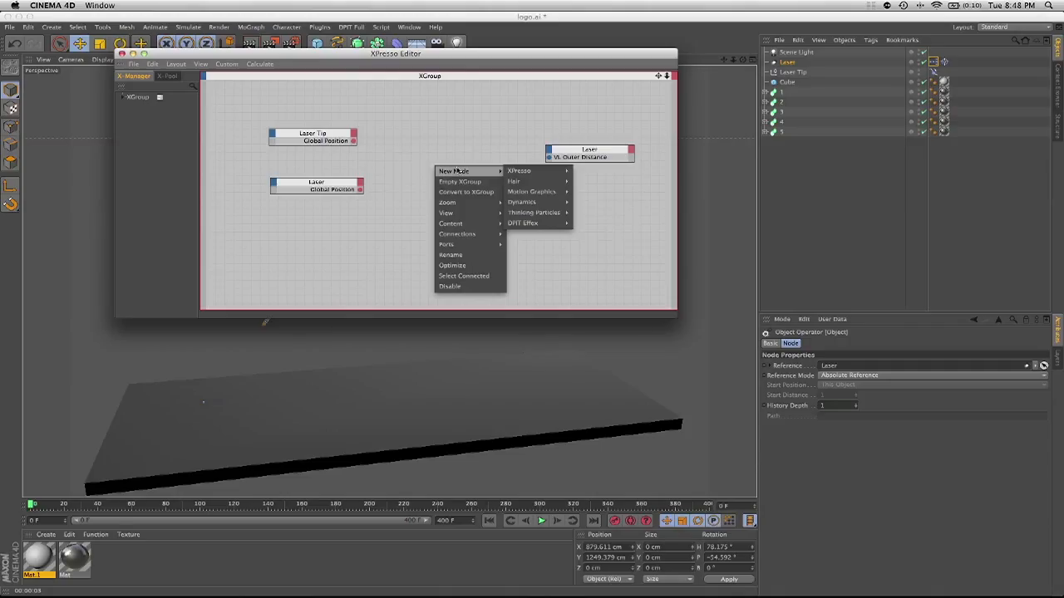
{"action": "mouse_move", "coordinate": [521, 172]}
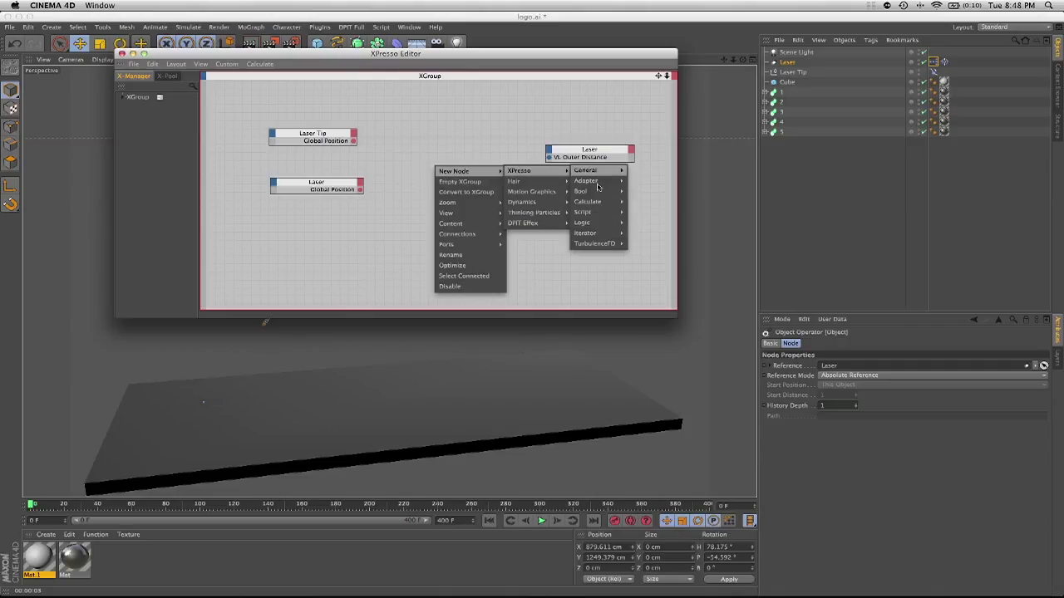
{"action": "mouse_move", "coordinate": [599, 206]}
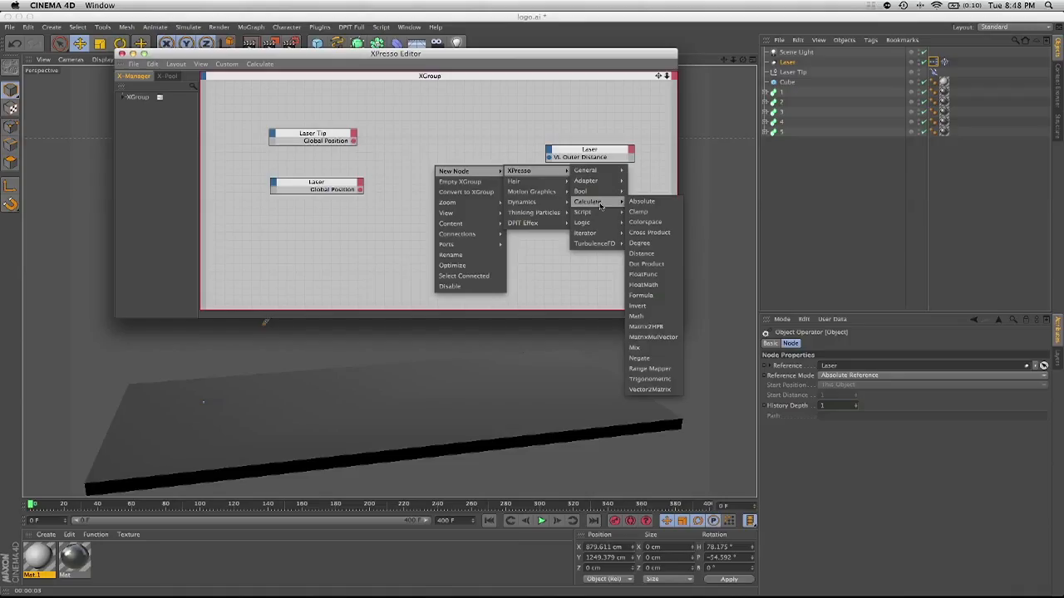
{"action": "left_click", "coordinate": [655, 254]}
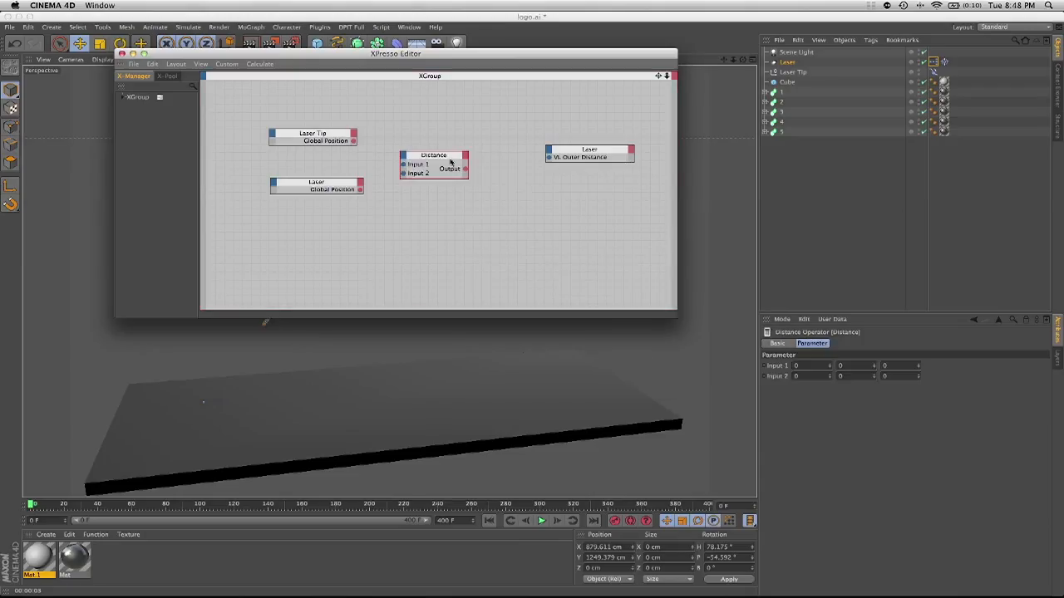
{"action": "left_click_drag", "start_coordinate": [442, 157], "coordinate": [504, 157]}
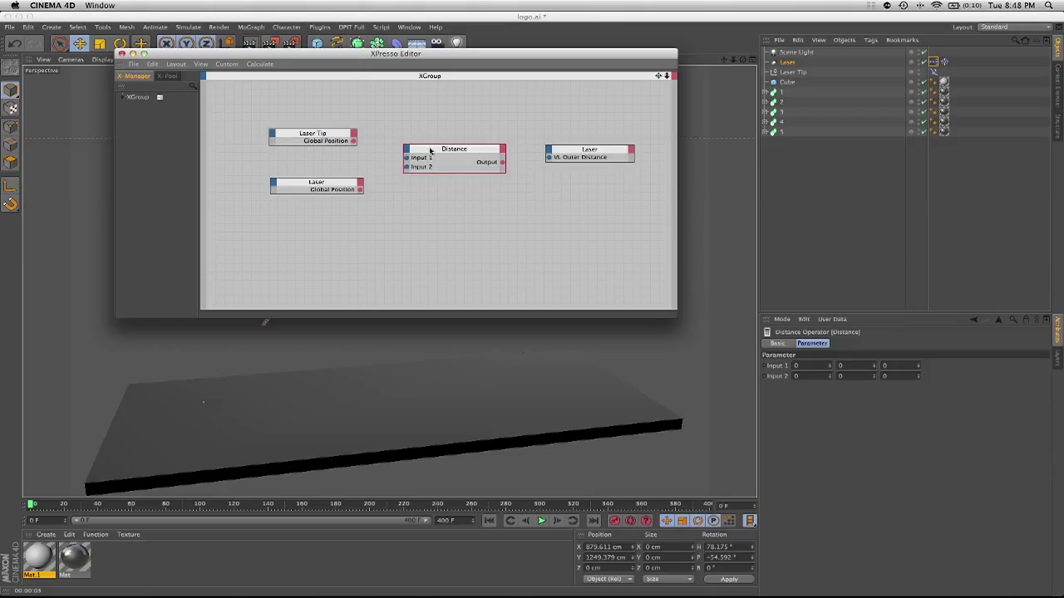
- Wire Laser Tip's Global Position to Distance Input 1, Laser's to Input 2, and Distance Output to VL Outer Distance, finishing by closing the editor
{"action": "left_click_drag", "start_coordinate": [353, 141], "coordinate": [405, 159]}
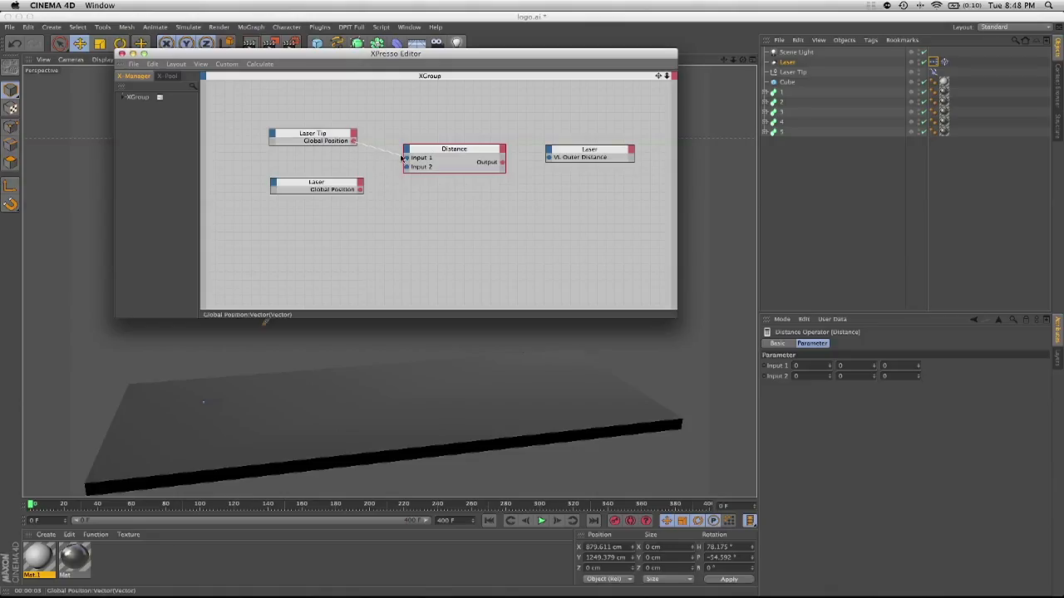
{"action": "left_click_drag", "start_coordinate": [406, 158], "coordinate": [405, 158]}
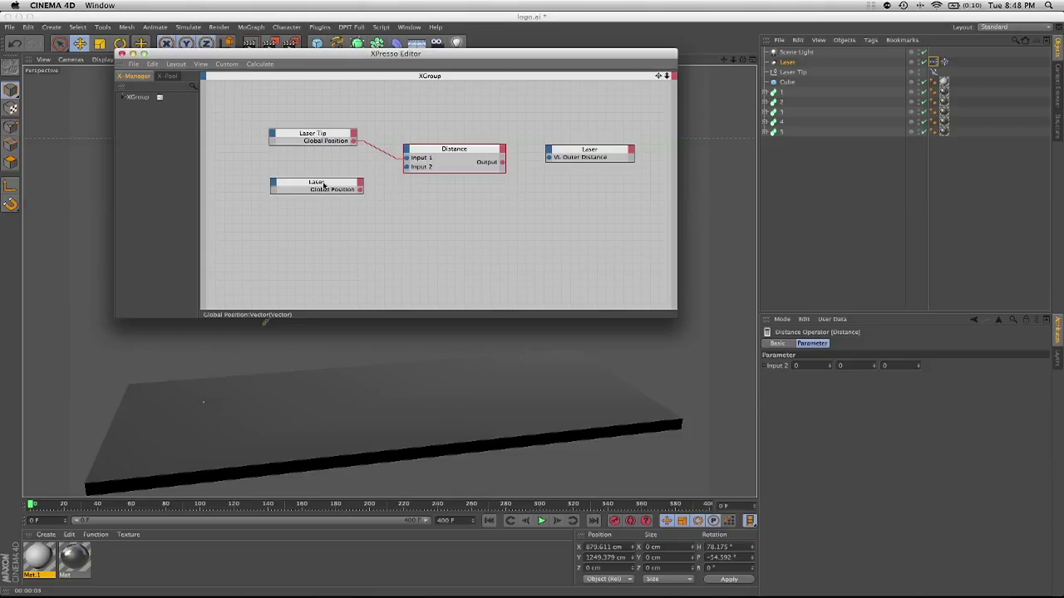
{"action": "left_click_drag", "start_coordinate": [358, 189], "coordinate": [407, 167]}
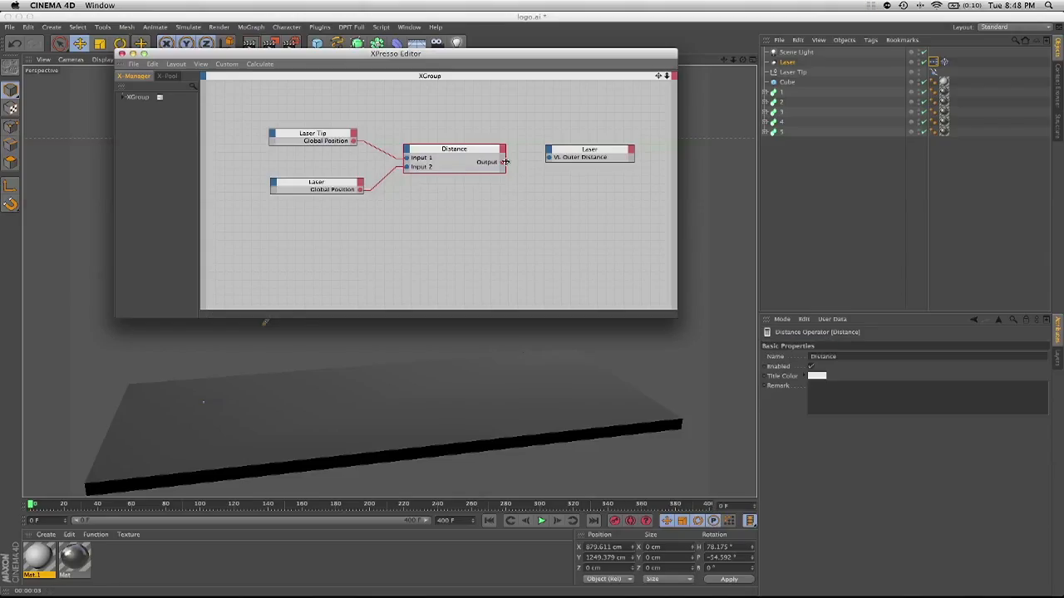
{"action": "left_click_drag", "start_coordinate": [510, 169], "coordinate": [546, 158]}
{"action": "left_click_drag", "start_coordinate": [550, 160], "coordinate": [549, 160]}
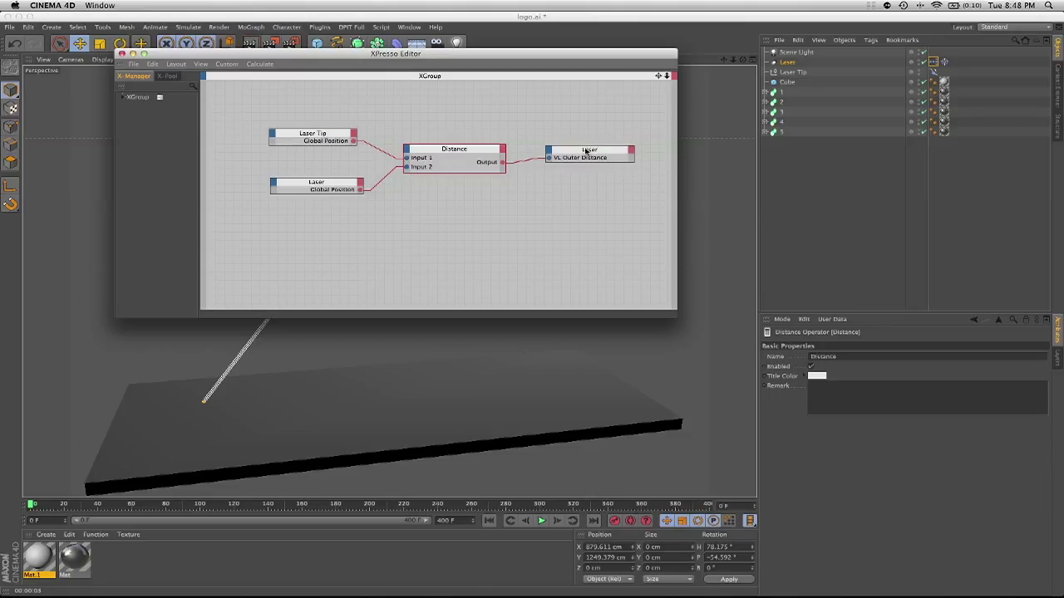
{"action": "left_click", "coordinate": [586, 149]}
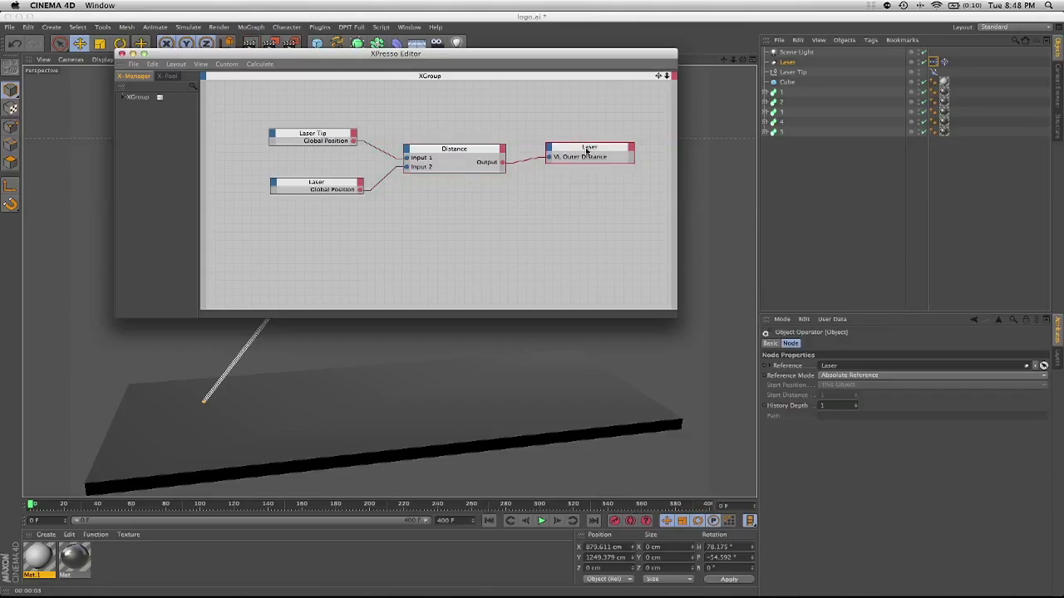
{"action": "left_click", "coordinate": [121, 54]}
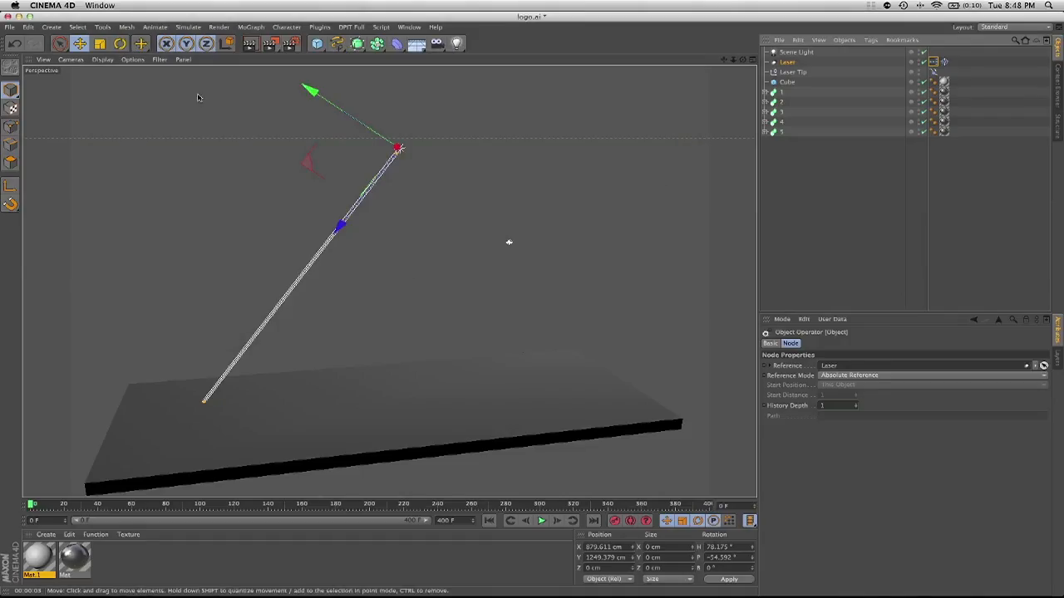
- Play the animation from frame 0 to check that the laser beam follows the traced logo outline, stopping at frame 187
{"action": "left_click_drag", "start_coordinate": [297, 399], "coordinate": [302, 409], "text": "alt"}
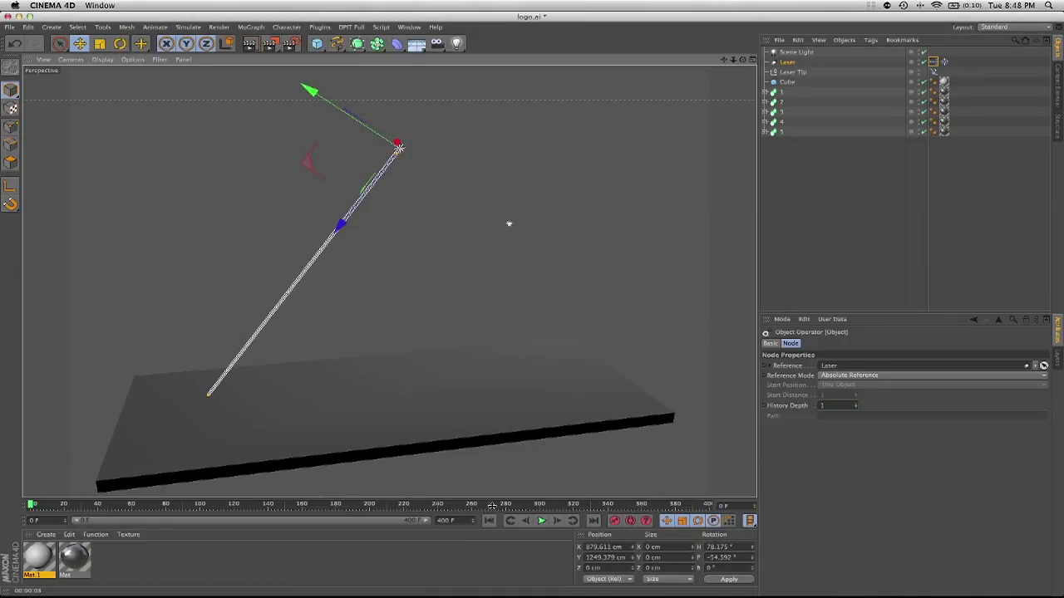
{"action": "left_click", "coordinate": [541, 520]}
{"action": "left_click_drag", "start_coordinate": [311, 455], "coordinate": [299, 420], "text": "alt"}
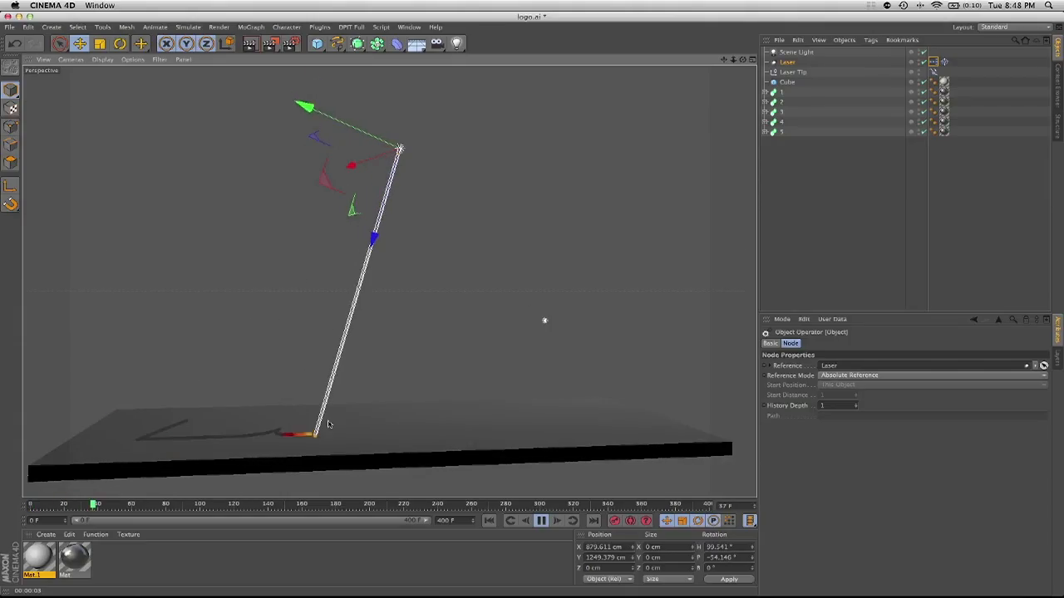
{"action": "mouse_move", "coordinate": [390, 428]}
{"action": "left_mouse_down", "text": "alt"}
{"action": "mouse_move", "coordinate": [314, 469]}
{"action": "mouse_move", "coordinate": [396, 358]}
{"action": "left_mouse_up", "text": "alt"}
{"action": "right_click_drag", "start_coordinate": [396, 358], "coordinate": [444, 361], "text": "alt"}
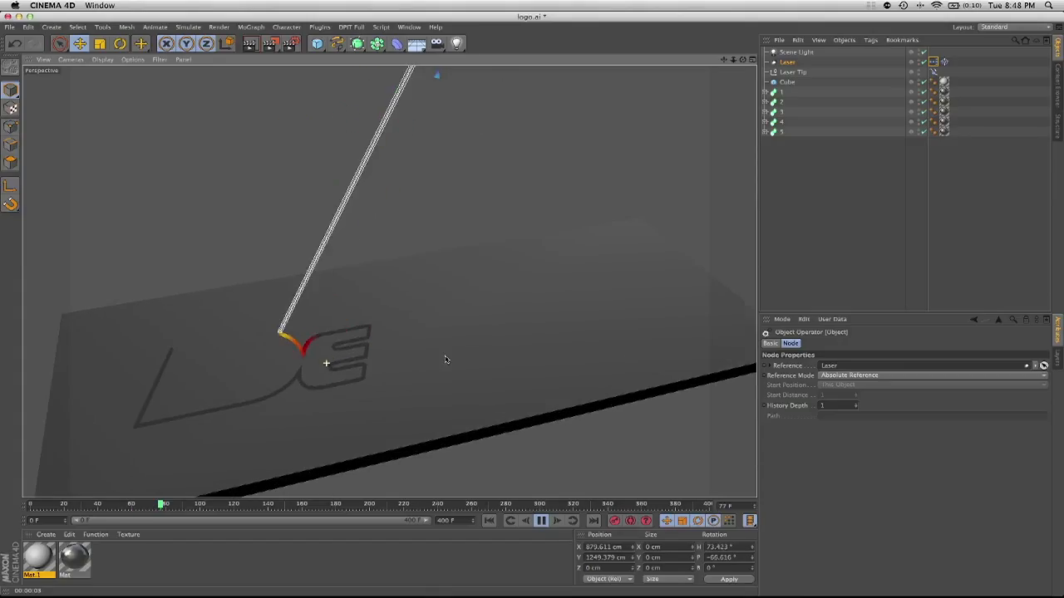
{"action": "middle_click_drag", "start_coordinate": [430, 363], "coordinate": [350, 384], "text": "alt"}
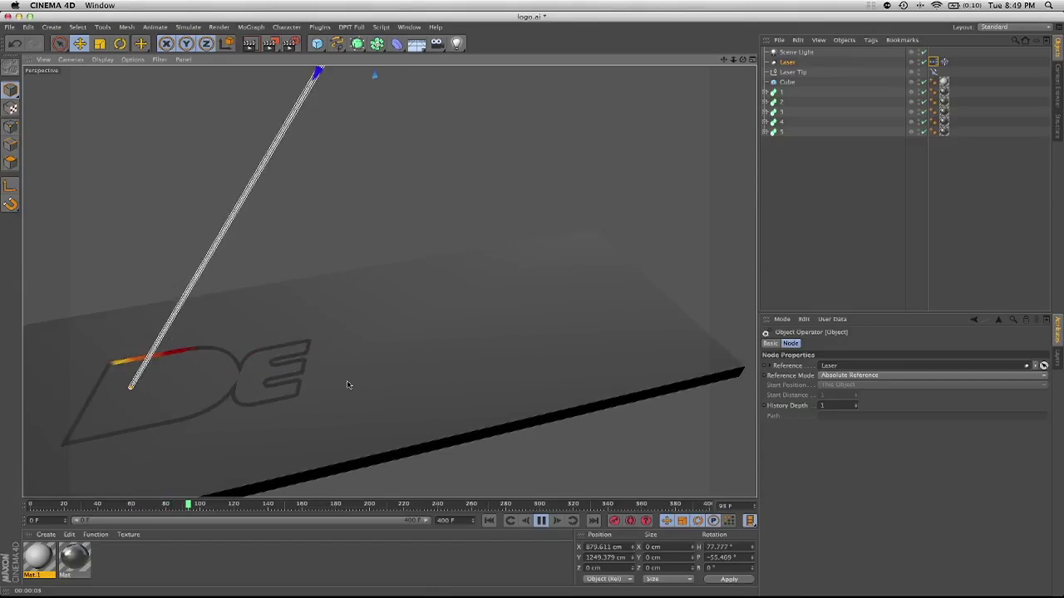
{"action": "left_click_drag", "start_coordinate": [349, 385], "coordinate": [328, 391], "text": "alt"}
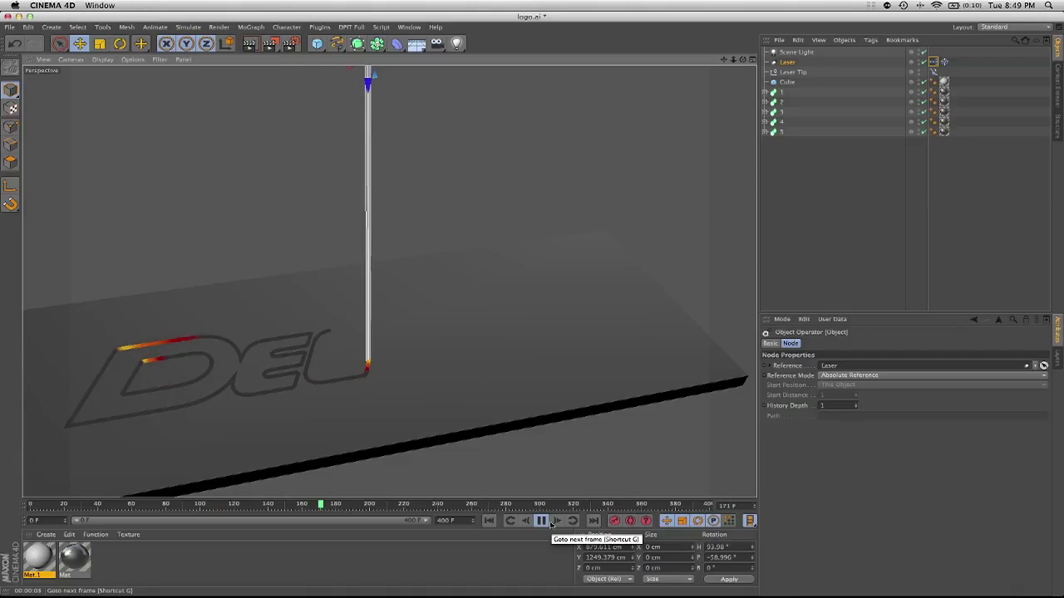
{"action": "left_click", "coordinate": [544, 521]}
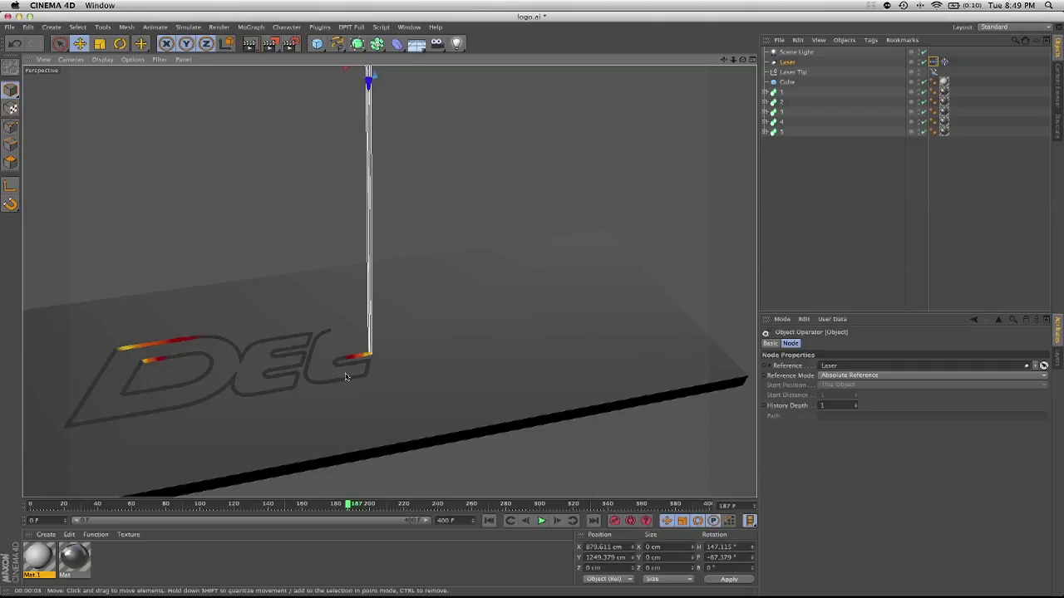
- Add a new light and raise it above the slab, at about X 588 cm and Y 425 cm
{"action": "left_click_drag", "start_coordinate": [346, 376], "coordinate": [489, 97], "text": "alt"}
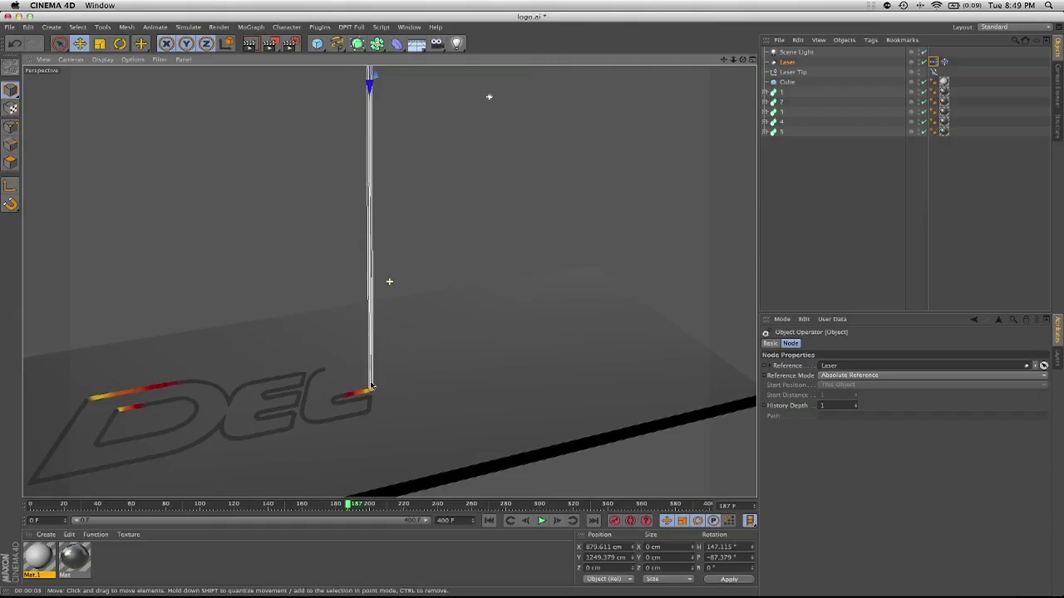
{"action": "middle_click_drag", "start_coordinate": [372, 386], "coordinate": [383, 378], "text": "alt"}
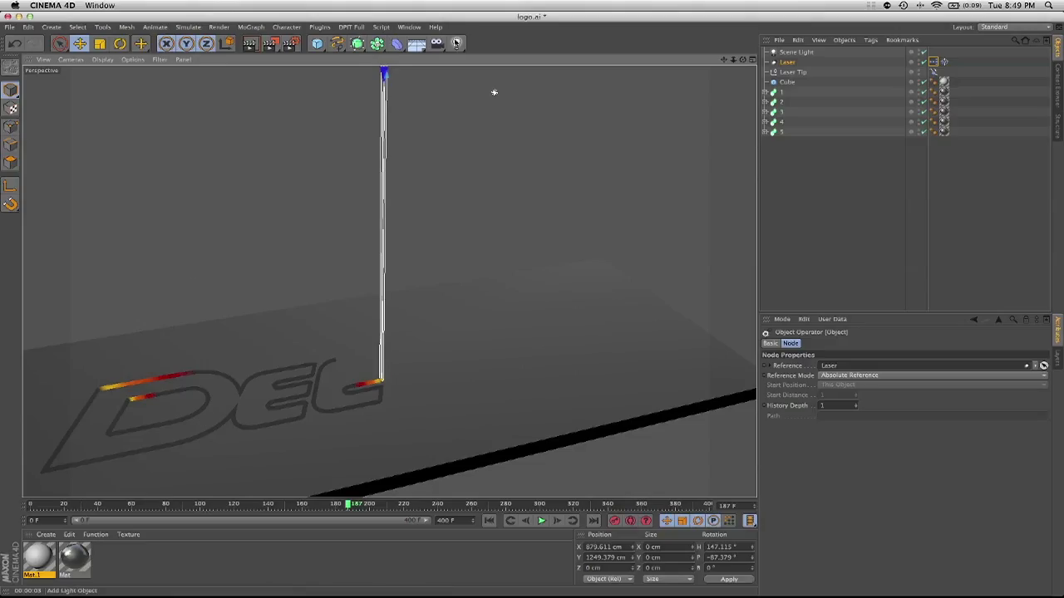
{"action": "left_click", "coordinate": [455, 44]}
{"action": "left_click_drag", "start_coordinate": [233, 429], "coordinate": [195, 356], "text": "alt"}
{"action": "left_click_drag", "start_coordinate": [214, 405], "coordinate": [457, 374]}
{"action": "left_click_drag", "start_coordinate": [344, 297], "coordinate": [344, 170]}
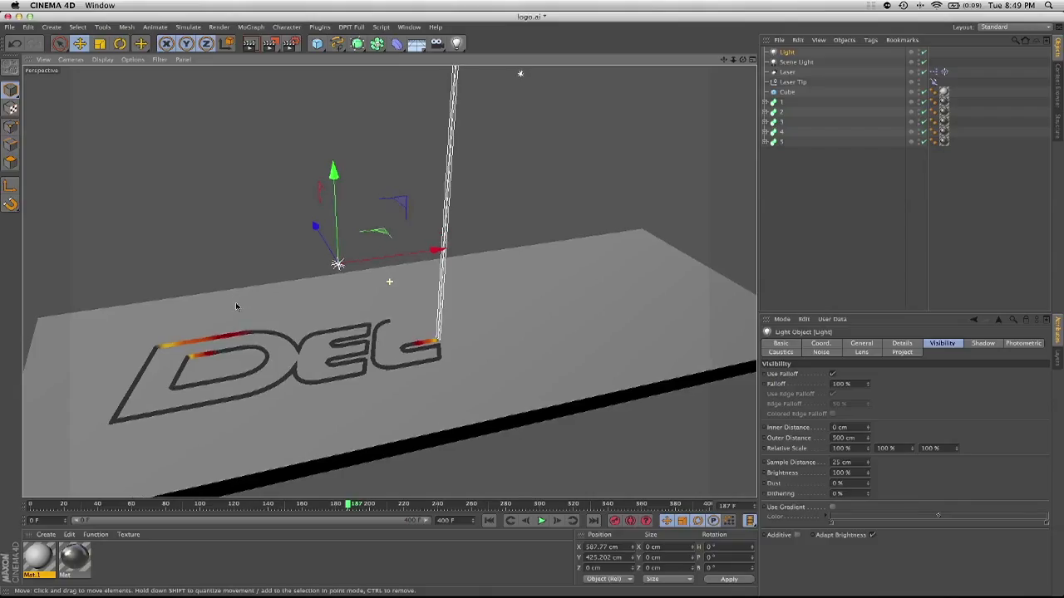
{"action": "left_click_drag", "start_coordinate": [236, 307], "coordinate": [288, 288], "text": "alt"}
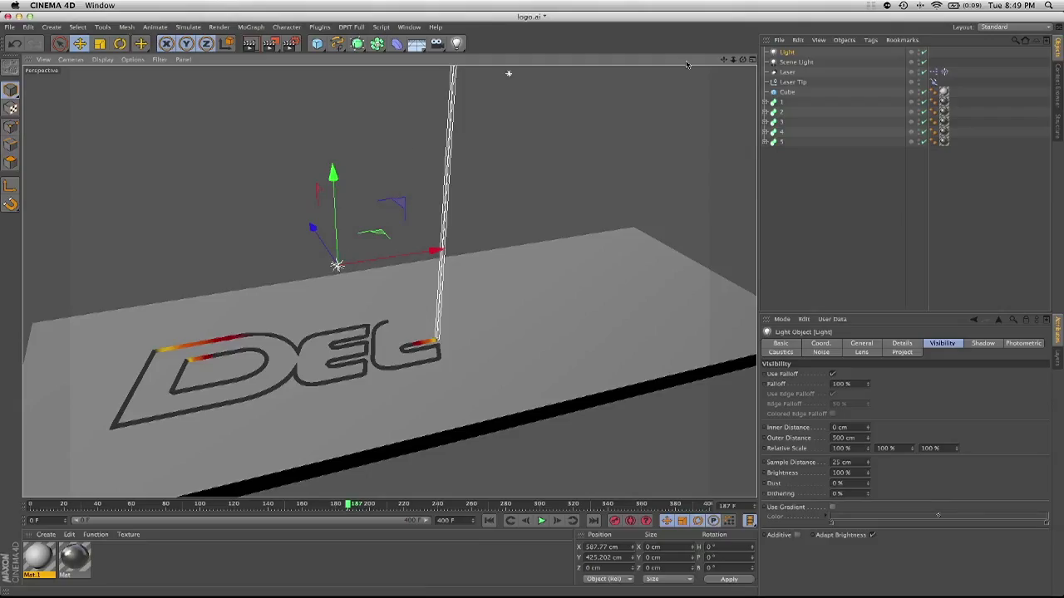
- Nest the new light under Laser Tip, and take it back out to sit between Laser and Laser Tip
{"action": "left_click_drag", "start_coordinate": [787, 55], "coordinate": [794, 86]}
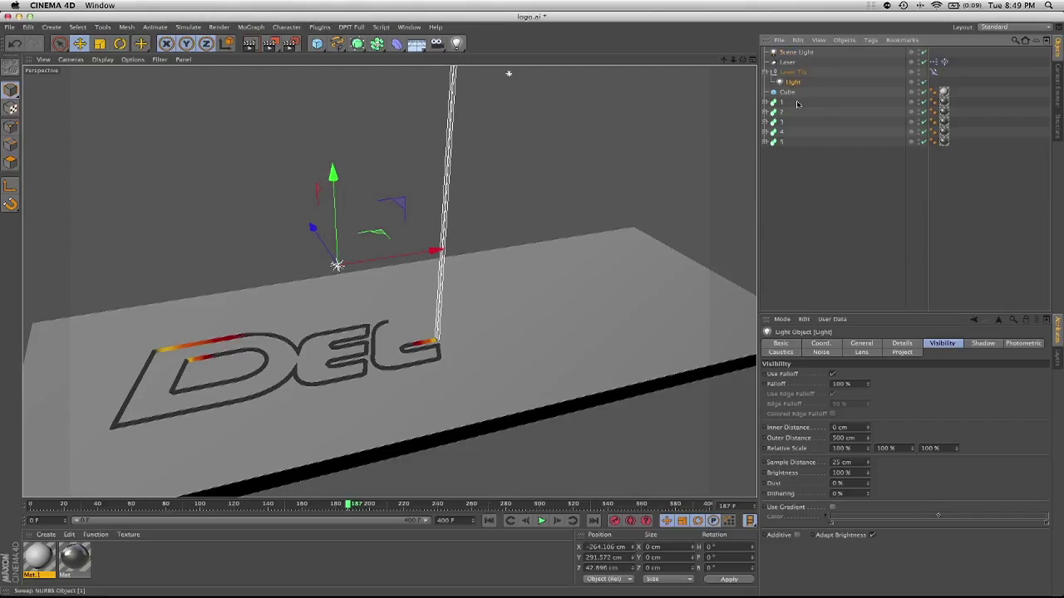
{"action": "left_click_drag", "start_coordinate": [401, 221], "coordinate": [373, 218], "text": "alt"}
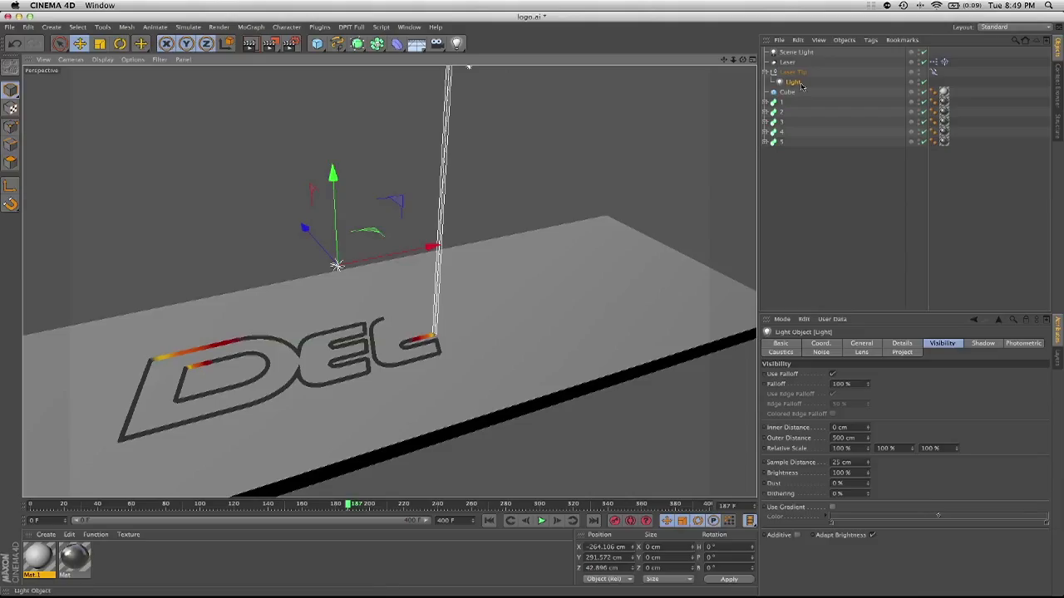
{"action": "mouse_move", "coordinate": [799, 83]}
{"action": "left_mouse_down"}
{"action": "mouse_move", "coordinate": [792, 88]}
{"action": "mouse_move", "coordinate": [789, 67]}
{"action": "left_mouse_up"}
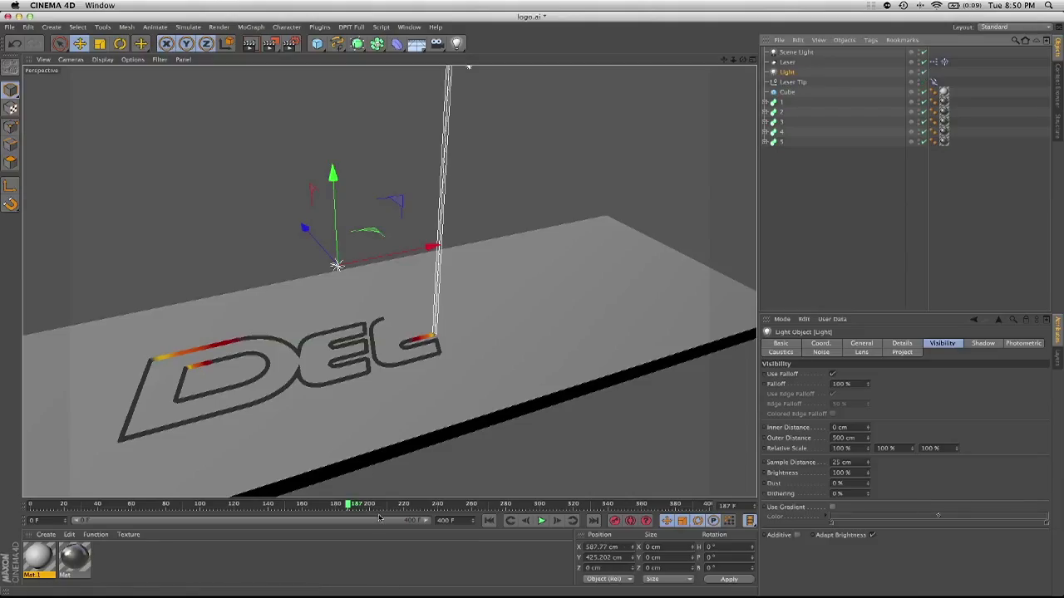
- Return the animation to frame 0, scrubbing the opening frames to check where the laser beam starts
{"action": "left_click", "coordinate": [491, 525]}
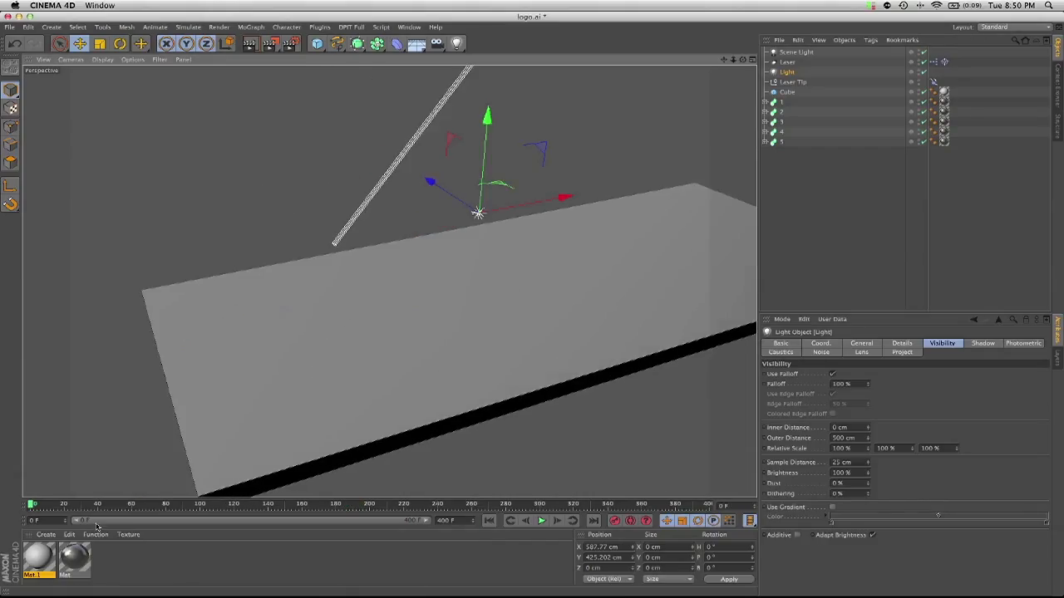
{"action": "left_click_drag", "start_coordinate": [56, 505], "coordinate": [84, 505]}
{"action": "left_click_drag", "start_coordinate": [47, 507], "coordinate": [30, 507]}
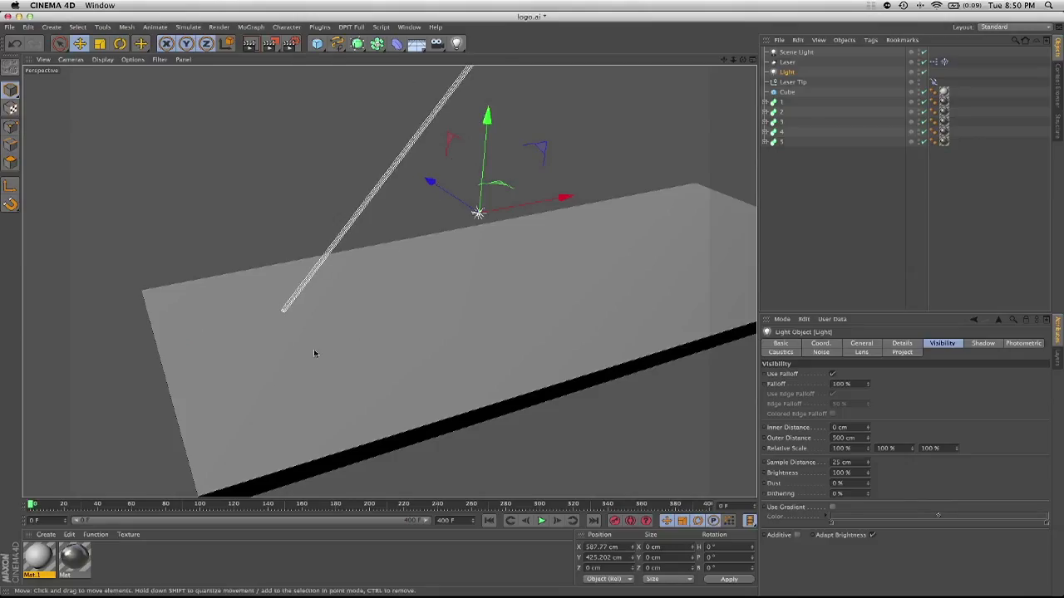
- Move the new light beside the beam's end on the slab, at about X 71, Y 142 and Z 190 cm
{"action": "middle_click_drag", "start_coordinate": [314, 354], "coordinate": [331, 352], "text": "alt"}
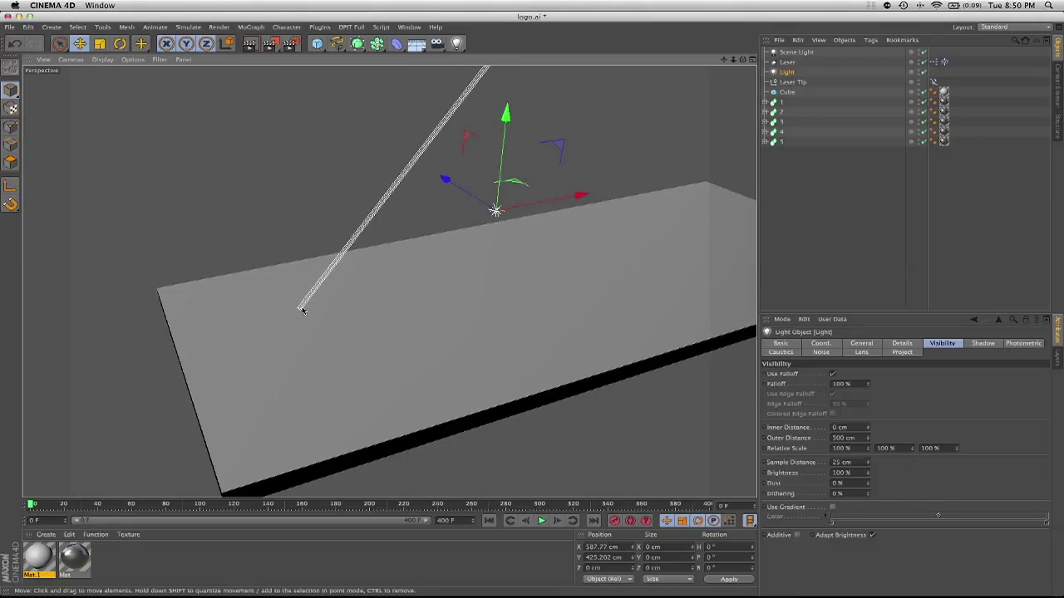
{"action": "scroll", "coordinate": [302, 311], "scroll_direction": "up", "scroll_amount": 5}
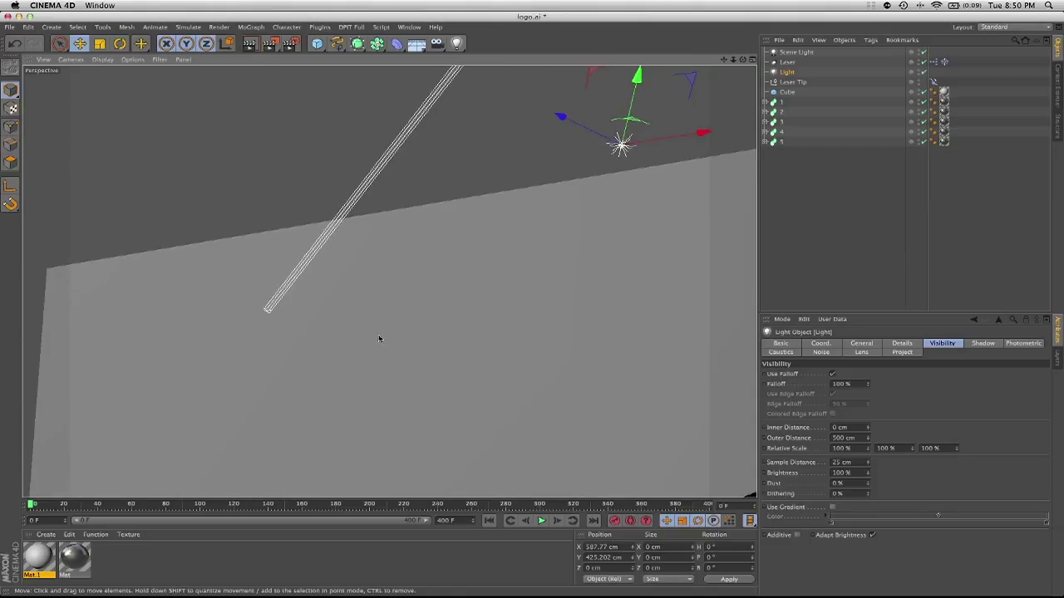
{"action": "left_click_drag", "start_coordinate": [379, 338], "coordinate": [429, 247], "text": "alt"}
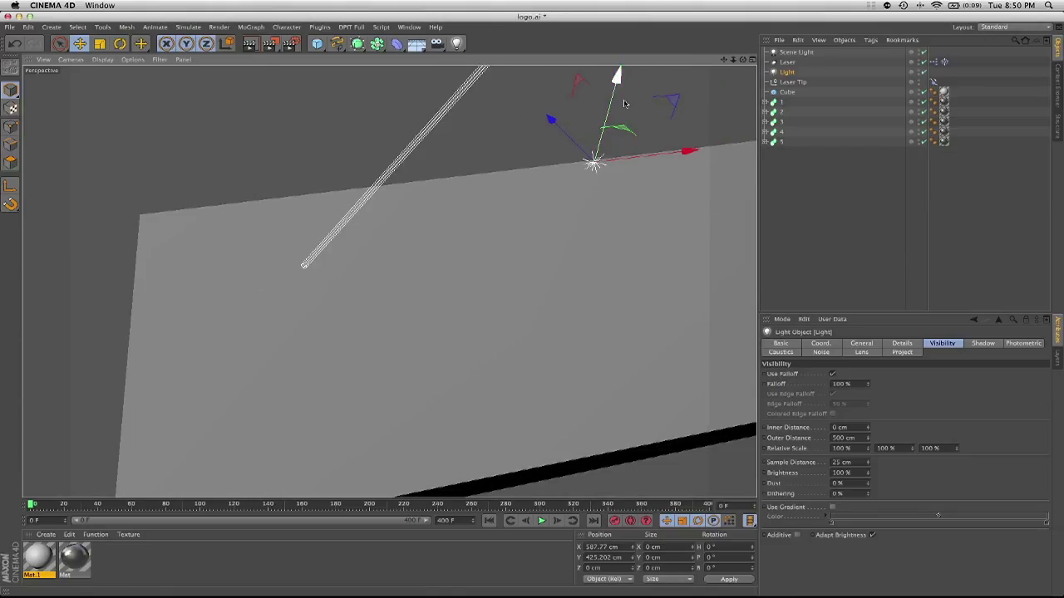
{"action": "left_click_drag", "start_coordinate": [624, 107], "coordinate": [202, 251]}
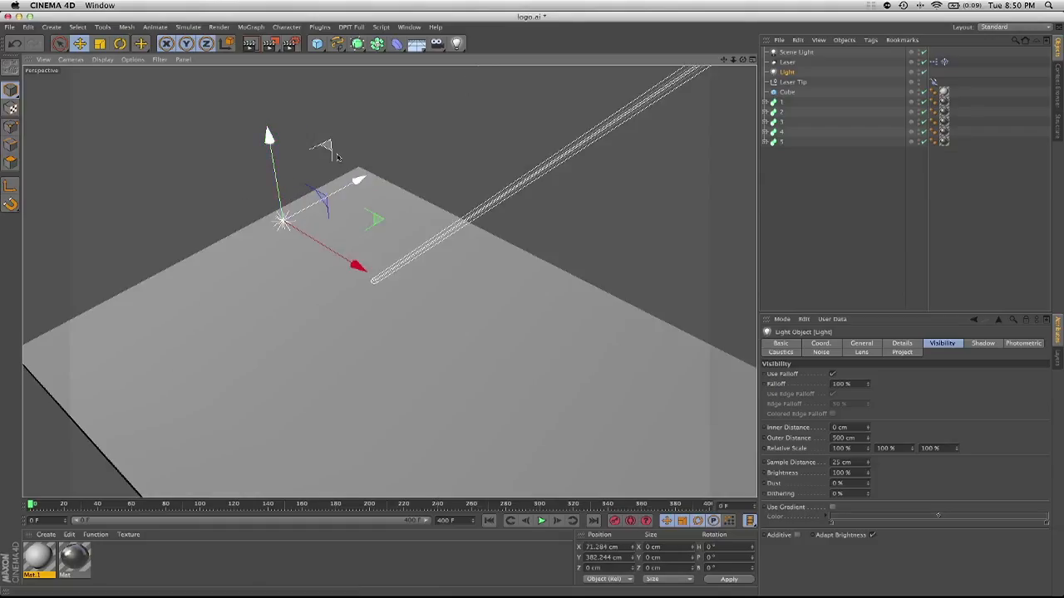
{"action": "left_click_drag", "start_coordinate": [336, 156], "coordinate": [399, 249]}
{"action": "left_click_drag", "start_coordinate": [371, 196], "coordinate": [369, 173]}
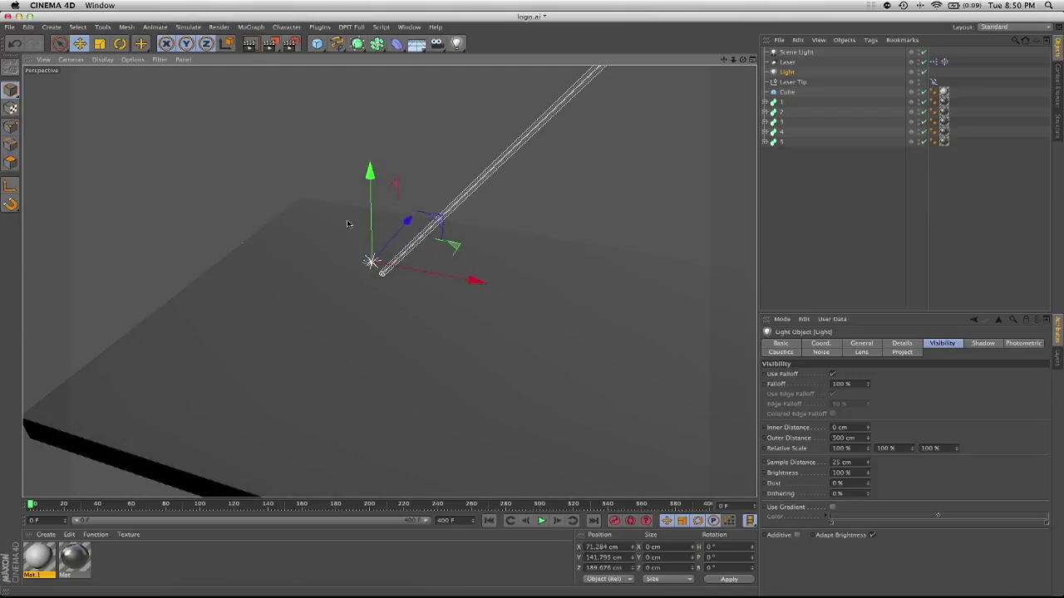
- Enable 3D snapping with Point Snapping, and turn off Construction Plane, Grid Snapping and Gridline Snapping
{"action": "left_click_drag", "start_coordinate": [337, 264], "coordinate": [351, 251], "text": "alt"}
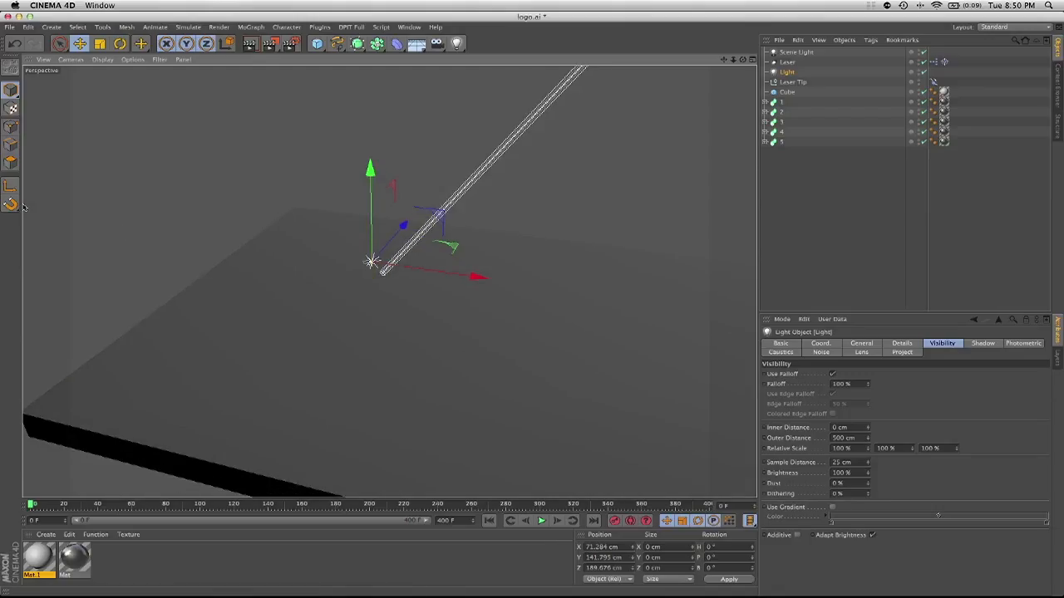
{"action": "left_click_drag", "start_coordinate": [11, 204], "coordinate": [104, 196]}
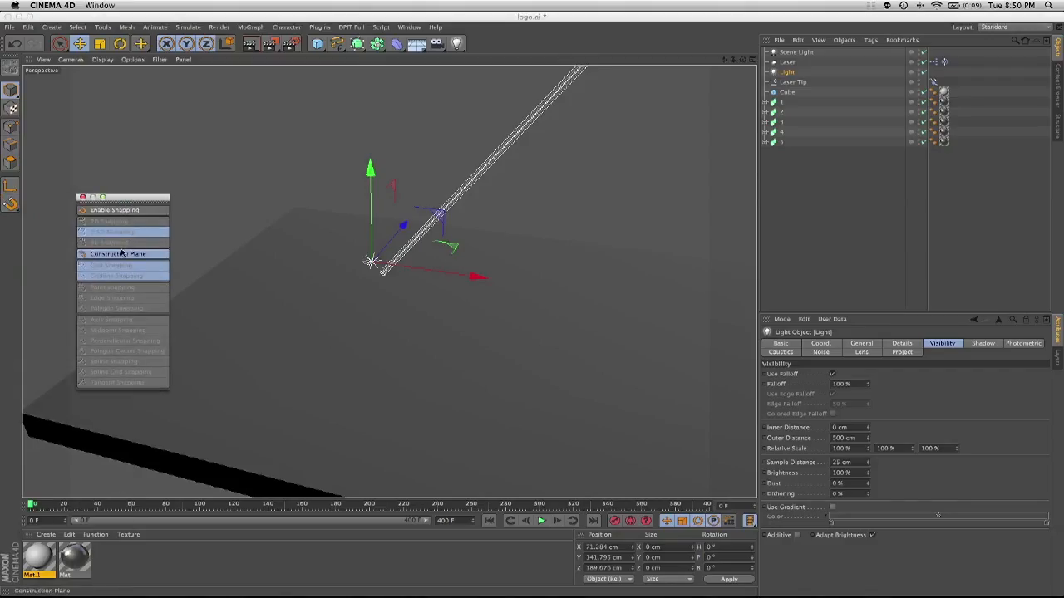
{"action": "key", "text": "shift+s"}
{"action": "left_click", "coordinate": [115, 244]}
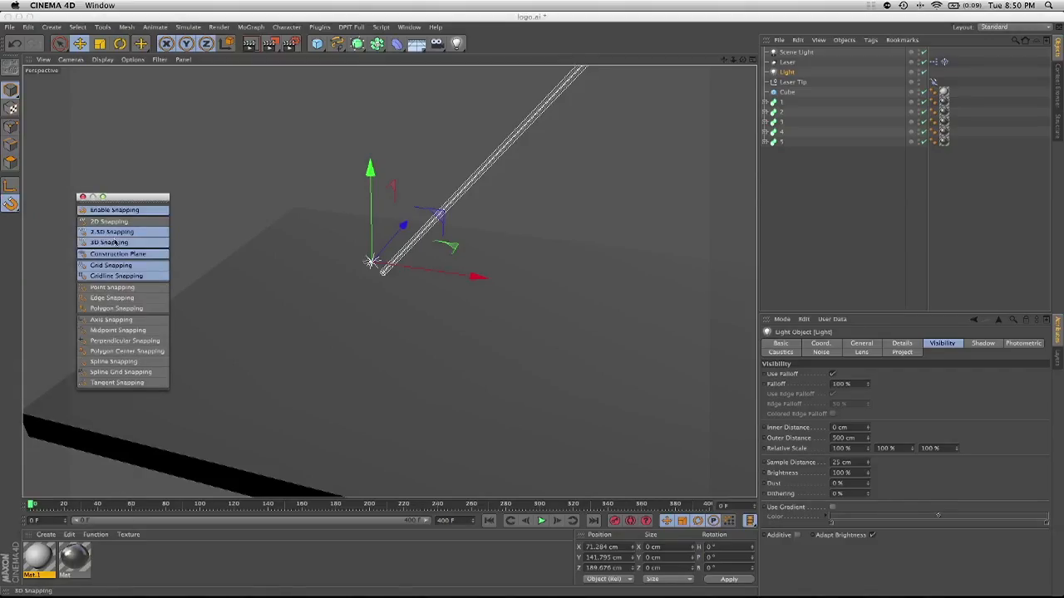
{"action": "left_click", "coordinate": [118, 266]}
{"action": "left_click", "coordinate": [119, 275]}
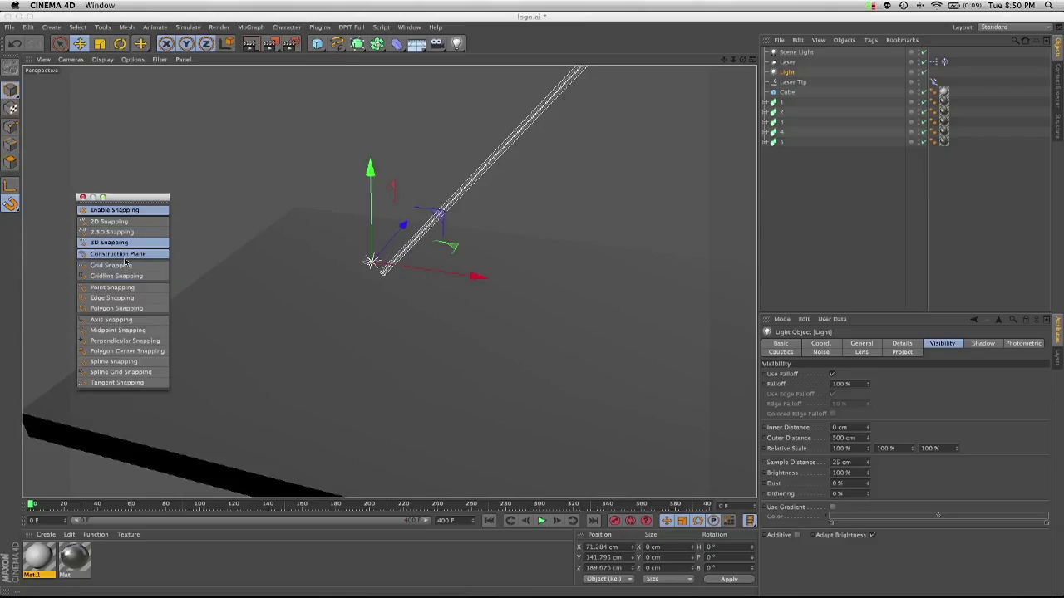
{"action": "left_click", "coordinate": [125, 255]}
{"action": "left_click", "coordinate": [127, 288]}
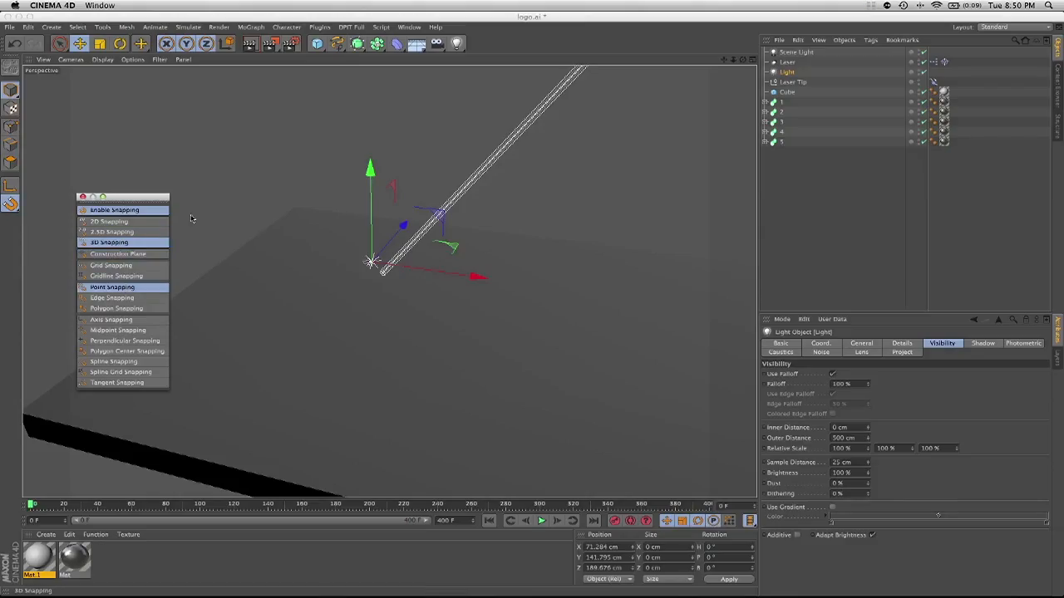
- Move the light onto the laser beam's lower end, at about X 104, Y 133 and Z 165 cm
{"action": "left_click_drag", "start_coordinate": [195, 219], "coordinate": [470, 262], "text": "alt"}
{"action": "left_click_drag", "start_coordinate": [465, 274], "coordinate": [414, 232], "text": "alt"}
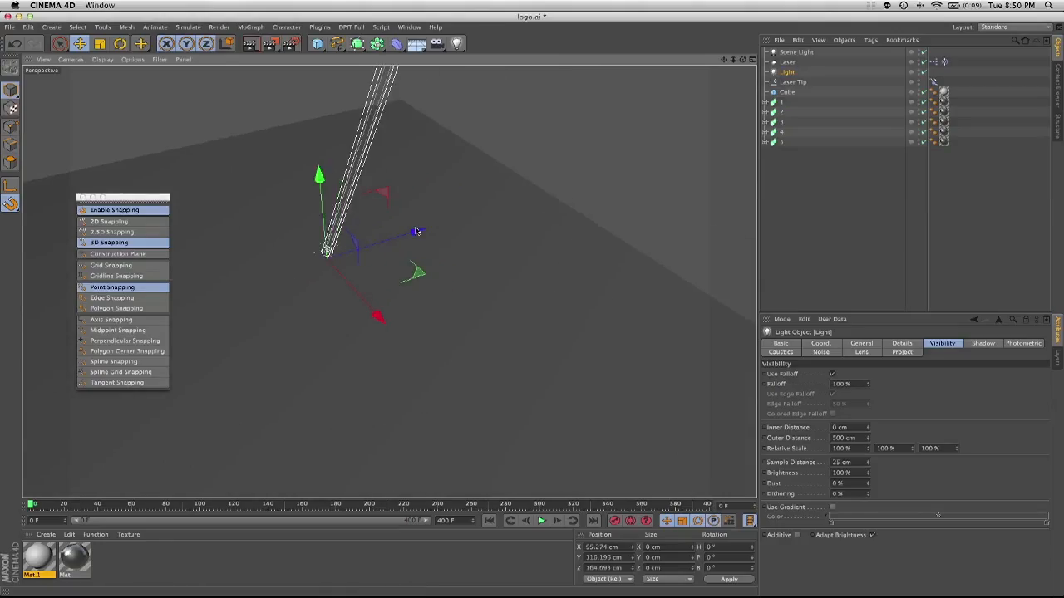
{"action": "left_click_drag", "start_coordinate": [357, 316], "coordinate": [438, 326], "text": "alt"}
{"action": "left_click_drag", "start_coordinate": [394, 229], "coordinate": [401, 217]}
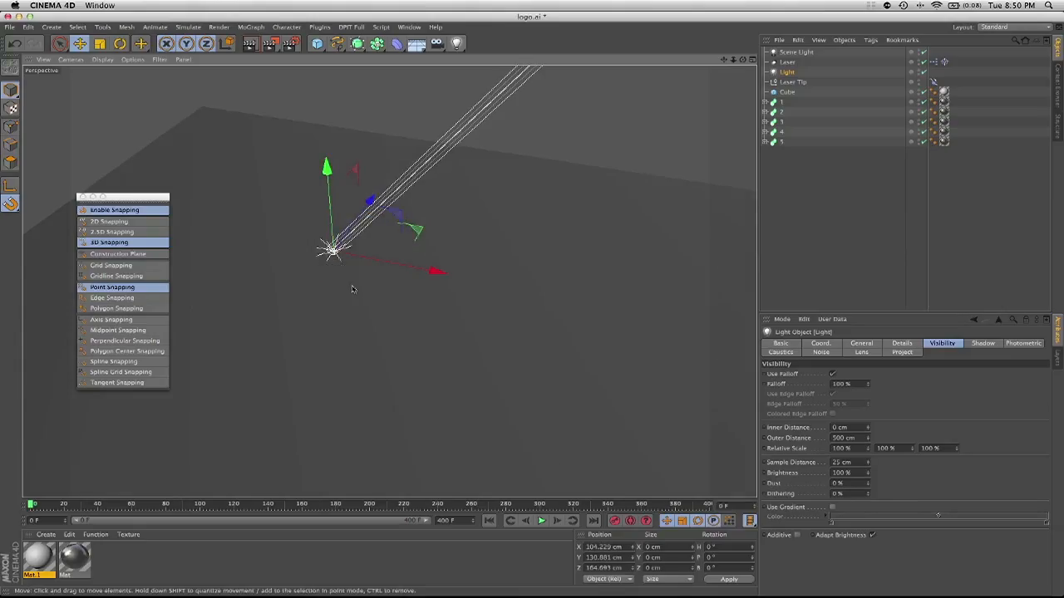
{"action": "left_click_drag", "start_coordinate": [354, 290], "coordinate": [564, 262], "text": "alt"}
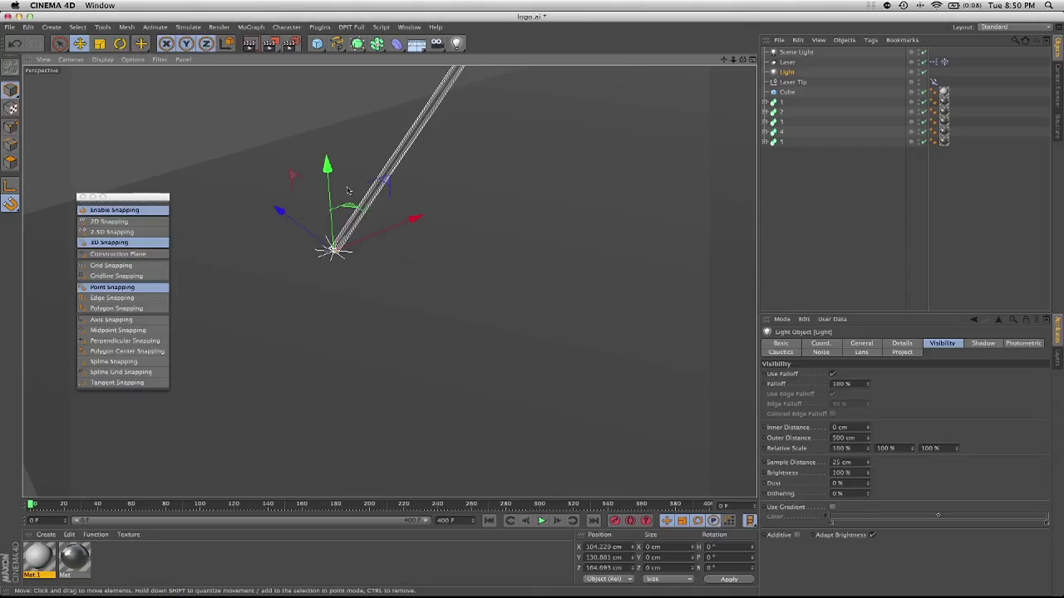
{"action": "left_click_drag", "start_coordinate": [327, 170], "coordinate": [327, 170]}
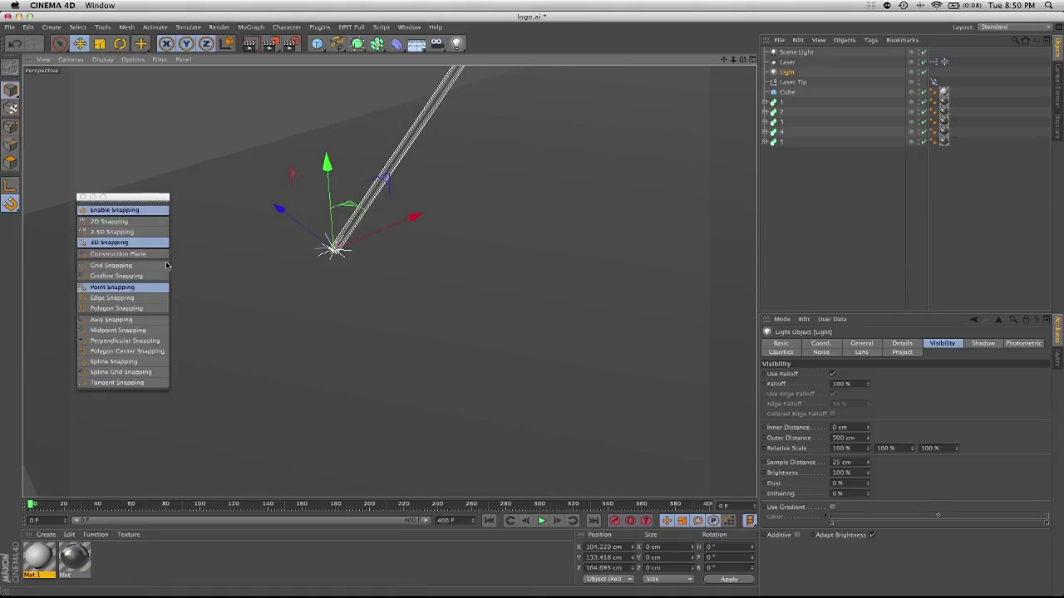
- Replace Point Snapping with Axis Snapping and snap the light to the beam's tip, at about X 103, Y 134 and Z 163 cm
{"action": "left_click", "coordinate": [117, 287]}
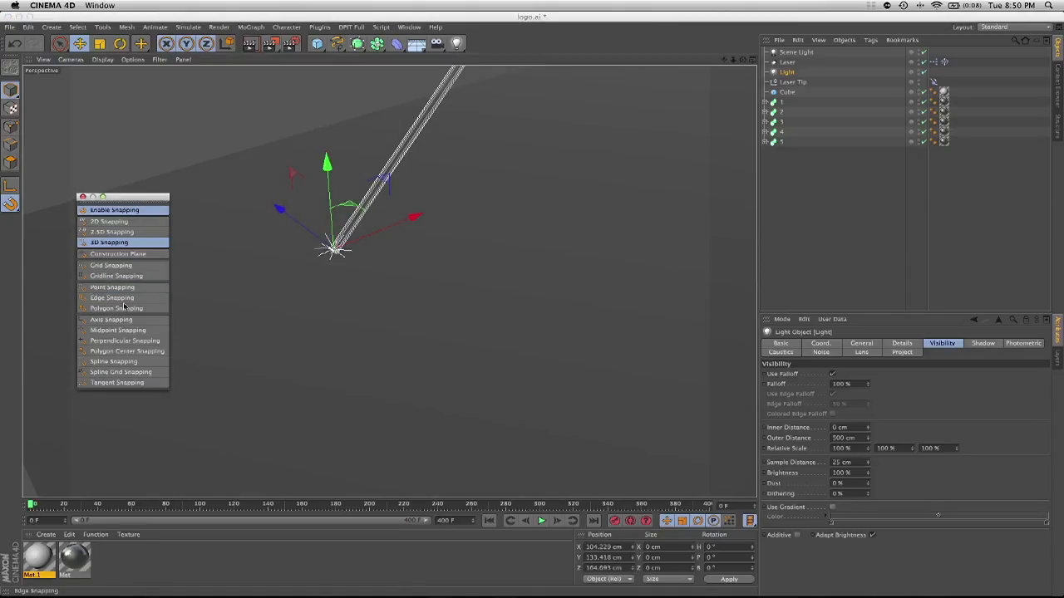
{"action": "left_click", "coordinate": [143, 320]}
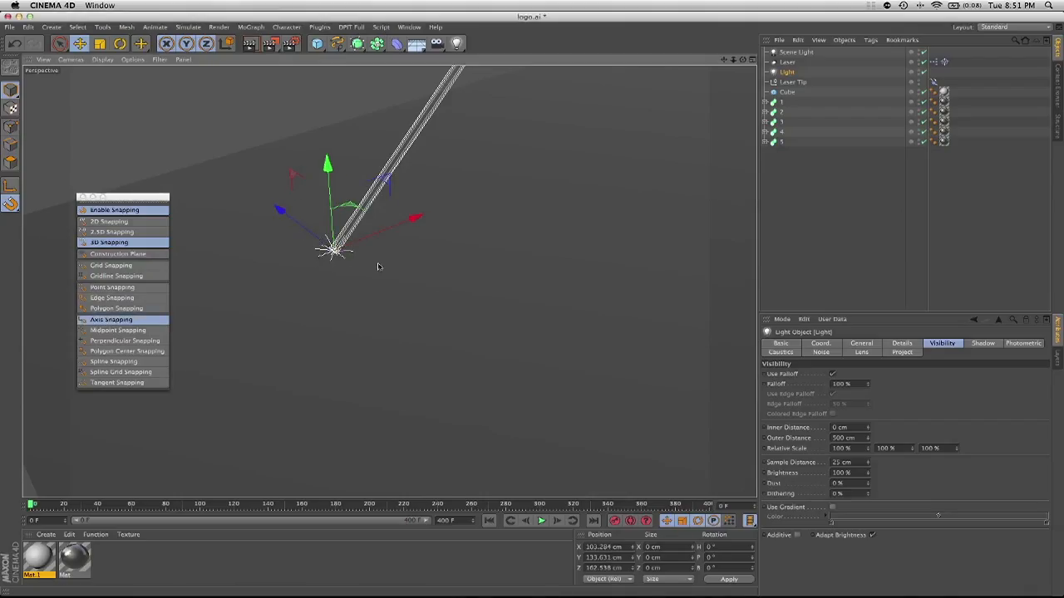
{"action": "left_click_drag", "start_coordinate": [355, 208], "coordinate": [241, 236]}
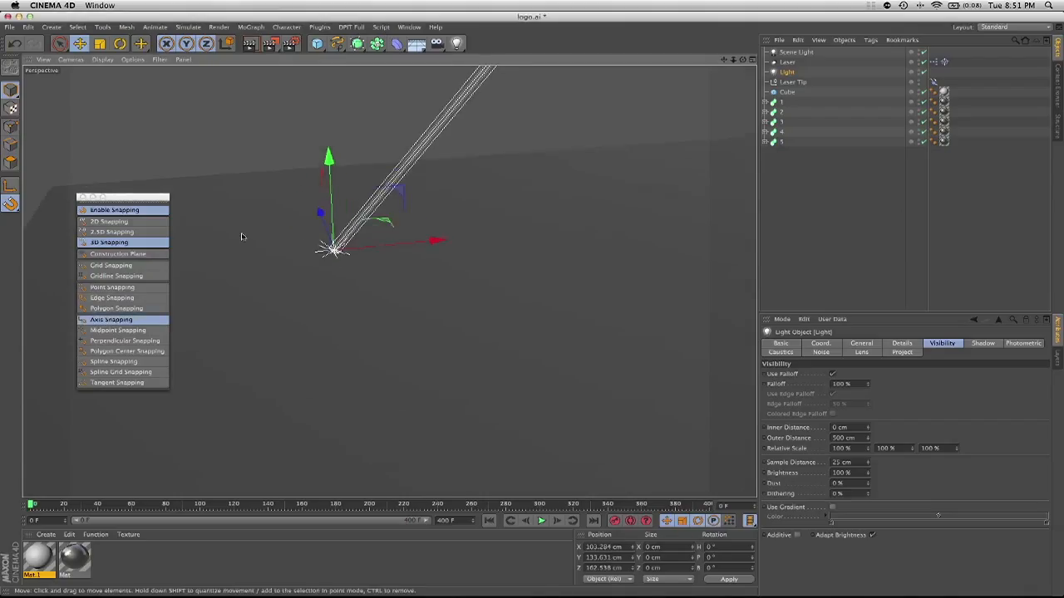
- Close the snapping options with snapping turned off, and render the view around the new light
{"action": "left_click", "coordinate": [80, 198]}
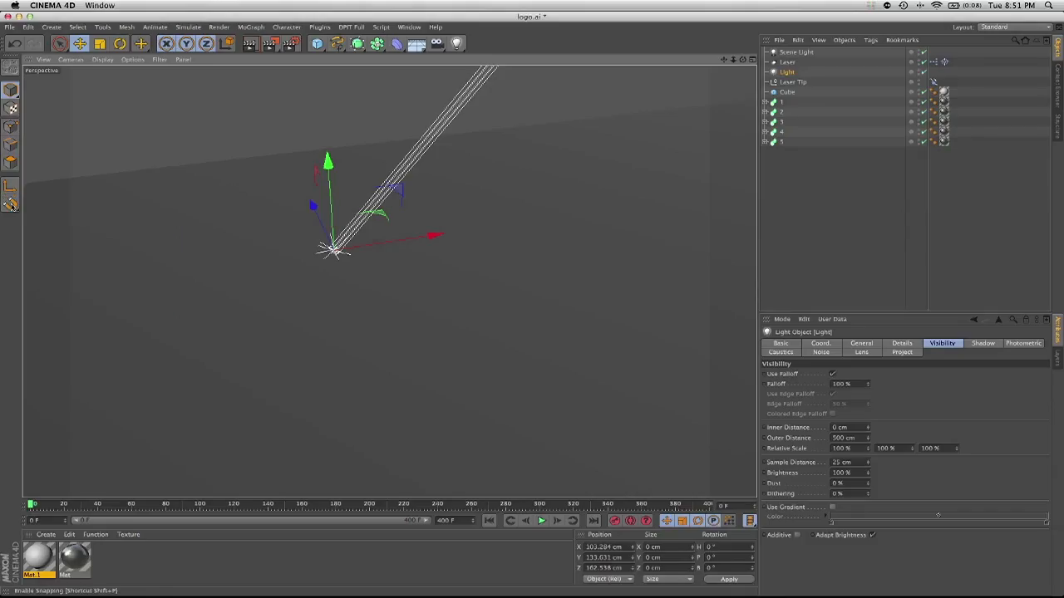
{"action": "left_click_drag", "start_coordinate": [273, 240], "coordinate": [411, 323], "text": "alt"}
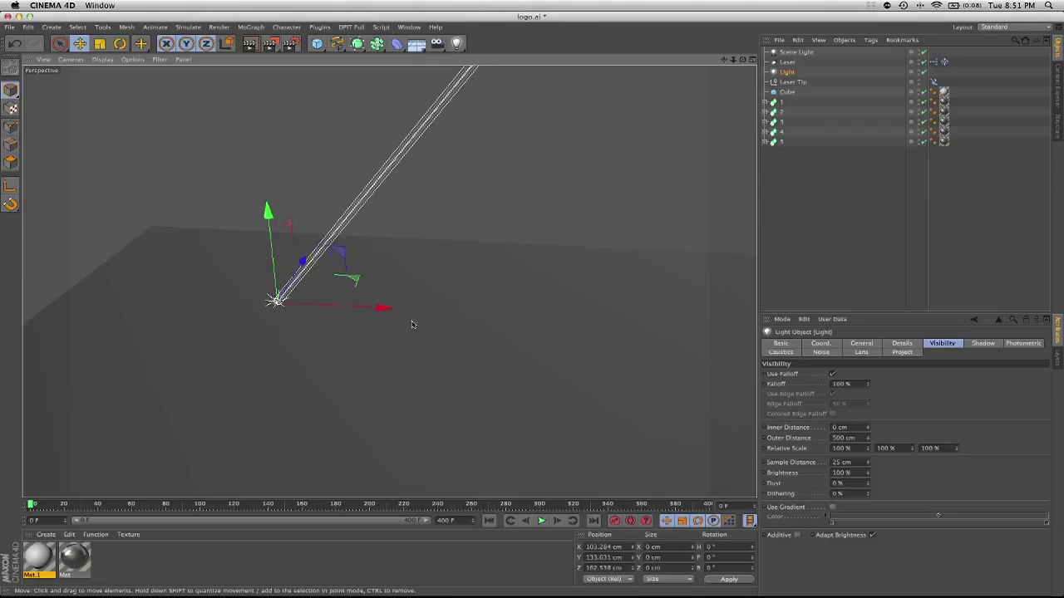
{"action": "left_click", "coordinate": [250, 45]}
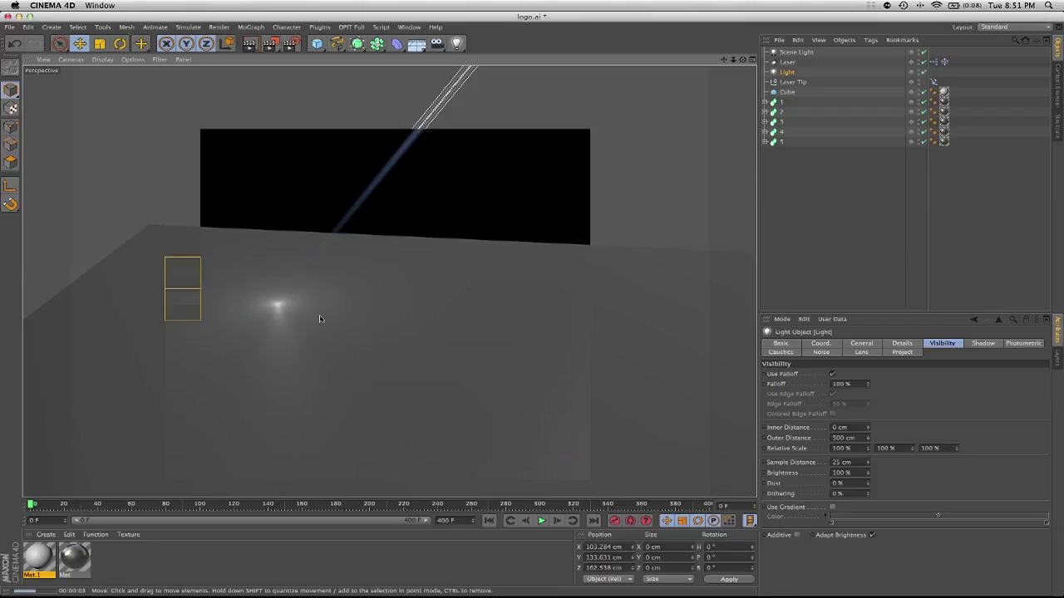
- Make the new Light a child of the Laser Tip object
{"action": "left_click_drag", "start_coordinate": [353, 334], "coordinate": [370, 337], "text": "alt"}
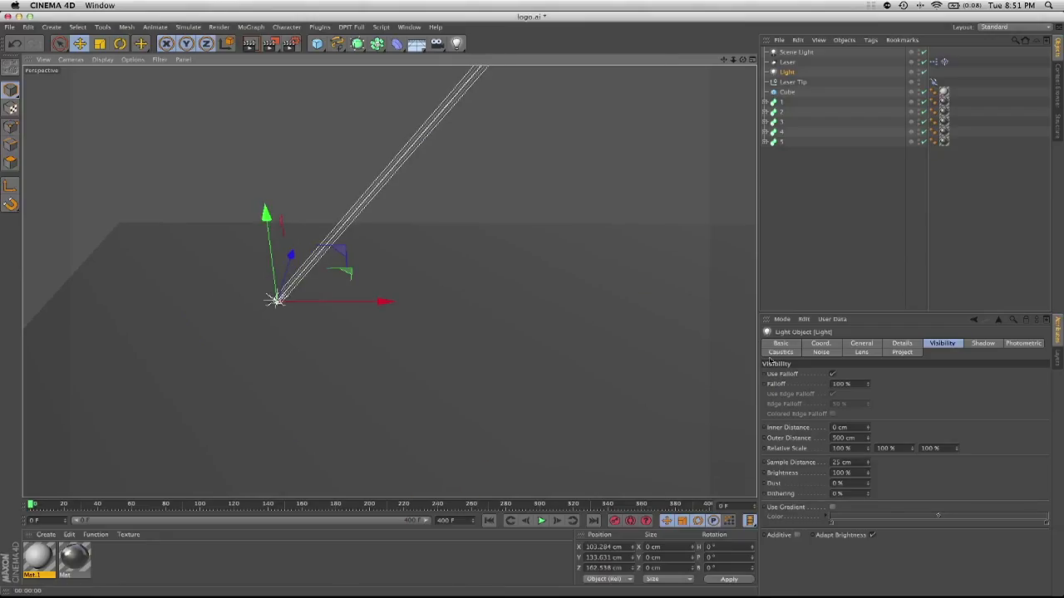
{"action": "left_click", "coordinate": [788, 74]}
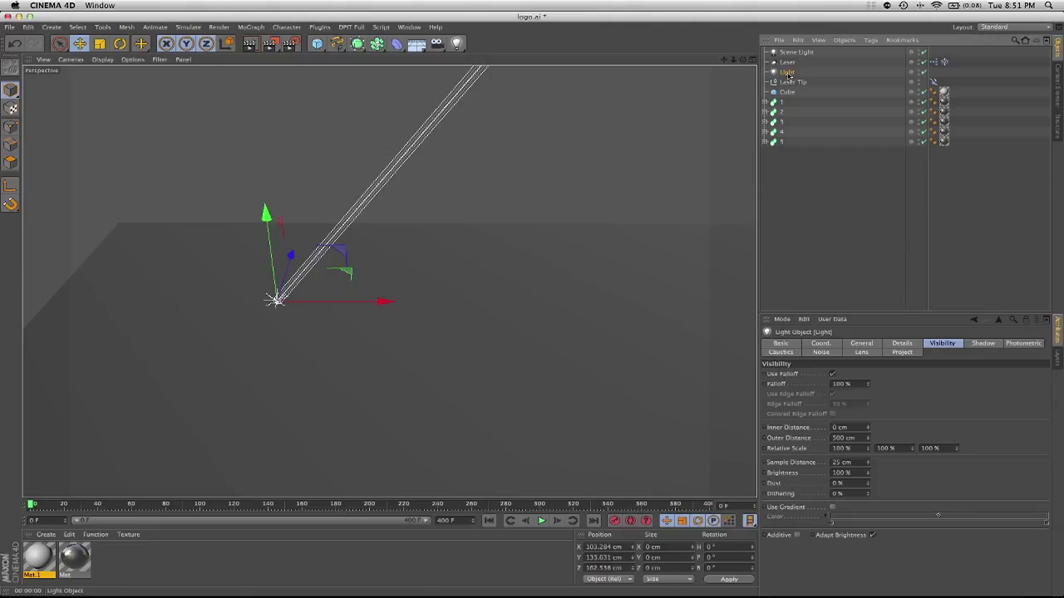
{"action": "left_click_drag", "start_coordinate": [788, 74], "coordinate": [798, 82]}
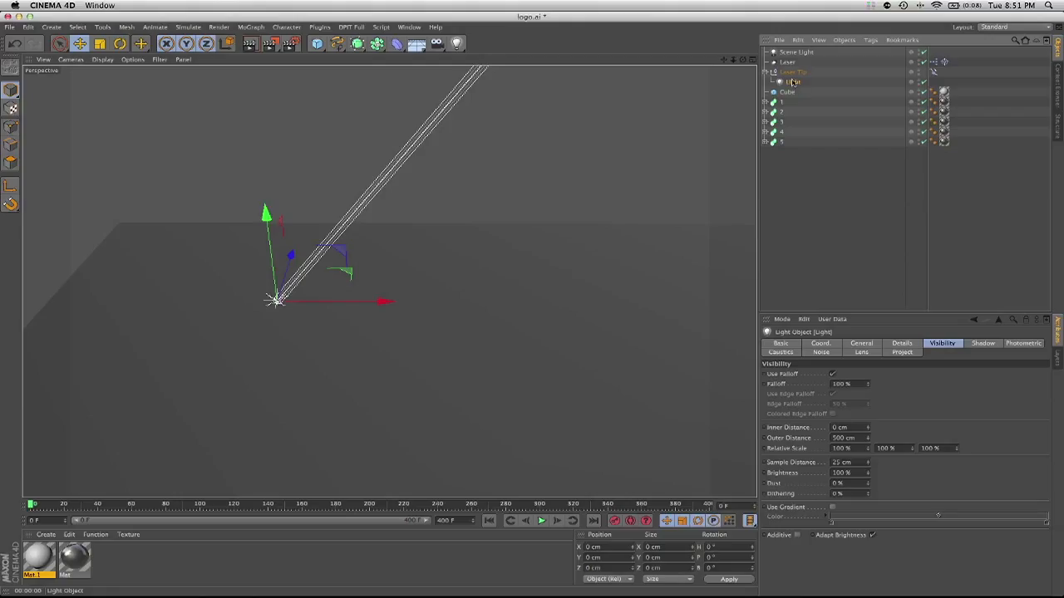
- Set the light's color to orange, at about R 225, G 116, B 0
{"action": "left_click", "coordinate": [861, 343]}
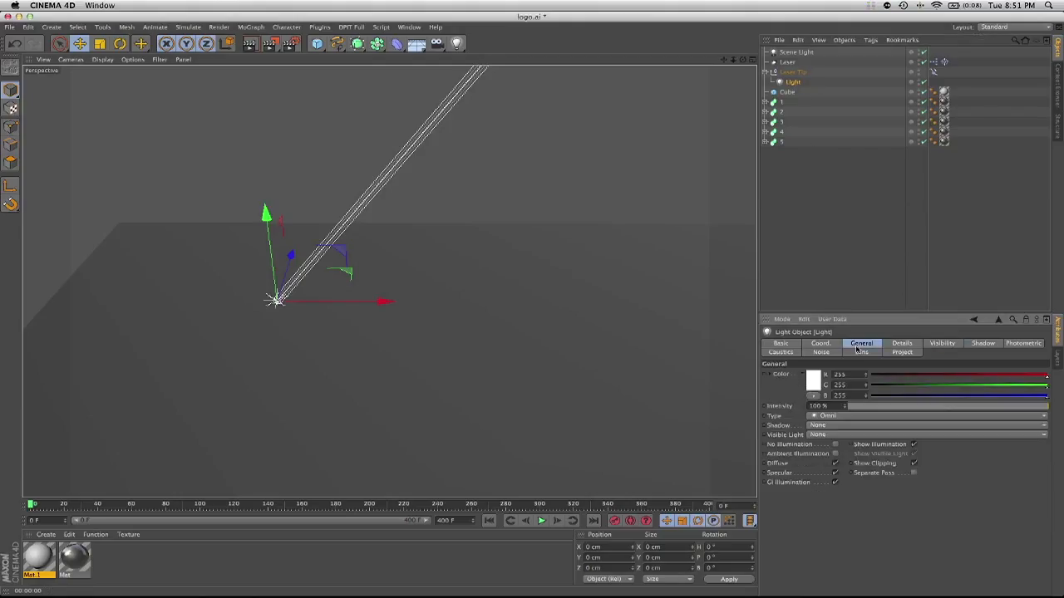
{"action": "left_click", "coordinate": [812, 381]}
{"action": "left_click", "coordinate": [796, 349]}
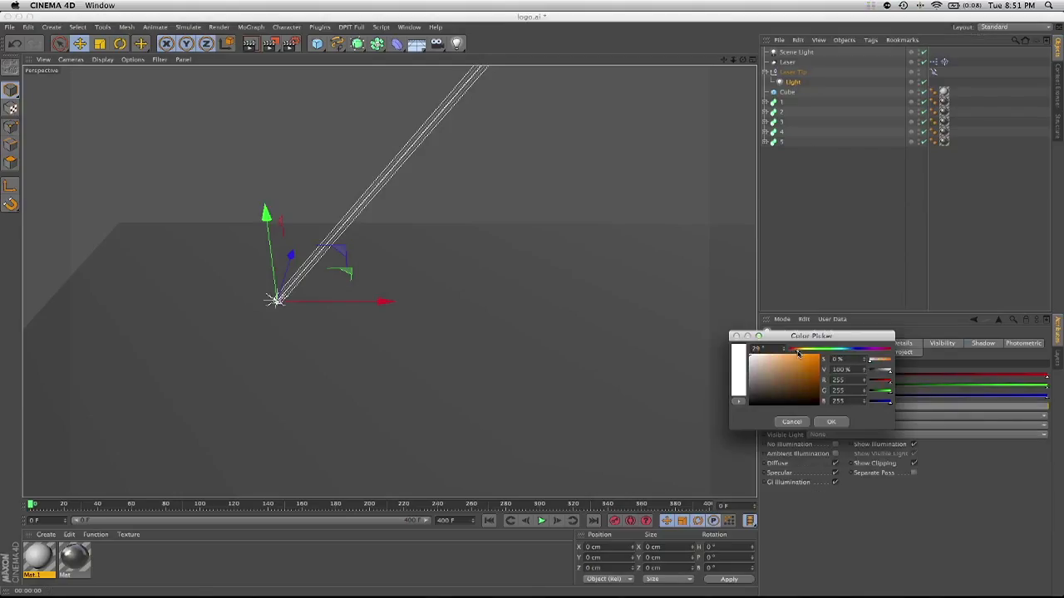
{"action": "left_click", "coordinate": [816, 360]}
{"action": "left_click", "coordinate": [831, 421]}
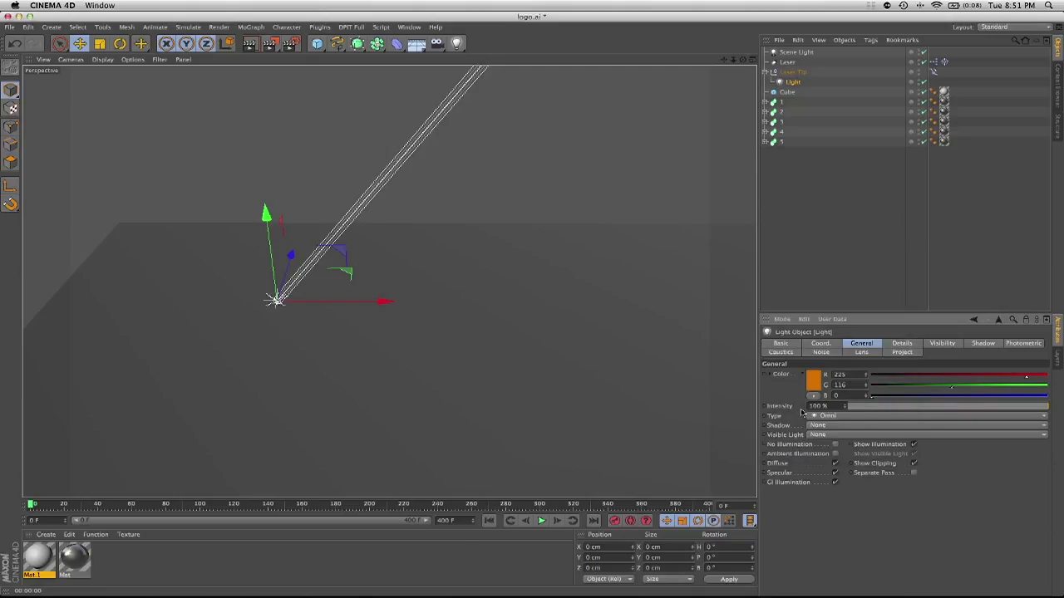
{"action": "left_click_drag", "start_coordinate": [409, 351], "coordinate": [427, 353], "text": "alt"}
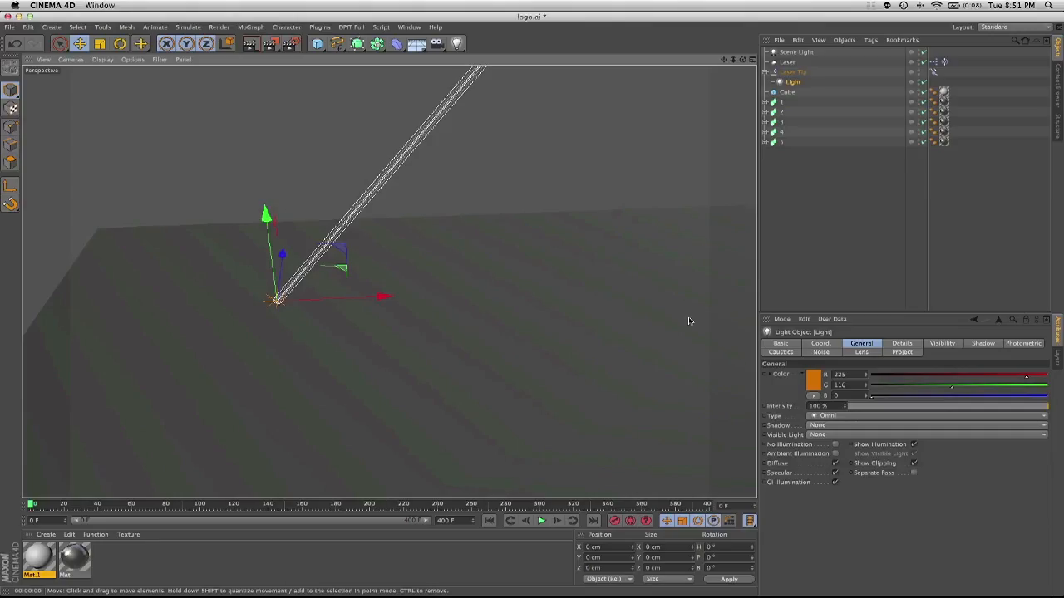
- Set the light's Visible Light option to Visible and enable No Illumination
{"action": "left_click", "coordinate": [831, 434]}
{"action": "left_click", "coordinate": [841, 456]}
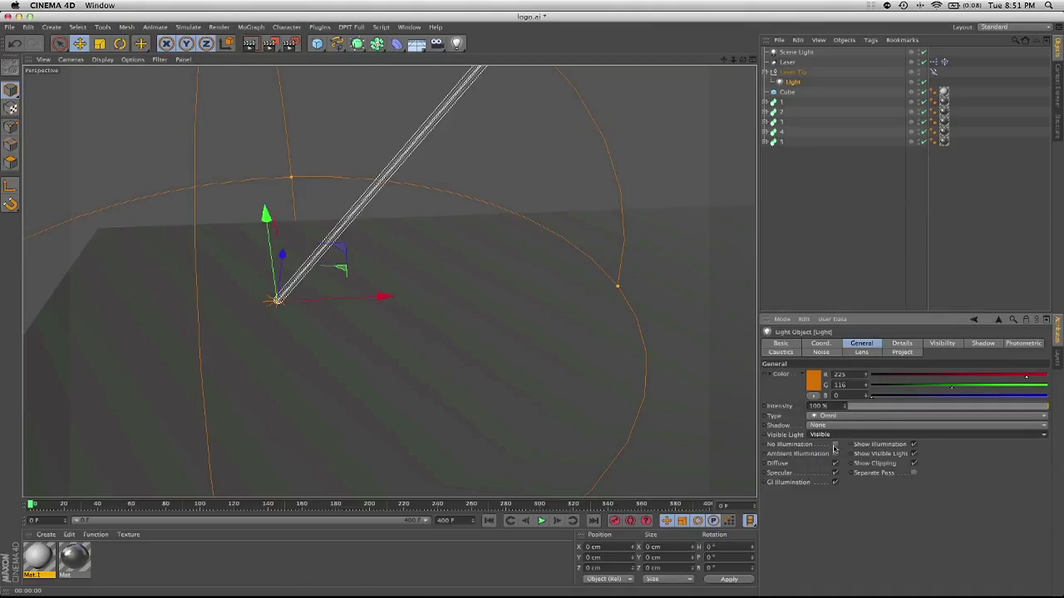
{"action": "left_click", "coordinate": [835, 445]}
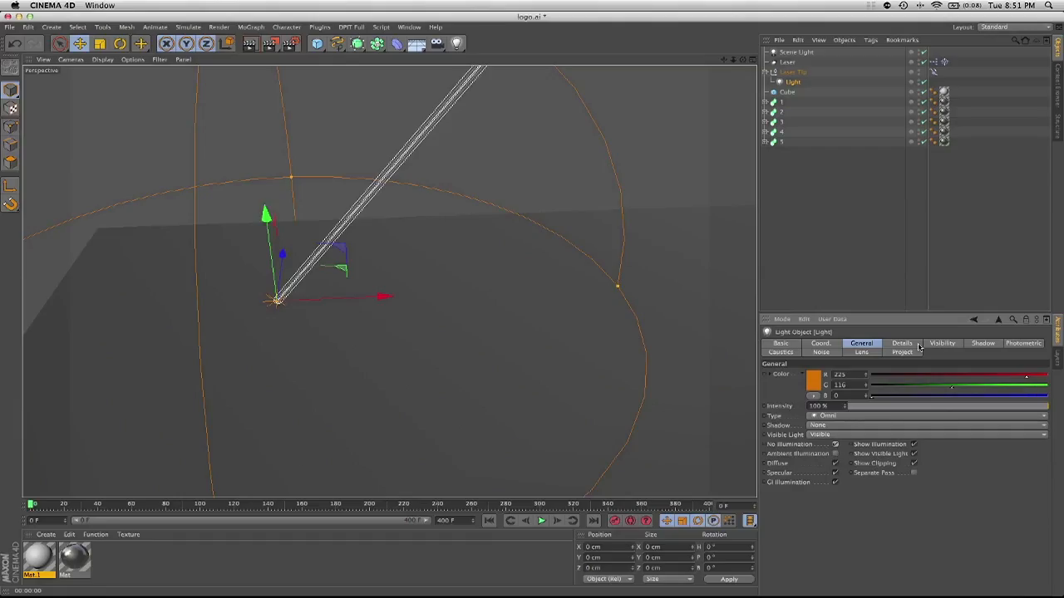
- Reduce the visible light's Outer Distance to 31 cm and render the view to check the glow
{"action": "left_click", "coordinate": [916, 346]}
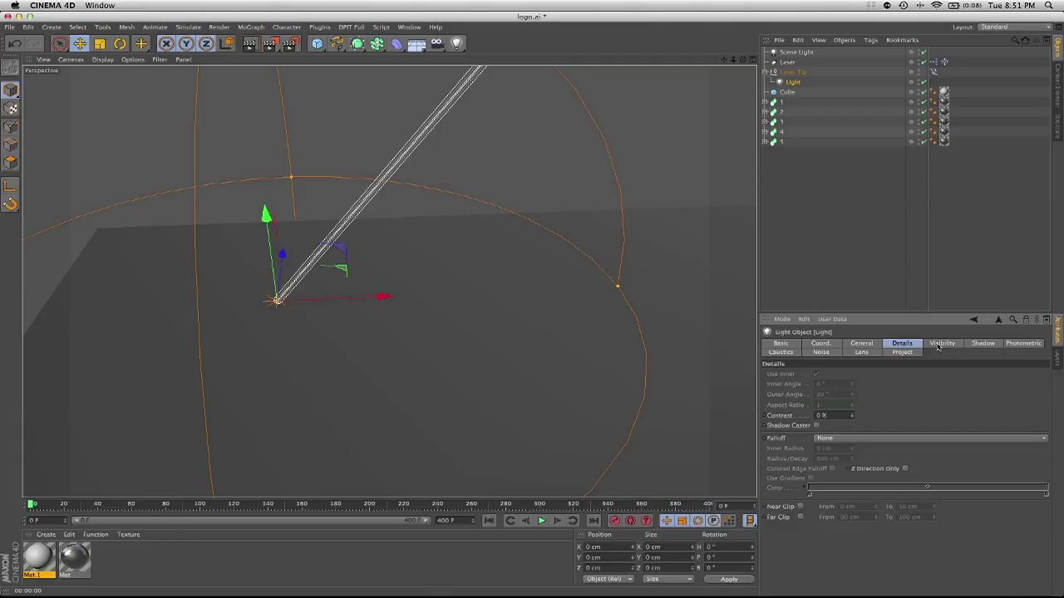
{"action": "left_click", "coordinate": [939, 344]}
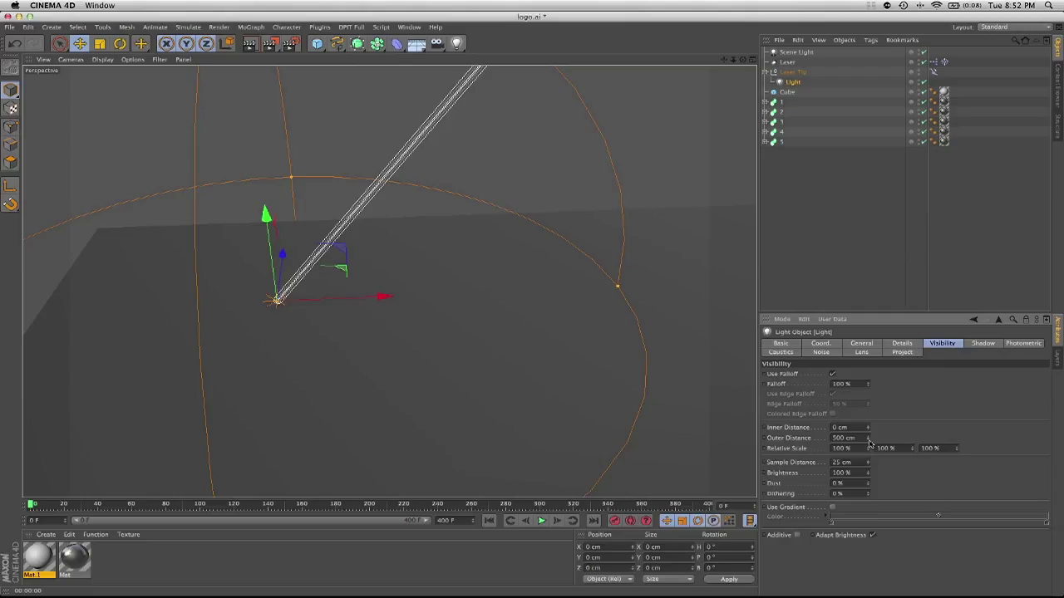
{"action": "left_click_drag", "start_coordinate": [867, 438], "coordinate": [867, 527]}
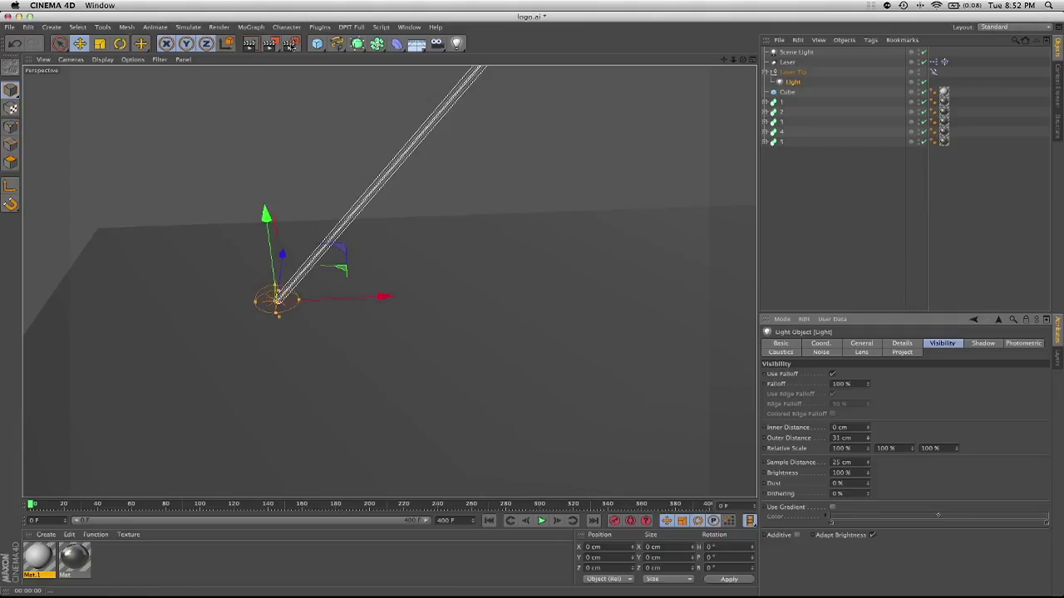
{"action": "left_click", "coordinate": [249, 48]}
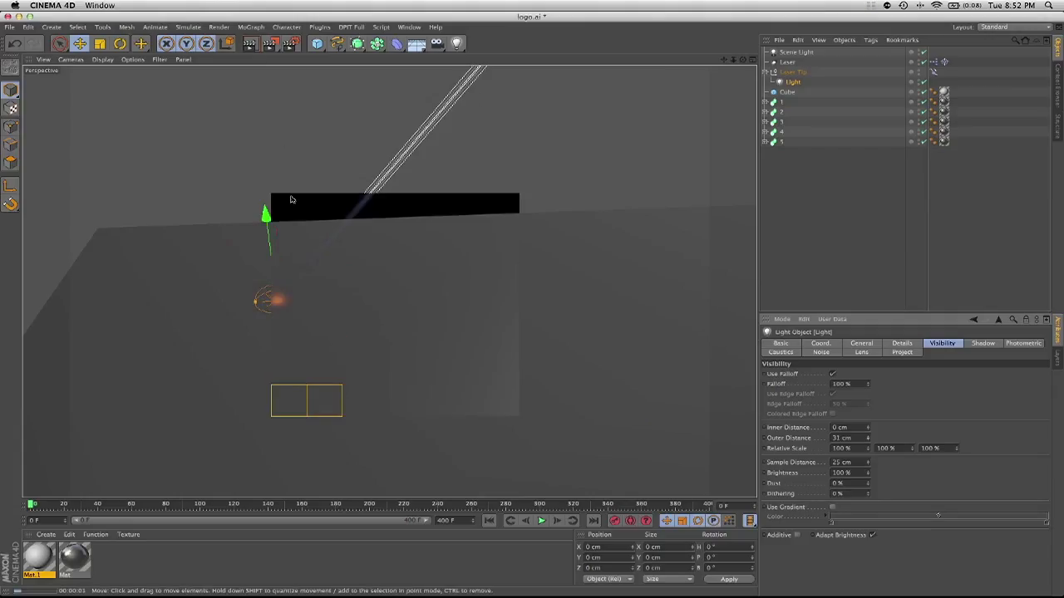
{"action": "left_click", "coordinate": [252, 294]}
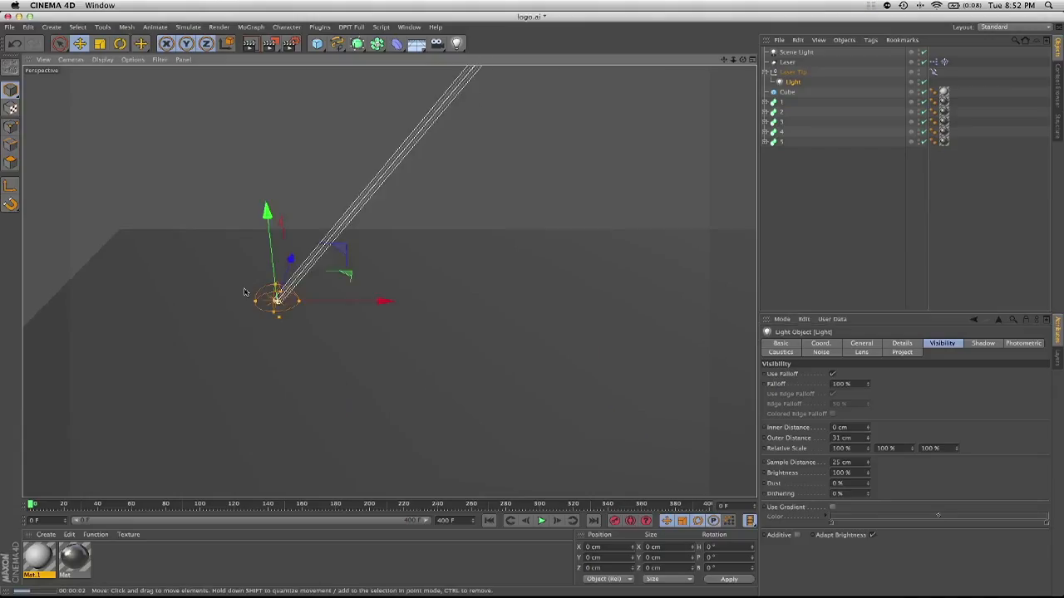
- Set the visible light's Outer Distance to 41 cm and render a closer view of the laser tip
{"action": "right_click_drag", "start_coordinate": [264, 287], "coordinate": [364, 286], "text": "alt"}
{"action": "left_click_drag", "start_coordinate": [405, 290], "coordinate": [379, 193], "text": "alt"}
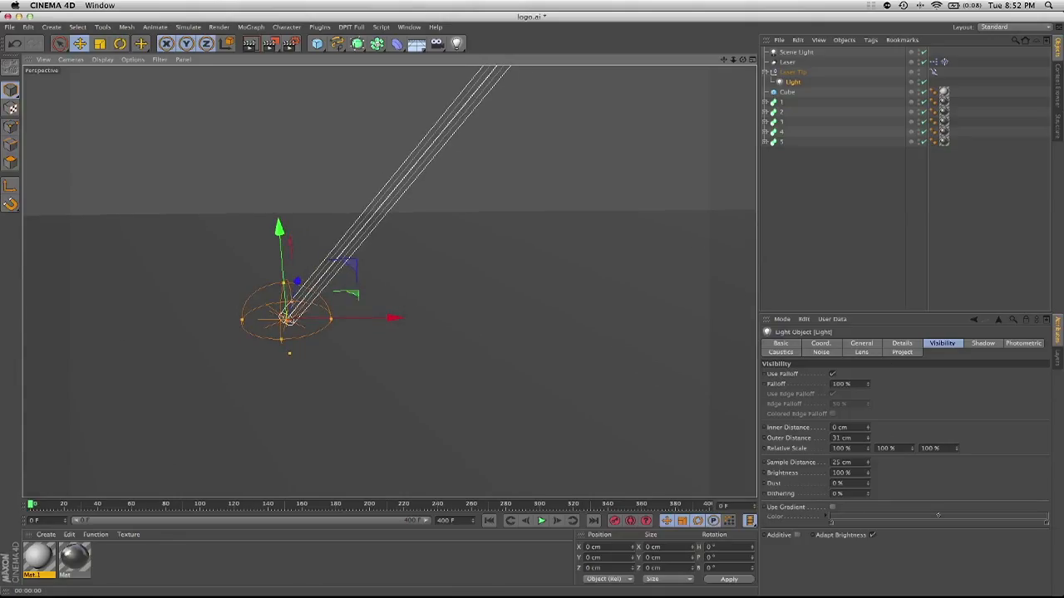
{"action": "left_click_drag", "start_coordinate": [868, 438], "coordinate": [869, 430]}
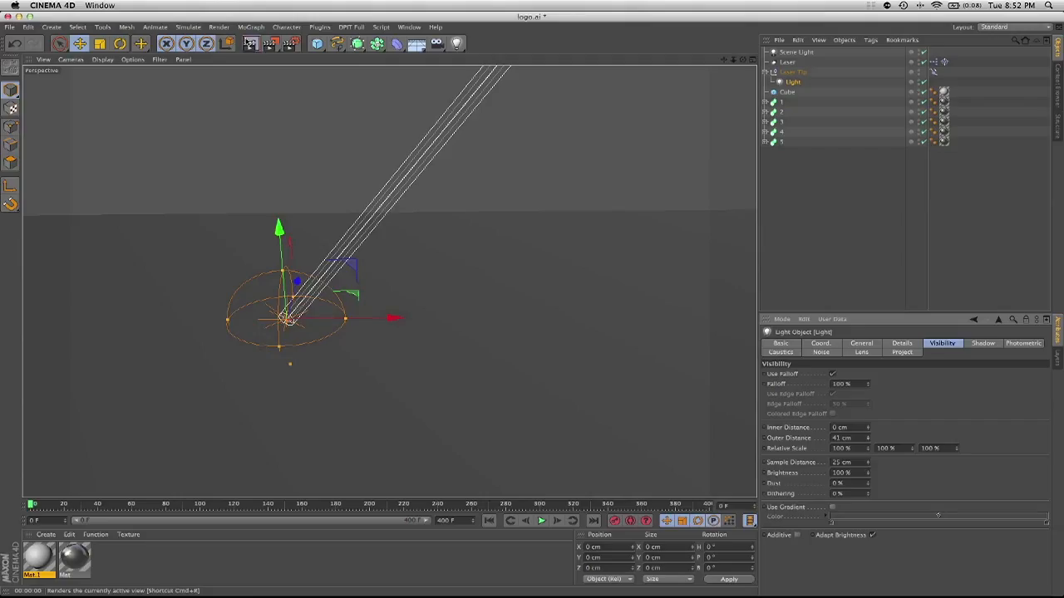
{"action": "left_click", "coordinate": [250, 44]}
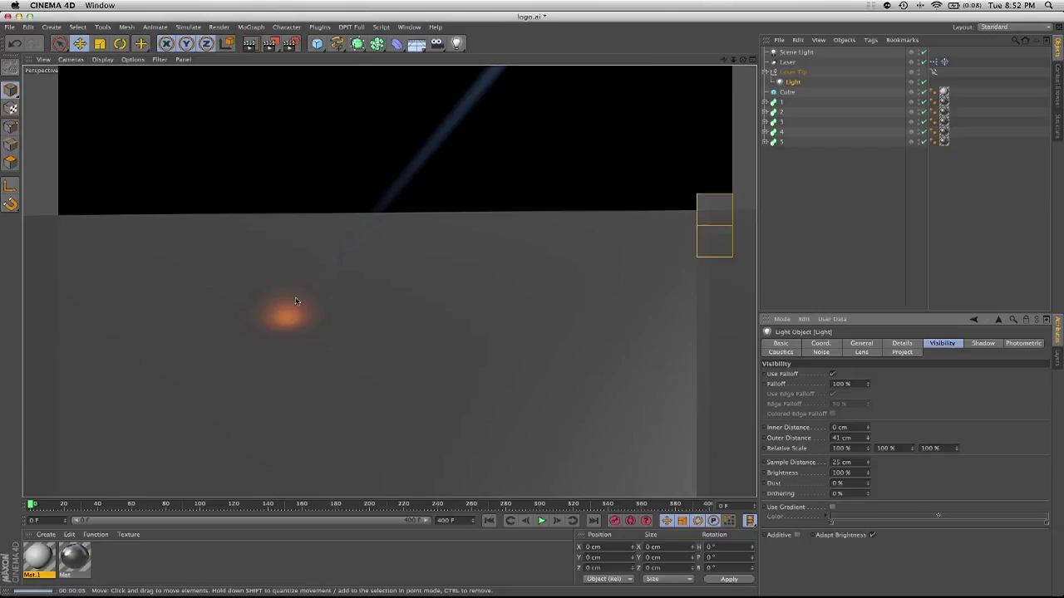
{"action": "left_click_drag", "start_coordinate": [304, 304], "coordinate": [325, 353], "text": "alt"}
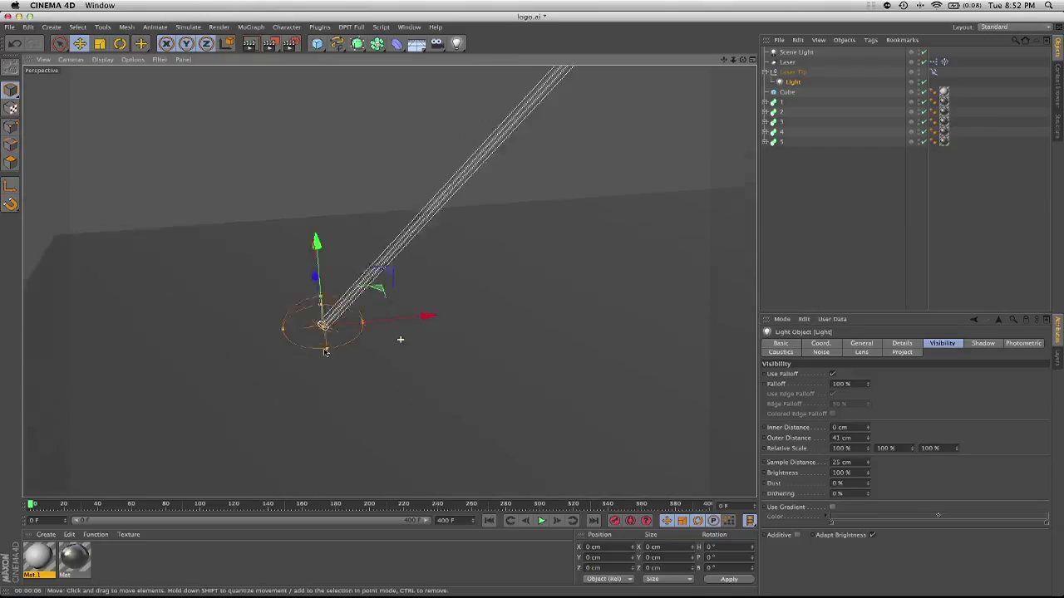
{"action": "right_click_drag", "start_coordinate": [325, 353], "coordinate": [218, 361], "text": "alt"}
{"action": "middle_click_drag", "start_coordinate": [499, 320], "coordinate": [454, 267], "text": "alt"}
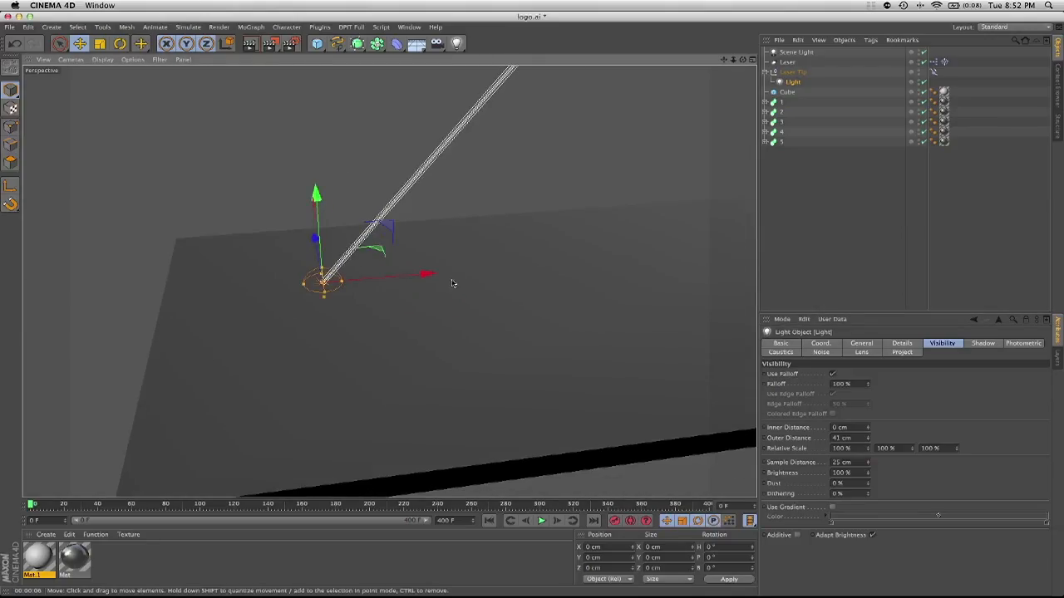
{"action": "left_click_drag", "start_coordinate": [452, 283], "coordinate": [467, 309], "text": "alt"}
{"action": "middle_click_drag", "start_coordinate": [519, 294], "coordinate": [427, 276], "text": "alt"}
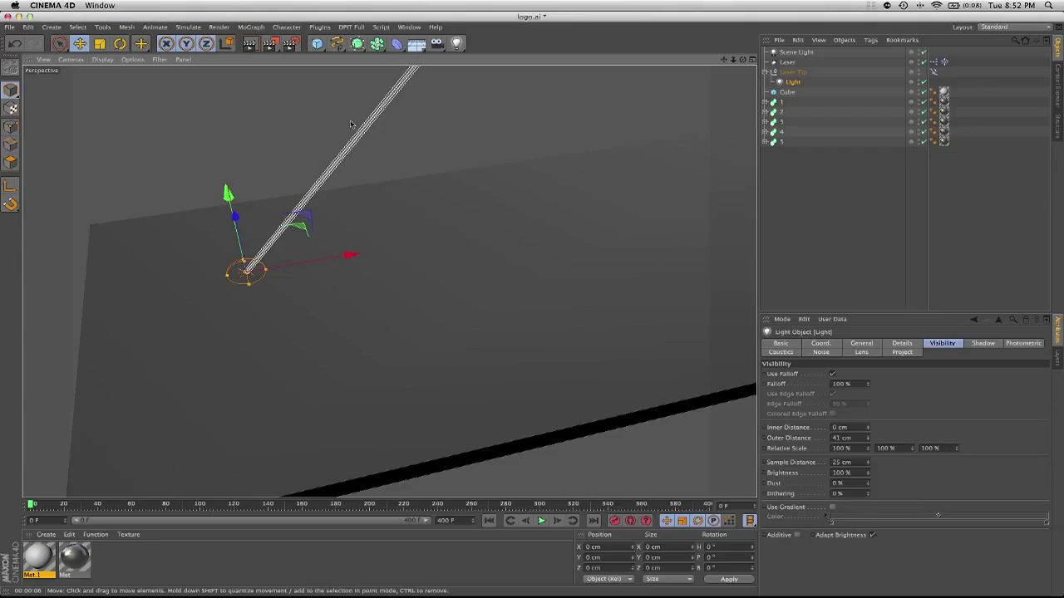
- Add an XPresso tag to the Light and place the Light as a node in its XGroup
{"action": "right_click", "coordinate": [797, 85]}
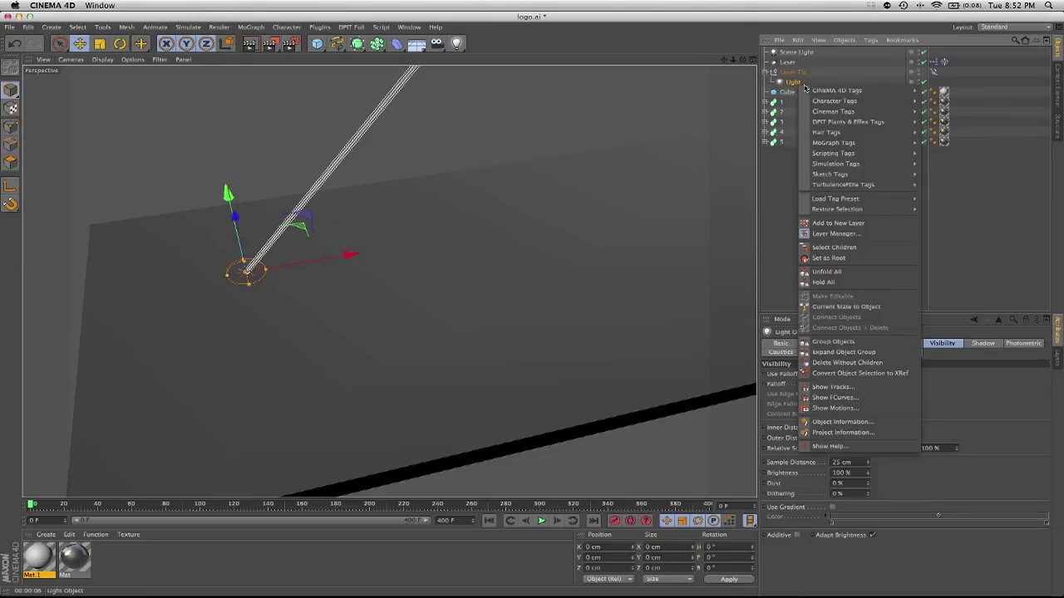
{"action": "mouse_move", "coordinate": [822, 90]}
{"action": "left_click", "coordinate": [949, 323]}
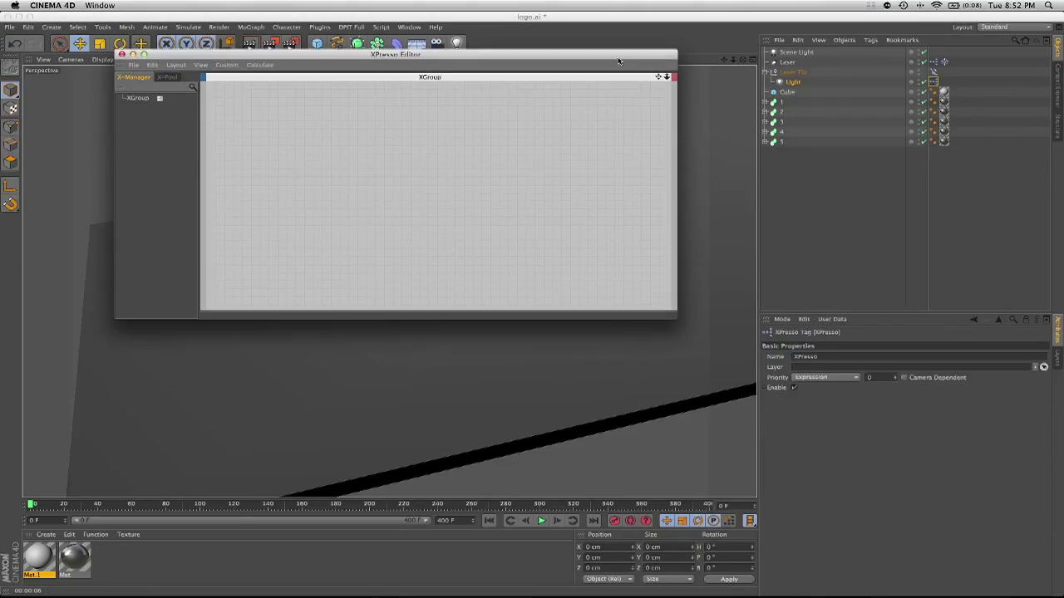
{"action": "left_click_drag", "start_coordinate": [618, 61], "coordinate": [649, 97]}
{"action": "left_click_drag", "start_coordinate": [794, 83], "coordinate": [500, 179]}
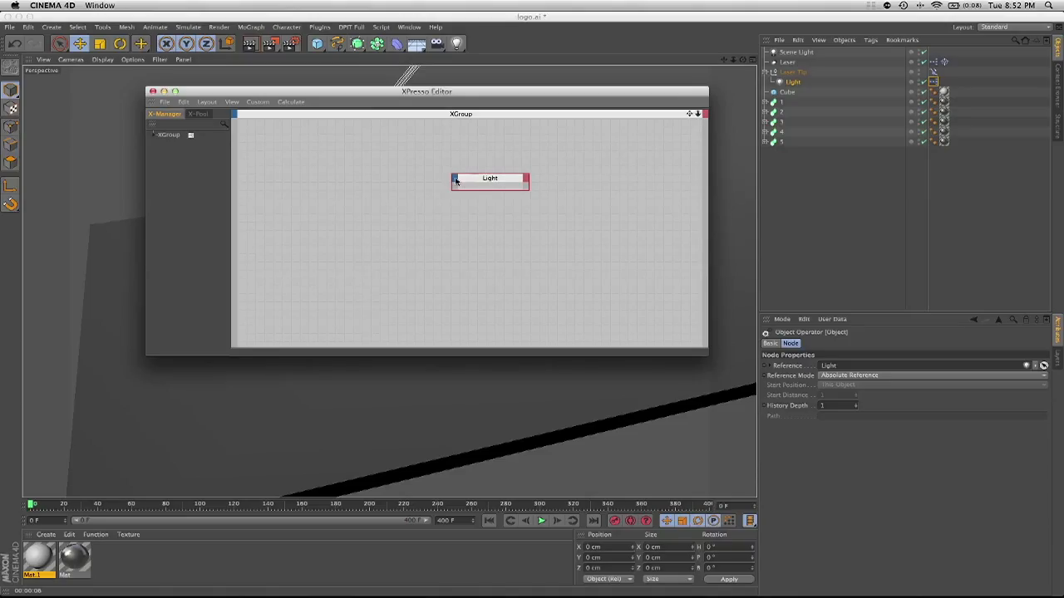
- Give the Light node an Intensity input port, move the node aside, and show the light's General properties
{"action": "left_click", "coordinate": [455, 181]}
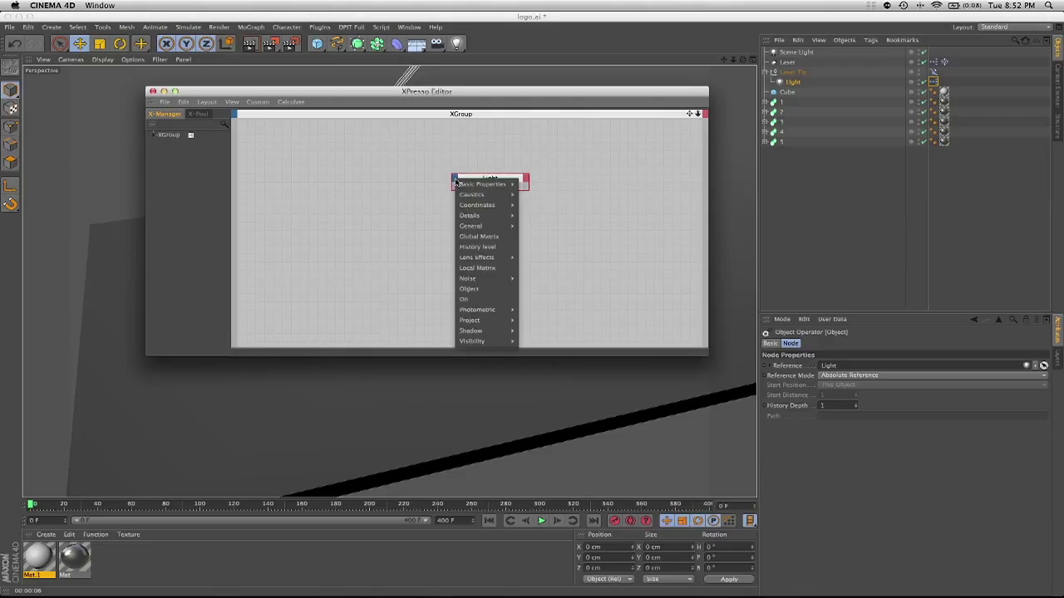
{"action": "mouse_move", "coordinate": [489, 226]}
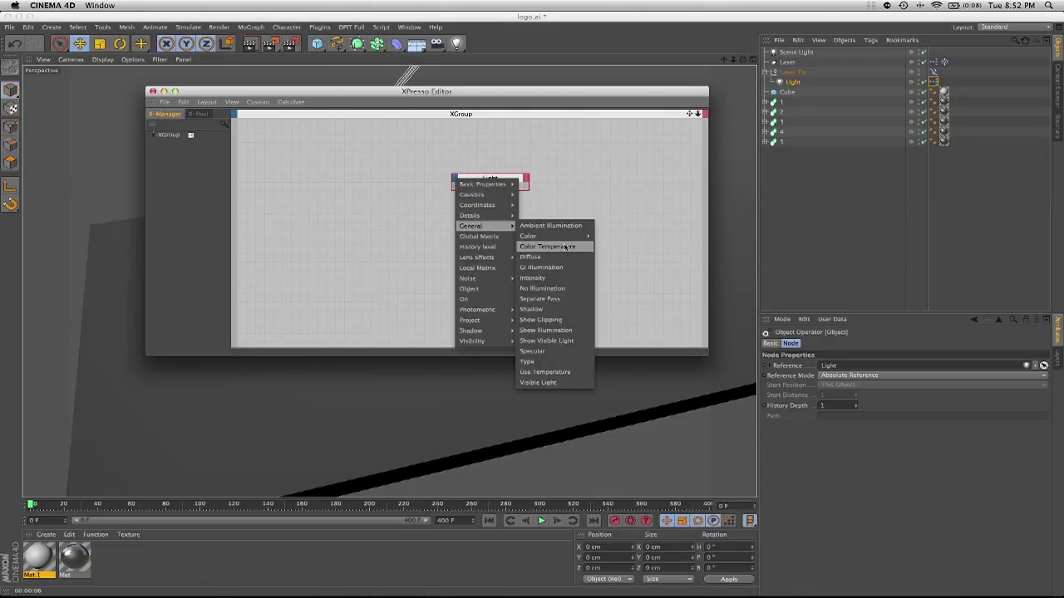
{"action": "left_click", "coordinate": [532, 278]}
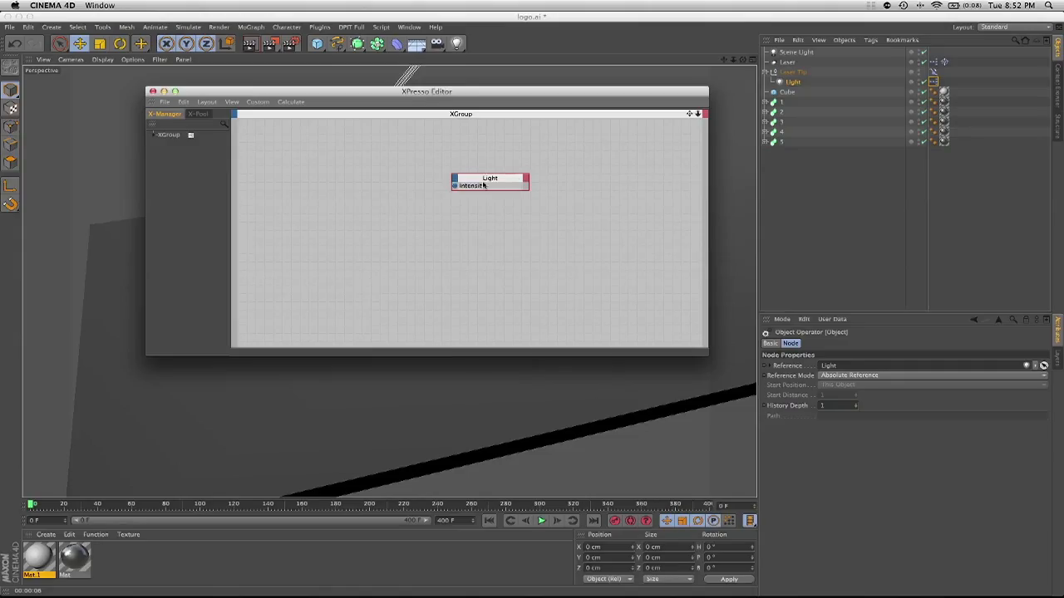
{"action": "left_click_drag", "start_coordinate": [483, 185], "coordinate": [539, 184]}
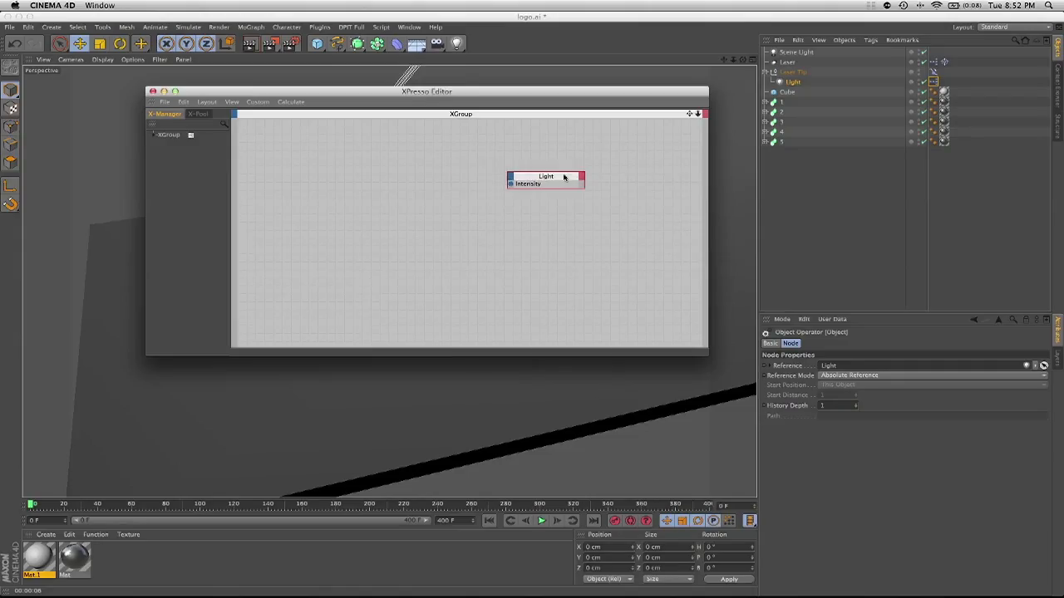
{"action": "left_click", "coordinate": [793, 83]}
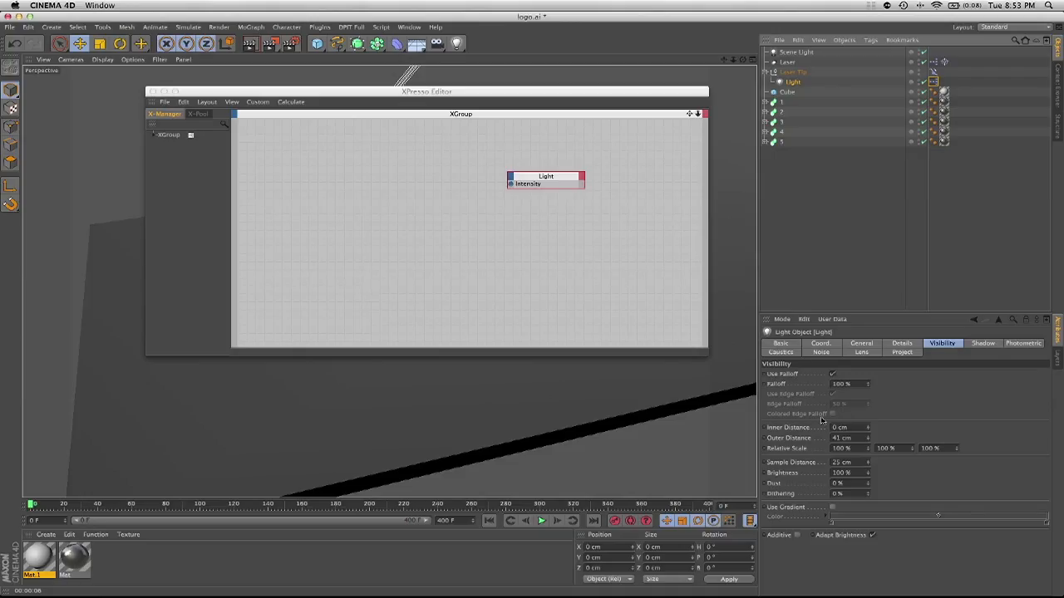
{"action": "left_click", "coordinate": [861, 345]}
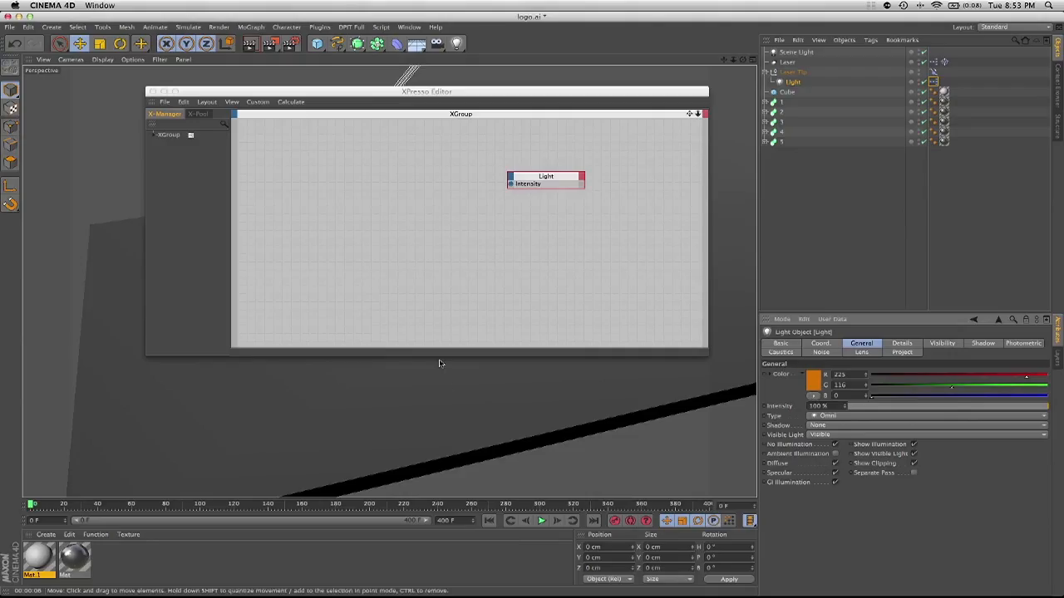
- Add a Noise node and connect its Noise output to the Light node's Intensity input
{"action": "right_click", "coordinate": [385, 191]}
{"action": "mouse_move", "coordinate": [415, 196]}
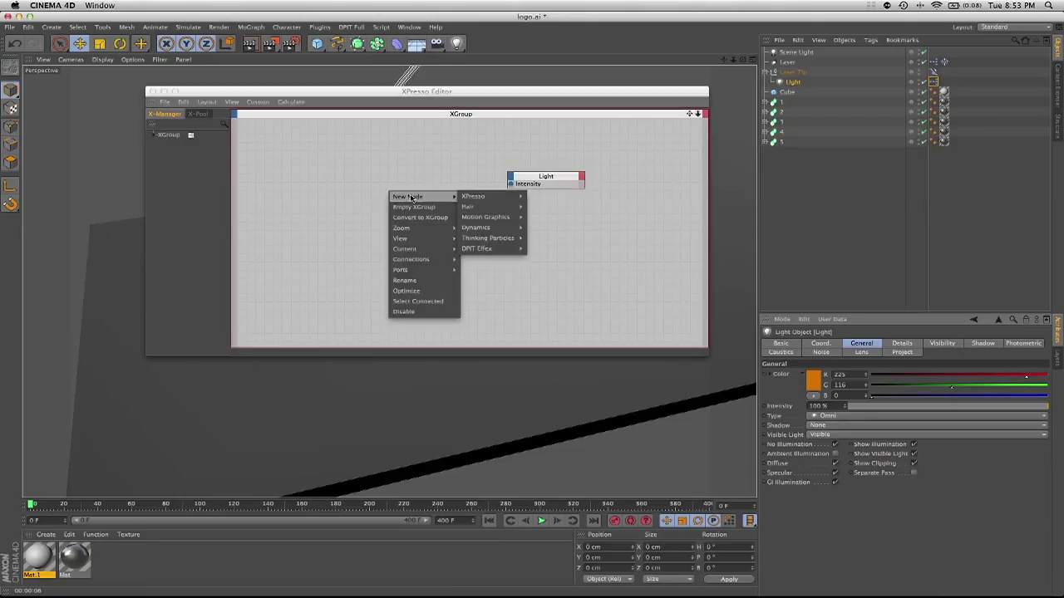
{"action": "mouse_move", "coordinate": [496, 195]}
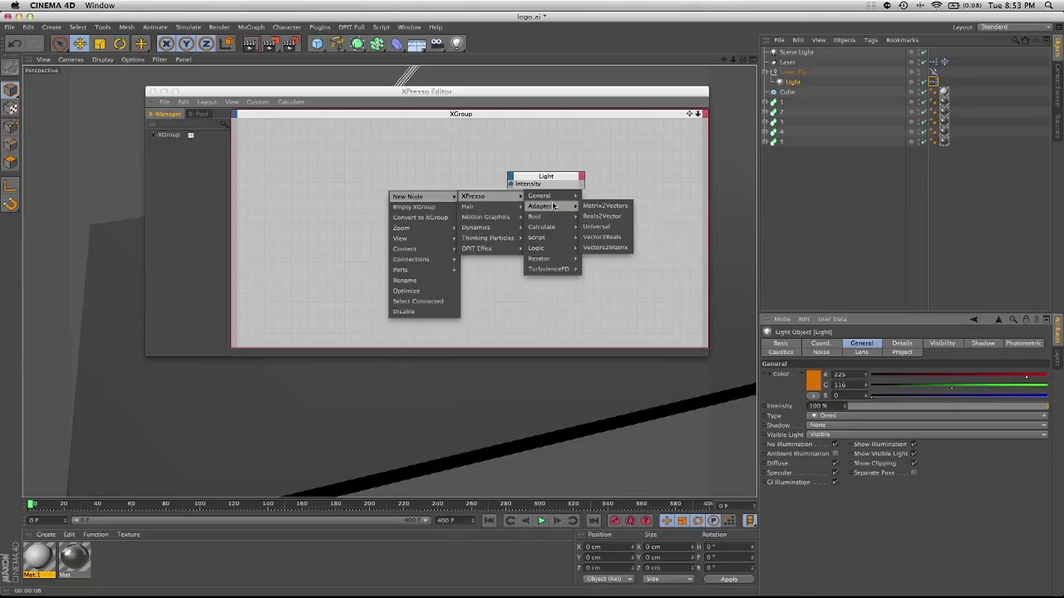
{"action": "mouse_move", "coordinate": [551, 203]}
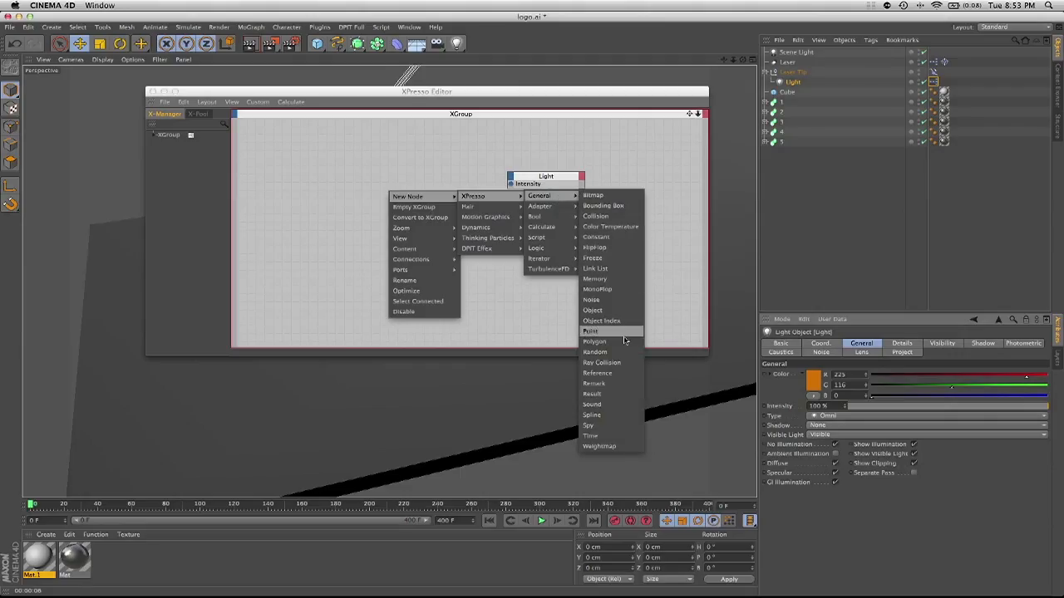
{"action": "left_click", "coordinate": [388, 189]}
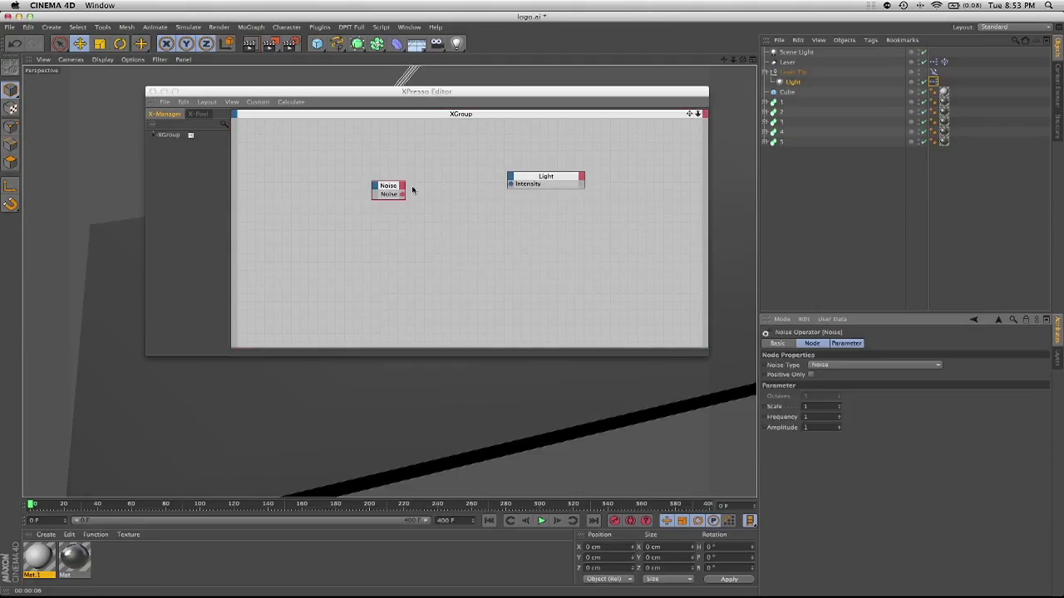
{"action": "left_click_drag", "start_coordinate": [400, 196], "coordinate": [510, 184]}
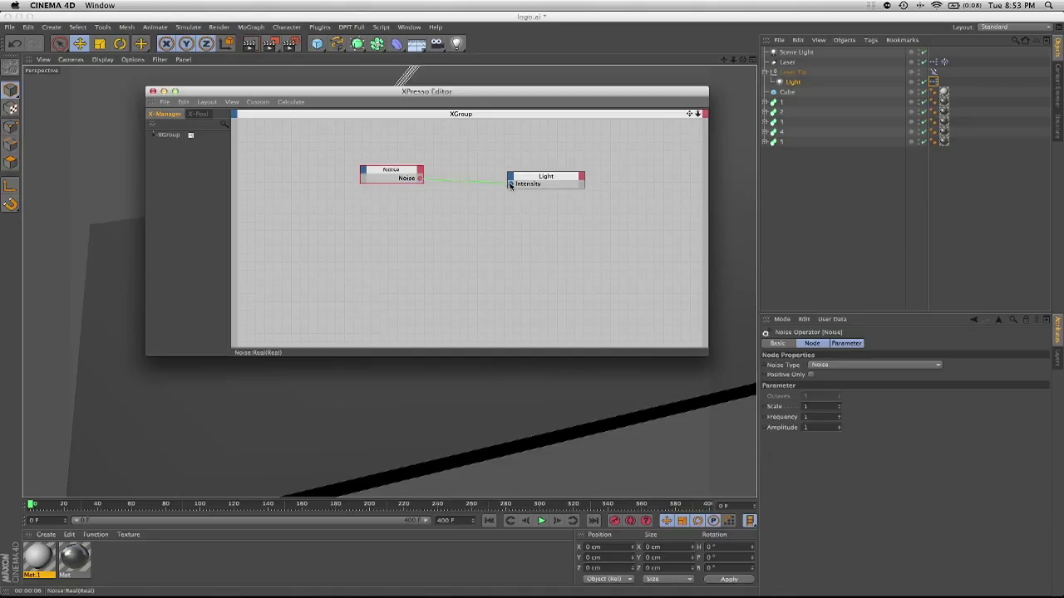
{"action": "left_click_drag", "start_coordinate": [398, 174], "coordinate": [428, 188]}
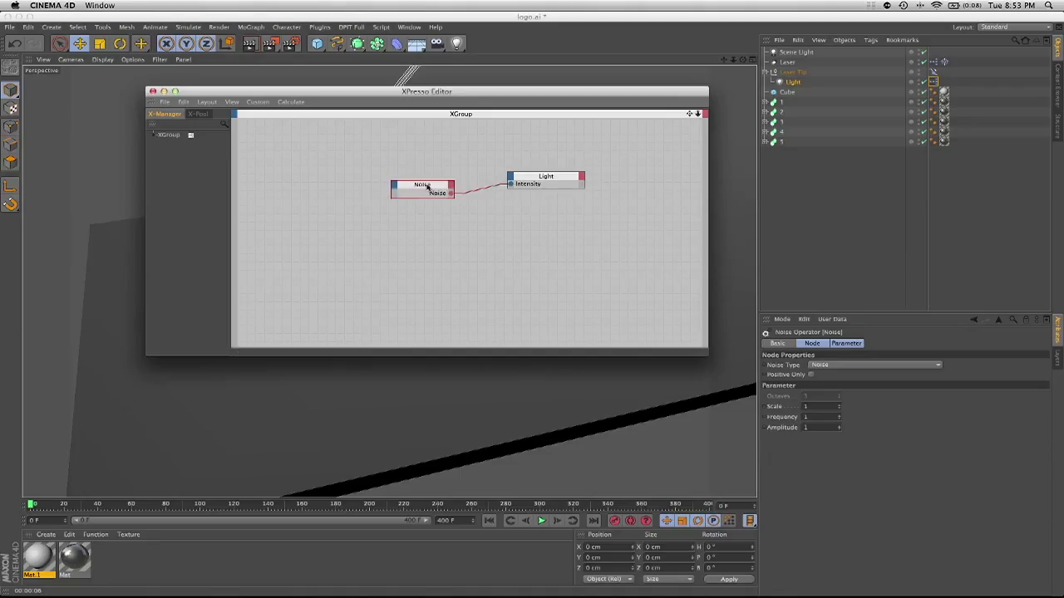
- Set the Noise node to Fractal Brown Movement, Positive Only, Octaves 10, Scale 2, Frequency 5 and Amplitude 3, and close the XPresso Editor
{"action": "left_click", "coordinate": [537, 176]}
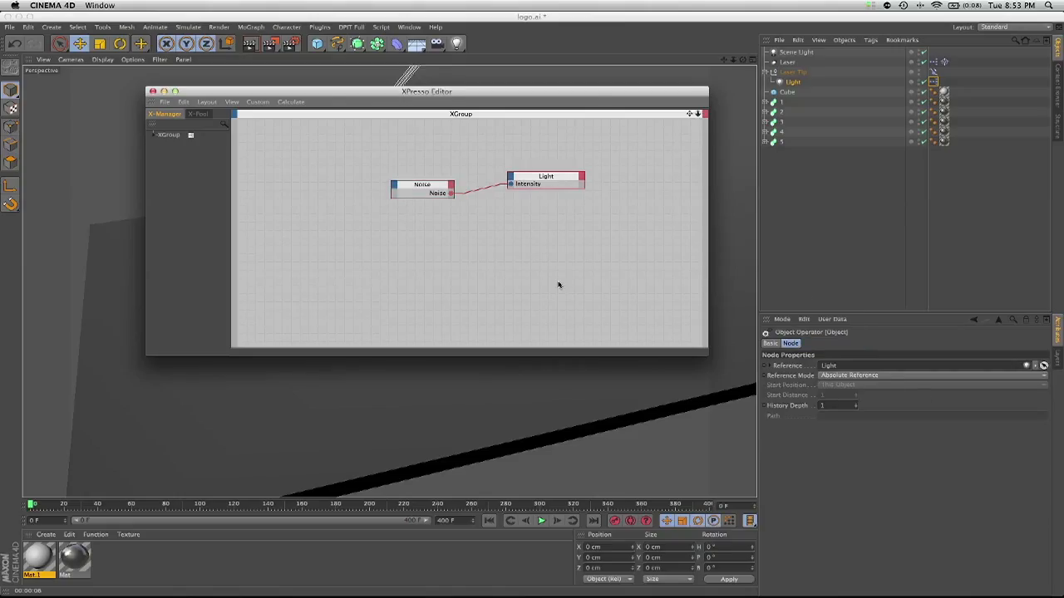
{"action": "left_click", "coordinate": [428, 186]}
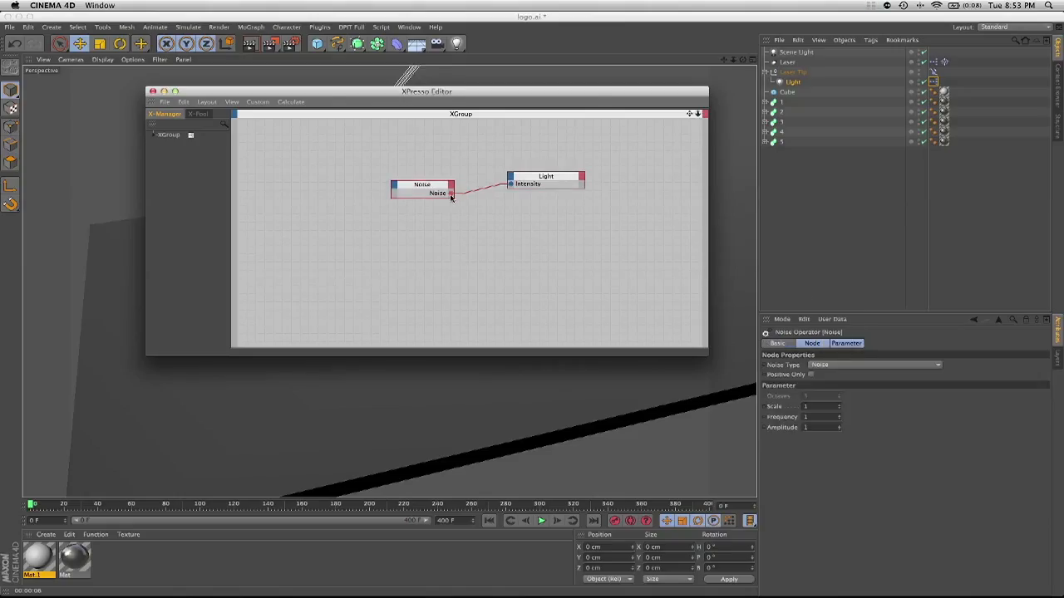
{"action": "left_click", "coordinate": [838, 368]}
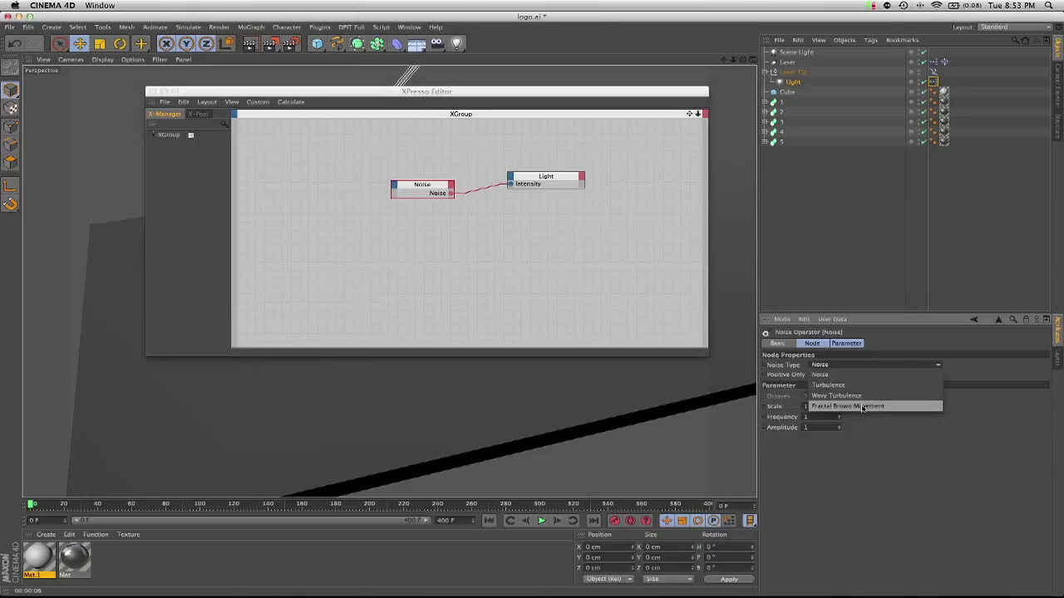
{"action": "left_click", "coordinate": [862, 406]}
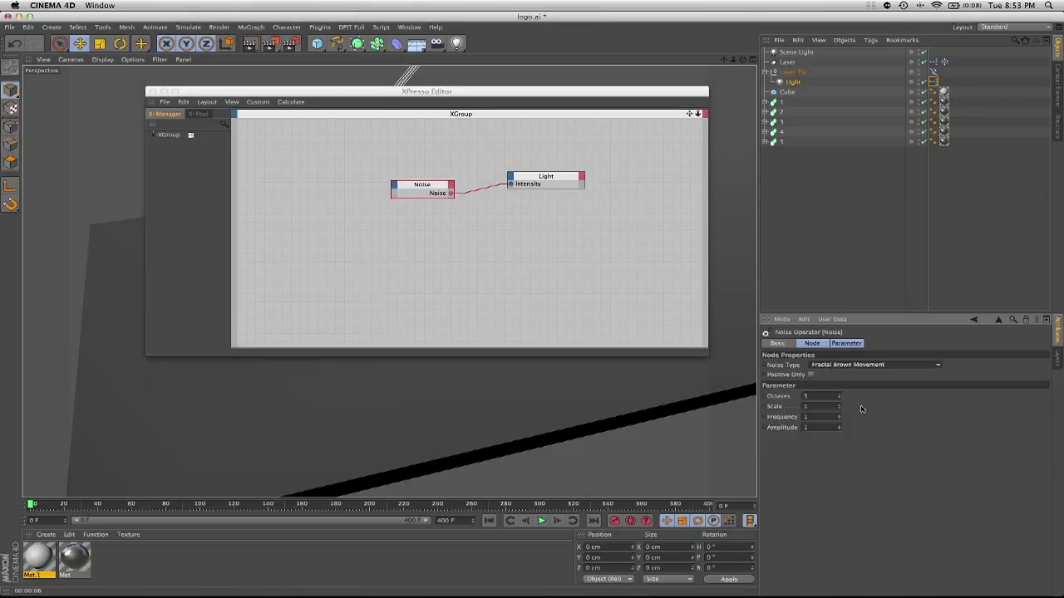
{"action": "left_click", "coordinate": [811, 375]}
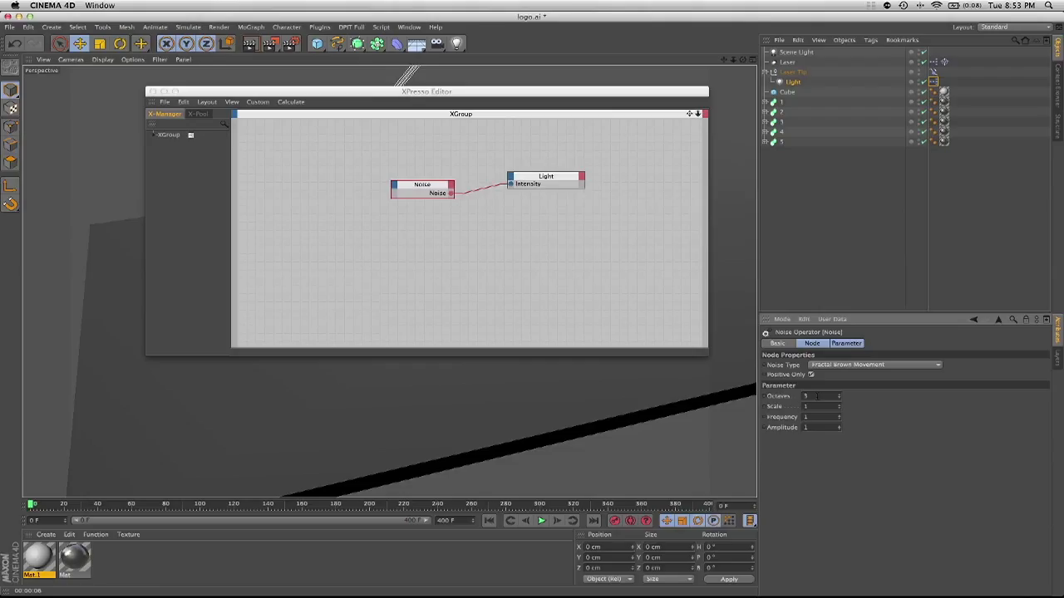
{"action": "left_click", "coordinate": [816, 397]}
{"action": "left_click", "coordinate": [151, 91]}
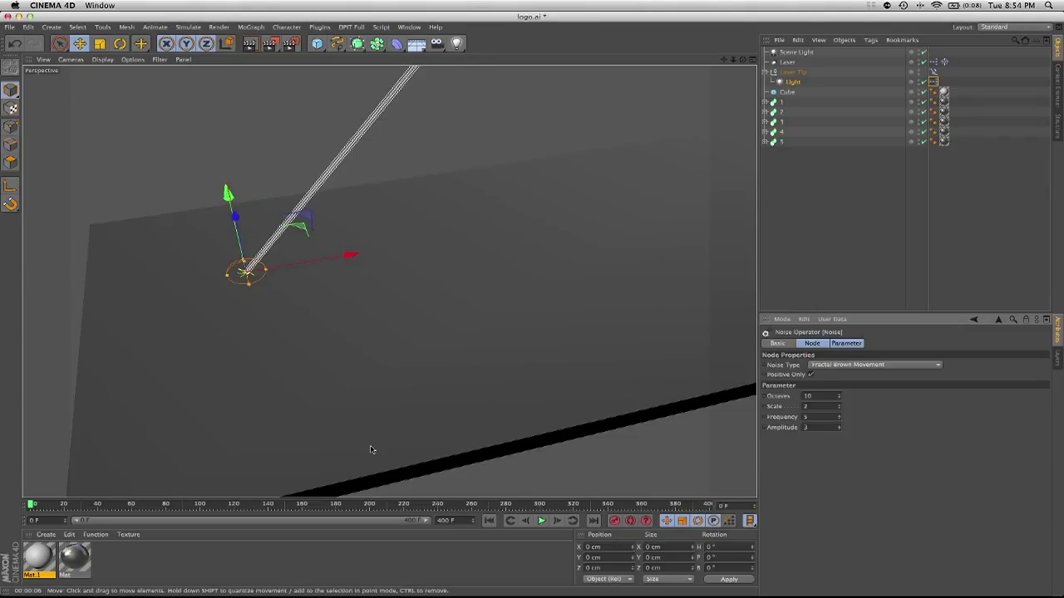
- Play back the laser tracing animation, stop it, and scrub forward to frame 110
{"action": "left_click", "coordinate": [541, 521]}
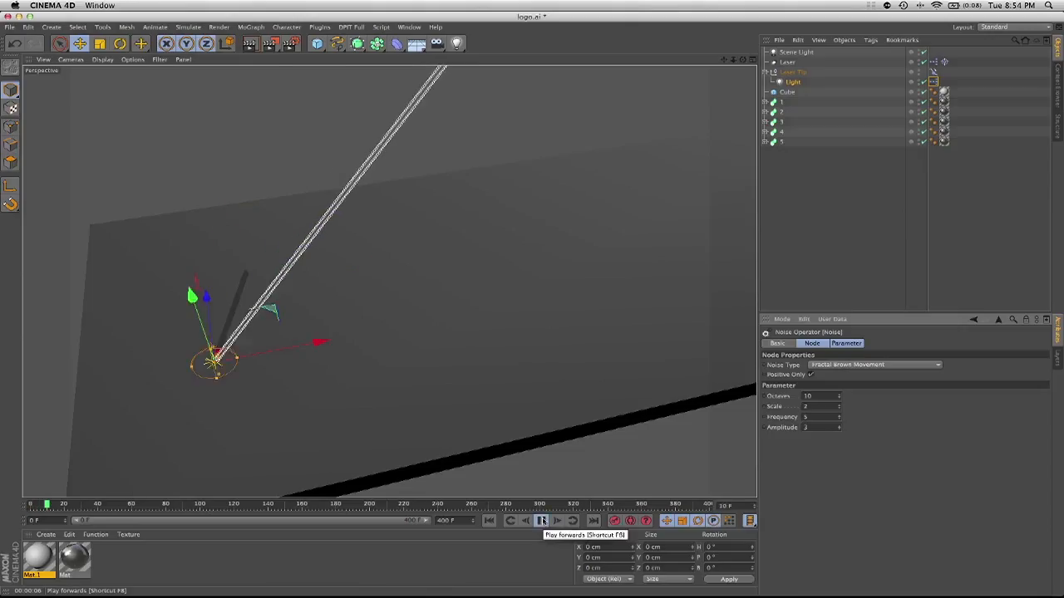
{"action": "left_click", "coordinate": [541, 521]}
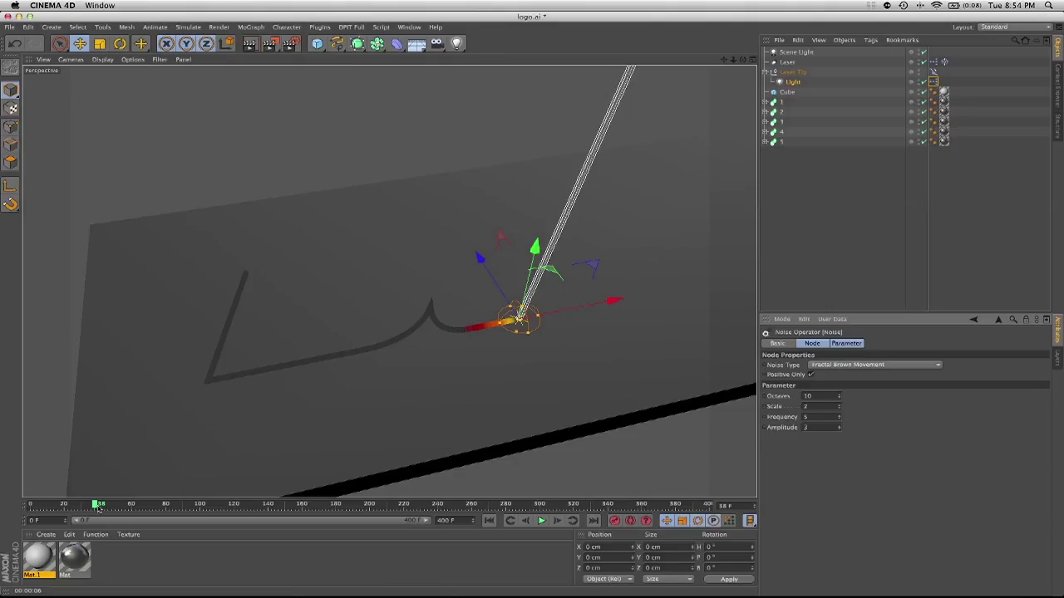
{"action": "left_click_drag", "start_coordinate": [98, 505], "coordinate": [189, 505]}
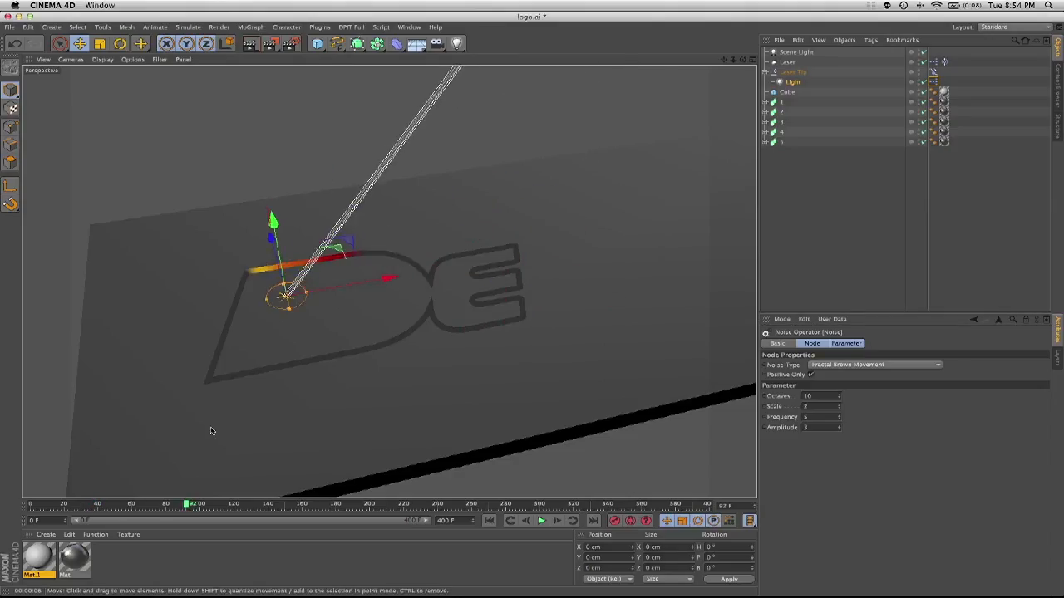
{"action": "mouse_move", "coordinate": [258, 317]}
{"action": "right_mouse_down", "text": "alt"}
{"action": "mouse_move", "coordinate": [460, 292]}
{"action": "mouse_move", "coordinate": [383, 271]}
{"action": "right_mouse_up", "text": "alt"}
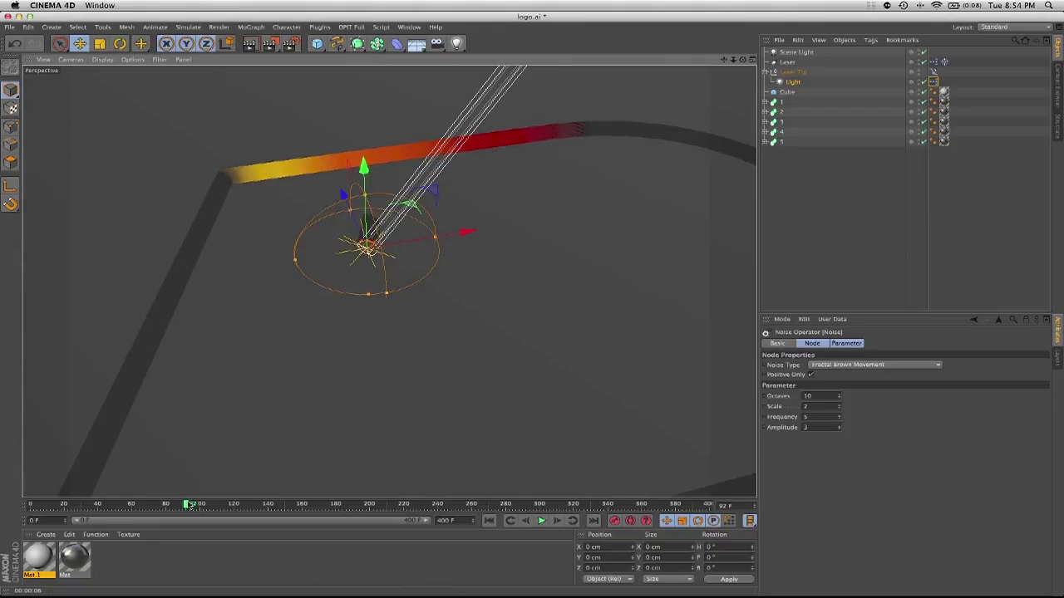
{"action": "left_click_drag", "start_coordinate": [189, 505], "coordinate": [220, 504]}
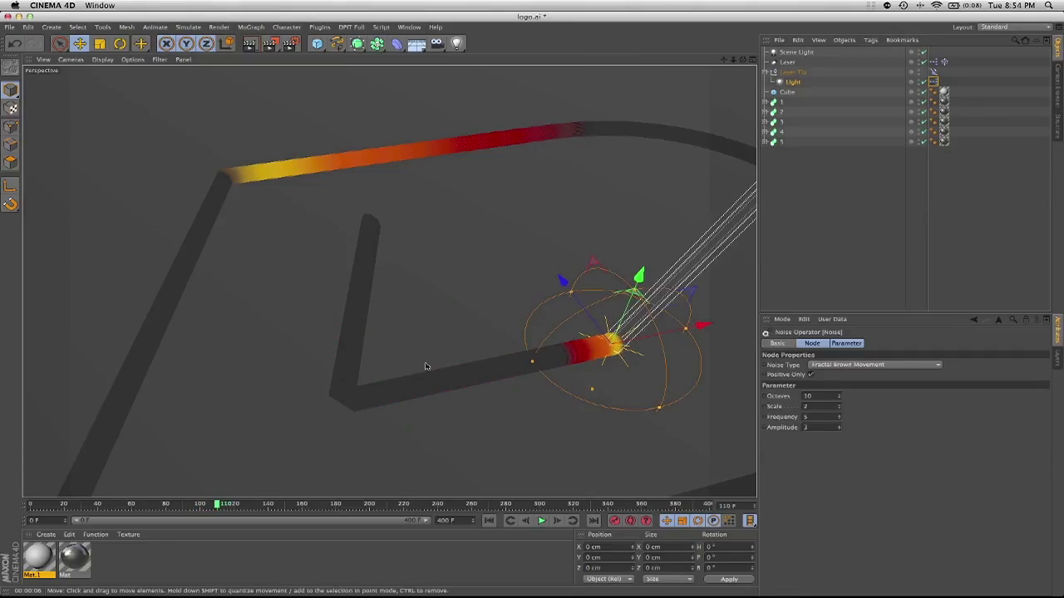
- Render a region around the laser tip inside the letter D at frame 110
{"action": "right_click_drag", "start_coordinate": [306, 407], "coordinate": [326, 372], "text": "alt"}
{"action": "left_click_drag", "start_coordinate": [326, 371], "coordinate": [281, 373], "text": "alt"}
{"action": "middle_click_drag", "start_coordinate": [281, 373], "coordinate": [259, 369], "text": "alt"}
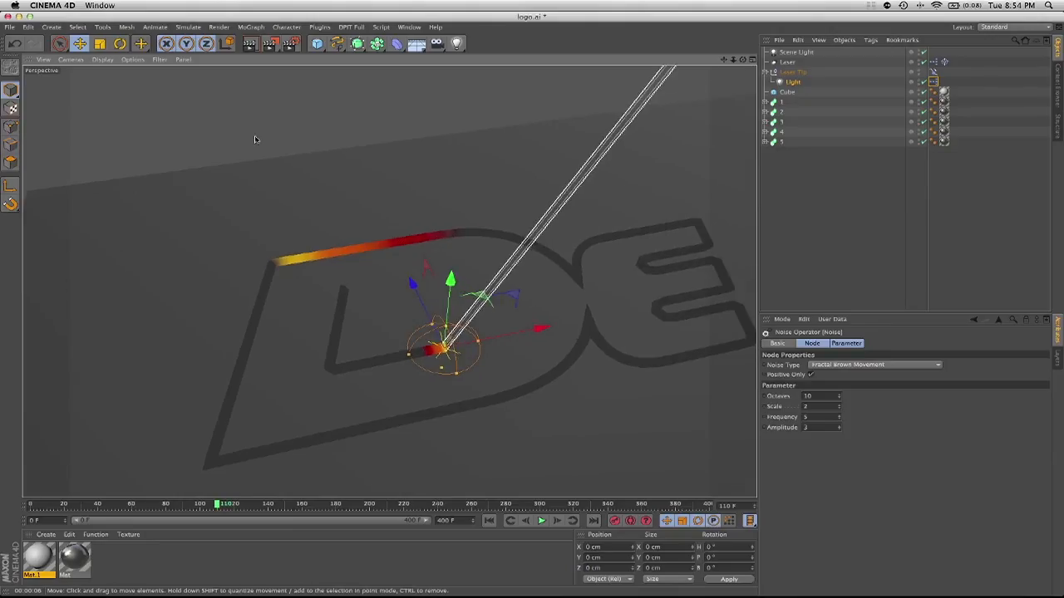
{"action": "left_click_drag", "start_coordinate": [271, 44], "coordinate": [320, 58]}
{"action": "left_click_drag", "start_coordinate": [331, 268], "coordinate": [541, 405]}
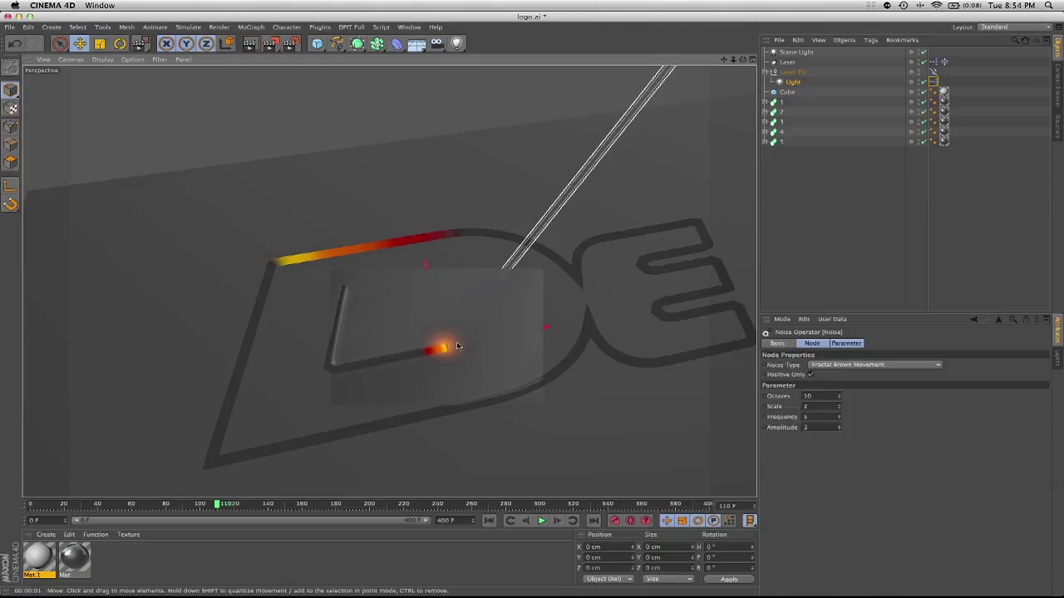
- Move to frame 115 and render a small region around the laser tip to compare the glow
{"action": "left_click_drag", "start_coordinate": [218, 504], "coordinate": [226, 504]}
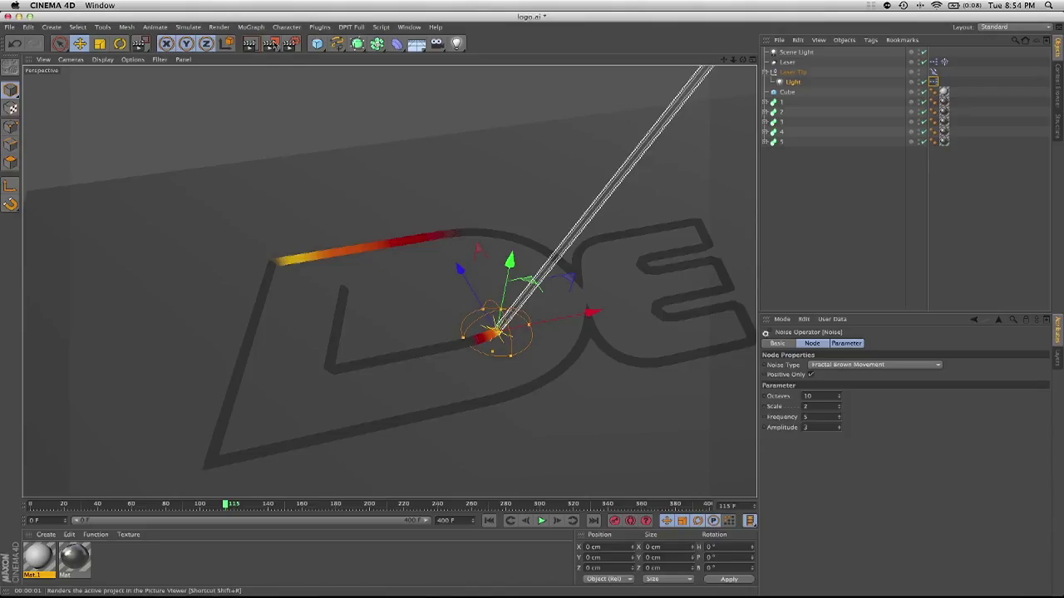
{"action": "left_click_drag", "start_coordinate": [272, 44], "coordinate": [307, 63]}
{"action": "left_click_drag", "start_coordinate": [436, 293], "coordinate": [557, 370]}
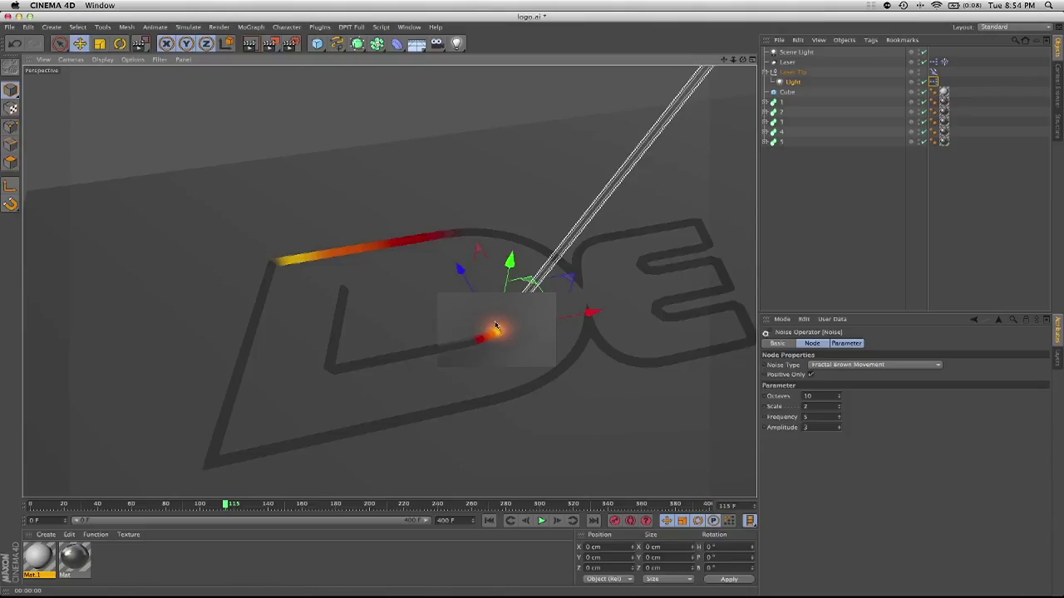
- Play the logo tracing from frame 115 with the slab in view and return to the start of the animation
{"action": "mouse_move", "coordinate": [413, 364]}
{"action": "left_mouse_down", "text": "alt"}
{"action": "mouse_move", "coordinate": [401, 371]}
{"action": "mouse_move", "coordinate": [422, 374]}
{"action": "left_mouse_up", "text": "alt"}
{"action": "right_click_drag", "start_coordinate": [474, 371], "coordinate": [302, 371], "text": "alt"}
{"action": "middle_click_drag", "start_coordinate": [437, 345], "coordinate": [290, 321], "text": "alt"}
{"action": "middle_click_drag", "start_coordinate": [404, 337], "coordinate": [362, 342], "text": "alt"}
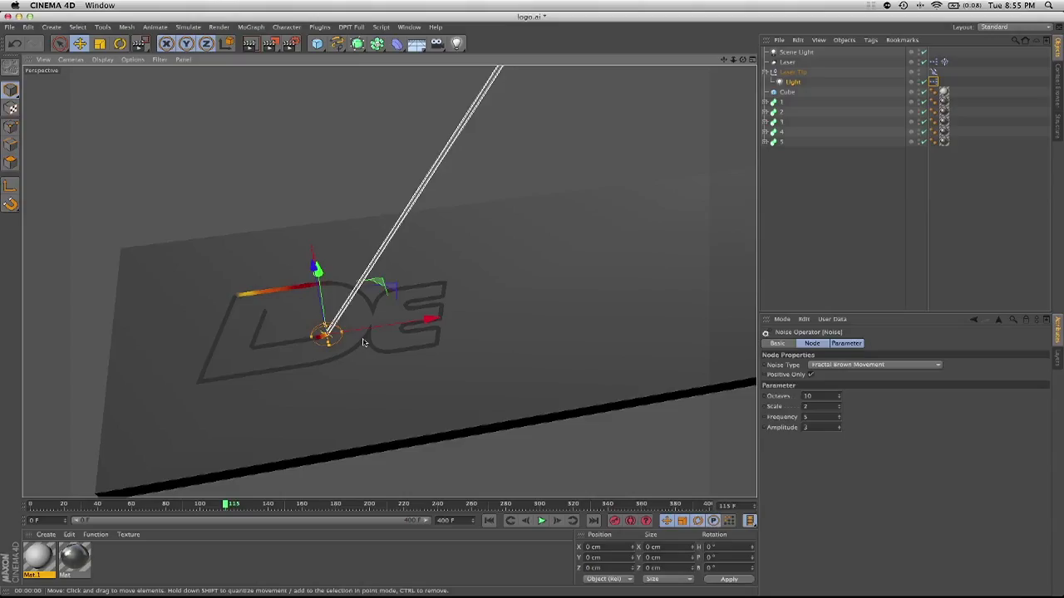
{"action": "middle_click_drag", "start_coordinate": [473, 289], "coordinate": [437, 286], "text": "alt"}
{"action": "left_click_drag", "start_coordinate": [488, 293], "coordinate": [388, 358], "text": "alt"}
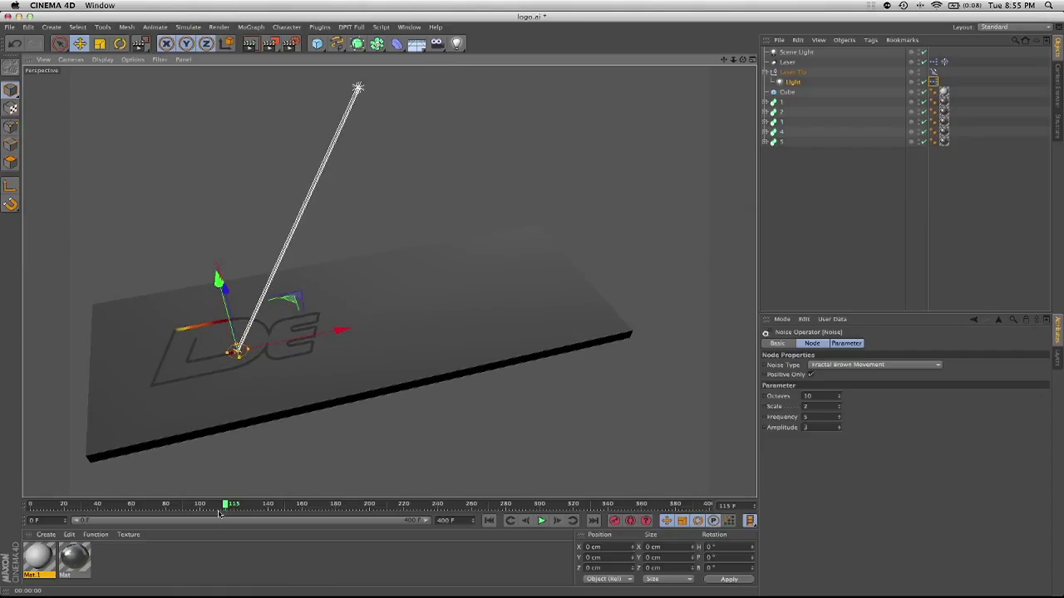
{"action": "left_click_drag", "start_coordinate": [282, 385], "coordinate": [430, 297], "text": "alt"}
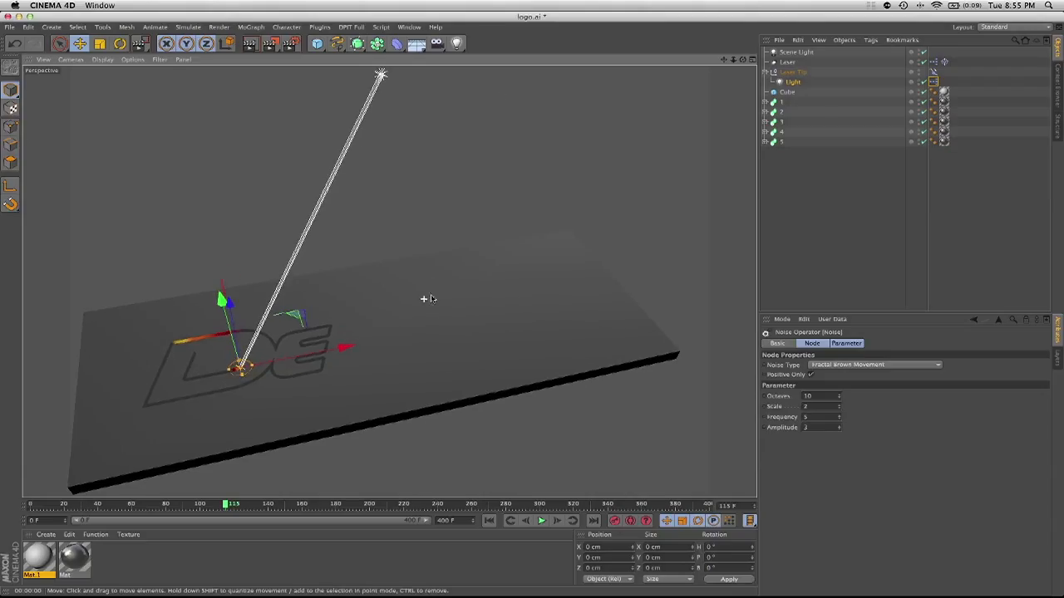
{"action": "right_click_drag", "start_coordinate": [389, 126], "coordinate": [455, 129], "text": "alt"}
{"action": "middle_click_drag", "start_coordinate": [432, 208], "coordinate": [474, 111], "text": "alt"}
{"action": "middle_click_drag", "start_coordinate": [477, 172], "coordinate": [499, 157], "text": "alt"}
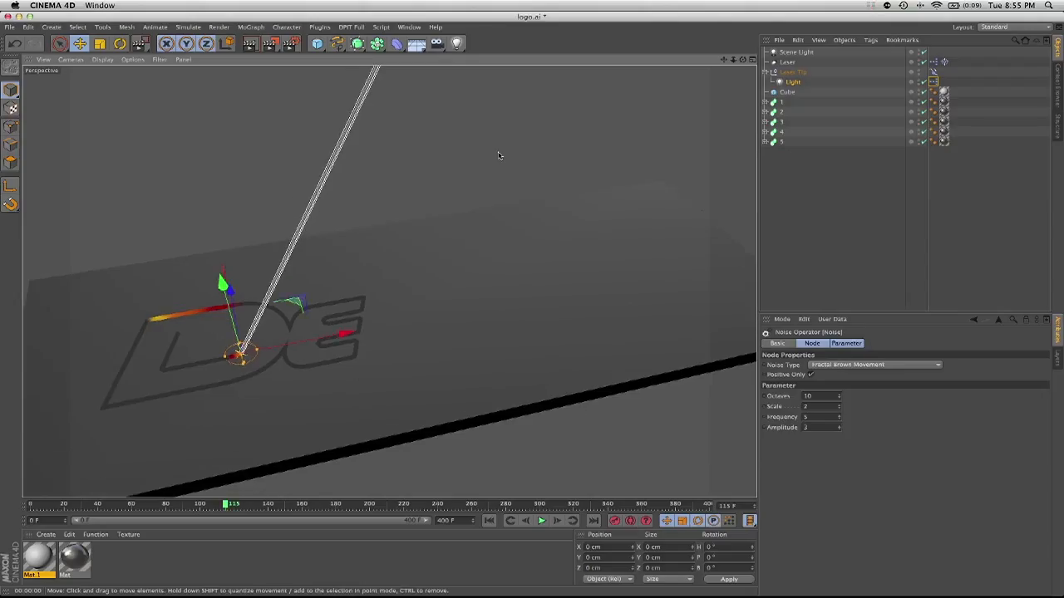
{"action": "right_click_drag", "start_coordinate": [499, 157], "coordinate": [463, 197], "text": "alt"}
{"action": "middle_click_drag", "start_coordinate": [462, 197], "coordinate": [458, 186], "text": "alt"}
{"action": "left_click_drag", "start_coordinate": [458, 186], "coordinate": [463, 246], "text": "alt"}
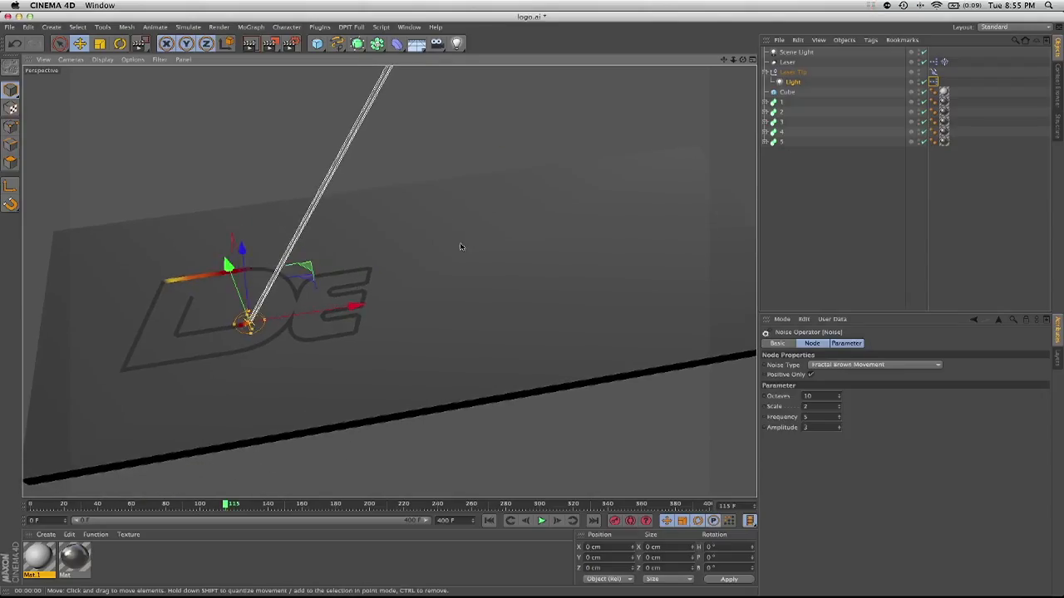
{"action": "left_click", "coordinate": [542, 521]}
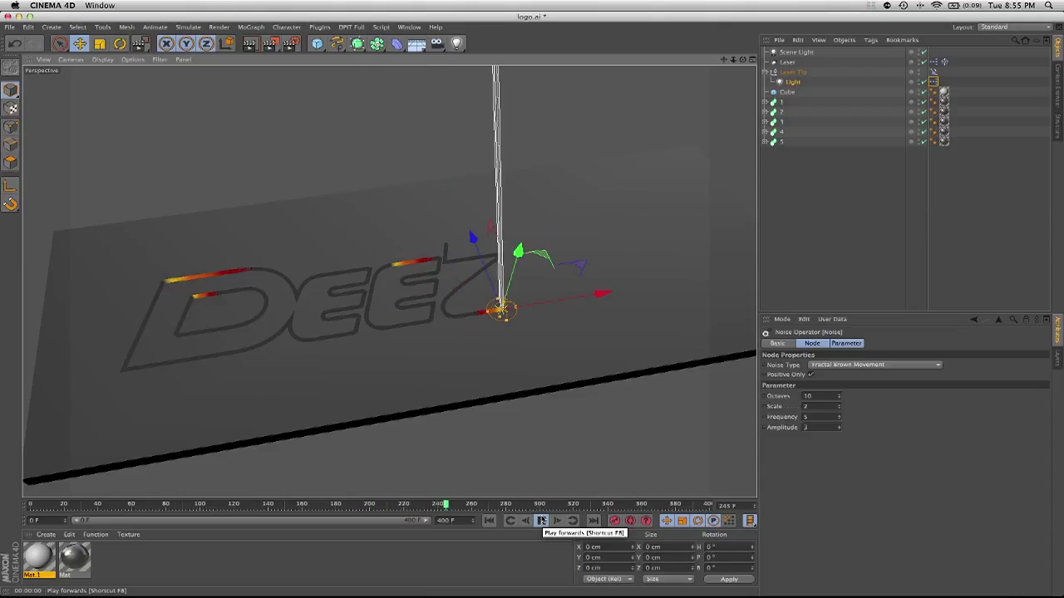
{"action": "left_click", "coordinate": [489, 521]}
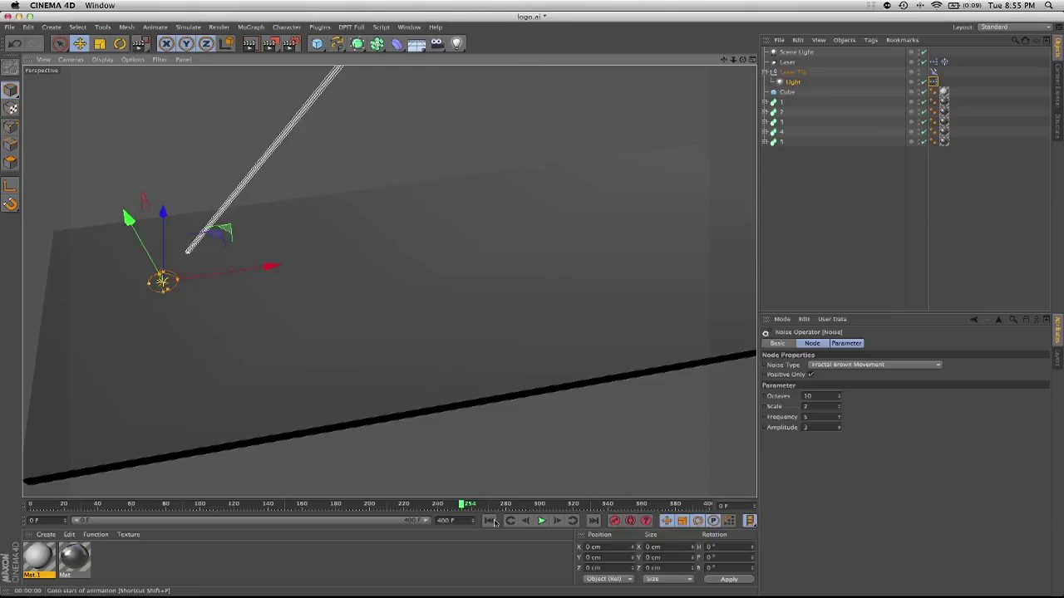
{"action": "middle_click_drag", "start_coordinate": [447, 387], "coordinate": [442, 386], "text": "alt"}
{"action": "right_click_drag", "start_coordinate": [463, 380], "coordinate": [421, 386], "text": "alt"}
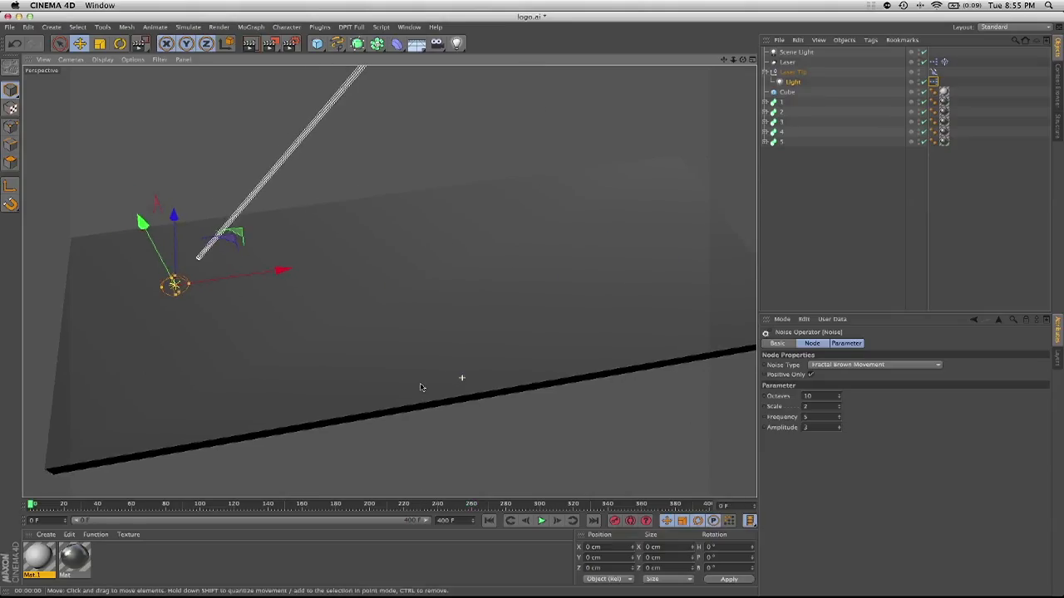
{"action": "mouse_move", "coordinate": [329, 385]}
{"action": "left_mouse_down", "text": "alt"}
{"action": "mouse_move", "coordinate": [318, 377]}
{"action": "mouse_move", "coordinate": [330, 385]}
{"action": "left_mouse_up", "text": "alt"}
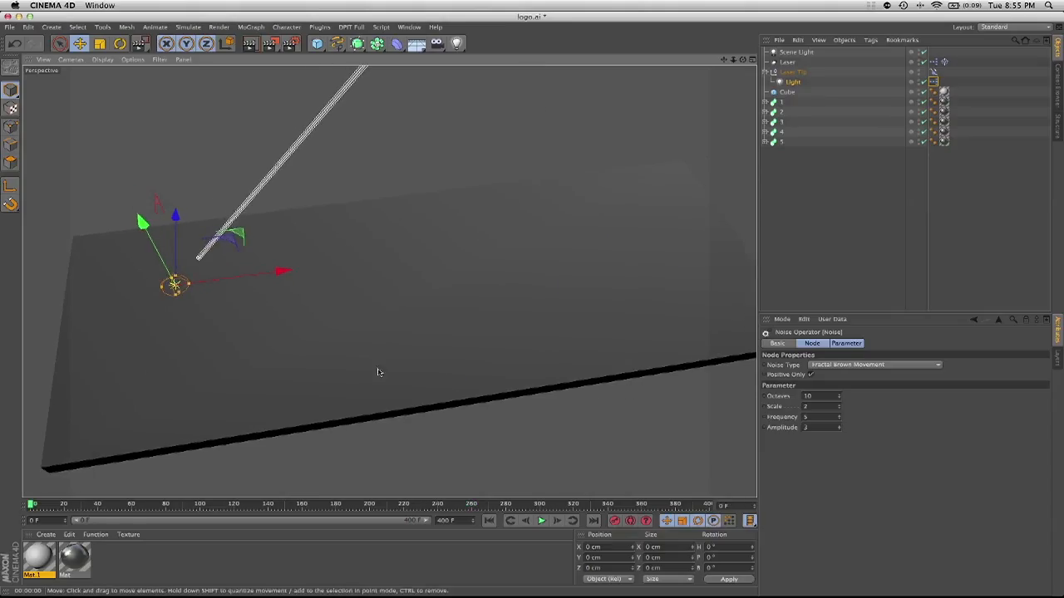
{"action": "middle_click_drag", "start_coordinate": [373, 371], "coordinate": [310, 378], "text": "alt"}
{"action": "mouse_move", "coordinate": [288, 297]}
{"action": "left_mouse_down", "text": "alt"}
{"action": "mouse_move", "coordinate": [266, 292]}
{"action": "mouse_move", "coordinate": [298, 274]}
{"action": "left_mouse_up", "text": "alt"}
{"action": "middle_click_drag", "start_coordinate": [297, 275], "coordinate": [307, 270], "text": "alt"}
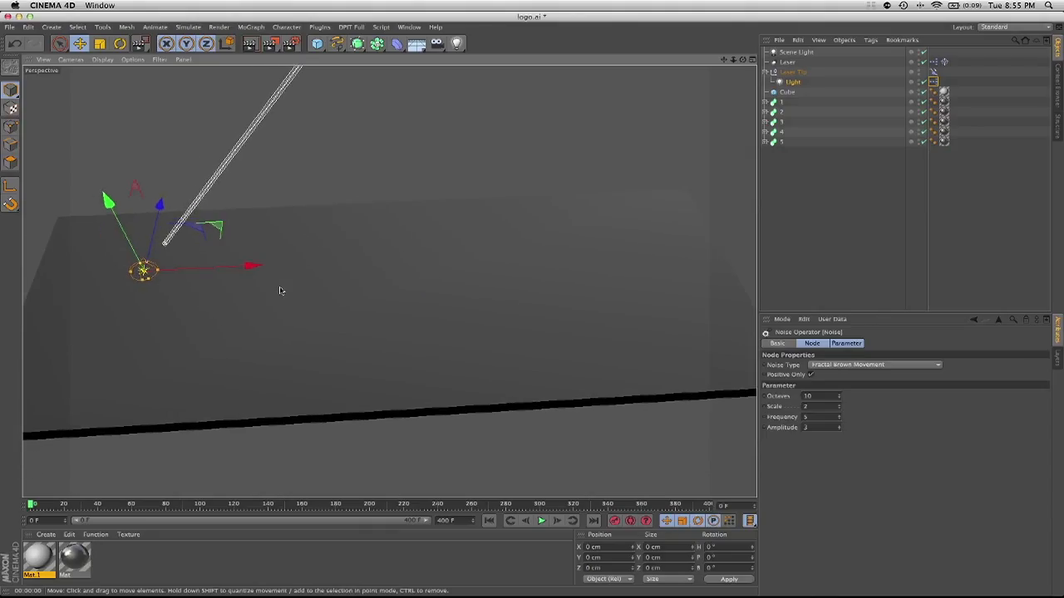
{"action": "mouse_move", "coordinate": [281, 290]}
{"action": "left_mouse_down", "text": "alt"}
{"action": "mouse_move", "coordinate": [280, 306]}
{"action": "mouse_move", "coordinate": [343, 133]}
{"action": "left_mouse_up", "text": "alt"}
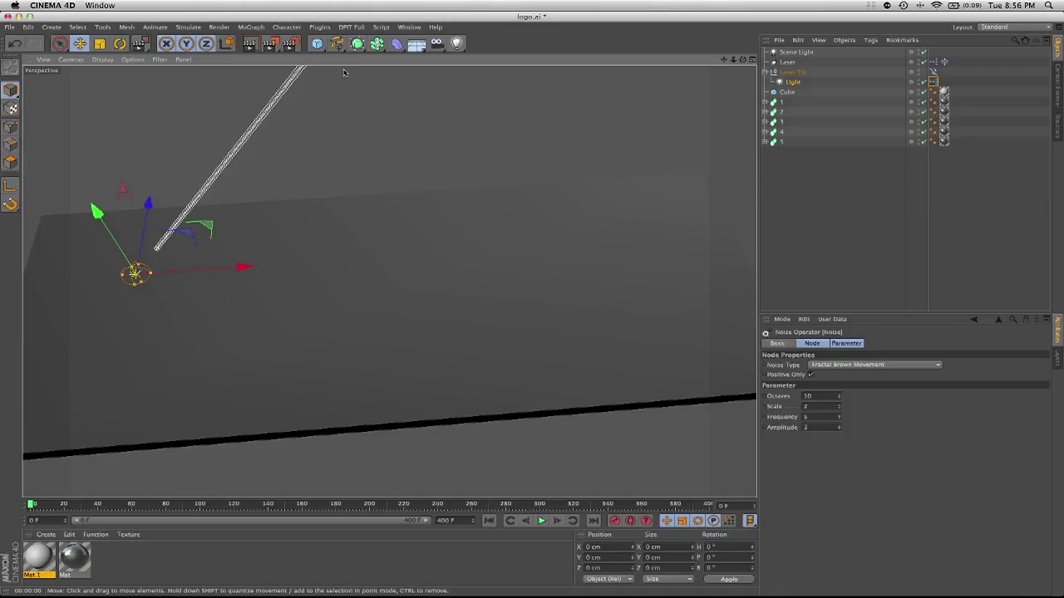
- Minimize the project window and switch to Finder to open the Applications folder on Macintosh HD
{"action": "left_click", "coordinate": [18, 17]}
{"action": "left_click_drag", "start_coordinate": [514, 153], "coordinate": [658, 177]}
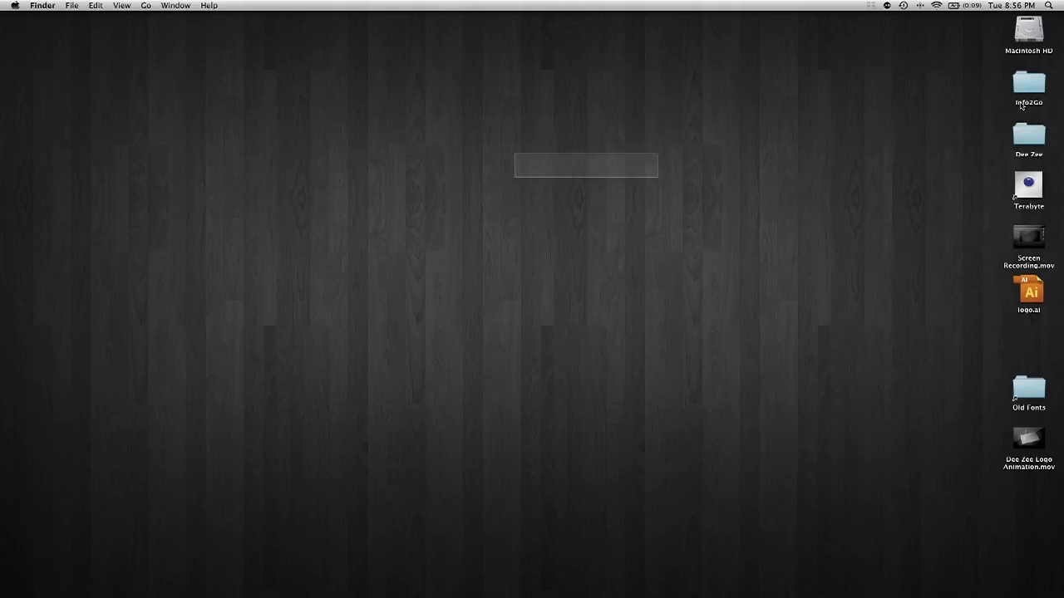
{"action": "double_click", "coordinate": [1028, 31]}
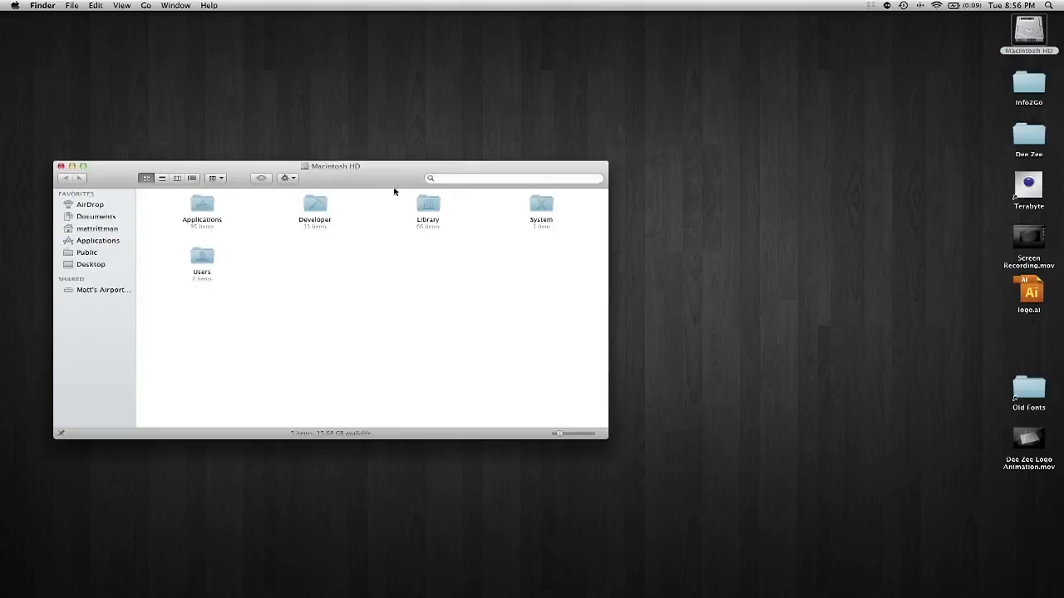
{"action": "left_click_drag", "start_coordinate": [393, 190], "coordinate": [507, 166]}
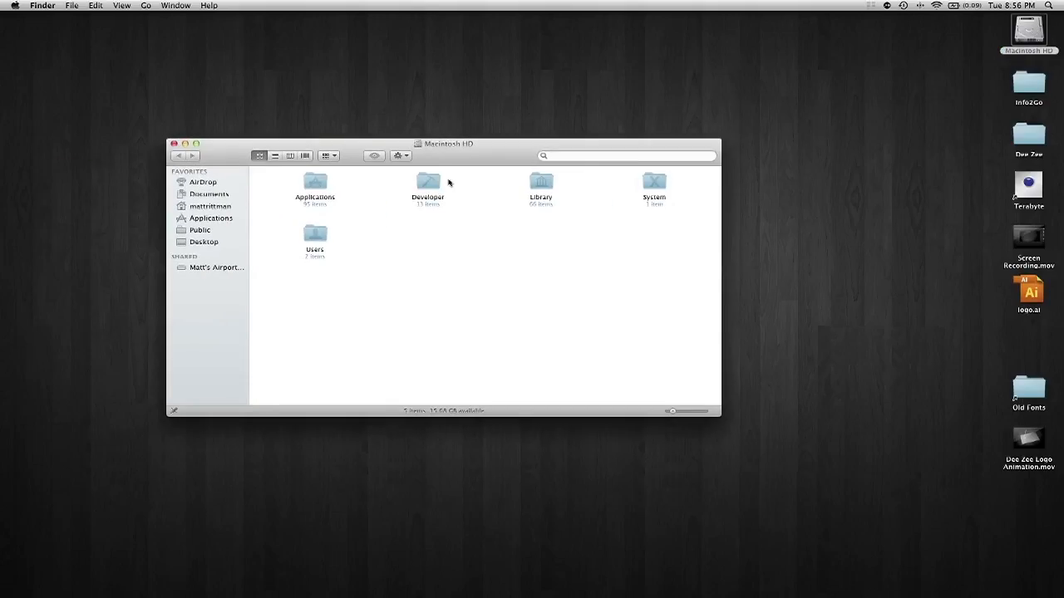
{"action": "double_click", "coordinate": [320, 183]}
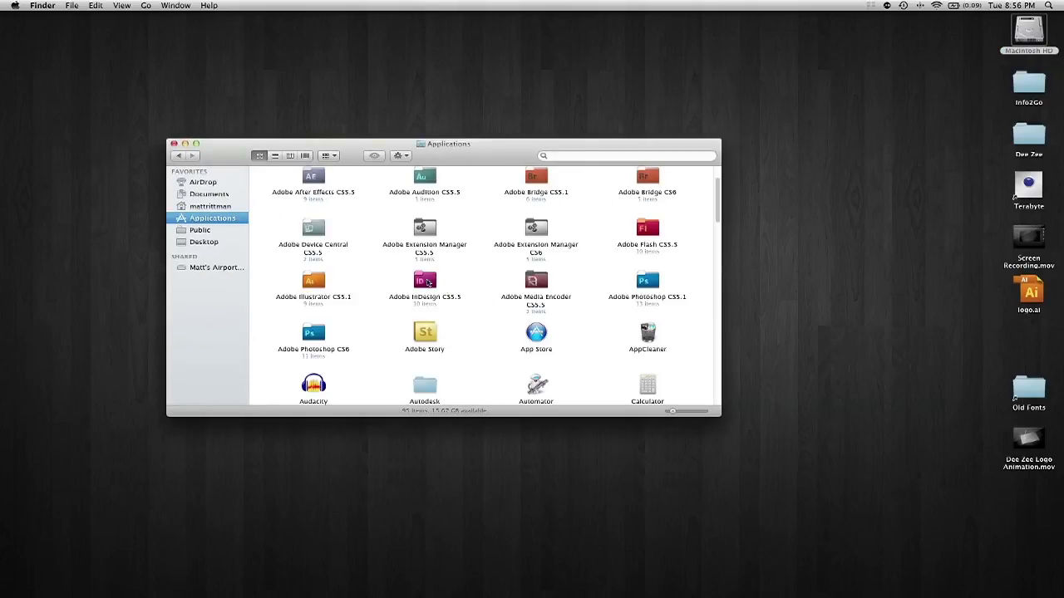
- Locate the MAXON folder in Applications and open its CINEMA 4D R13 folder, and the Exchange Plugins folder inside it
{"action": "key", "text": "m"}
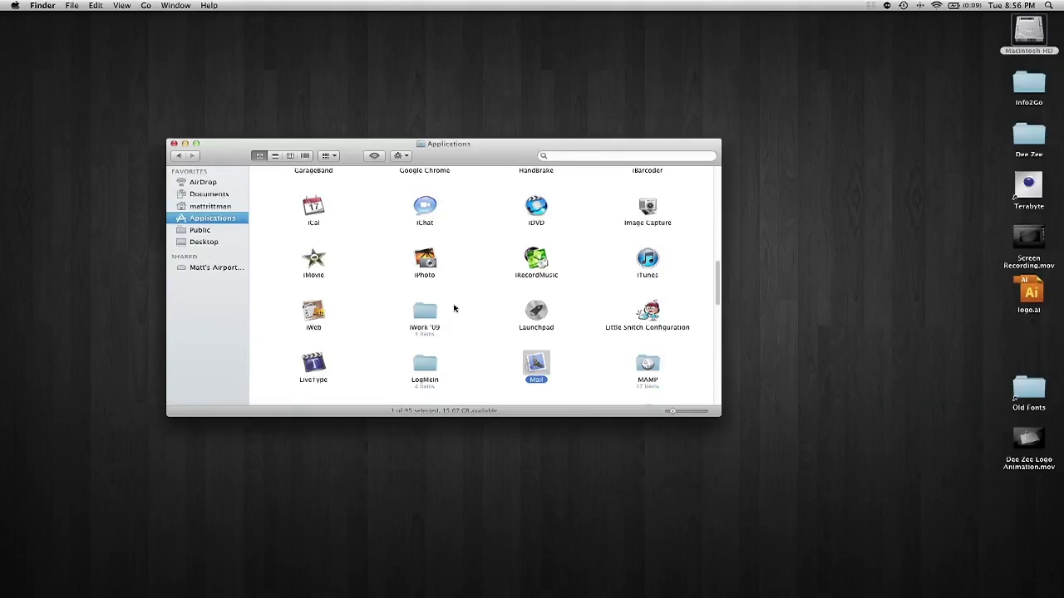
{"action": "scroll", "coordinate": [459, 311], "scroll_direction": "down", "scroll_amount": 1}
{"action": "scroll", "coordinate": [458, 311], "scroll_direction": "down", "scroll_amount": 5}
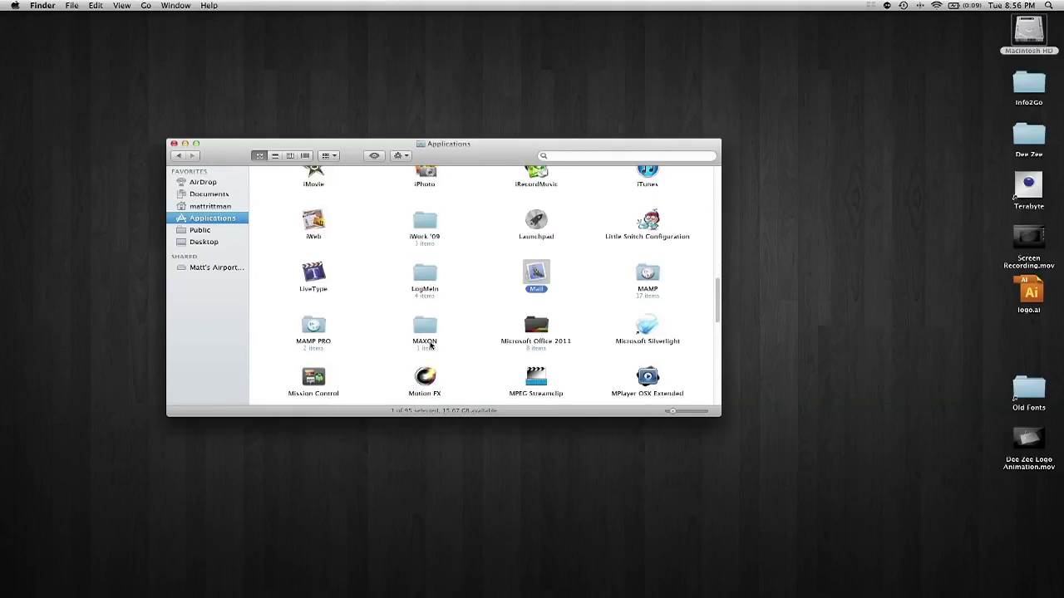
{"action": "double_click", "coordinate": [425, 327]}
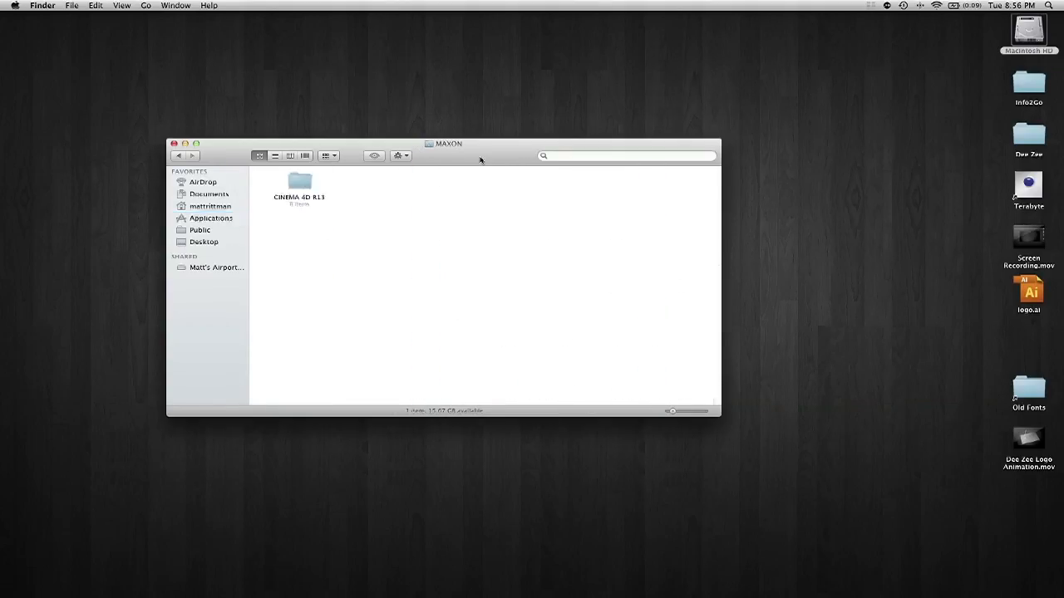
{"action": "double_click", "coordinate": [308, 169]}
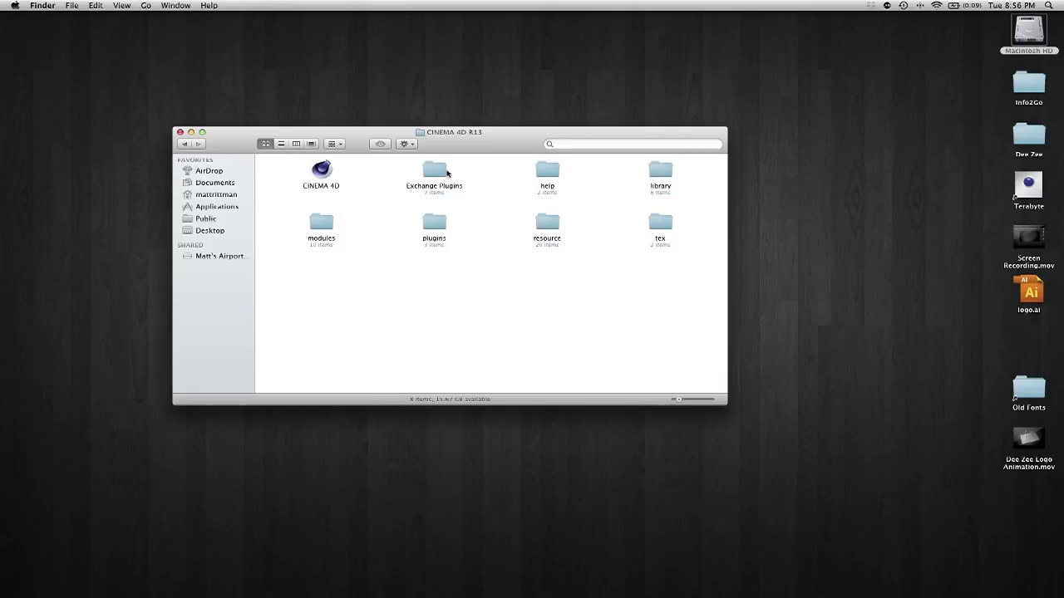
{"action": "double_click", "coordinate": [444, 177]}
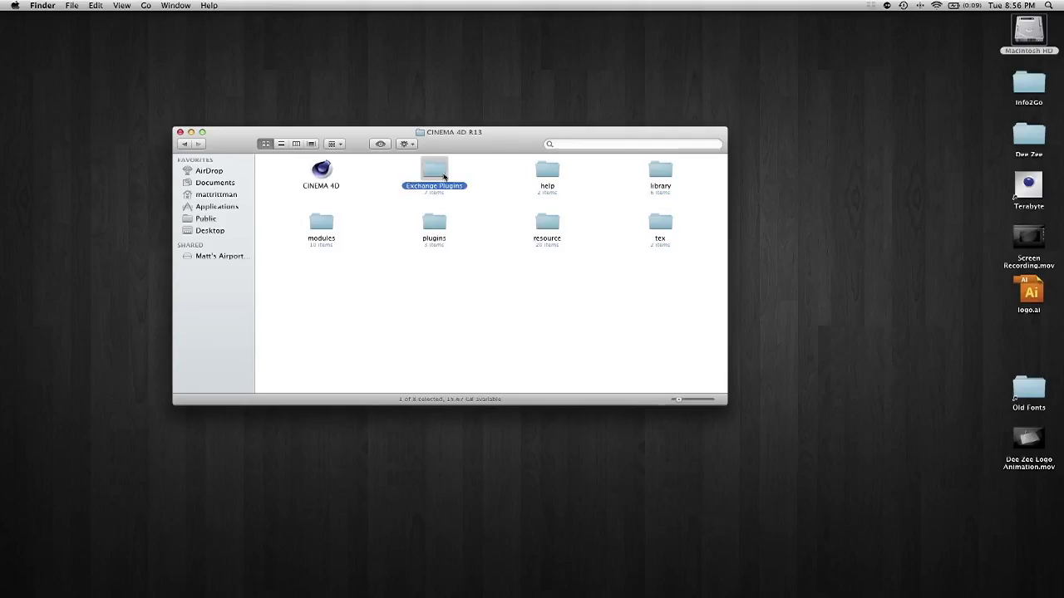
- Open the aftereffects folder inside Exchange Plugins and go through Exporter and OSX to the CS5-CS5.5 folder
{"action": "double_click", "coordinate": [444, 176]}
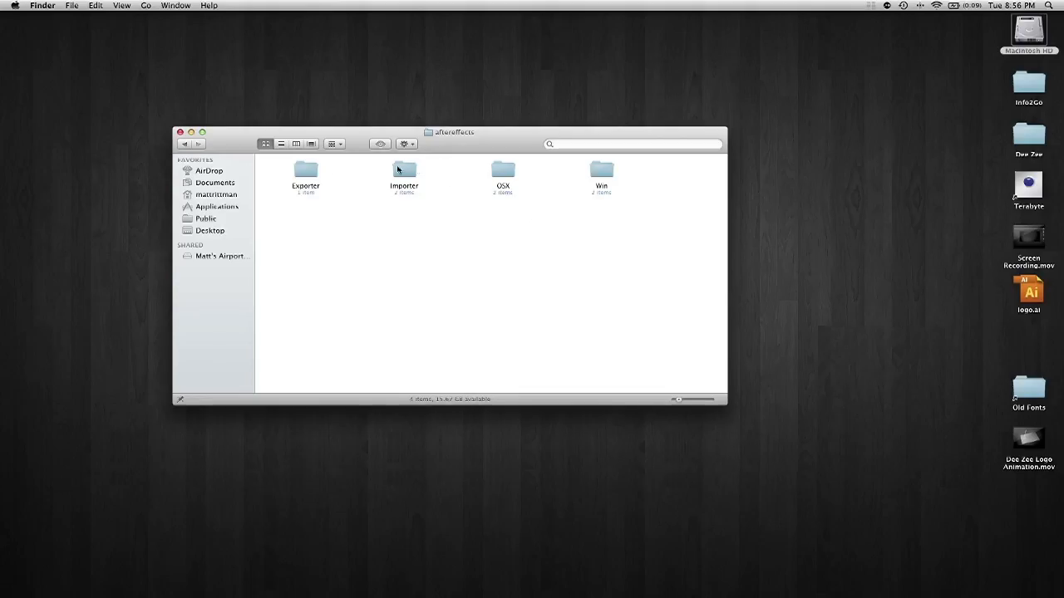
{"action": "left_click", "coordinate": [307, 173]}
{"action": "double_click", "coordinate": [308, 173]}
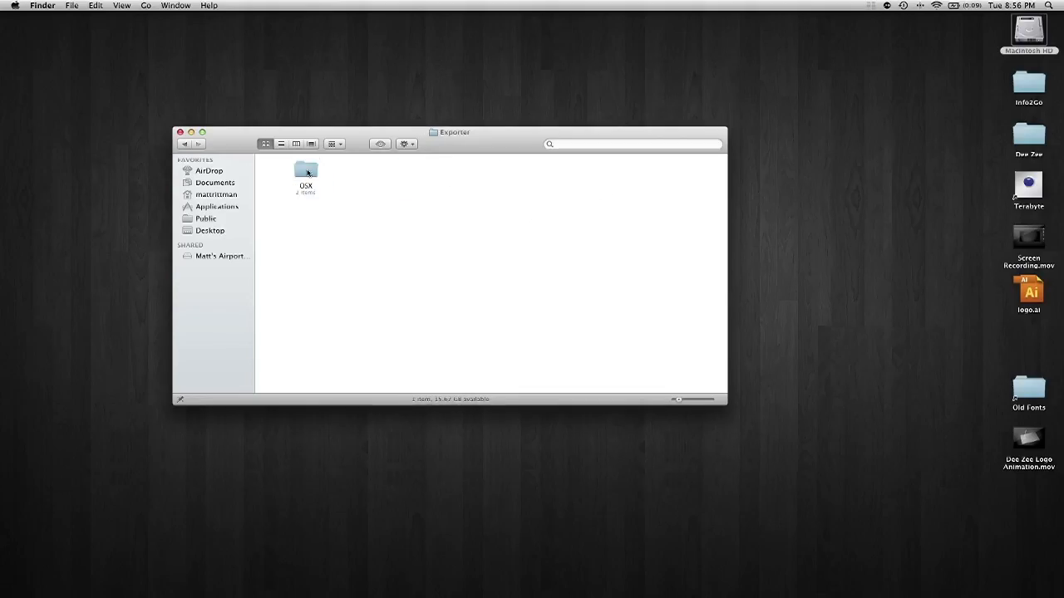
{"action": "left_click", "coordinate": [308, 173]}
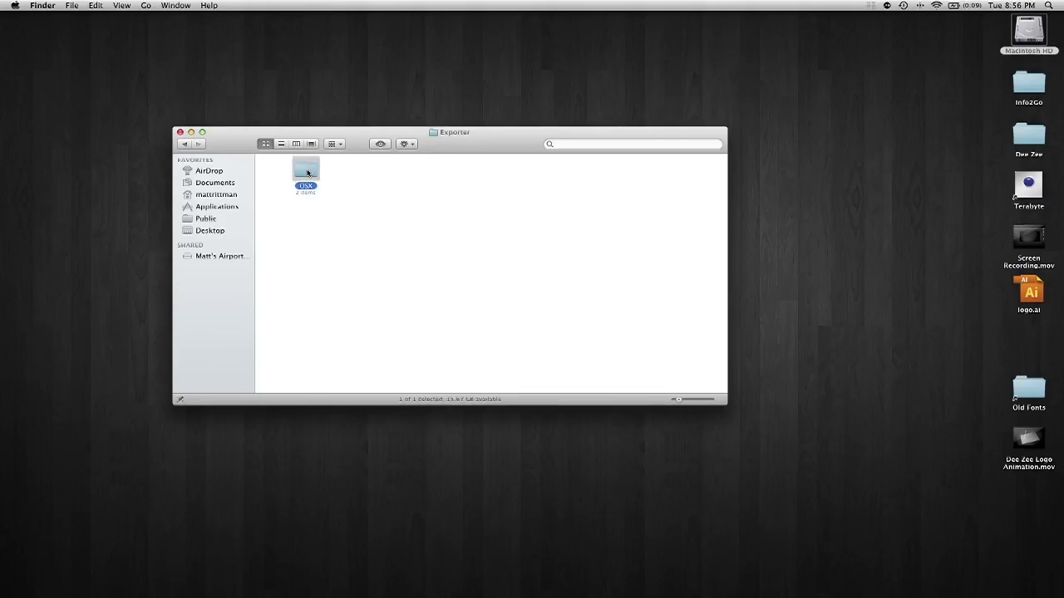
{"action": "double_click", "coordinate": [307, 173]}
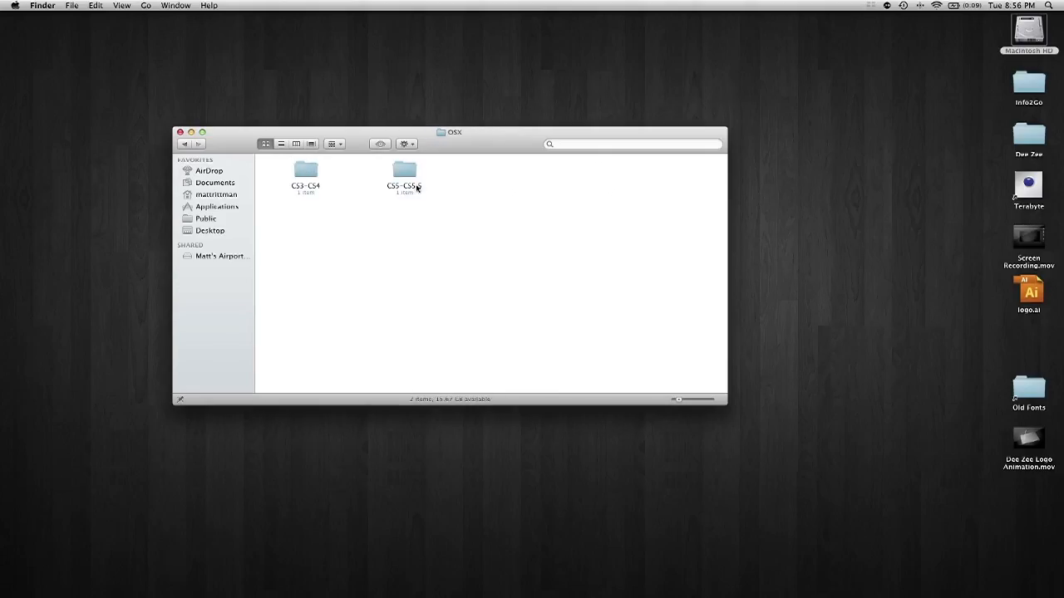
{"action": "double_click", "coordinate": [413, 176]}
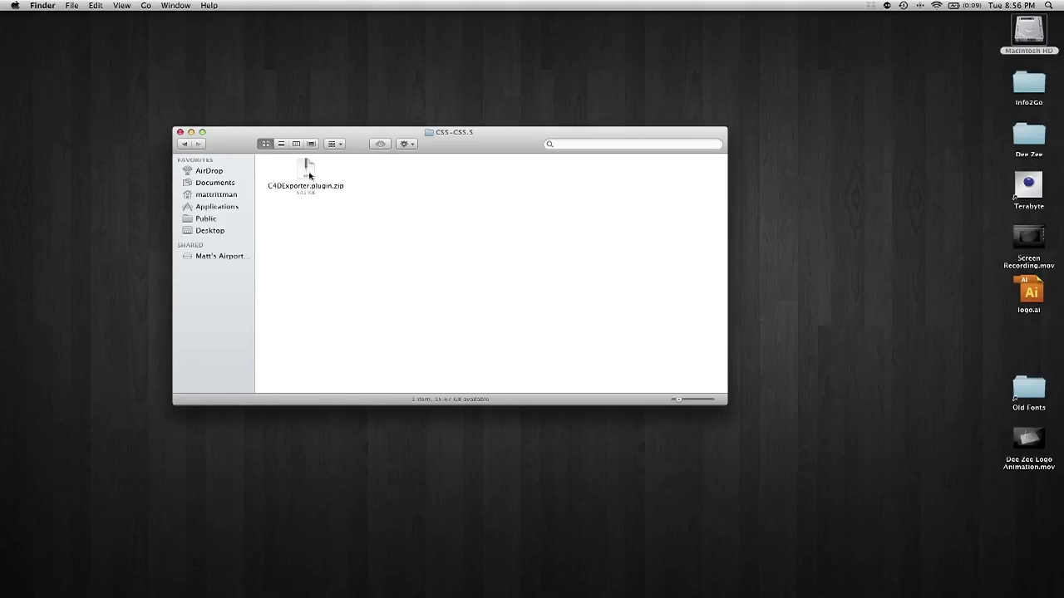
- Extract C4DExporter.plugin.zip and move the extracted C4DExporter.plugin to the Trash
{"action": "double_click", "coordinate": [310, 169]}
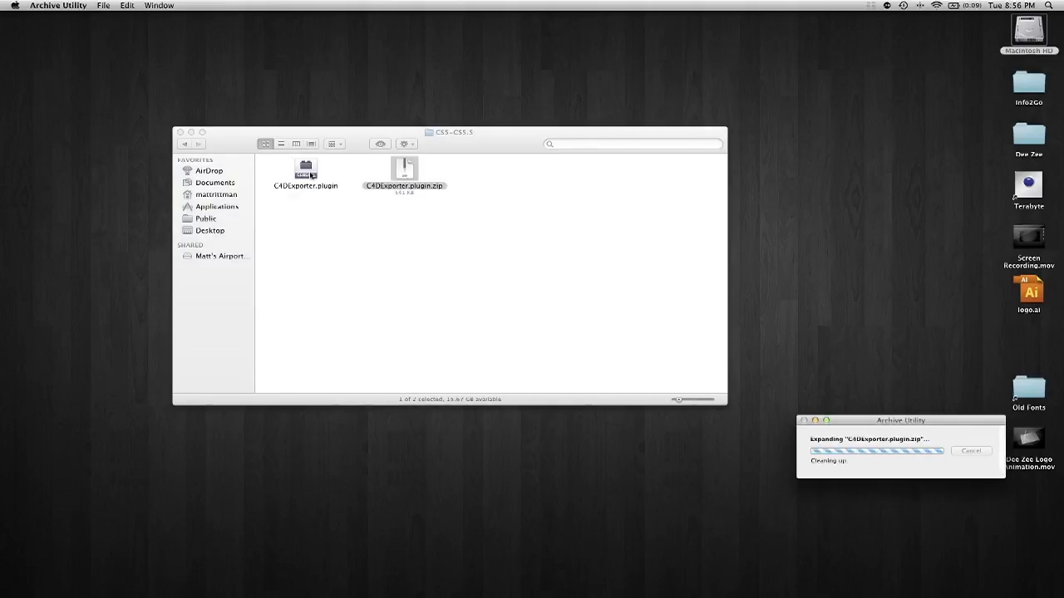
{"action": "left_click_drag", "start_coordinate": [305, 171], "coordinate": [324, 179]}
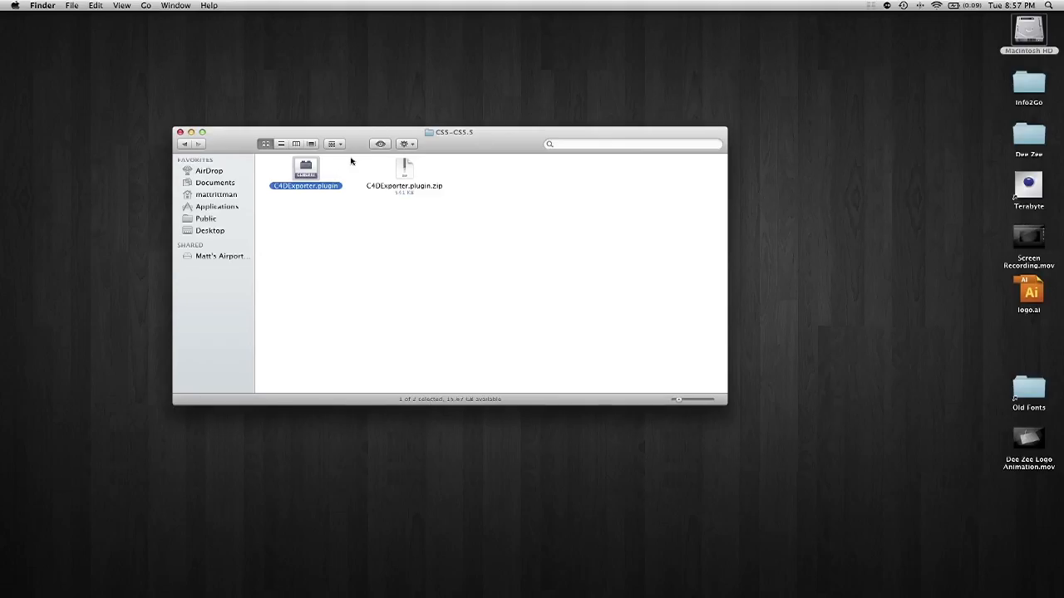
{"action": "key", "text": "super+BackSpace"}
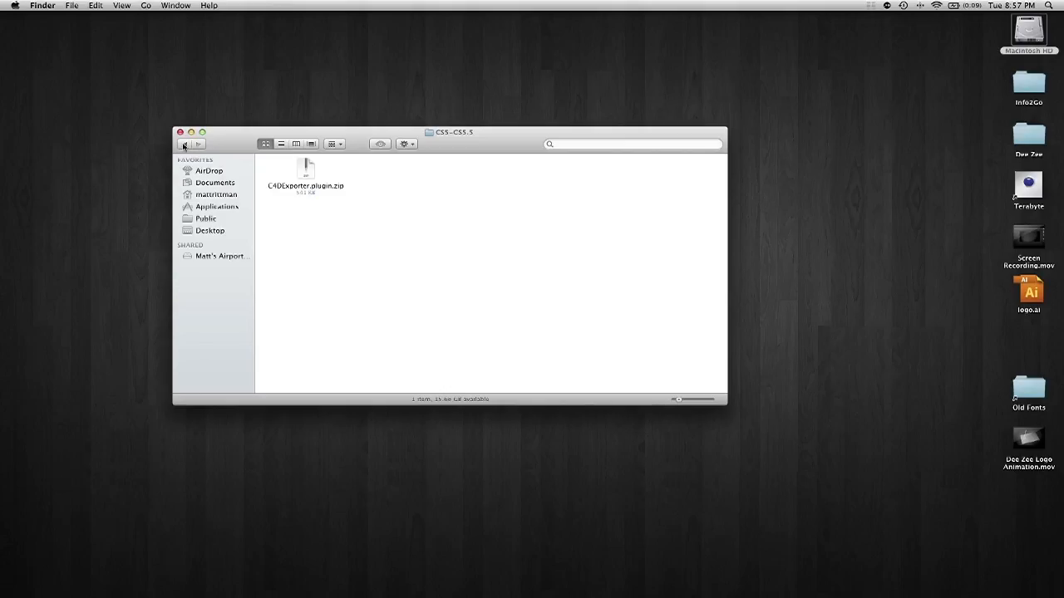
- Go back up to the aftereffects folder and open its Importer folder
{"action": "left_click", "coordinate": [184, 145]}
{"action": "left_click", "coordinate": [184, 146]}
{"action": "left_click", "coordinate": [183, 145]}
{"action": "left_click", "coordinate": [184, 146]}
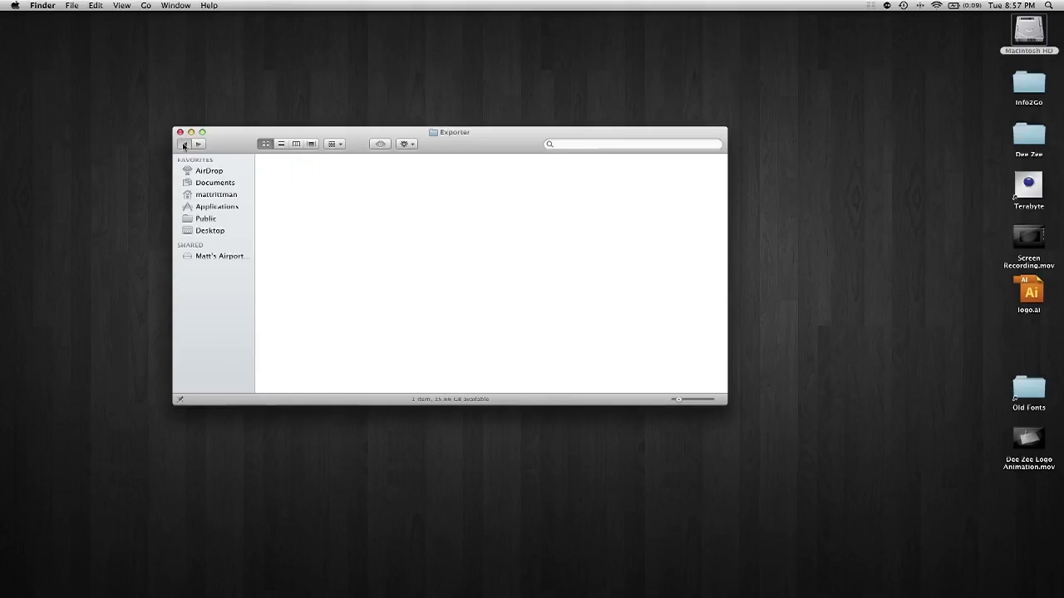
{"action": "left_click", "coordinate": [183, 146]}
{"action": "double_click", "coordinate": [406, 172]}
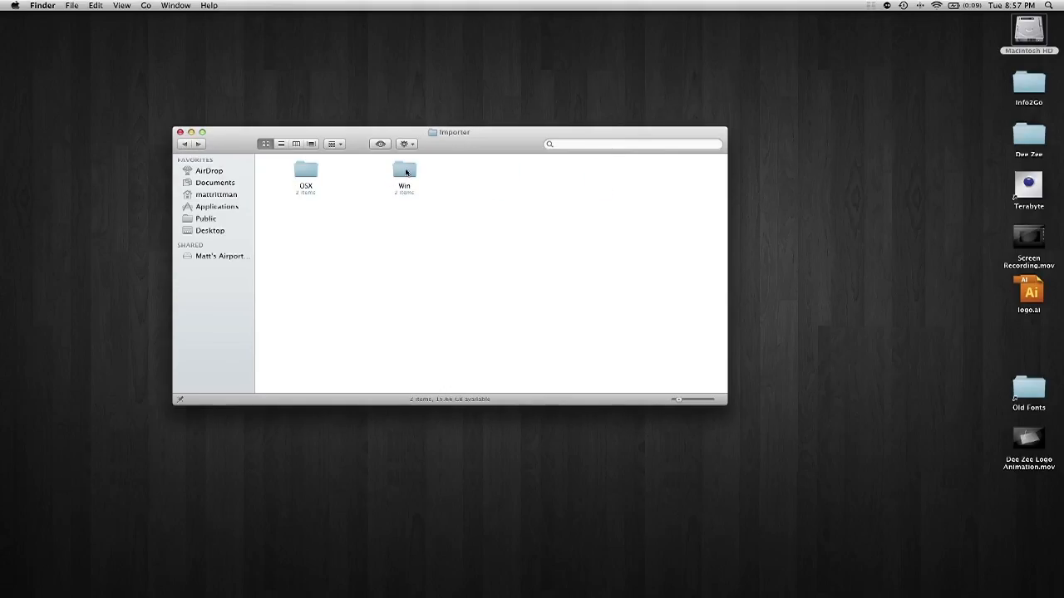
- Extract Cinema4DAE.zip in the OSX importer's CS5-CS5.5 folder and move the extracted Cinema4DAE.plugin to the Trash
{"action": "double_click", "coordinate": [305, 173]}
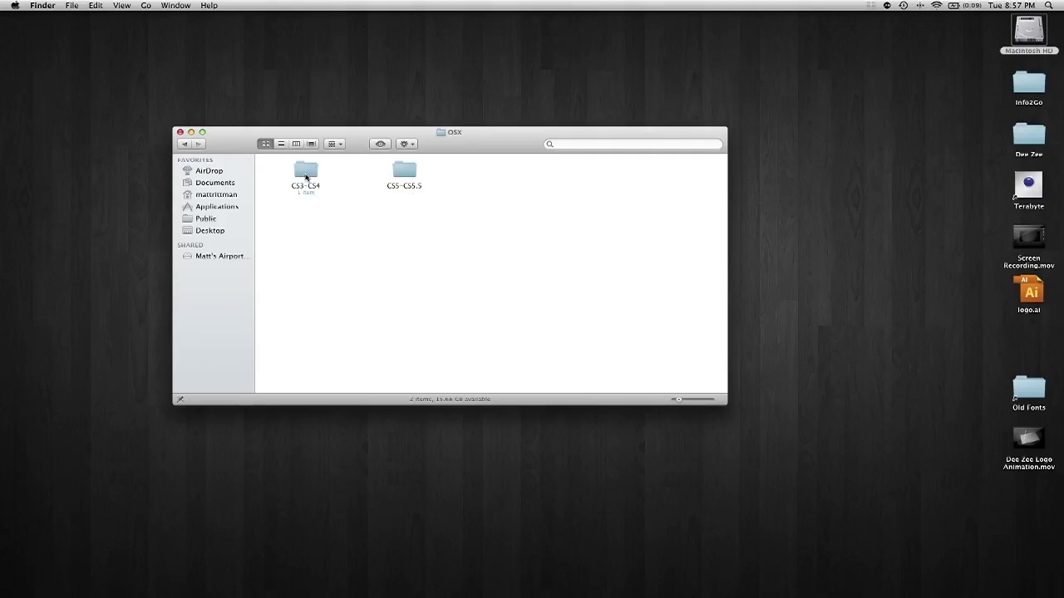
{"action": "double_click", "coordinate": [410, 174]}
{"action": "left_click", "coordinate": [306, 173]}
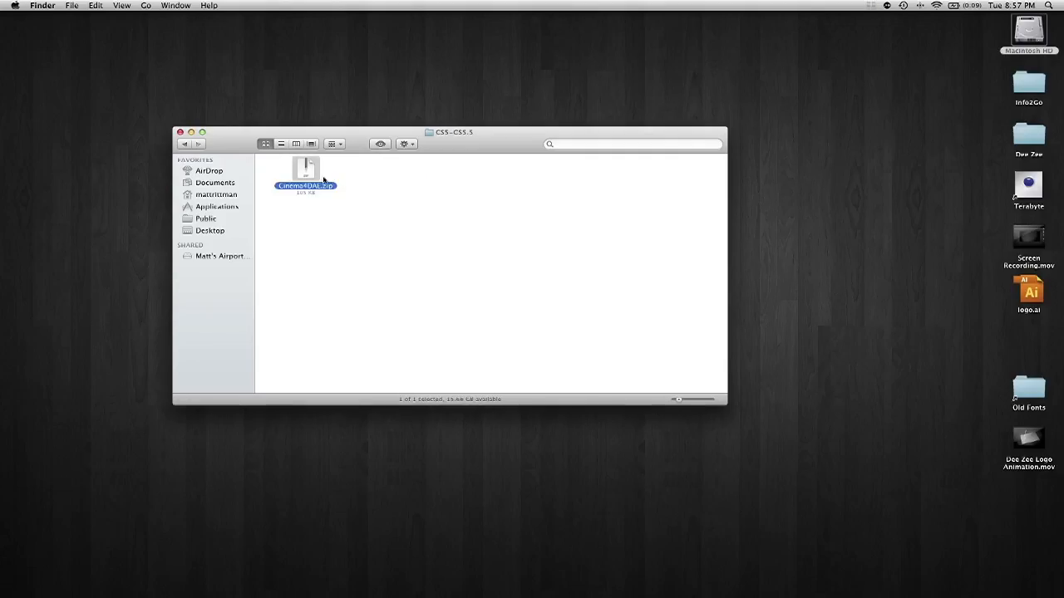
{"action": "double_click", "coordinate": [309, 175]}
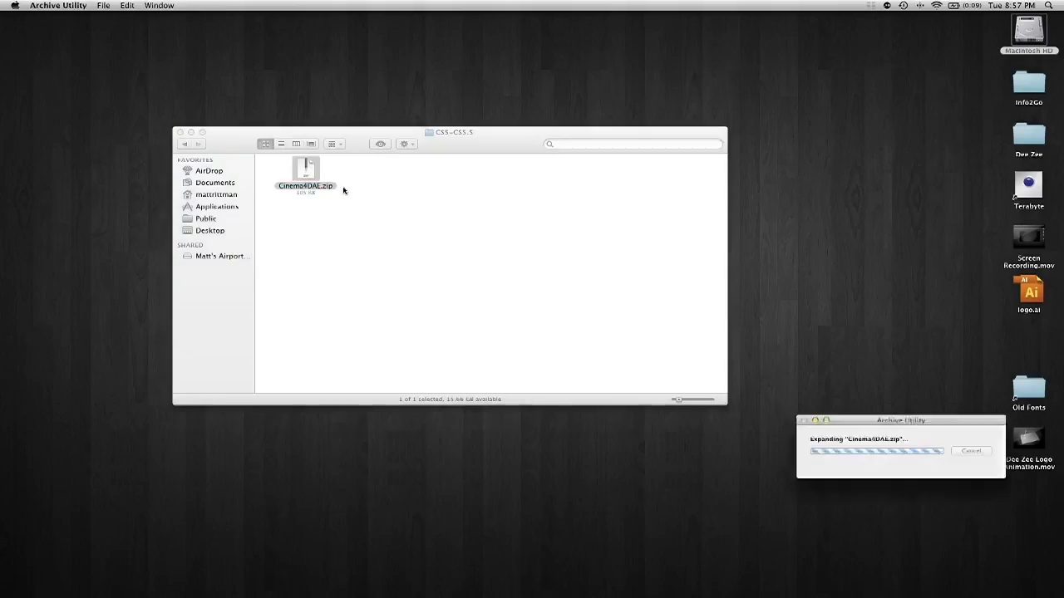
{"action": "left_click", "coordinate": [353, 204]}
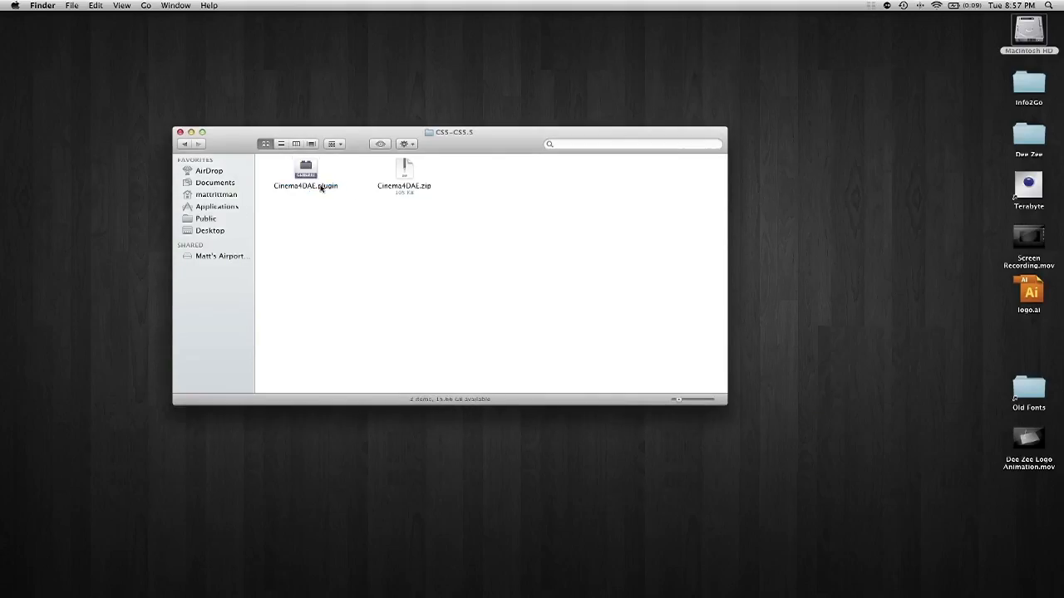
{"action": "left_click", "coordinate": [305, 168]}
{"action": "key", "text": "super+BackSpace"}
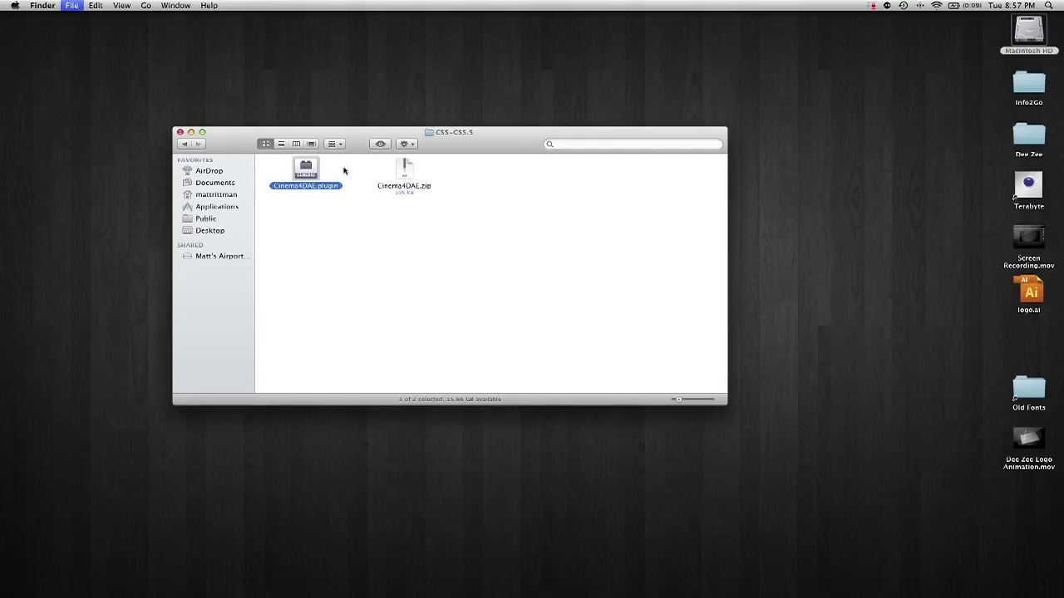
- Go back to Applications and open the Plug-ins folder inside Adobe After Effects CS5.5
{"action": "left_click", "coordinate": [188, 145]}
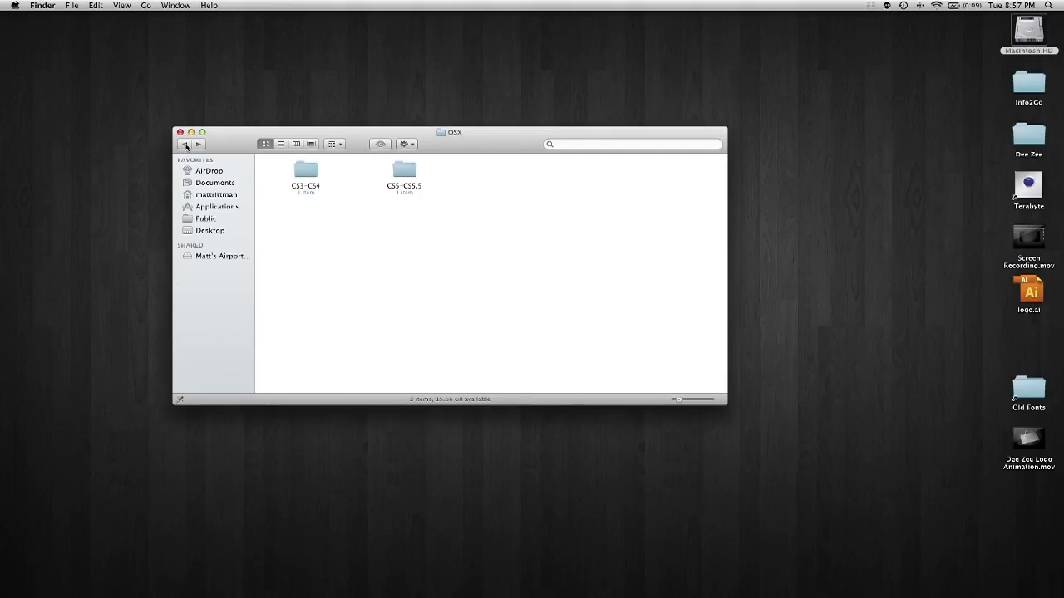
{"action": "left_click", "coordinate": [186, 145]}
{"action": "left_click", "coordinate": [186, 146]}
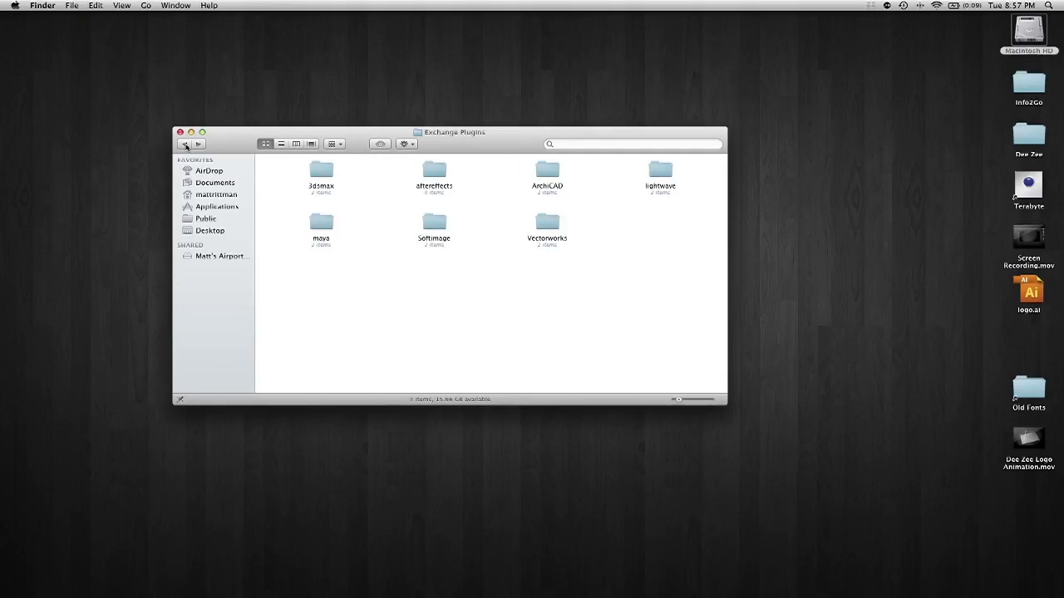
{"action": "left_click", "coordinate": [186, 145]}
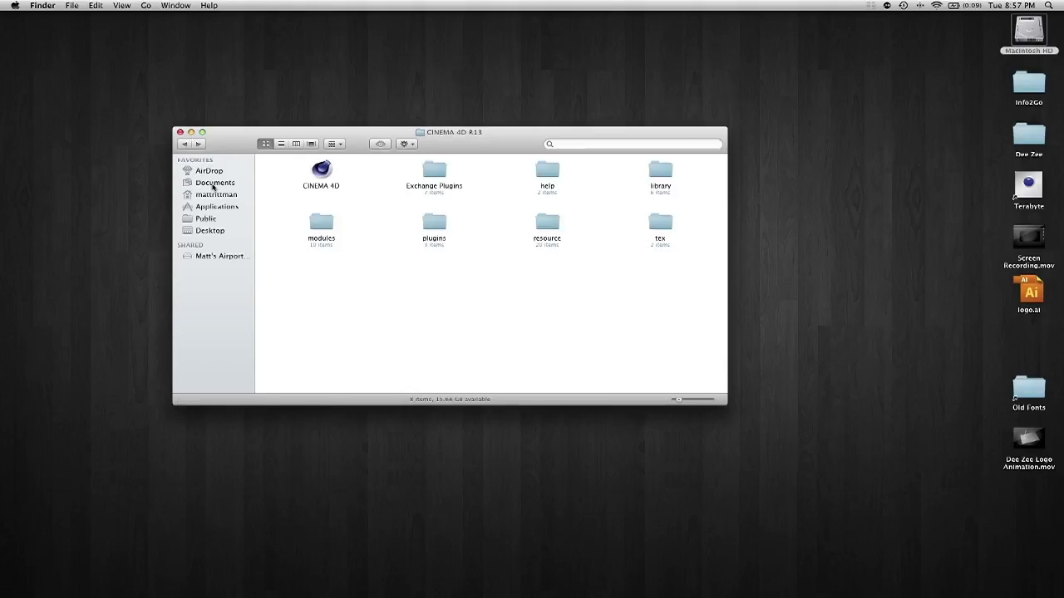
{"action": "left_click", "coordinate": [186, 145]}
{"action": "left_click", "coordinate": [184, 145]}
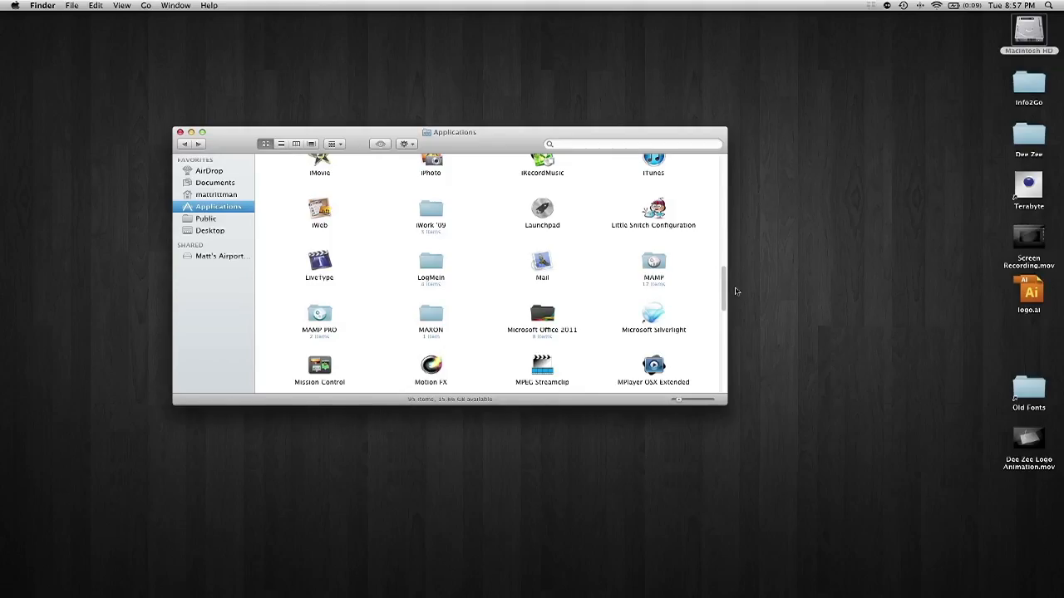
{"action": "left_click_drag", "start_coordinate": [724, 294], "coordinate": [714, 166]}
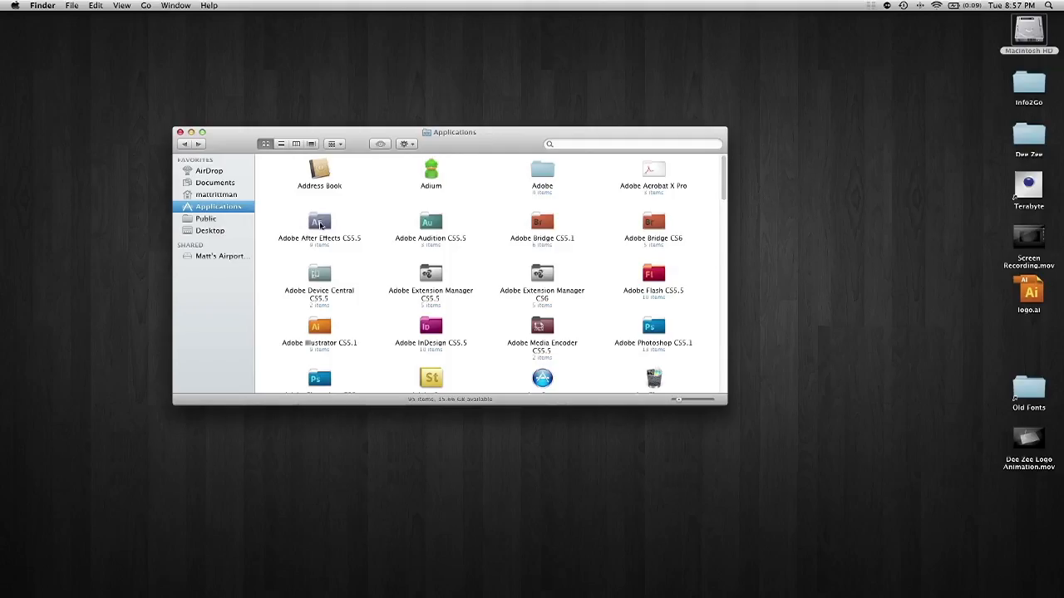
{"action": "left_click", "coordinate": [320, 225]}
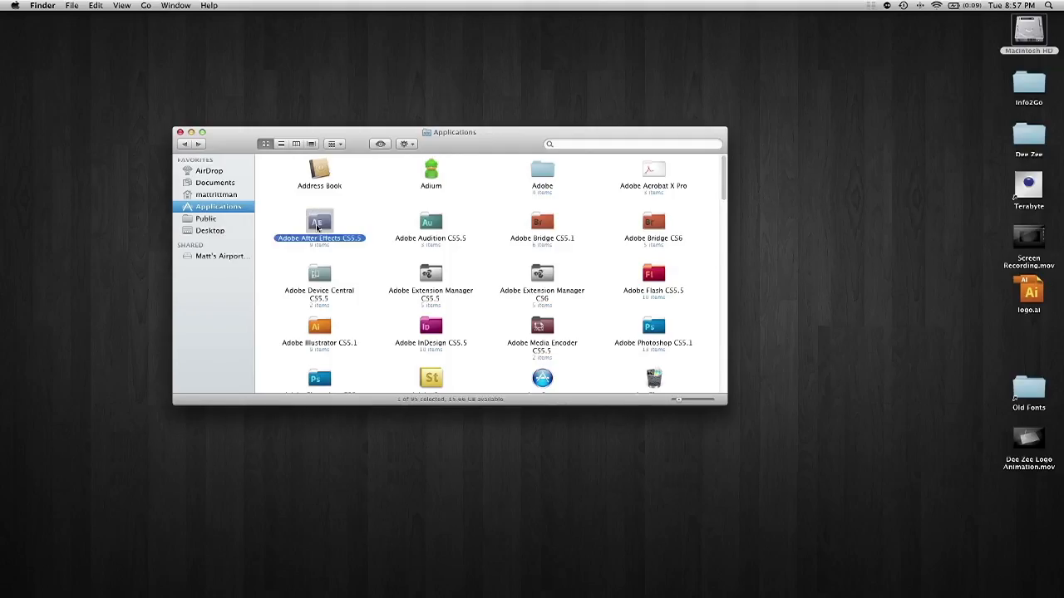
{"action": "double_click", "coordinate": [320, 225]}
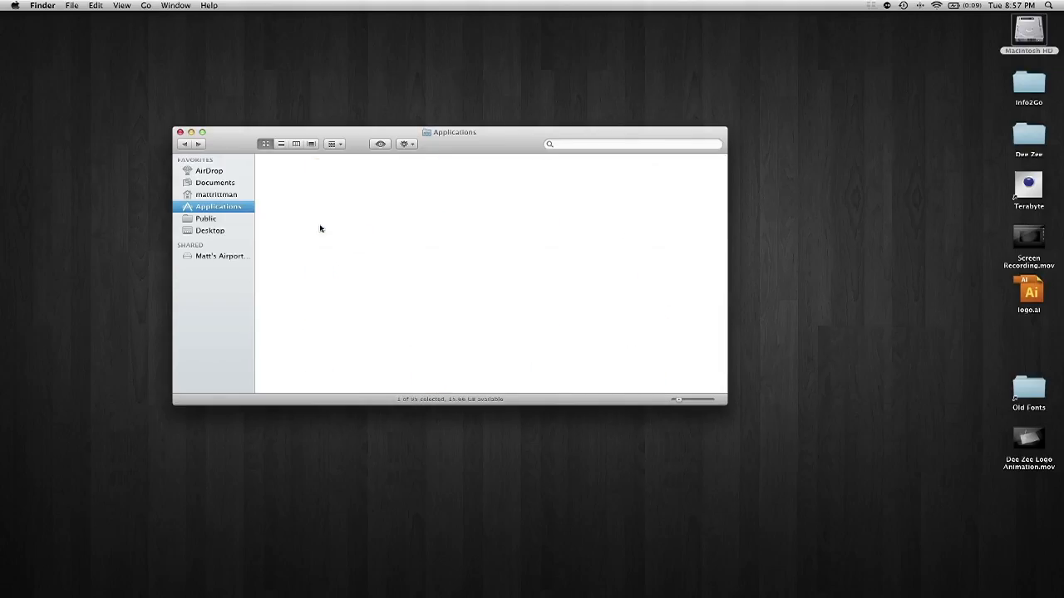
{"action": "double_click", "coordinate": [433, 220]}
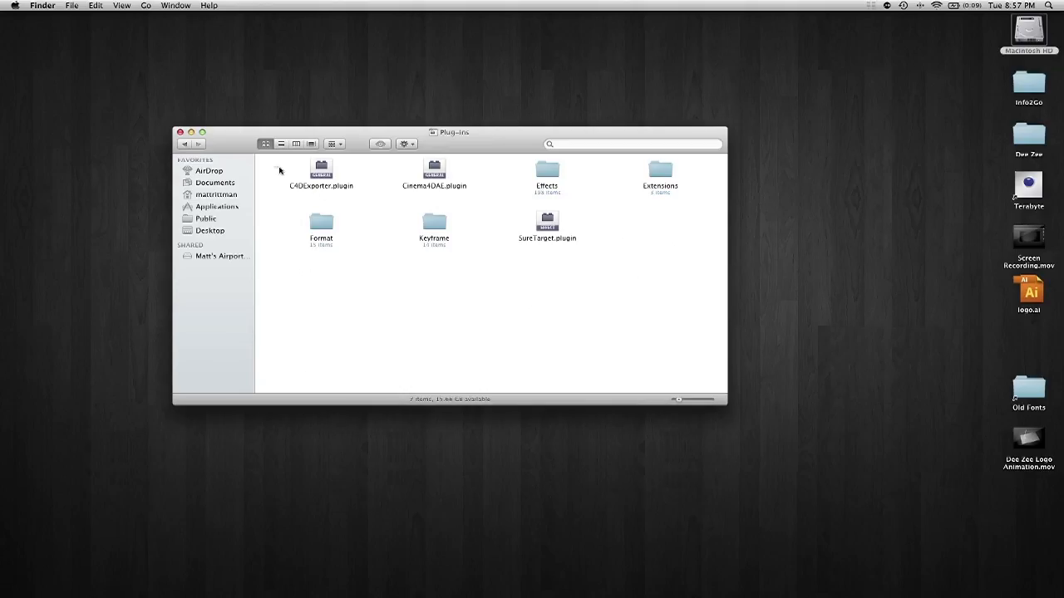
- Check the C4DExporter and Cinema4DAE plug-ins in the After Effects Plug-ins folder and close the window
{"action": "left_click_drag", "start_coordinate": [279, 171], "coordinate": [312, 189]}
{"action": "left_click", "coordinate": [482, 198]}
{"action": "left_click", "coordinate": [277, 203]}
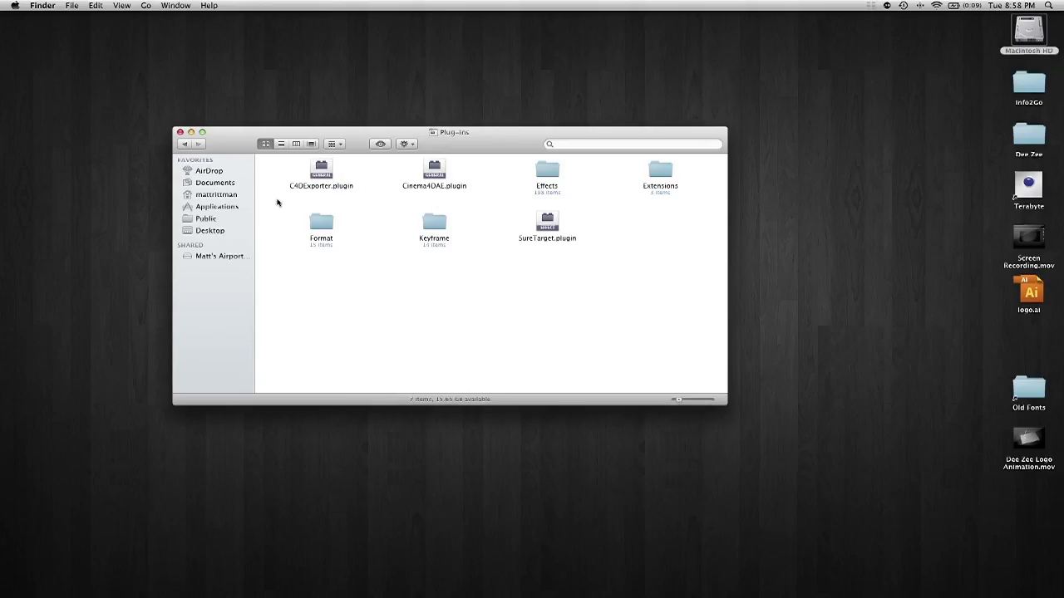
{"action": "left_click", "coordinate": [180, 132]}
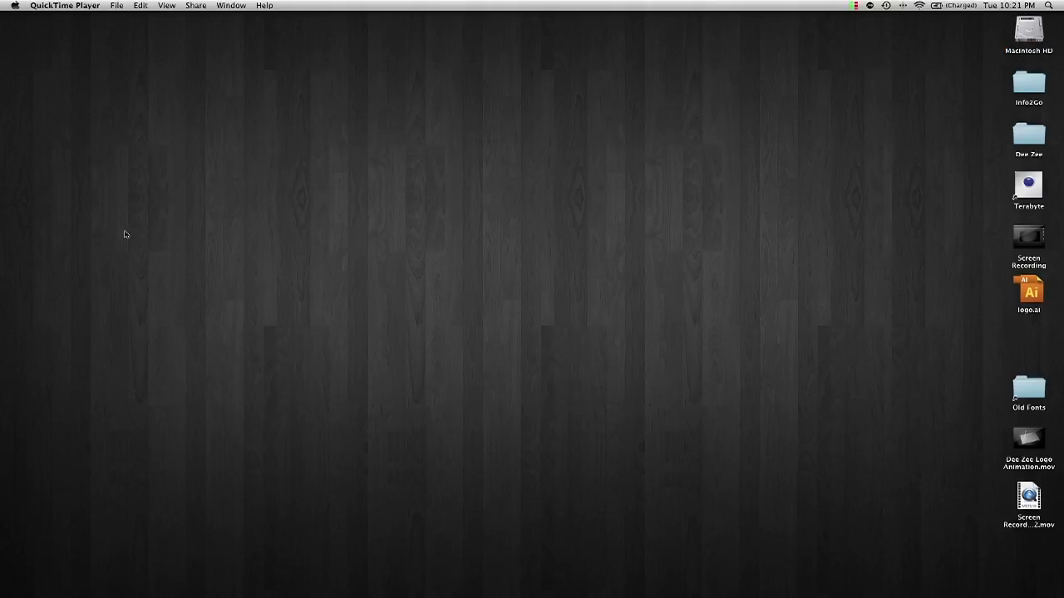
- Switch to CINEMA 4D and disable No Illumination for the light nested under Laser Tip
{"action": "left_click", "coordinate": [219, 141]}
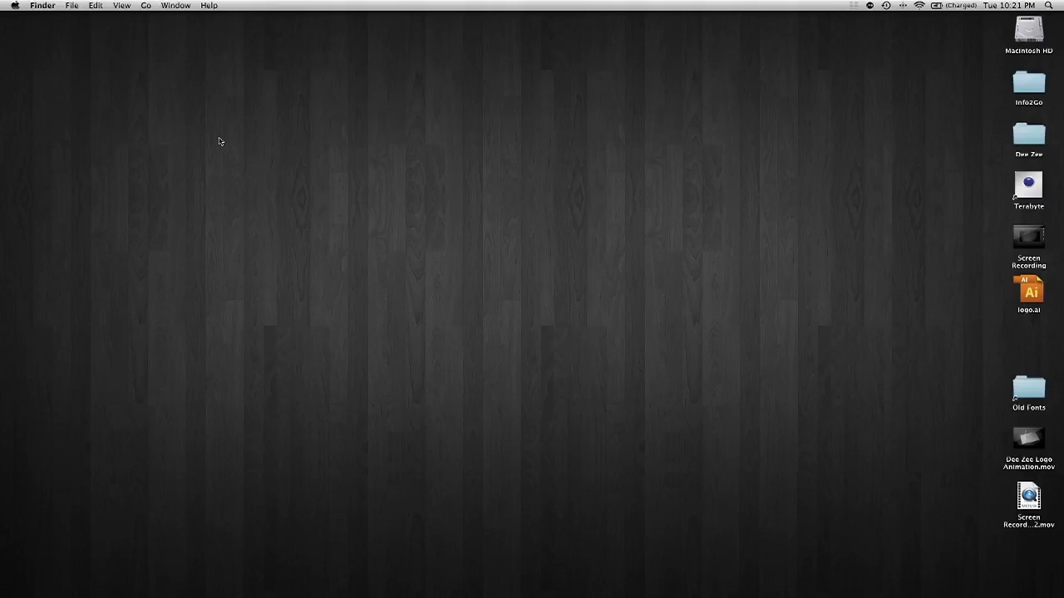
{"action": "mouse_move", "coordinate": [895, 591]}
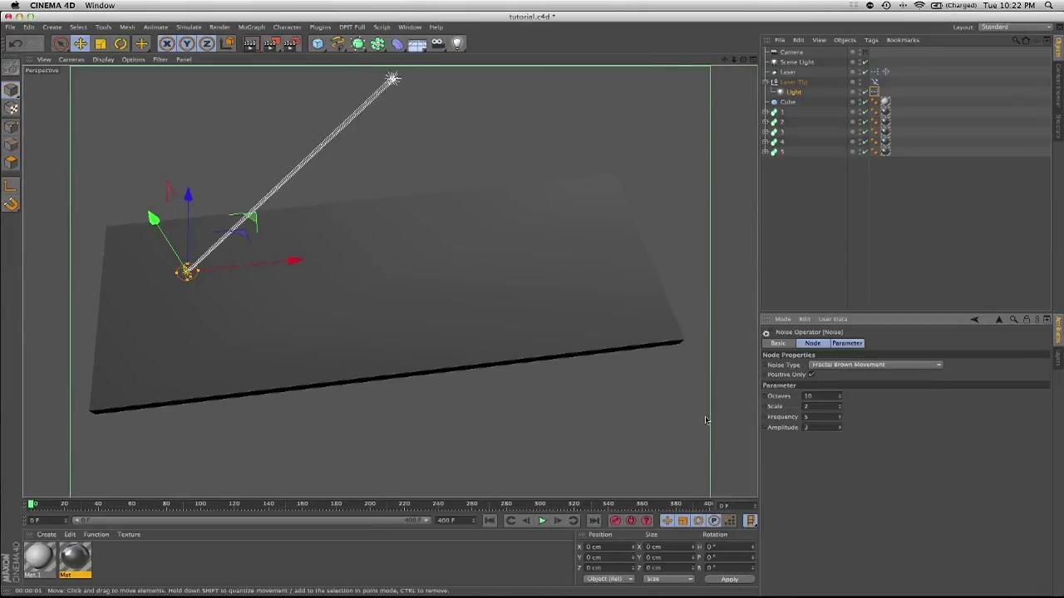
{"action": "left_click", "coordinate": [795, 95]}
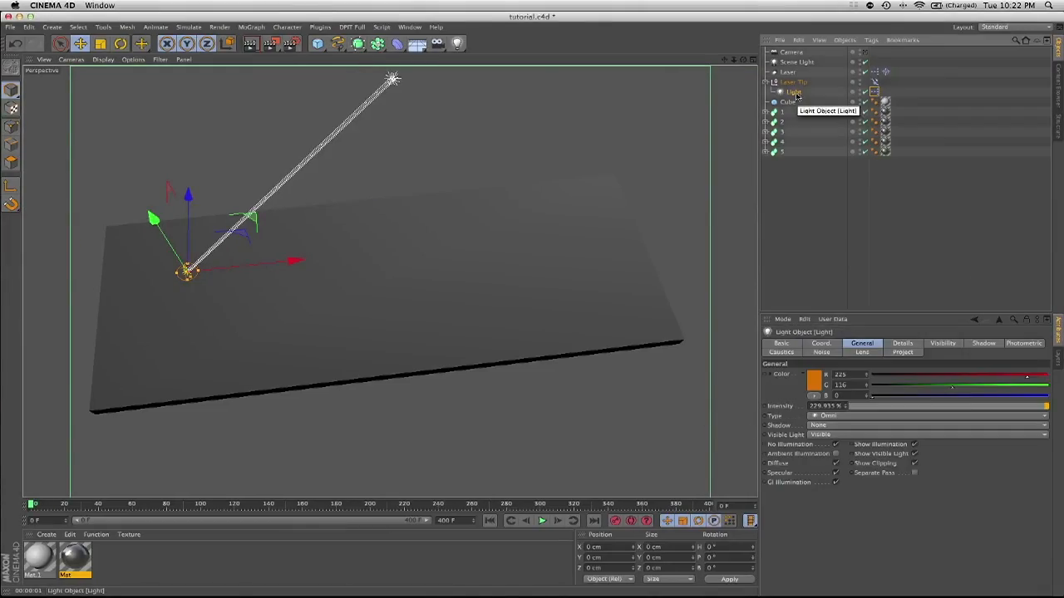
{"action": "left_click", "coordinate": [836, 445]}
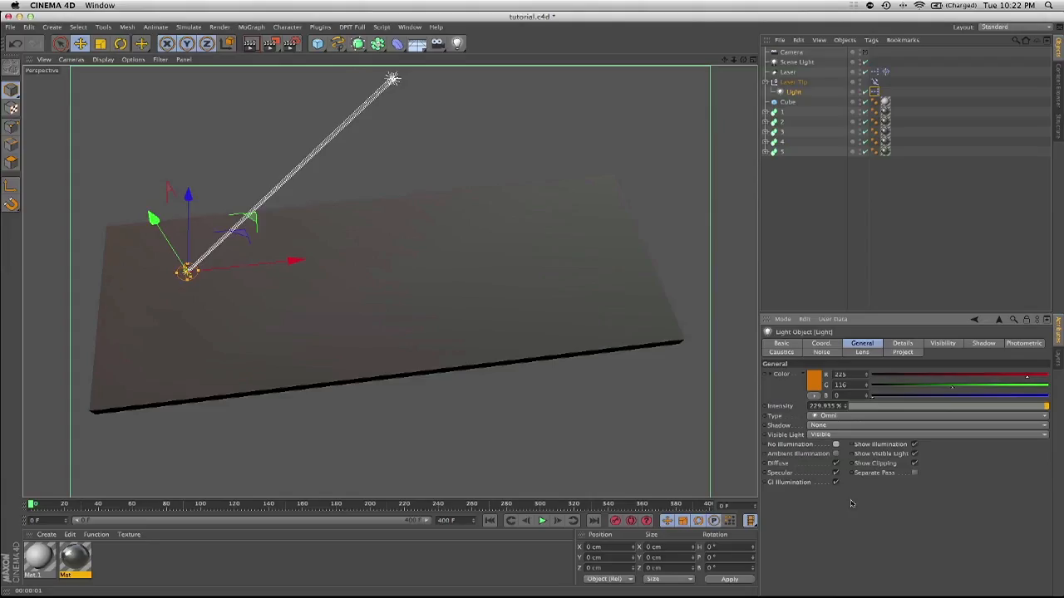
- Rename the light nested under the Laser Tip object to Laser Tip
{"action": "double_click", "coordinate": [793, 92]}
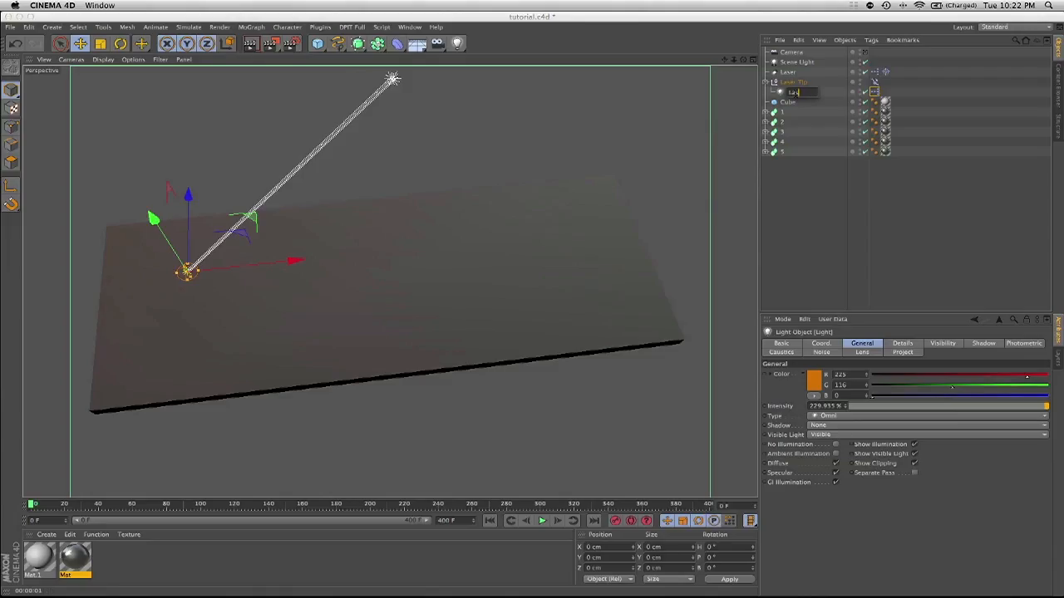
{"action": "type", "text": "Laser Tip"}
{"action": "key", "text": "Return"}
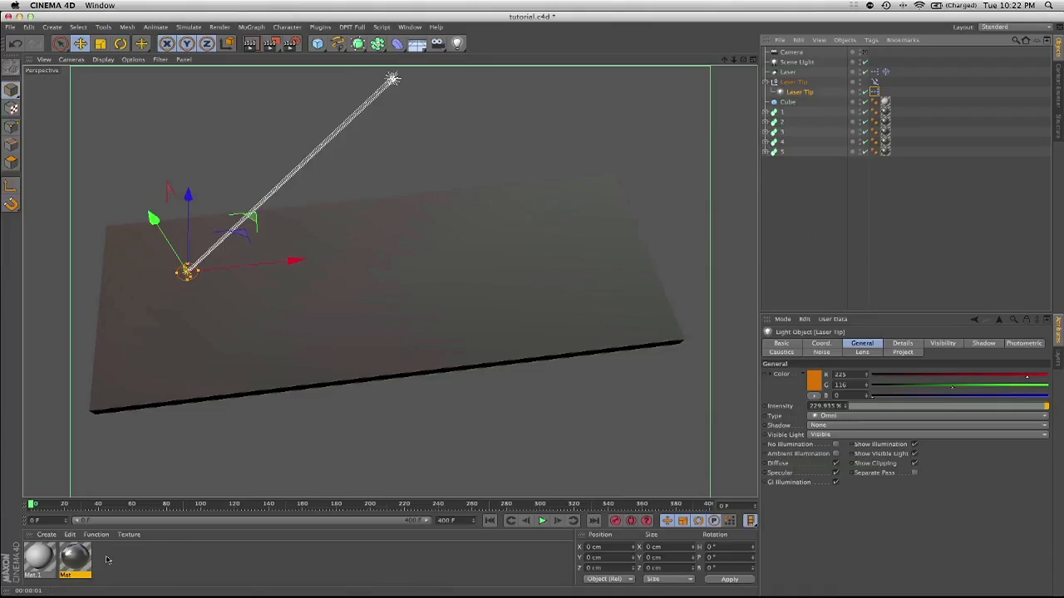
- Render a preview of the view at frame 400
{"action": "left_click_drag", "start_coordinate": [30, 505], "coordinate": [708, 506]}
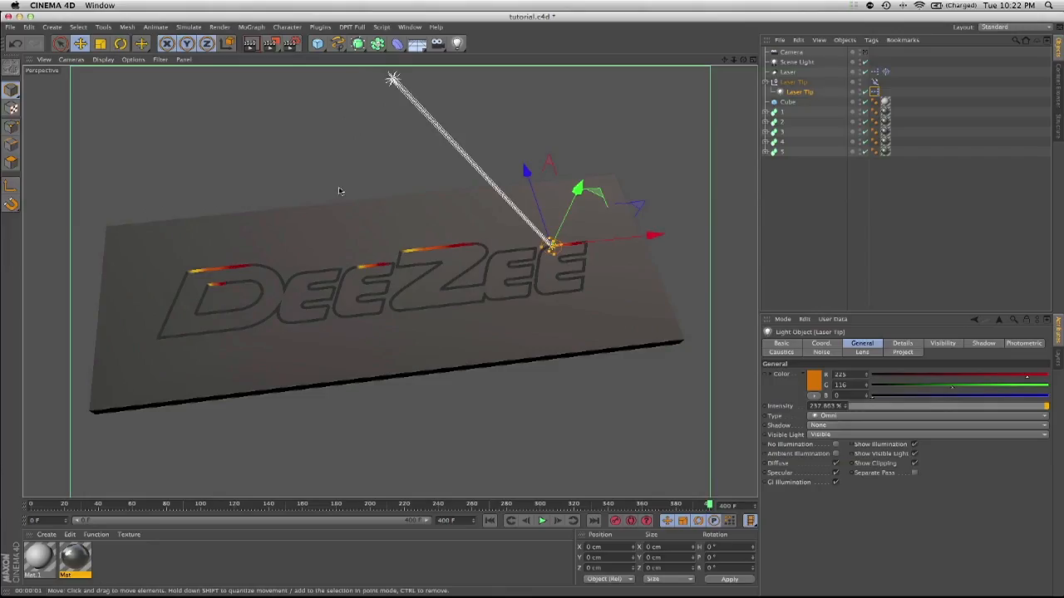
{"action": "key", "text": "super+r"}
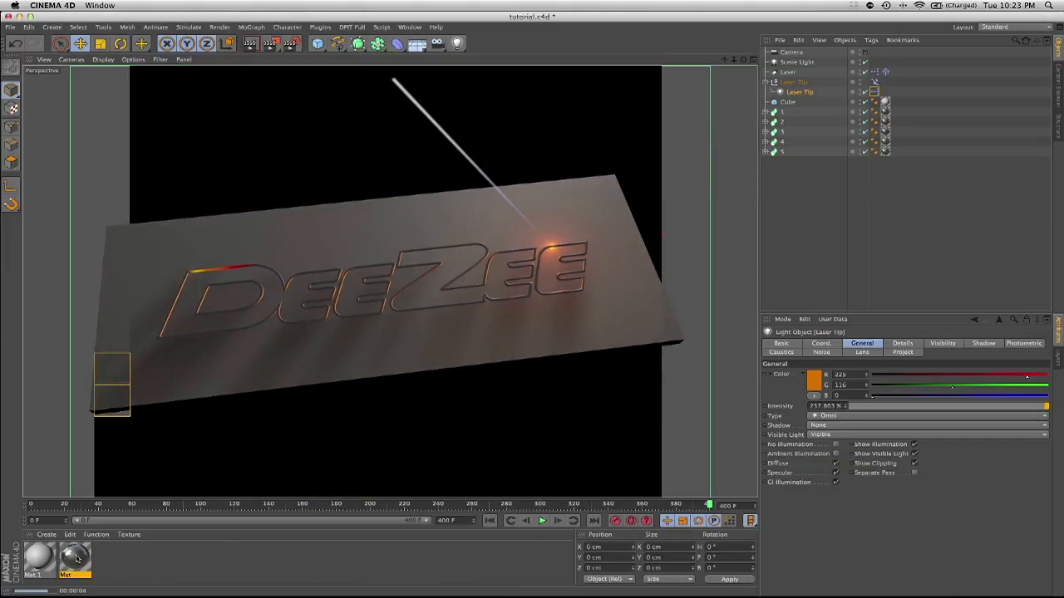
- Turn on Cycle for the gradient in the Mat material's Luminance channel and render the view again
{"action": "double_click", "coordinate": [73, 558]}
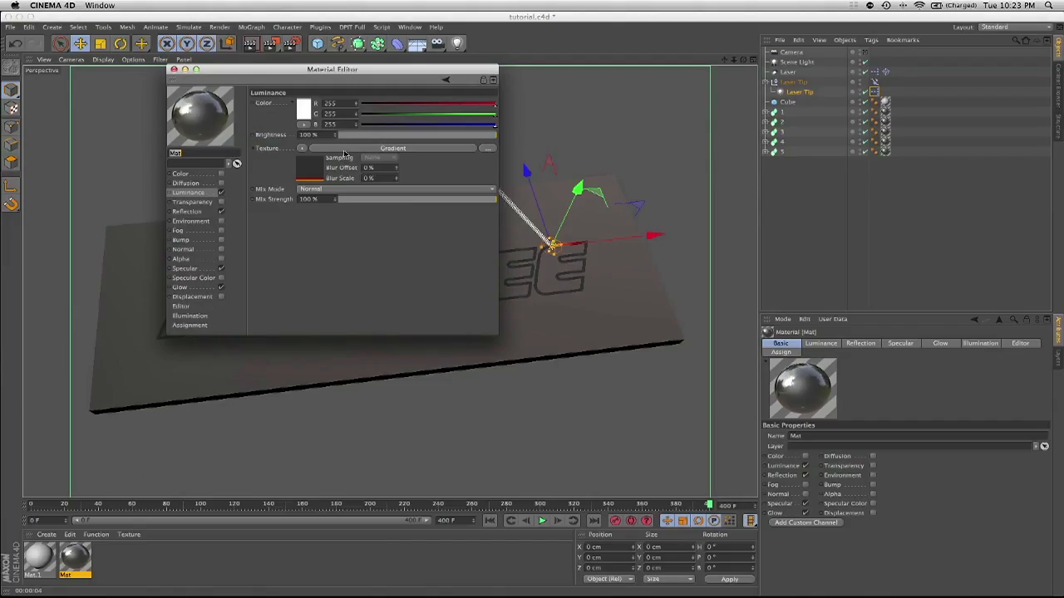
{"action": "left_click", "coordinate": [344, 150]}
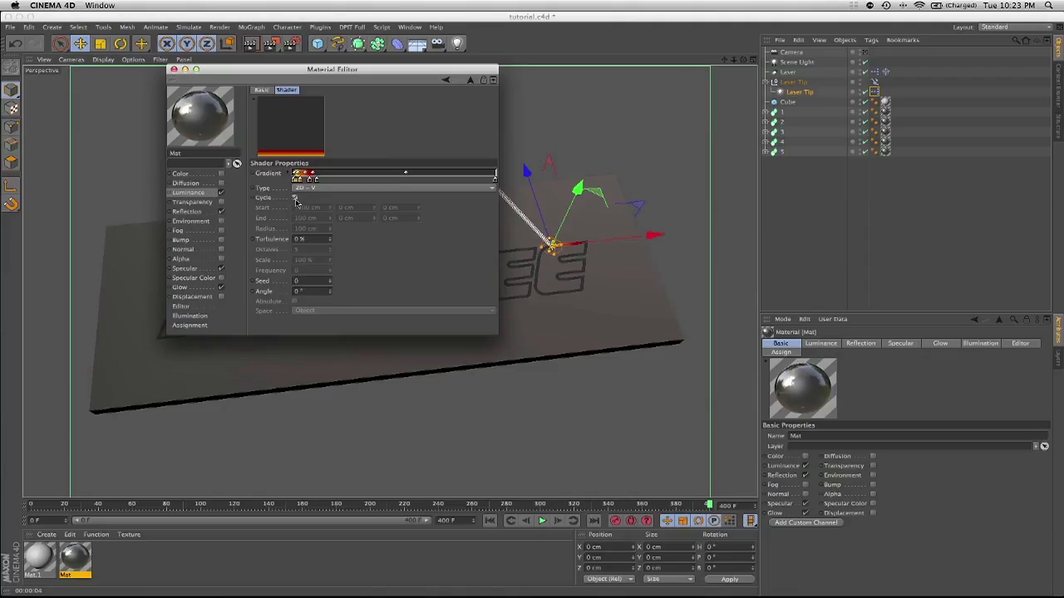
{"action": "left_click", "coordinate": [295, 199]}
{"action": "left_click", "coordinate": [184, 70]}
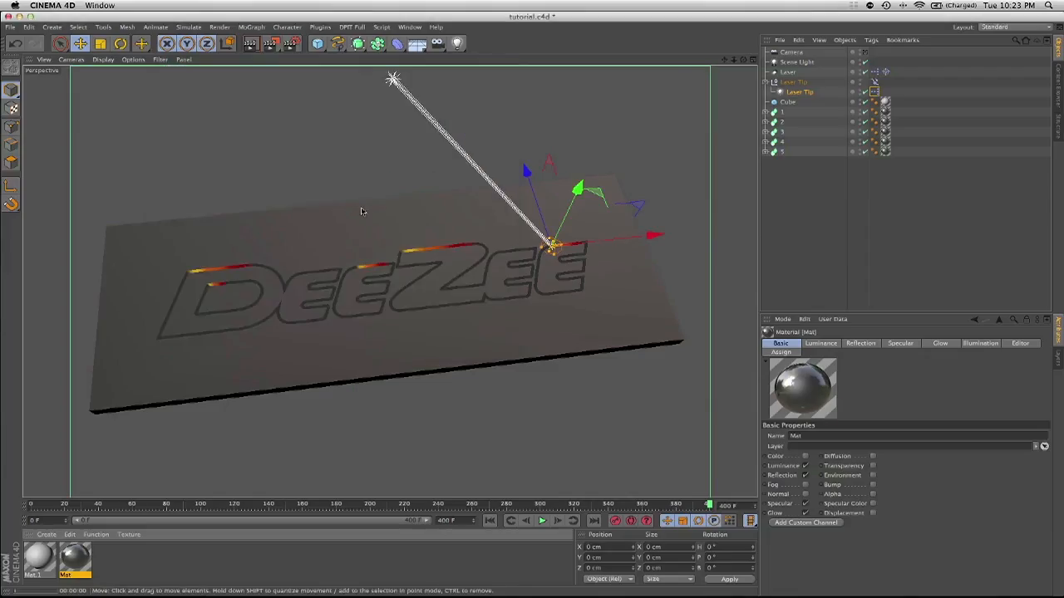
{"action": "key", "text": "super+r"}
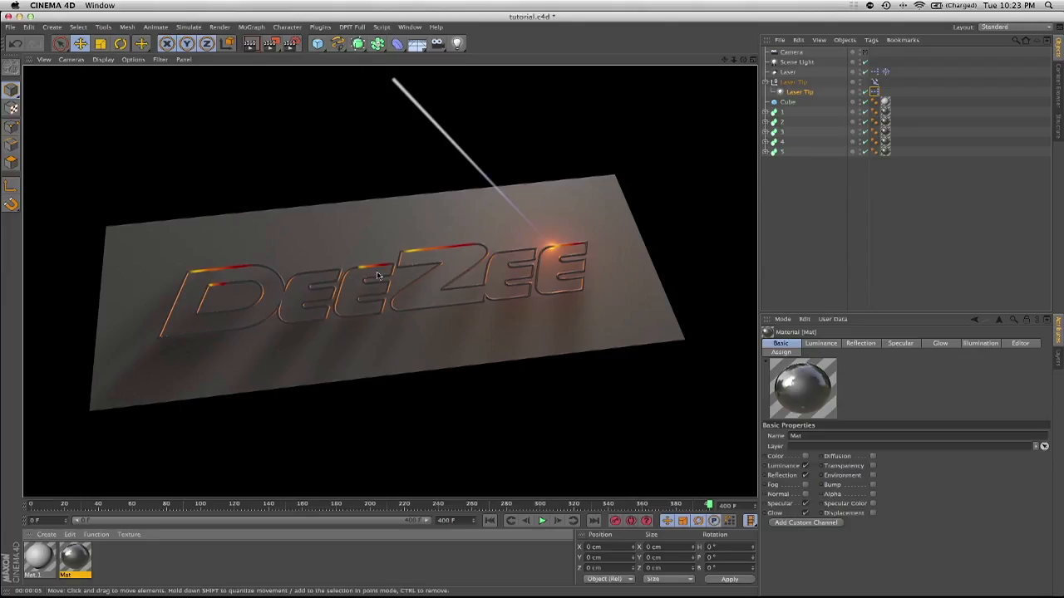
- Reopen the Mat material's Luminance gradient, review its Cycle option and close the Material Editor
{"action": "double_click", "coordinate": [83, 562]}
{"action": "left_click", "coordinate": [320, 155]}
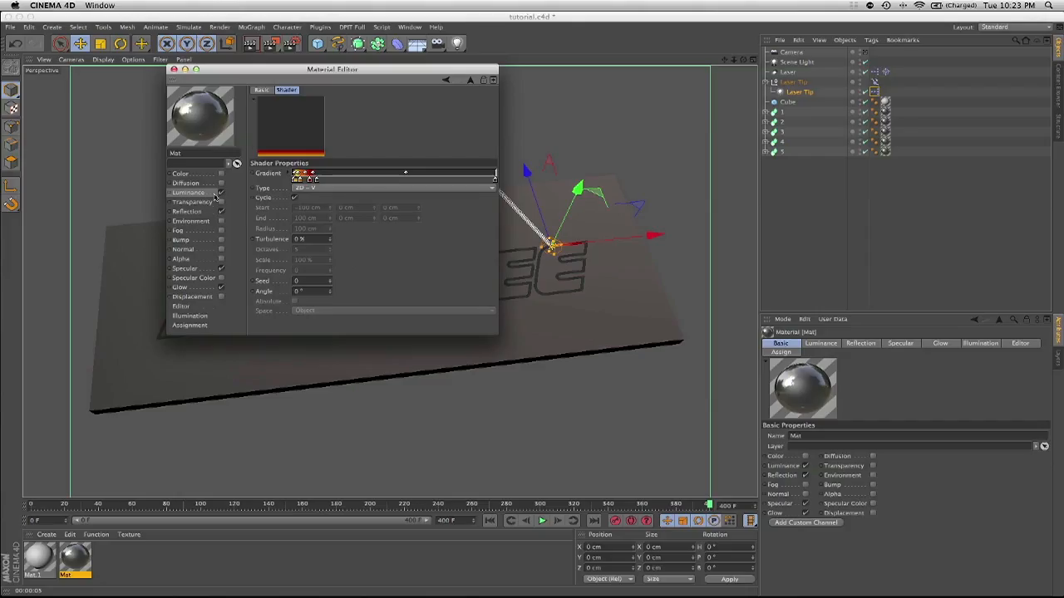
{"action": "left_click", "coordinate": [212, 194]}
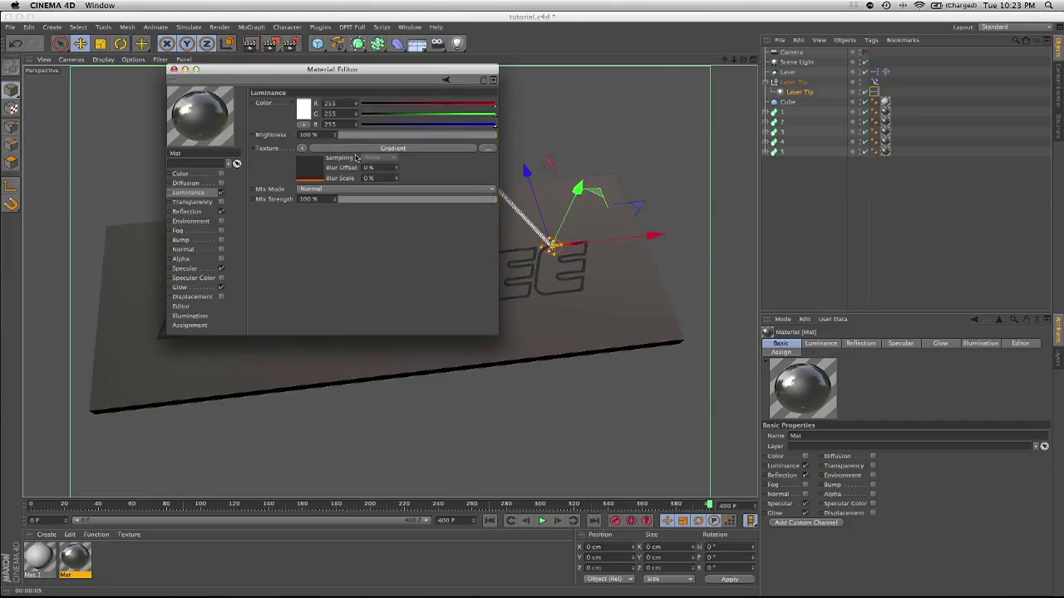
{"action": "left_click", "coordinate": [349, 148]}
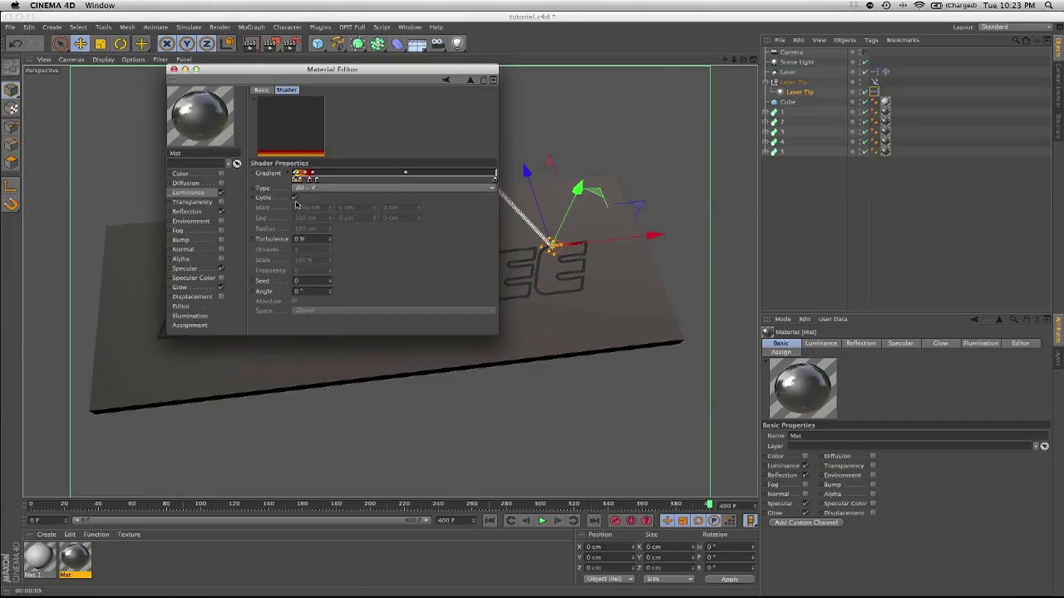
{"action": "left_click", "coordinate": [296, 200]}
{"action": "left_click", "coordinate": [174, 69]}
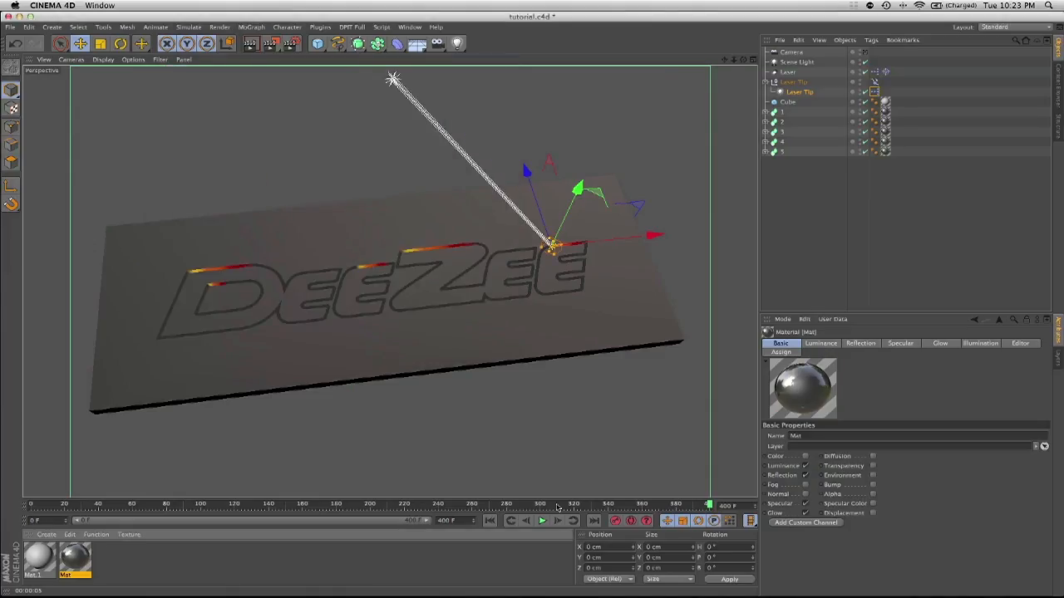
- Render previews of the laser engraving at frames 80 and 91
{"action": "left_click_drag", "start_coordinate": [557, 506], "coordinate": [168, 522]}
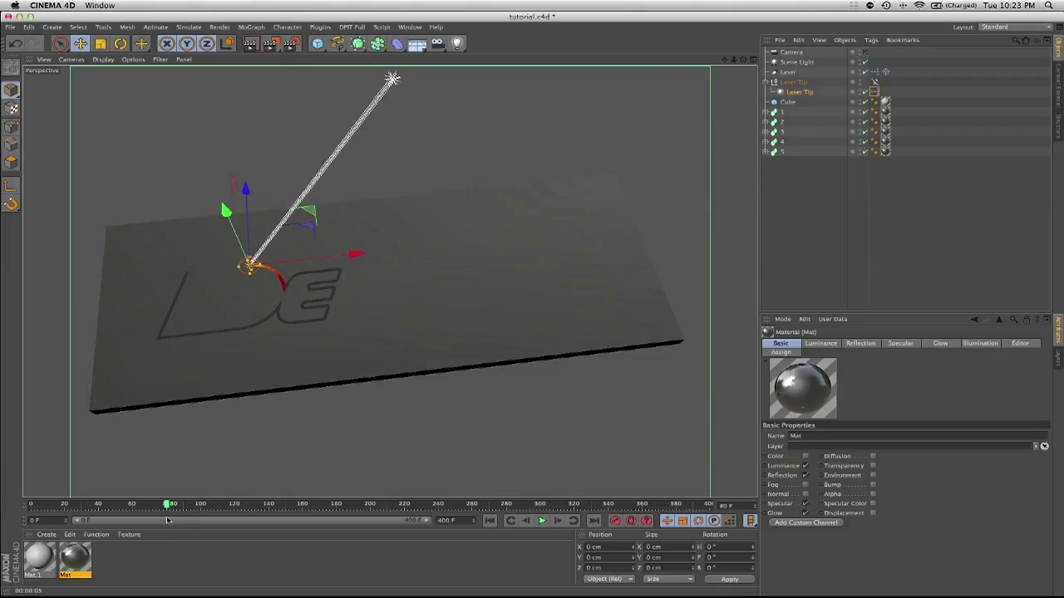
{"action": "left_click", "coordinate": [249, 45]}
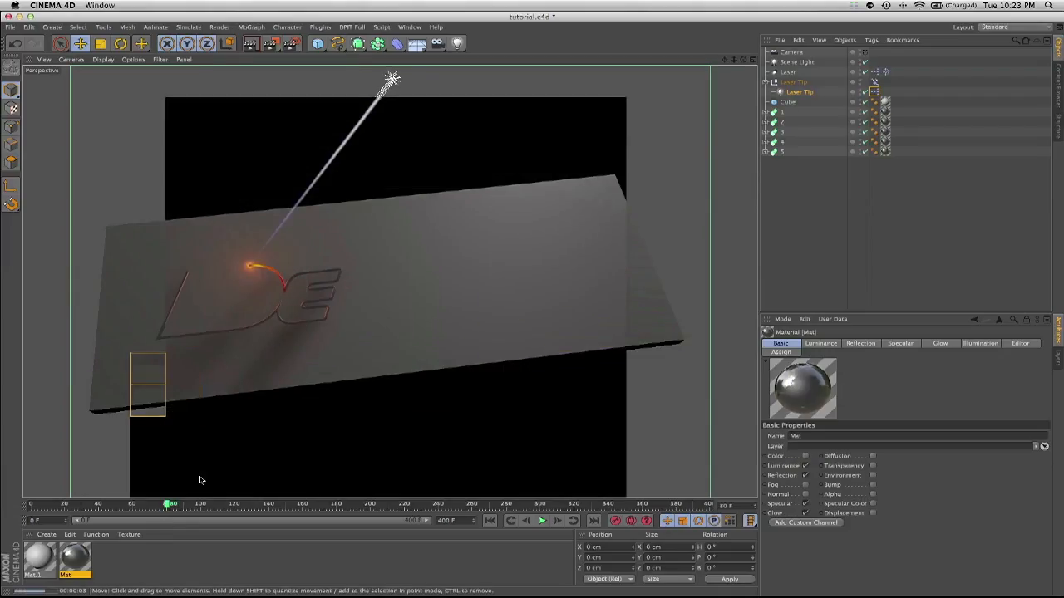
{"action": "left_click_drag", "start_coordinate": [168, 504], "coordinate": [186, 504]}
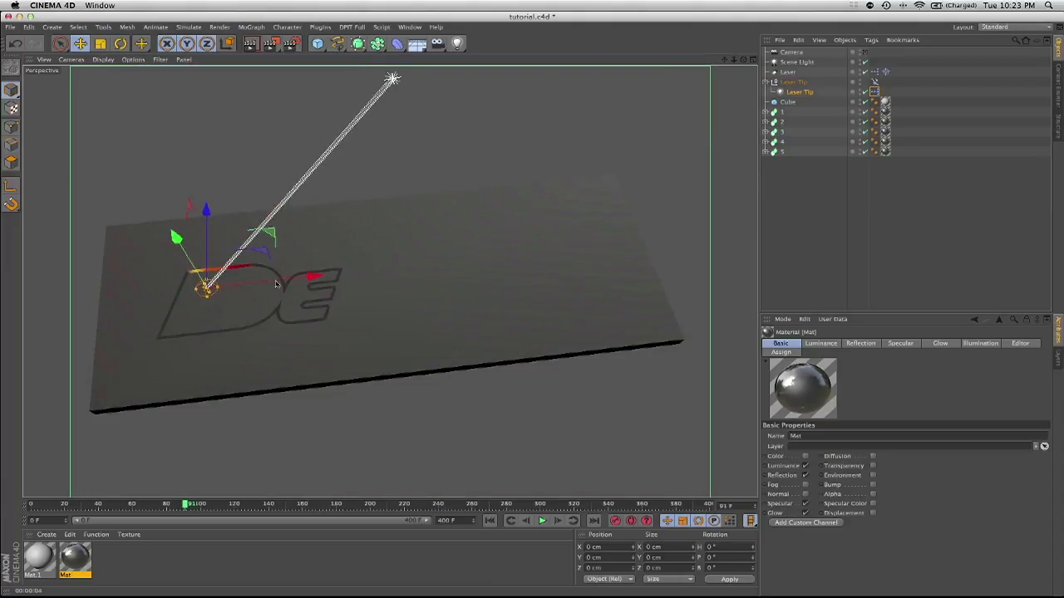
{"action": "left_click", "coordinate": [250, 43]}
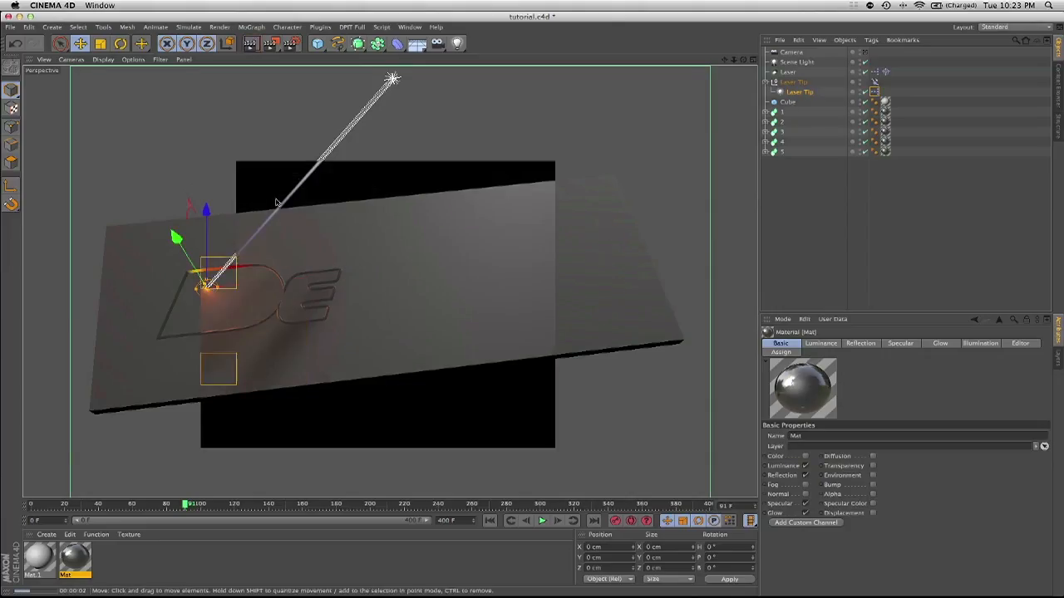
- Render a preview of the laser engraving at frame 155 and return the timeline to frame 0
{"action": "left_click_drag", "start_coordinate": [188, 505], "coordinate": [301, 505]}
{"action": "left_click", "coordinate": [260, 46]}
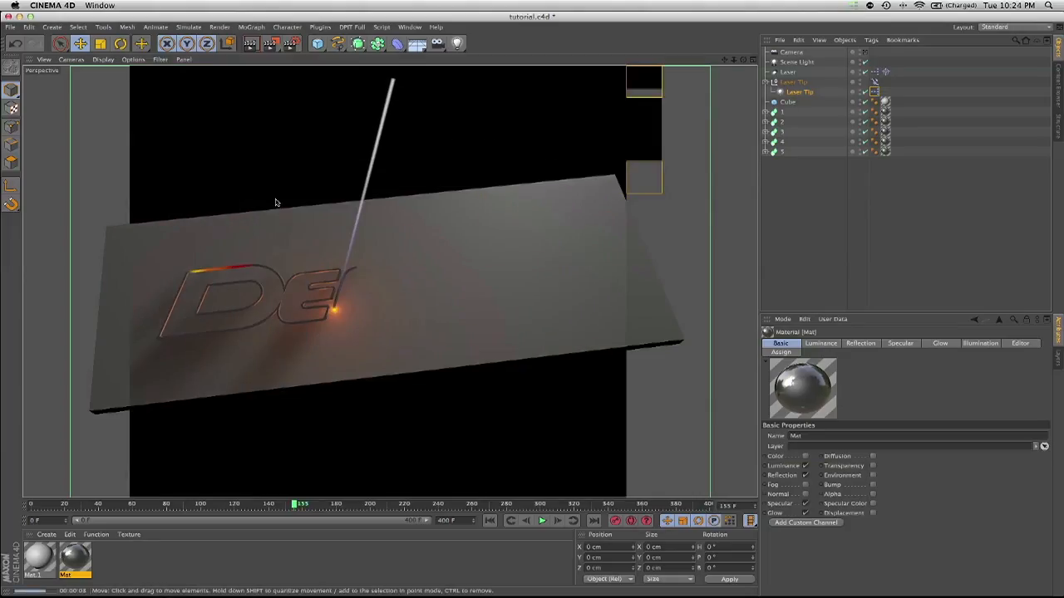
{"action": "left_click_drag", "start_coordinate": [296, 509], "coordinate": [30, 514]}
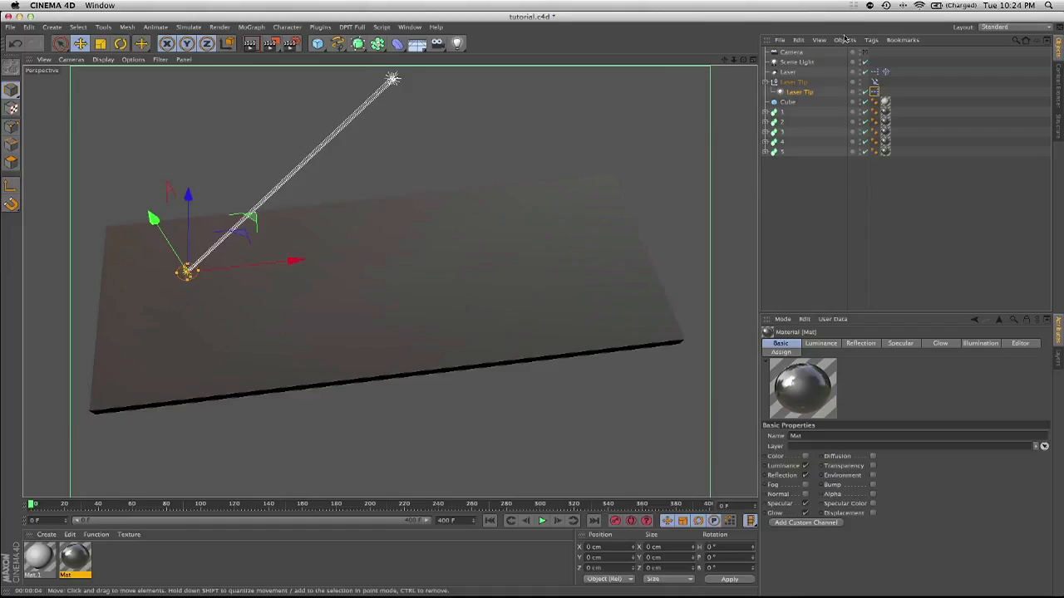
- Keyframe the Offset V of Sweep NURBS 1's texture tag at 20% at frame 98
{"action": "left_click", "coordinate": [885, 112]}
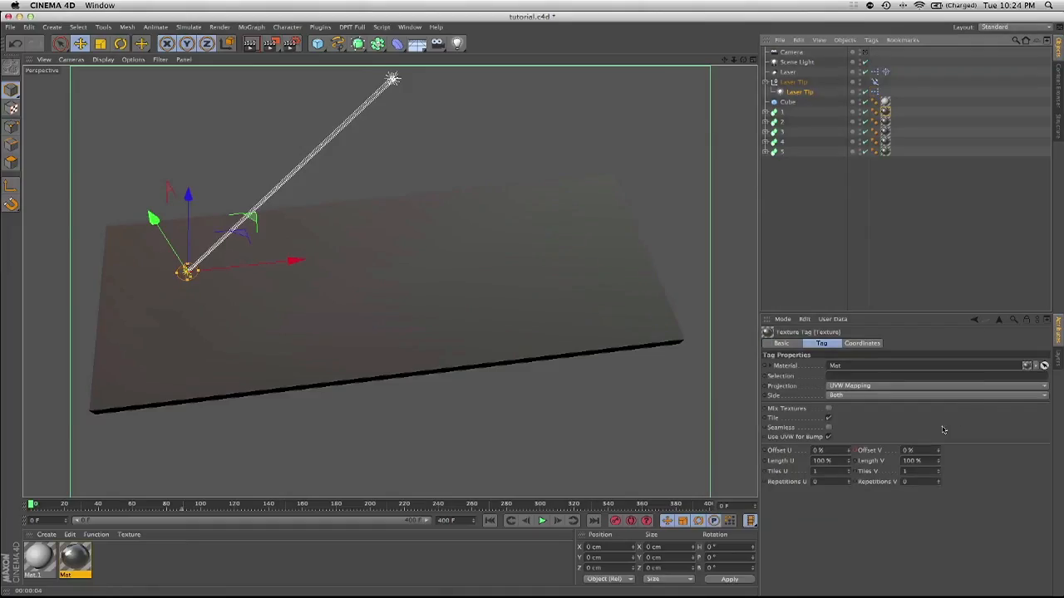
{"action": "left_click_drag", "start_coordinate": [33, 503], "coordinate": [181, 504]}
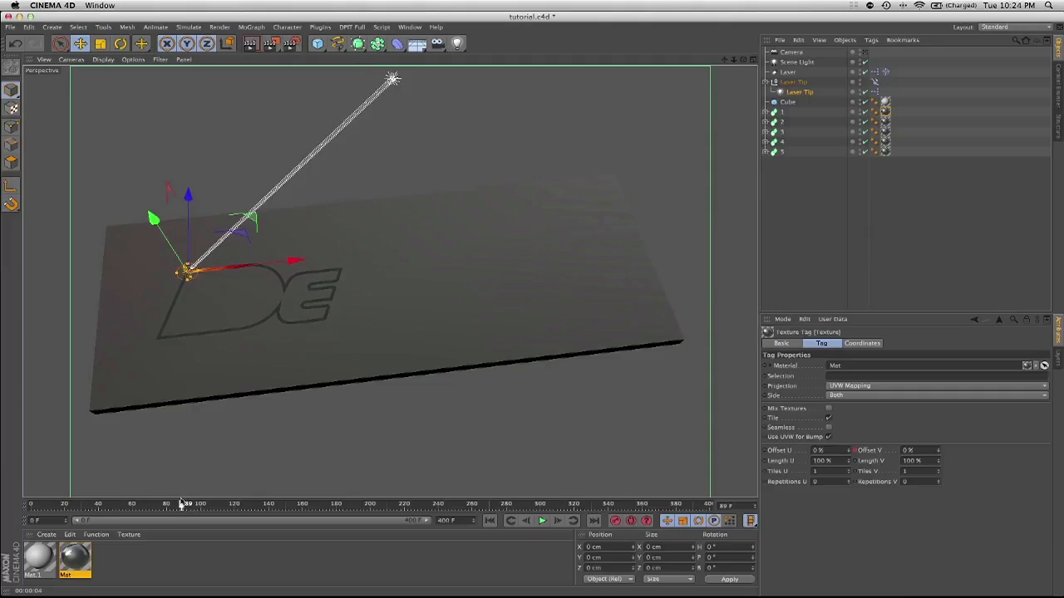
{"action": "mouse_move", "coordinate": [181, 504]}
{"action": "left_mouse_down"}
{"action": "mouse_move", "coordinate": [32, 504]}
{"action": "mouse_move", "coordinate": [190, 504]}
{"action": "mouse_move", "coordinate": [184, 516]}
{"action": "left_mouse_up"}
{"action": "left_click_drag", "start_coordinate": [183, 504], "coordinate": [199, 504]}
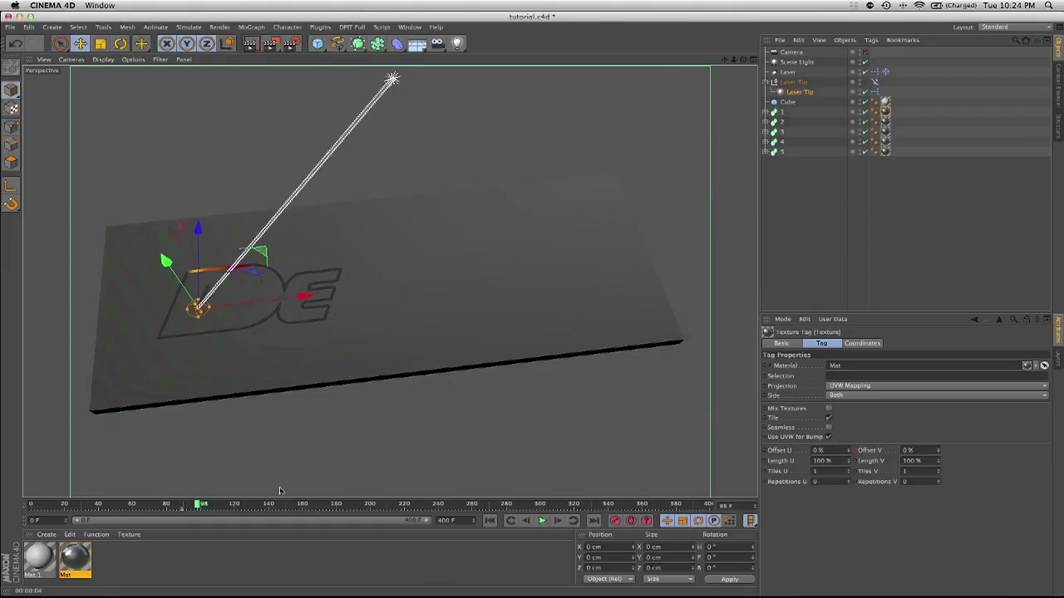
{"action": "left_click_drag", "start_coordinate": [939, 453], "coordinate": [938, 441]}
{"action": "left_click", "coordinate": [938, 450]}
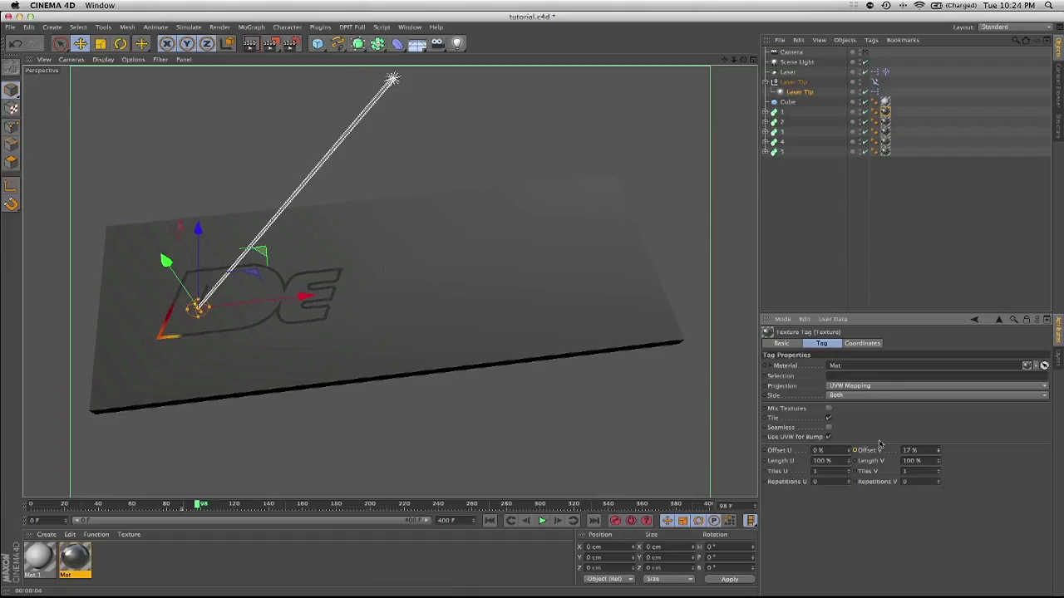
{"action": "double_click", "coordinate": [914, 450]}
{"action": "type", "text": "20"}
{"action": "key", "text": "Return"}
{"action": "left_click", "coordinate": [854, 451]}
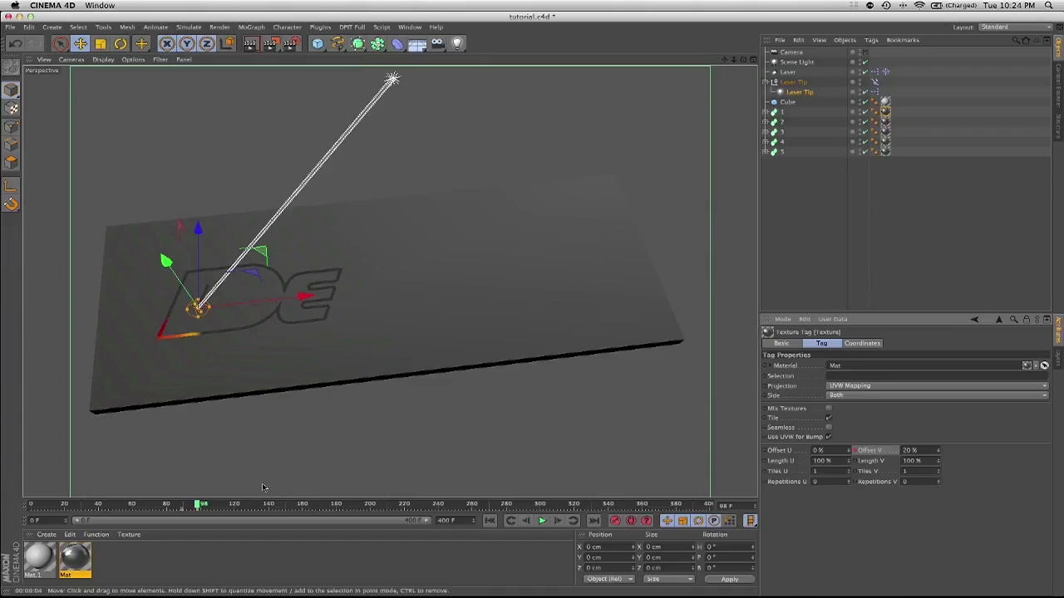
- Keyframe the Offset V of Sweep NURBS 2's texture tag at 0% at frame 139
{"action": "left_click", "coordinate": [200, 504]}
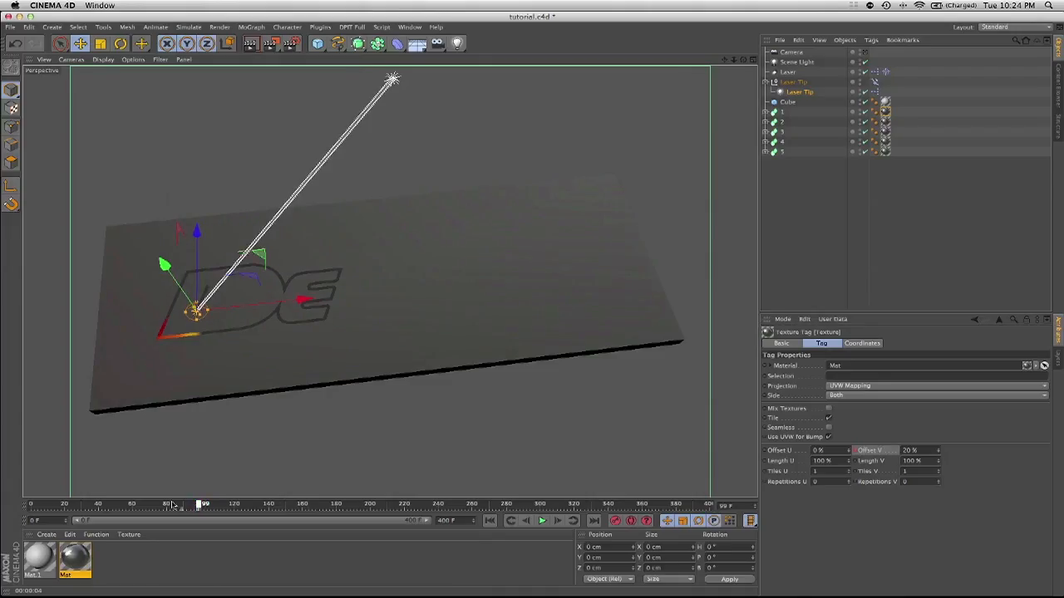
{"action": "left_click_drag", "start_coordinate": [173, 506], "coordinate": [255, 505]}
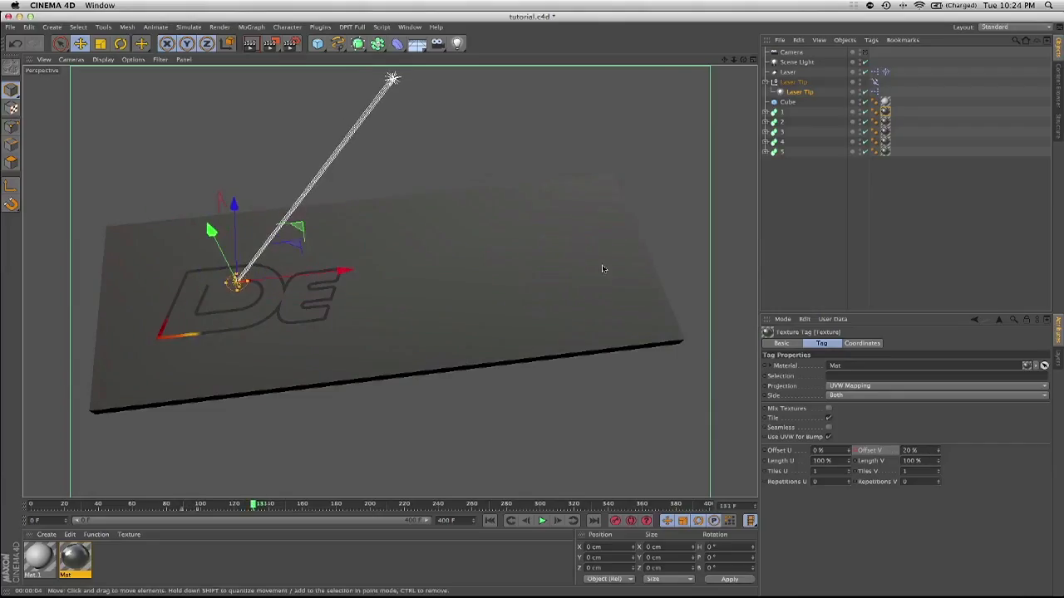
{"action": "left_click", "coordinate": [878, 122]}
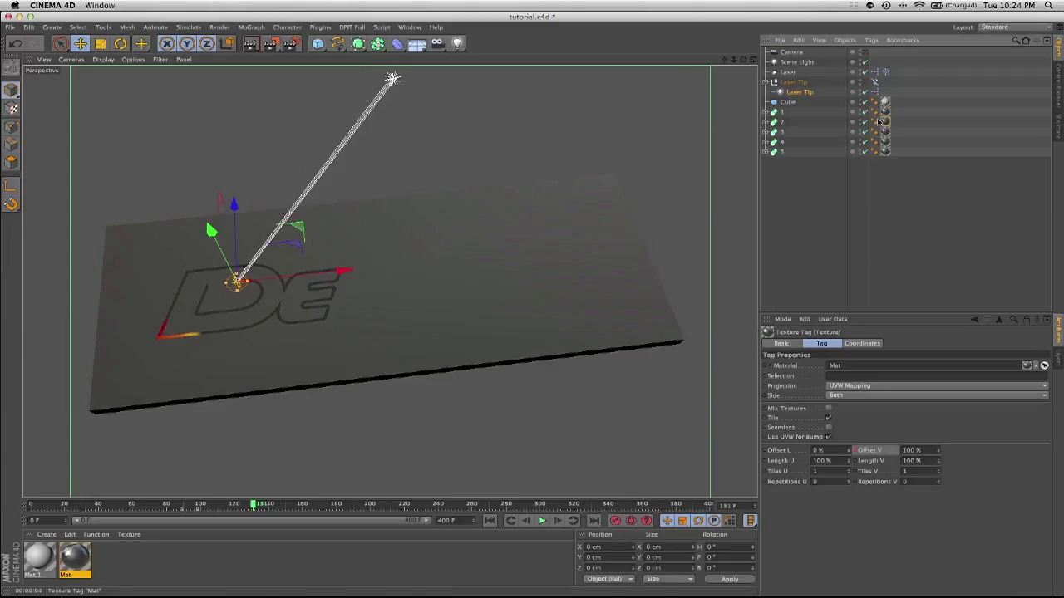
{"action": "left_click", "coordinate": [260, 504]}
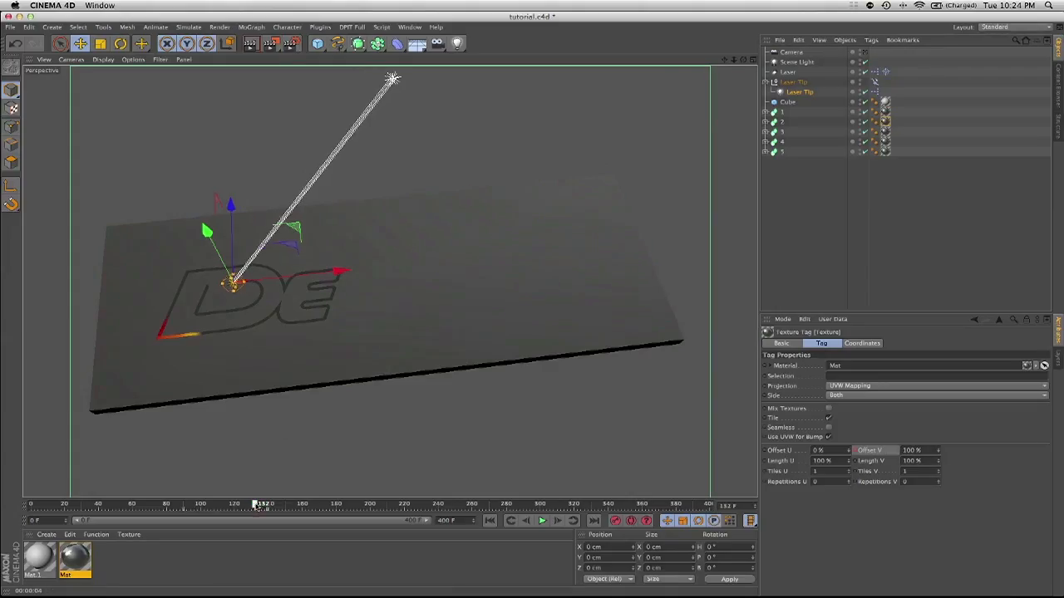
{"action": "left_click_drag", "start_coordinate": [260, 505], "coordinate": [293, 509]}
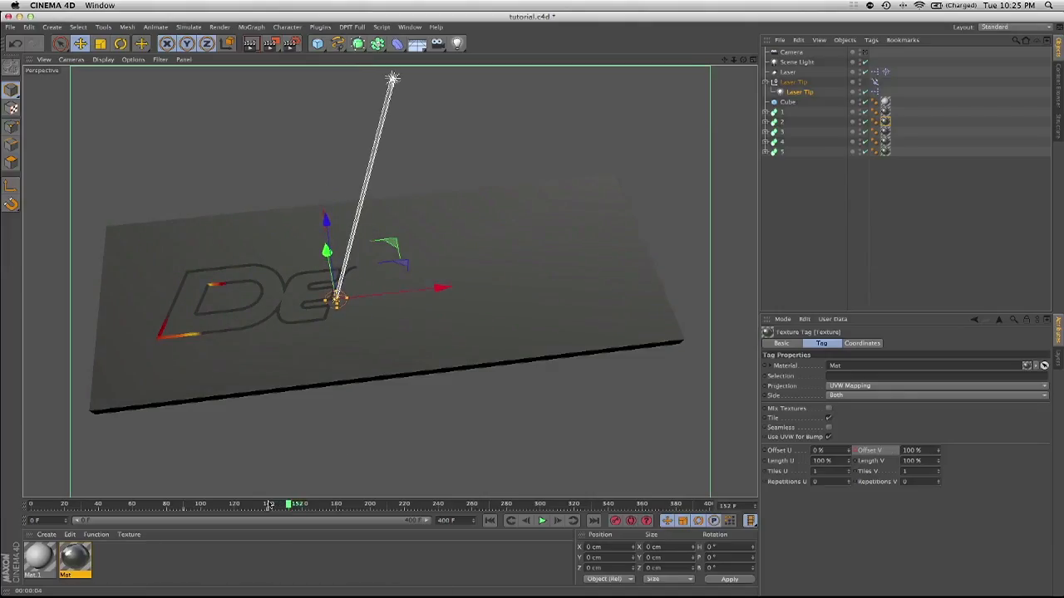
{"action": "left_click_drag", "start_coordinate": [268, 505], "coordinate": [267, 505]}
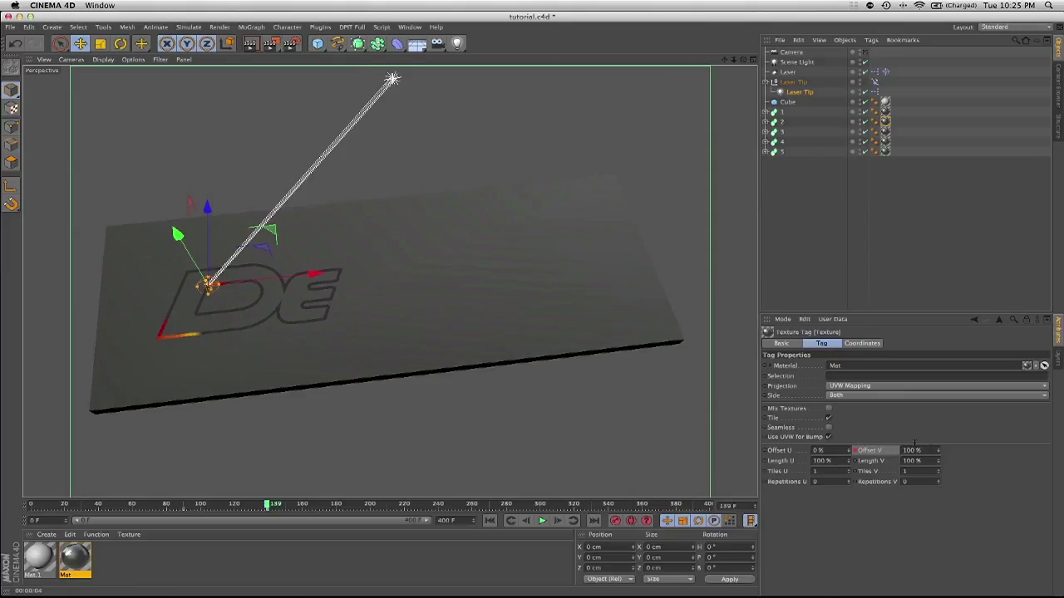
{"action": "double_click", "coordinate": [931, 449]}
{"action": "type", "text": "0"}
{"action": "key", "text": "Return"}
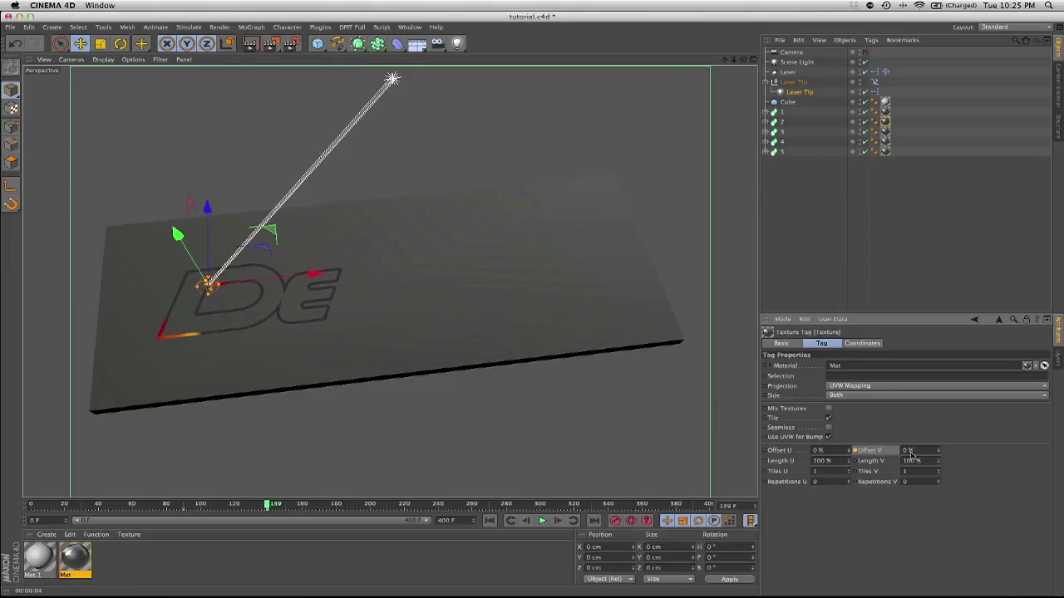
{"action": "left_click", "coordinate": [853, 449]}
- Keyframe the Offset V of Sweep NURBS 2's texture tag at 20% at frame 150 and scrub back to frame 140
{"action": "left_click_drag", "start_coordinate": [268, 504], "coordinate": [285, 504]}
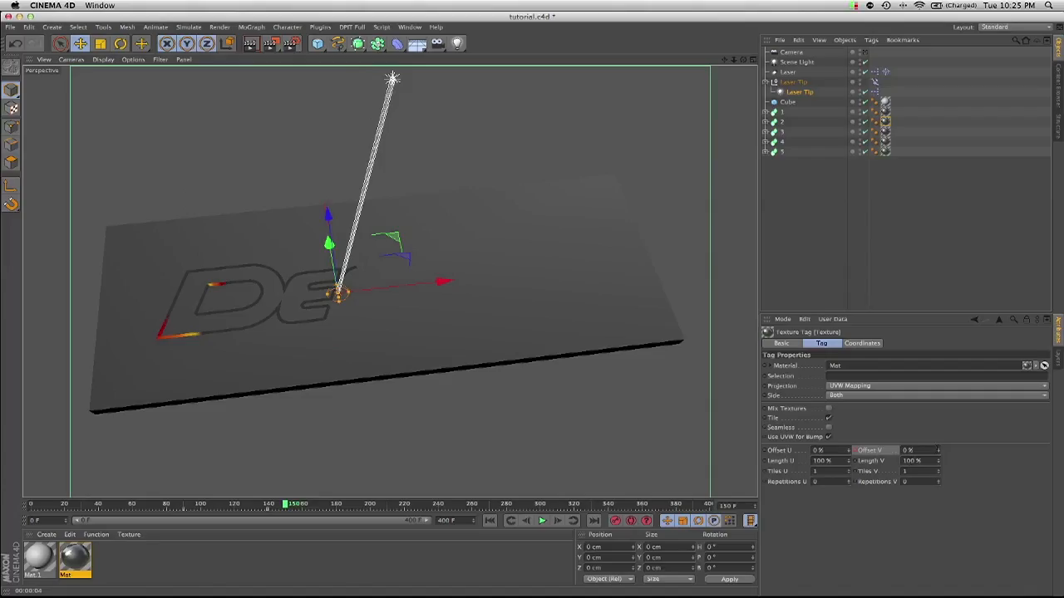
{"action": "double_click", "coordinate": [912, 450]}
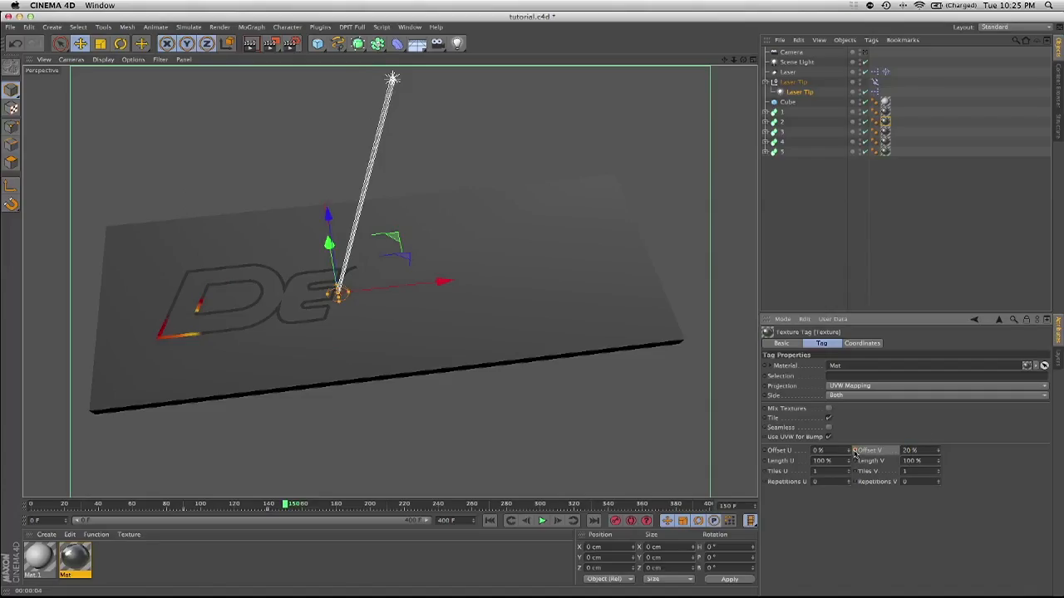
{"action": "left_click_drag", "start_coordinate": [287, 504], "coordinate": [270, 508]}
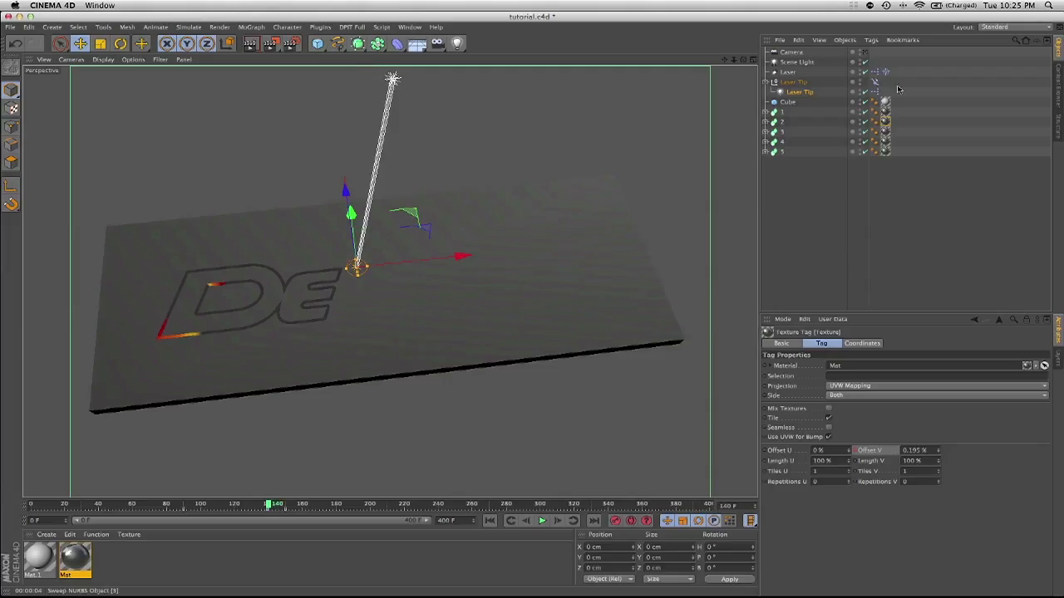
- Keyframe the Offset V of Sweep NURBS 3's texture tag at 0% at frames 140 and 219
{"action": "left_click", "coordinate": [885, 131]}
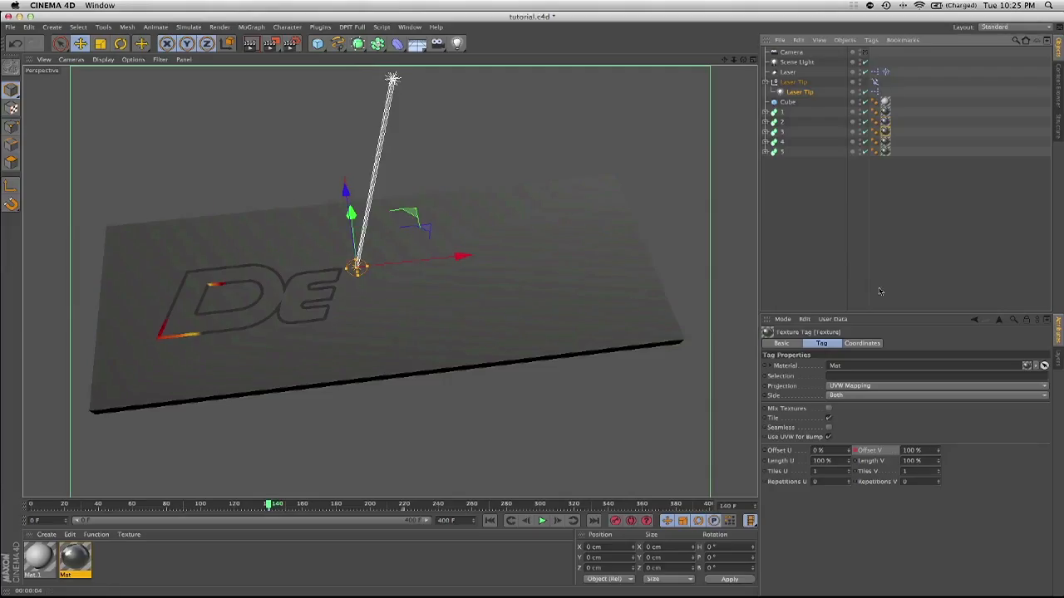
{"action": "left_click", "coordinate": [917, 450]}
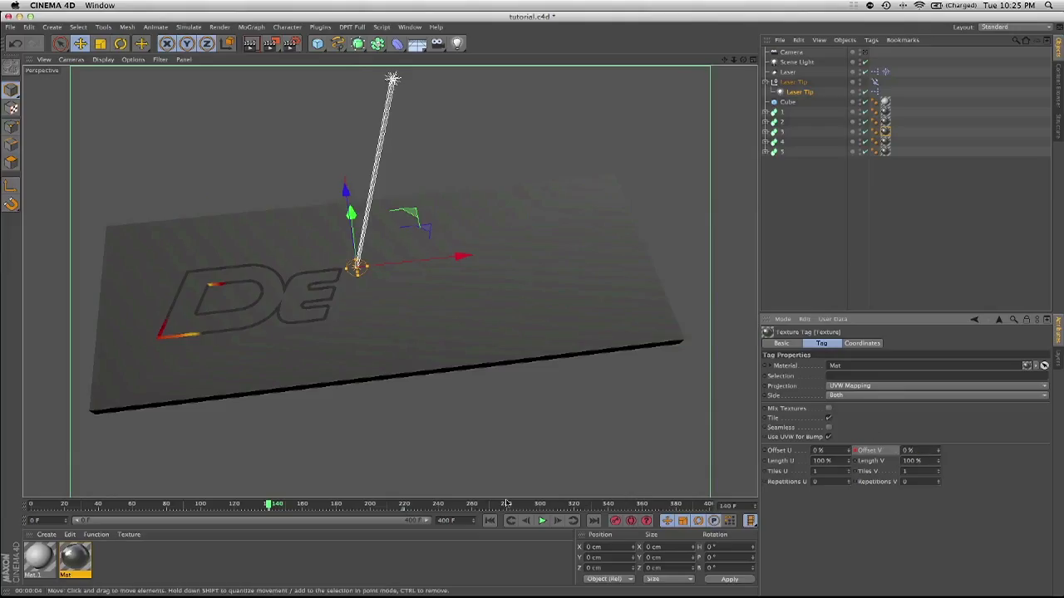
{"action": "left_click_drag", "start_coordinate": [269, 507], "coordinate": [402, 505]}
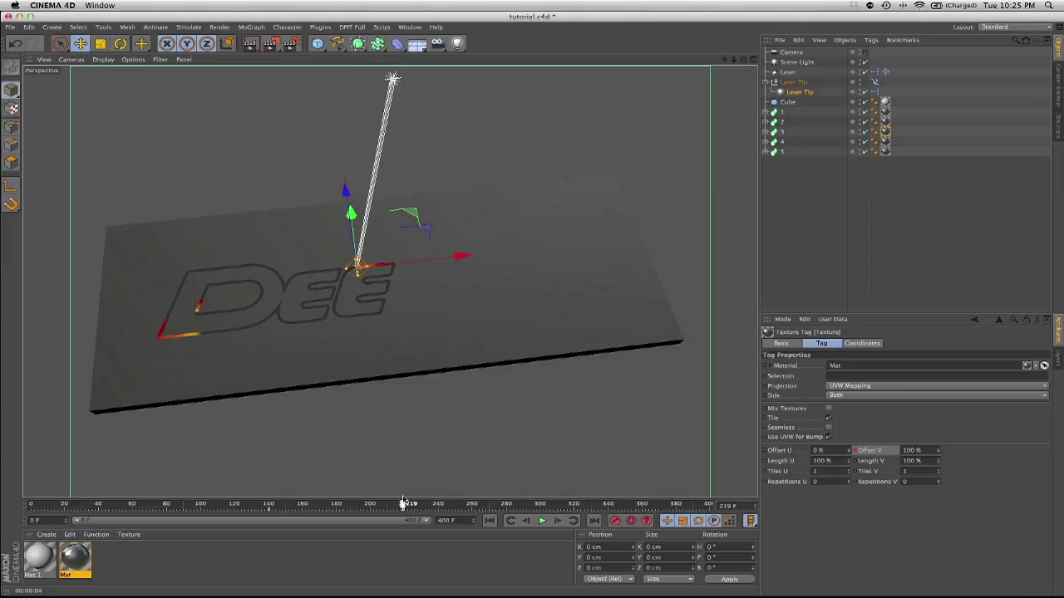
{"action": "left_click", "coordinate": [914, 449]}
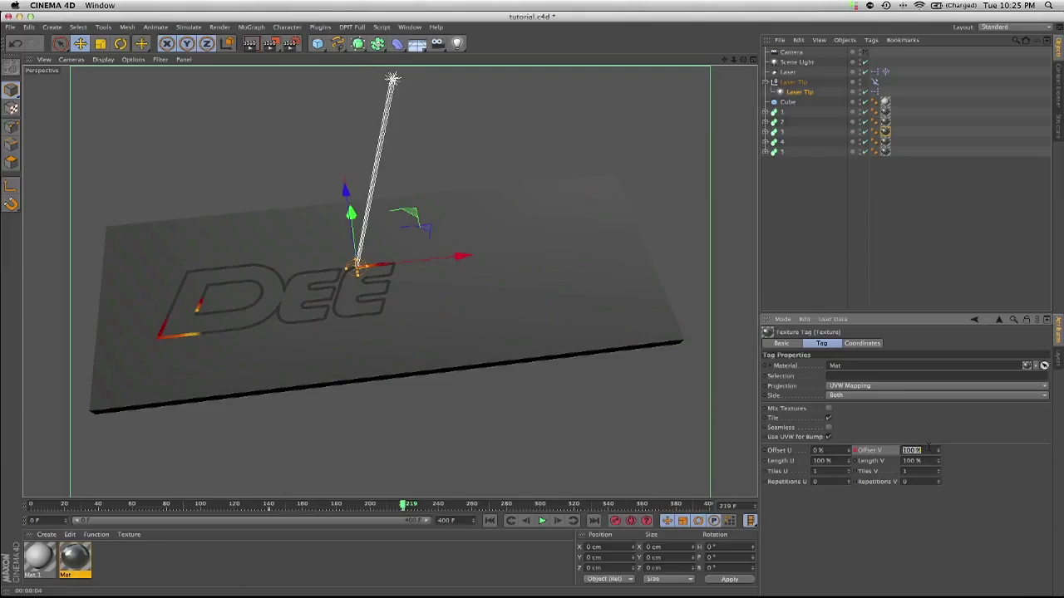
{"action": "type", "text": "0"}
- Keyframe the Offset V of Sweep NURBS 3's texture tag at 20% at frame 228 and scrub the timeline to review it
{"action": "left_click_drag", "start_coordinate": [404, 505], "coordinate": [420, 505]}
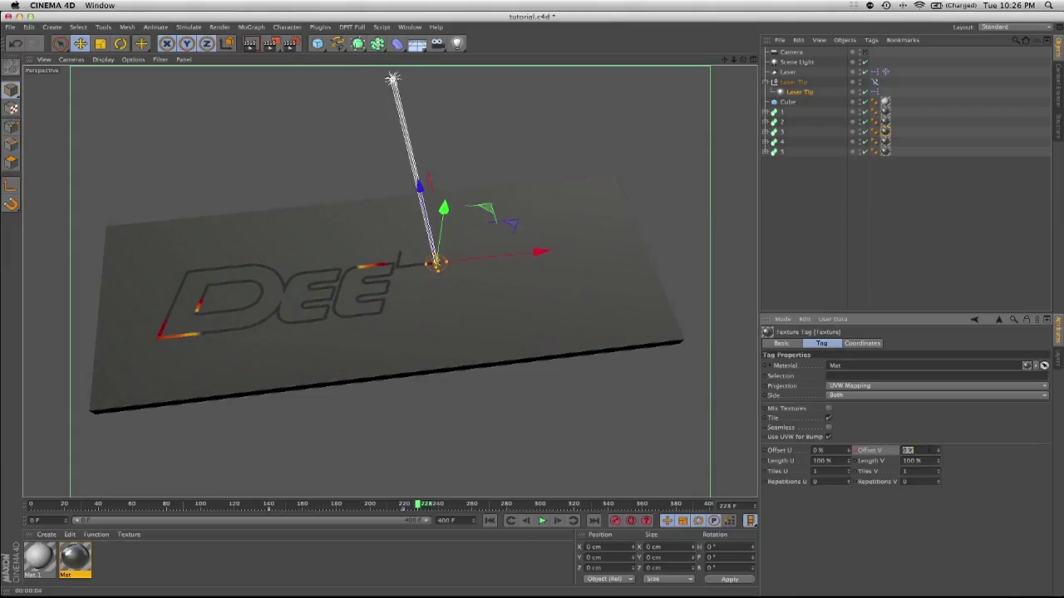
{"action": "left_click", "coordinate": [929, 449]}
{"action": "type", "text": "20"}
{"action": "key", "text": "Return"}
{"action": "left_click", "coordinate": [856, 450]}
{"action": "mouse_move", "coordinate": [418, 505]}
{"action": "left_mouse_down"}
{"action": "mouse_move", "coordinate": [377, 507]}
{"action": "mouse_move", "coordinate": [427, 507]}
{"action": "mouse_move", "coordinate": [287, 507]}
{"action": "mouse_move", "coordinate": [574, 497]}
{"action": "left_mouse_up"}
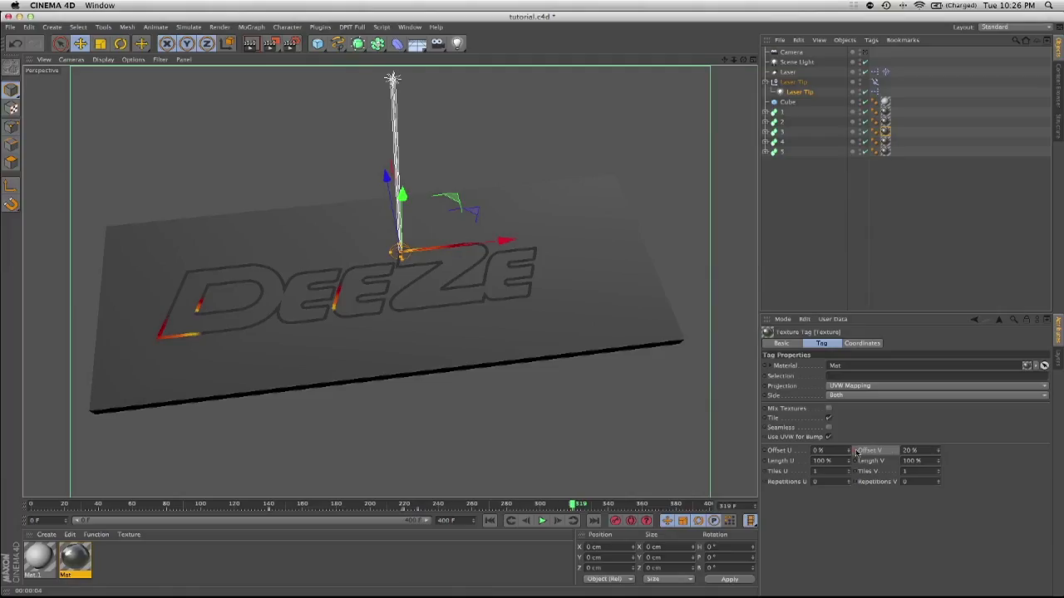
{"action": "left_click_drag", "start_coordinate": [574, 503], "coordinate": [402, 504]}
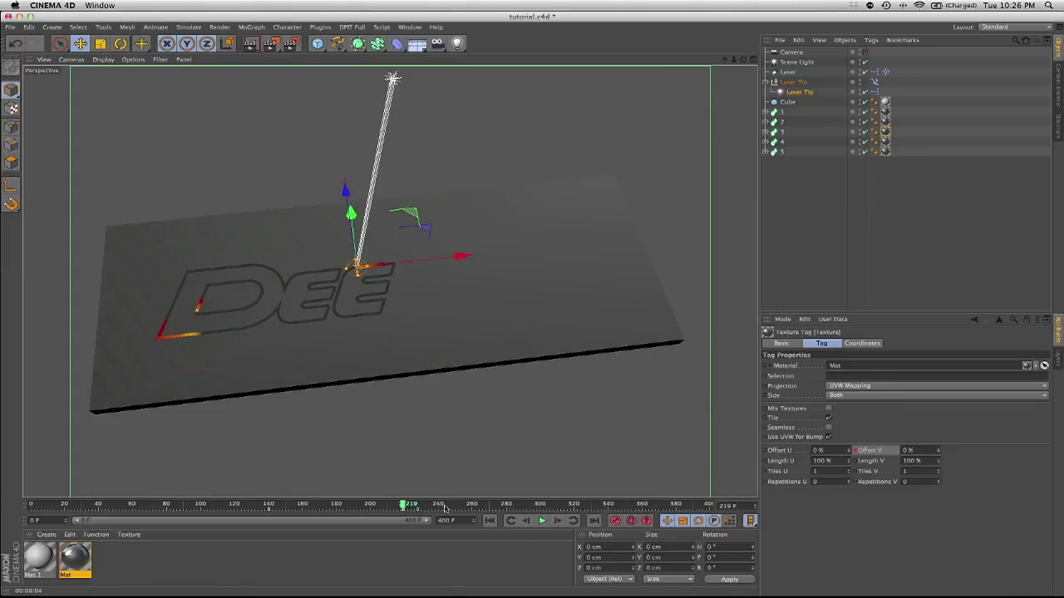
- Keyframe the Offset V of Sweep NURBS 4's texture tag at 0% at frame 220
{"action": "left_click", "coordinate": [885, 142]}
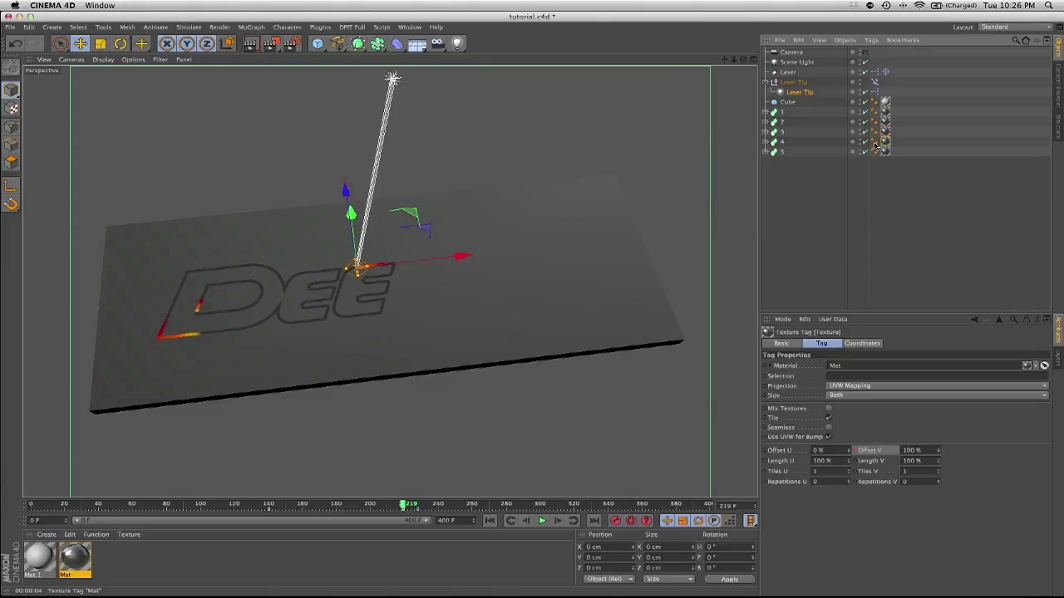
{"action": "left_click", "coordinate": [405, 505]}
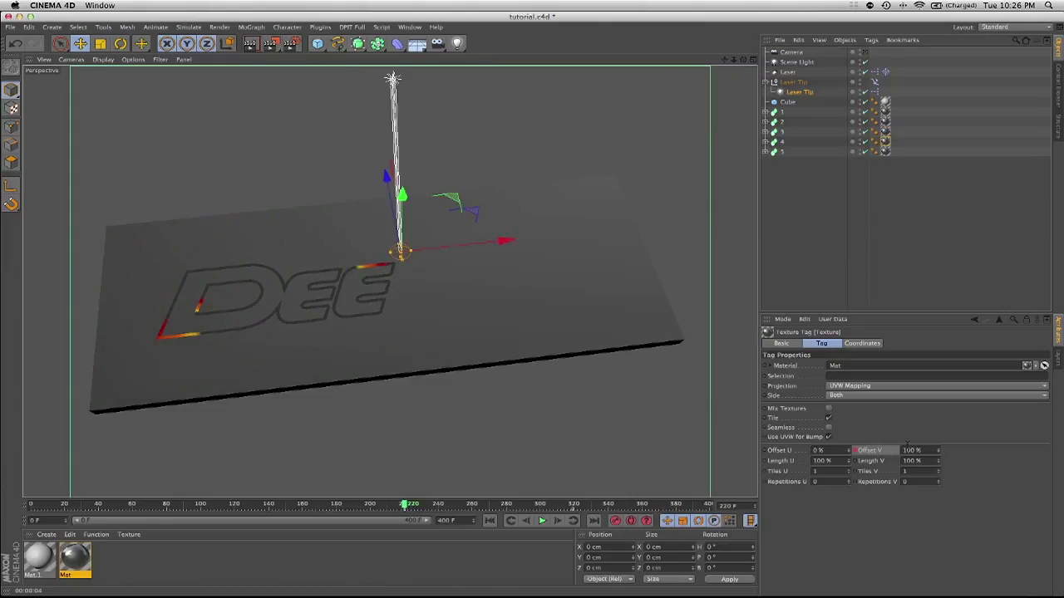
{"action": "double_click", "coordinate": [912, 450]}
{"action": "type", "text": "0"}
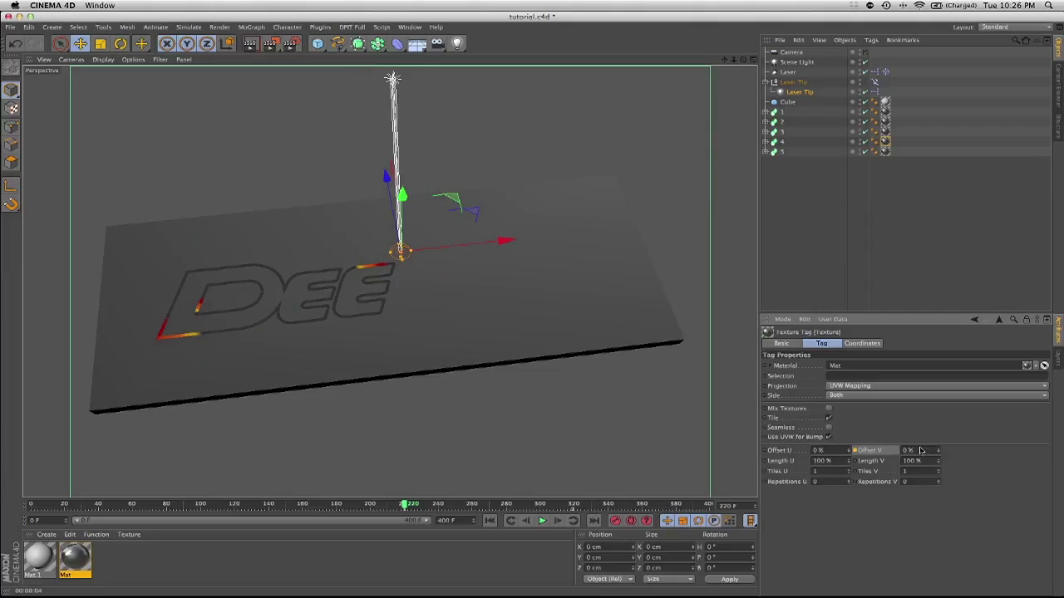
{"action": "left_click", "coordinate": [854, 450], "text": "ctrl"}
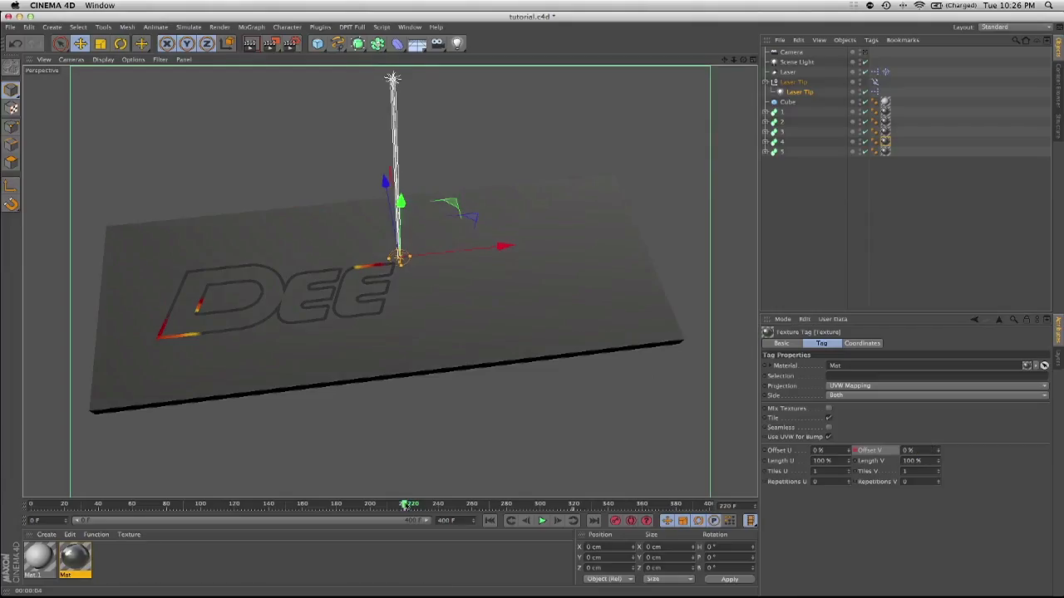
- Keyframe the Offset V of Sweep NURBS 4's texture tag at 0% at frame 319
{"action": "left_click_drag", "start_coordinate": [407, 505], "coordinate": [584, 507]}
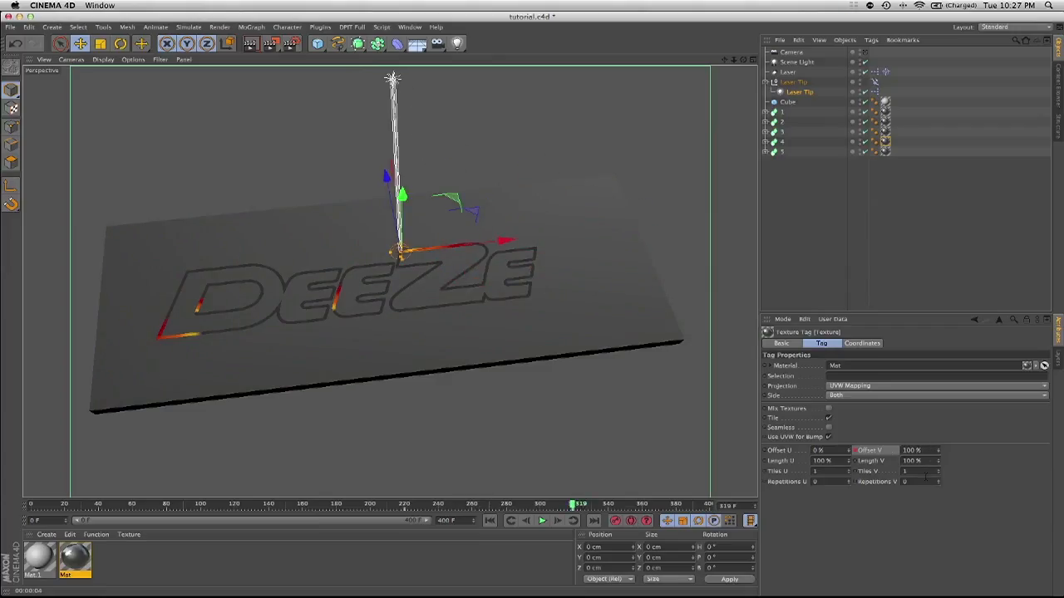
{"action": "left_click", "coordinate": [928, 448]}
{"action": "type", "text": "0"}
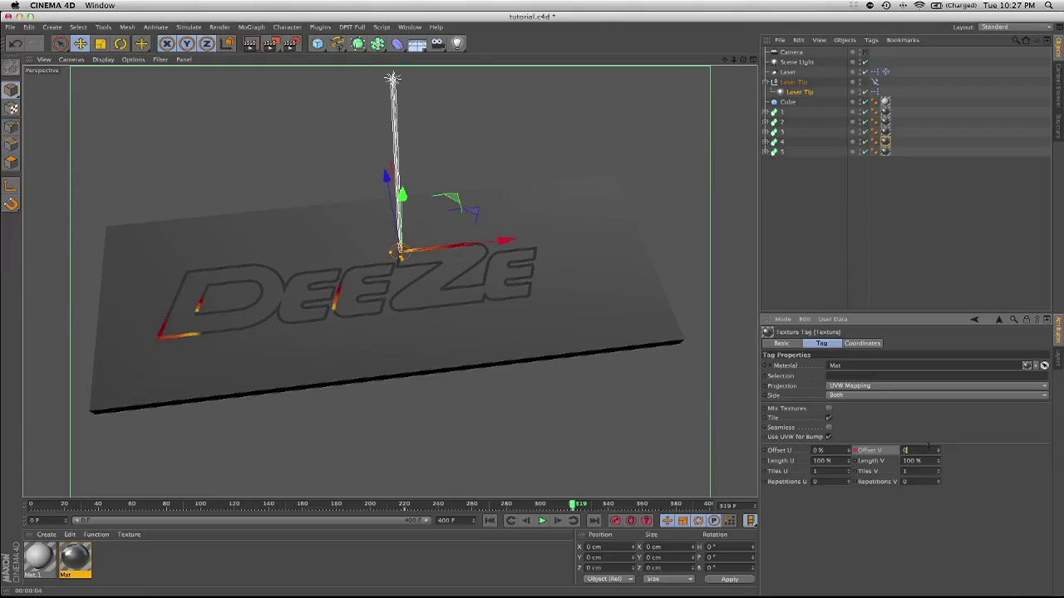
{"action": "left_click", "coordinate": [855, 451], "text": "ctrl"}
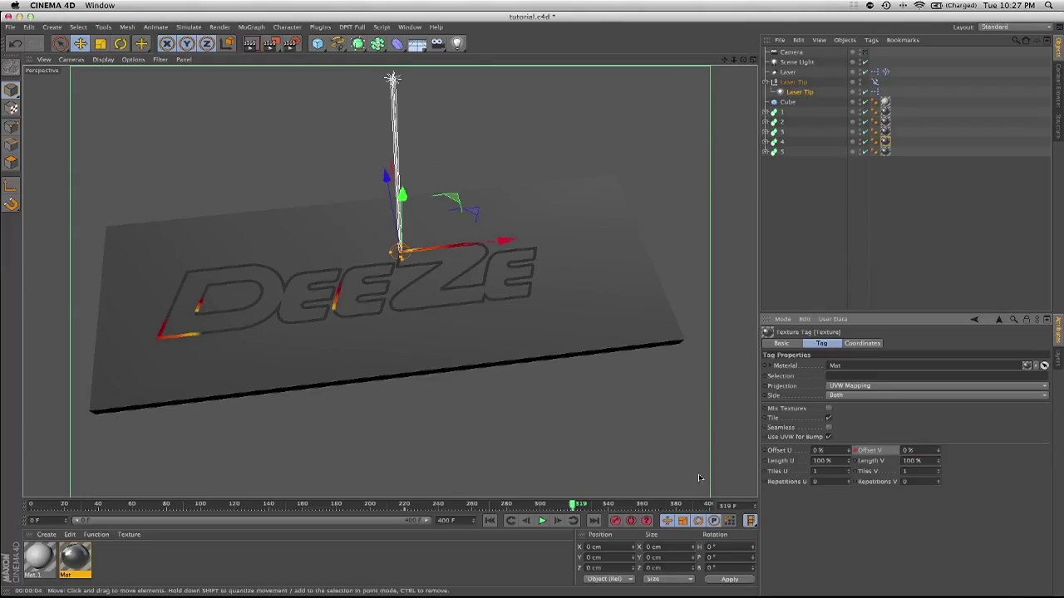
- Keyframe the Offset V of Sweep NURBS 4's texture tag at 20% at frame 329
{"action": "left_click_drag", "start_coordinate": [573, 506], "coordinate": [590, 505]}
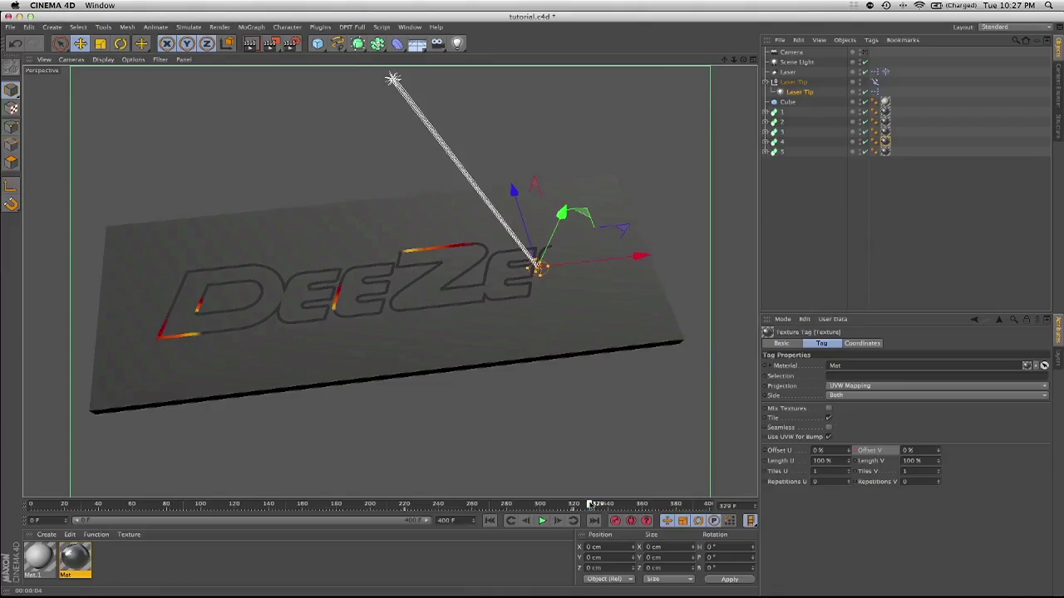
{"action": "left_click", "coordinate": [914, 449]}
{"action": "type", "text": "20"}
{"action": "key", "text": "Return"}
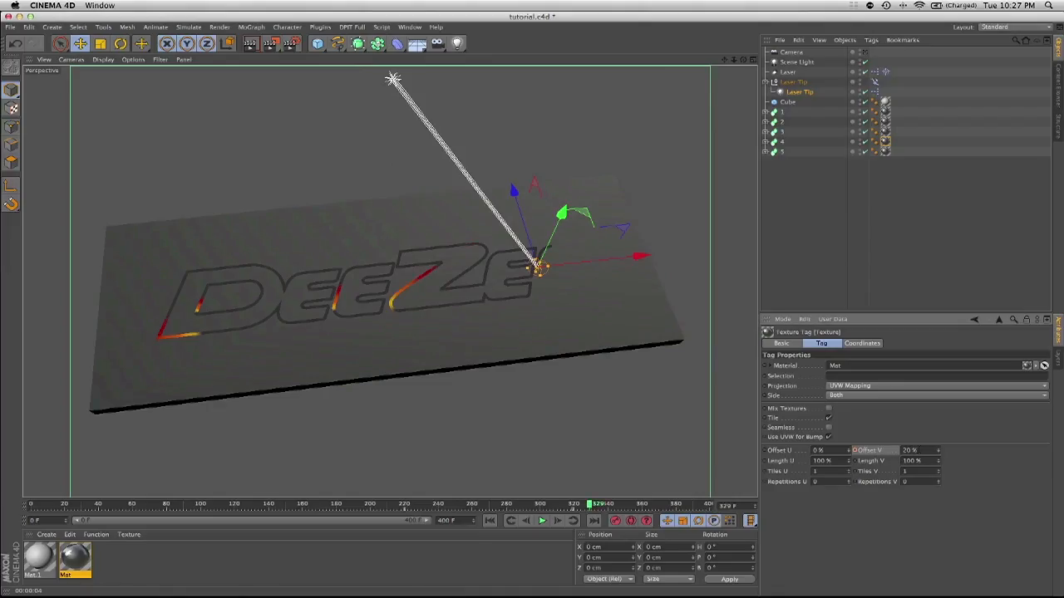
{"action": "left_click", "coordinate": [856, 450], "text": "ctrl"}
- Review sweep 4's glow across the timeline and keyframe the Offset V of sweep 5's texture tag at 0% at frame 320
{"action": "mouse_move", "coordinate": [588, 505]}
{"action": "left_mouse_down"}
{"action": "mouse_move", "coordinate": [401, 514]}
{"action": "mouse_move", "coordinate": [475, 509]}
{"action": "left_mouse_up"}
{"action": "left_click_drag", "start_coordinate": [480, 506], "coordinate": [575, 485]}
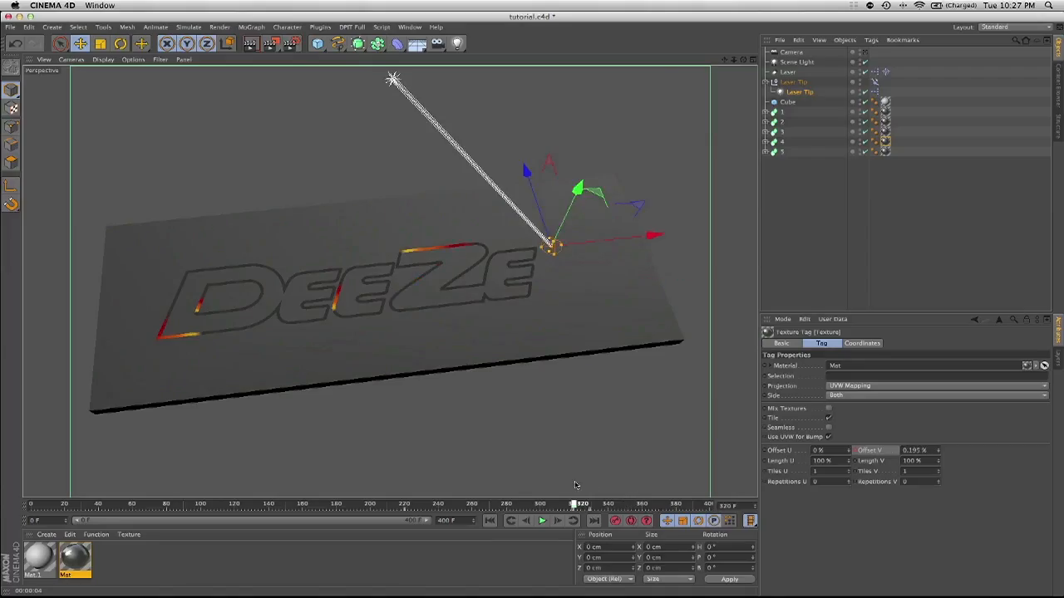
{"action": "left_click", "coordinate": [885, 151]}
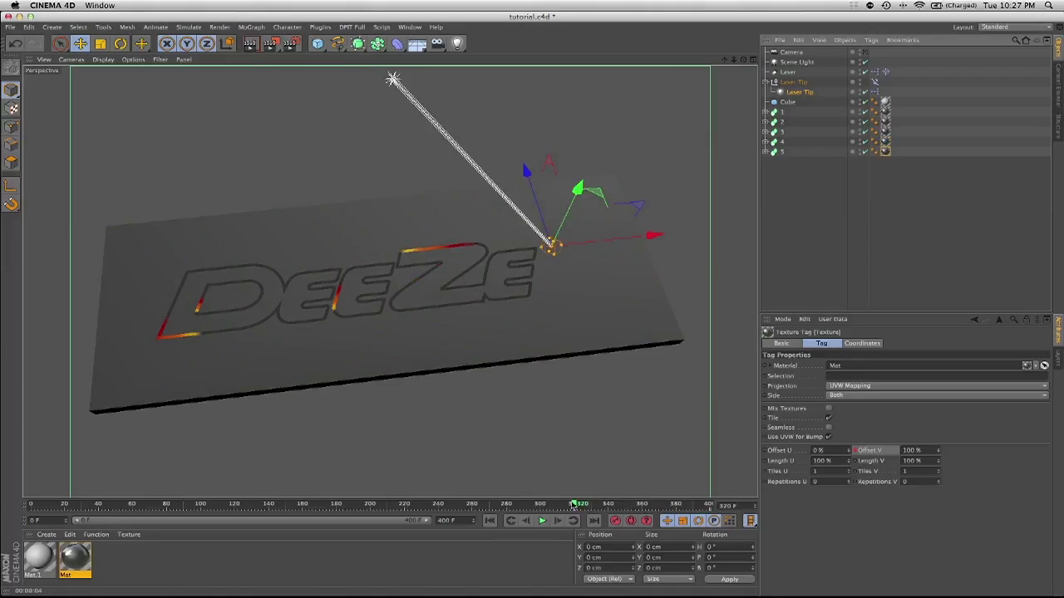
{"action": "left_click", "coordinate": [911, 450]}
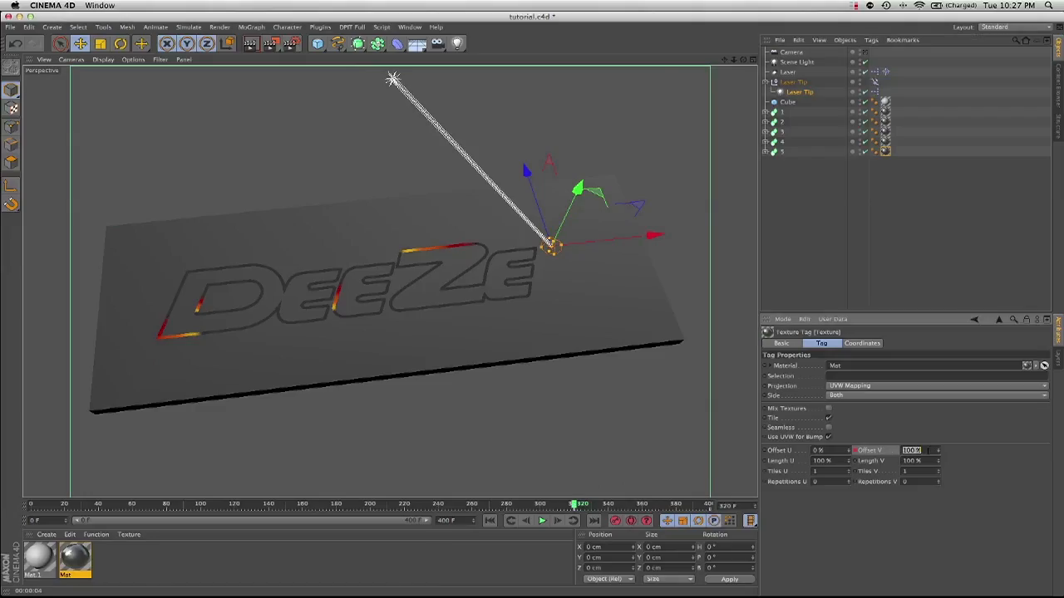
{"action": "type", "text": "0"}
{"action": "key", "text": "Return"}
- Keyframe the Offset V of sweep 5's texture tag at 0% at frame 400
{"action": "left_click_drag", "start_coordinate": [575, 505], "coordinate": [711, 481]}
{"action": "left_click", "coordinate": [912, 450]}
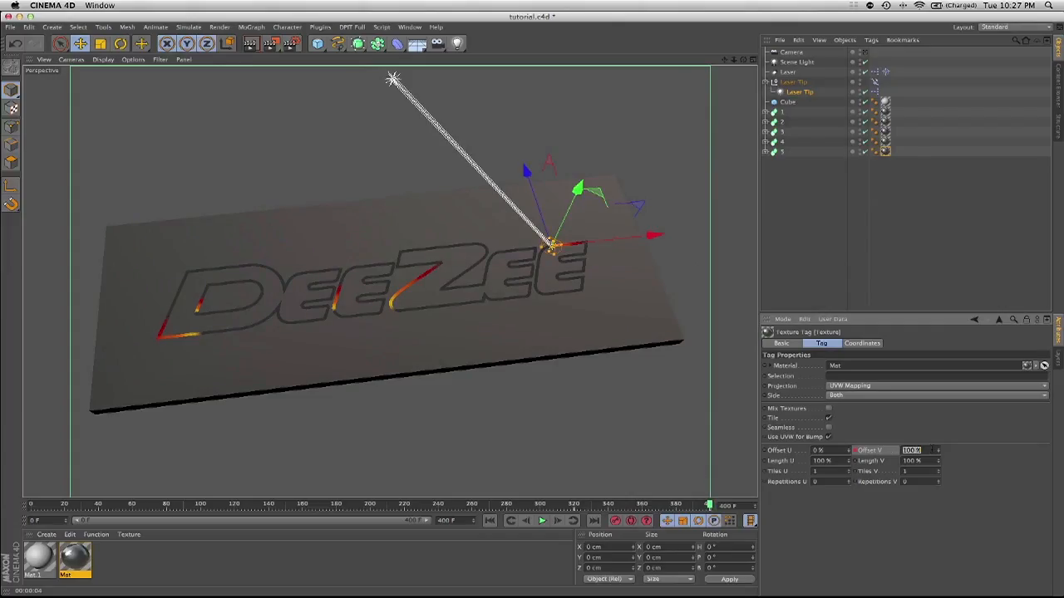
{"action": "type", "text": "0"}
{"action": "key", "text": "Return"}
{"action": "left_click", "coordinate": [857, 449], "text": "ctrl"}
{"action": "left_click_drag", "start_coordinate": [938, 451], "coordinate": [935, 451]}
{"action": "mouse_move", "coordinate": [709, 505]}
{"action": "left_mouse_down"}
{"action": "mouse_move", "coordinate": [680, 506]}
{"action": "mouse_move", "coordinate": [709, 506]}
{"action": "left_mouse_up"}
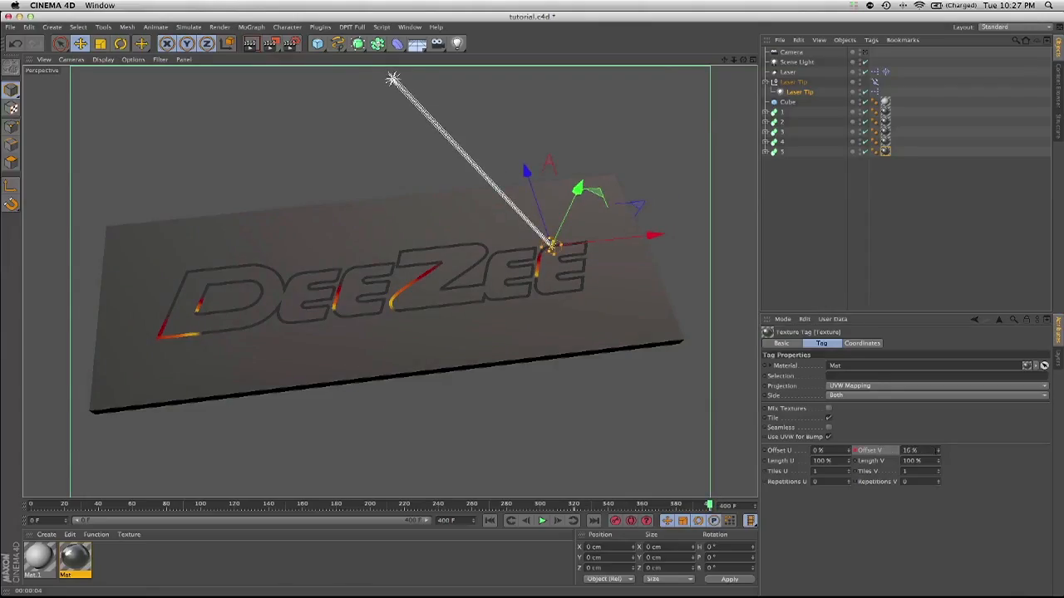
{"action": "left_click", "coordinate": [938, 453]}
{"action": "type", "text": "0"}
{"action": "key", "text": "Return"}
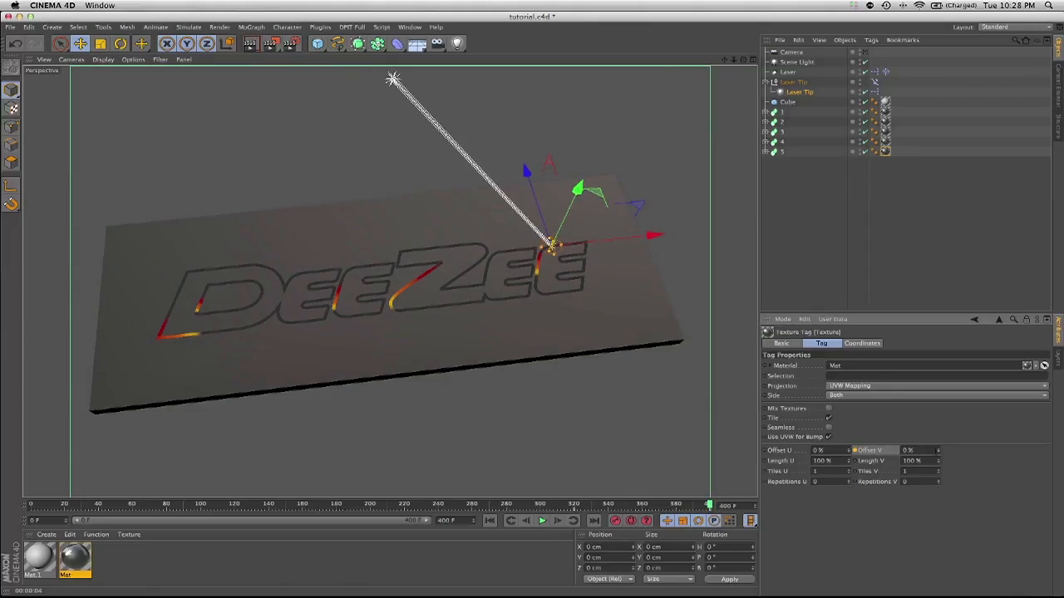
{"action": "left_click", "coordinate": [853, 451]}
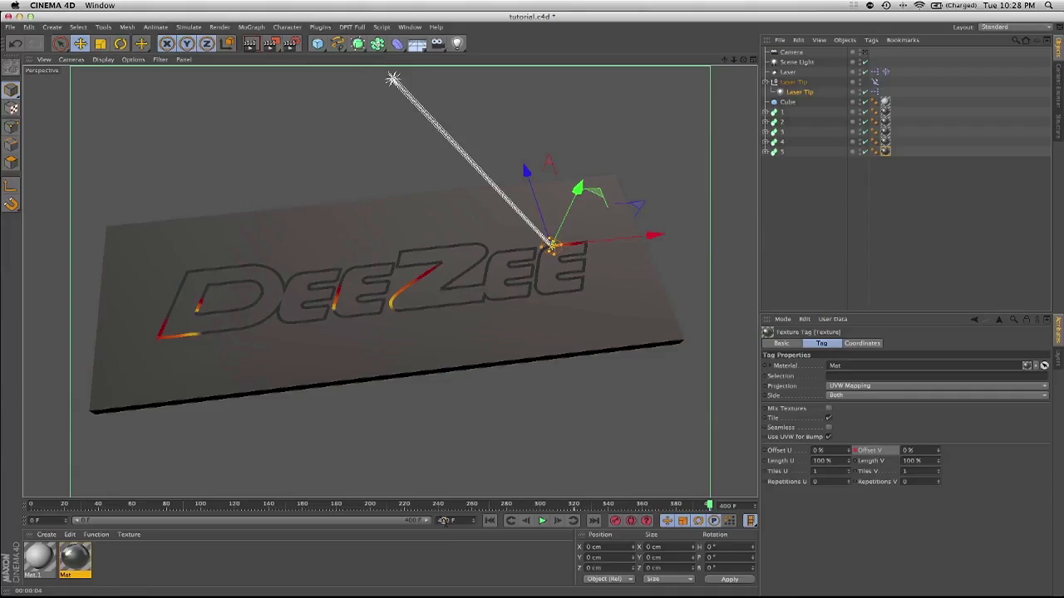
- Extend the animation to 420 frames and keyframe the Offset V of sweep 5's texture tag at 20% at frame 420
{"action": "key", "text": "Return"}
{"action": "left_click_drag", "start_coordinate": [411, 522], "coordinate": [447, 523]}
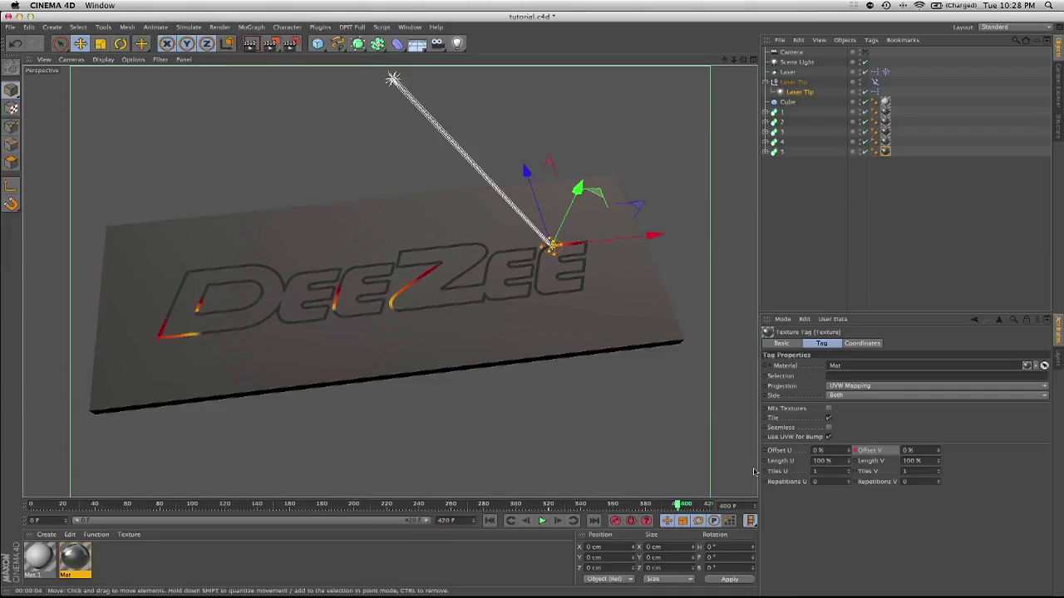
{"action": "left_click_drag", "start_coordinate": [679, 506], "coordinate": [708, 506]}
{"action": "left_click", "coordinate": [909, 450]}
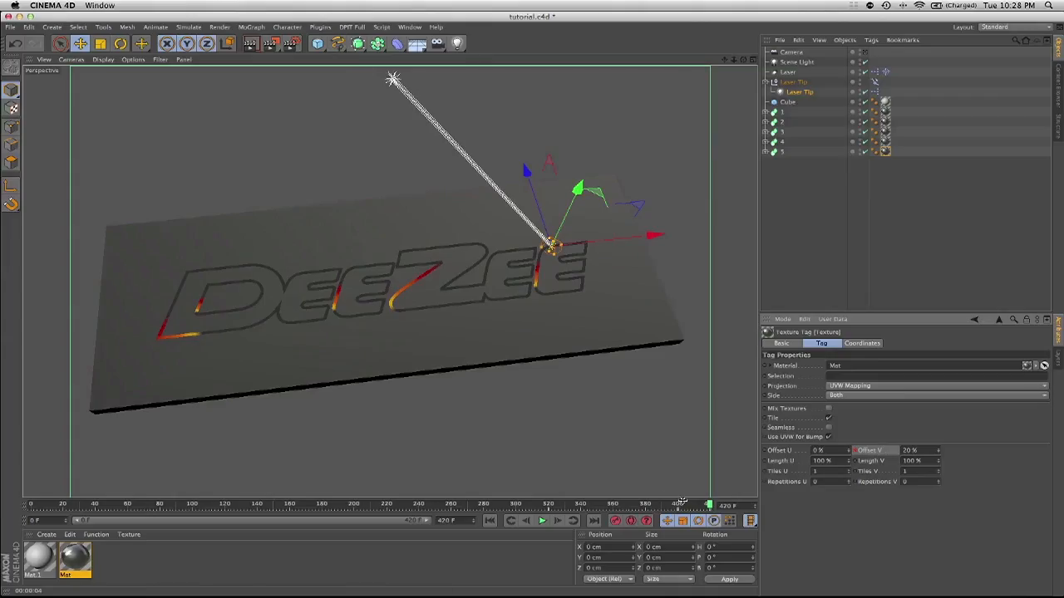
{"action": "left_click_drag", "start_coordinate": [709, 505], "coordinate": [758, 502]}
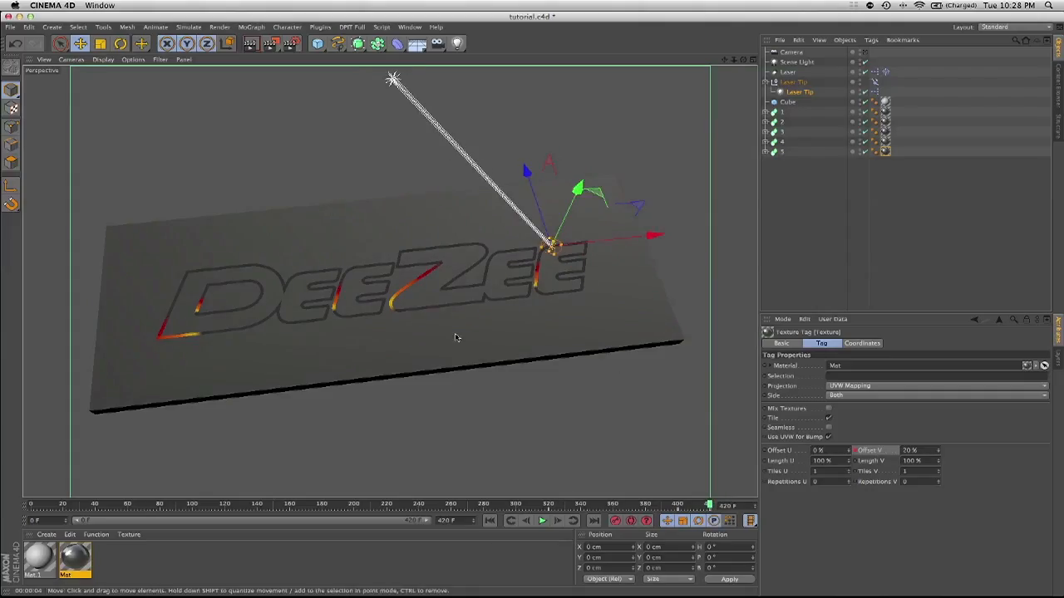
- Undo the accidental perspective view rotation to restore the camera framing of the logo plate
{"action": "mouse_move", "coordinate": [454, 335]}
{"action": "left_mouse_down", "text": "alt"}
{"action": "mouse_move", "coordinate": [434, 352]}
{"action": "mouse_move", "coordinate": [460, 336]}
{"action": "left_mouse_up", "text": "alt"}
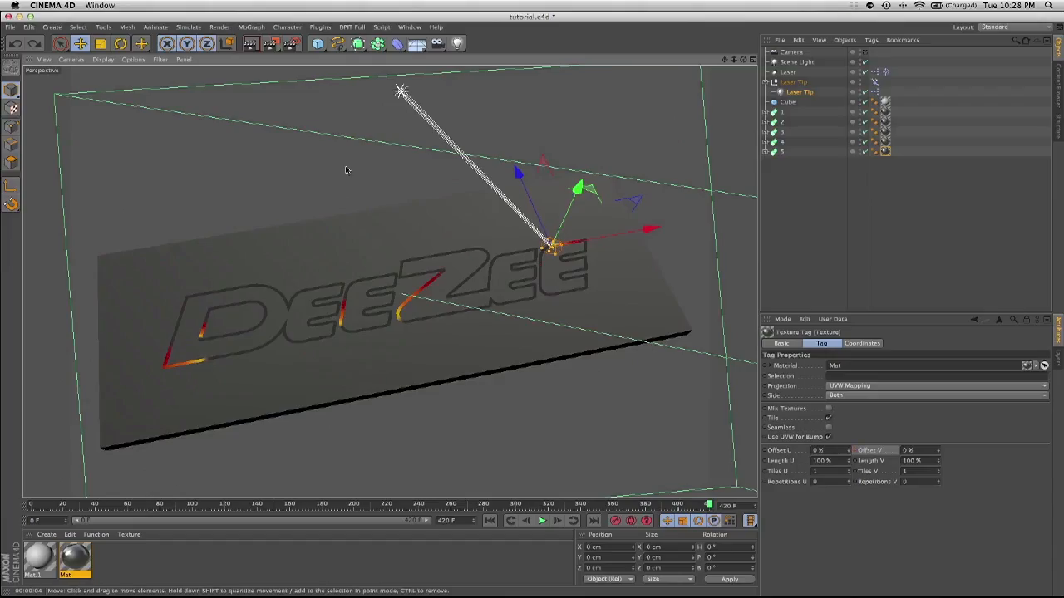
{"action": "left_click", "coordinate": [34, 43]}
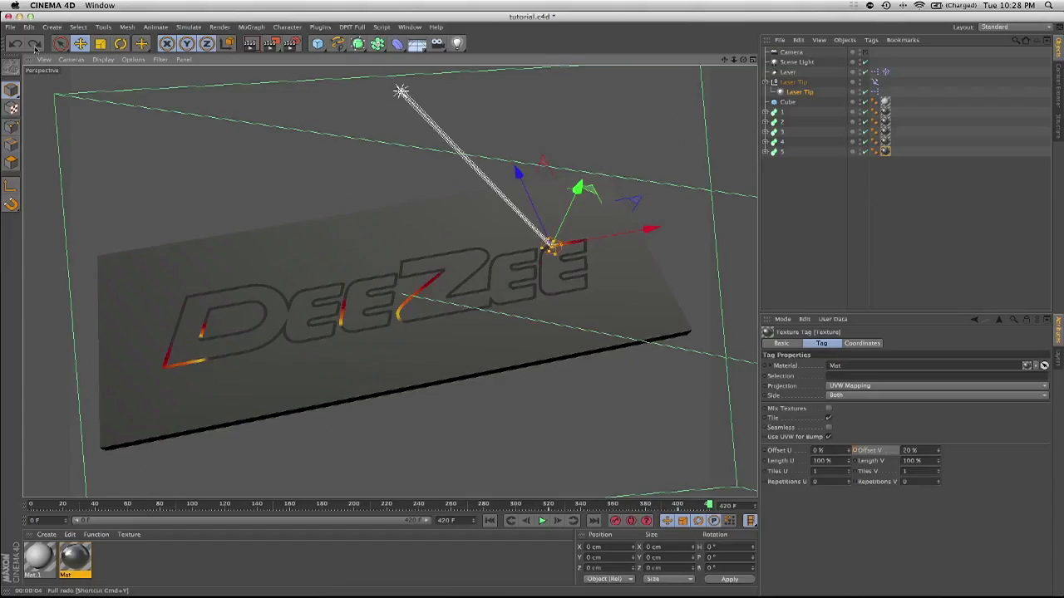
{"action": "left_click", "coordinate": [29, 28]}
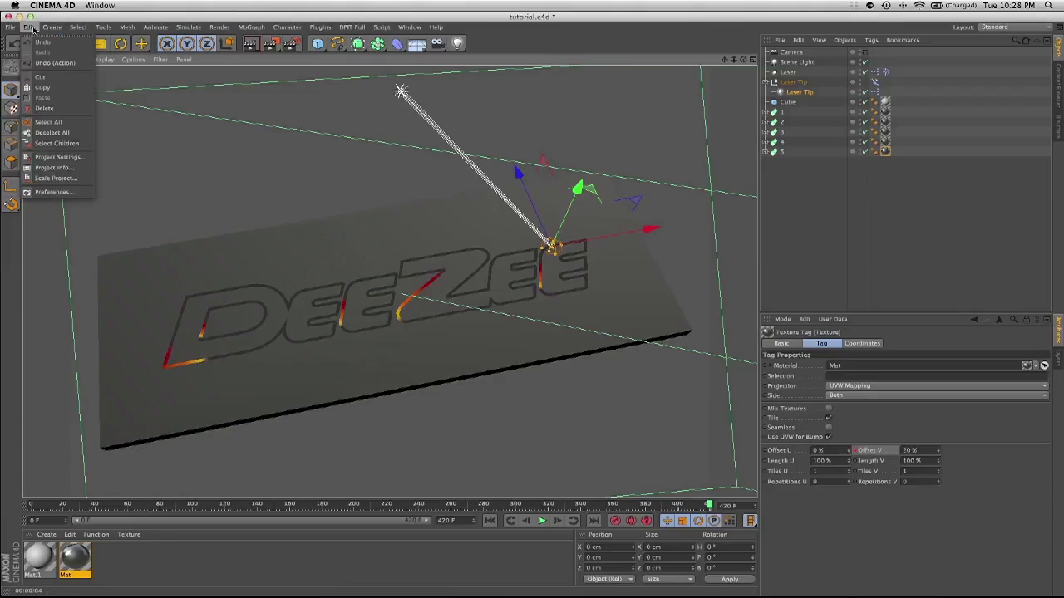
{"action": "mouse_move", "coordinate": [30, 30]}
{"action": "mouse_move", "coordinate": [88, 31]}
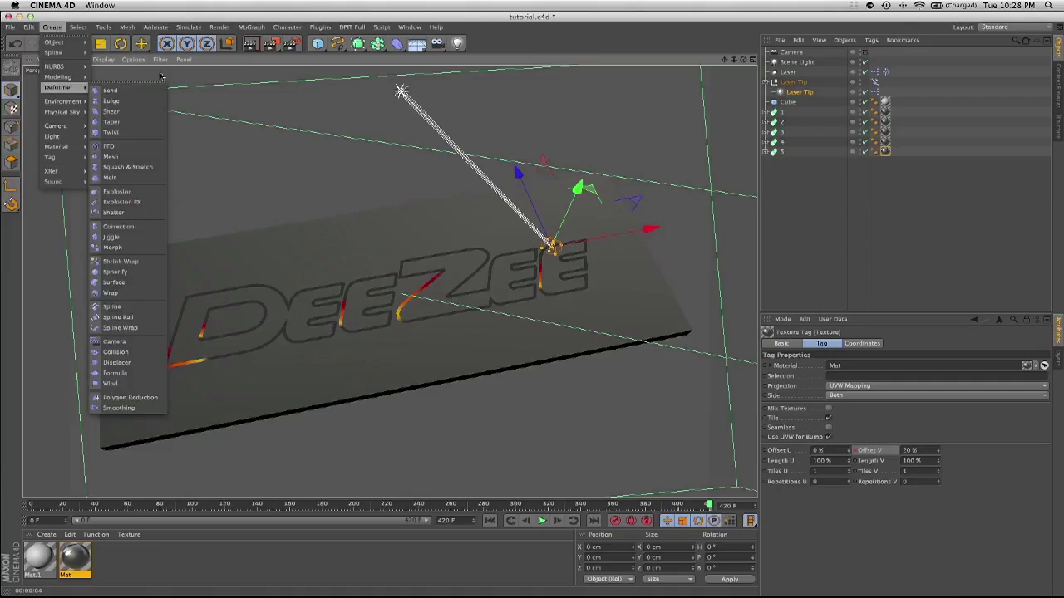
{"action": "left_click", "coordinate": [85, 62]}
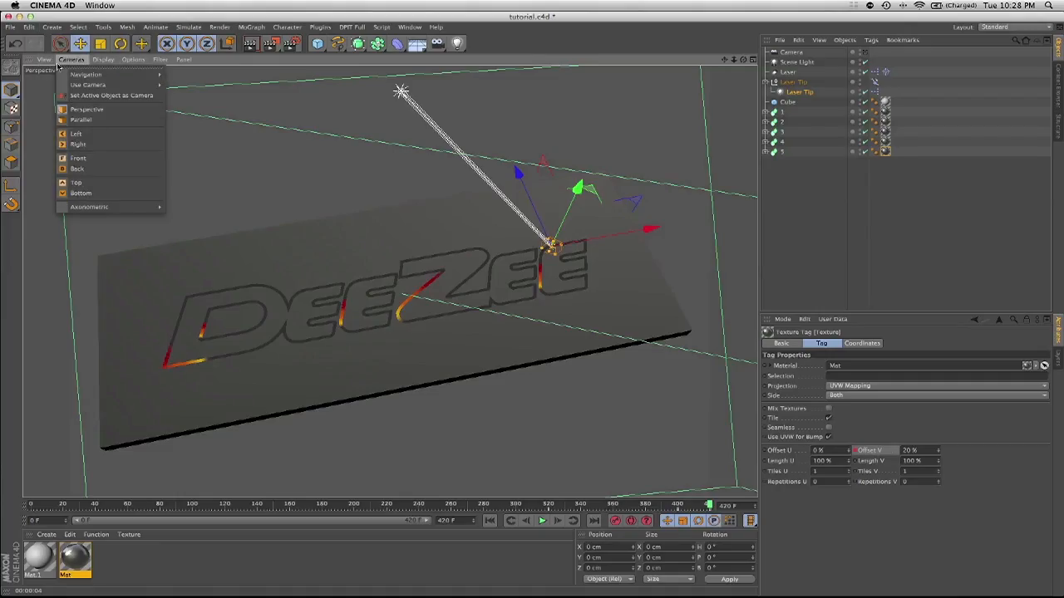
{"action": "mouse_move", "coordinate": [43, 61]}
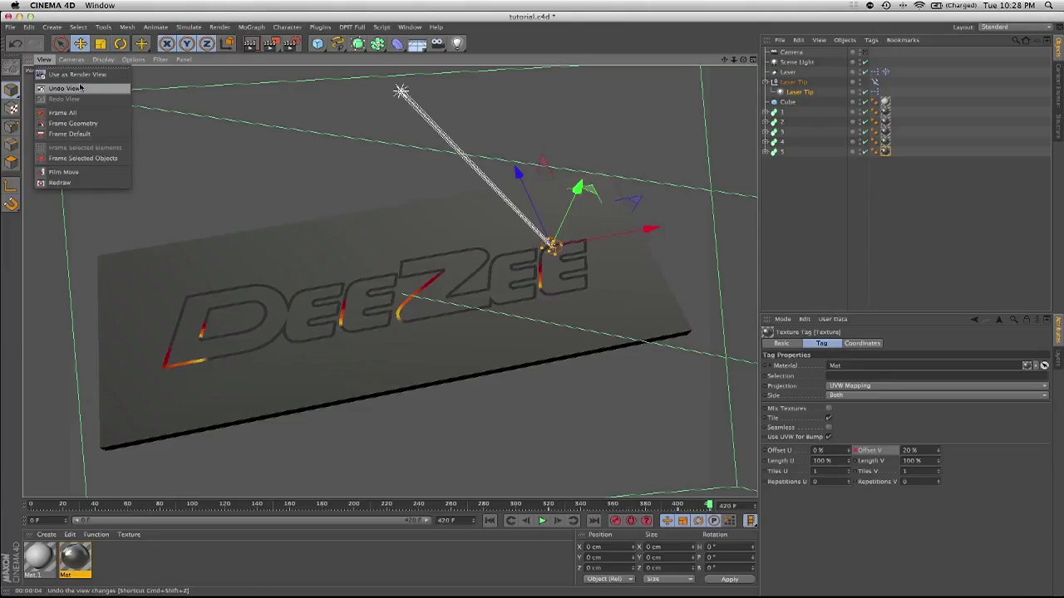
{"action": "left_click", "coordinate": [80, 87]}
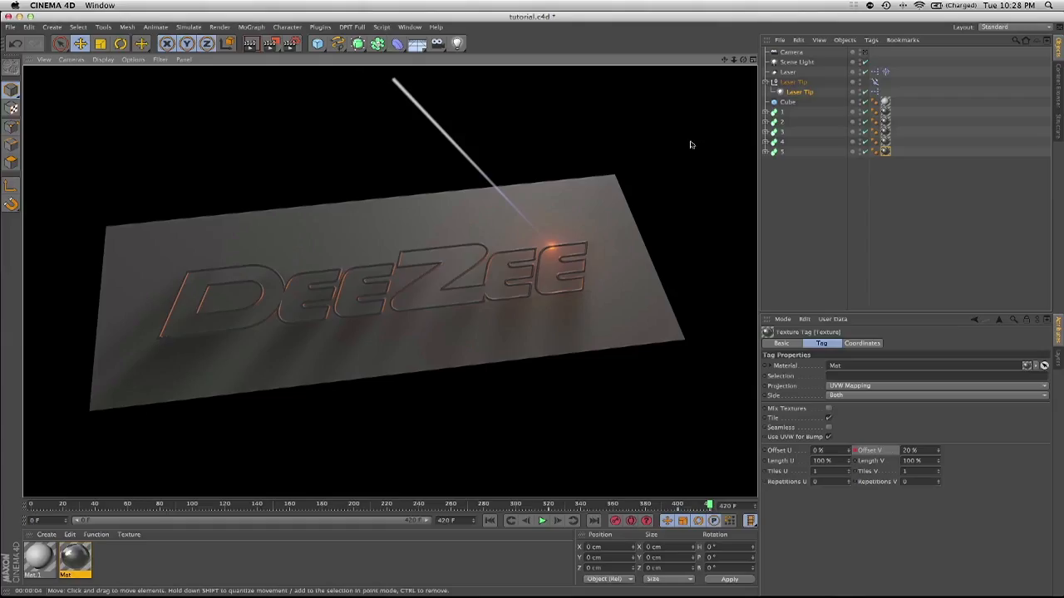
- Move the Scene Light closer to the plate, to about X 1249 cm and Z 1328 cm, and render the perspective view
{"action": "left_click", "coordinate": [789, 64]}
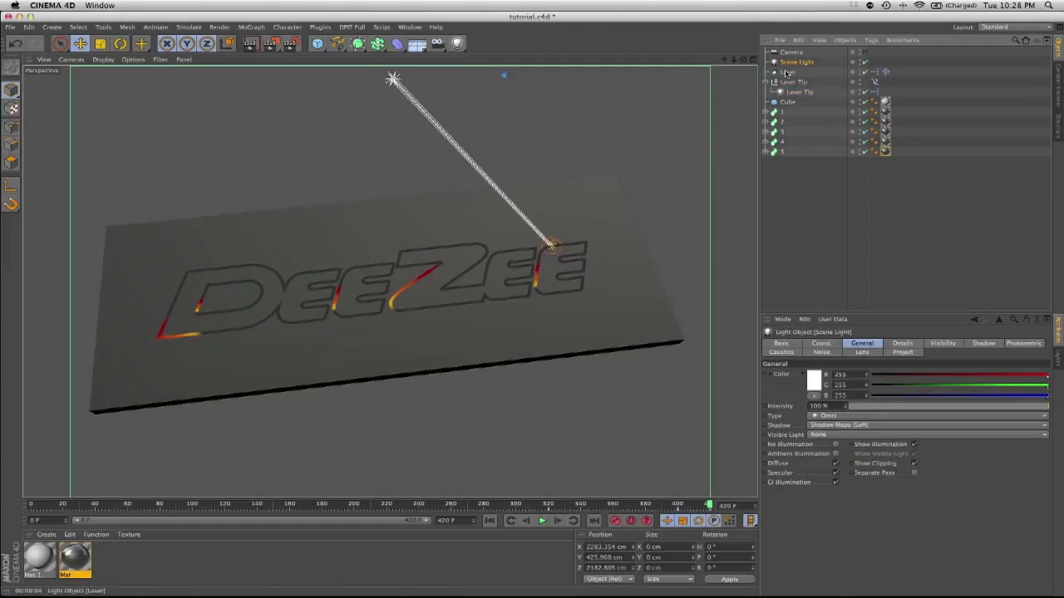
{"action": "middle_click", "coordinate": [574, 140]}
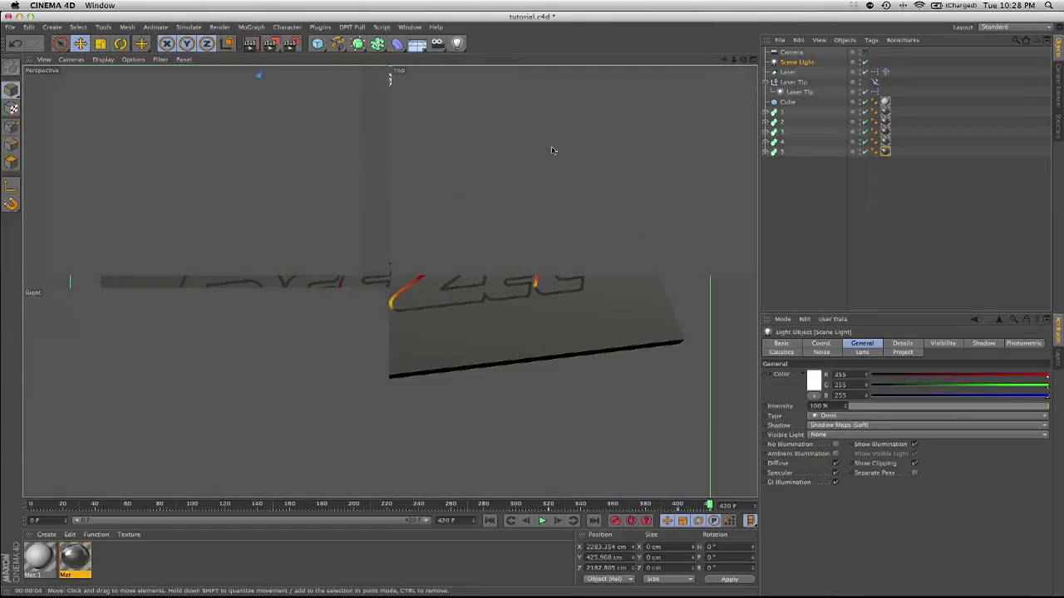
{"action": "scroll", "coordinate": [624, 141], "scroll_direction": "down", "scroll_amount": 6}
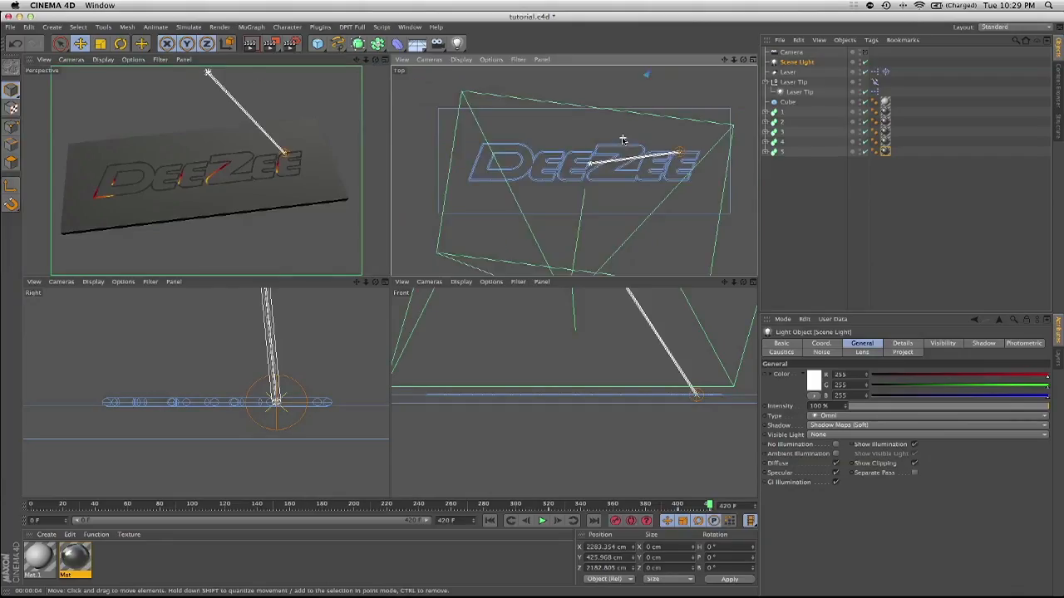
{"action": "scroll", "coordinate": [621, 141], "scroll_direction": "down", "scroll_amount": 4}
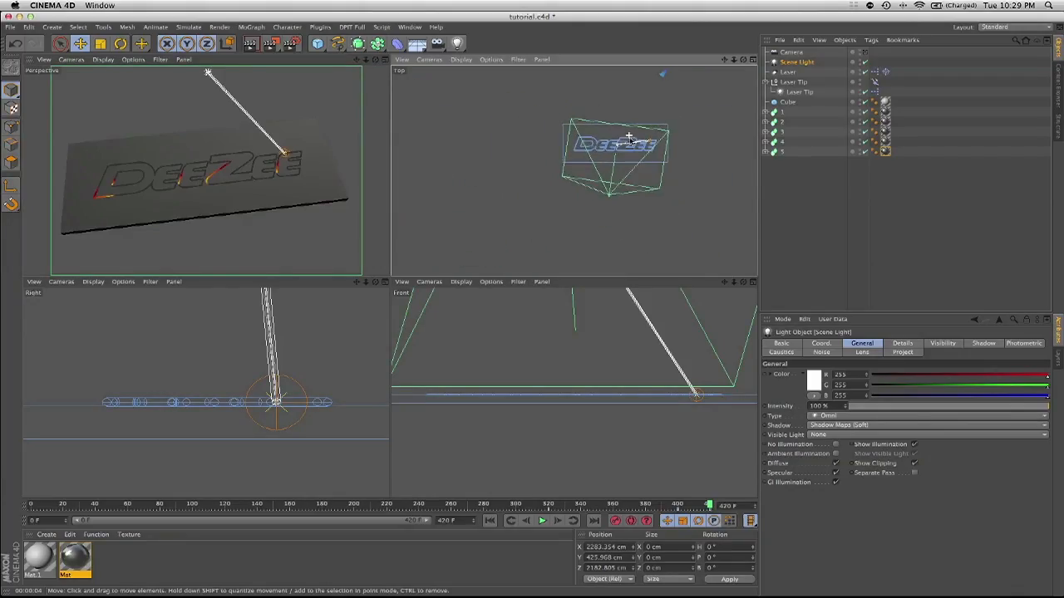
{"action": "middle_click_drag", "start_coordinate": [623, 160], "coordinate": [577, 226], "text": "alt"}
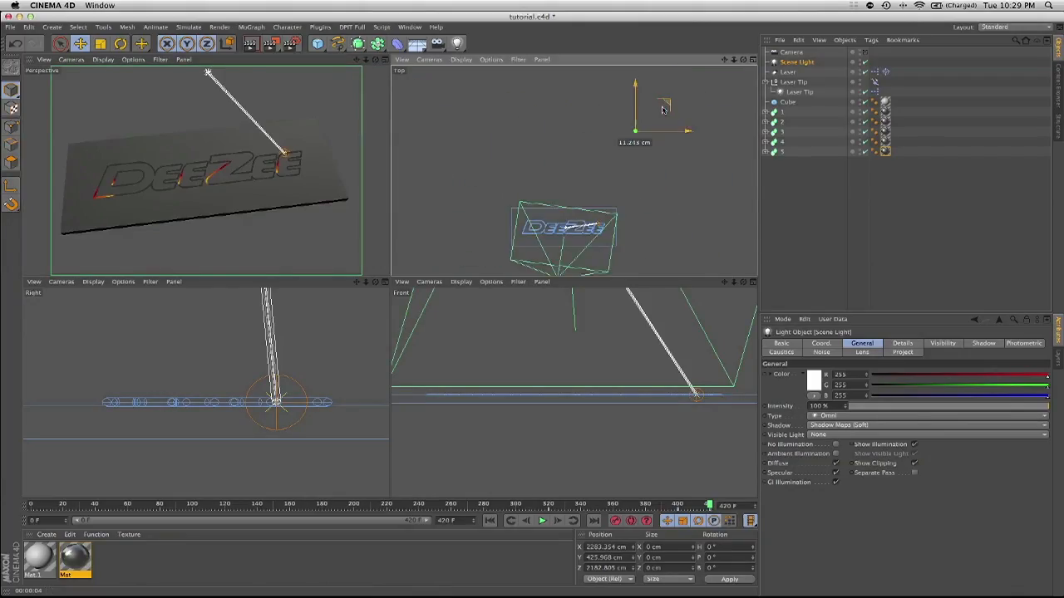
{"action": "left_click_drag", "start_coordinate": [663, 103], "coordinate": [615, 143]}
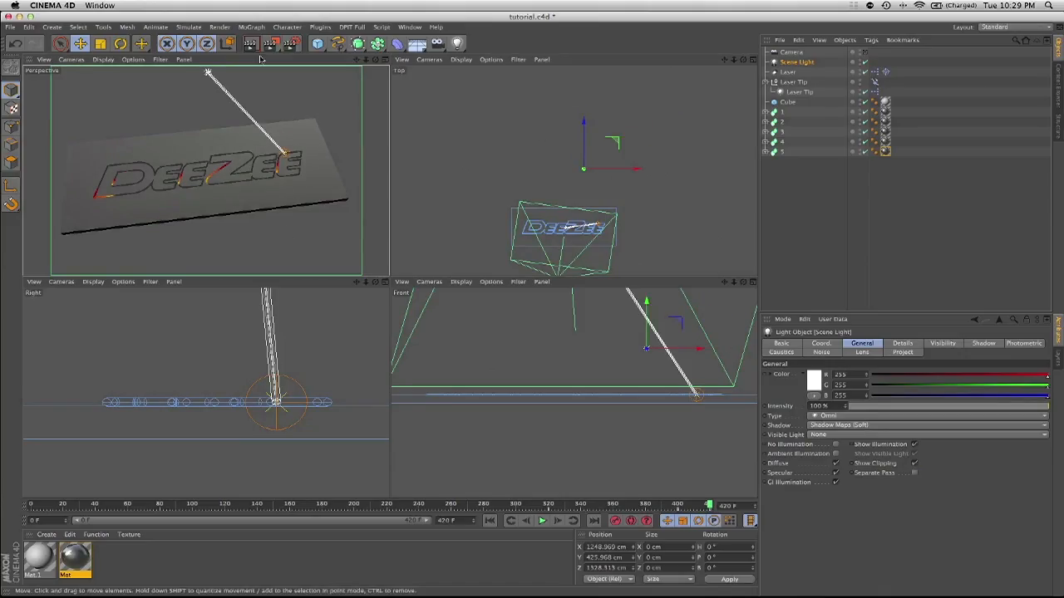
{"action": "middle_click", "coordinate": [293, 137]}
{"action": "middle_click", "coordinate": [294, 137]}
{"action": "middle_click", "coordinate": [253, 62]}
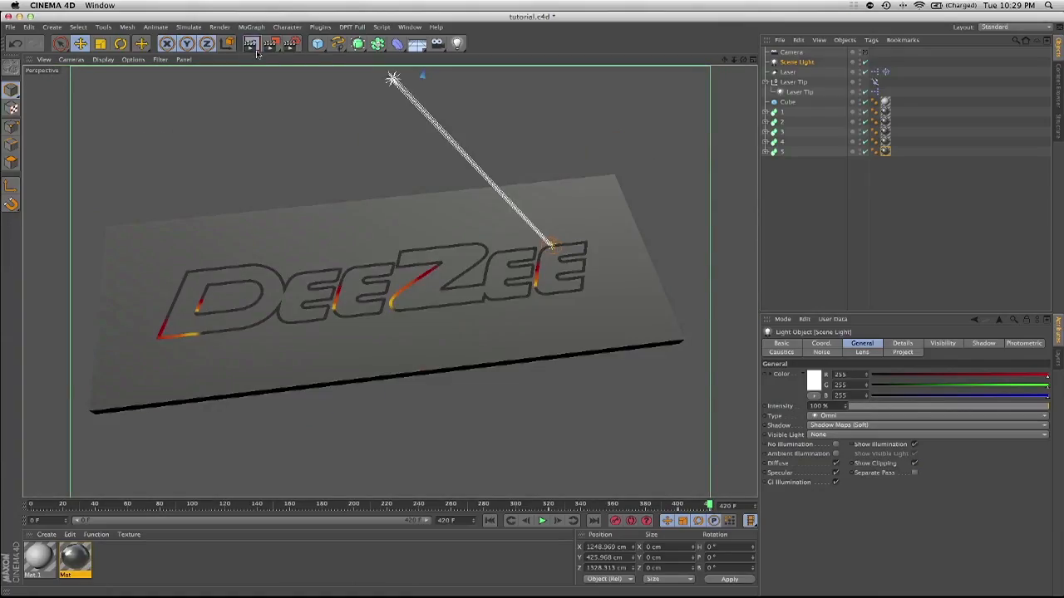
{"action": "key", "text": "super+r"}
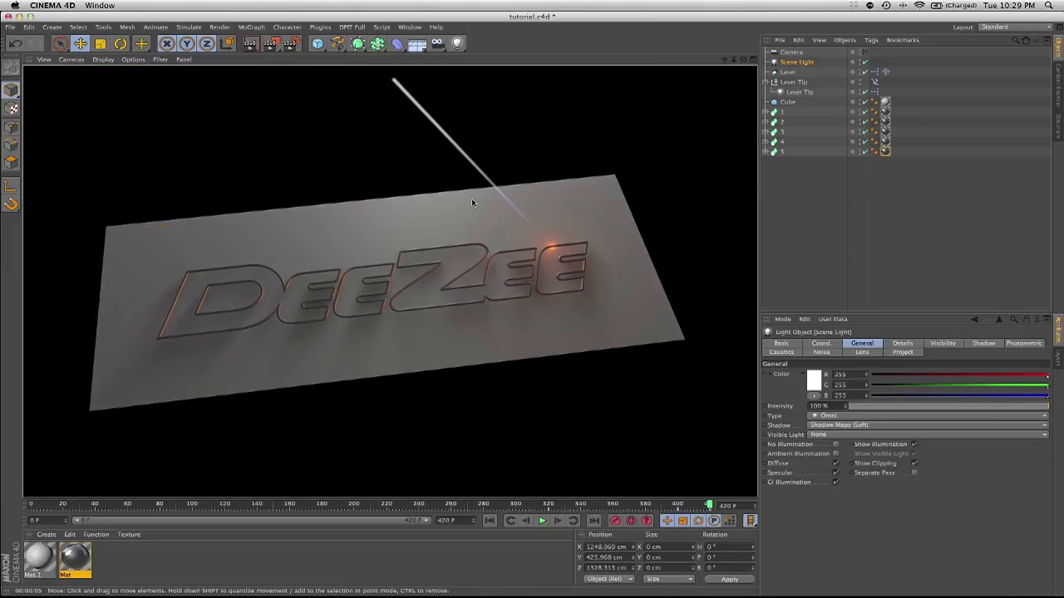
- Move the Scene Light to about X 1058 cm and Z 474 cm, over the plate's back edge, and render the perspective view
{"action": "middle_click", "coordinate": [524, 222]}
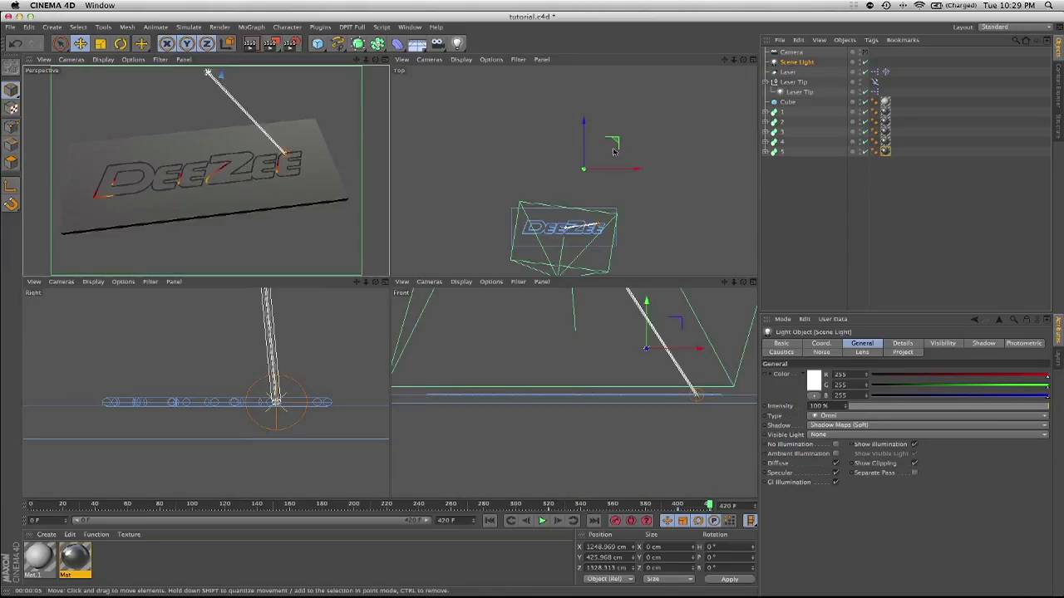
{"action": "left_click_drag", "start_coordinate": [613, 151], "coordinate": [608, 187]}
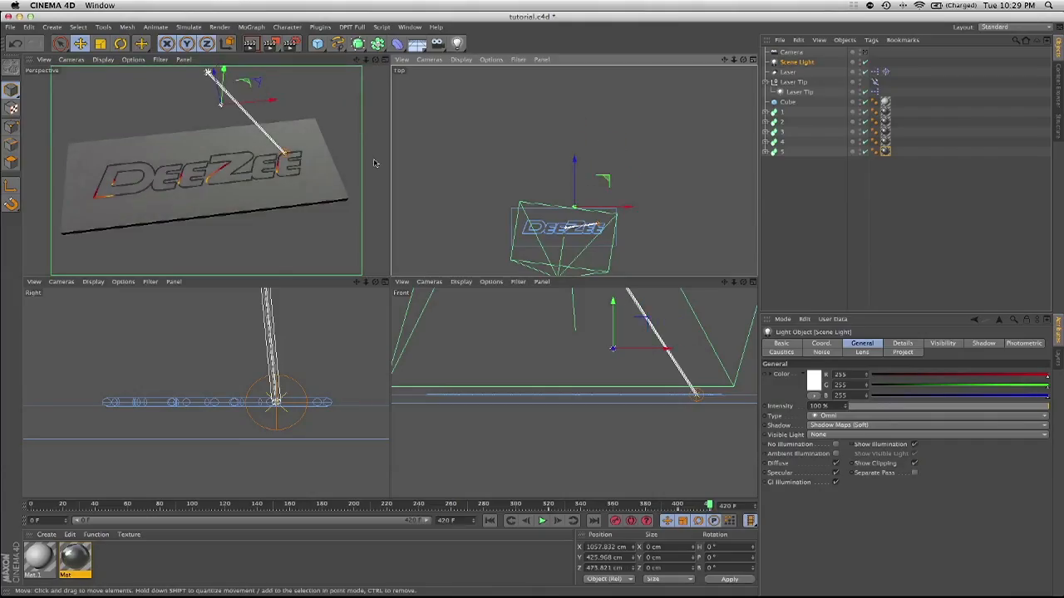
{"action": "middle_click", "coordinate": [277, 221]}
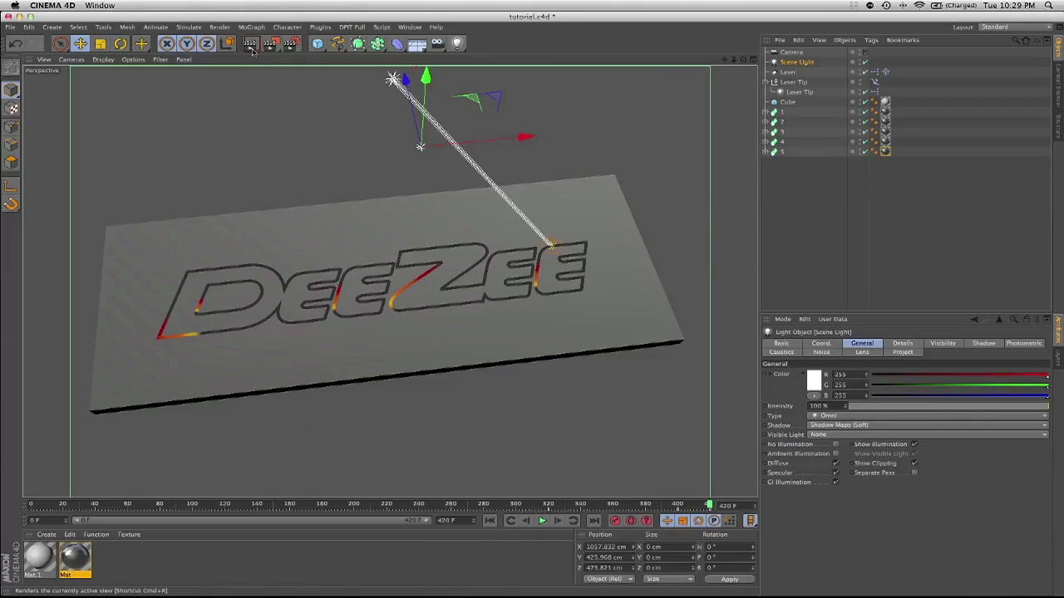
{"action": "left_click", "coordinate": [252, 45]}
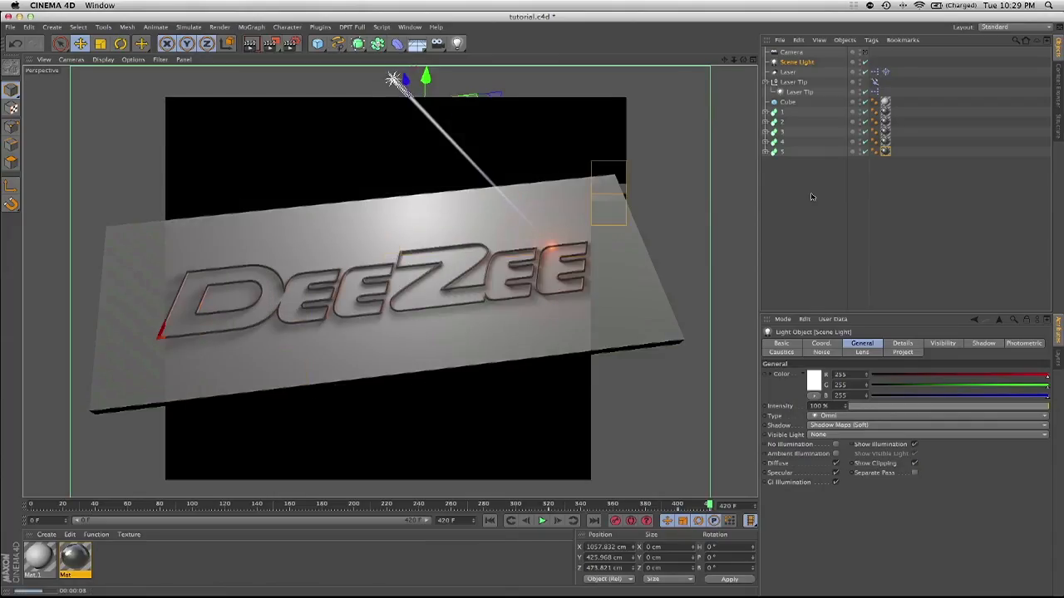
- Rename the Cube object as Floor
{"action": "left_click", "coordinate": [794, 103]}
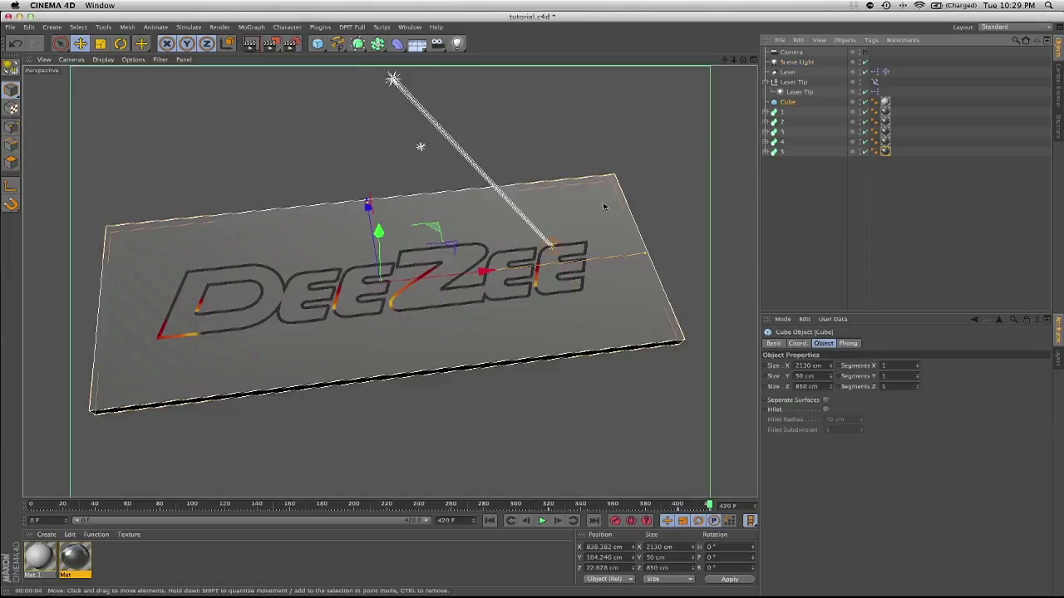
{"action": "middle_click", "coordinate": [604, 205]}
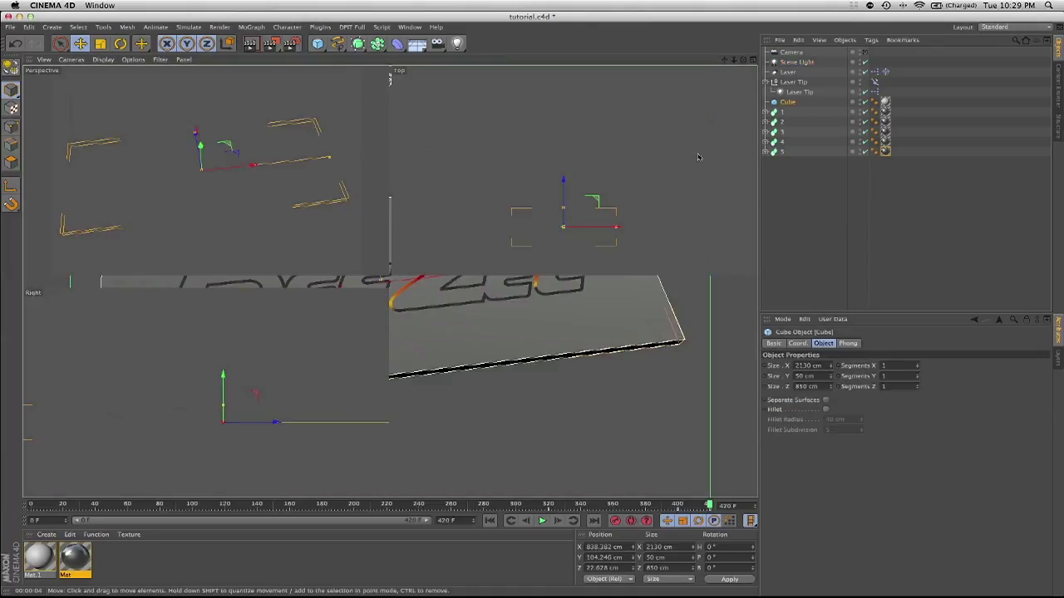
{"action": "double_click", "coordinate": [791, 103]}
{"action": "type", "text": "Flo"}
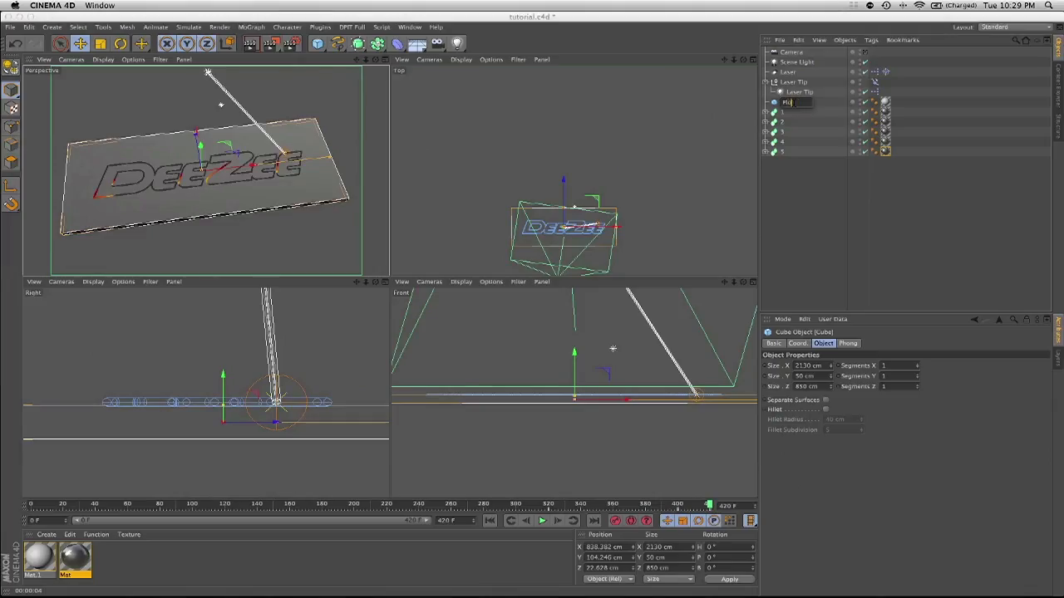
{"action": "type", "text": "or"}
{"action": "key", "text": "Return"}
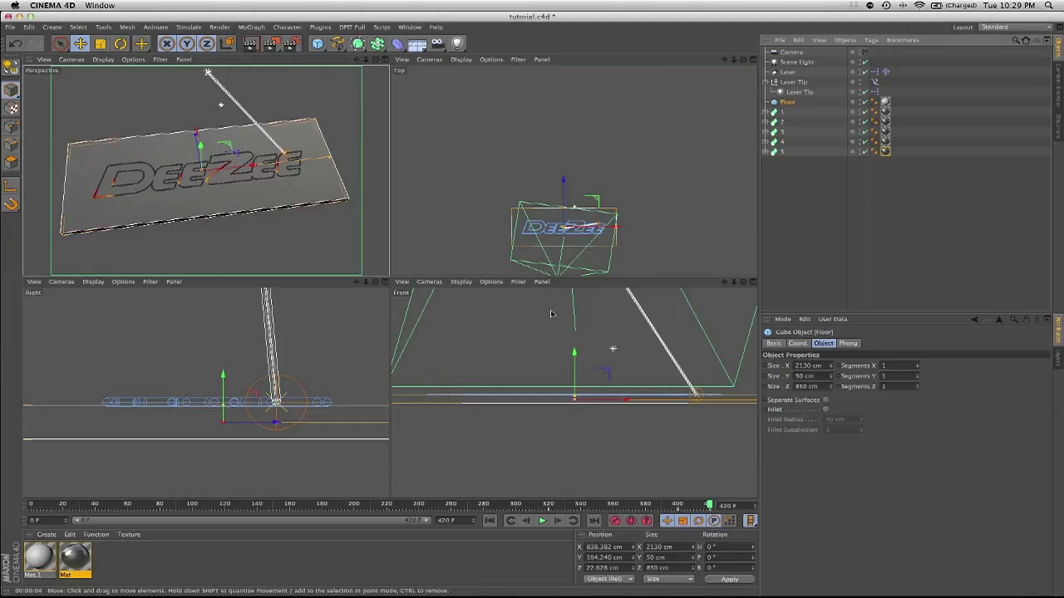
{"action": "scroll", "coordinate": [598, 406], "scroll_direction": "up", "scroll_amount": 2}
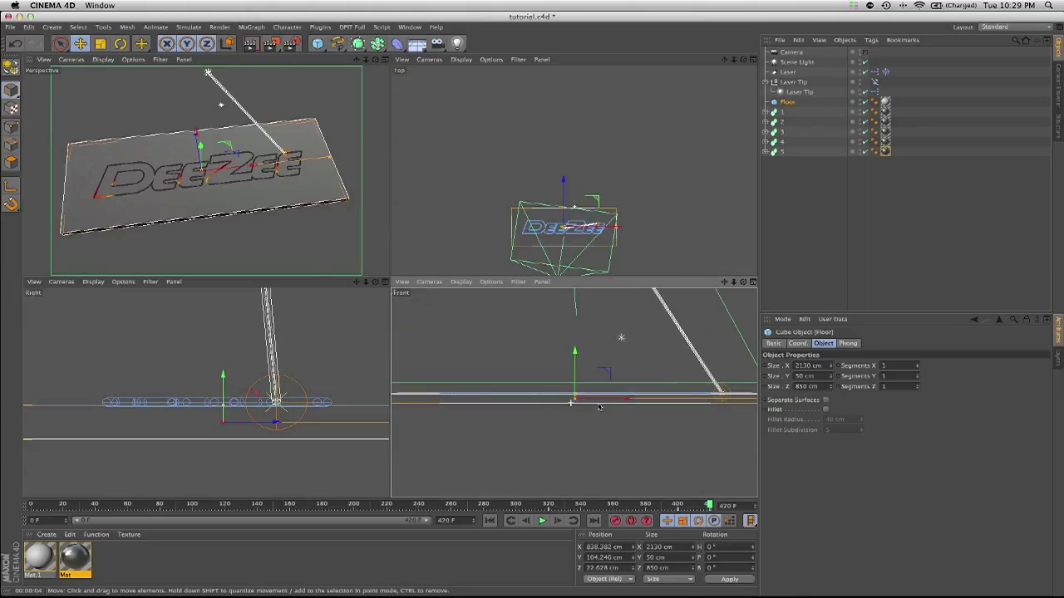
{"action": "scroll", "coordinate": [598, 406], "scroll_direction": "down", "scroll_amount": 2}
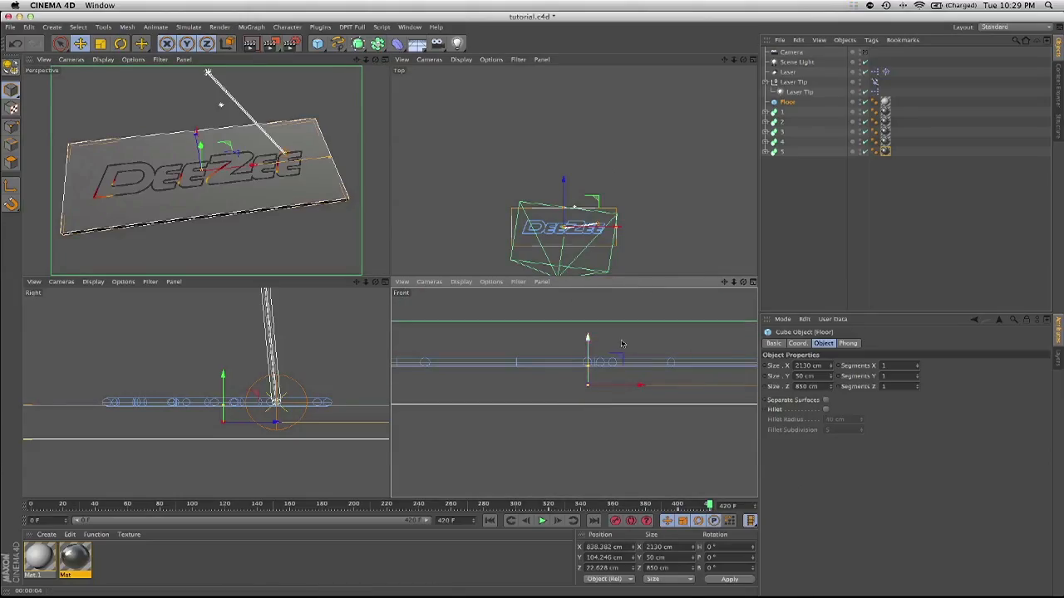
- Render the perspective view at full size to check the lighting on the logo plate
{"action": "scroll", "coordinate": [622, 343], "scroll_direction": "down", "scroll_amount": 5}
{"action": "middle_click", "coordinate": [326, 231]}
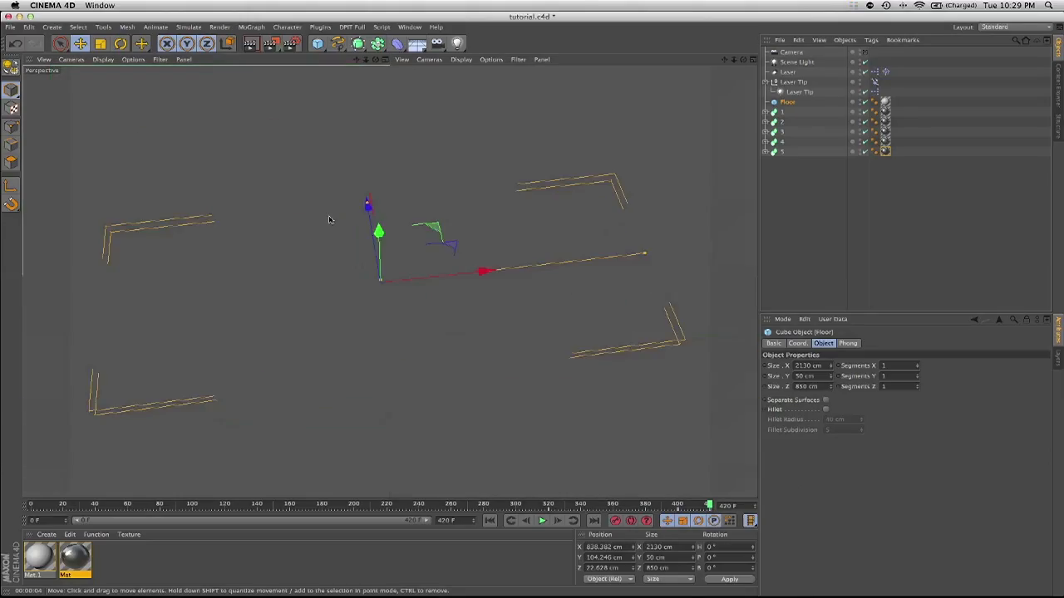
{"action": "middle_click", "coordinate": [323, 219]}
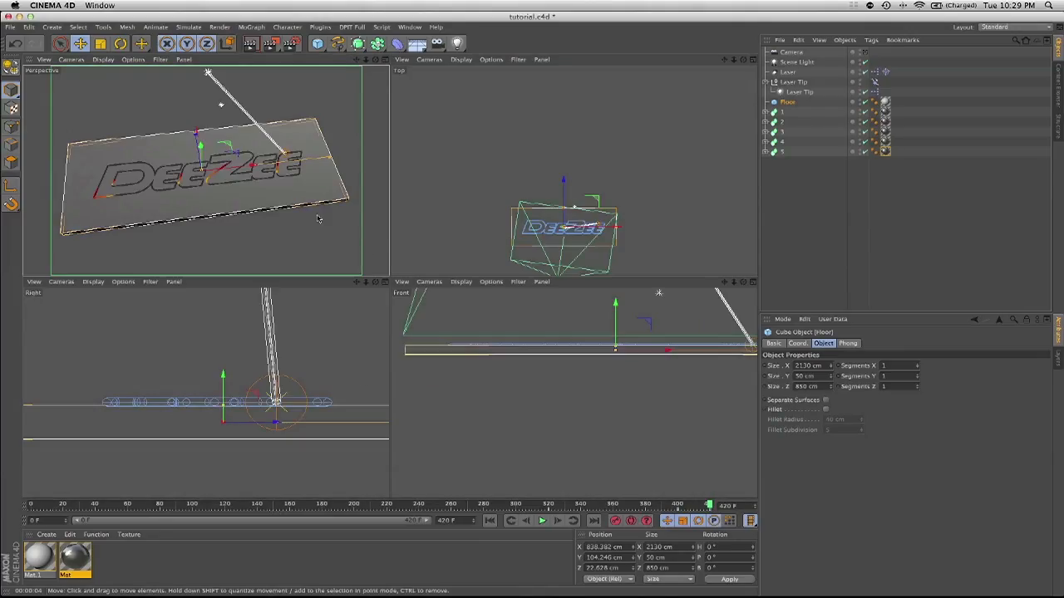
{"action": "middle_click", "coordinate": [318, 218]}
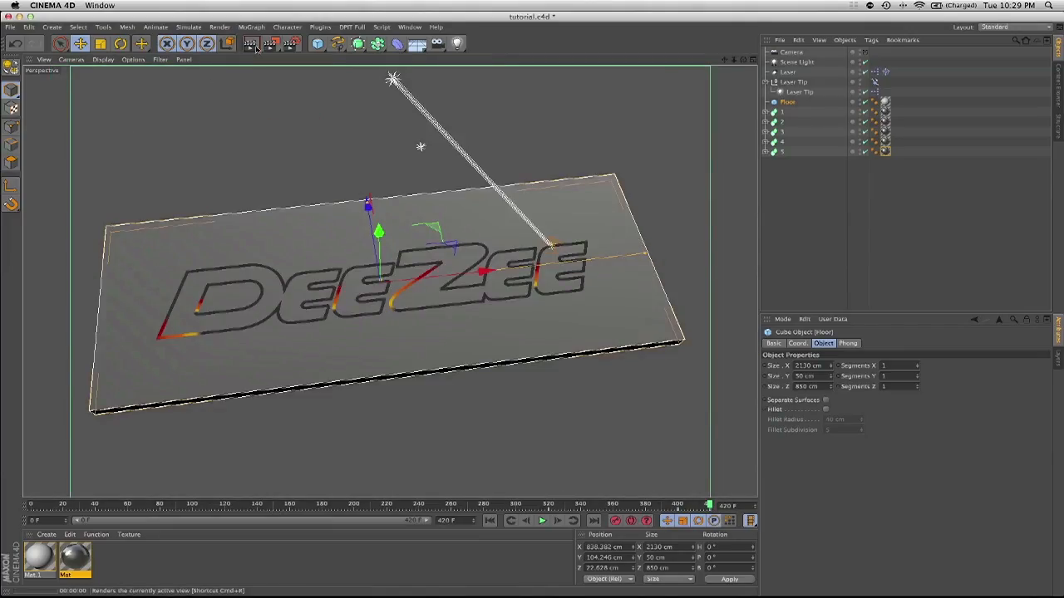
{"action": "left_click", "coordinate": [255, 47]}
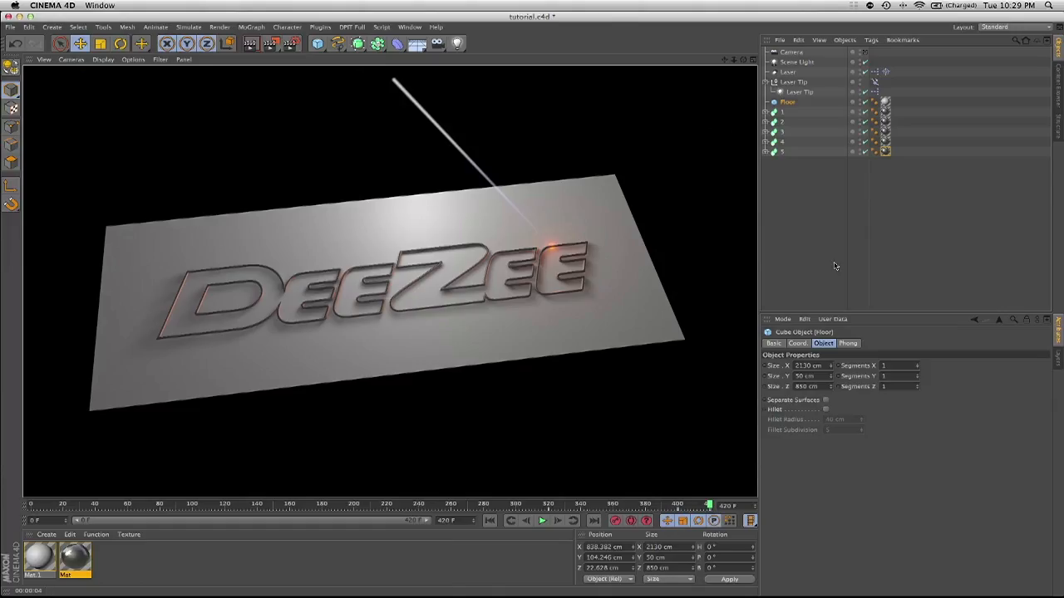
- Move the Scene Light farther behind the plate, to about X 2092 cm and Z 1609 cm, and render the perspective view
{"action": "left_click", "coordinate": [796, 62]}
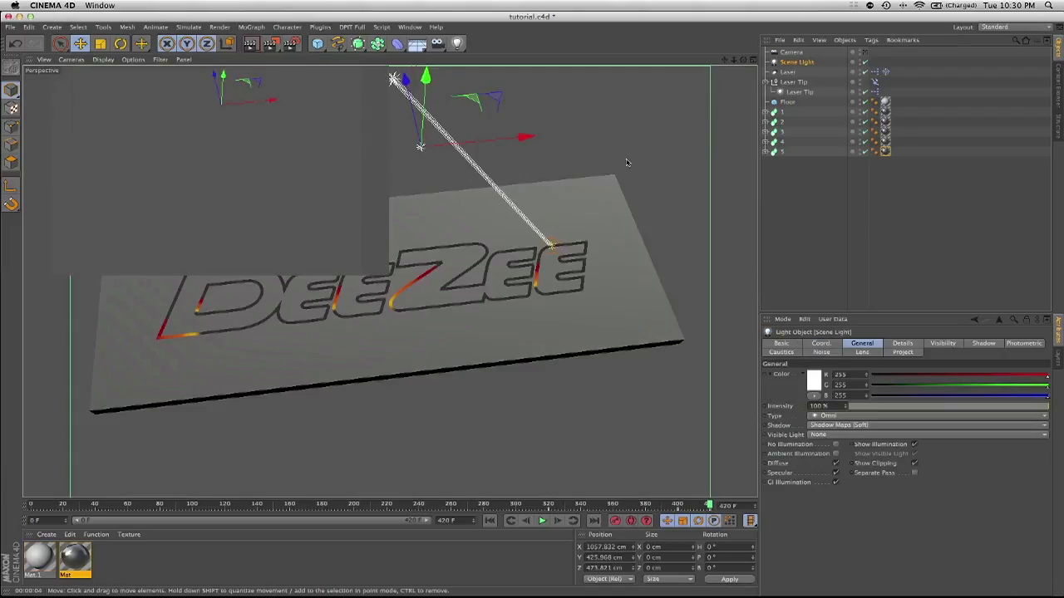
{"action": "middle_click", "coordinate": [628, 162]}
{"action": "left_click_drag", "start_coordinate": [604, 179], "coordinate": [656, 129]}
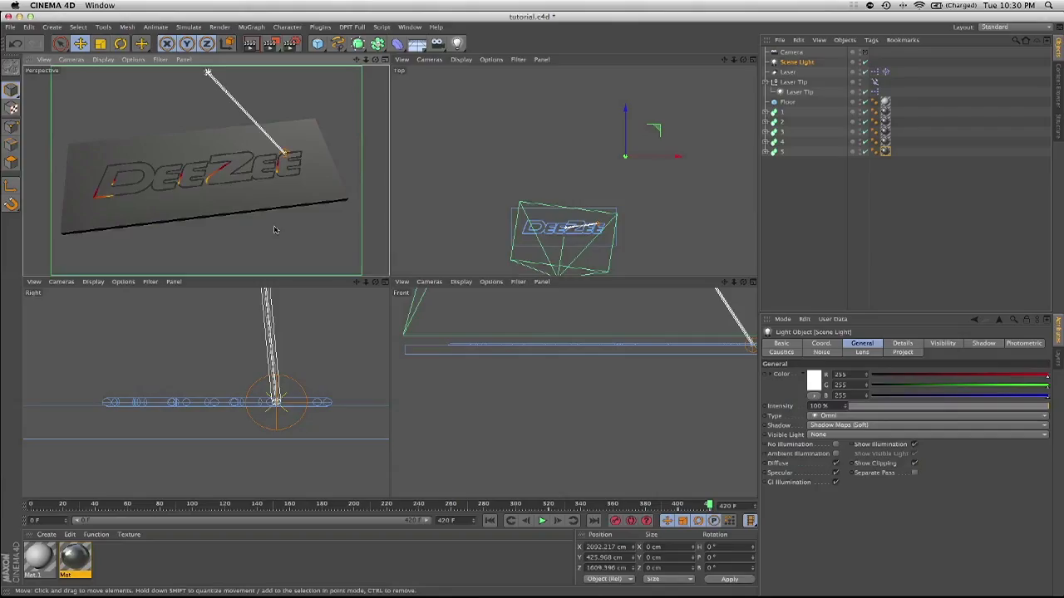
{"action": "key", "text": "F1"}
{"action": "left_click", "coordinate": [250, 44]}
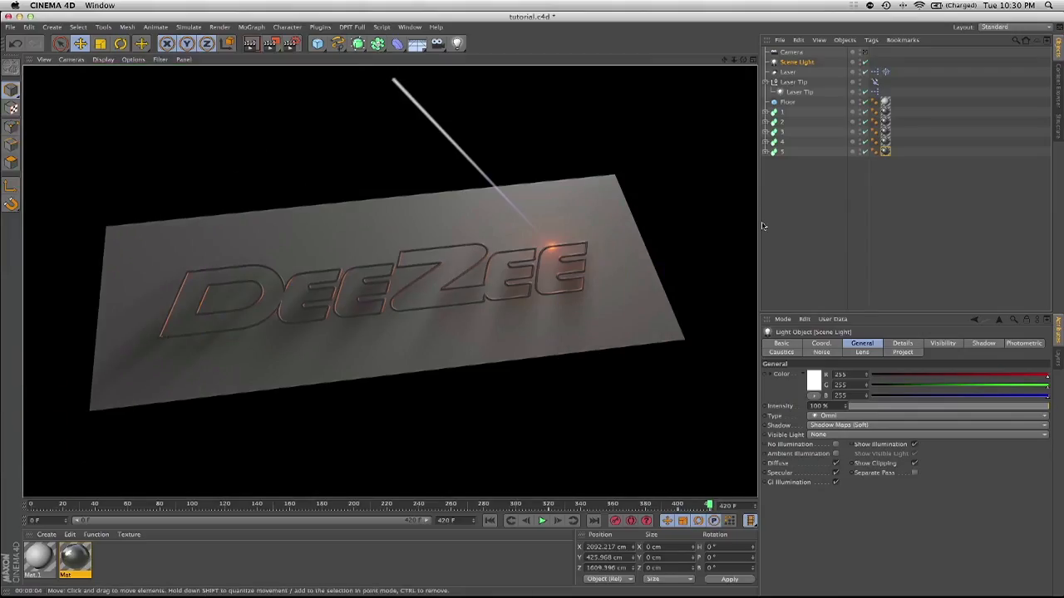
{"action": "left_click", "coordinate": [791, 53]}
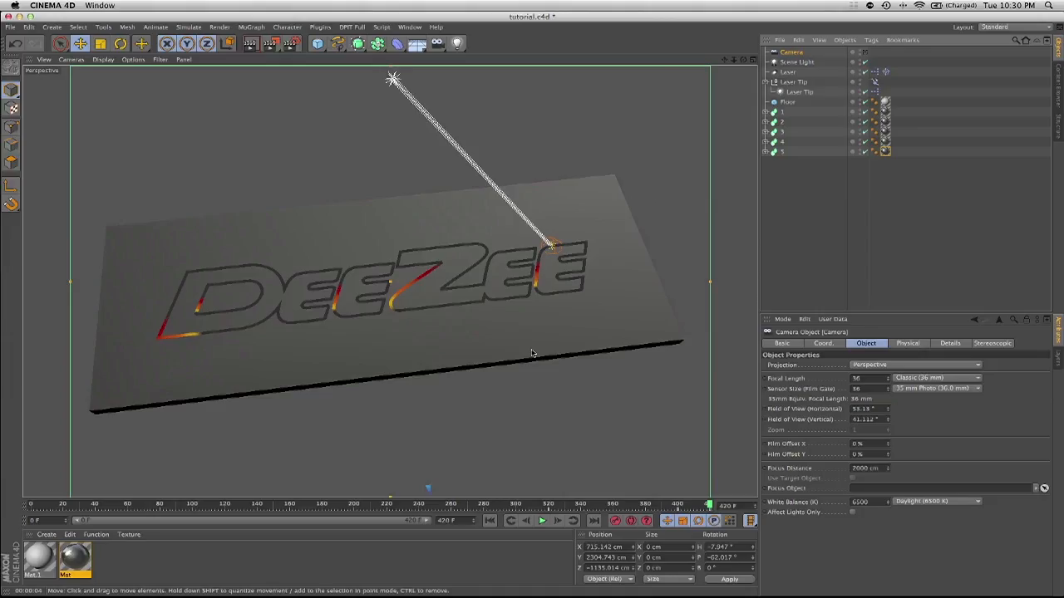
{"action": "left_click", "coordinate": [790, 251]}
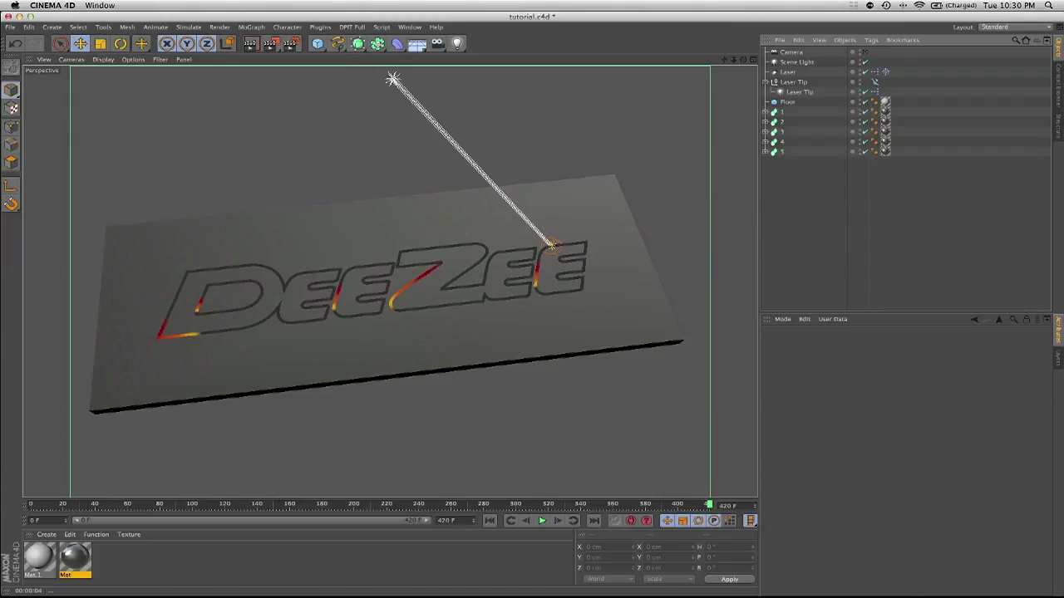
- Set the render output to the HDV/HDTV 720 29.97 preset with the frame range covering All Frames
{"action": "left_click", "coordinate": [289, 46]}
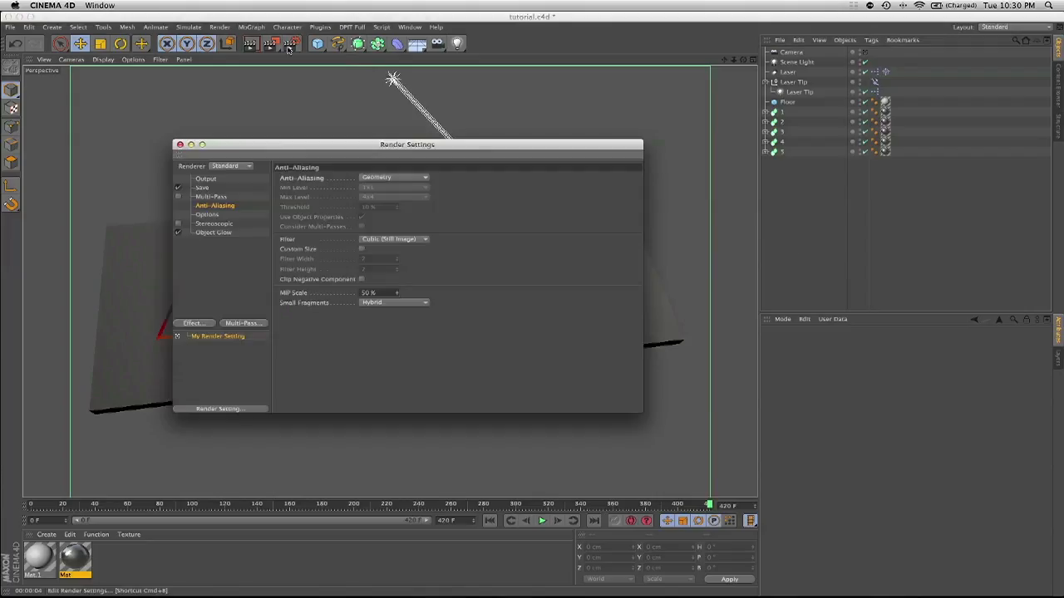
{"action": "left_click", "coordinate": [206, 179]}
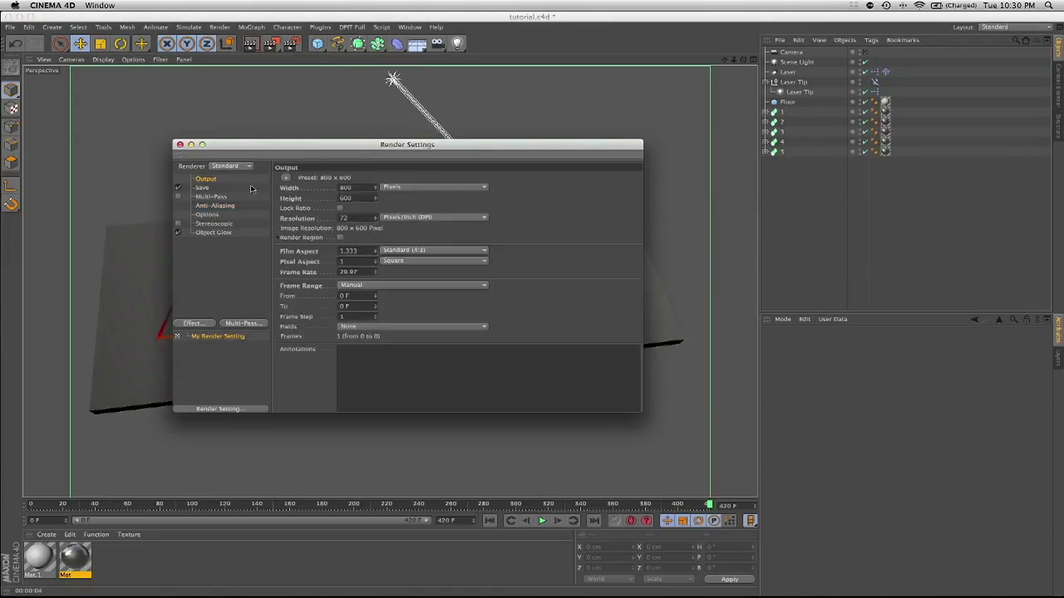
{"action": "left_click", "coordinate": [286, 178]}
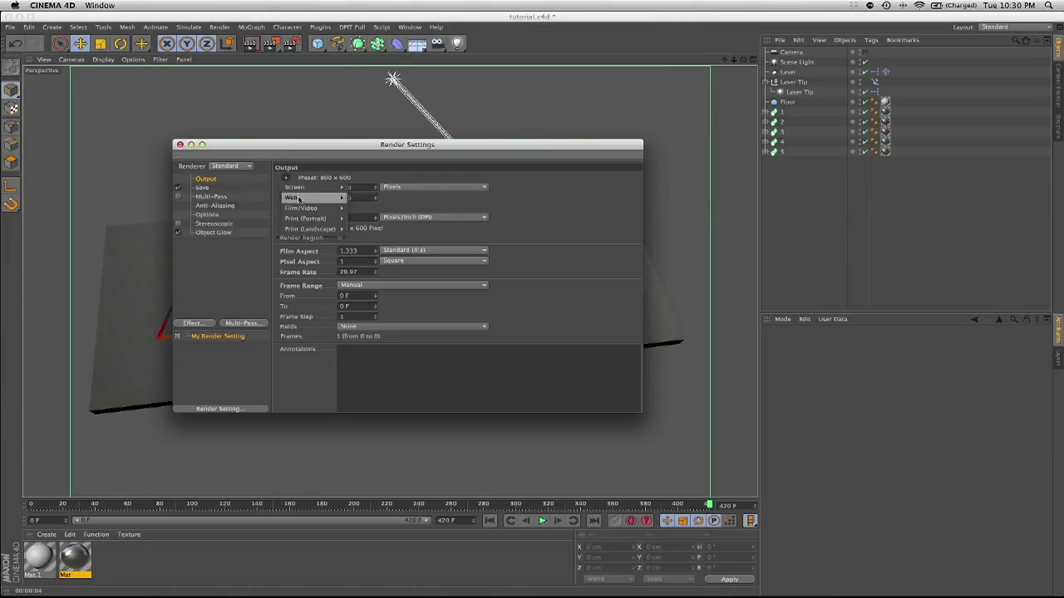
{"action": "mouse_move", "coordinate": [304, 208]}
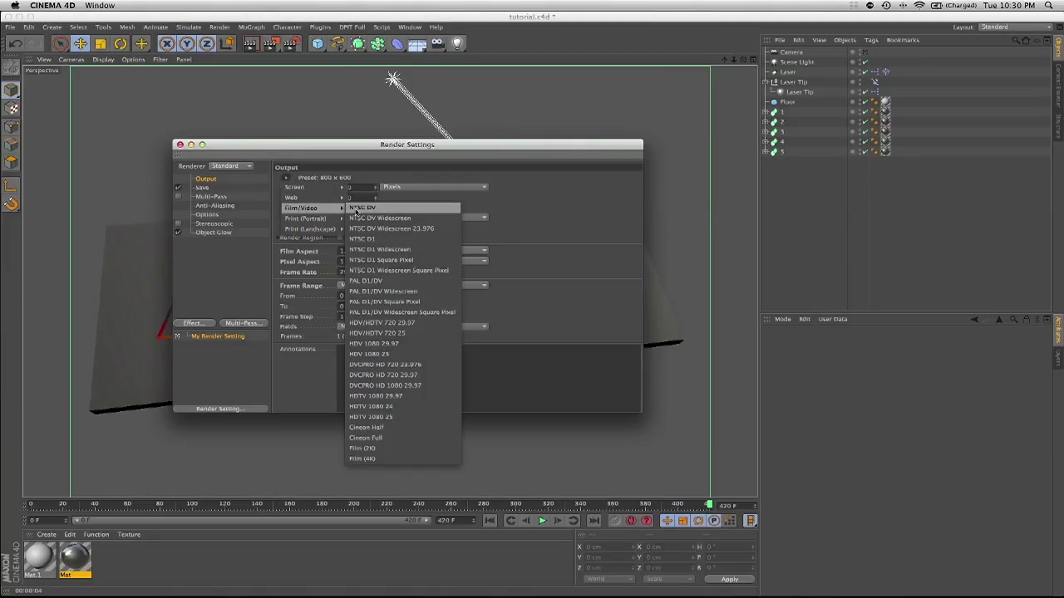
{"action": "left_click", "coordinate": [426, 325]}
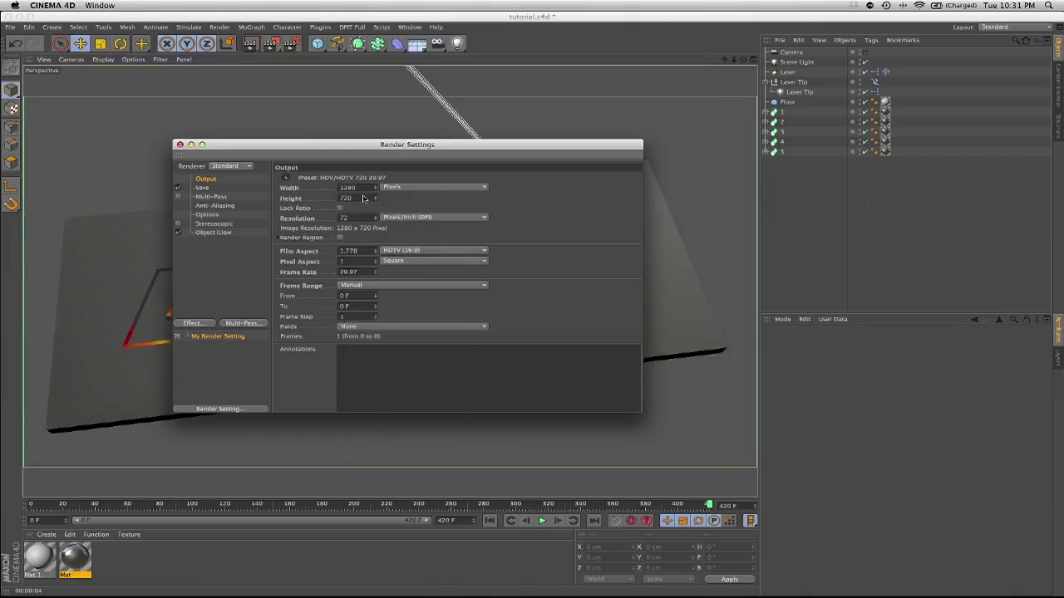
{"action": "left_click", "coordinate": [363, 287]}
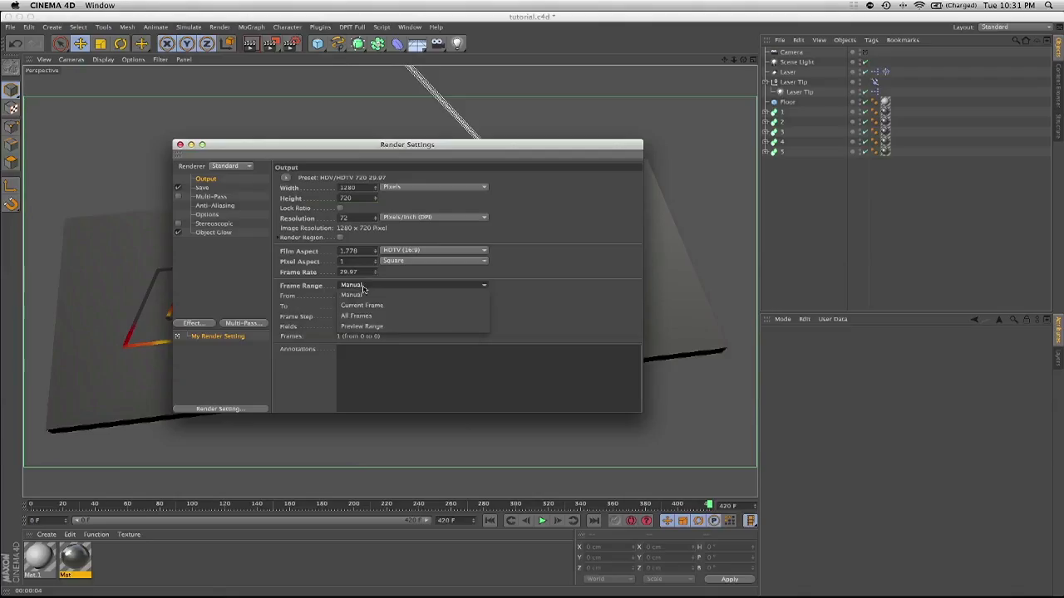
{"action": "left_click", "coordinate": [370, 315]}
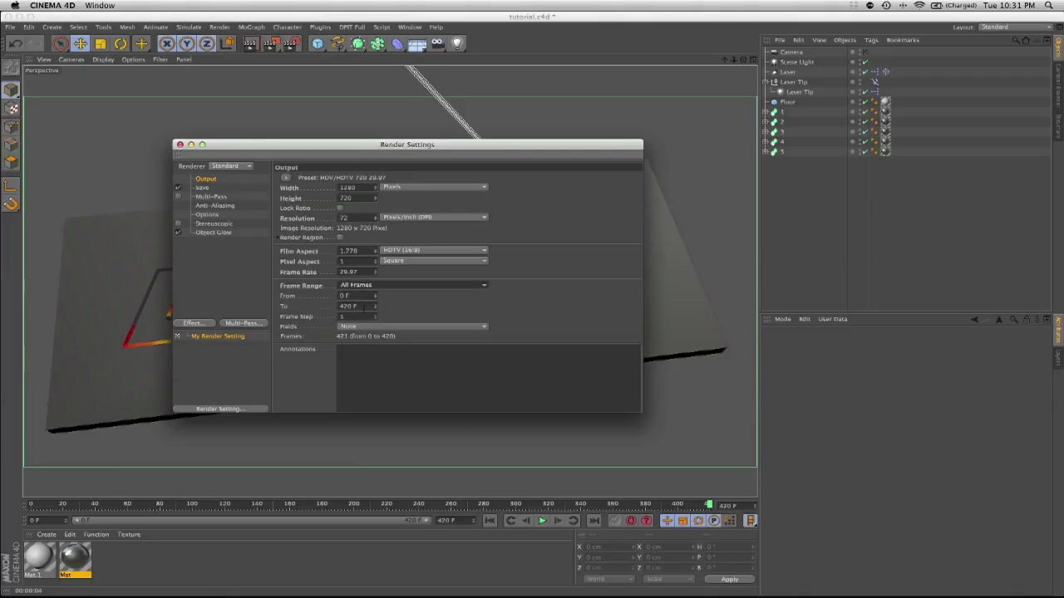
- Set the render's save file to laser inside a new folder named laser on the Desktop
{"action": "left_click", "coordinate": [202, 187]}
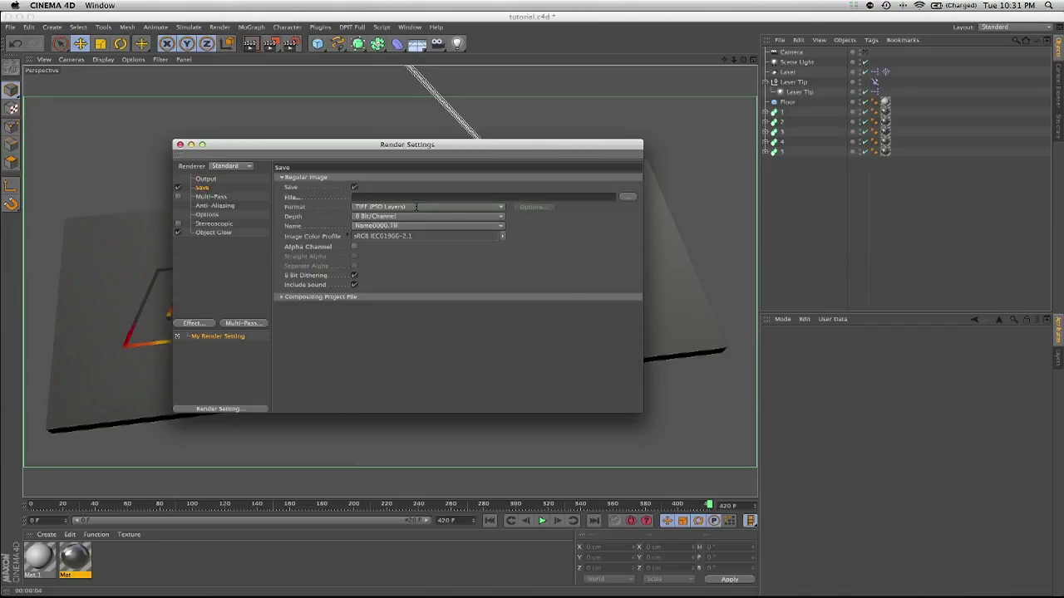
{"action": "left_click", "coordinate": [625, 200]}
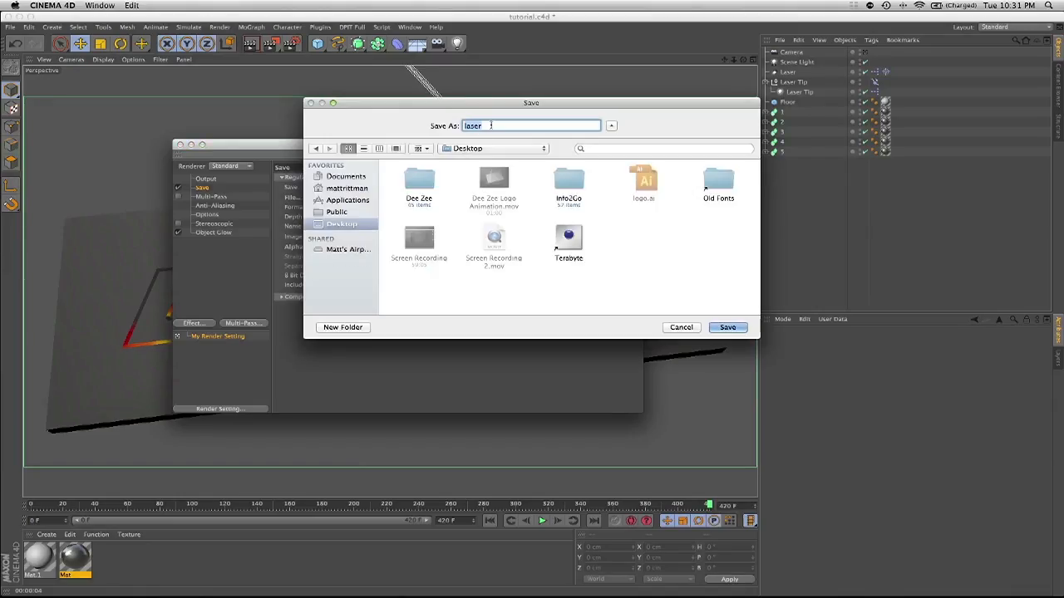
{"action": "type", "text": "laser"}
{"action": "left_click", "coordinate": [342, 327]}
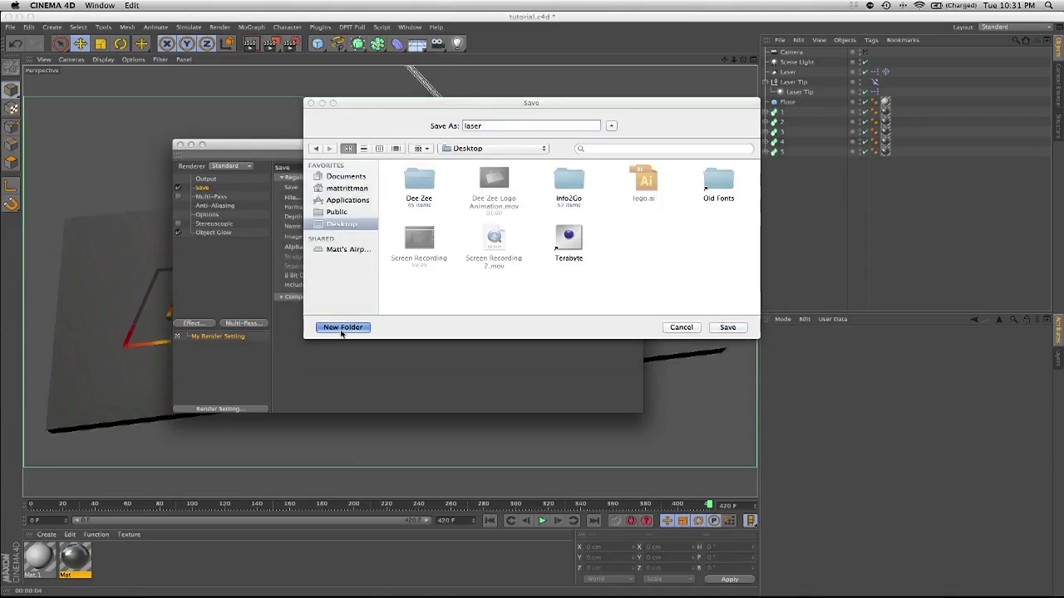
{"action": "type", "text": "laser"}
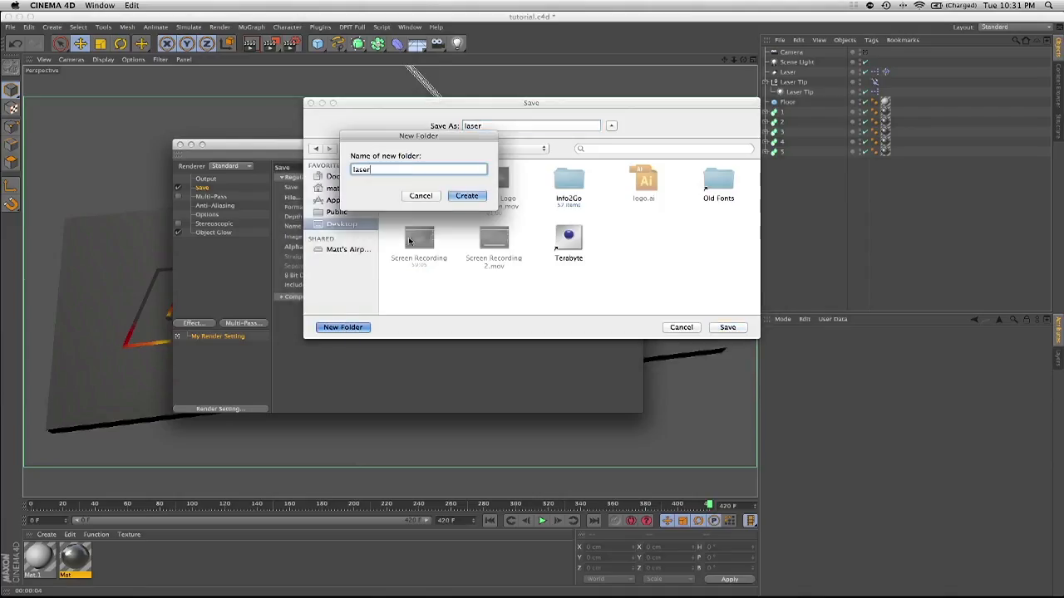
{"action": "left_click", "coordinate": [472, 194]}
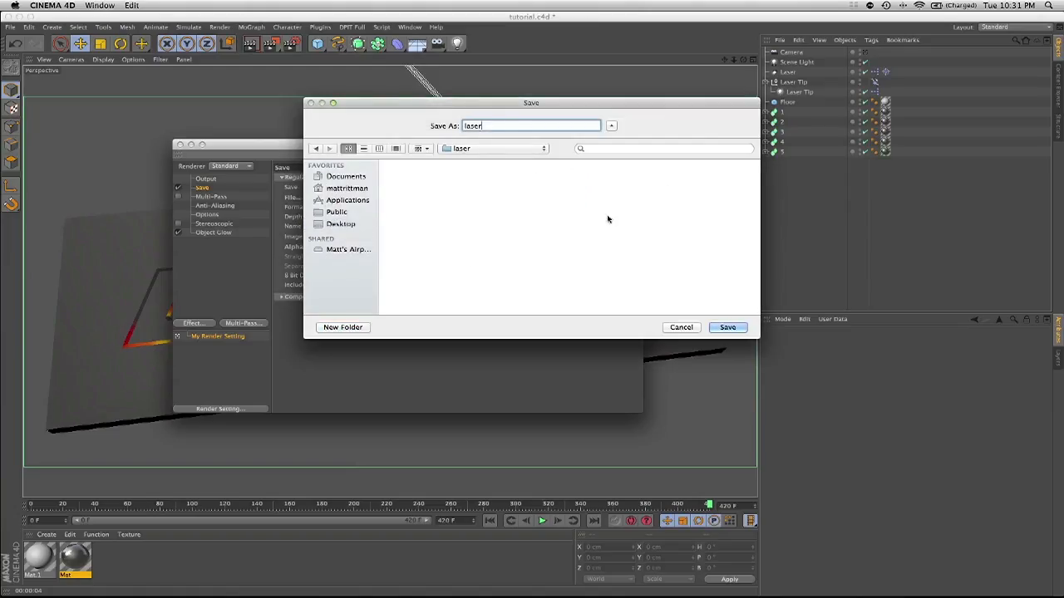
{"action": "left_click", "coordinate": [727, 328]}
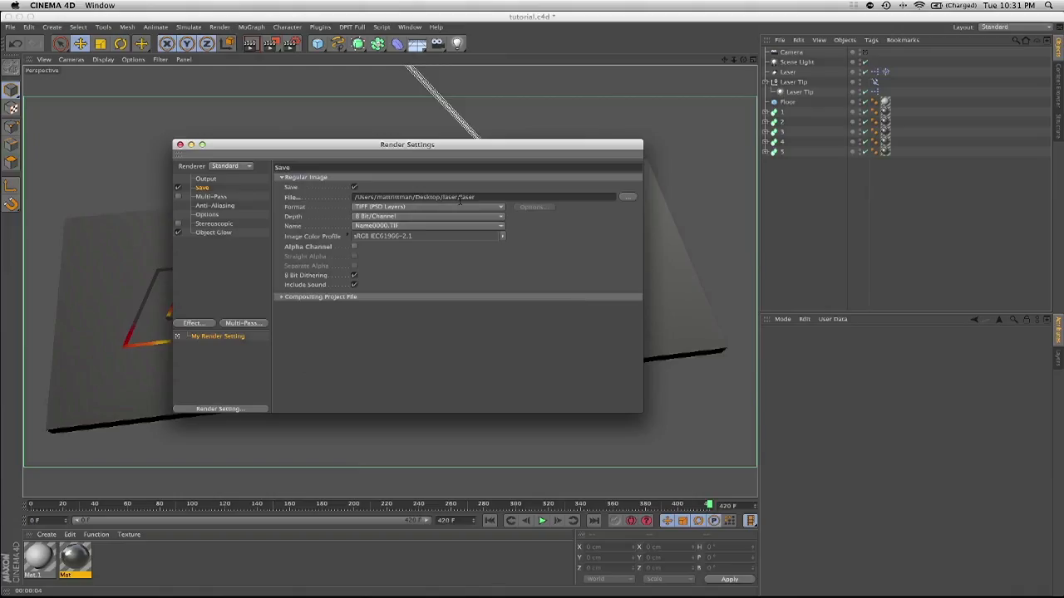
- Enable the render's alpha channel and the saving of an After Effects compositing project file with 3D data, and close the render settings
{"action": "left_click", "coordinate": [355, 247]}
{"action": "left_click_drag", "start_coordinate": [367, 147], "coordinate": [793, 202]}
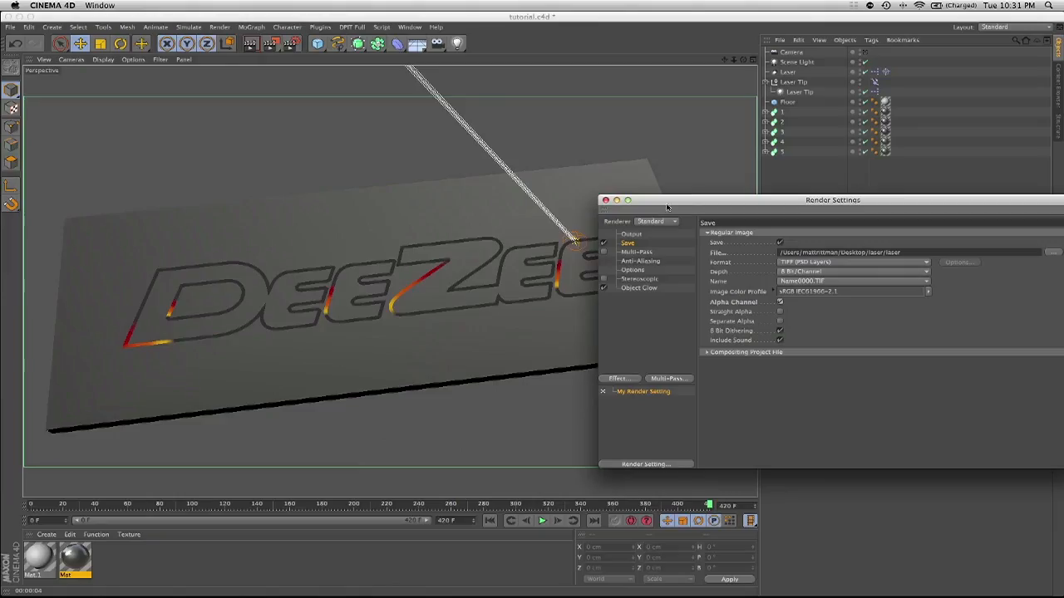
{"action": "left_click_drag", "start_coordinate": [667, 205], "coordinate": [271, 211]}
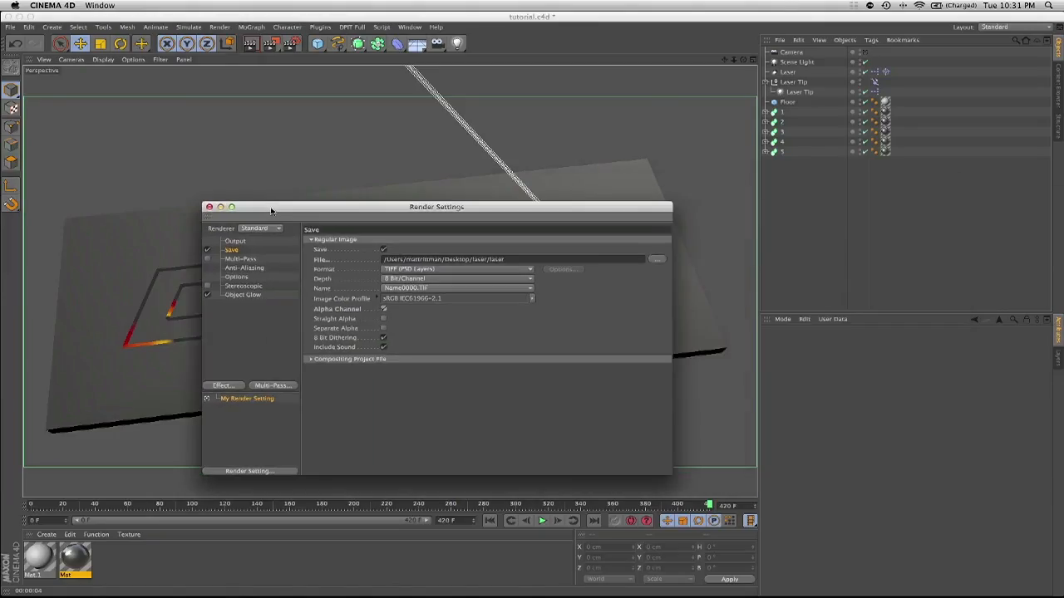
{"action": "left_click", "coordinate": [311, 360]}
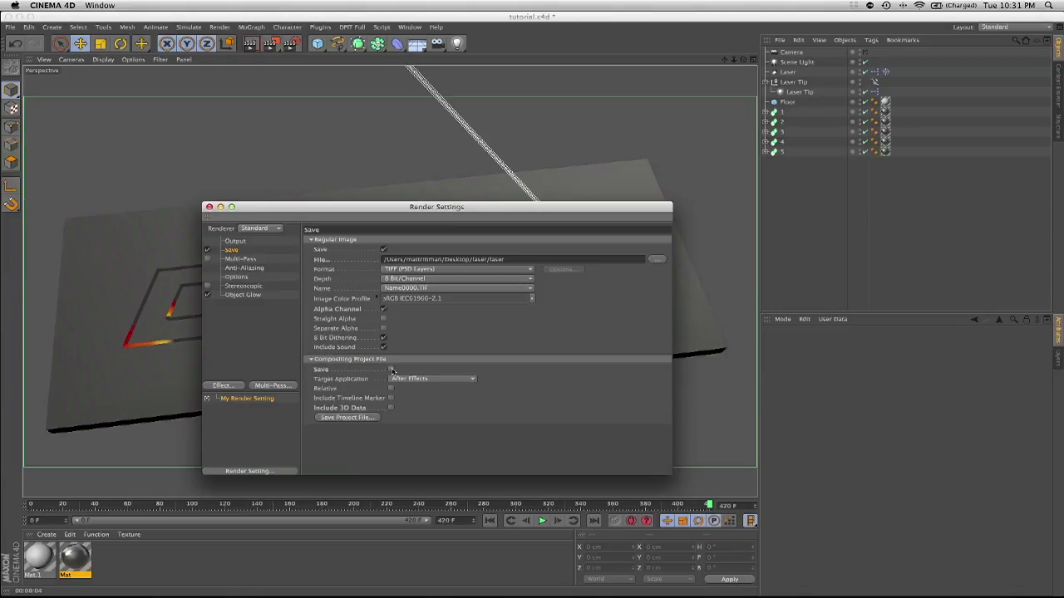
{"action": "left_click", "coordinate": [390, 369]}
{"action": "left_click", "coordinate": [419, 379]}
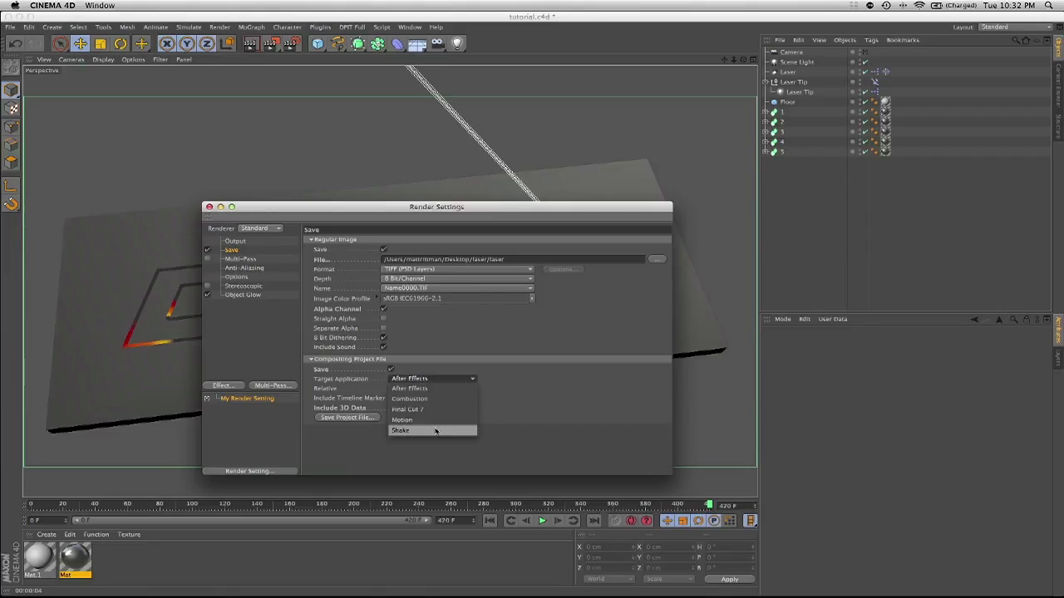
{"action": "left_click", "coordinate": [451, 380]}
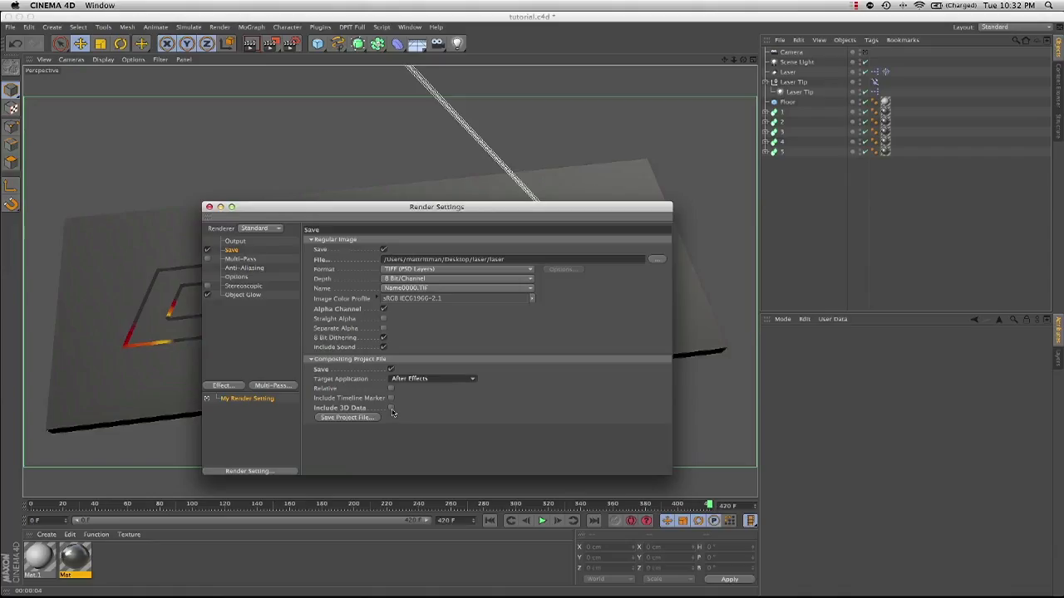
{"action": "left_click", "coordinate": [391, 409]}
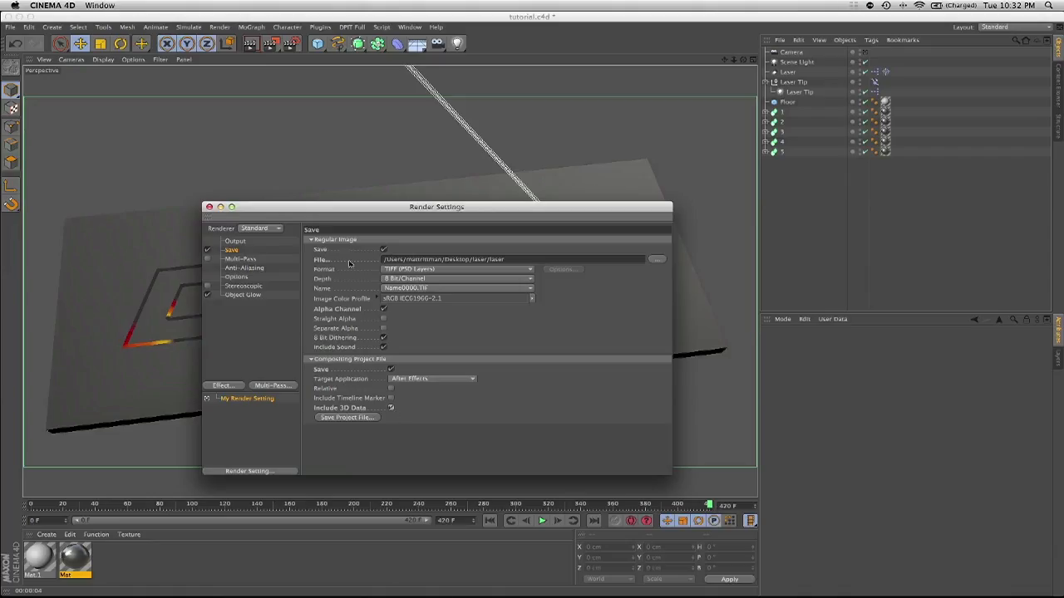
{"action": "left_click", "coordinate": [209, 206]}
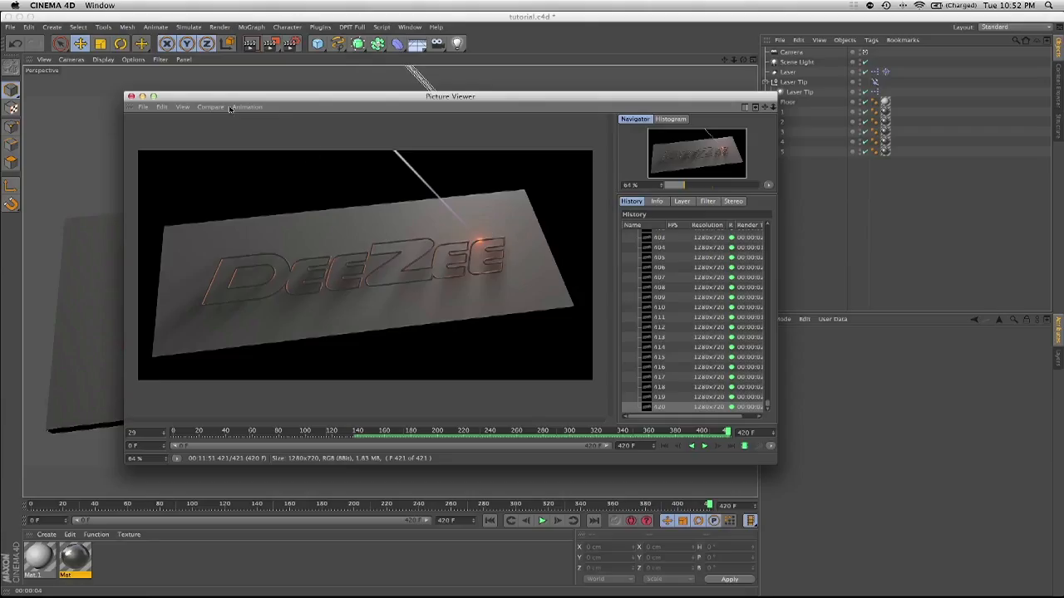
- Close the finished render, minimize the Cinema 4D project window and switch to After Effects
{"action": "left_click", "coordinate": [131, 96]}
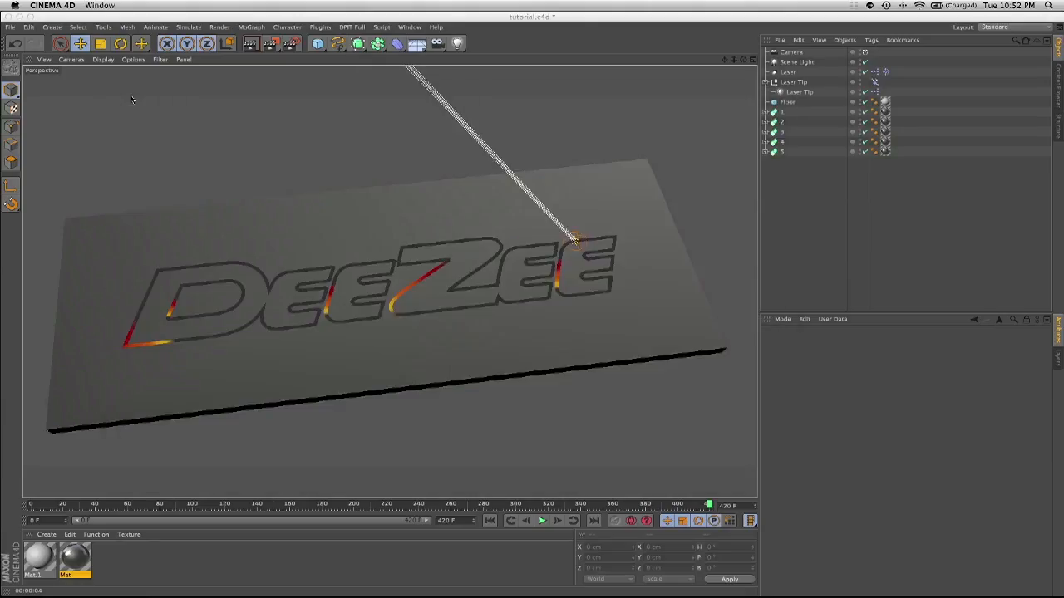
{"action": "left_click", "coordinate": [19, 16]}
{"action": "mouse_move", "coordinate": [769, 592]}
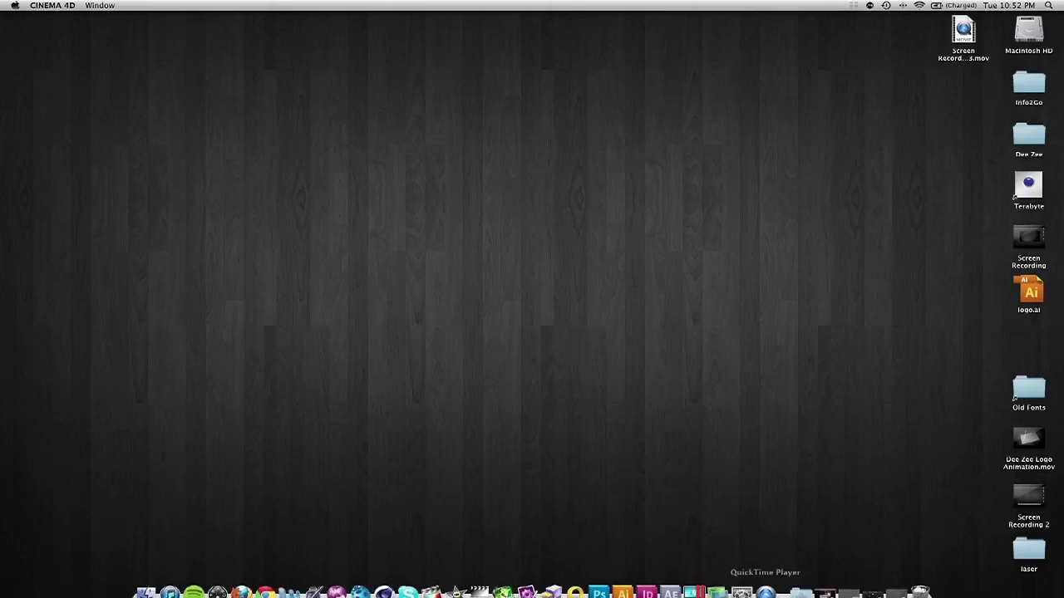
{"action": "left_click", "coordinate": [670, 580]}
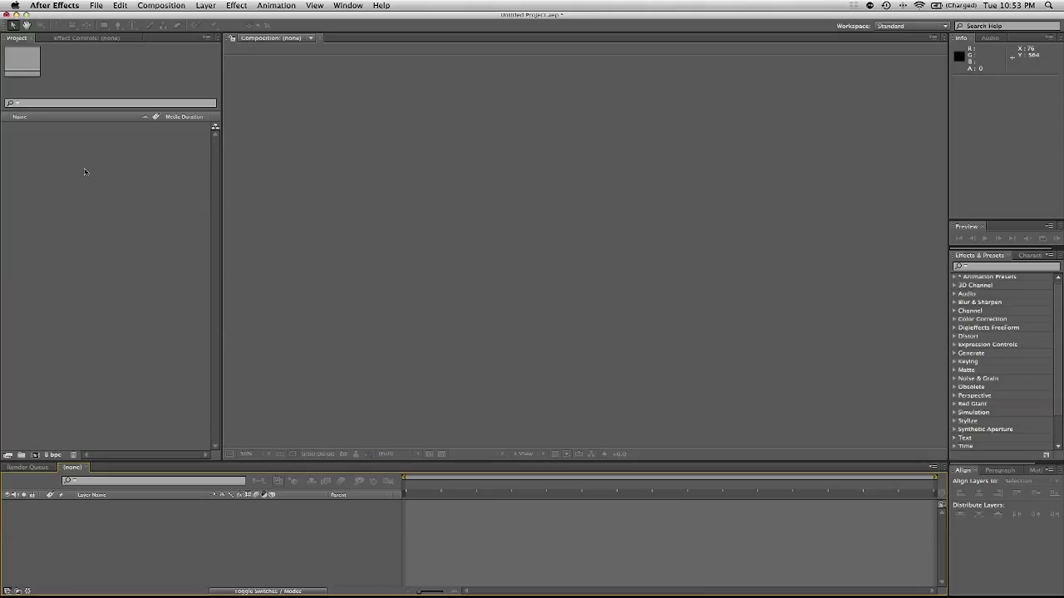
- View the Trapcode Particular 2.1 product page in Firefox and minimize the browser to return to After Effects
{"action": "mouse_move", "coordinate": [856, 590]}
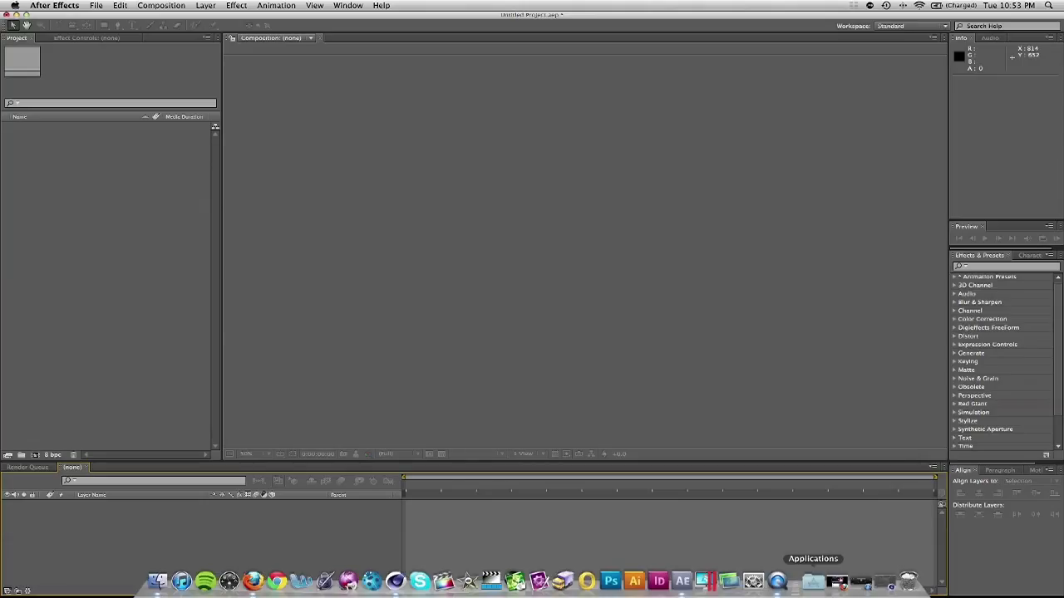
{"action": "left_click", "coordinate": [835, 584]}
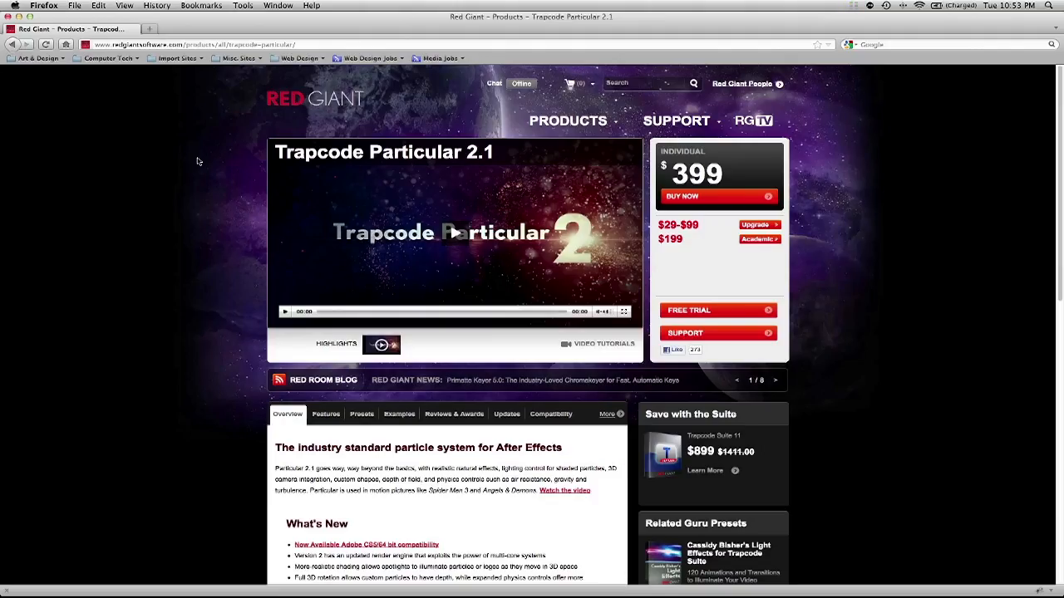
{"action": "left_click", "coordinate": [18, 17]}
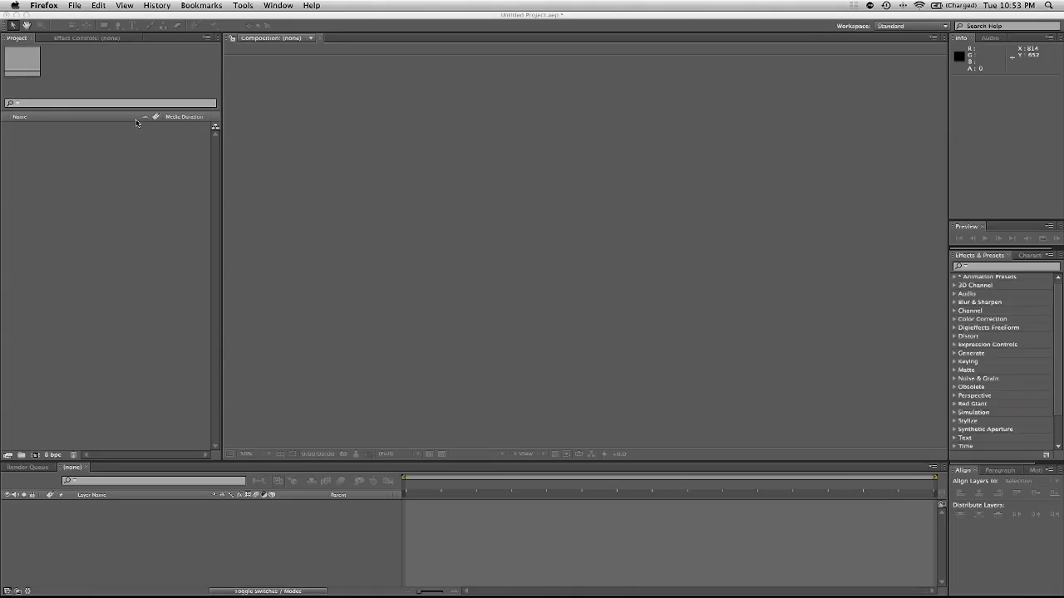
{"action": "left_click", "coordinate": [133, 151]}
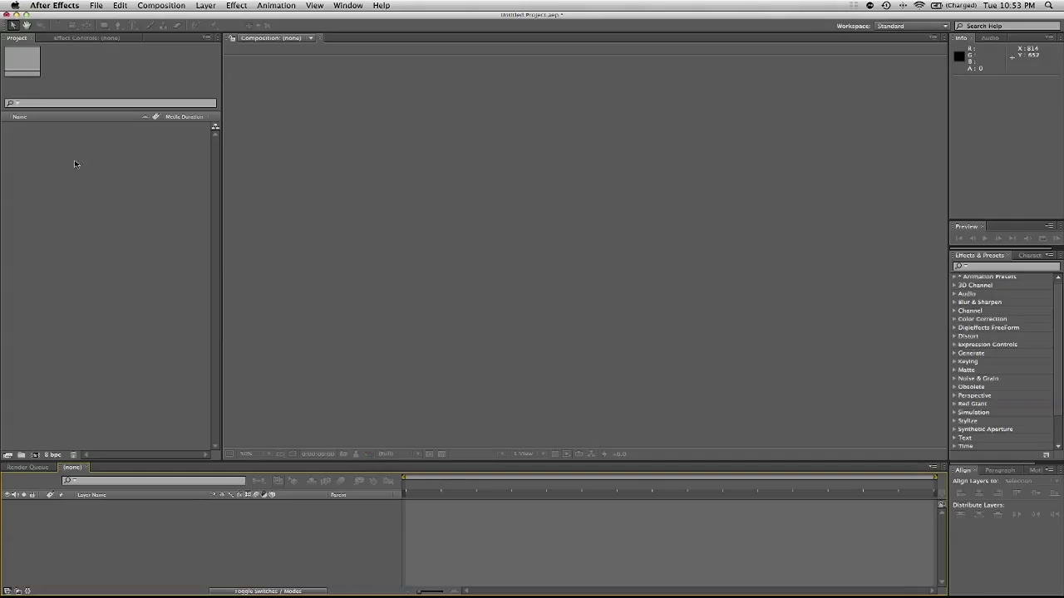
{"action": "left_click", "coordinate": [91, 5]}
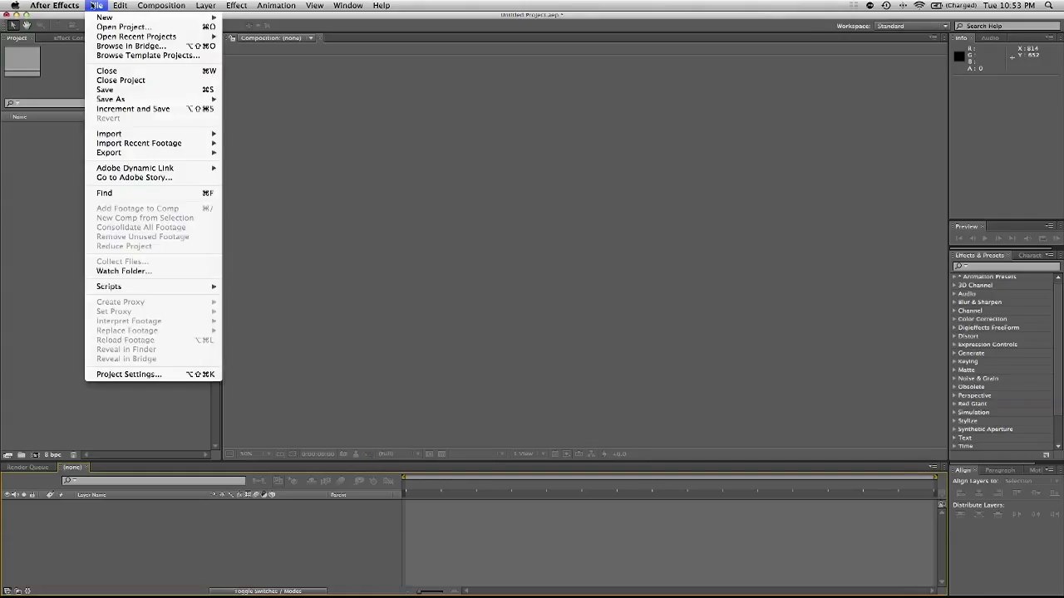
{"action": "left_click", "coordinate": [117, 28]}
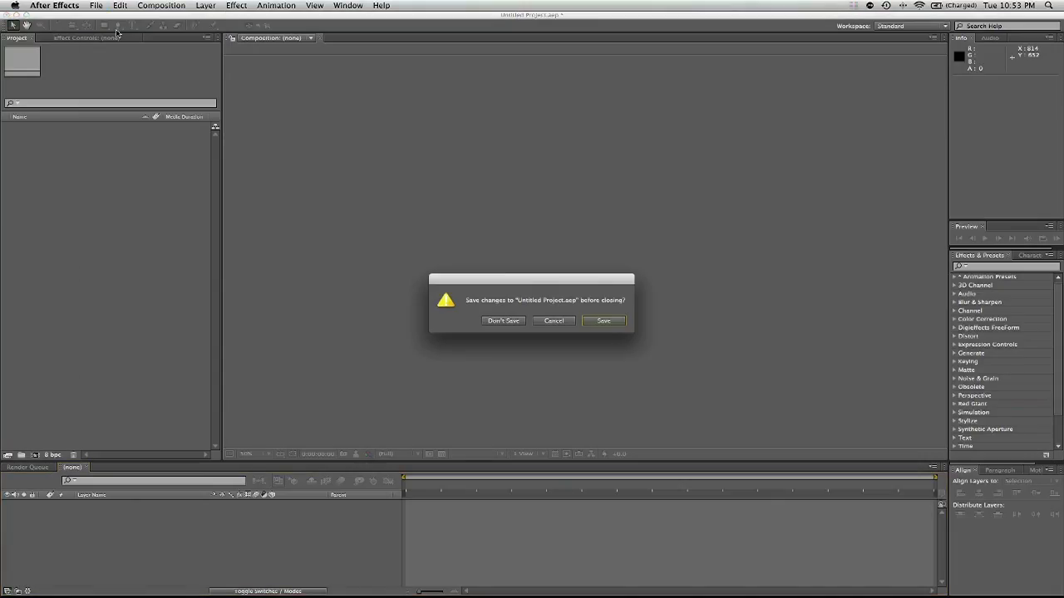
{"action": "left_click", "coordinate": [504, 322]}
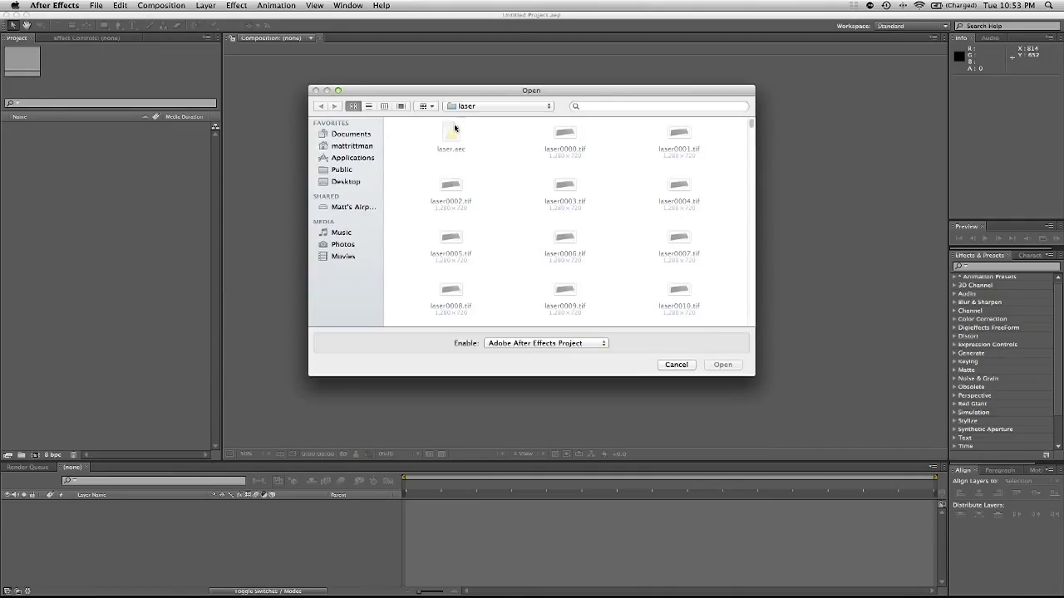
{"action": "left_click", "coordinate": [679, 365]}
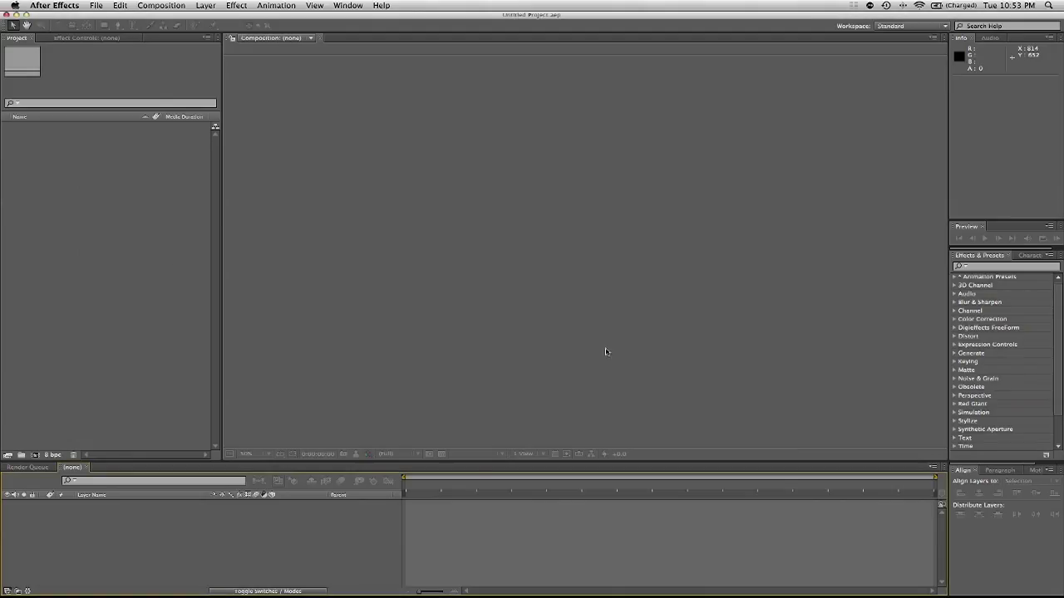
- Import the Cinema 4D composition file laser.aec and open the laser composition from its imported folder
{"action": "double_click", "coordinate": [80, 184]}
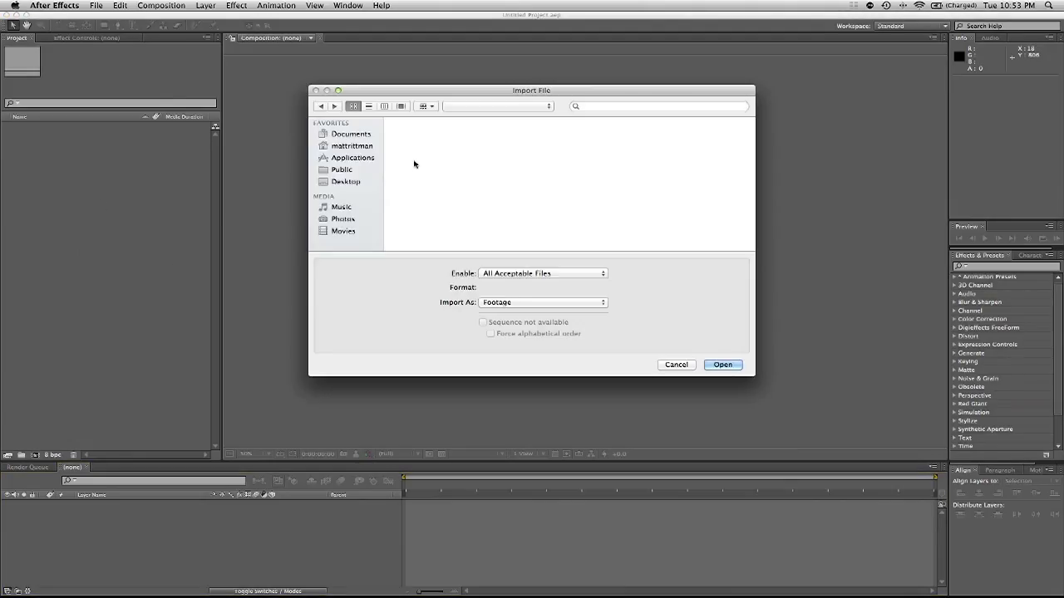
{"action": "left_click", "coordinate": [449, 135]}
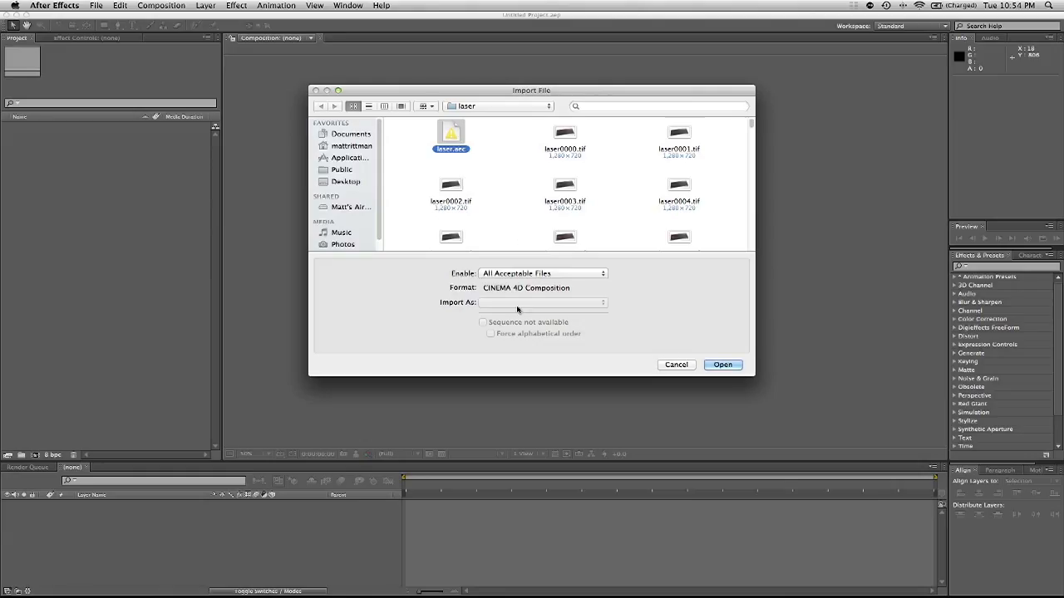
{"action": "left_click", "coordinate": [722, 365]}
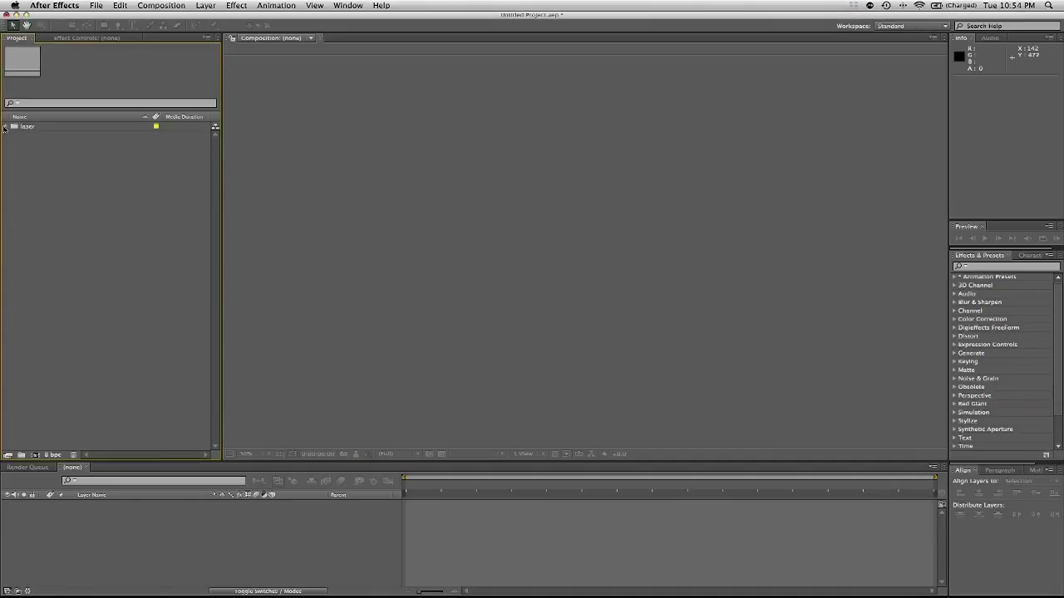
{"action": "left_click", "coordinate": [6, 126]}
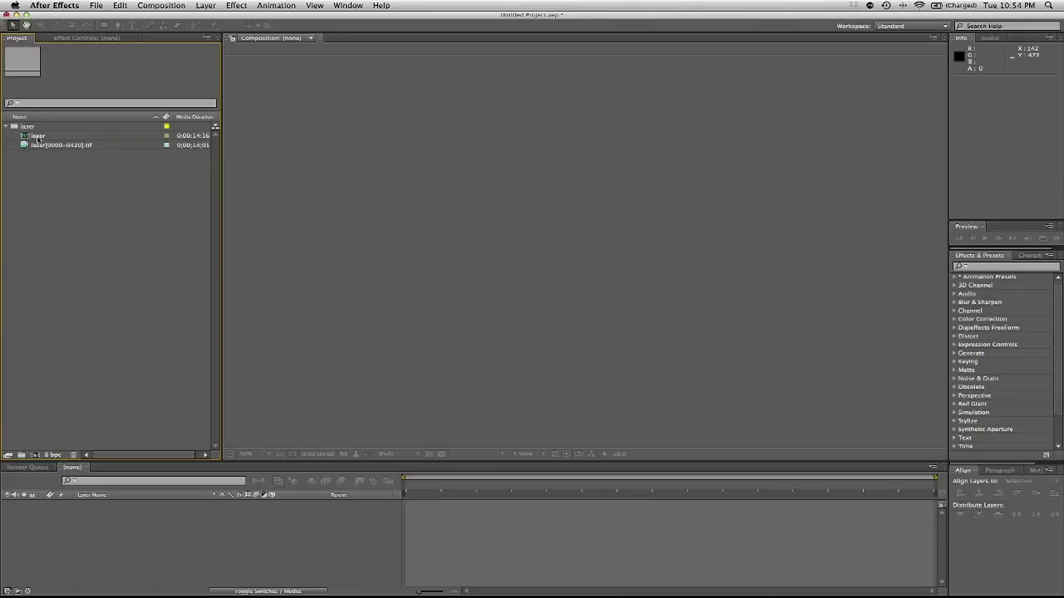
{"action": "left_click", "coordinate": [37, 136]}
{"action": "double_click", "coordinate": [39, 137]}
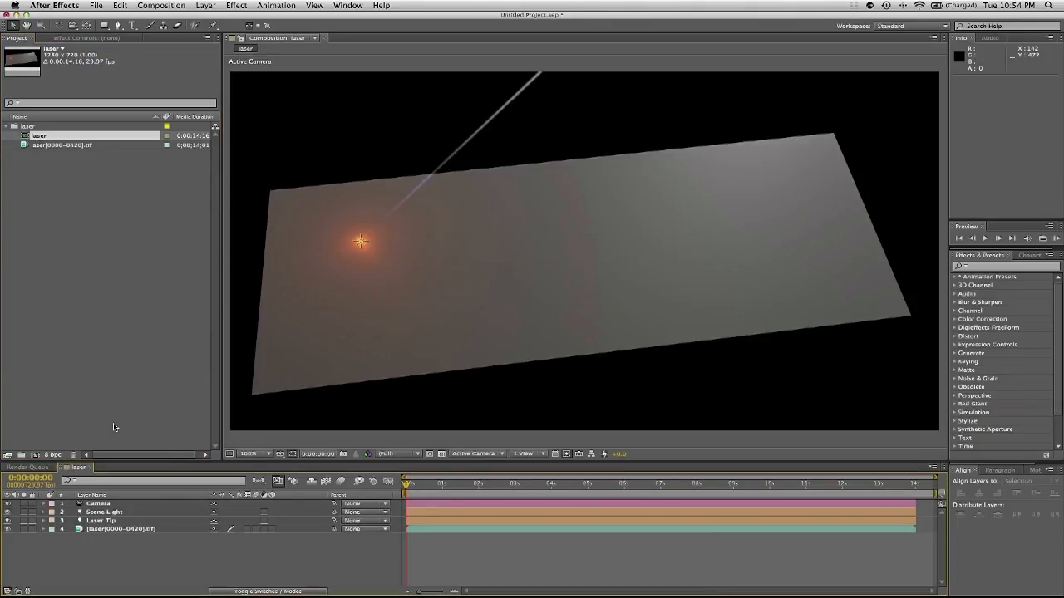
- Review the composition's Camera, Scene Light, Laser Tip and TIFF sequence layers by selecting each in turn
{"action": "left_click", "coordinate": [108, 504]}
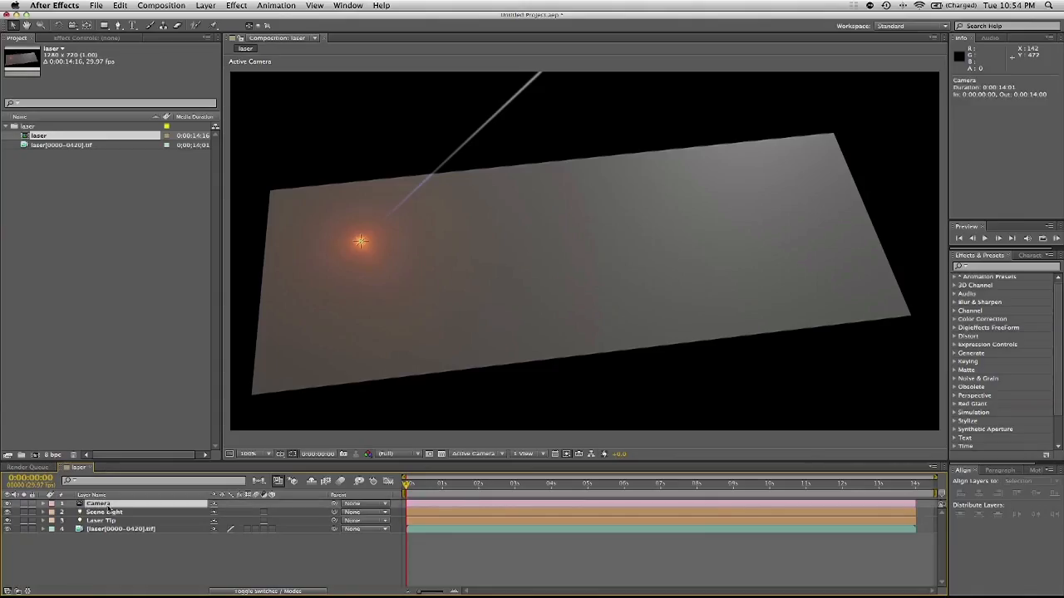
{"action": "left_click", "coordinate": [109, 513]}
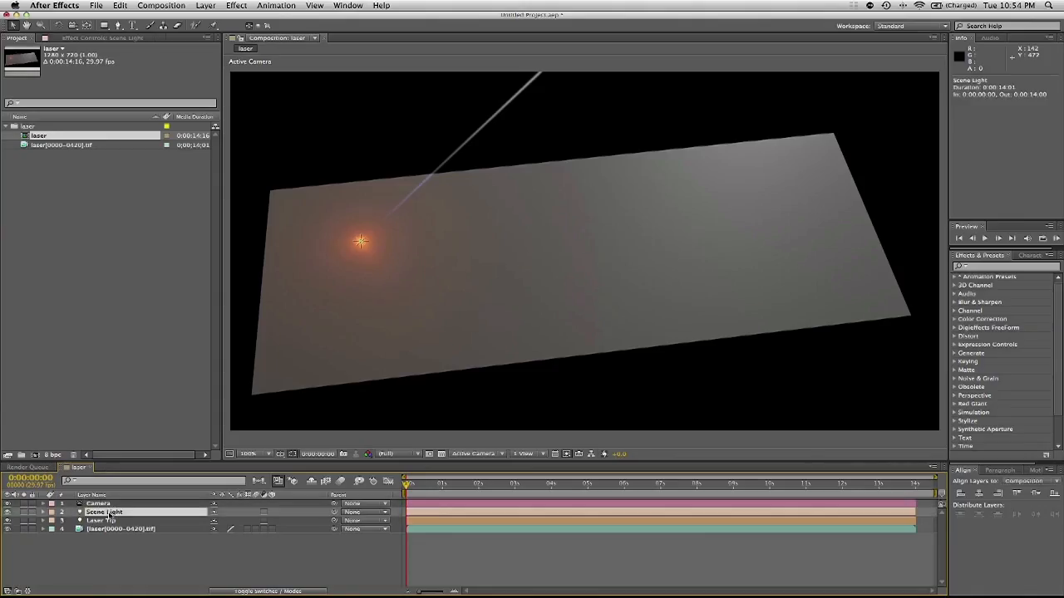
{"action": "left_click", "coordinate": [107, 521]}
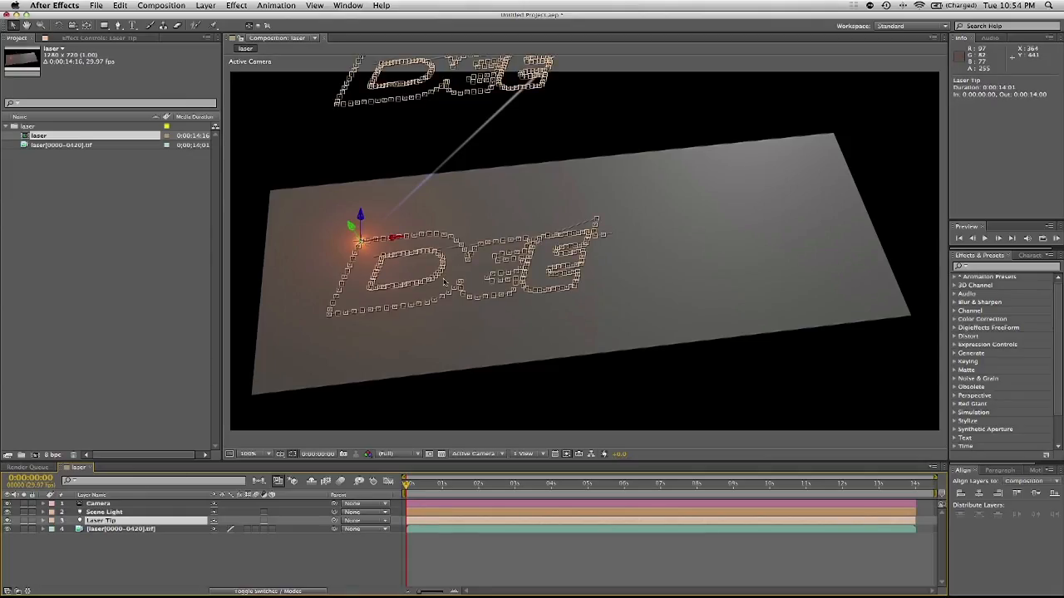
{"action": "left_click", "coordinate": [114, 530]}
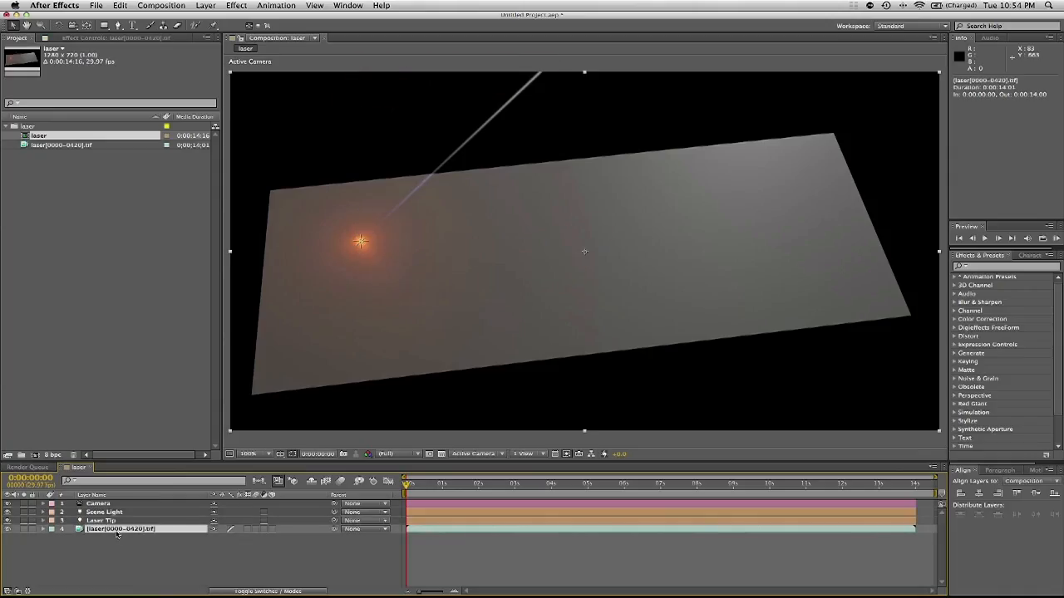
{"action": "mouse_move", "coordinate": [407, 483]}
{"action": "left_mouse_down"}
{"action": "mouse_move", "coordinate": [563, 487]}
{"action": "mouse_move", "coordinate": [404, 487]}
{"action": "left_mouse_up"}
- Delete the Scene Light layer from the laser composition
{"action": "left_click", "coordinate": [147, 513]}
{"action": "key", "text": "Return"}
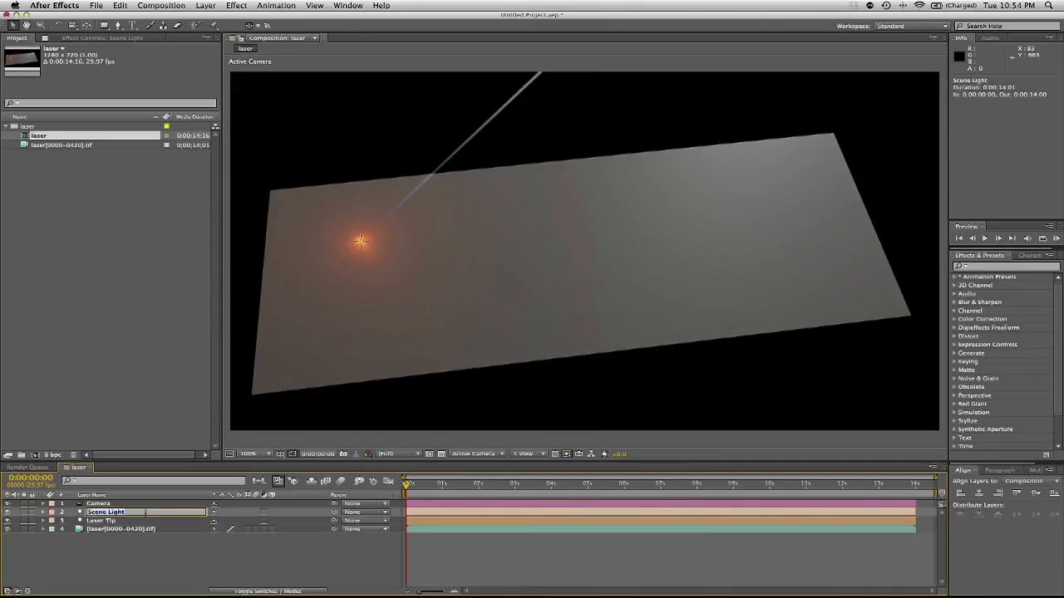
{"action": "left_click", "coordinate": [135, 544]}
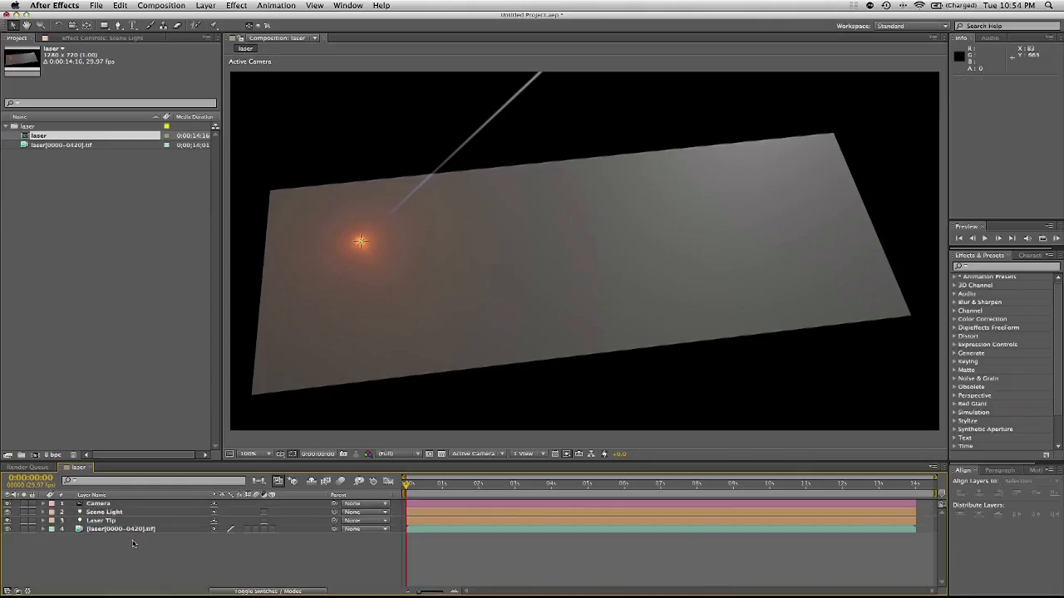
{"action": "left_click", "coordinate": [107, 512]}
{"action": "key", "text": "Delete"}
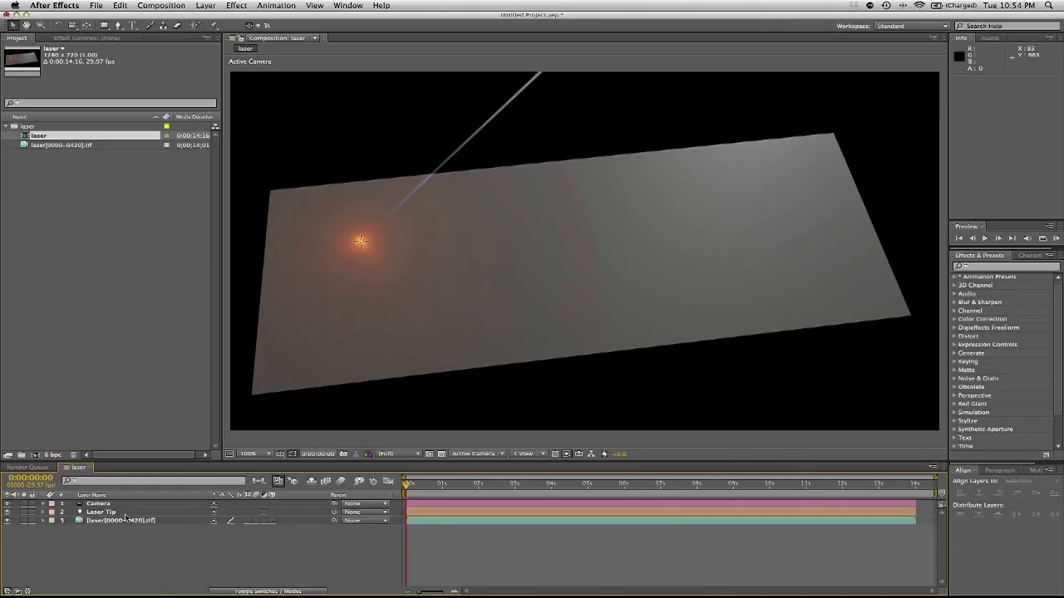
- Rename the Laser Tip light layer as Emitter
{"action": "left_click", "coordinate": [127, 513]}
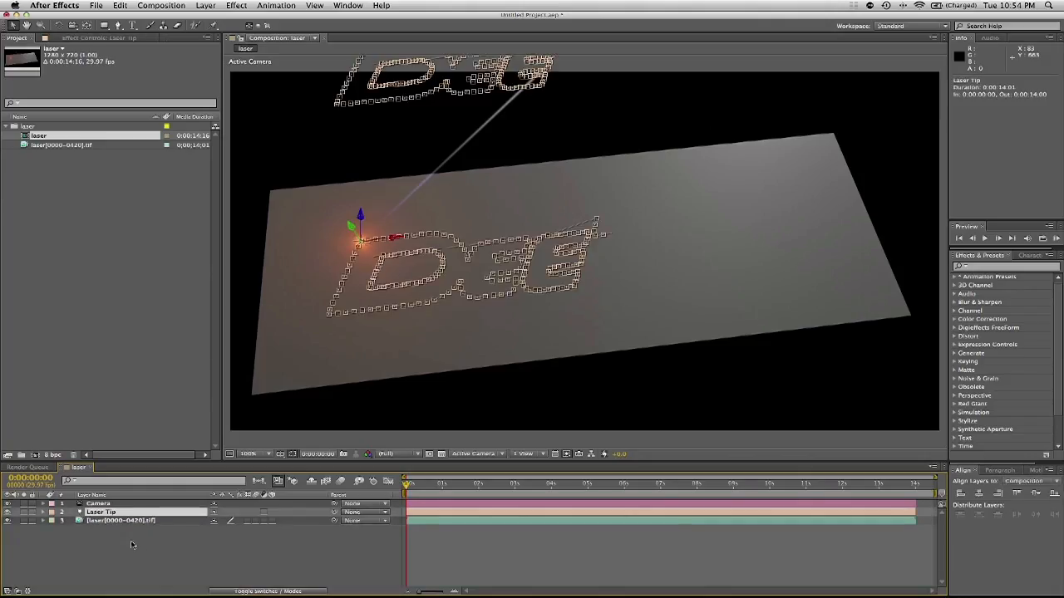
{"action": "left_click", "coordinate": [131, 544]}
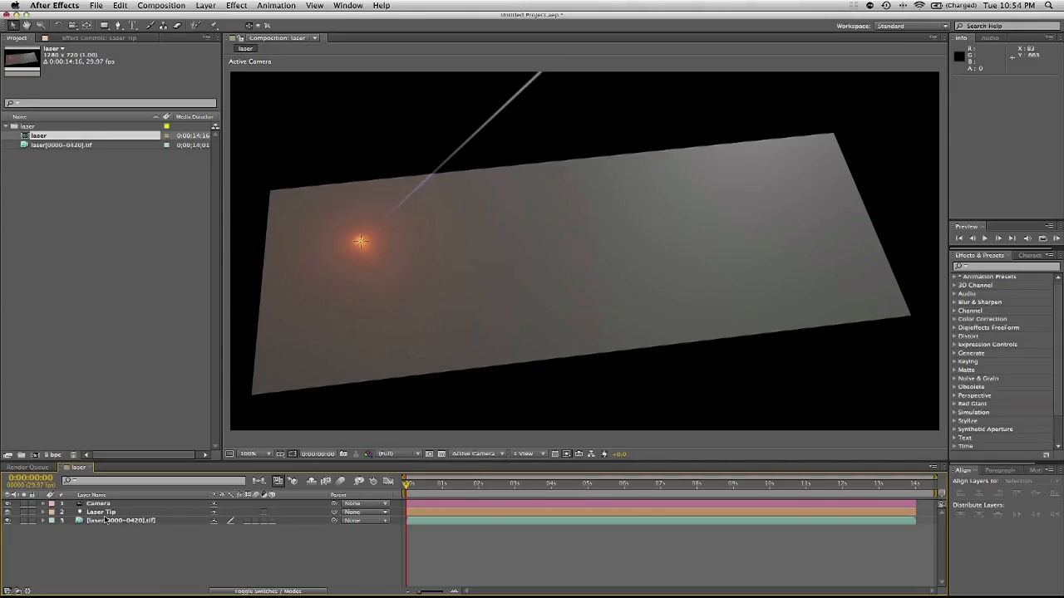
{"action": "left_click", "coordinate": [107, 514]}
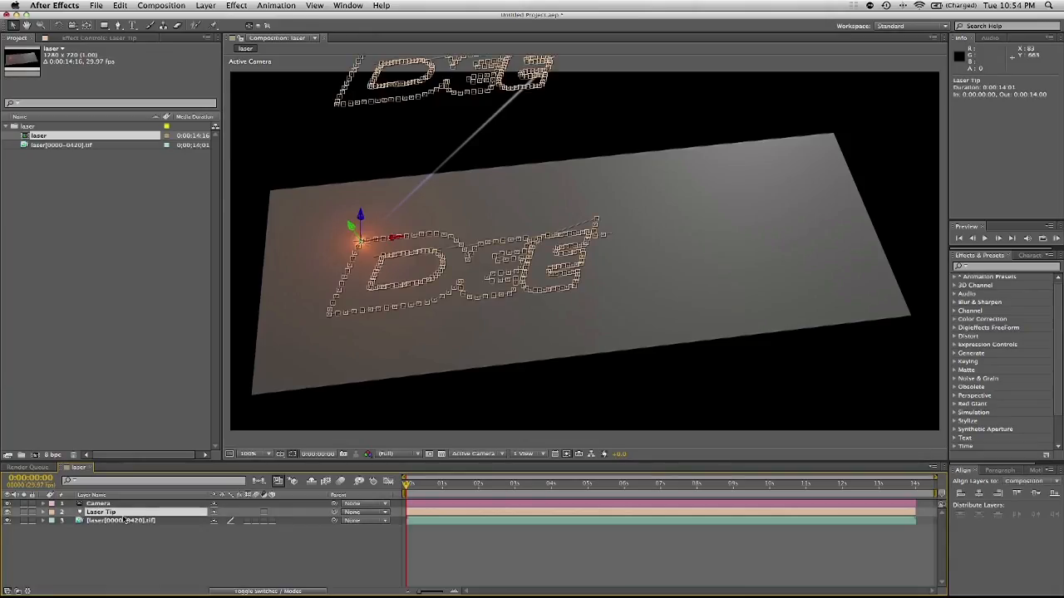
{"action": "key", "text": "Return"}
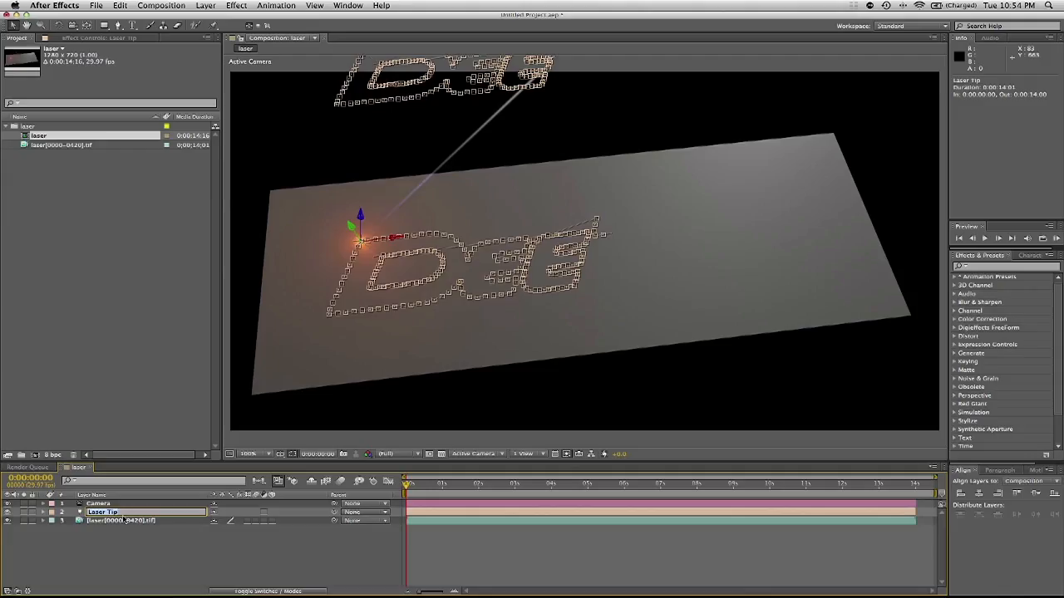
{"action": "key", "text": "BackSpace"}
{"action": "type", "text": "Emitter"}
{"action": "key", "text": "Return"}
{"action": "left_click", "coordinate": [228, 395]}
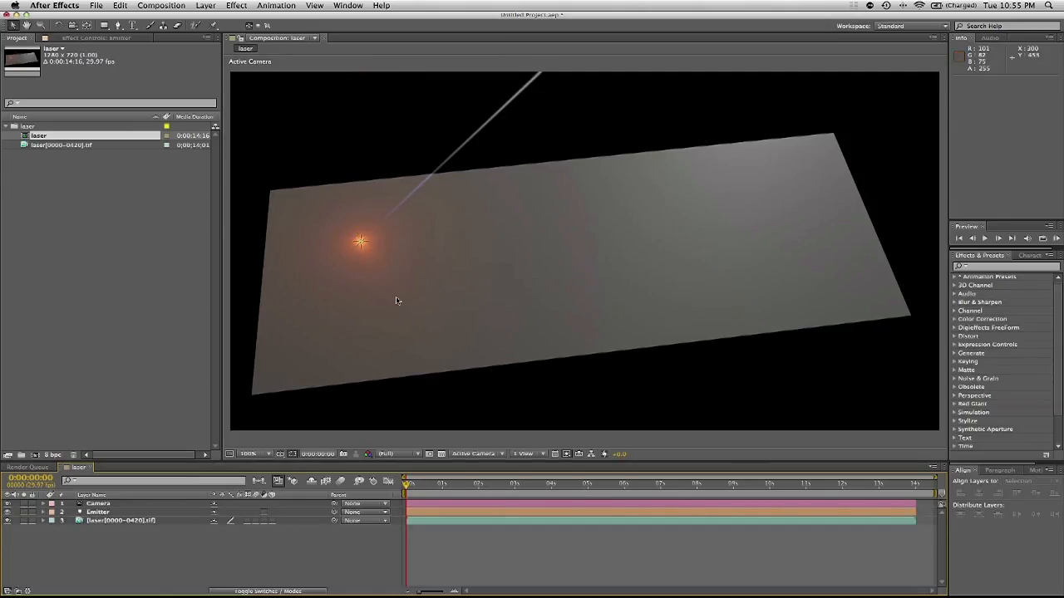
- Create a black solid named Sparks at composition size, 1280 by 720 px
{"action": "mouse_move", "coordinate": [416, 484]}
{"action": "left_mouse_down"}
{"action": "mouse_move", "coordinate": [514, 482]}
{"action": "mouse_move", "coordinate": [405, 485]}
{"action": "left_mouse_up"}
{"action": "left_click", "coordinate": [202, 7]}
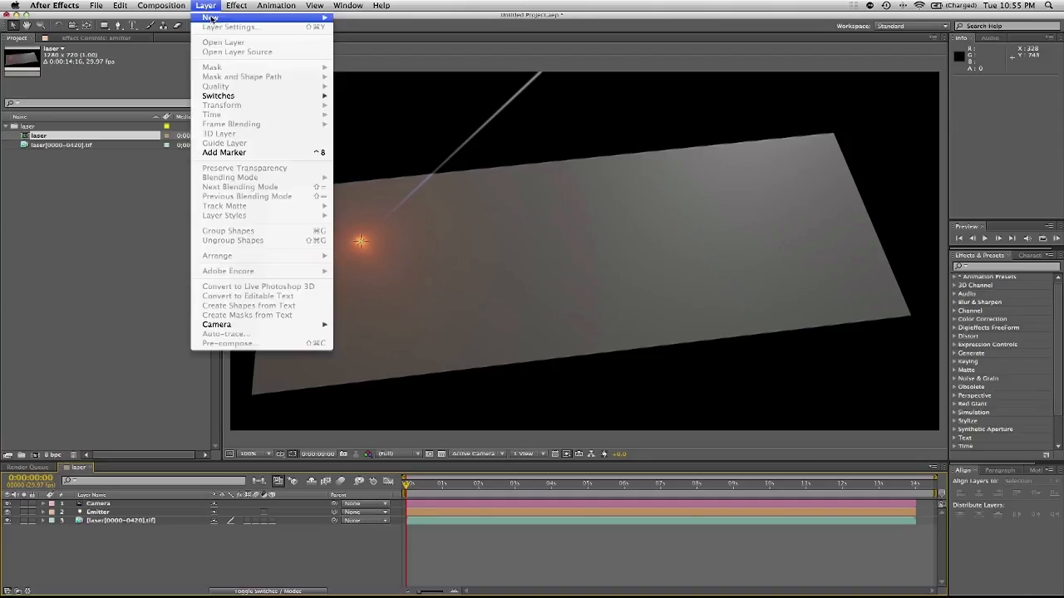
{"action": "mouse_move", "coordinate": [214, 19]}
{"action": "left_click", "coordinate": [358, 30]}
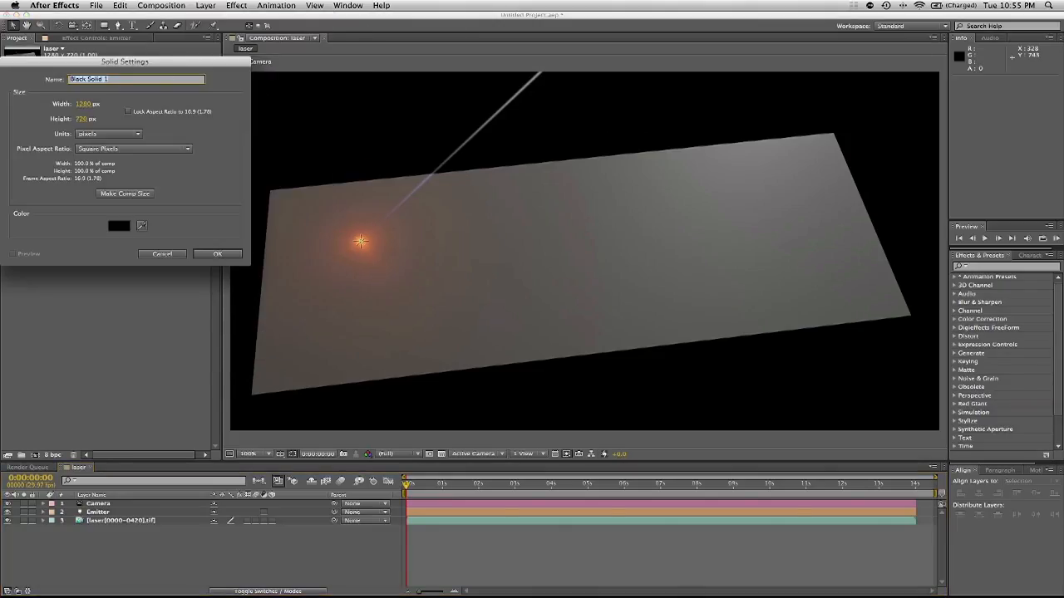
{"action": "type", "text": "Spa"}
{"action": "key", "text": "BackSpace"}
{"action": "type", "text": "park"}
{"action": "left_click", "coordinate": [129, 195]}
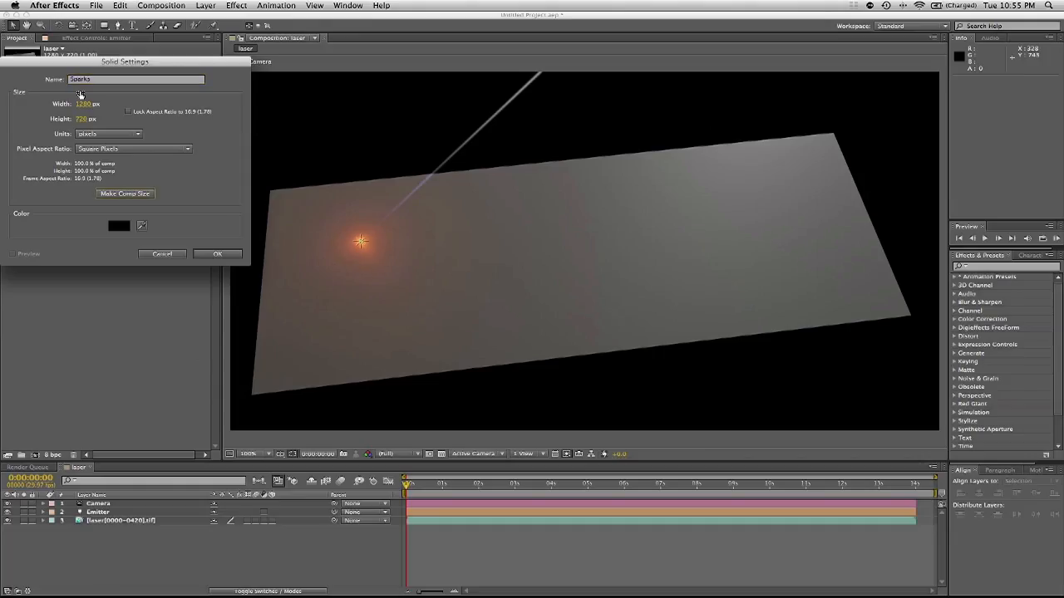
{"action": "left_click", "coordinate": [229, 254]}
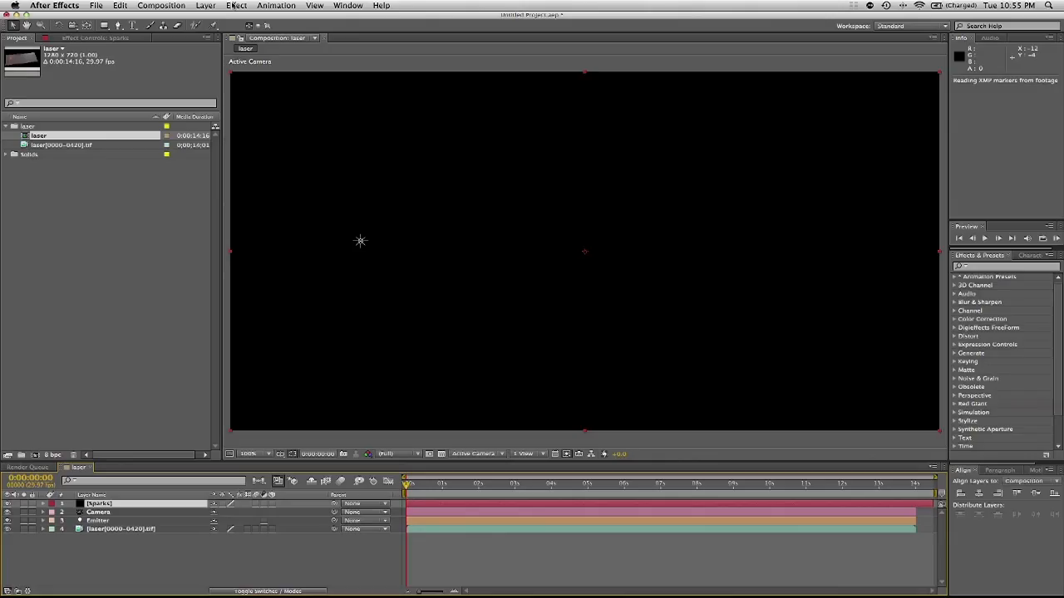
- Apply the Trapcode Particular effect to the Sparks solid and set its emitter type to Light(s)
{"action": "left_click", "coordinate": [237, 5]}
{"action": "mouse_move", "coordinate": [294, 252]}
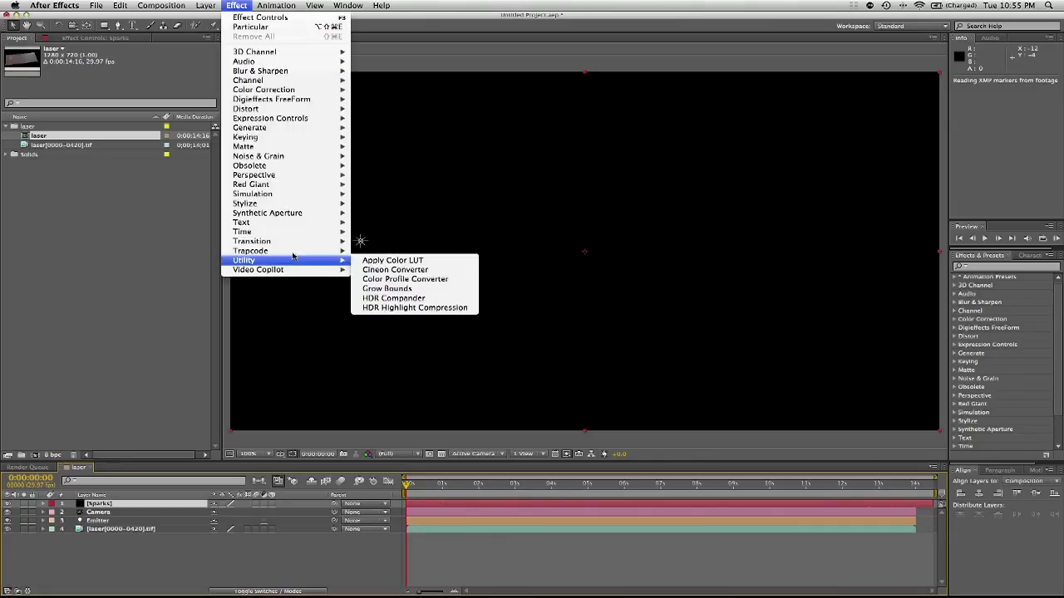
{"action": "left_click", "coordinate": [395, 298]}
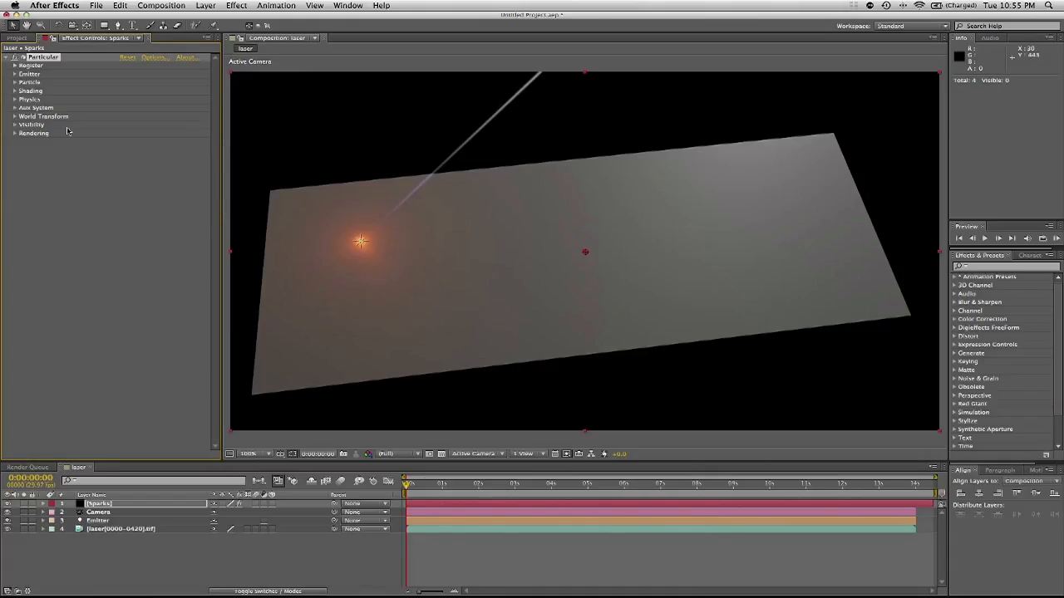
{"action": "left_click", "coordinate": [15, 75]}
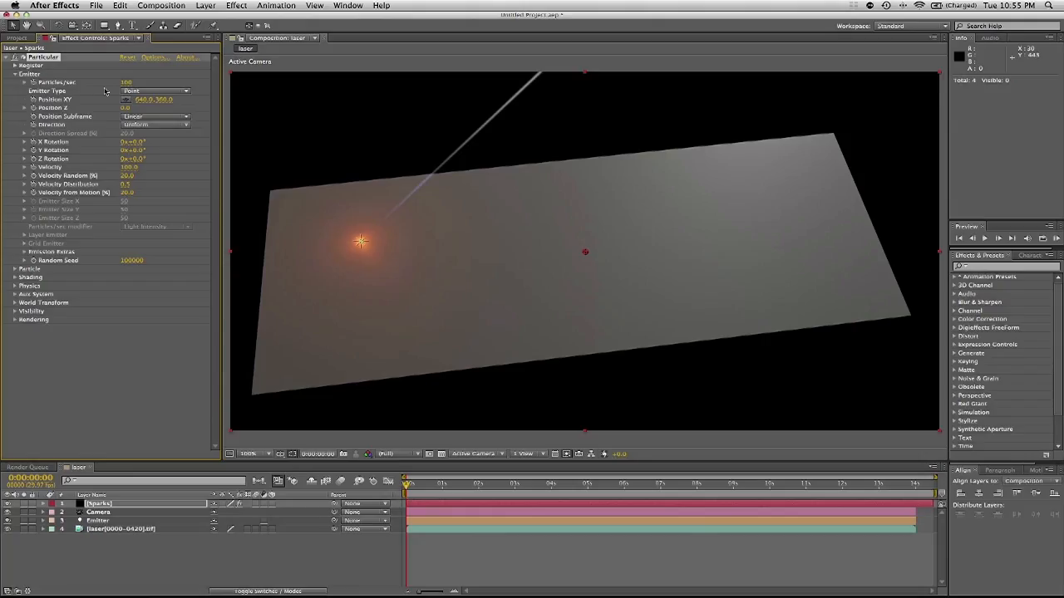
{"action": "left_click", "coordinate": [155, 90]}
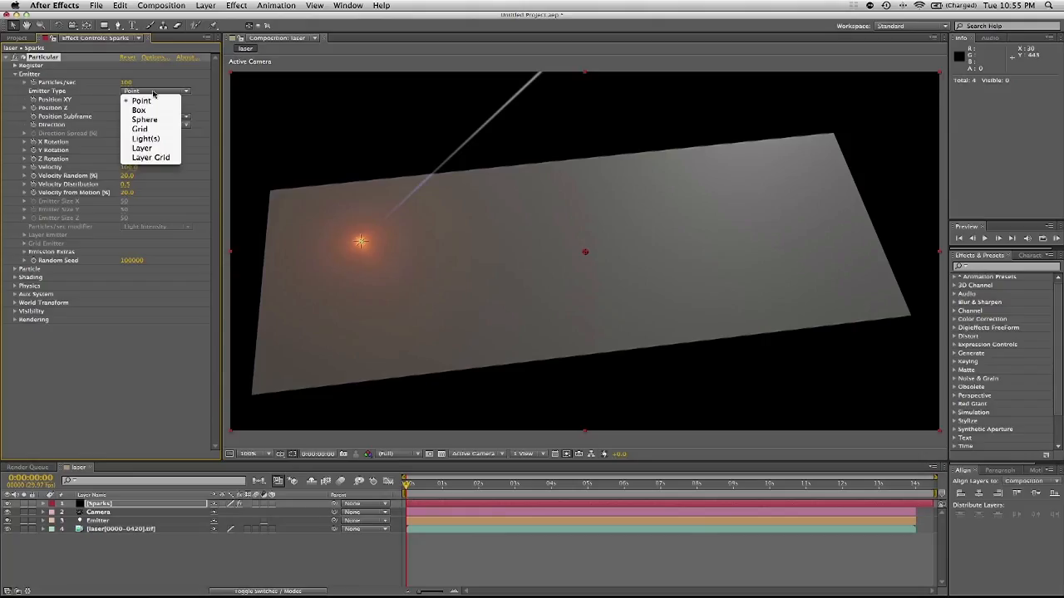
{"action": "left_click", "coordinate": [159, 139]}
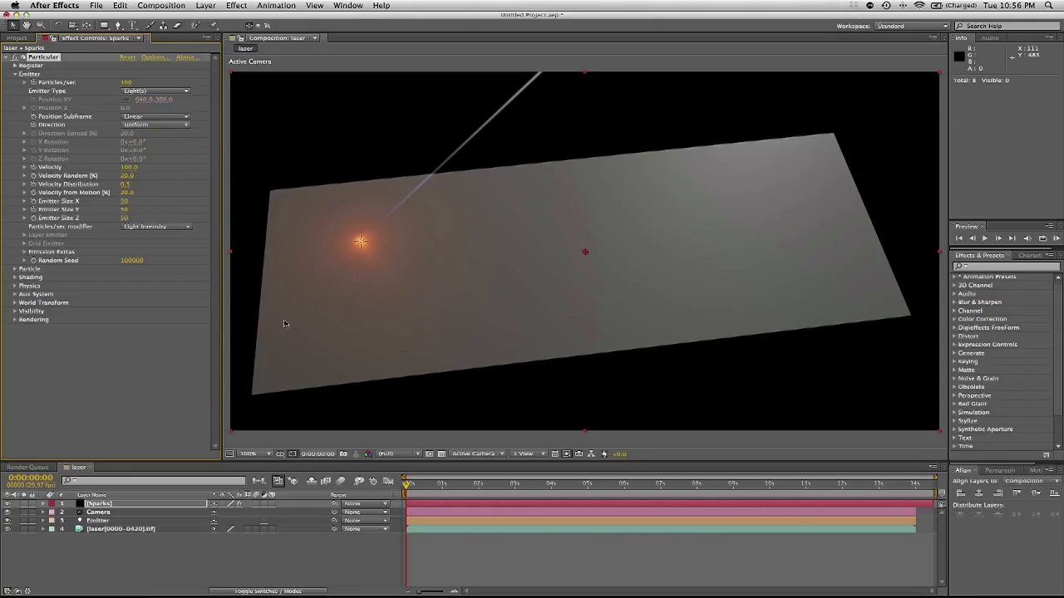
- Scrub through the first second of the animation to check the particles along the laser's path, and return to the start
{"action": "left_click", "coordinate": [420, 485]}
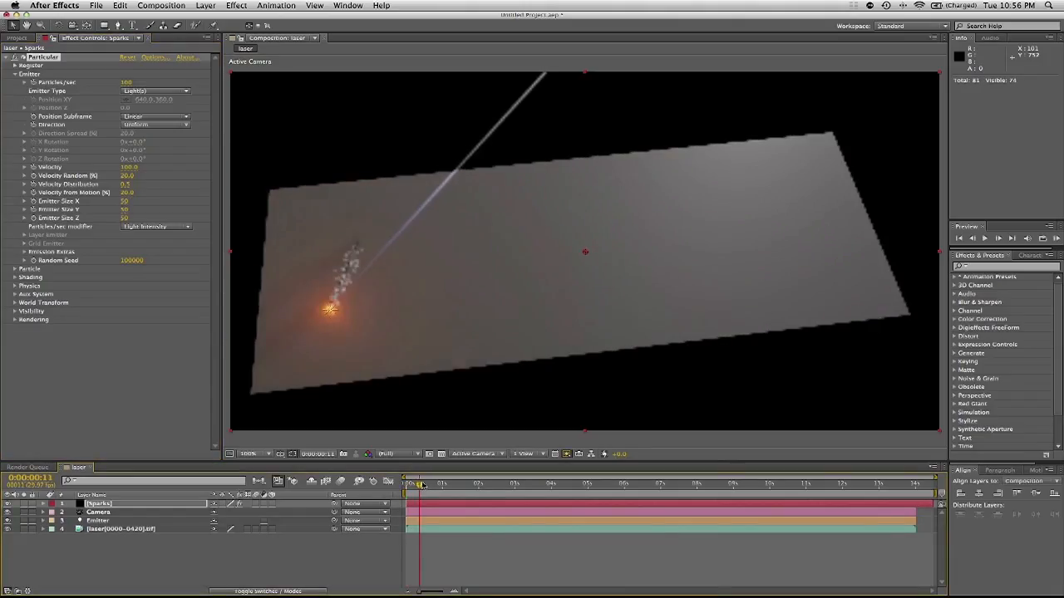
{"action": "left_click_drag", "start_coordinate": [421, 484], "coordinate": [435, 485]}
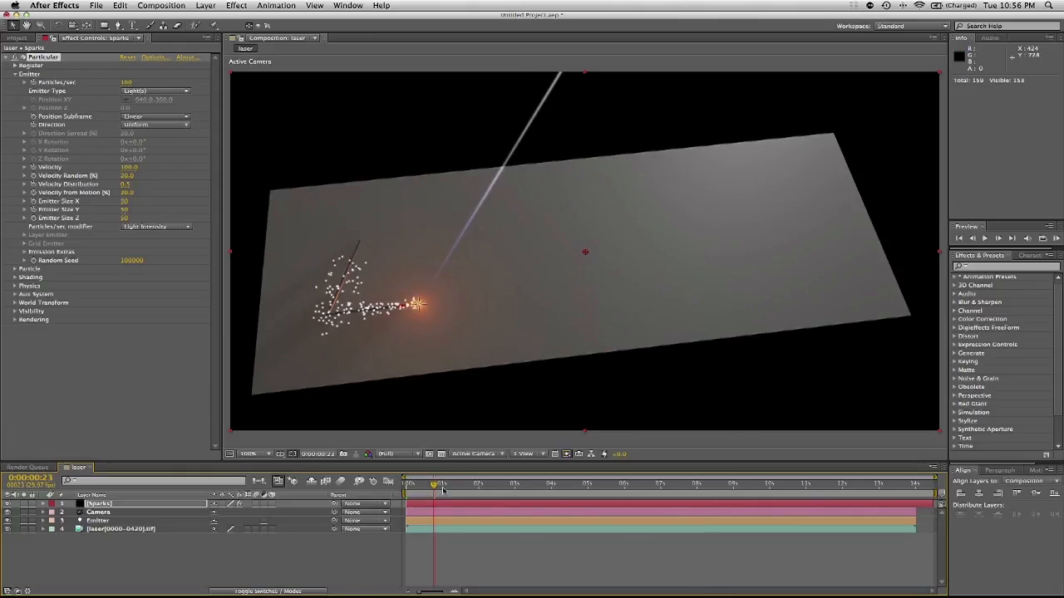
{"action": "mouse_move", "coordinate": [443, 490]}
{"action": "left_mouse_down"}
{"action": "mouse_move", "coordinate": [459, 485]}
{"action": "mouse_move", "coordinate": [405, 484]}
{"action": "left_mouse_up"}
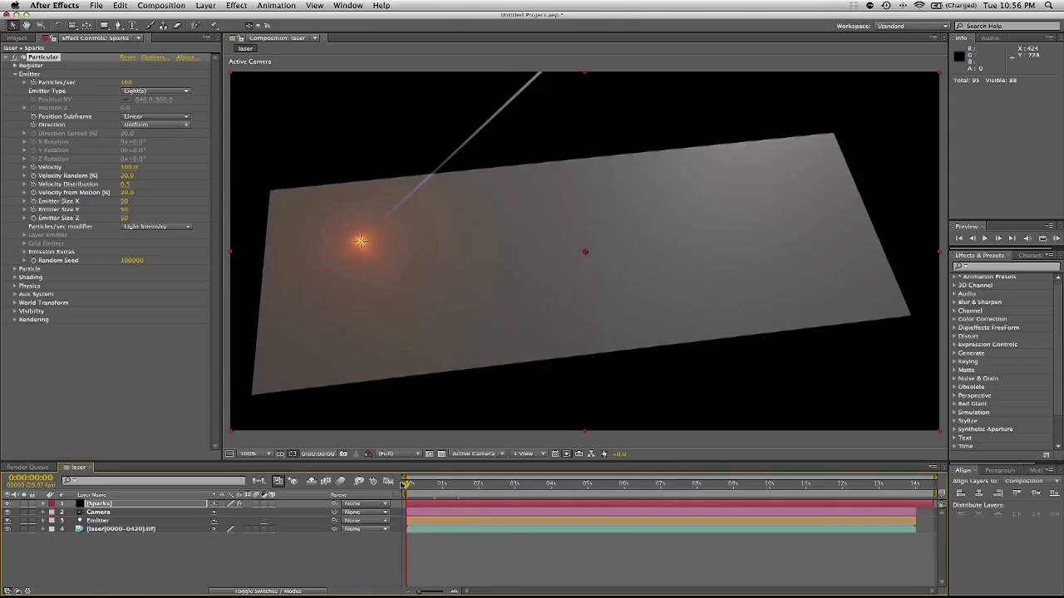
- Set the Particular emitter to 200 particles per second with a Bi-Directional emission direction
{"action": "left_click", "coordinate": [126, 84]}
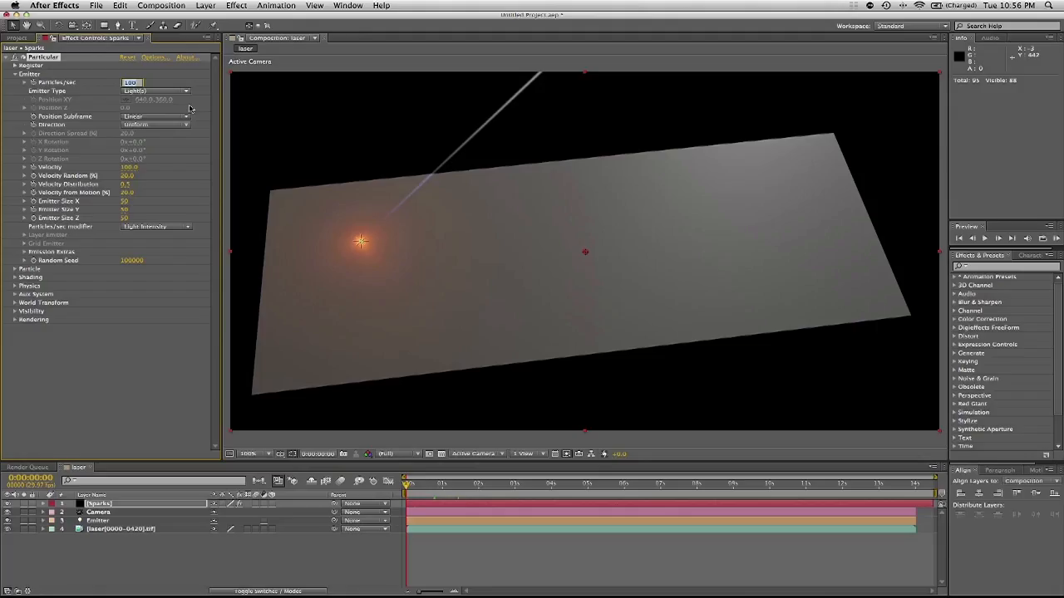
{"action": "type", "text": "200"}
{"action": "key", "text": "Return"}
{"action": "left_click", "coordinate": [140, 126]}
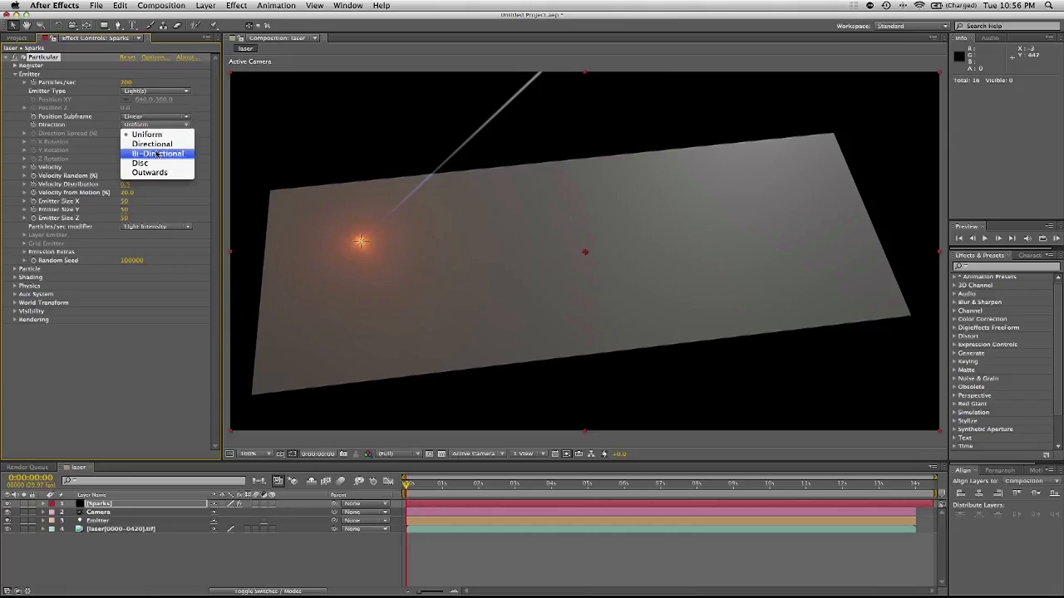
{"action": "left_click", "coordinate": [156, 155]}
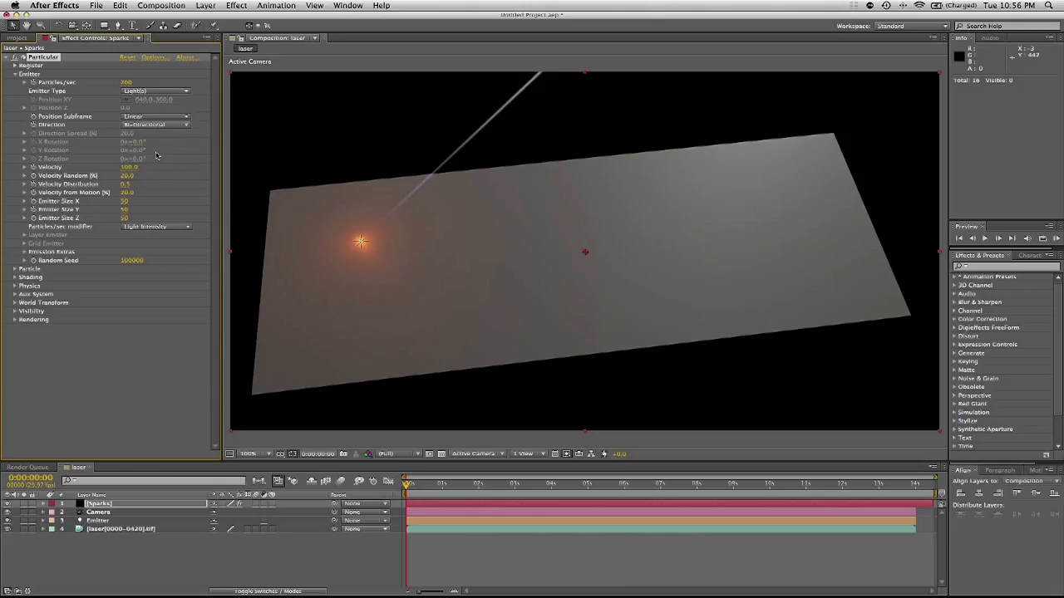
- Set the emitter's velocity to 200, its velocity random to 54 percent and its velocity distribution to 1
{"action": "left_click", "coordinate": [130, 167]}
{"action": "type", "text": "200"}
{"action": "key", "text": "Return"}
{"action": "left_click", "coordinate": [126, 176]}
{"action": "type", "text": "54"}
{"action": "key", "text": "Return"}
{"action": "left_click", "coordinate": [124, 184]}
{"action": "type", "text": "1"}
{"action": "key", "text": "Return"}
- Set the emitter size to 10 in X, Y and Z
{"action": "left_click", "coordinate": [126, 203]}
{"action": "type", "text": "10"}
{"action": "left_click", "coordinate": [128, 211]}
{"action": "type", "text": "10"}
{"action": "left_click", "coordinate": [128, 218]}
{"action": "type", "text": "10"}
{"action": "key", "text": "Return"}
{"action": "left_click", "coordinate": [15, 75]}
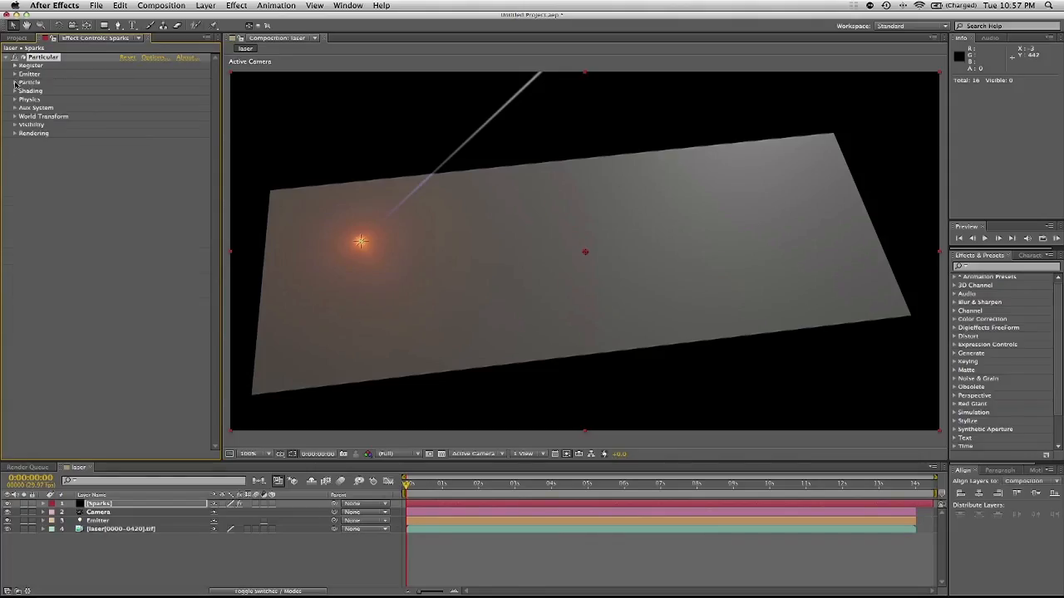
- Set the particle life to 1.5 seconds and the life random to 22 percent
{"action": "left_click", "coordinate": [15, 83]}
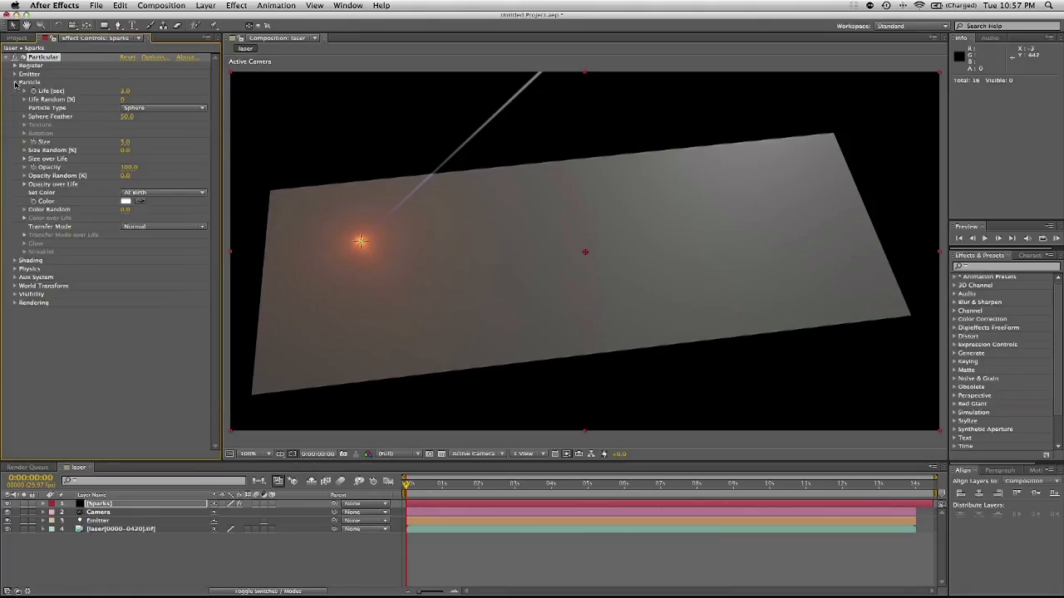
{"action": "left_click", "coordinate": [125, 91]}
{"action": "type", "text": "1.5"}
{"action": "key", "text": "Return"}
{"action": "left_click", "coordinate": [123, 99]}
{"action": "type", "text": "22"}
{"action": "key", "text": "Return"}
- Change the particle type to Glow Sphere (No DOF) and set the sphere feather to 46
{"action": "left_click", "coordinate": [199, 108]}
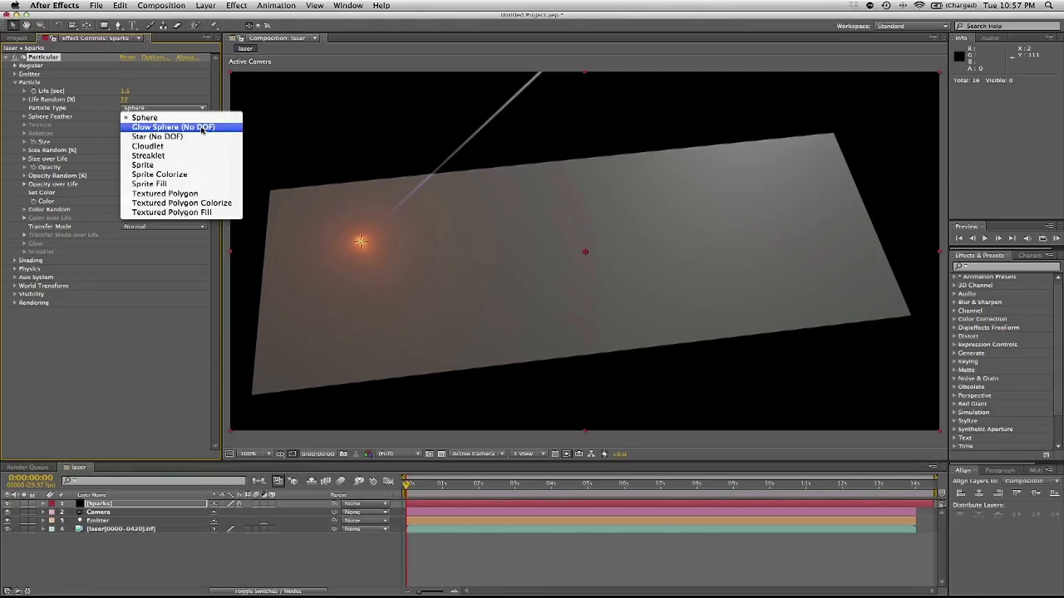
{"action": "key", "text": "Escape"}
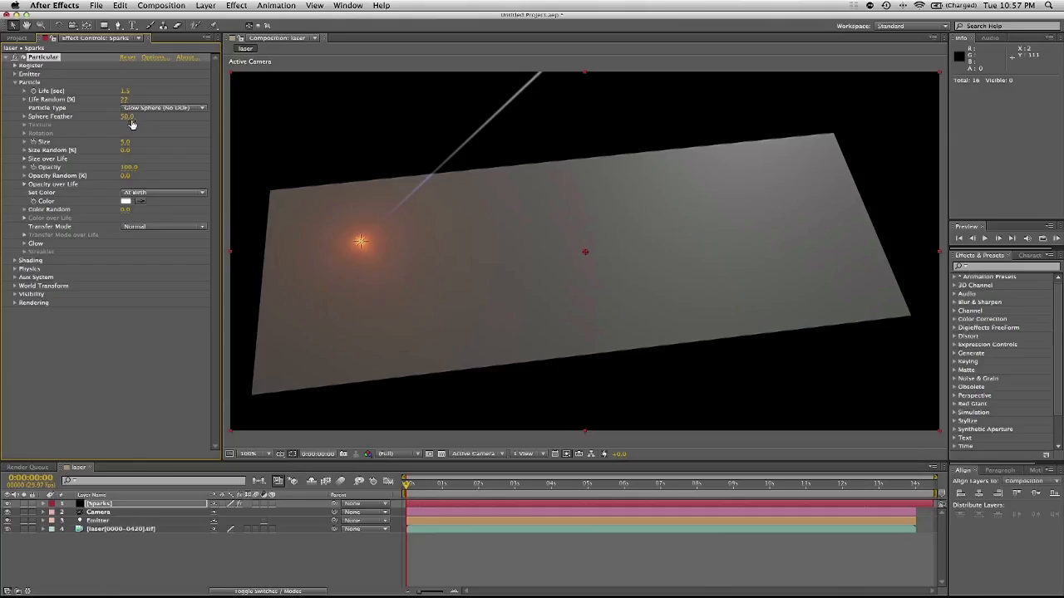
{"action": "left_click", "coordinate": [135, 120]}
{"action": "type", "text": "40"}
{"action": "key", "text": "Return"}
- Set the particle size to 2 and draw a Size over Life curve that falls off from full size to zero
{"action": "left_click", "coordinate": [131, 144]}
{"action": "type", "text": "2"}
{"action": "key", "text": "Return"}
{"action": "left_click", "coordinate": [24, 159]}
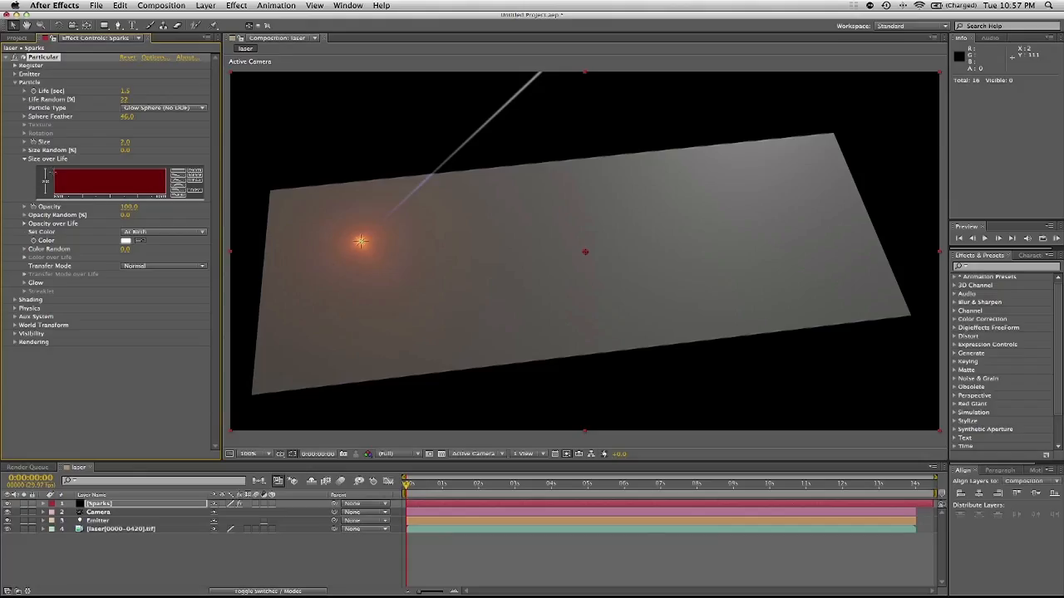
{"action": "left_click_drag", "start_coordinate": [62, 172], "coordinate": [166, 195]}
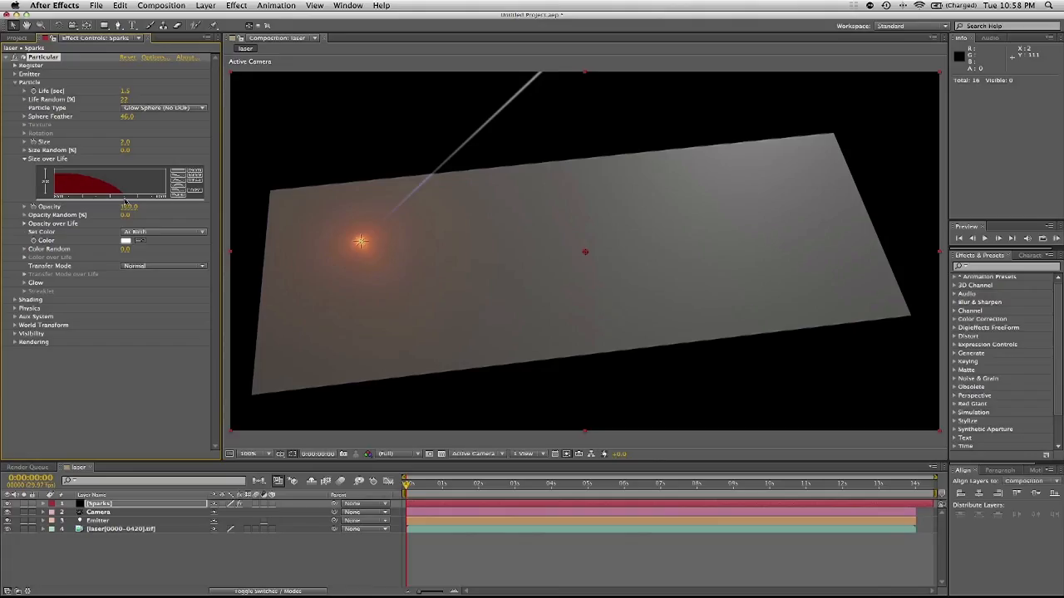
{"action": "left_click", "coordinate": [25, 163]}
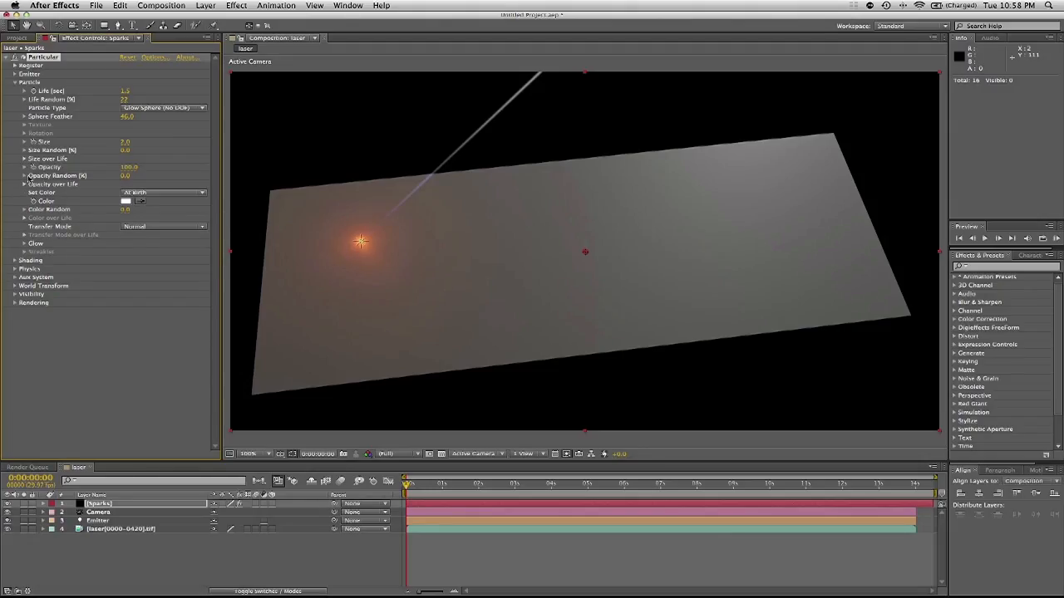
- Set the particle color to orange FF8656 and the particle transfer mode to Add
{"action": "left_click", "coordinate": [26, 184]}
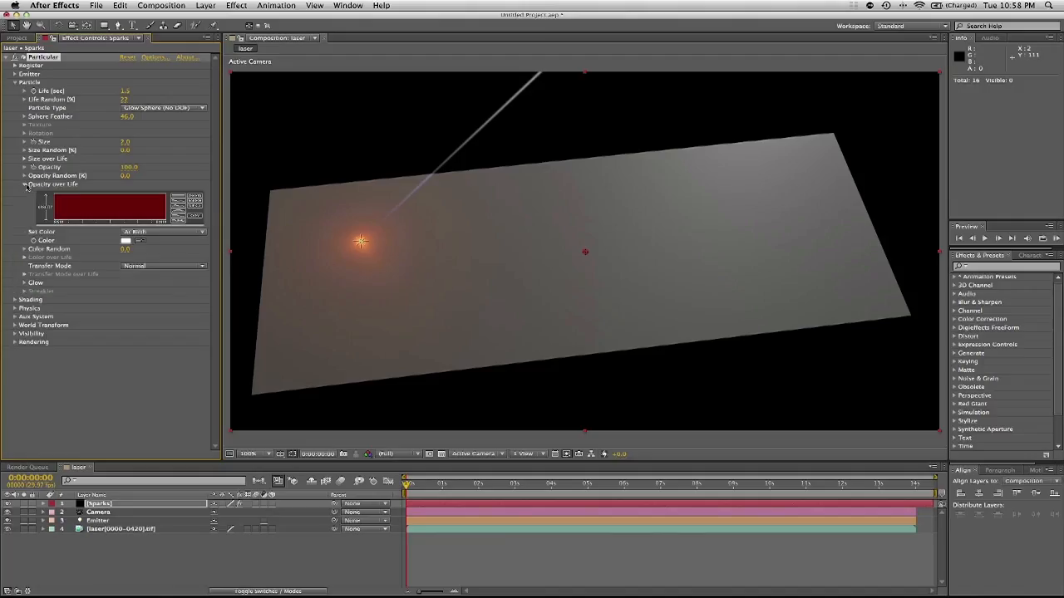
{"action": "left_click", "coordinate": [26, 185]}
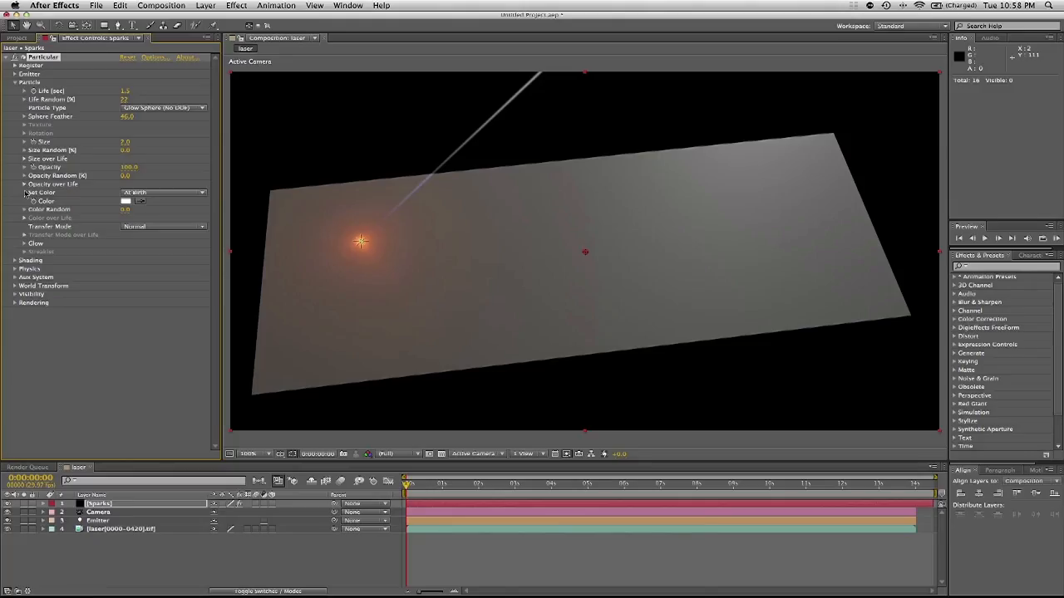
{"action": "left_click", "coordinate": [125, 202]}
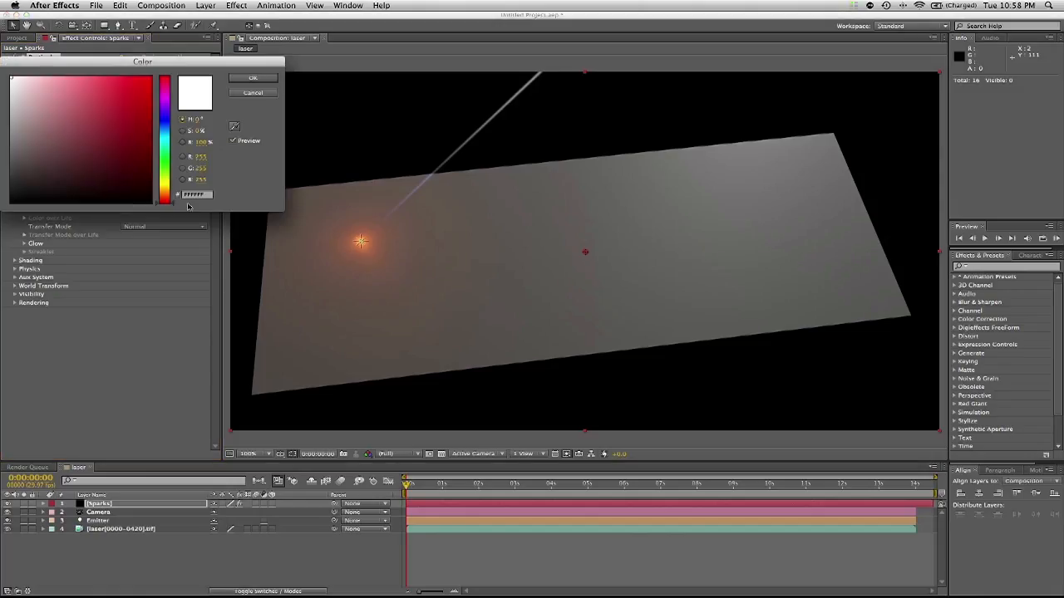
{"action": "left_click", "coordinate": [193, 196]}
{"action": "type", "text": "FFA6"}
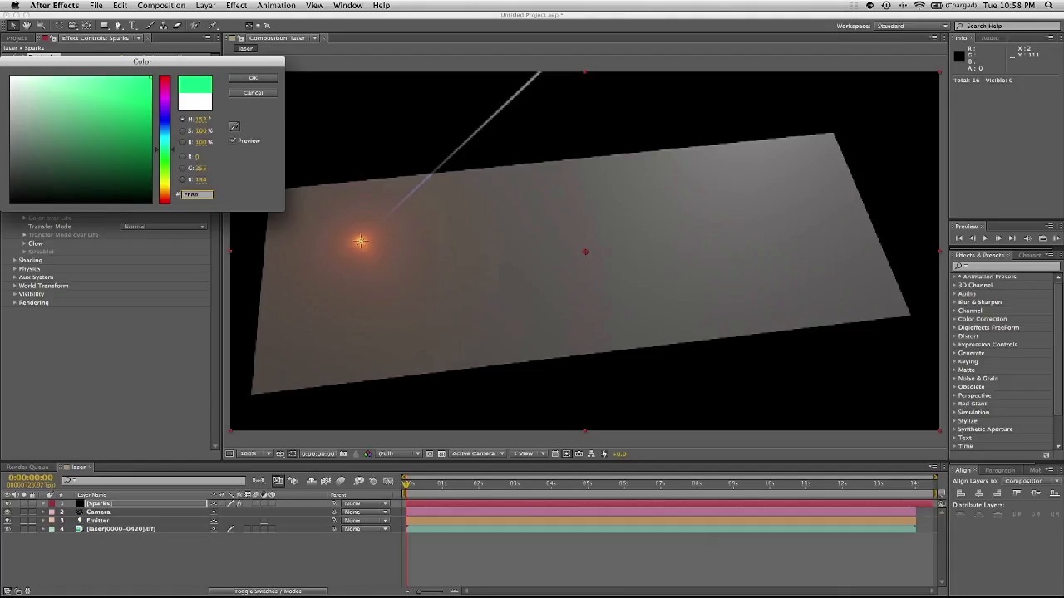
{"action": "type", "text": "56"}
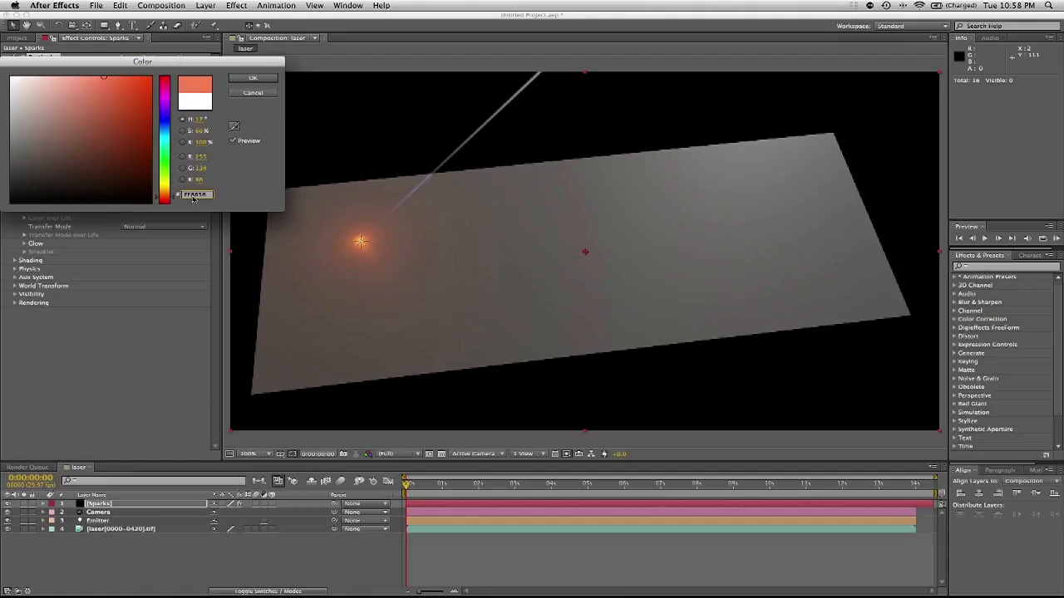
{"action": "left_click", "coordinate": [252, 79]}
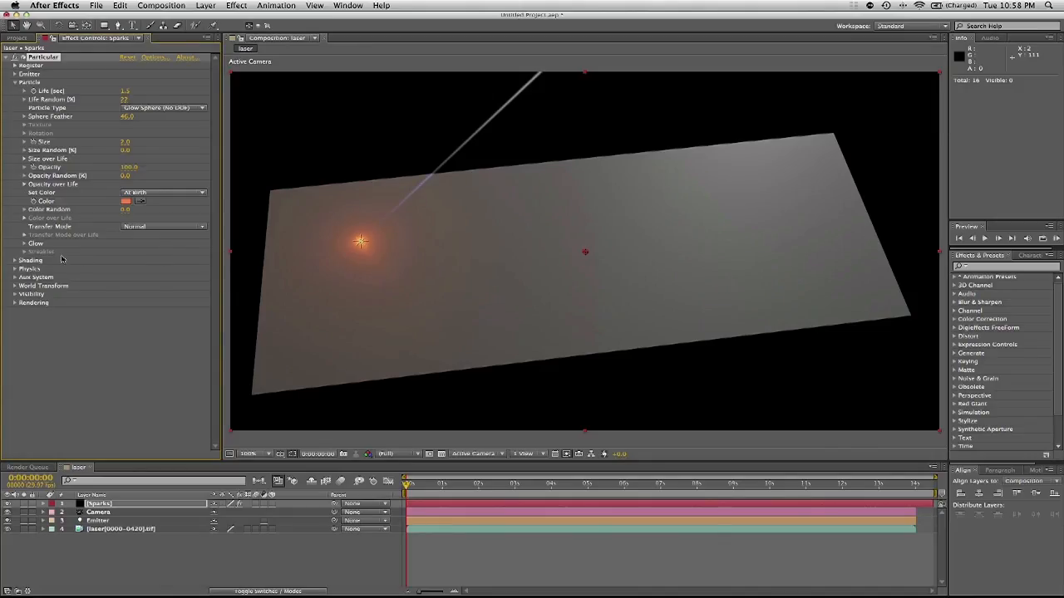
{"action": "left_click", "coordinate": [138, 227]}
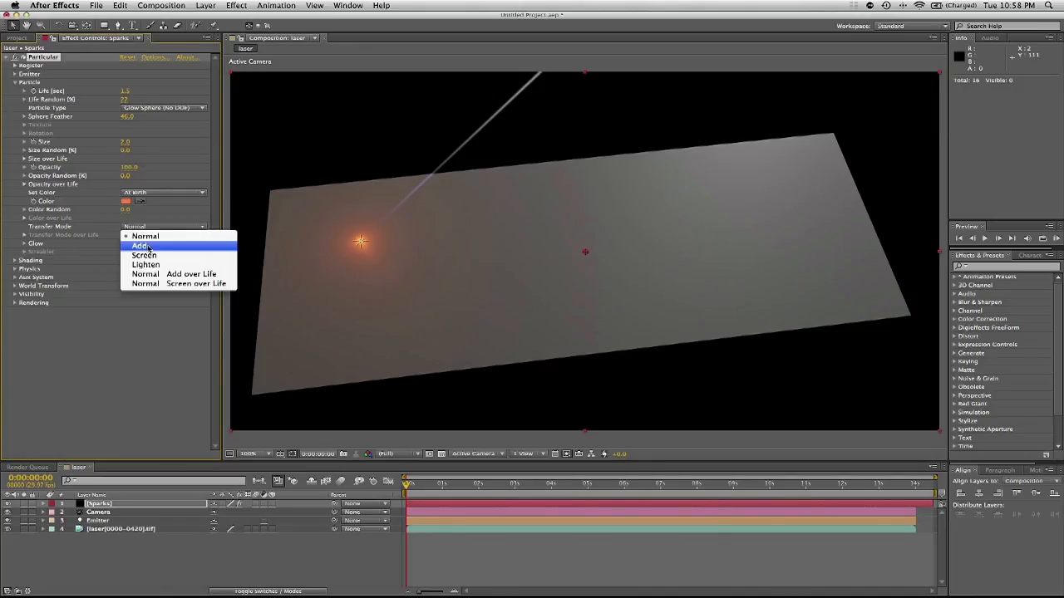
{"action": "left_click", "coordinate": [148, 247]}
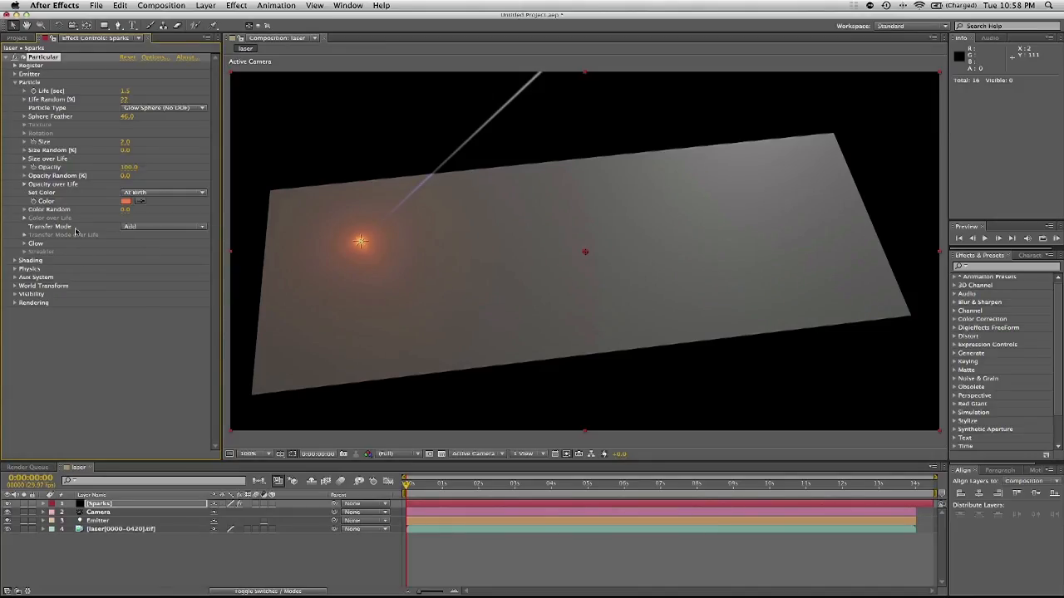
- Set the particle glow size to 0 and the glow opacity to 8
{"action": "left_click", "coordinate": [24, 244]}
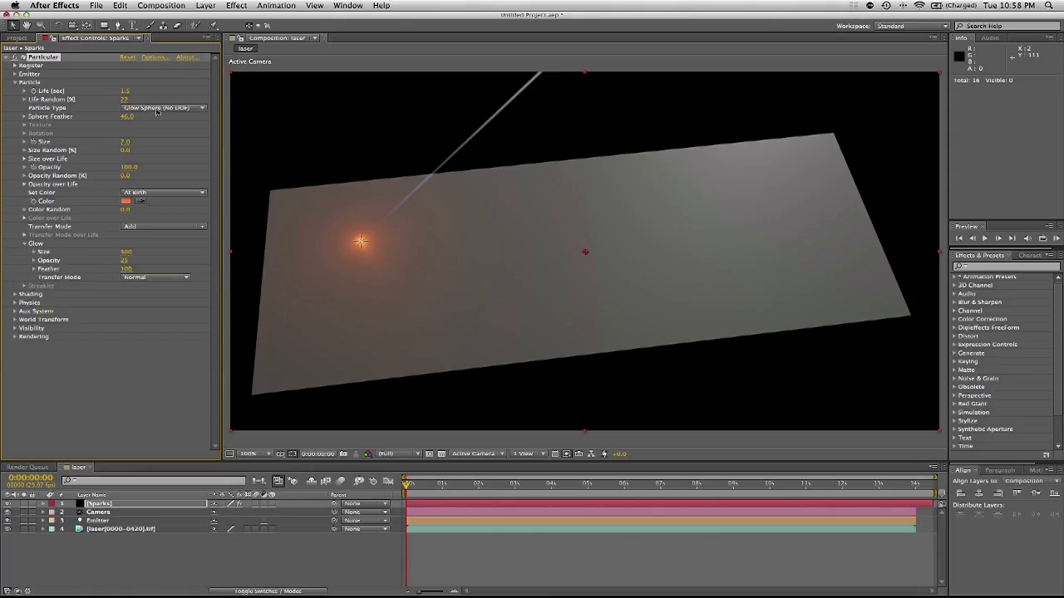
{"action": "left_click", "coordinate": [127, 253]}
{"action": "type", "text": "0"}
{"action": "key", "text": "Return"}
{"action": "left_click", "coordinate": [126, 263]}
{"action": "type", "text": "8"}
{"action": "key", "text": "Return"}
{"action": "left_click", "coordinate": [16, 83]}
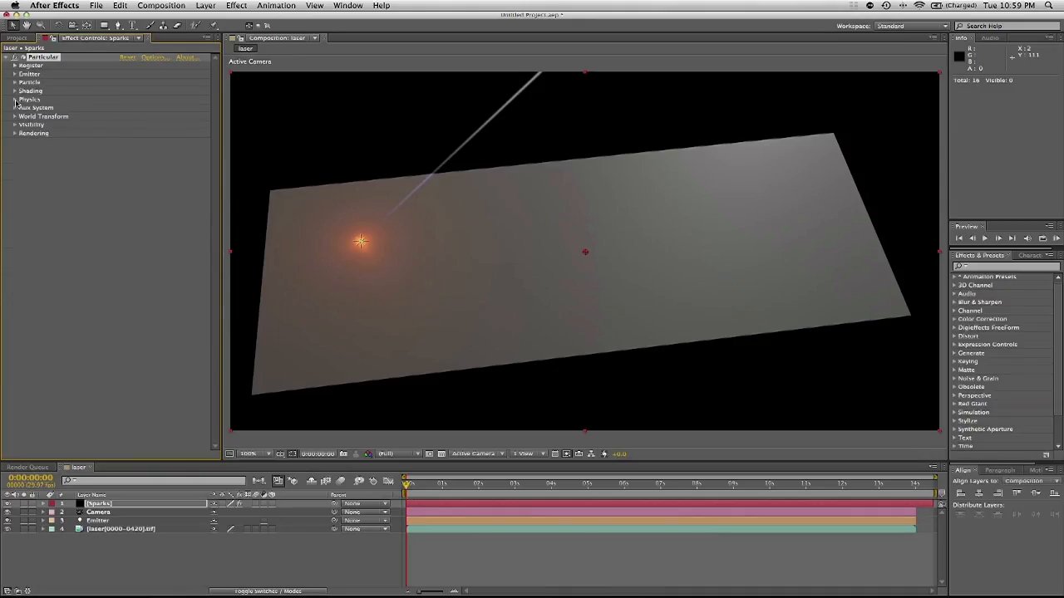
- Switch the physics model to Bounce and set the gravity to 600
{"action": "left_click", "coordinate": [15, 99]}
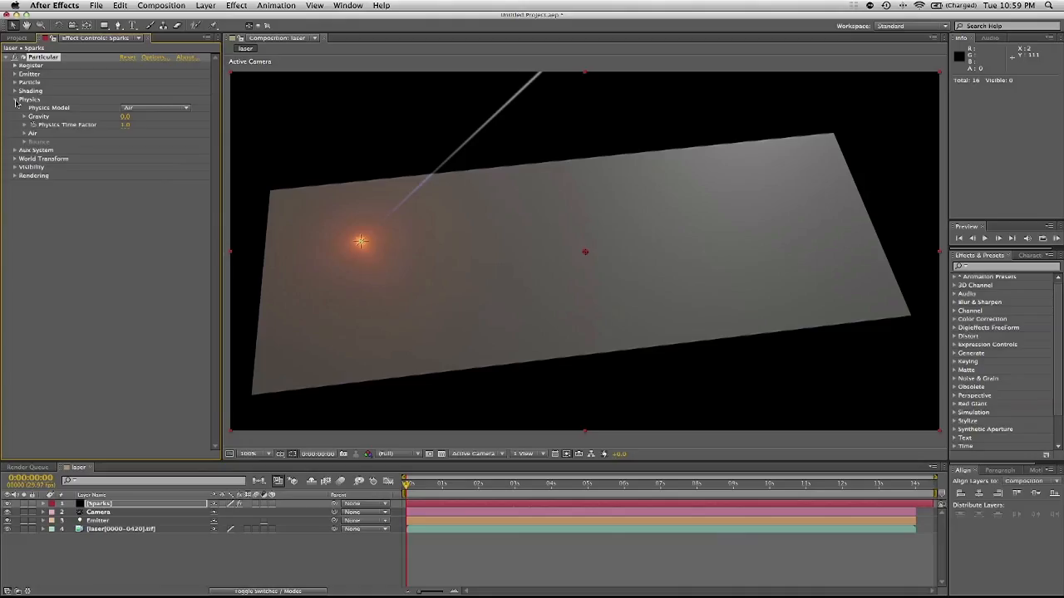
{"action": "left_click", "coordinate": [143, 109]}
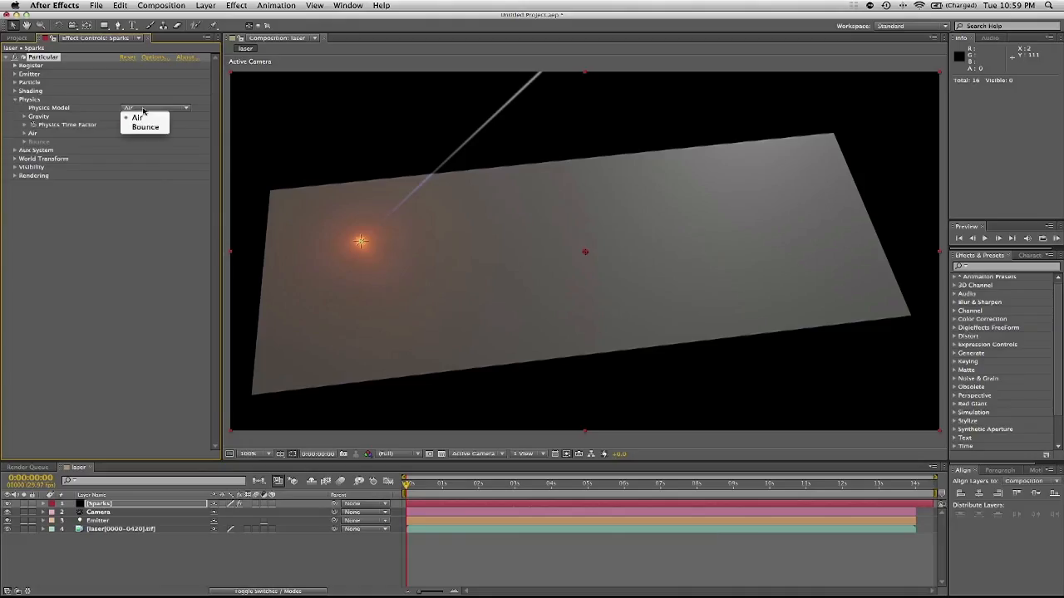
{"action": "left_click", "coordinate": [143, 109]}
{"action": "left_click", "coordinate": [143, 109]}
{"action": "left_click", "coordinate": [145, 128]}
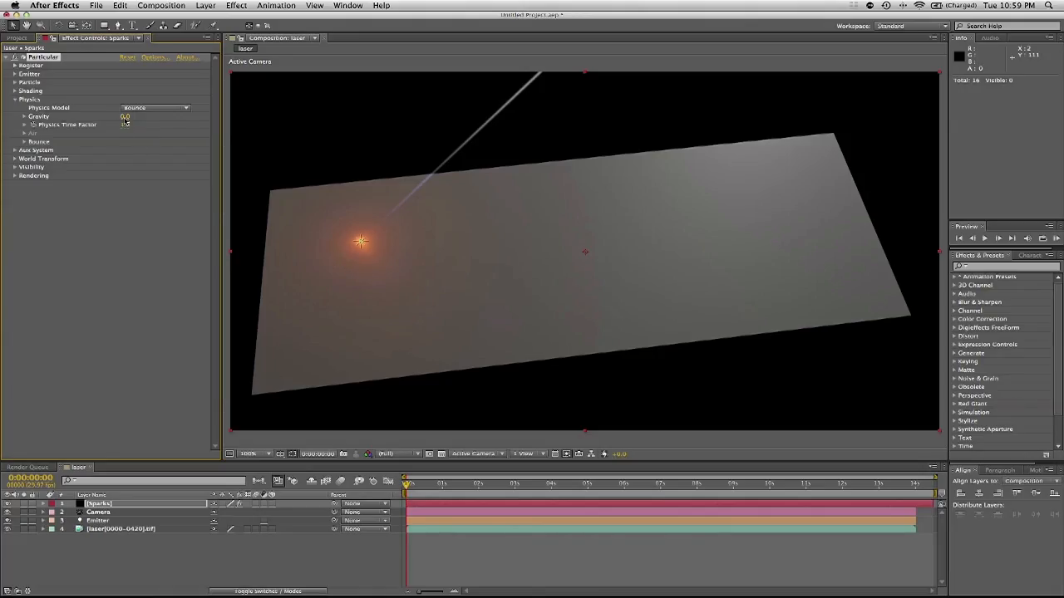
{"action": "left_click", "coordinate": [125, 118]}
{"action": "key", "text": "Return"}
- In the Bounce settings, set the floor mode to Layer Size and the collision event to Kill
{"action": "left_click", "coordinate": [25, 142]}
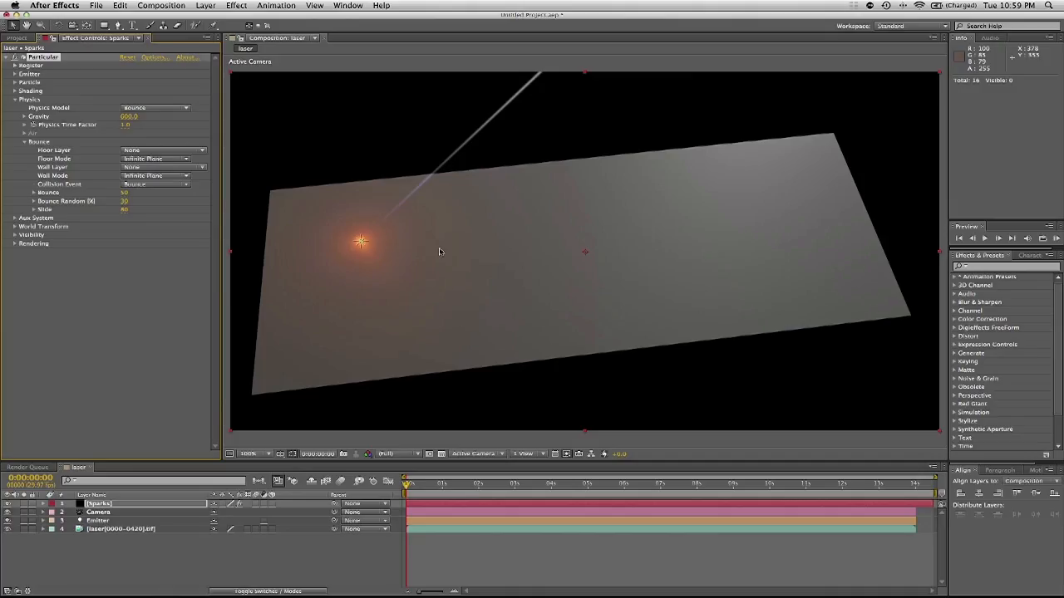
{"action": "left_click", "coordinate": [130, 153]}
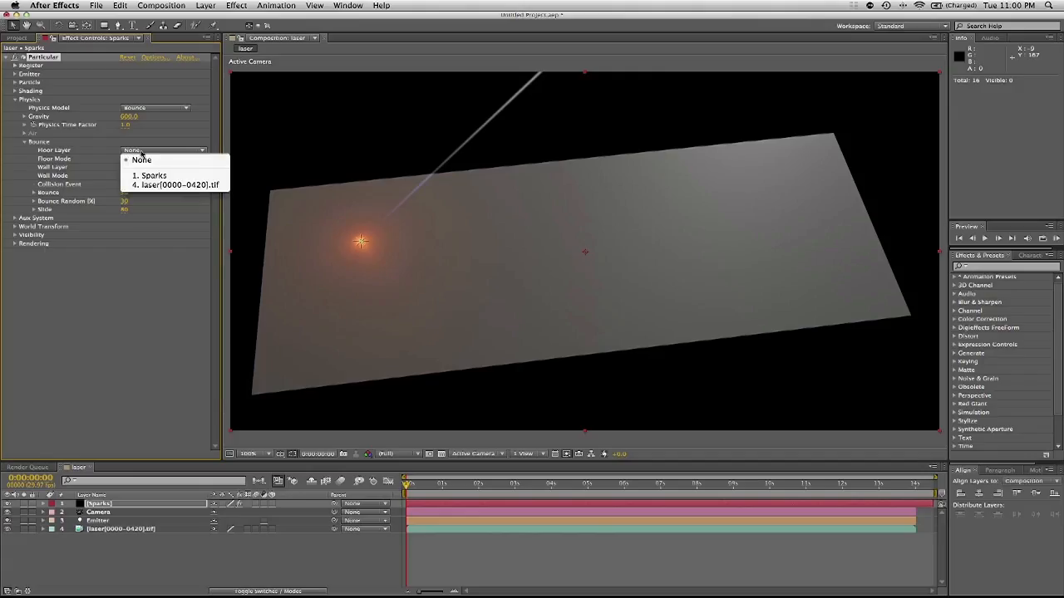
{"action": "left_click", "coordinate": [141, 155]}
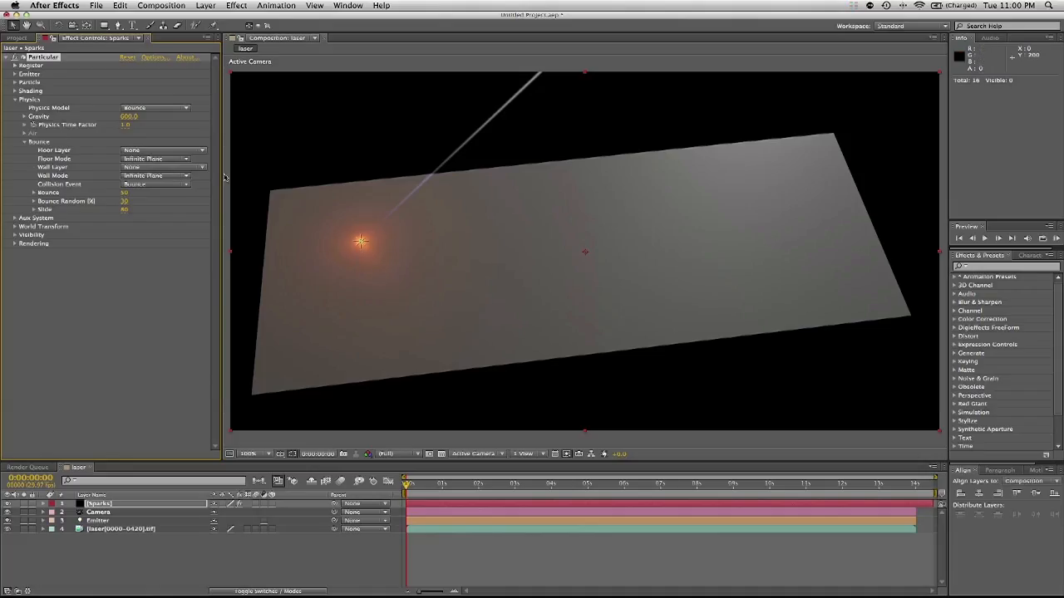
{"action": "left_click", "coordinate": [157, 176]}
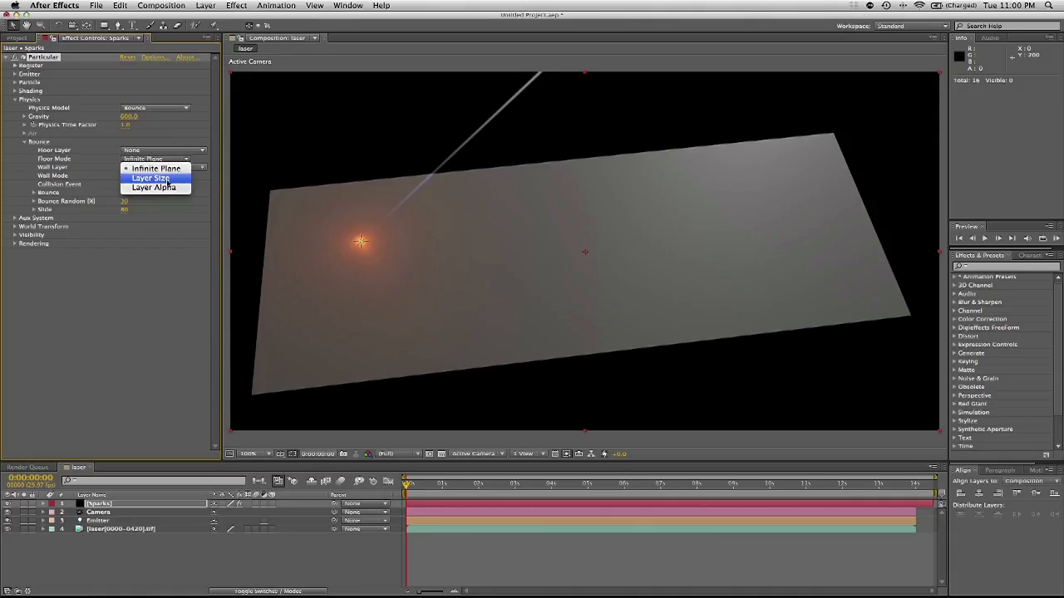
{"action": "left_click", "coordinate": [166, 178]}
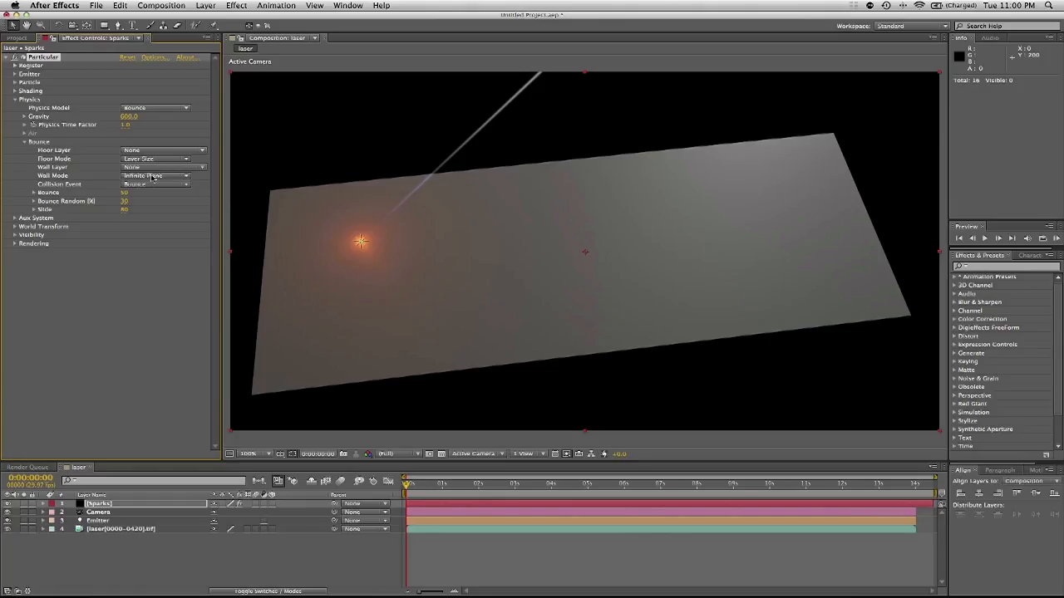
{"action": "left_click", "coordinate": [155, 186]}
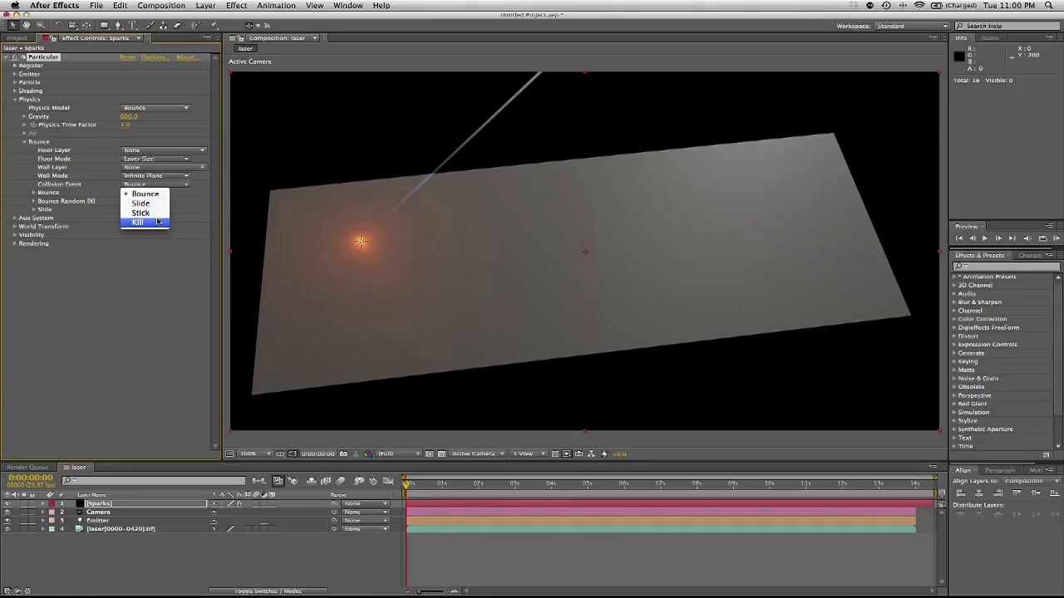
{"action": "left_click", "coordinate": [157, 223]}
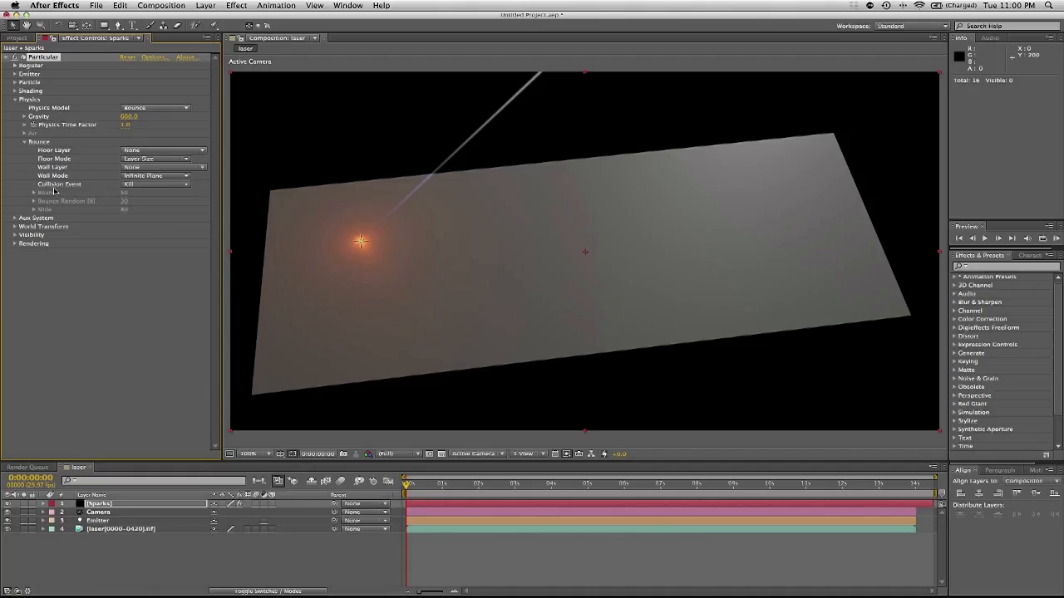
- Set the Aux System to emit At Bounce Event
{"action": "left_click", "coordinate": [15, 218]}
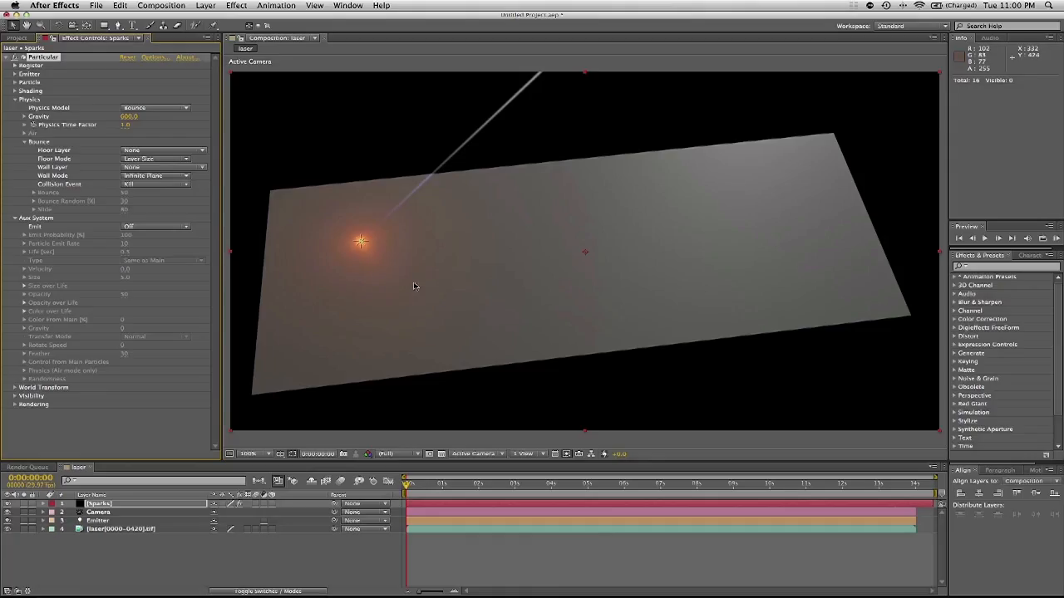
{"action": "left_click", "coordinate": [140, 230]}
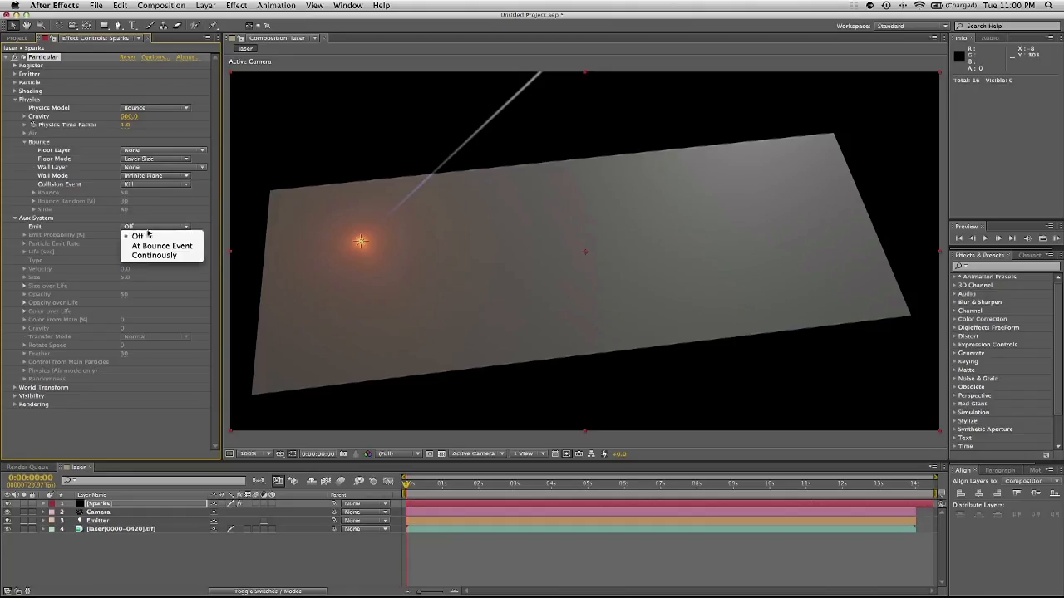
{"action": "left_click", "coordinate": [167, 247]}
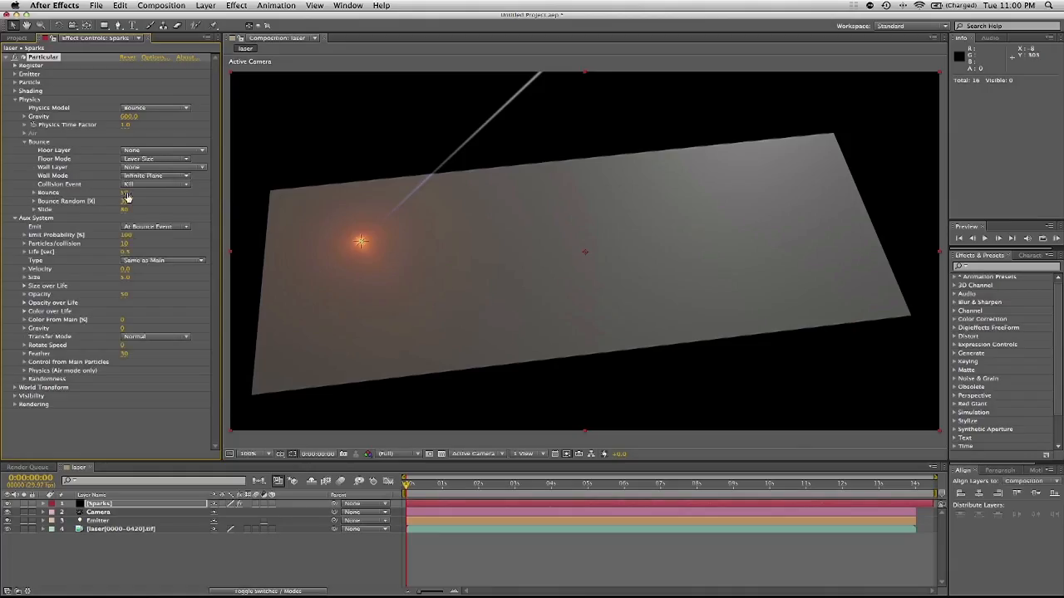
- Adjust the bounce amount in the physics settings and set the slide to 40
{"action": "left_click", "coordinate": [125, 193]}
{"action": "key", "text": "Return"}
{"action": "left_click", "coordinate": [128, 210]}
{"action": "type", "text": "40"}
{"action": "key", "text": "Return"}
{"action": "left_click", "coordinate": [14, 99]}
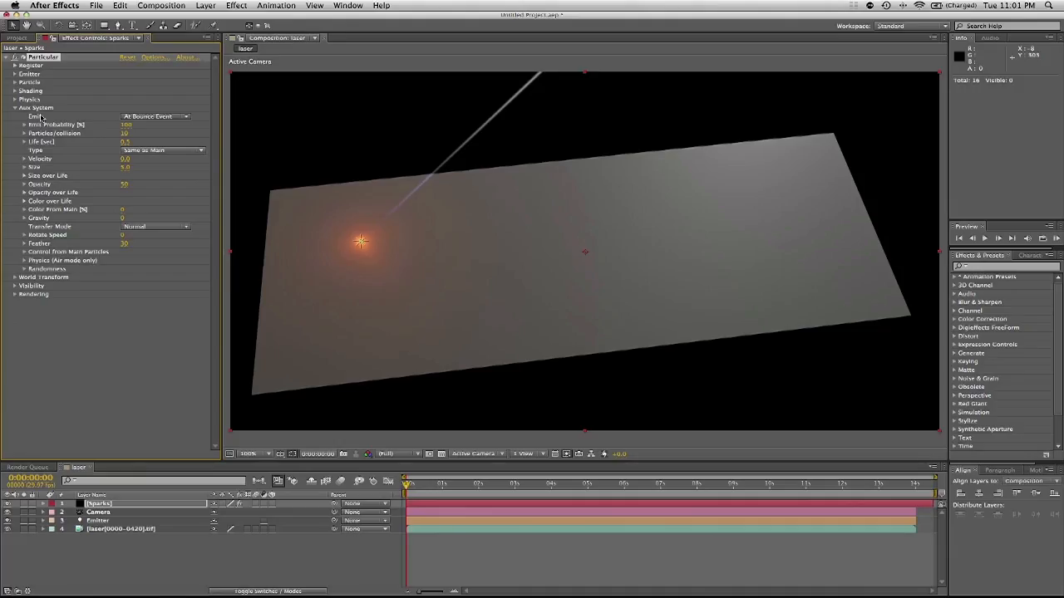
- Set the Aux System's emit probability to 20 percent, its velocity to 168 and its size to 1.5
{"action": "left_click", "coordinate": [128, 126]}
{"action": "type", "text": "20"}
{"action": "key", "text": "Return"}
{"action": "left_click", "coordinate": [125, 159]}
{"action": "key", "text": "Return"}
{"action": "left_click", "coordinate": [124, 167]}
{"action": "type", "text": "1.5"}
{"action": "key", "text": "Return"}
- Set the Aux System's size over life to a straight linear falloff from full size to zero
{"action": "left_click", "coordinate": [24, 175]}
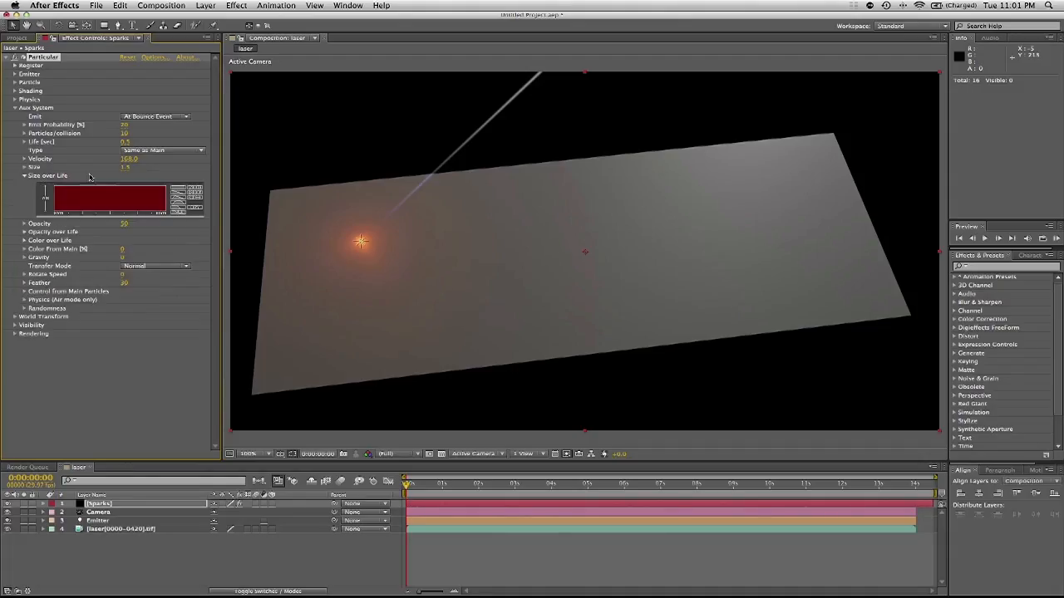
{"action": "left_click", "coordinate": [179, 196]}
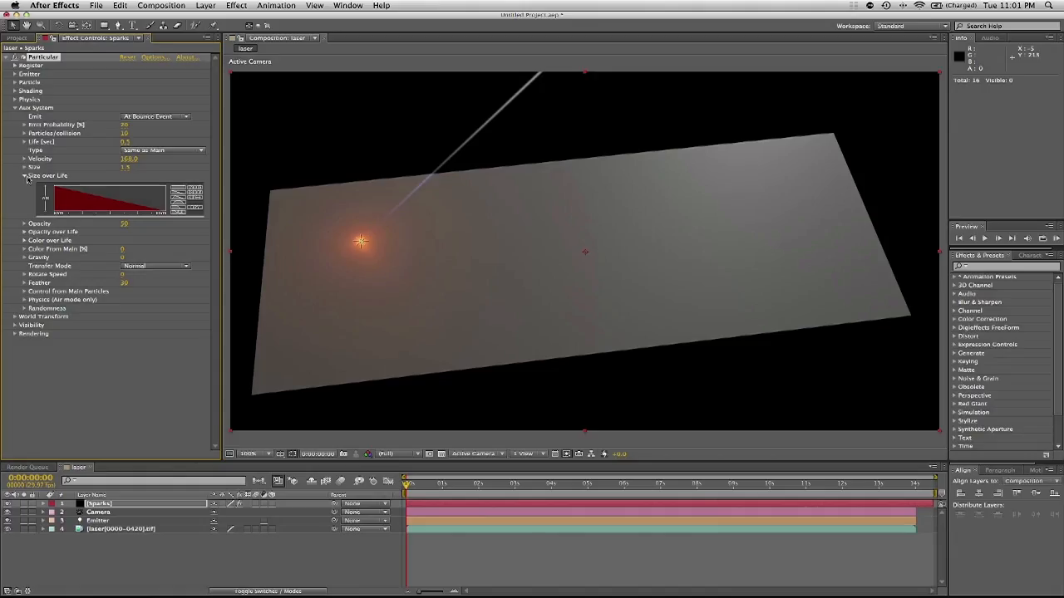
{"action": "left_click", "coordinate": [25, 233]}
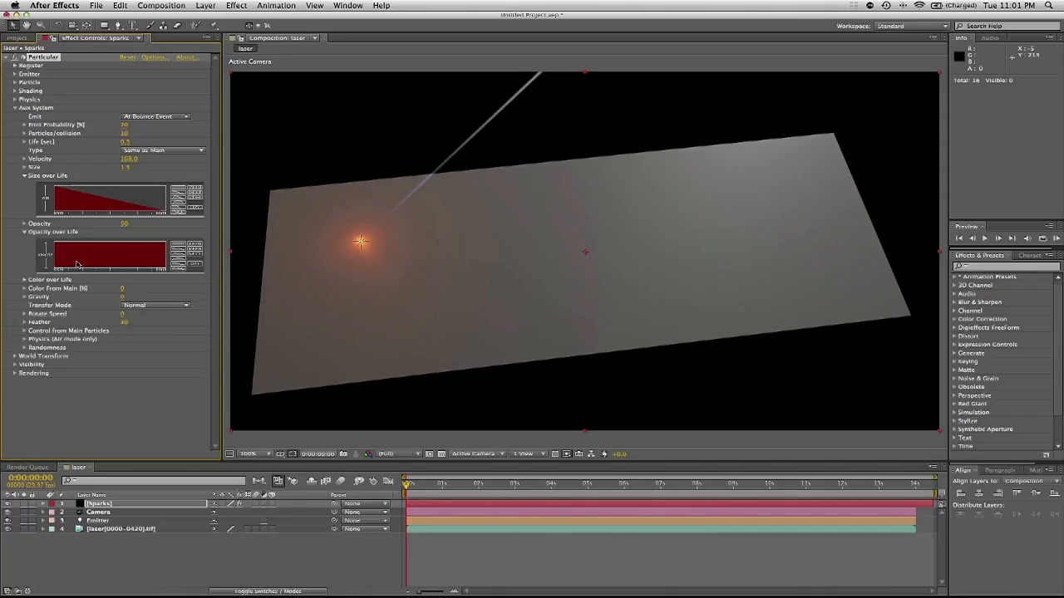
{"action": "left_click", "coordinate": [25, 232]}
{"action": "left_click", "coordinate": [25, 175]}
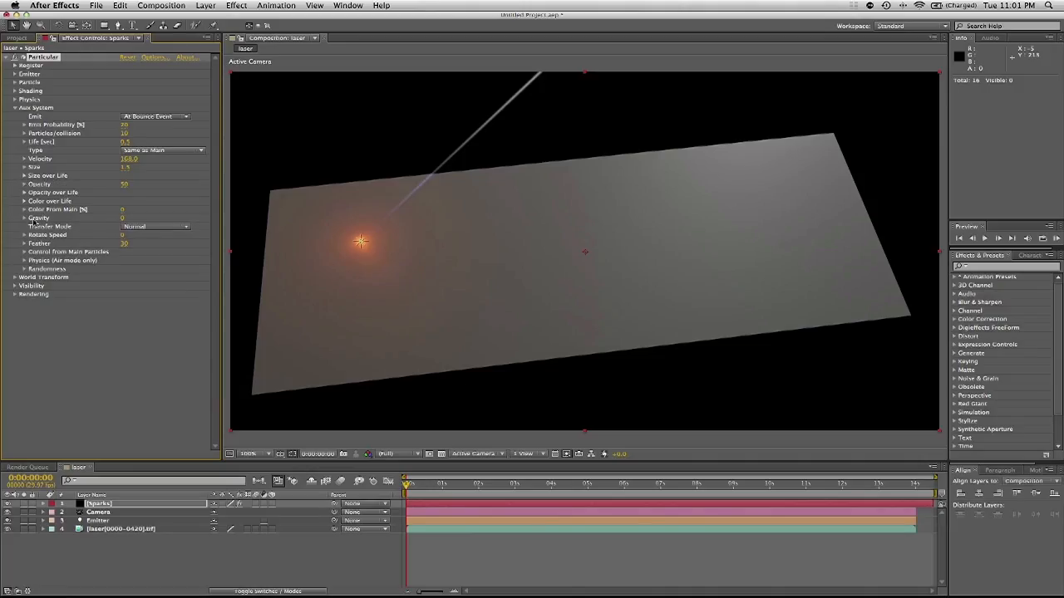
- Remove the extra color stops from the Aux System's color over life gradient, leaving solid red
{"action": "left_click", "coordinate": [24, 202]}
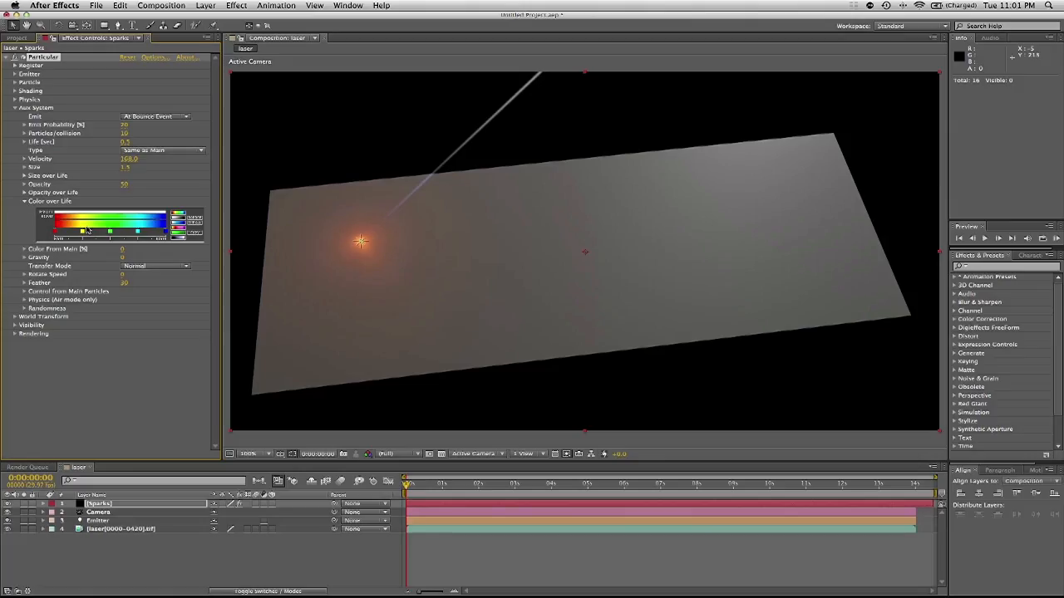
{"action": "mouse_move", "coordinate": [83, 232]}
{"action": "left_mouse_down"}
{"action": "mouse_move", "coordinate": [101, 251]}
{"action": "mouse_move", "coordinate": [170, 247]}
{"action": "left_mouse_up"}
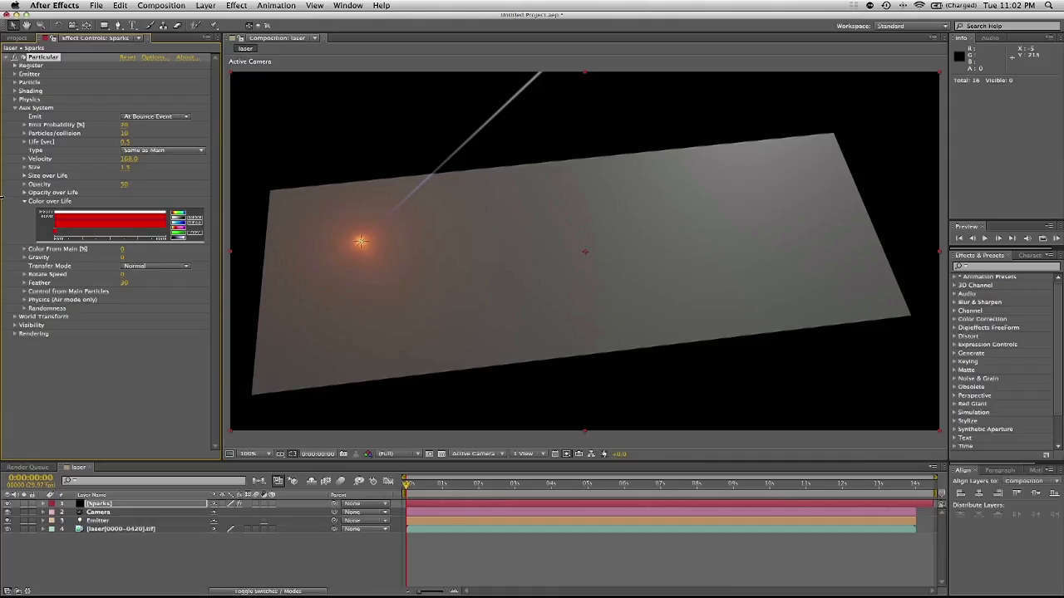
{"action": "key", "text": "ctrl+Left"}
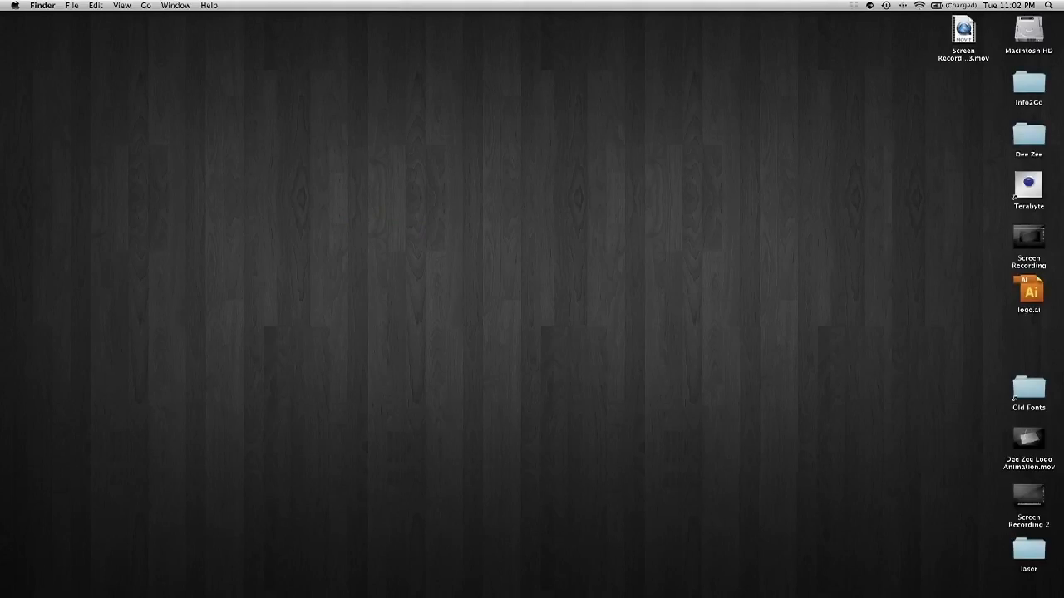
{"action": "mouse_move", "coordinate": [611, 582]}
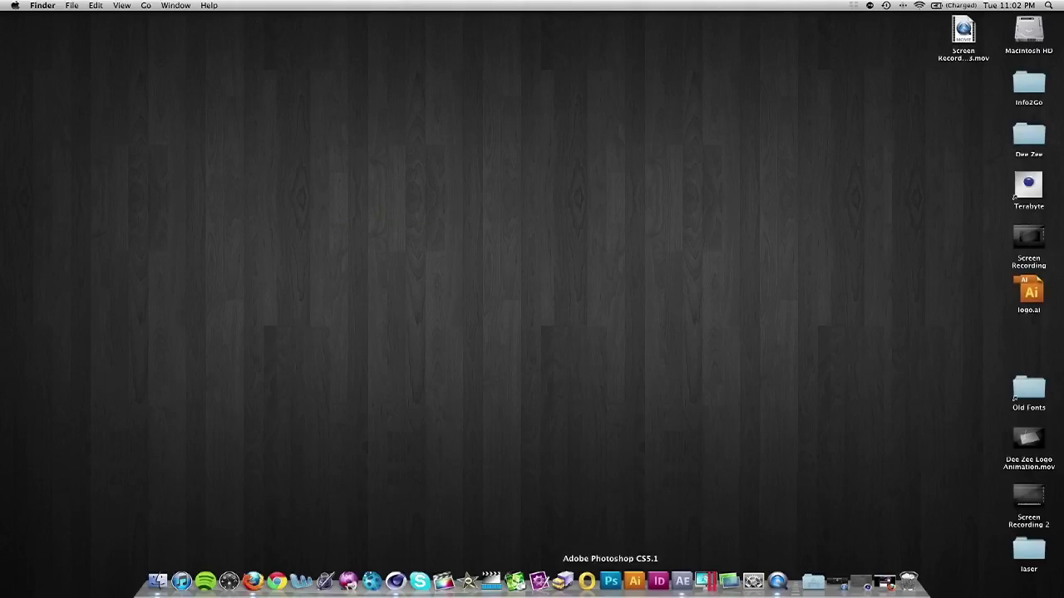
{"action": "left_click", "coordinate": [681, 581]}
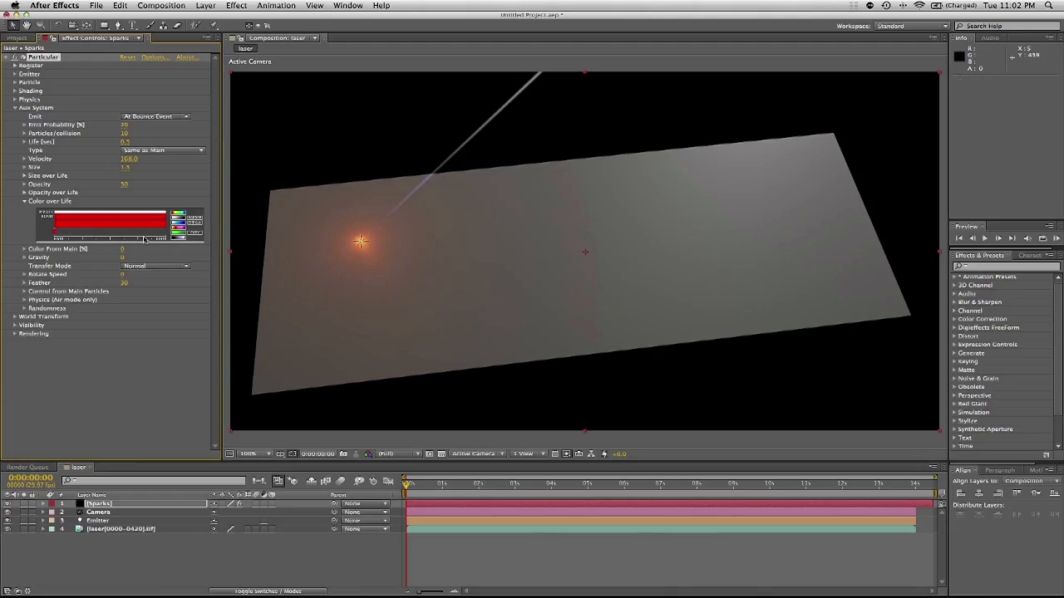
{"action": "left_click", "coordinate": [24, 201]}
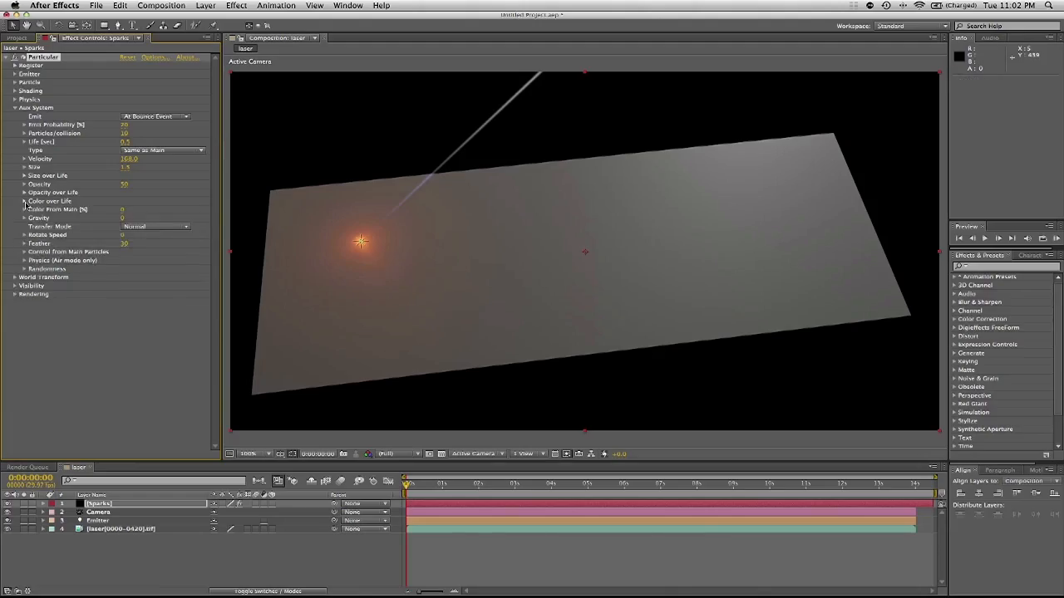
- Set the Aux System's color from main to 100 percent
{"action": "left_click", "coordinate": [24, 210]}
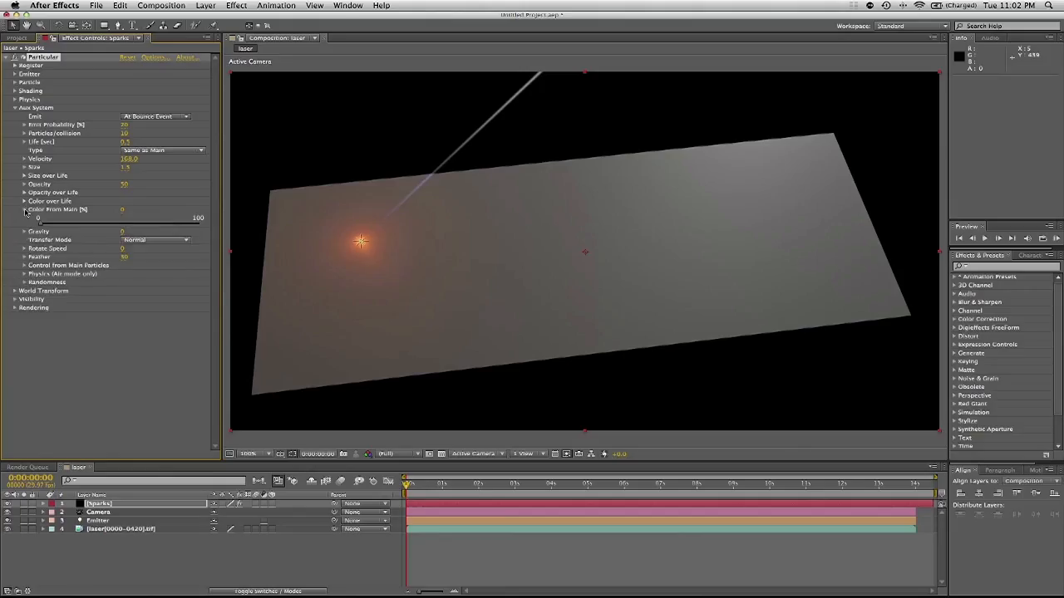
{"action": "left_click", "coordinate": [25, 209]}
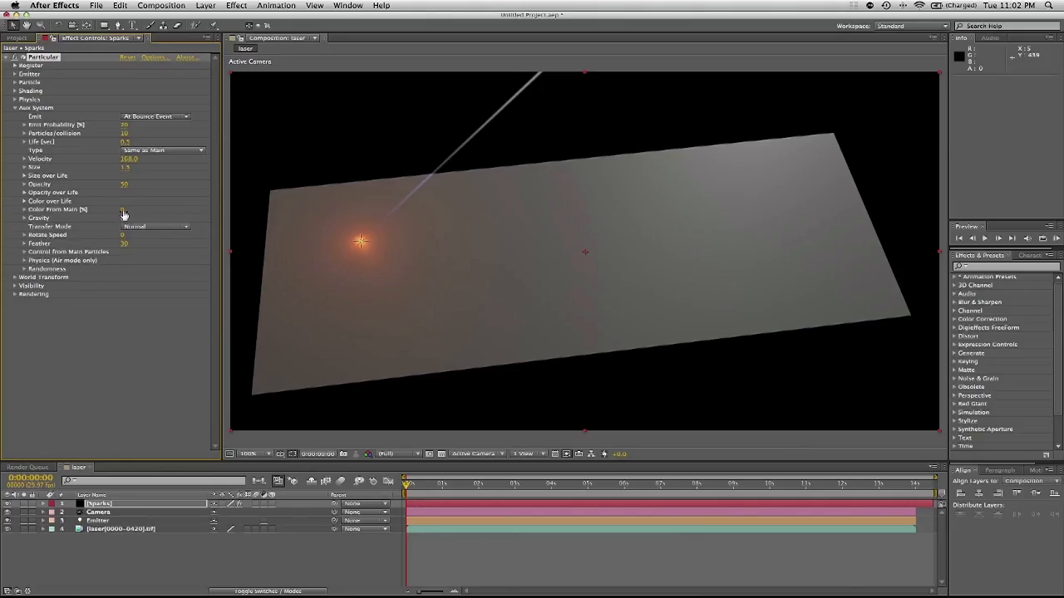
{"action": "left_click", "coordinate": [122, 211]}
{"action": "type", "text": "100"}
{"action": "key", "text": "Return"}
- Set the Aux System's gravity to 600 and its transfer mode to Add
{"action": "left_click", "coordinate": [125, 217]}
{"action": "type", "text": "600"}
{"action": "key", "text": "Return"}
{"action": "left_click", "coordinate": [143, 228]}
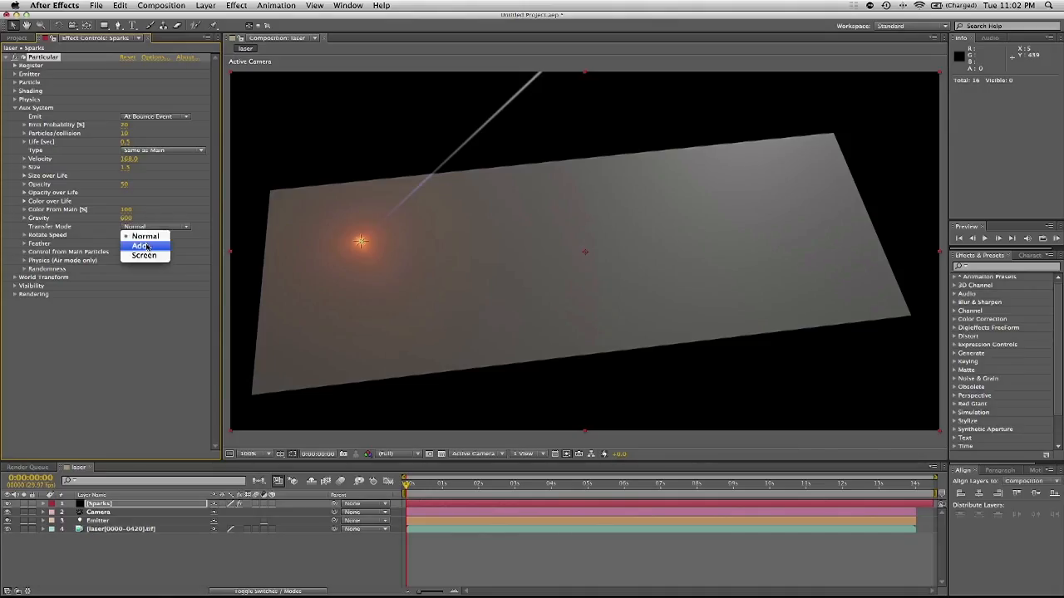
{"action": "left_click", "coordinate": [140, 246]}
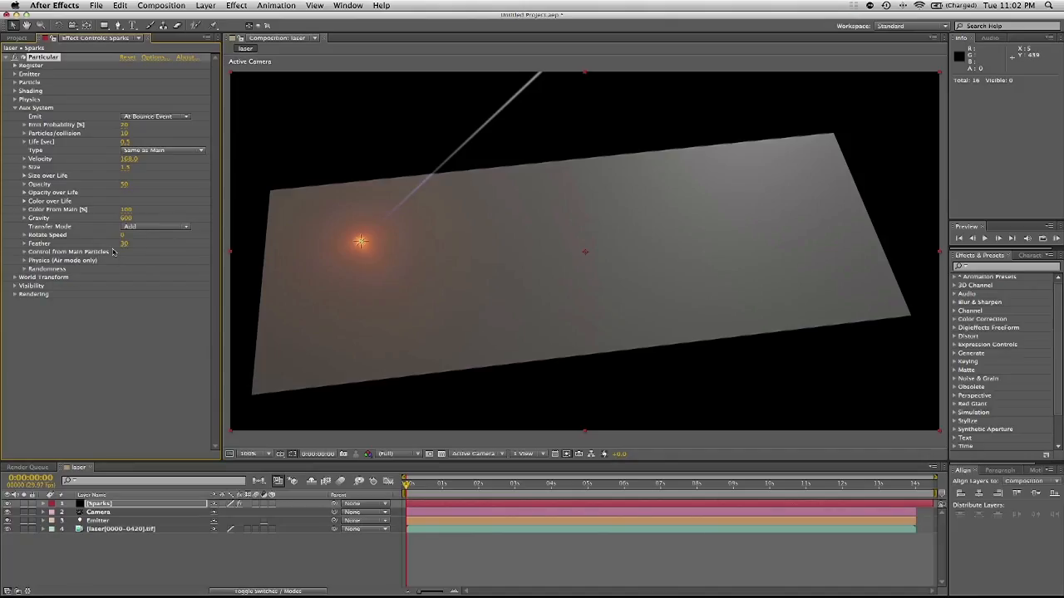
- Set the Aux particles' inherited velocity from the main particles to 100
{"action": "left_click", "coordinate": [25, 252]}
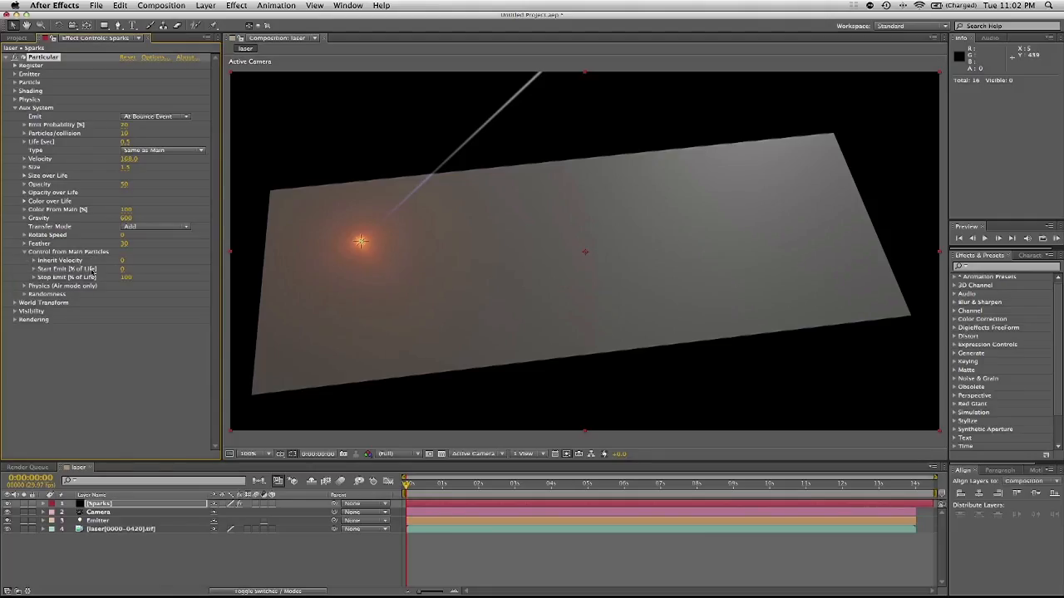
{"action": "left_click", "coordinate": [123, 262]}
{"action": "type", "text": "100"}
{"action": "key", "text": "Return"}
{"action": "left_click", "coordinate": [25, 252]}
{"action": "left_click", "coordinate": [15, 108]}
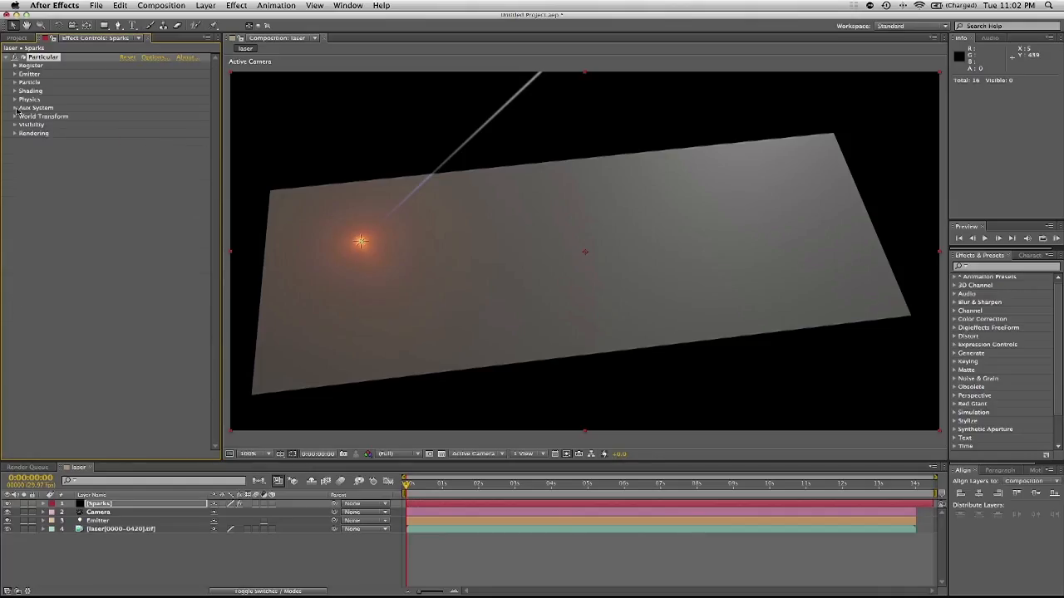
- In Particular's visibility settings, have the particles also obscured with the Floor, leaving the obscuration layer at None
{"action": "left_click", "coordinate": [15, 124]}
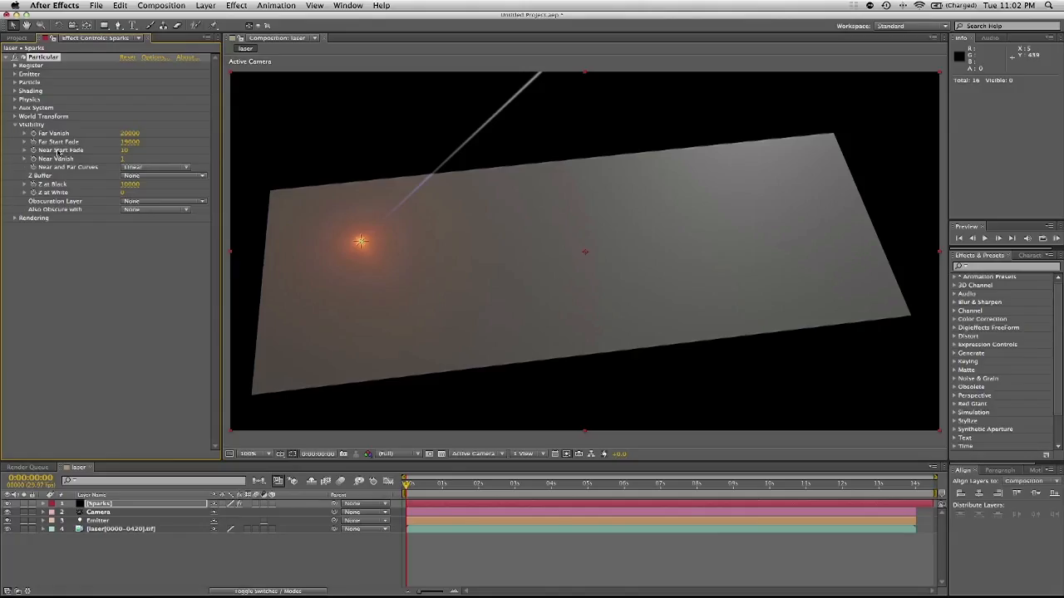
{"action": "left_click", "coordinate": [146, 202]}
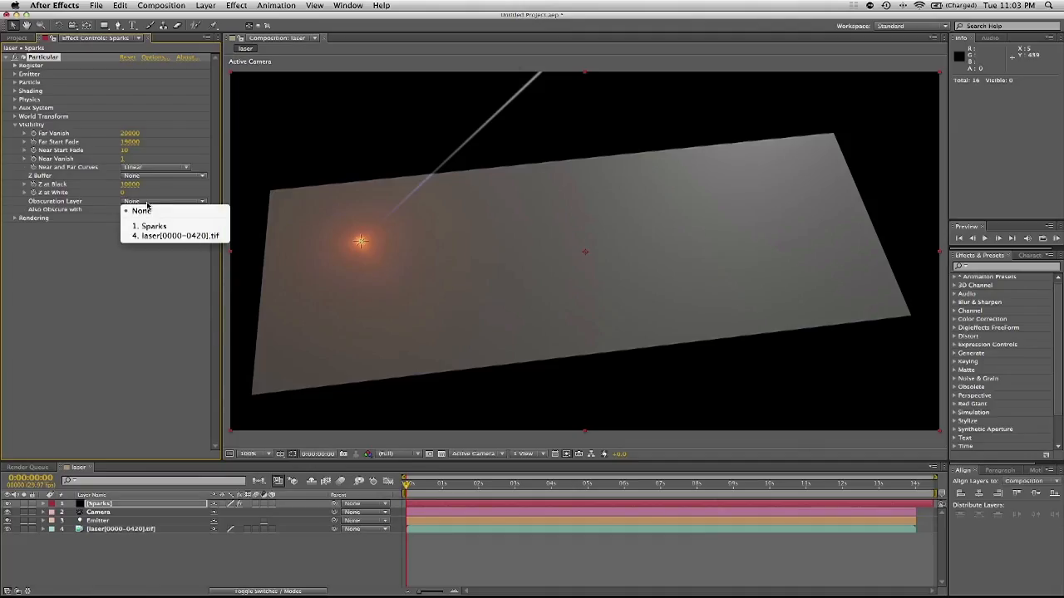
{"action": "left_click", "coordinate": [147, 207]}
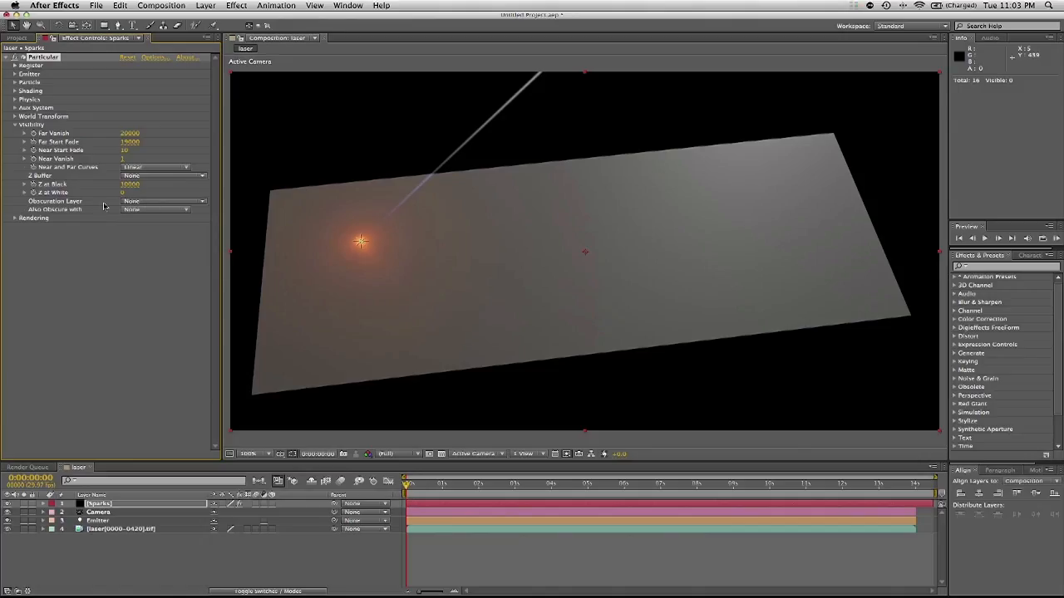
{"action": "left_click", "coordinate": [151, 211]}
{"action": "left_click", "coordinate": [151, 211]}
{"action": "left_click", "coordinate": [137, 210]}
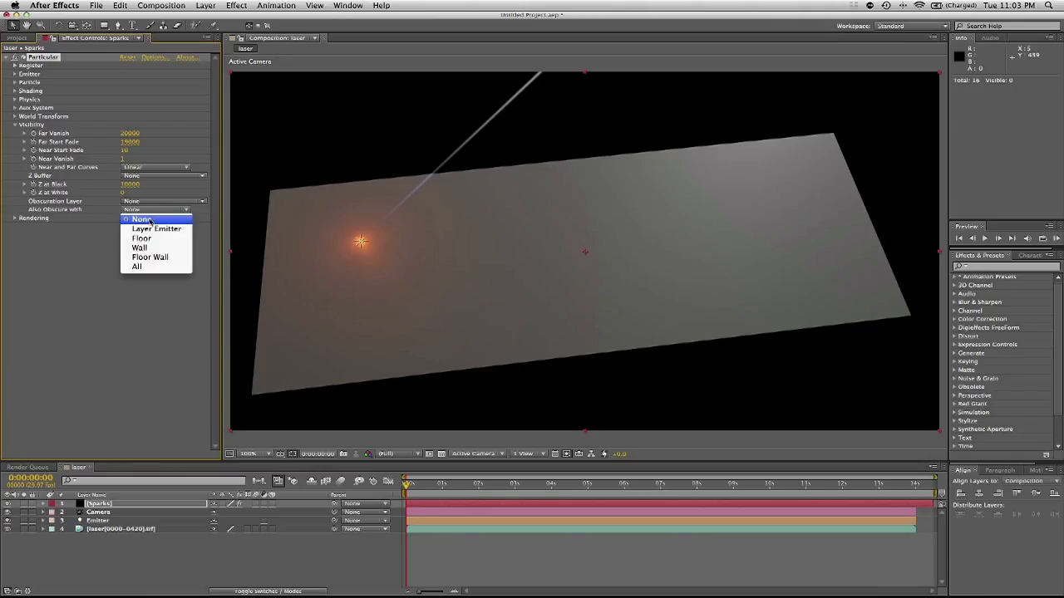
{"action": "left_click", "coordinate": [89, 225]}
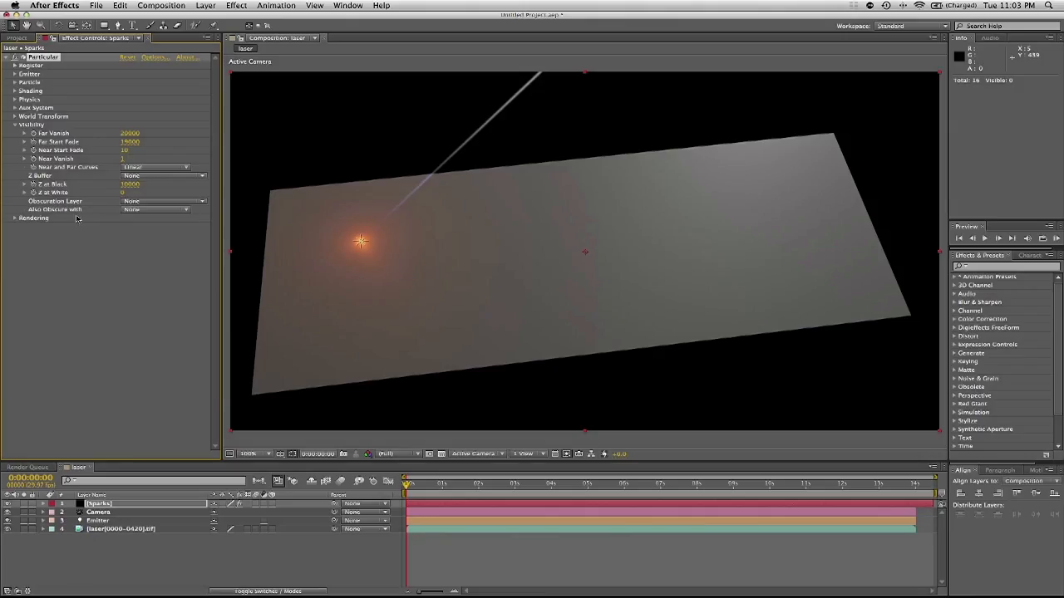
{"action": "left_click", "coordinate": [140, 211]}
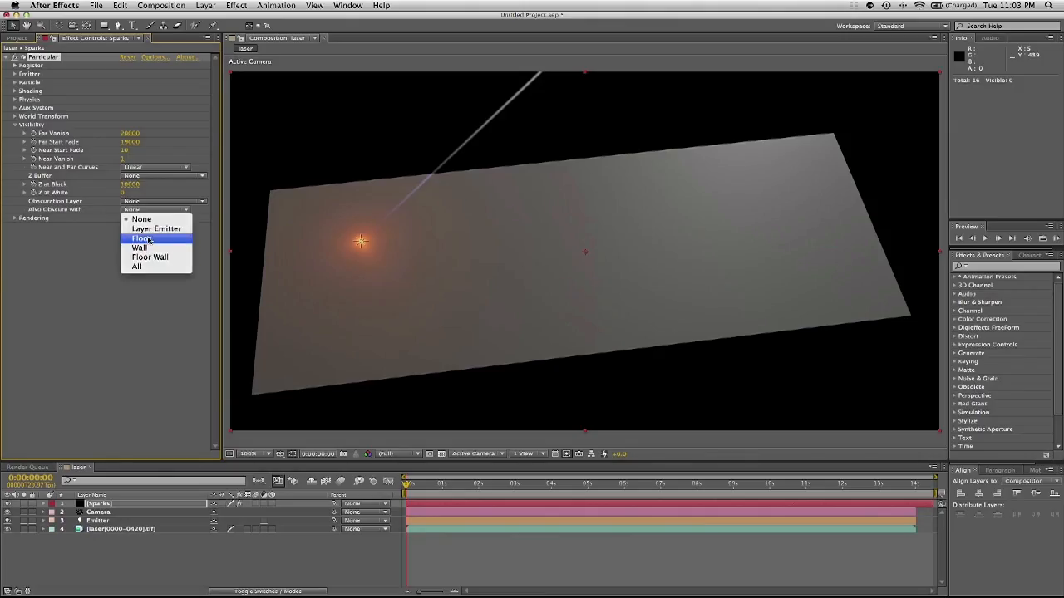
{"action": "left_click", "coordinate": [152, 238]}
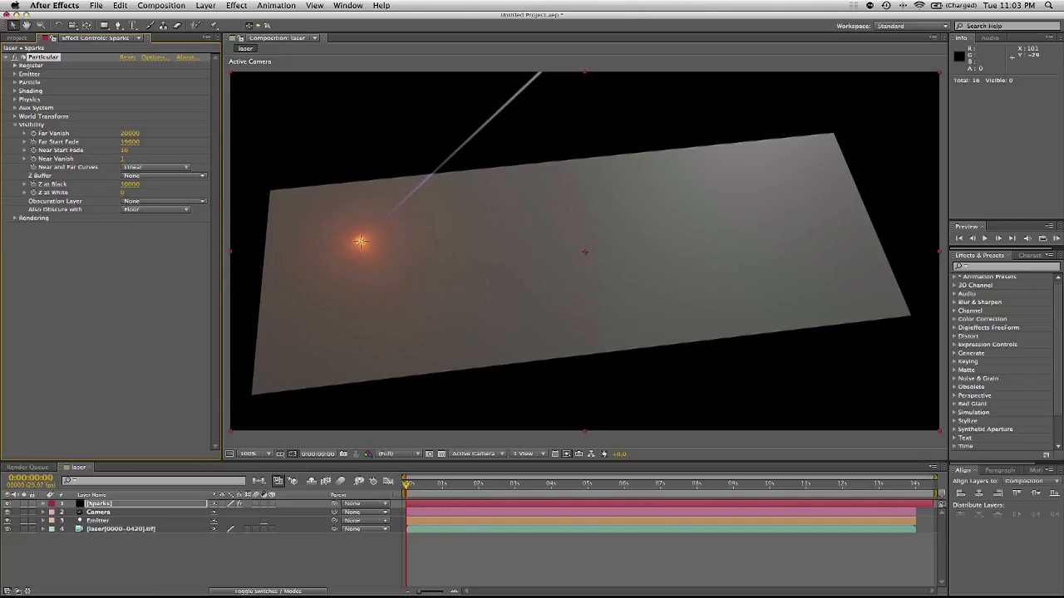
- Create a black solid named Floor and make it a 3D layer
{"action": "left_click", "coordinate": [241, 6]}
{"action": "mouse_move", "coordinate": [206, 6]}
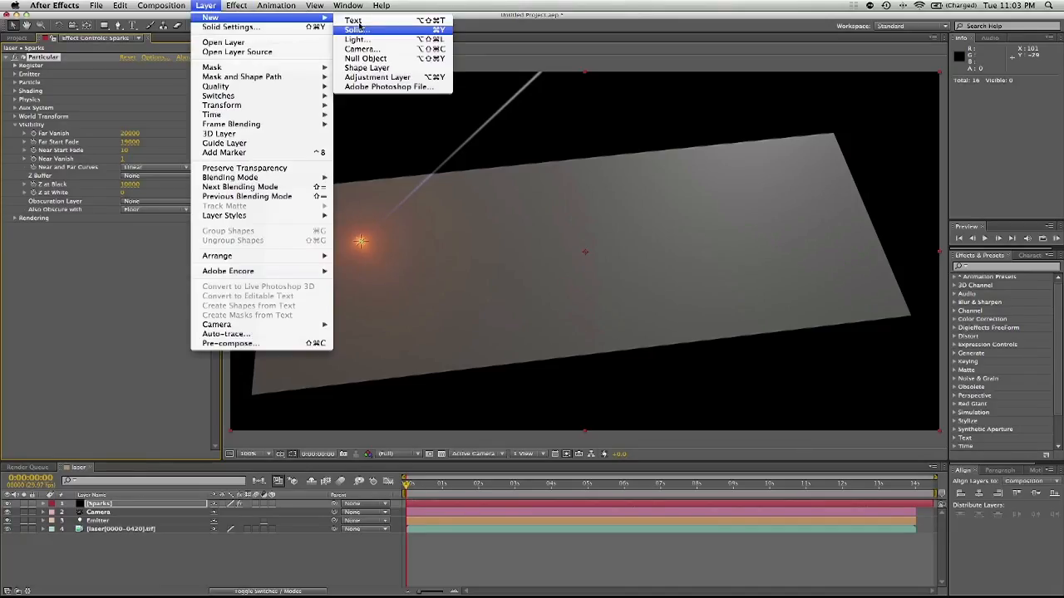
{"action": "left_click", "coordinate": [356, 28]}
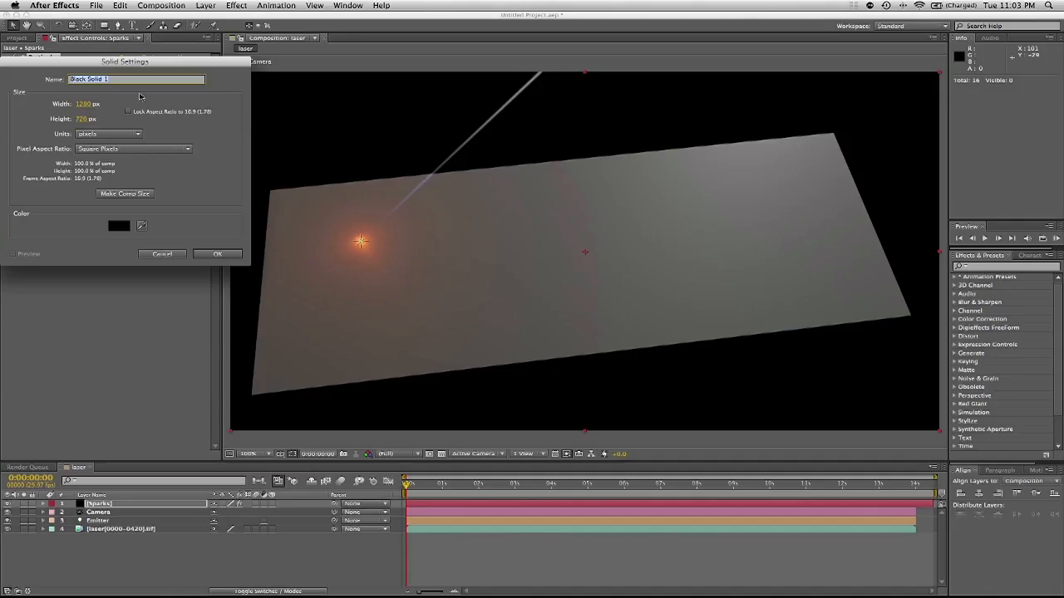
{"action": "type", "text": "Floor"}
{"action": "key", "text": "Return"}
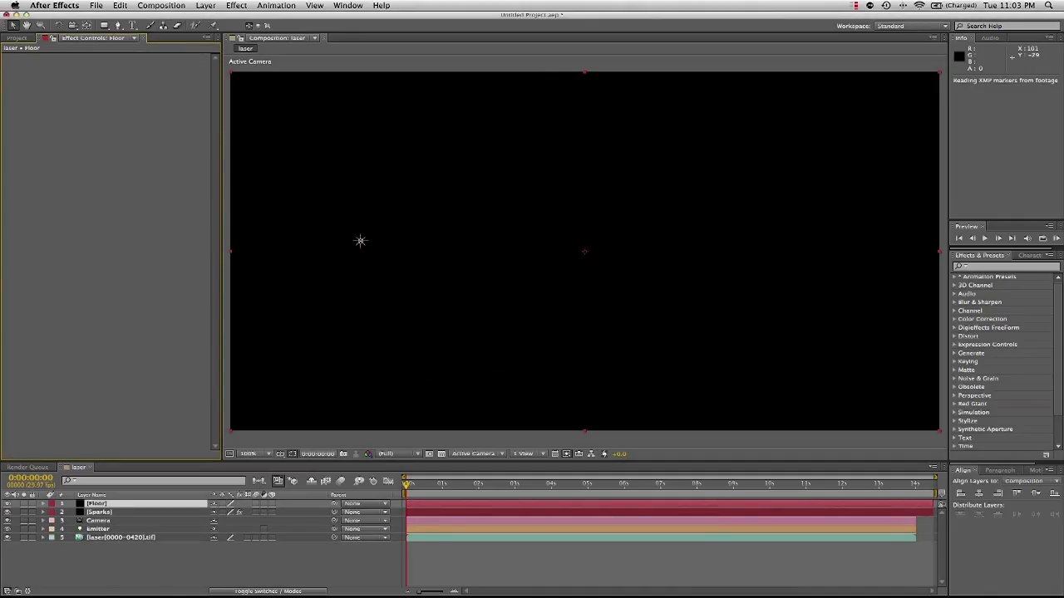
{"action": "left_click", "coordinate": [274, 505]}
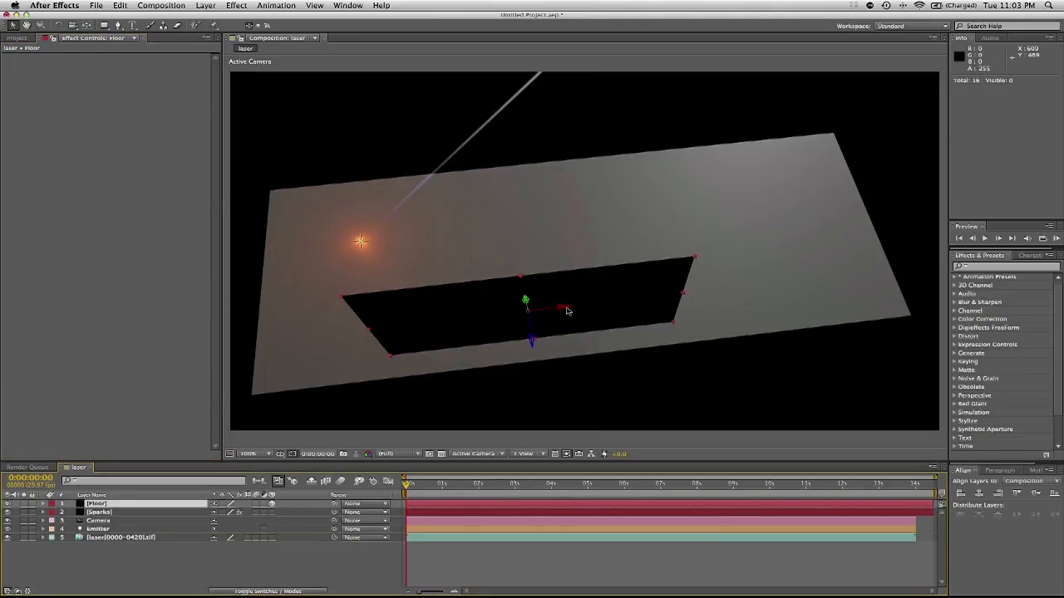
- Rotate the Floor layer about X to an orientation of about 275° and move it over the plate at about 765, 245, 201
{"action": "key", "text": "w"}
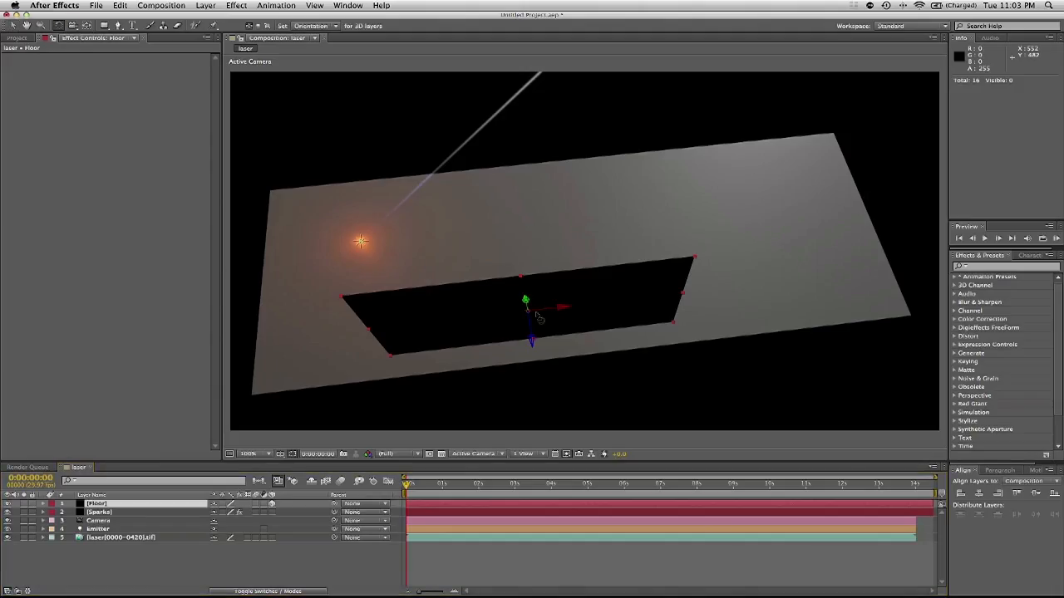
{"action": "left_click_drag", "start_coordinate": [538, 318], "coordinate": [550, 309]}
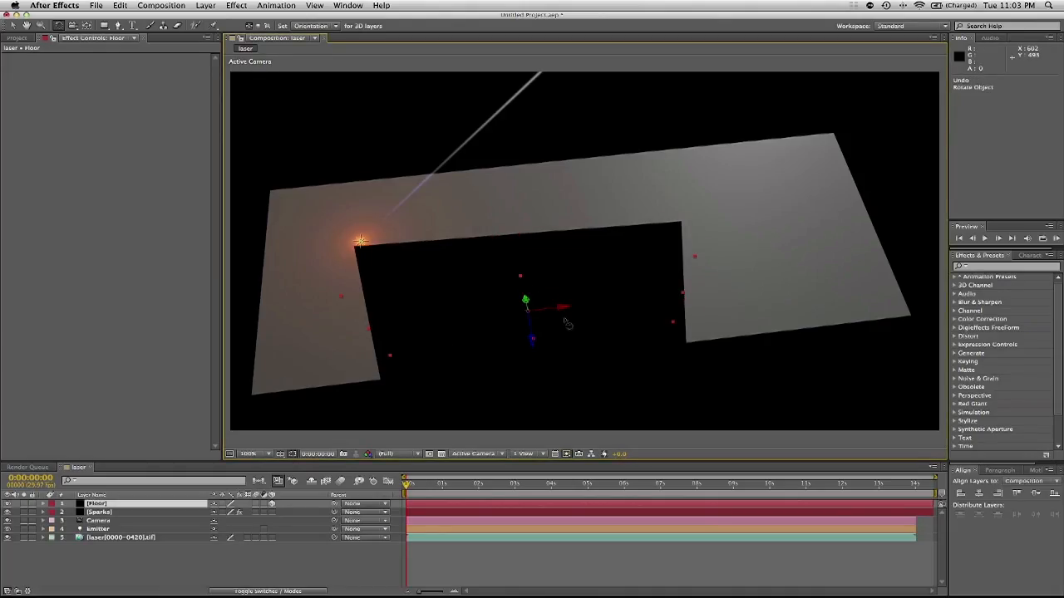
{"action": "key", "text": "super+z"}
{"action": "left_click_drag", "start_coordinate": [562, 307], "coordinate": [553, 266]}
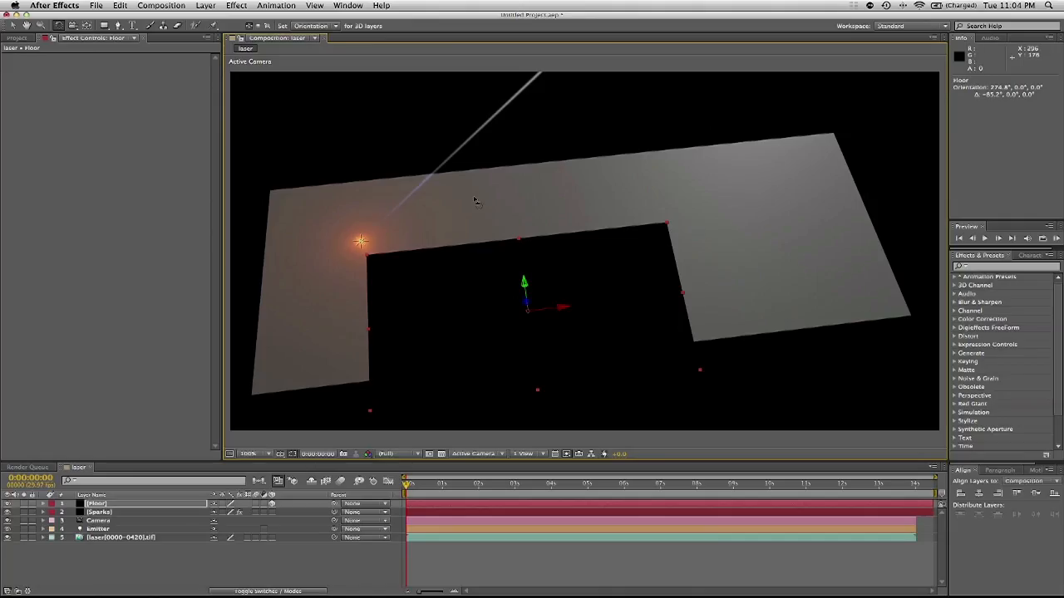
{"action": "key", "text": "v"}
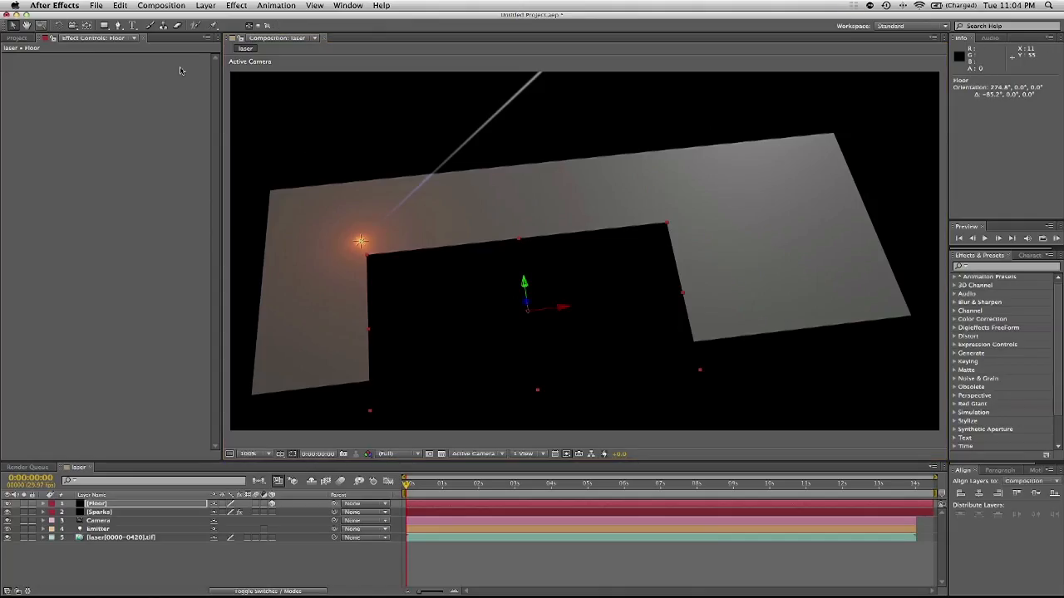
{"action": "left_click_drag", "start_coordinate": [525, 286], "coordinate": [553, 235]}
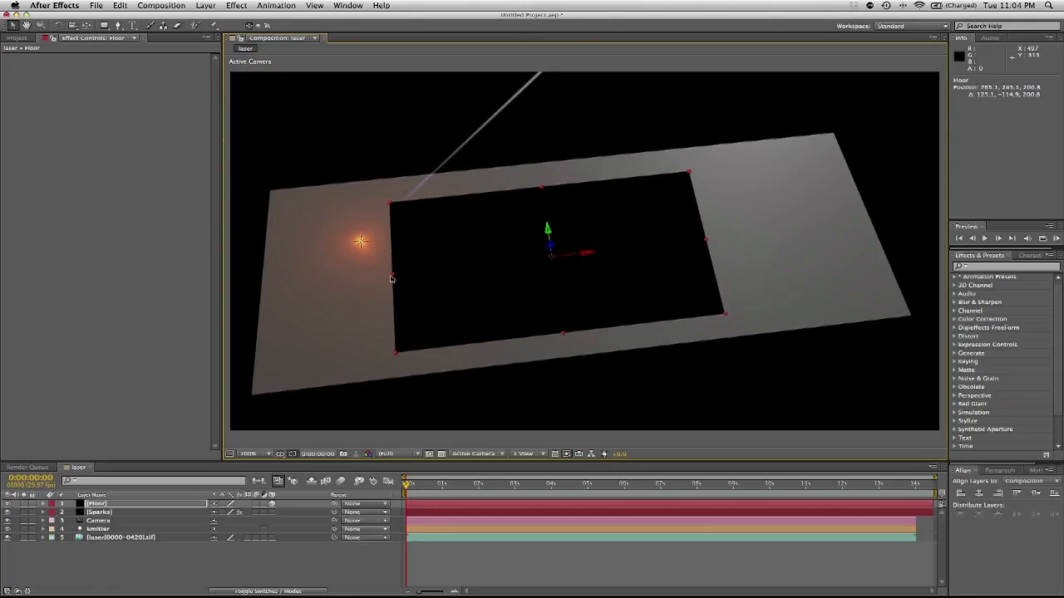
- Scale the Floor layer up to 130 percent so it covers more of the plate
{"action": "left_click", "coordinate": [43, 506]}
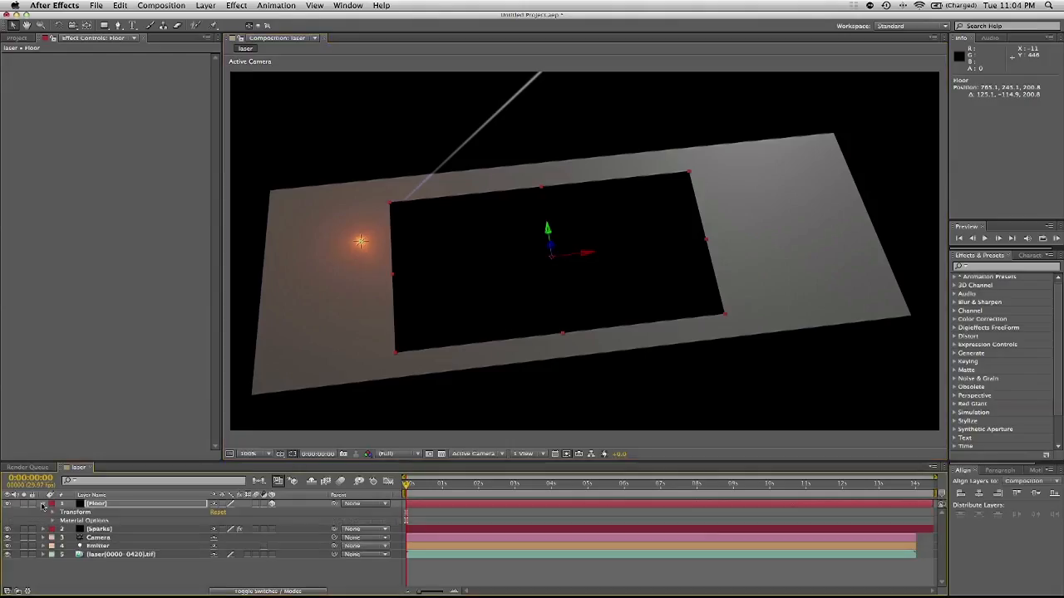
{"action": "left_click", "coordinate": [52, 513]}
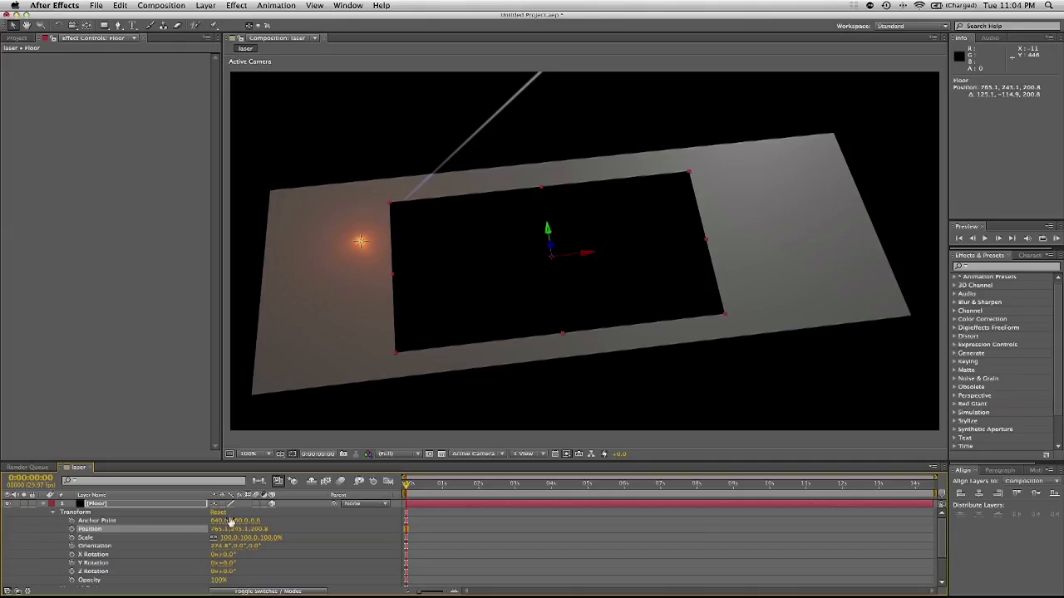
{"action": "scroll", "coordinate": [222, 565], "scroll_direction": "down", "scroll_amount": 1}
{"action": "scroll", "coordinate": [219, 559], "scroll_direction": "up", "scroll_amount": 1}
{"action": "left_click_drag", "start_coordinate": [240, 538], "coordinate": [265, 538]}
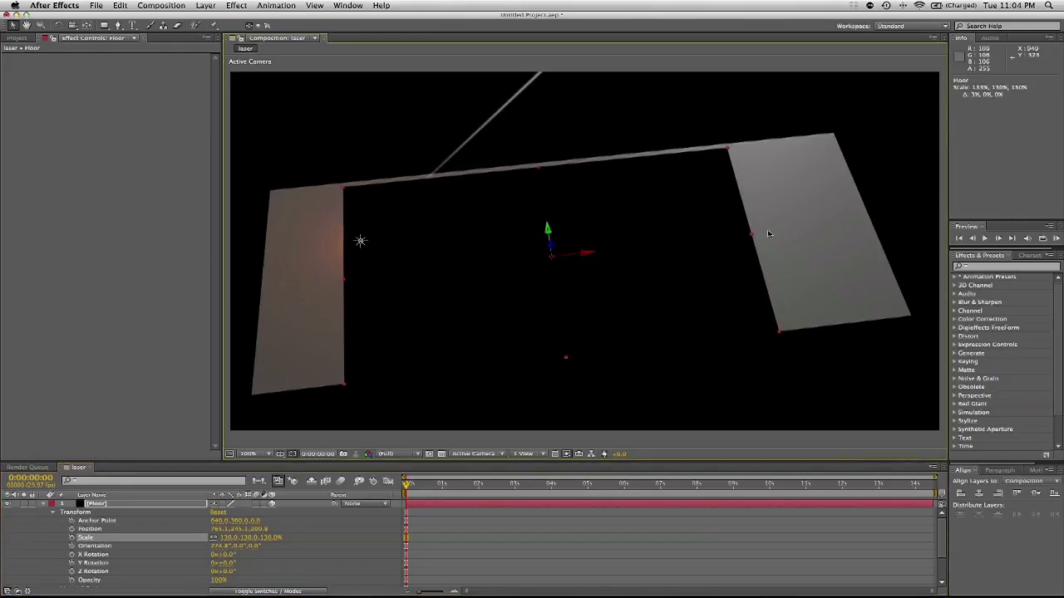
- Widen the Floor layer to about 186 percent X scale and move it to about 837, 235, 211 so it matches the plate
{"action": "left_click_drag", "start_coordinate": [769, 234], "coordinate": [833, 219]}
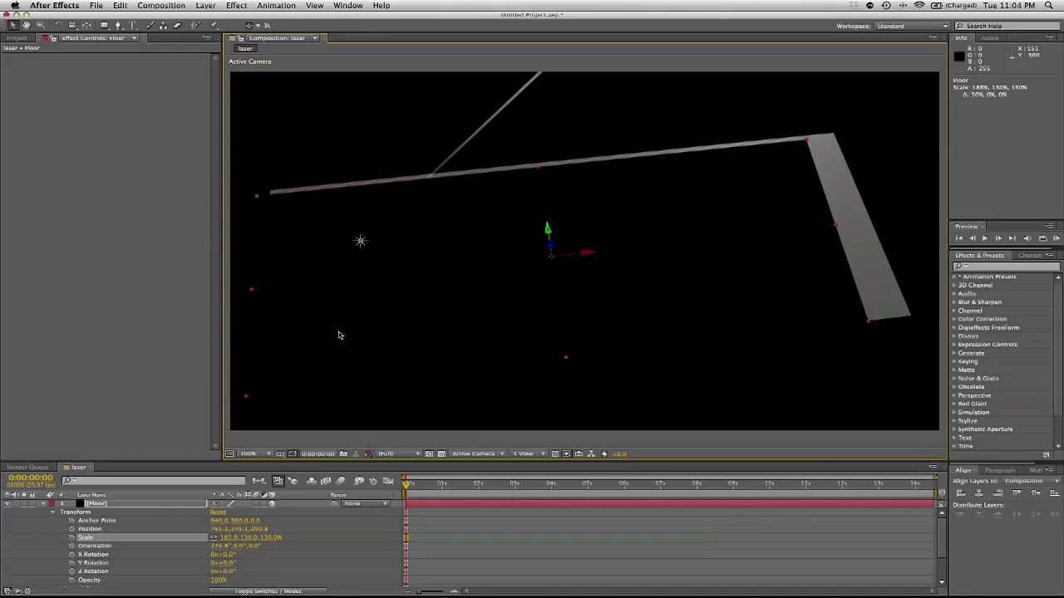
{"action": "left_click_drag", "start_coordinate": [589, 255], "coordinate": [611, 251]}
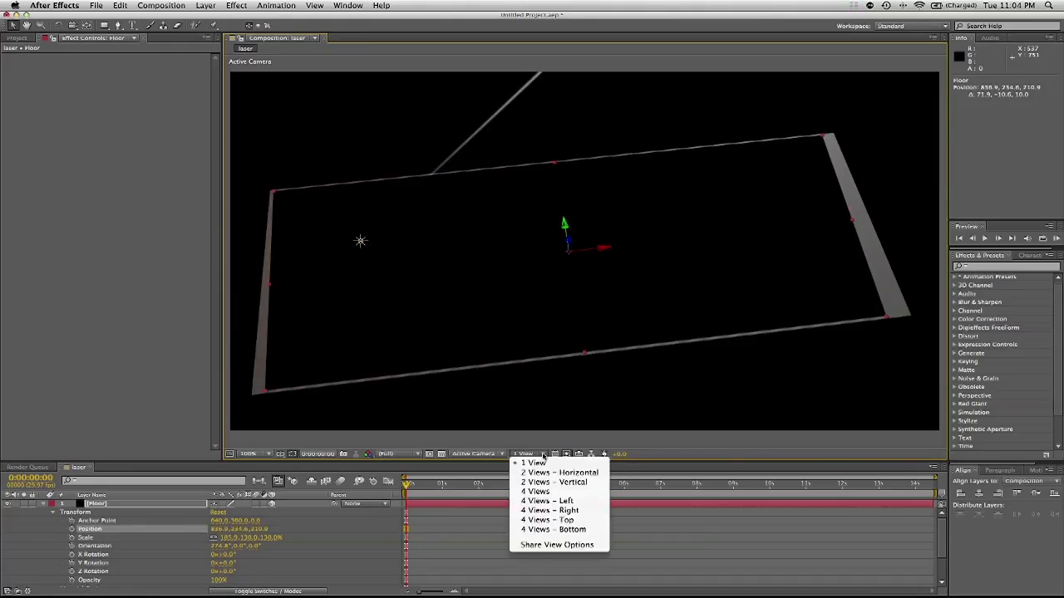
- Examine the Floor layer's placement from Custom View 1 and in the four-view layout
{"action": "left_click", "coordinate": [542, 455]}
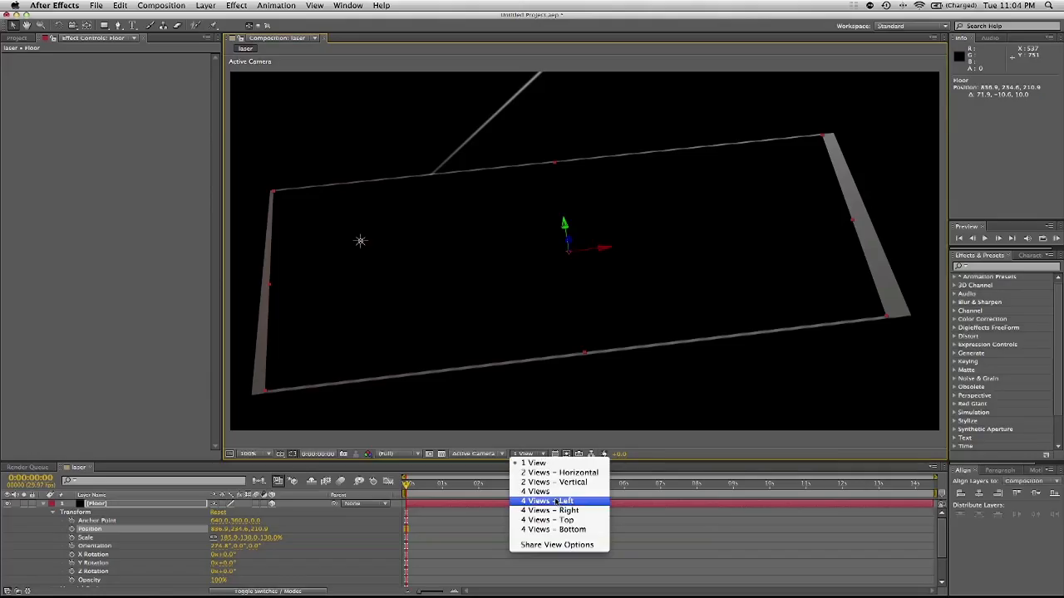
{"action": "left_click", "coordinate": [499, 455]}
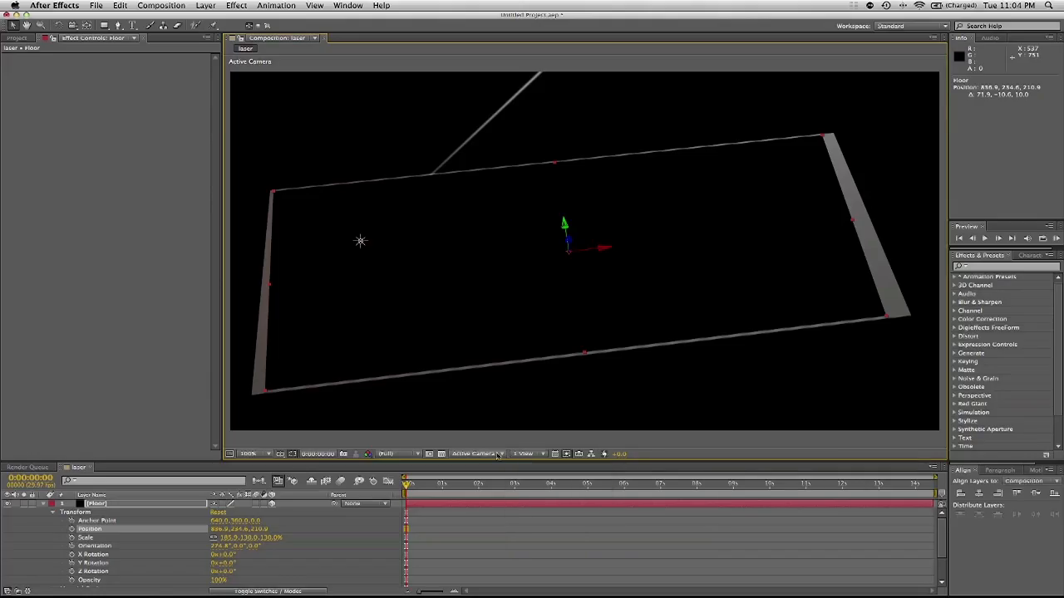
{"action": "left_click", "coordinate": [501, 455]}
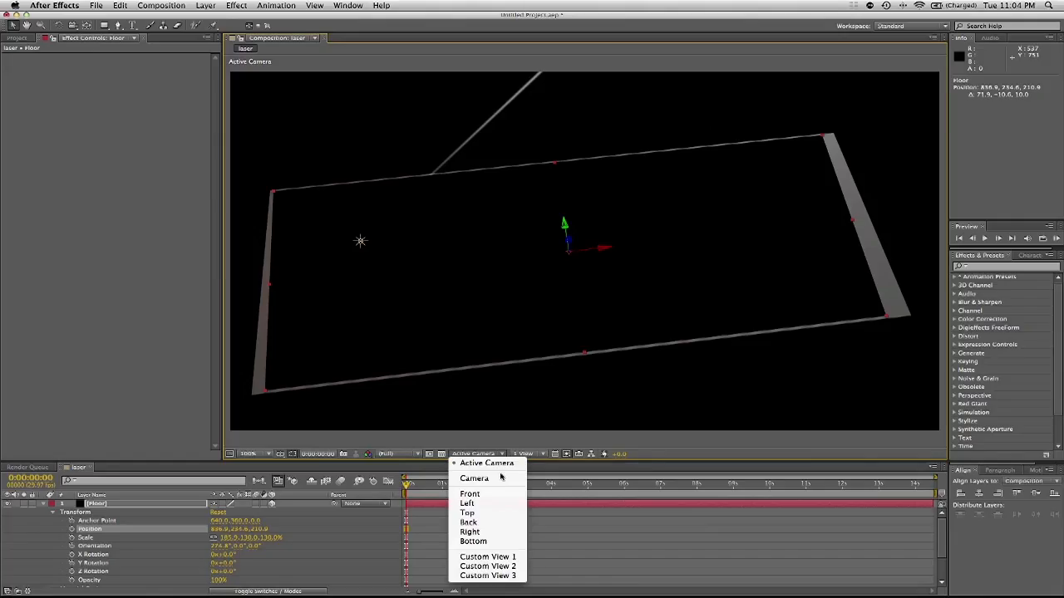
{"action": "left_click", "coordinate": [502, 558]}
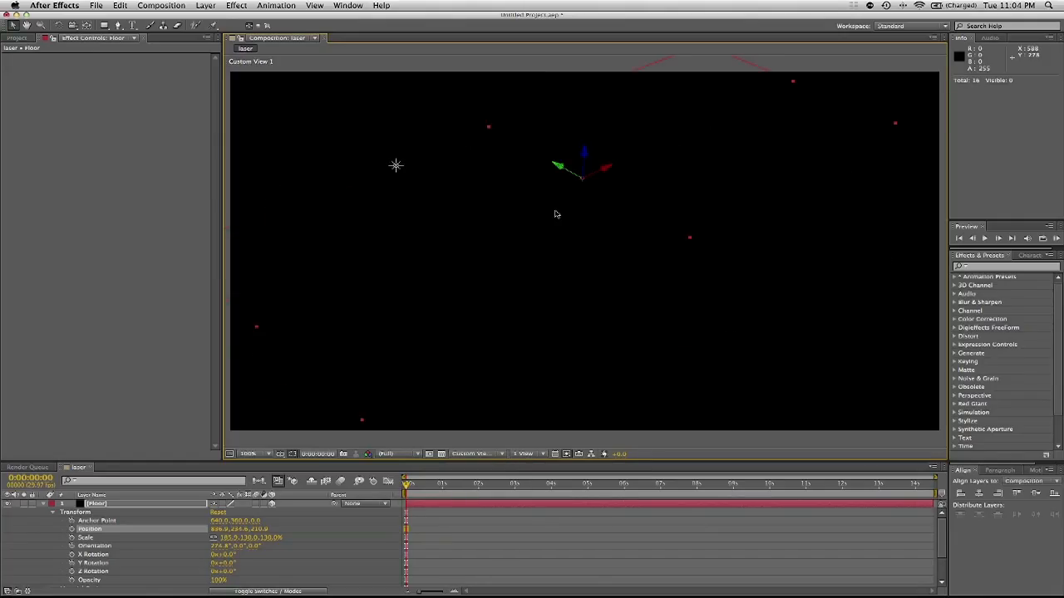
{"action": "left_click", "coordinate": [530, 453]}
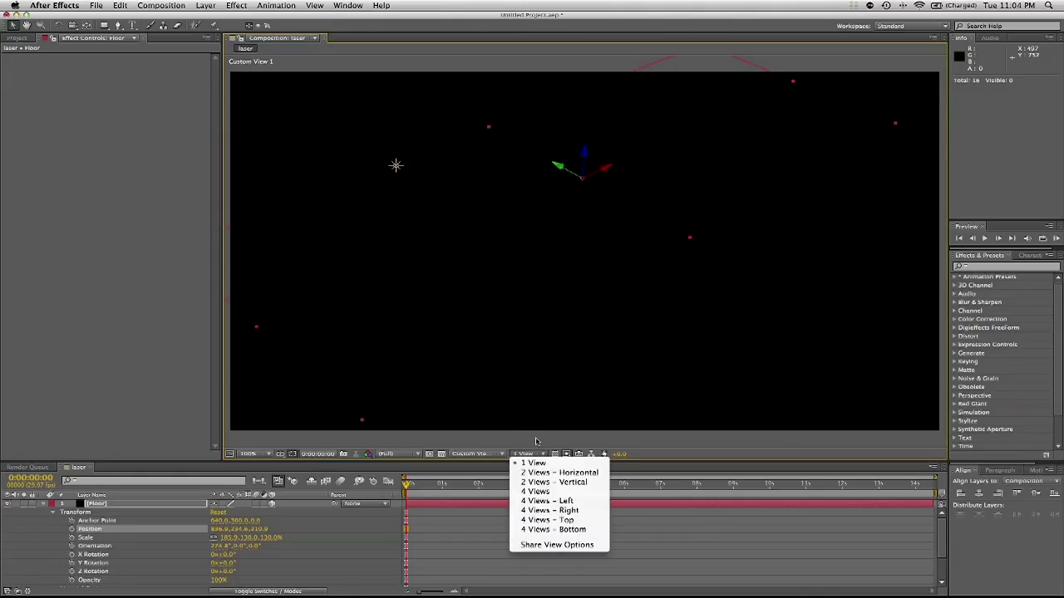
{"action": "left_click", "coordinate": [572, 492]}
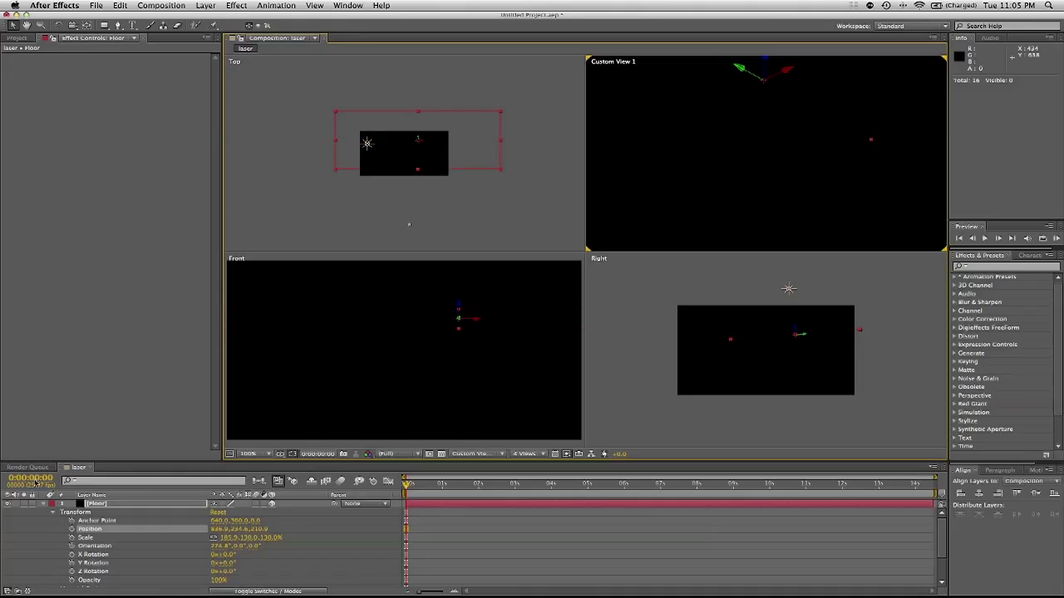
- Move the Floor layer below Emitter, directly above the laser footage, and hide it
{"action": "left_click", "coordinate": [20, 38]}
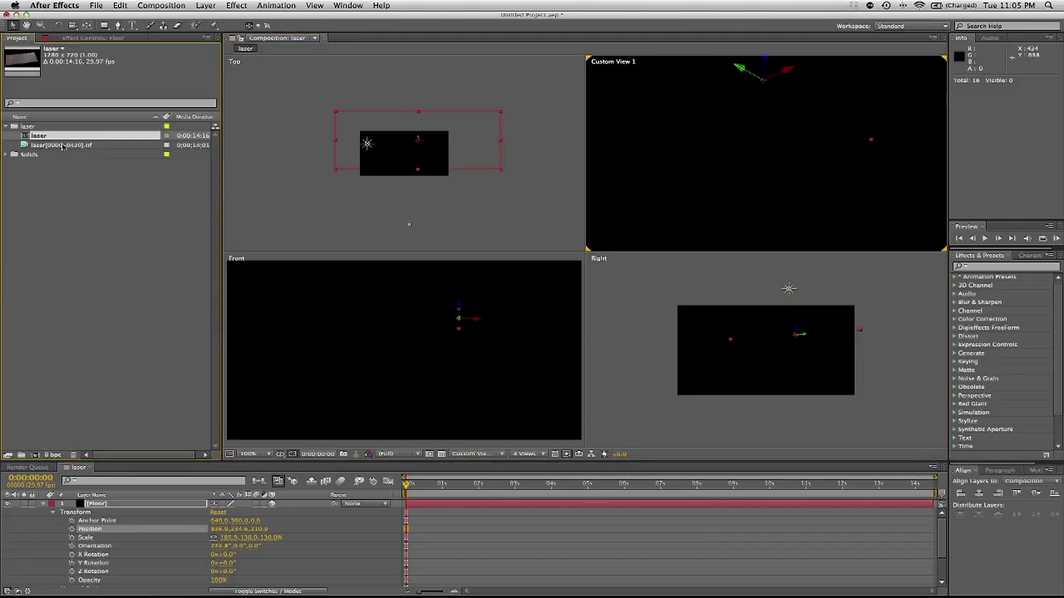
{"action": "left_click", "coordinate": [47, 510]}
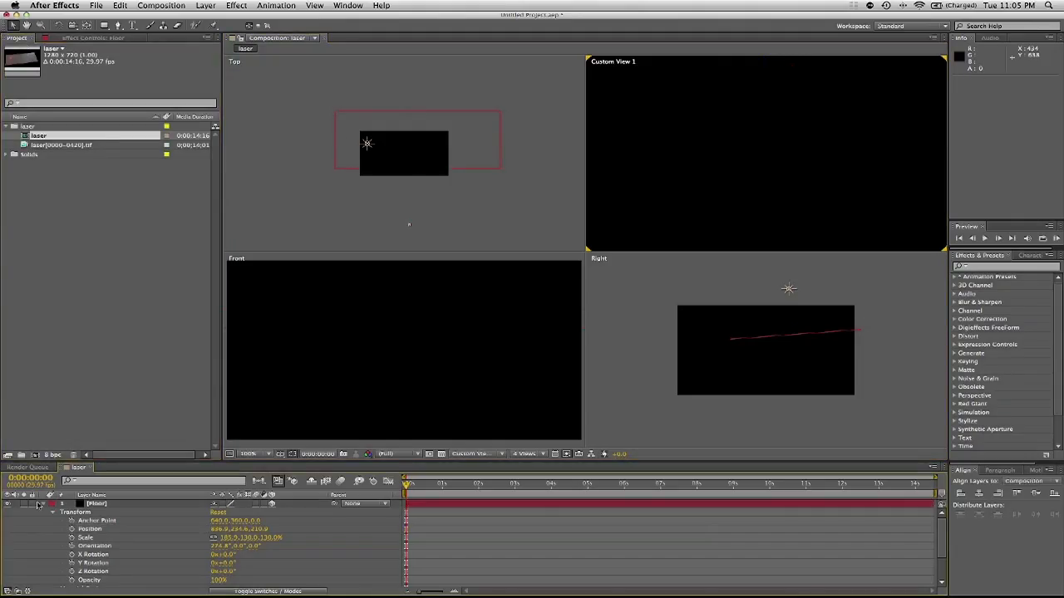
{"action": "left_click", "coordinate": [46, 506]}
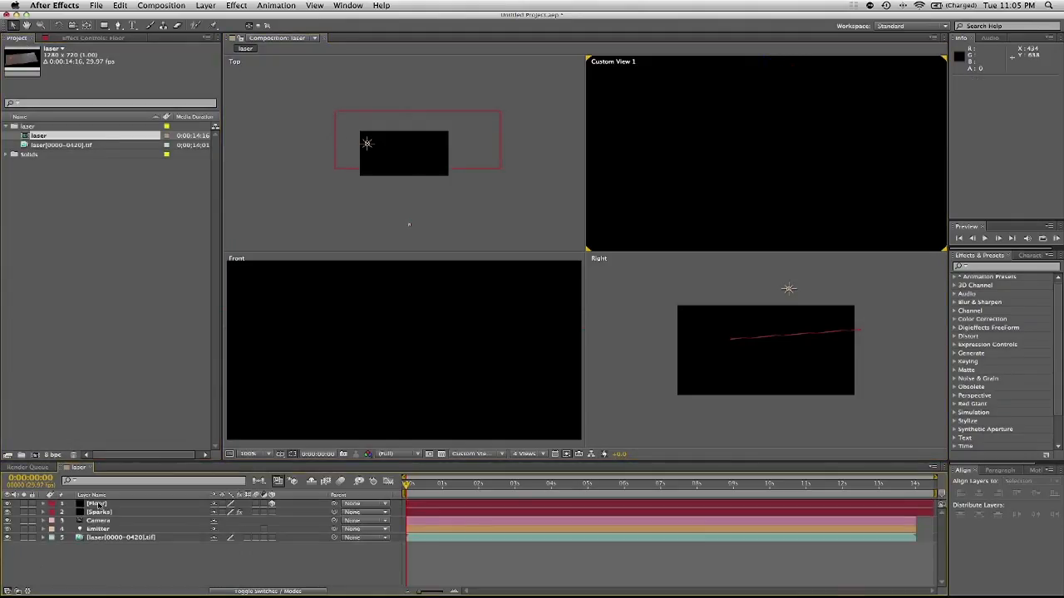
{"action": "left_click", "coordinate": [96, 504]}
{"action": "left_click_drag", "start_coordinate": [96, 504], "coordinate": [124, 532]}
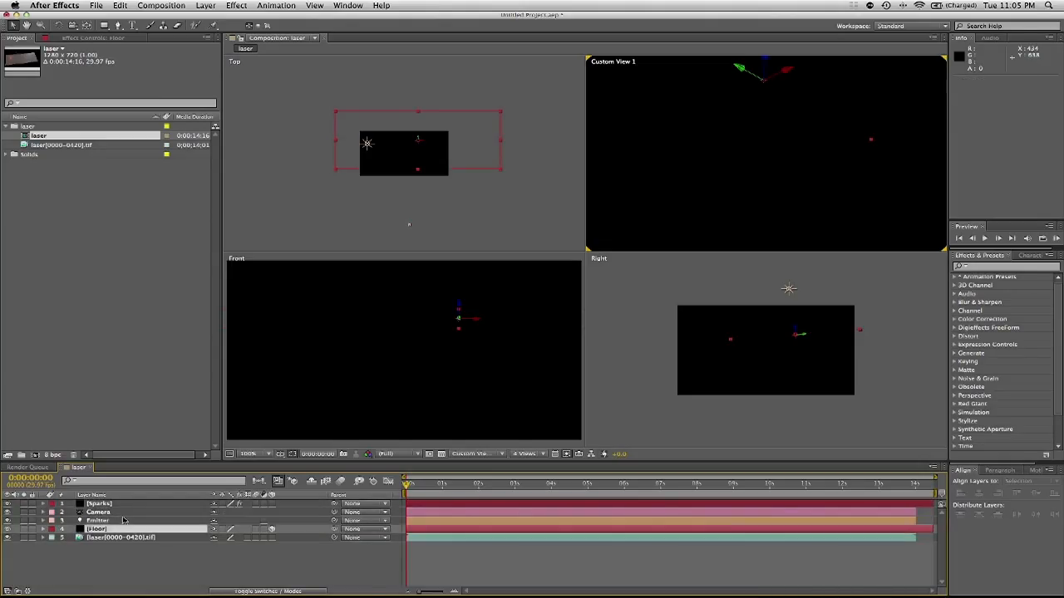
{"action": "left_click", "coordinate": [8, 529]}
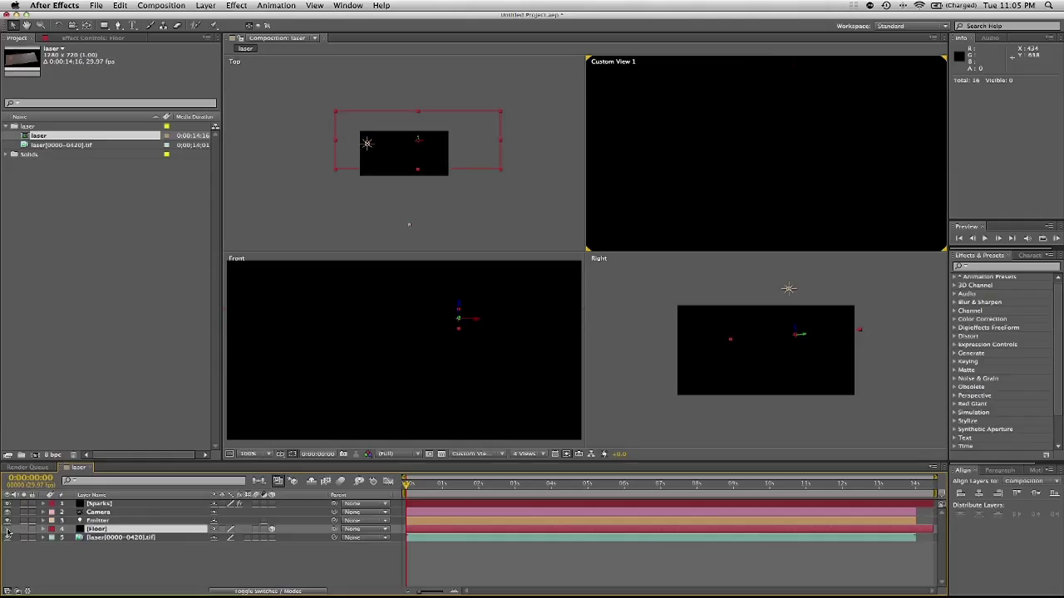
- Return to a single Active Camera view and preview the sparks up to 0:00:01:01
{"action": "left_click", "coordinate": [523, 454]}
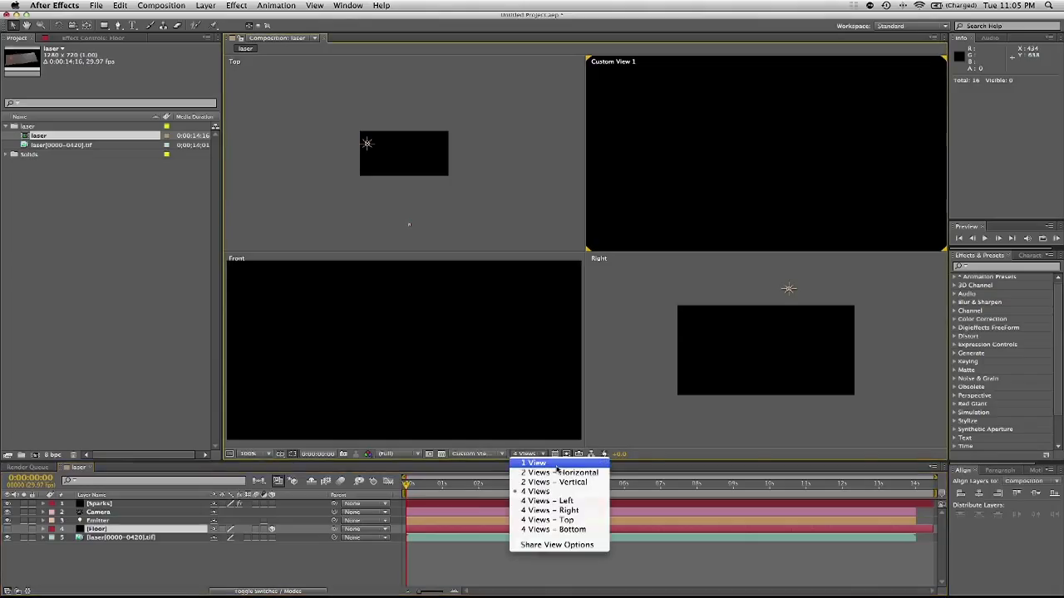
{"action": "left_click", "coordinate": [549, 464]}
{"action": "left_click", "coordinate": [490, 454]}
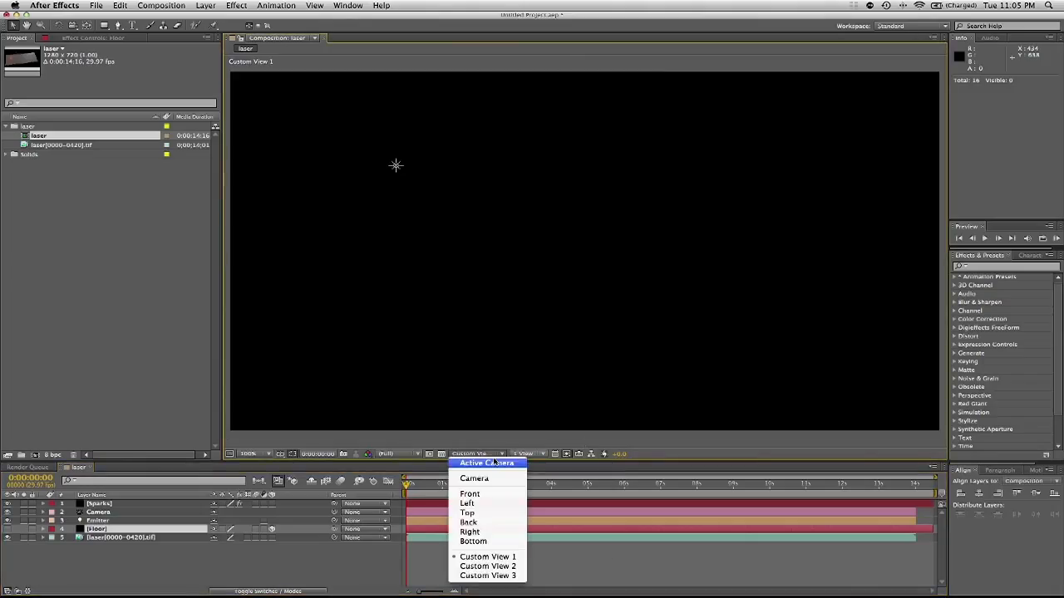
{"action": "left_click", "coordinate": [490, 459]}
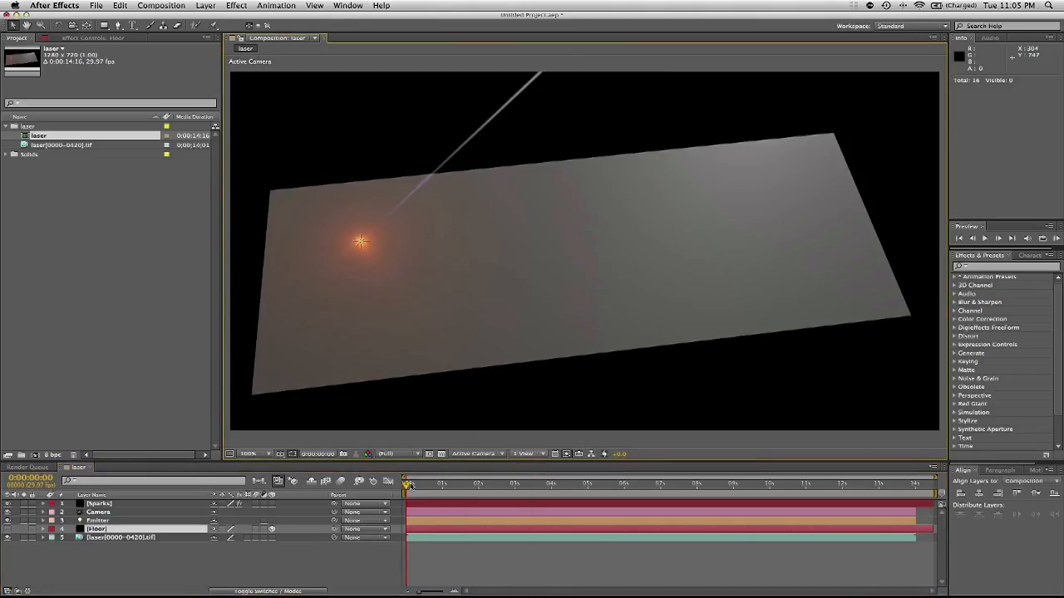
{"action": "left_click_drag", "start_coordinate": [408, 485], "coordinate": [431, 484]}
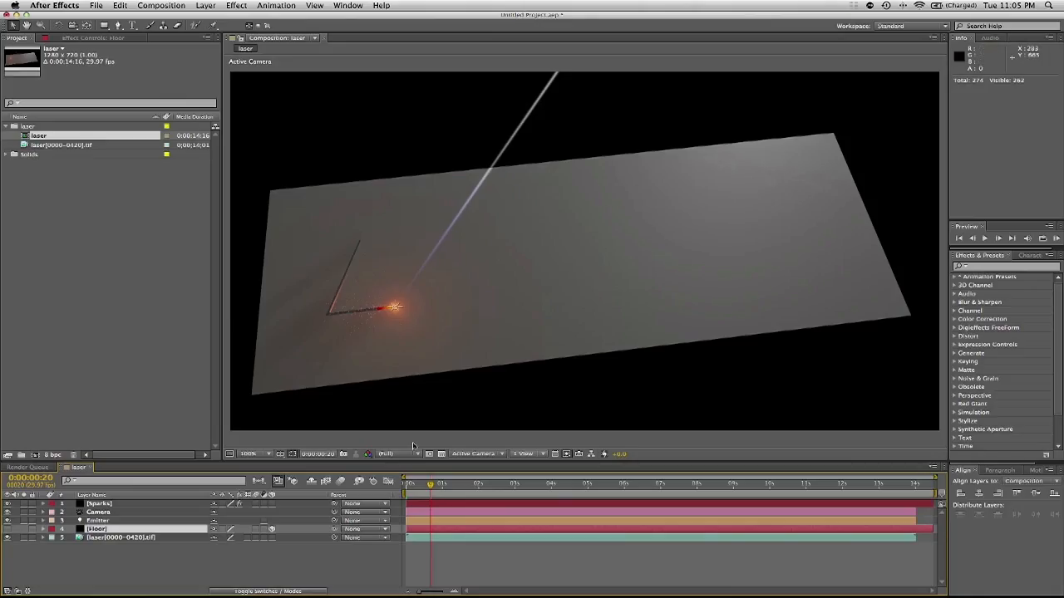
{"action": "left_click", "coordinate": [445, 485]}
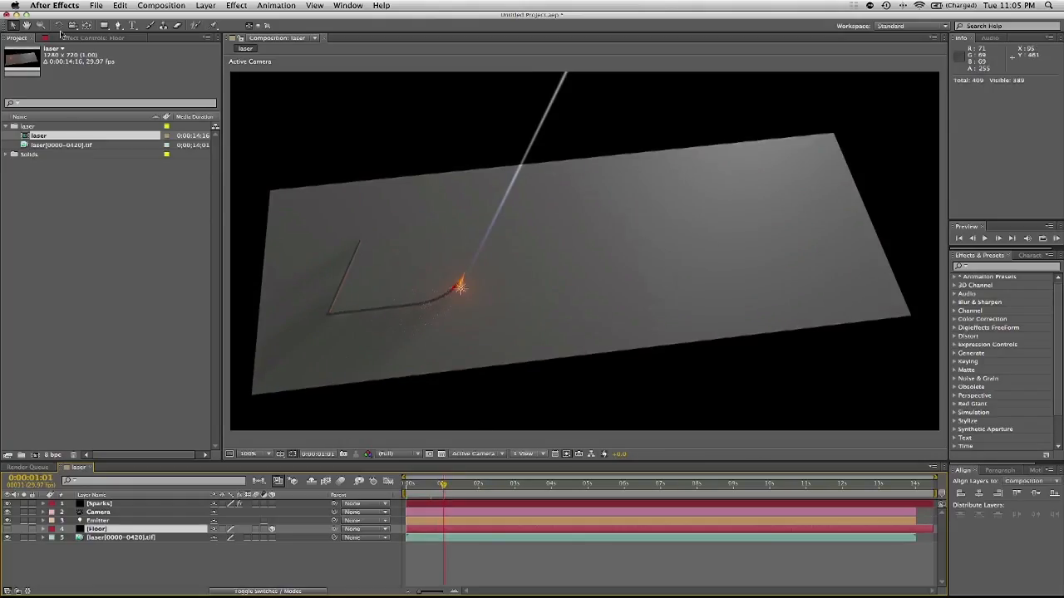
- Turn on motion blur in the rendering settings of the Sparks layer's Particular effect
{"action": "left_click", "coordinate": [116, 504]}
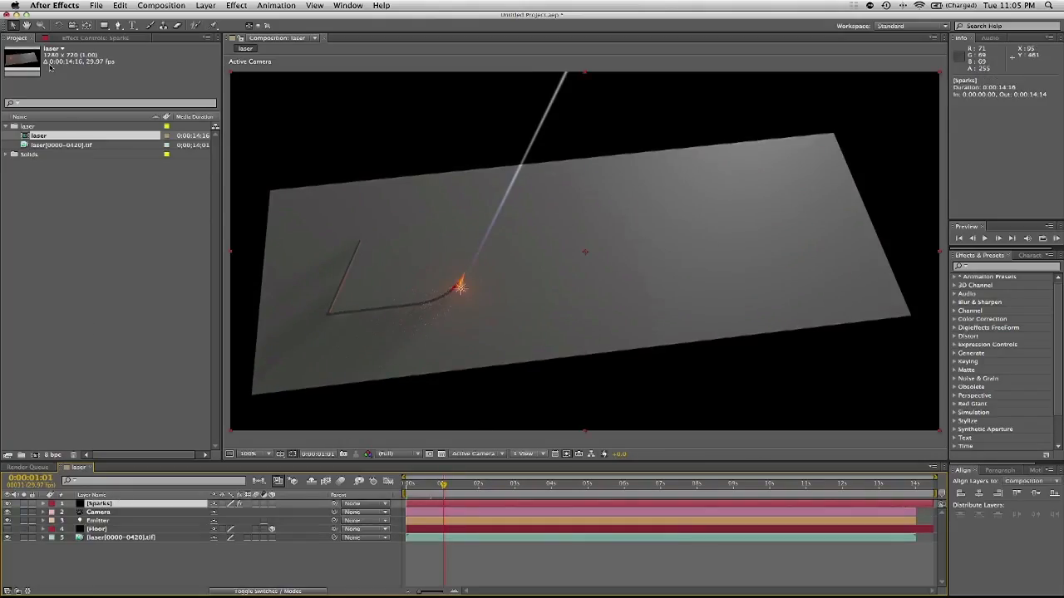
{"action": "left_click", "coordinate": [87, 37]}
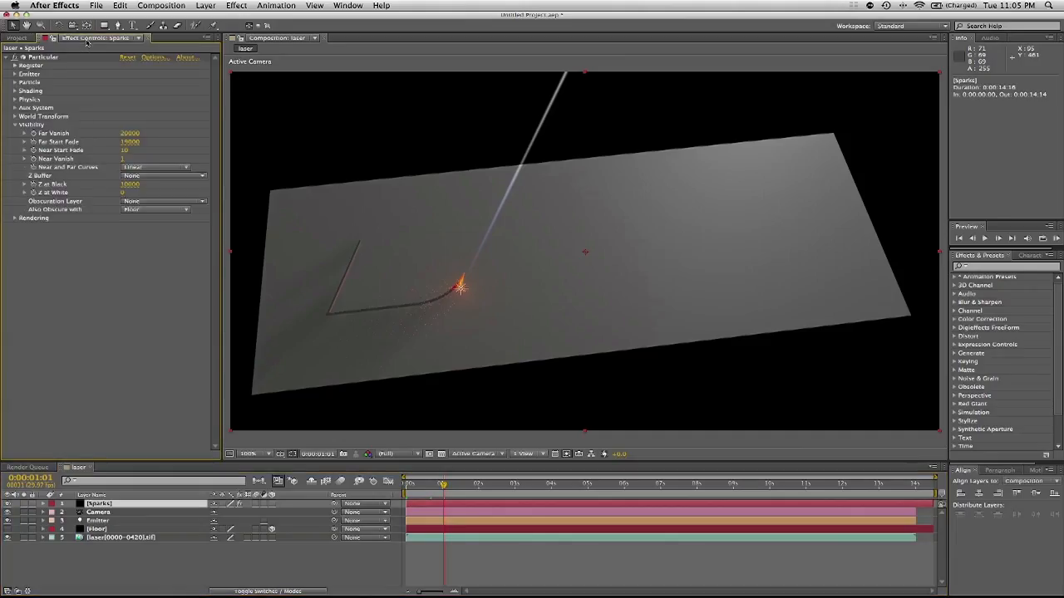
{"action": "left_click", "coordinate": [15, 220]}
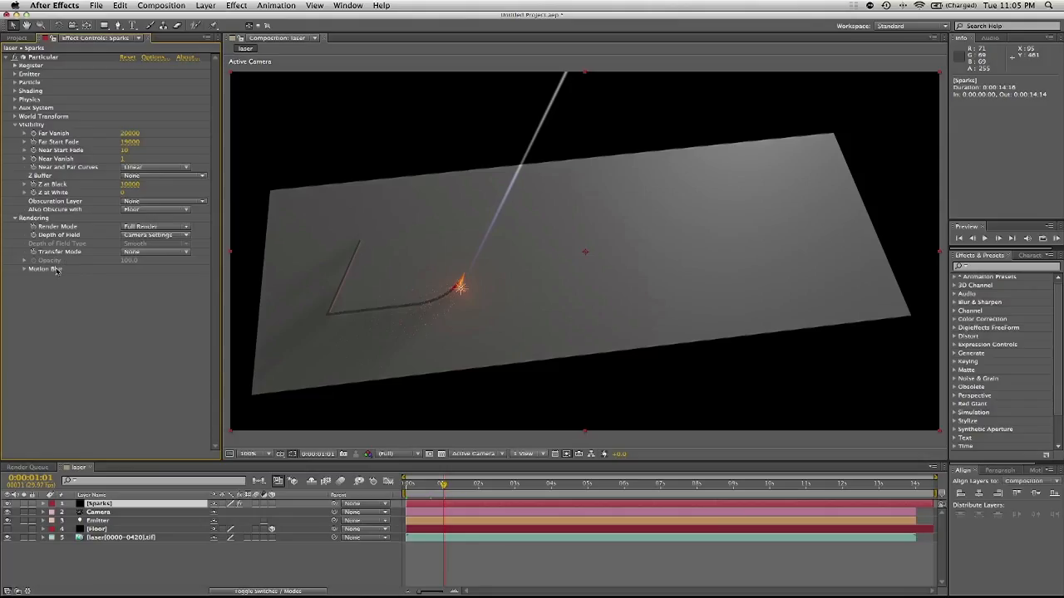
{"action": "left_click", "coordinate": [24, 269]}
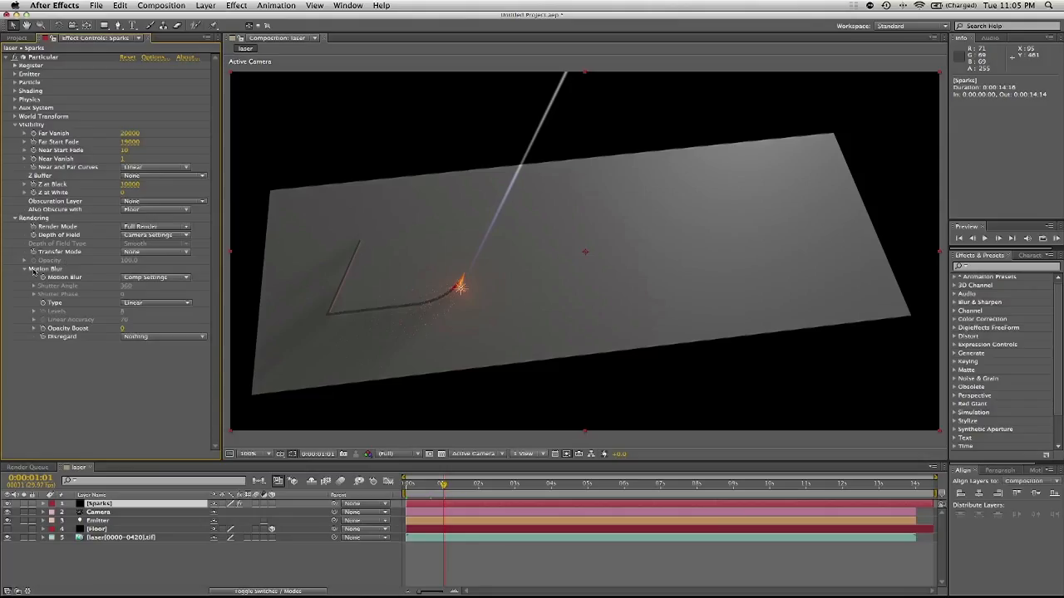
{"action": "left_click", "coordinate": [140, 278]}
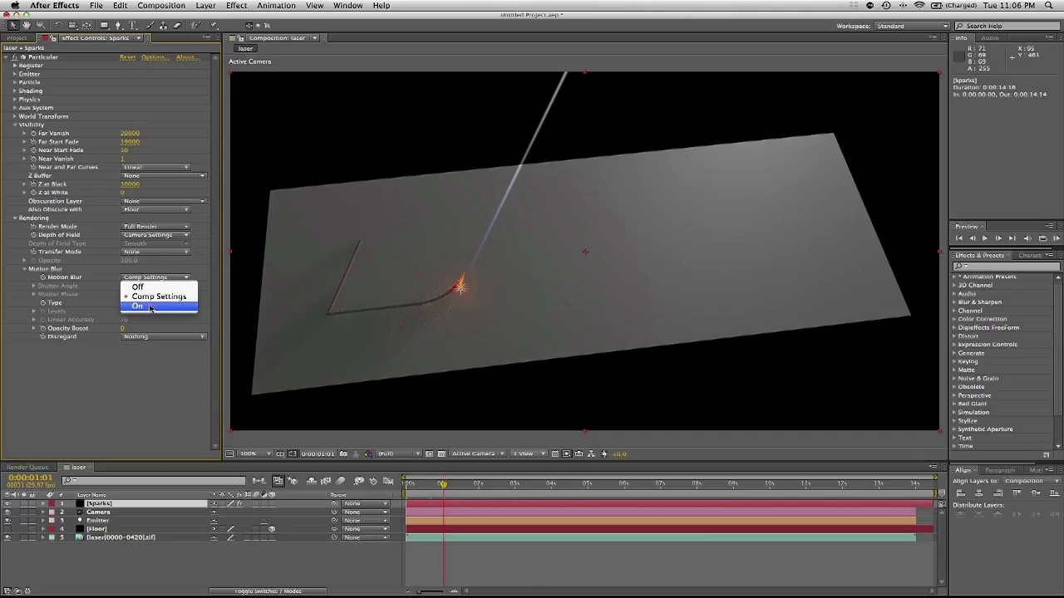
{"action": "left_click", "coordinate": [151, 307]}
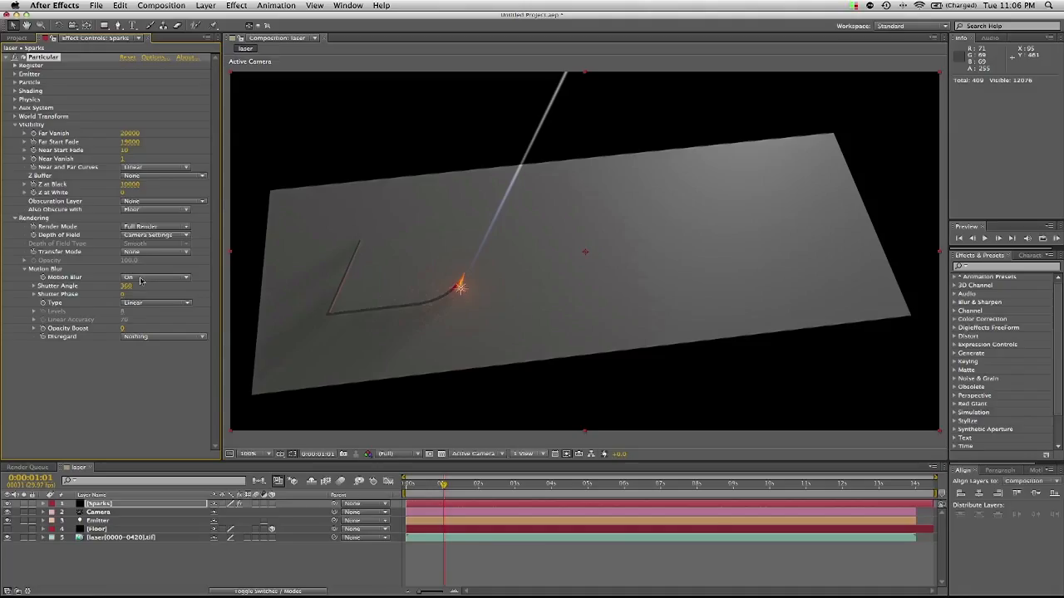
- Set the motion blur shutter angle to 720 and its type to Subframe Sample
{"action": "left_click", "coordinate": [127, 285]}
{"action": "type", "text": "5"}
{"action": "type", "text": "20"}
{"action": "key", "text": "Return"}
{"action": "left_click", "coordinate": [148, 304]}
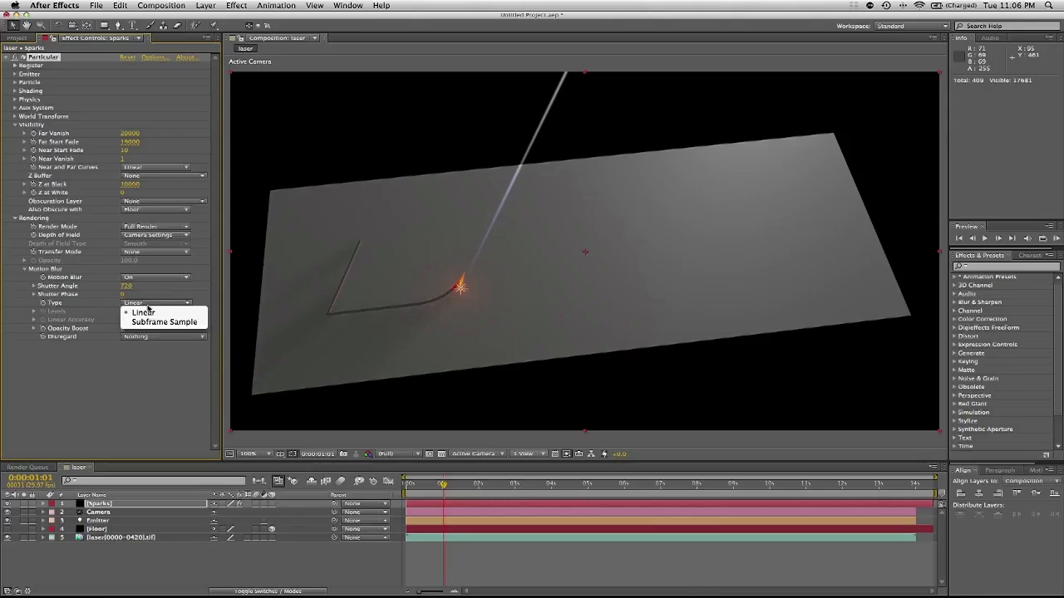
{"action": "left_click", "coordinate": [156, 323]}
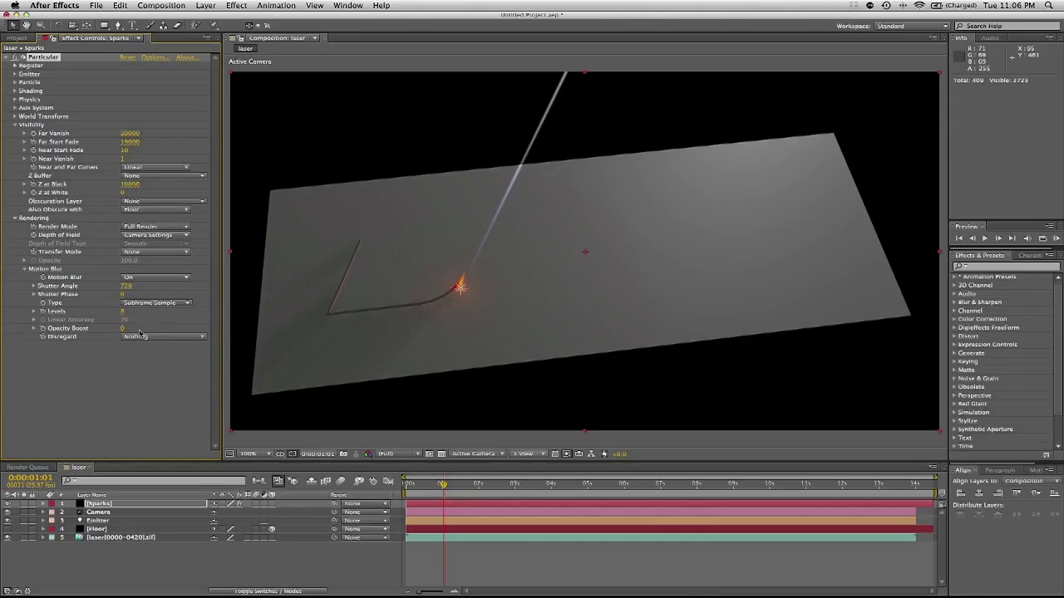
- Set the motion blur levels to 17 and opacity boost to 25, and preview the sparks at 0:00:01:09
{"action": "left_click", "coordinate": [123, 312]}
{"action": "key", "text": "Return"}
{"action": "left_click", "coordinate": [122, 328]}
{"action": "key", "text": "Return"}
{"action": "left_click_drag", "start_coordinate": [447, 486], "coordinate": [456, 487]}
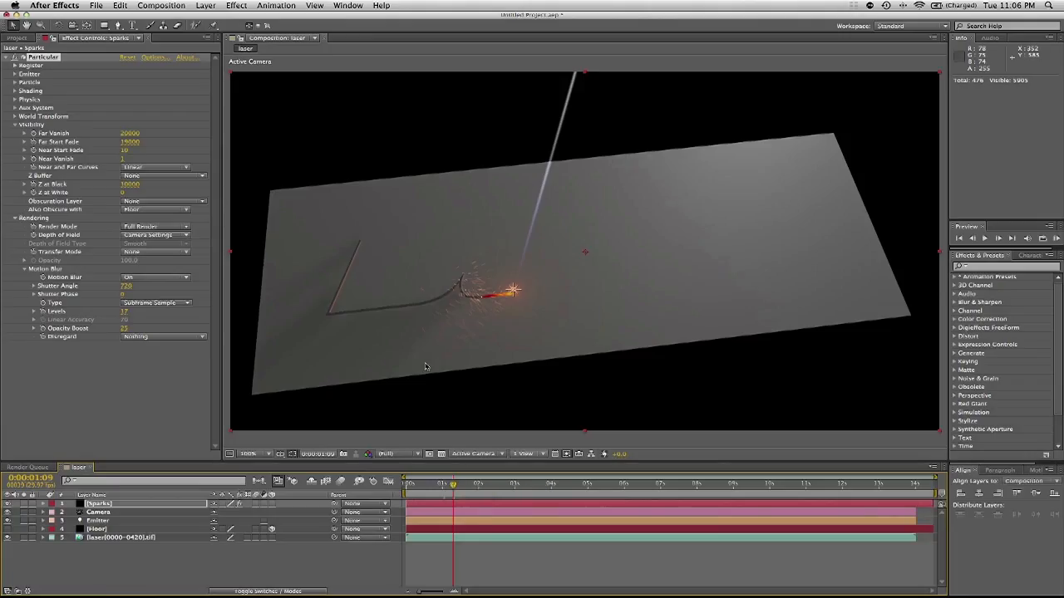
- Show the Floor layer to nudge its position slightly, hide it again and preview the sparks at 0:00:01:16
{"action": "left_click", "coordinate": [97, 528]}
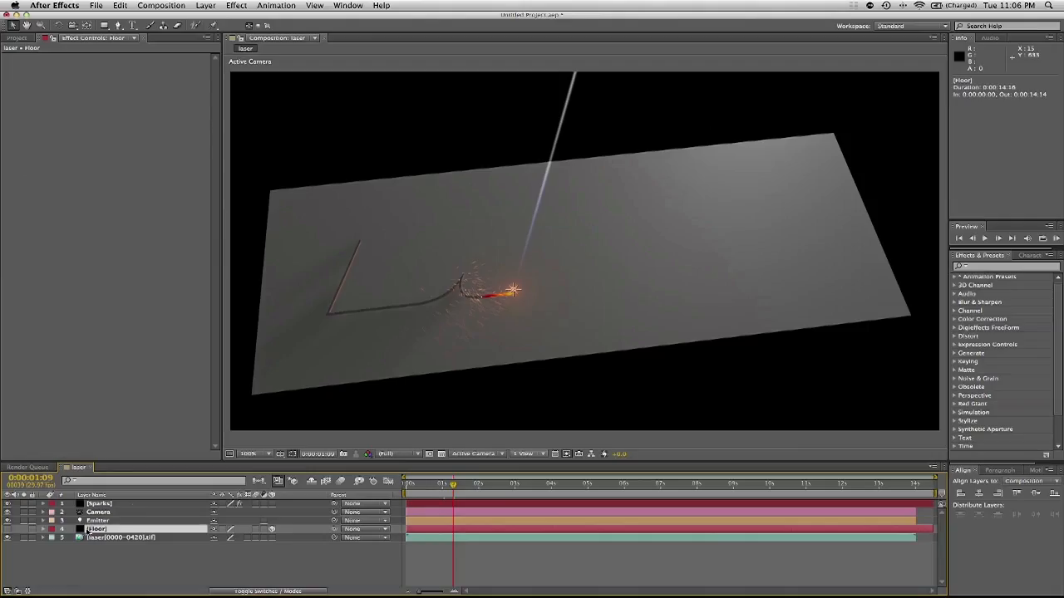
{"action": "left_click", "coordinate": [7, 528]}
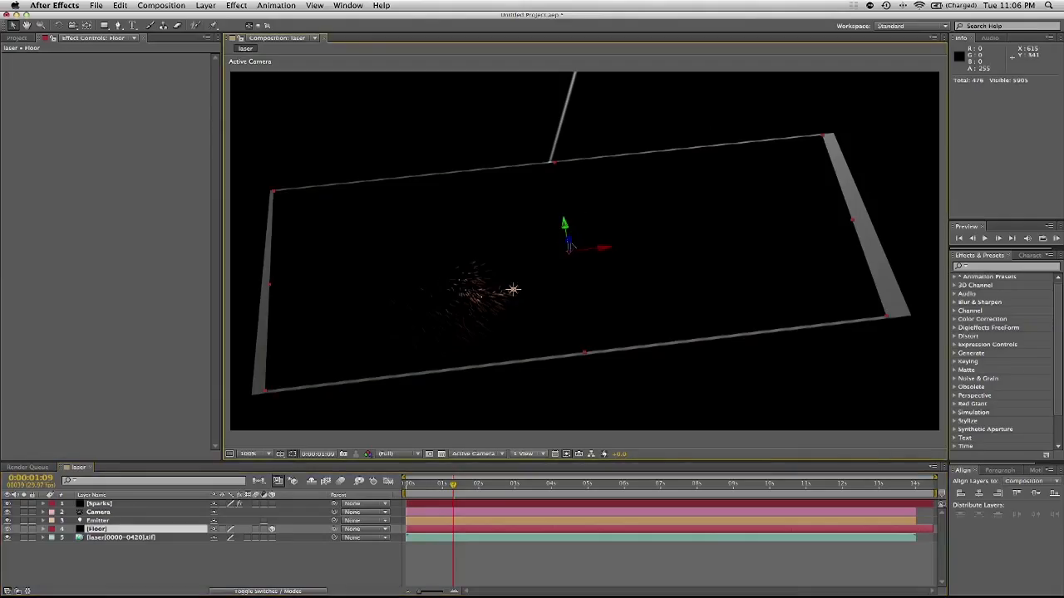
{"action": "mouse_move", "coordinate": [570, 245]}
{"action": "left_mouse_down"}
{"action": "mouse_move", "coordinate": [563, 209]}
{"action": "mouse_move", "coordinate": [596, 329]}
{"action": "mouse_move", "coordinate": [577, 230]}
{"action": "mouse_move", "coordinate": [551, 232]}
{"action": "mouse_move", "coordinate": [575, 246]}
{"action": "left_mouse_up"}
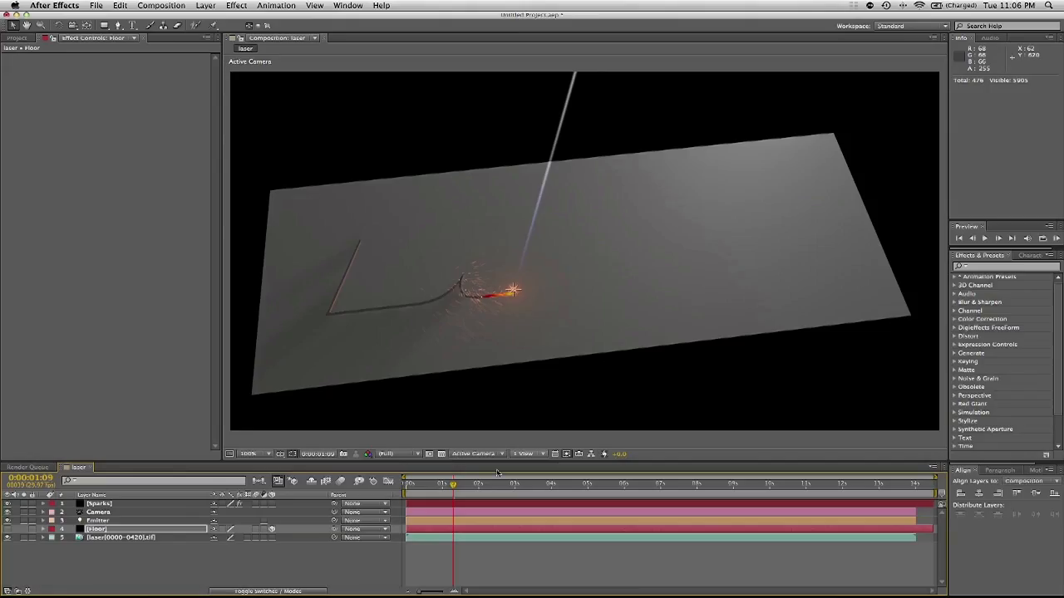
{"action": "left_click_drag", "start_coordinate": [453, 485], "coordinate": [462, 487]}
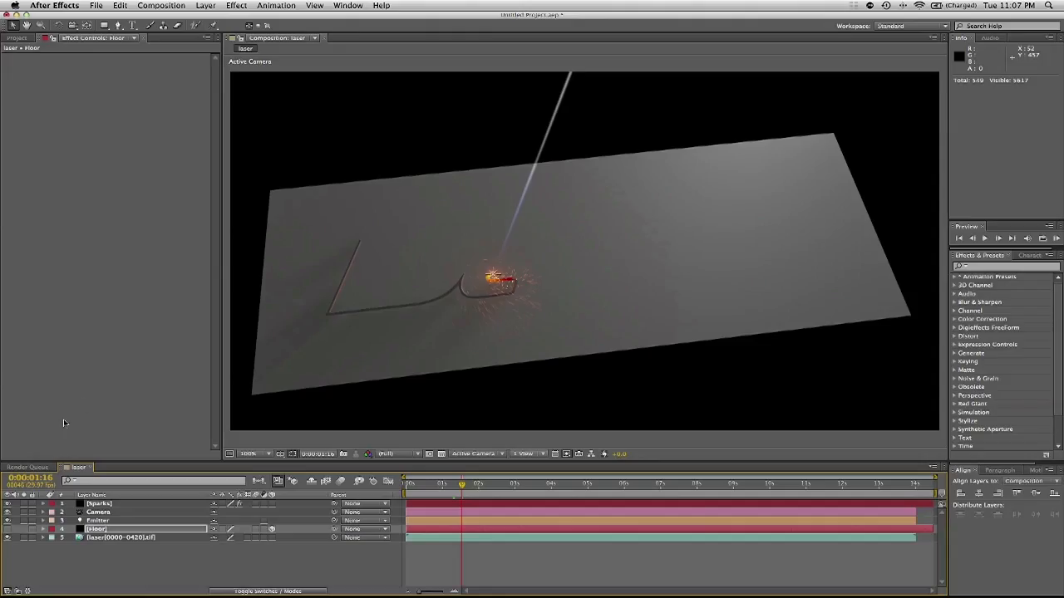
- In the Sparks layer's Particular bounce physics, assign the Floor solid as the floor layer
{"action": "left_click", "coordinate": [122, 506]}
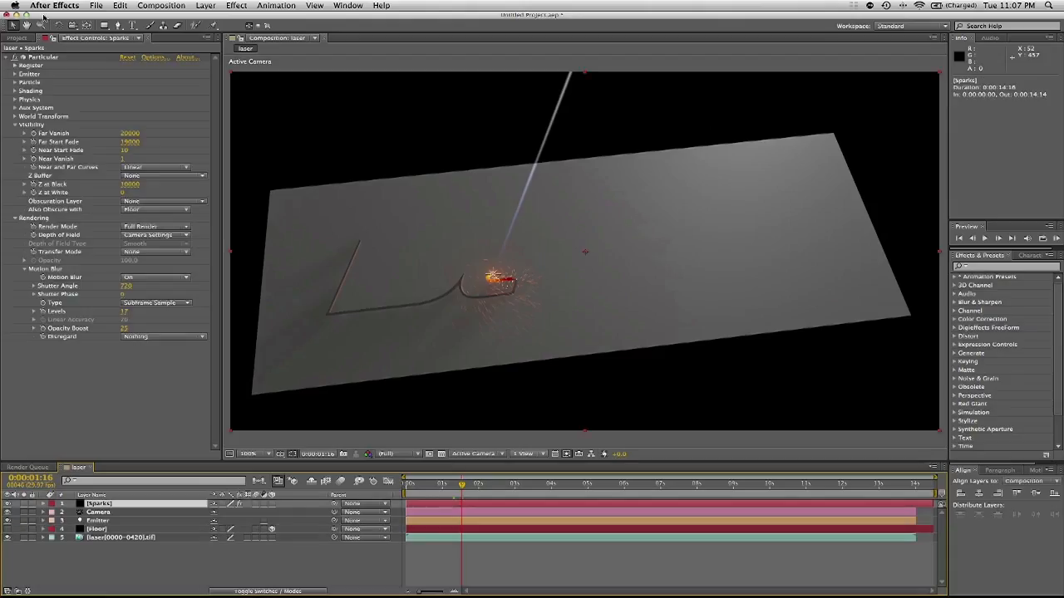
{"action": "left_click", "coordinate": [15, 124]}
{"action": "left_click", "coordinate": [15, 125]}
{"action": "left_click", "coordinate": [15, 99]}
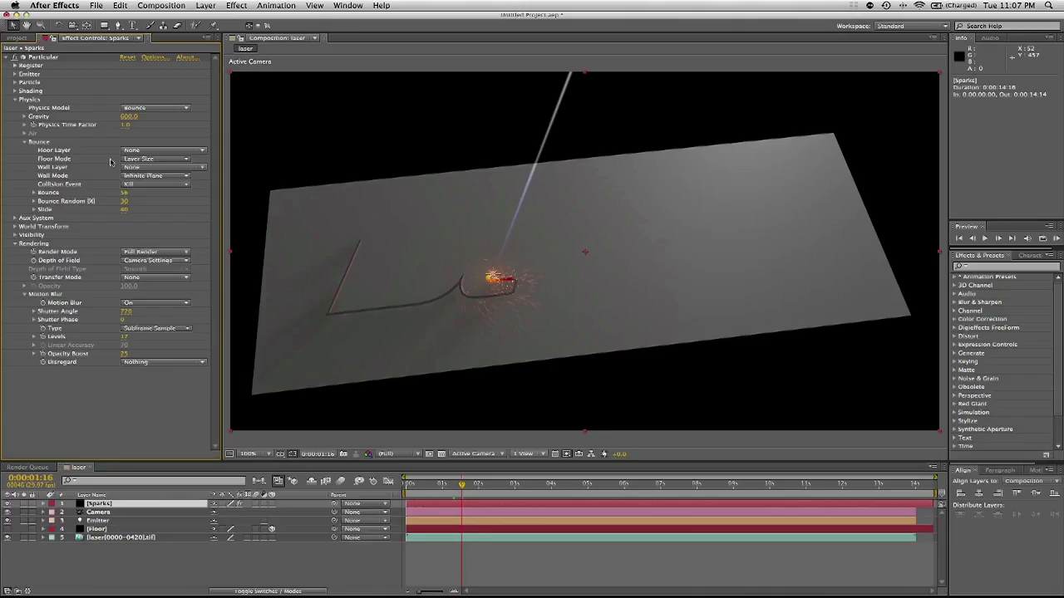
{"action": "left_click", "coordinate": [141, 154]}
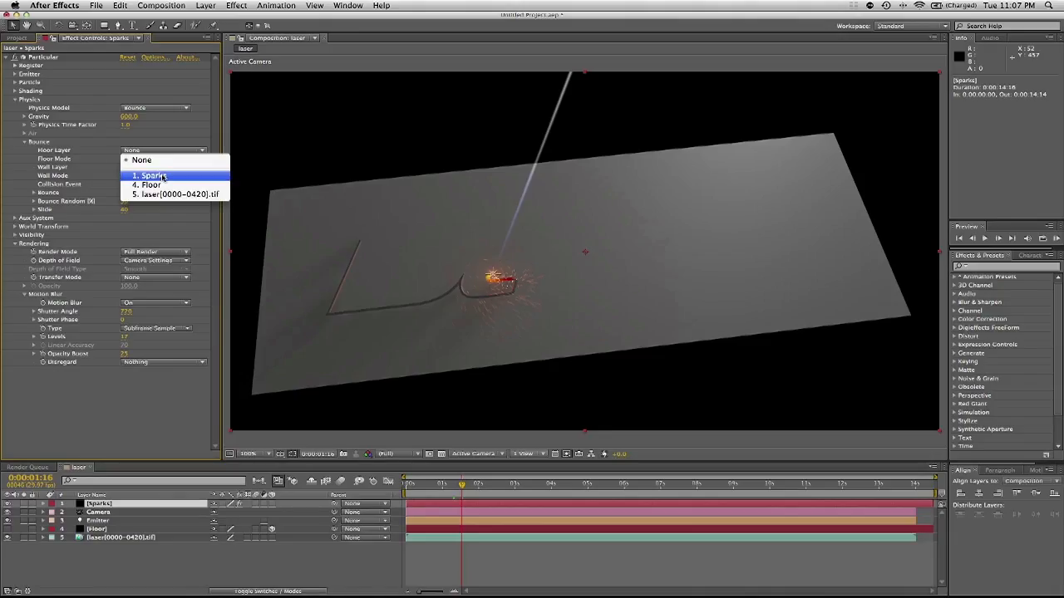
{"action": "left_click", "coordinate": [165, 184]}
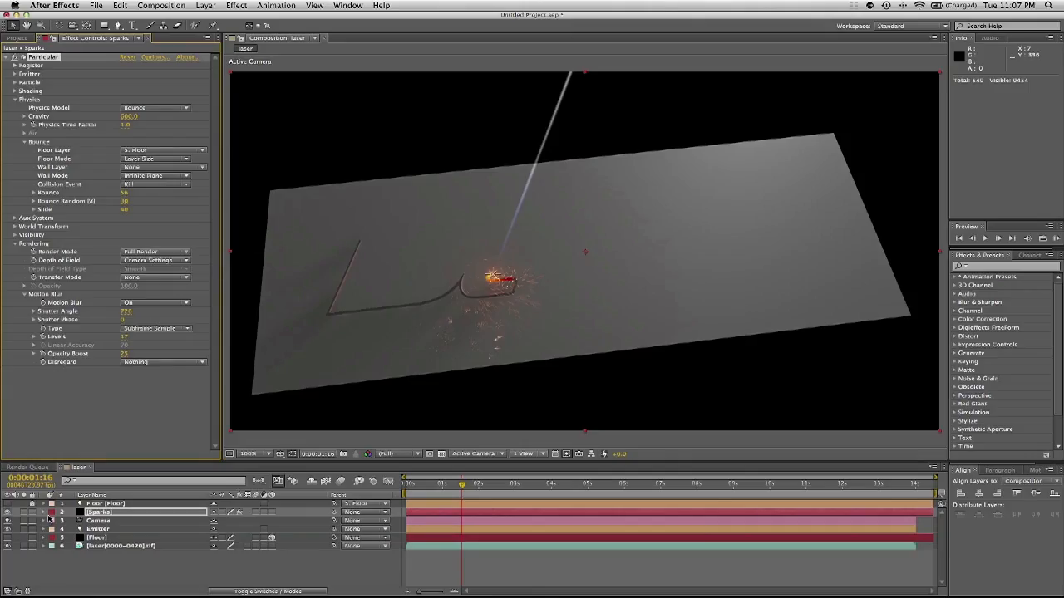
- Show the Floor layer, nudge its position slightly, hide it again and preview the sparks at 0:00:01:29
{"action": "left_click", "coordinate": [8, 538]}
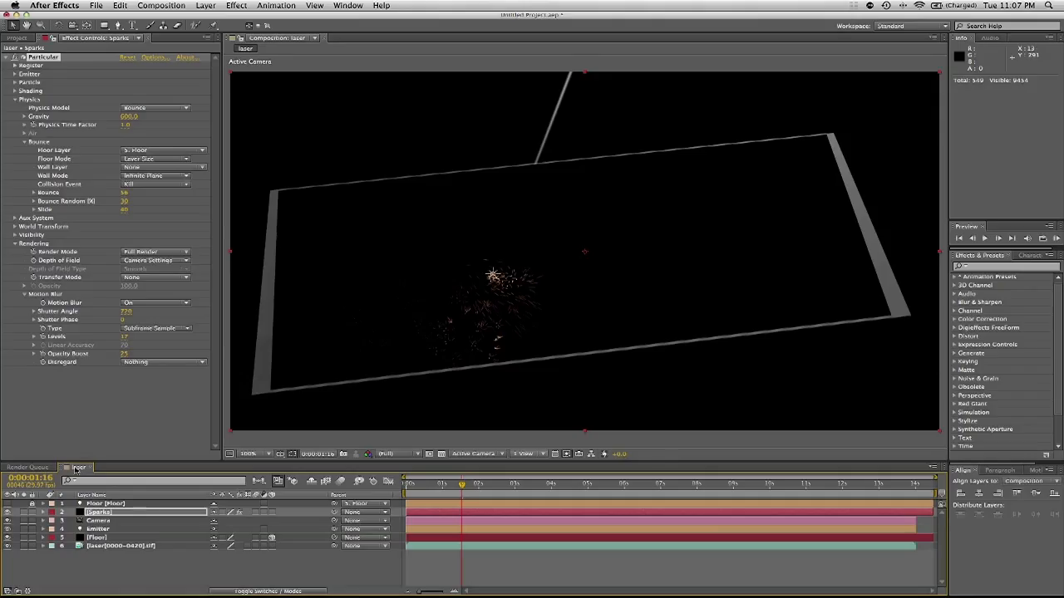
{"action": "left_click", "coordinate": [108, 536]}
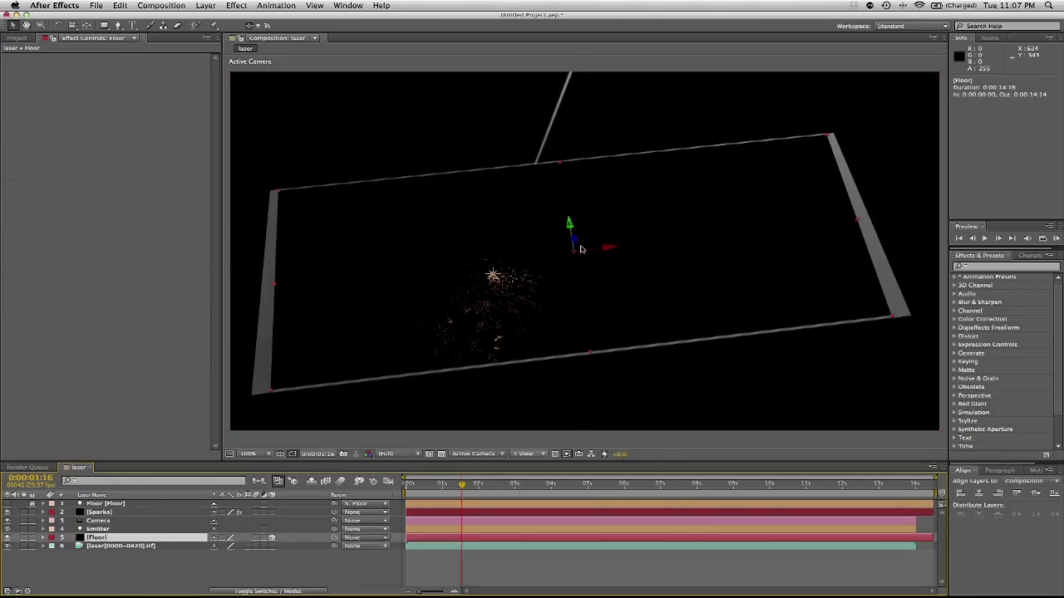
{"action": "mouse_move", "coordinate": [575, 243]}
{"action": "left_mouse_down"}
{"action": "mouse_move", "coordinate": [577, 291]}
{"action": "mouse_move", "coordinate": [586, 274]}
{"action": "mouse_move", "coordinate": [573, 214]}
{"action": "mouse_move", "coordinate": [574, 246]}
{"action": "mouse_move", "coordinate": [572, 225]}
{"action": "mouse_move", "coordinate": [570, 237]}
{"action": "left_mouse_up"}
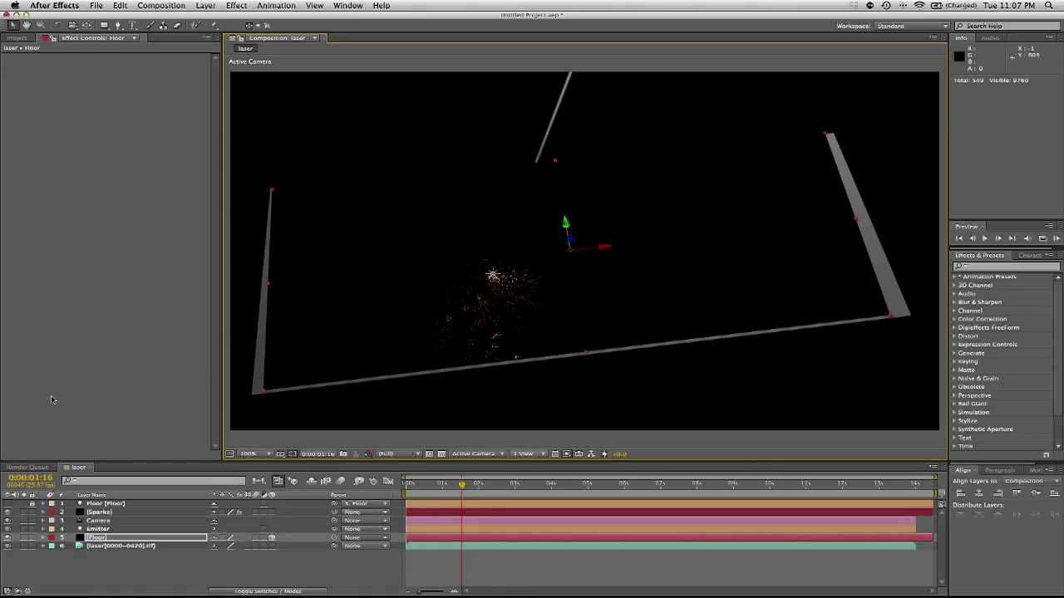
{"action": "left_click", "coordinate": [8, 538]}
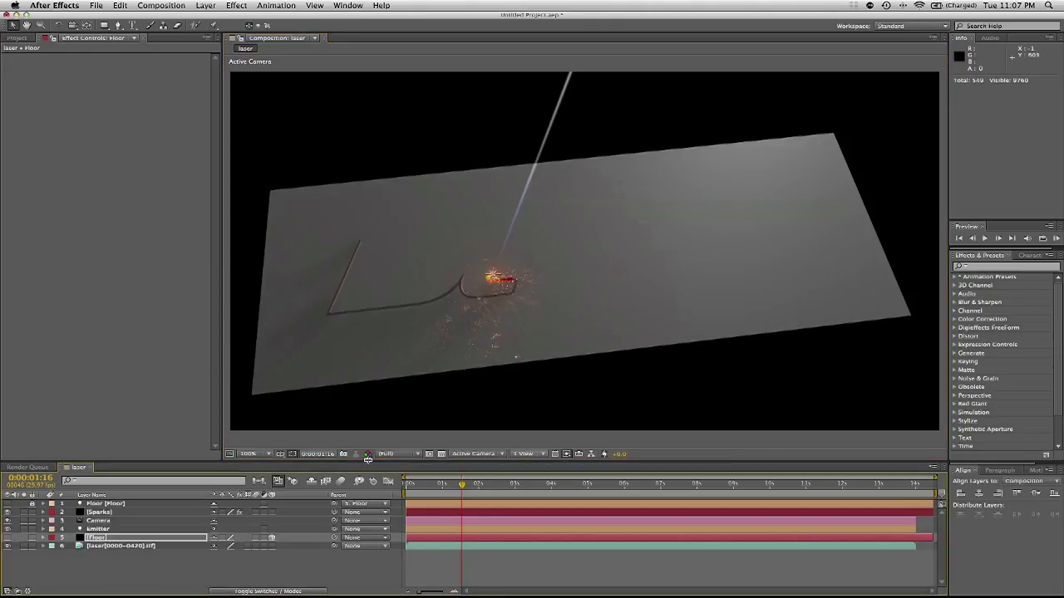
{"action": "left_click_drag", "start_coordinate": [462, 483], "coordinate": [480, 486]}
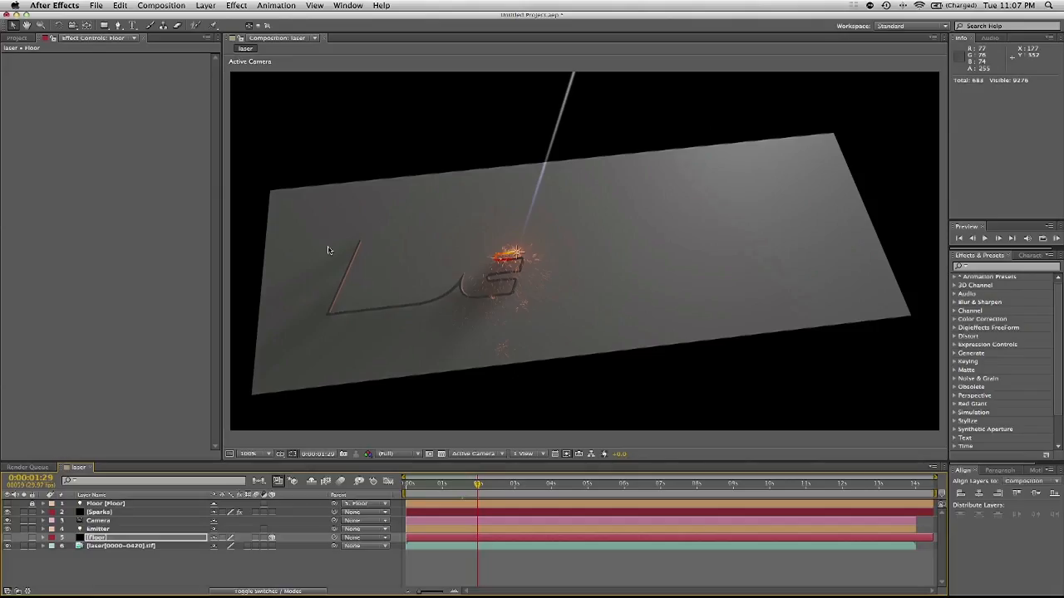
- Create a new comp-size black solid named Smoke at the top of the laser composition
{"action": "left_click", "coordinate": [12, 39]}
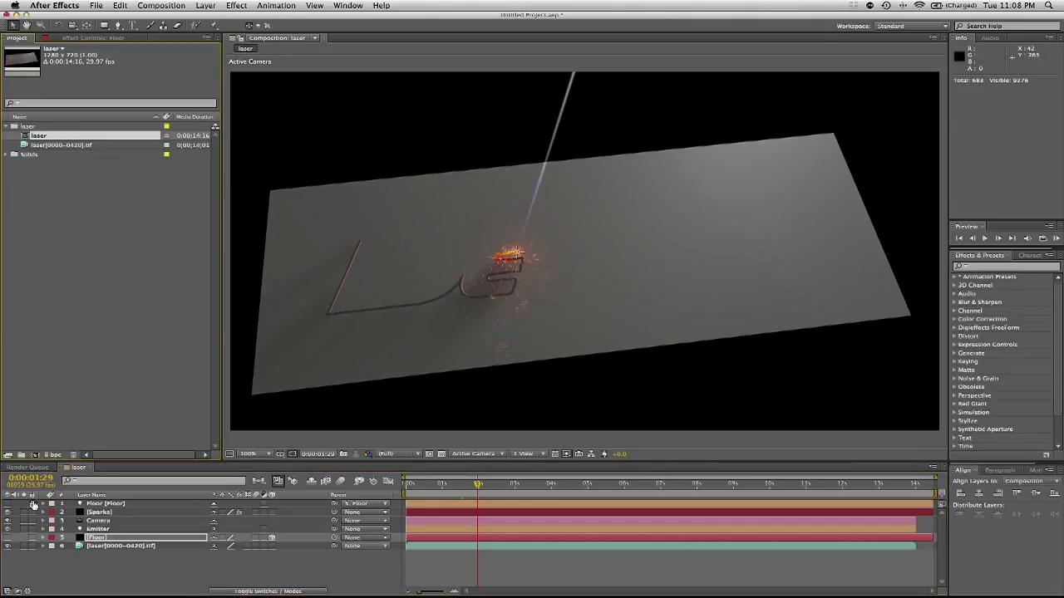
{"action": "left_click", "coordinate": [122, 513]}
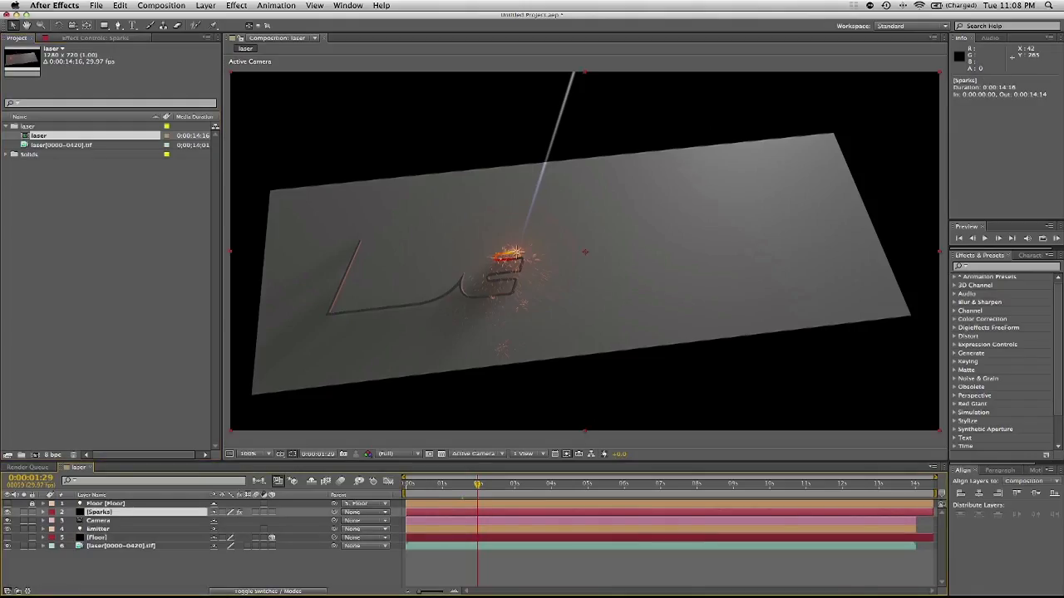
{"action": "left_click", "coordinate": [236, 5]}
{"action": "mouse_move", "coordinate": [205, 5]}
{"action": "mouse_move", "coordinate": [250, 17]}
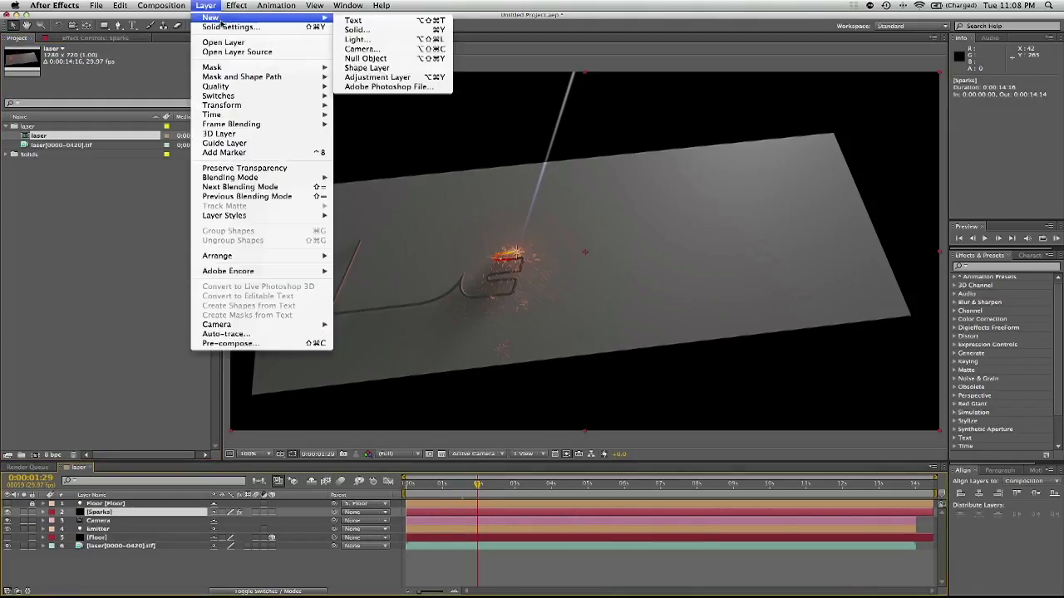
{"action": "left_click", "coordinate": [359, 30]}
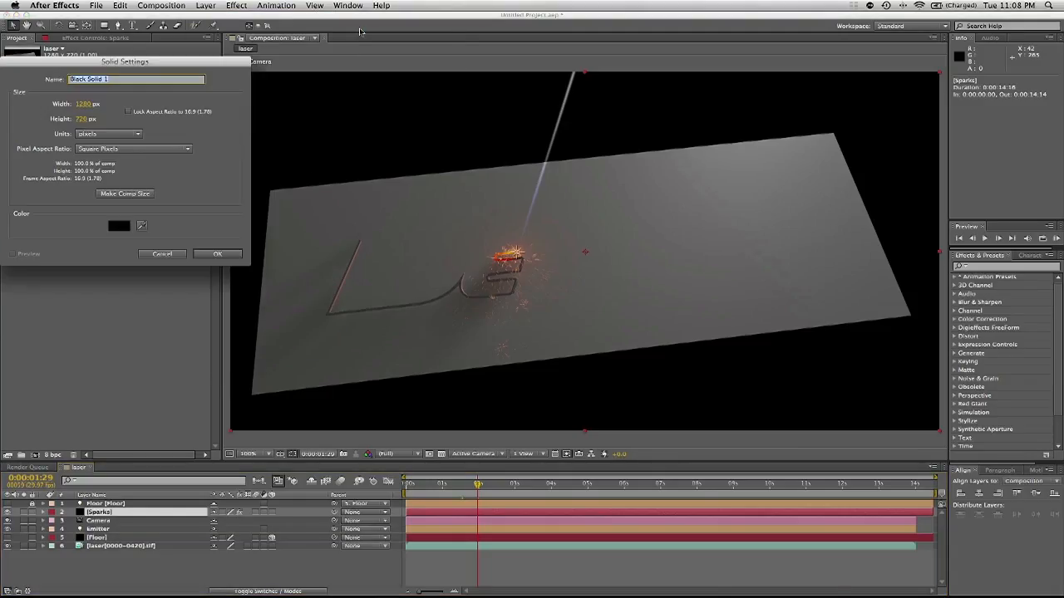
{"action": "type", "text": "Smoke"}
{"action": "key", "text": "Return"}
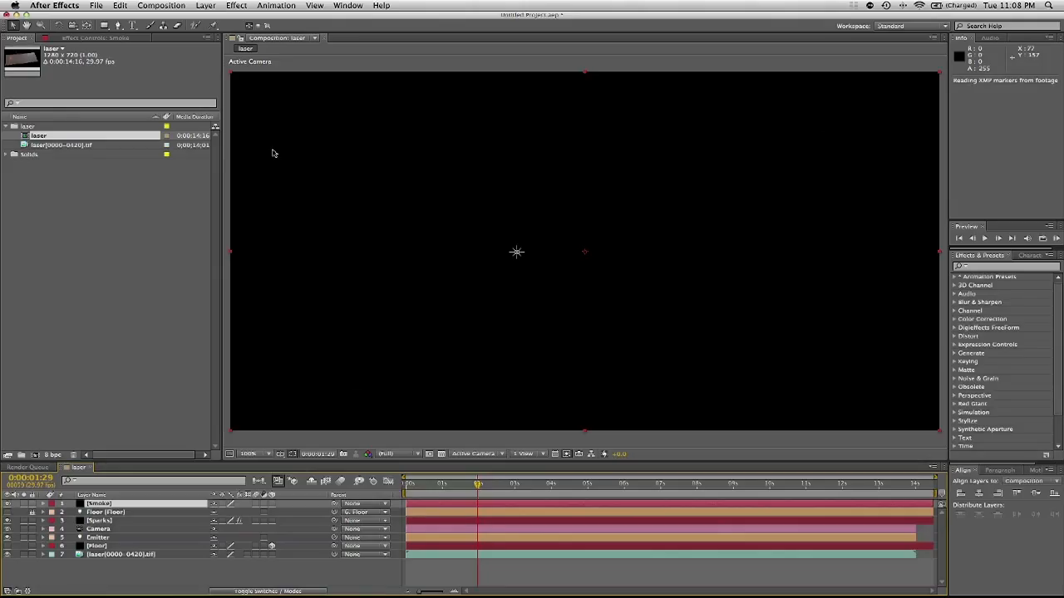
- Apply the Trapcode Particular effect to the Smoke layer
{"action": "left_click", "coordinate": [236, 5]}
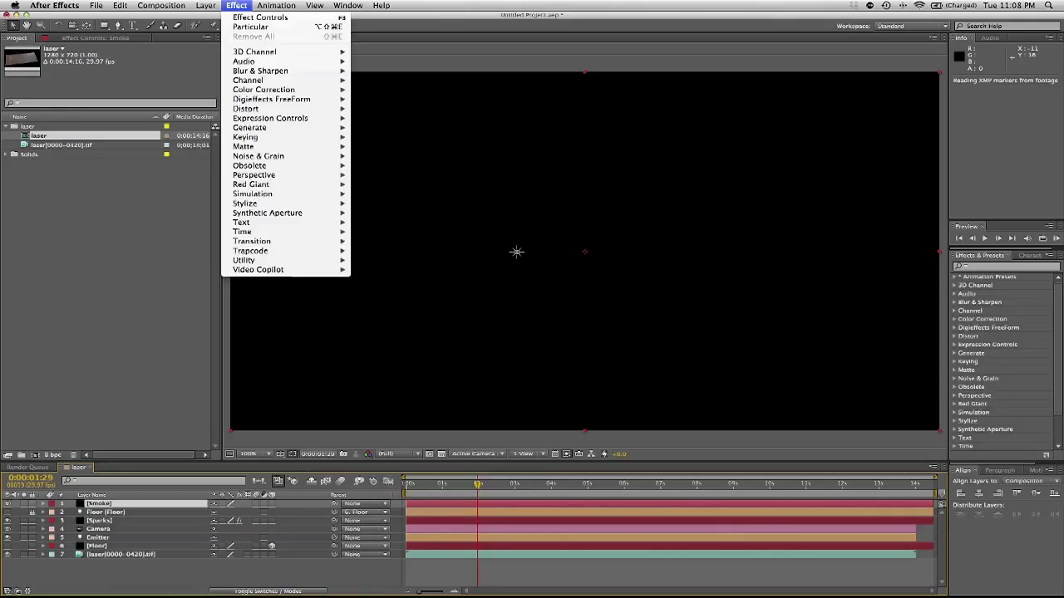
{"action": "mouse_move", "coordinate": [276, 261]}
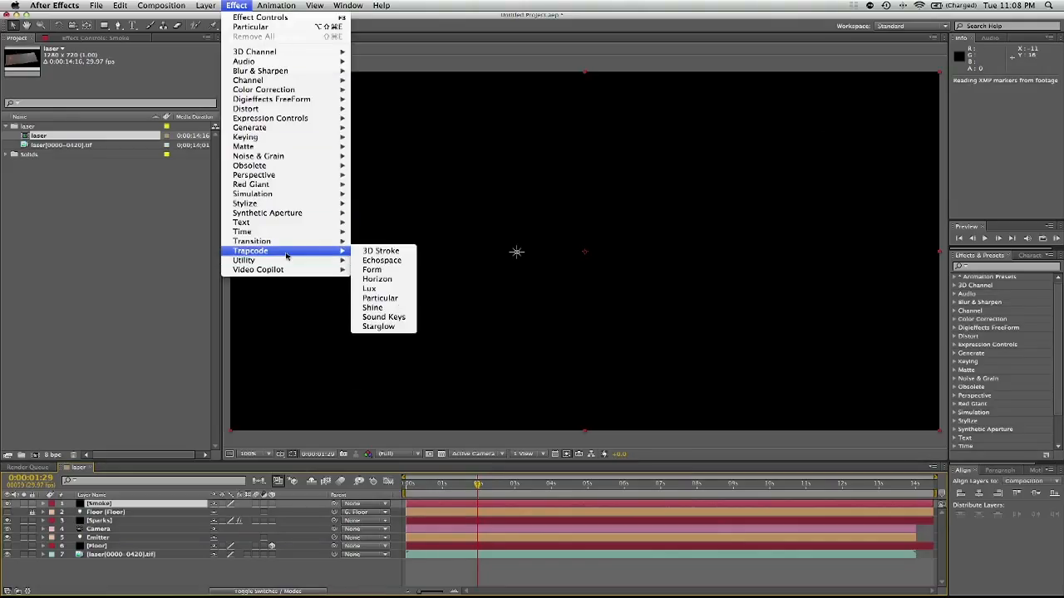
{"action": "left_click", "coordinate": [403, 304]}
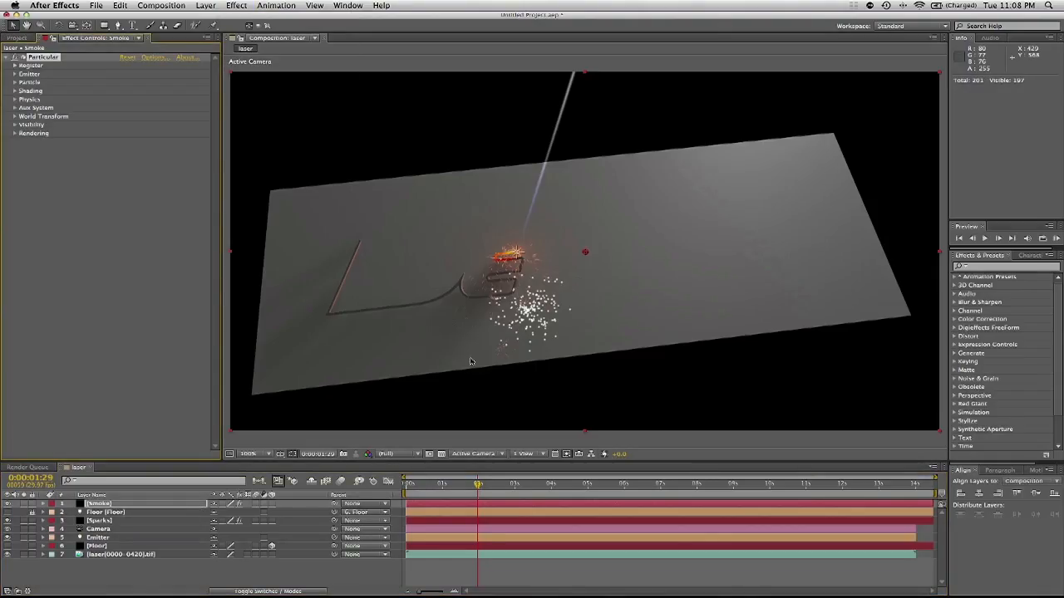
- Set the smoke's Particular emitter type to Light(s) and preview the particles at 0:00:02:09
{"action": "left_click", "coordinate": [15, 74]}
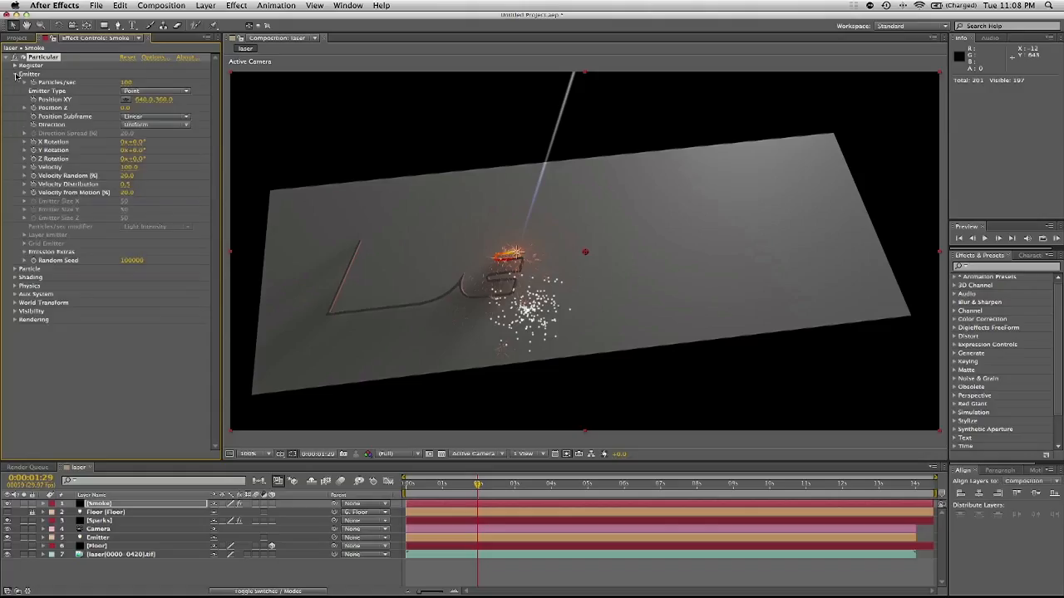
{"action": "left_click", "coordinate": [147, 93]}
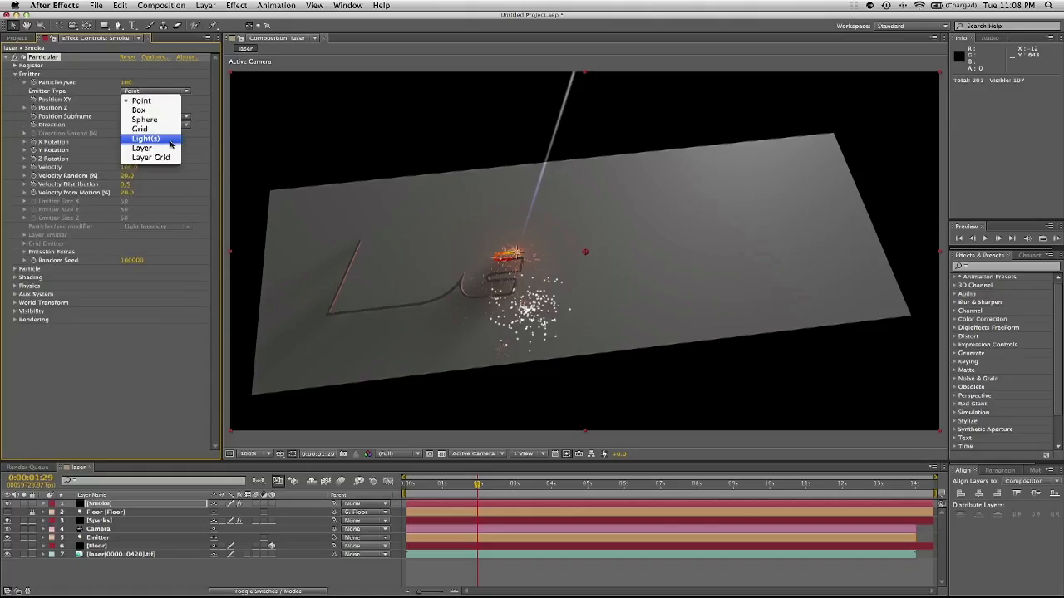
{"action": "left_click", "coordinate": [145, 138]}
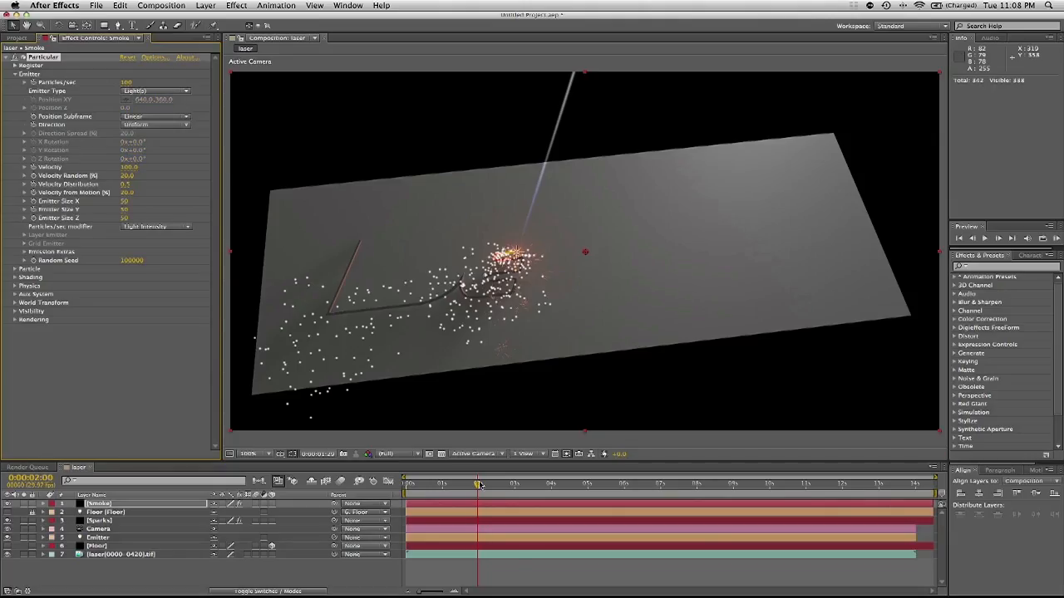
{"action": "left_click", "coordinate": [484, 484]}
{"action": "left_click_drag", "start_coordinate": [485, 484], "coordinate": [490, 484]}
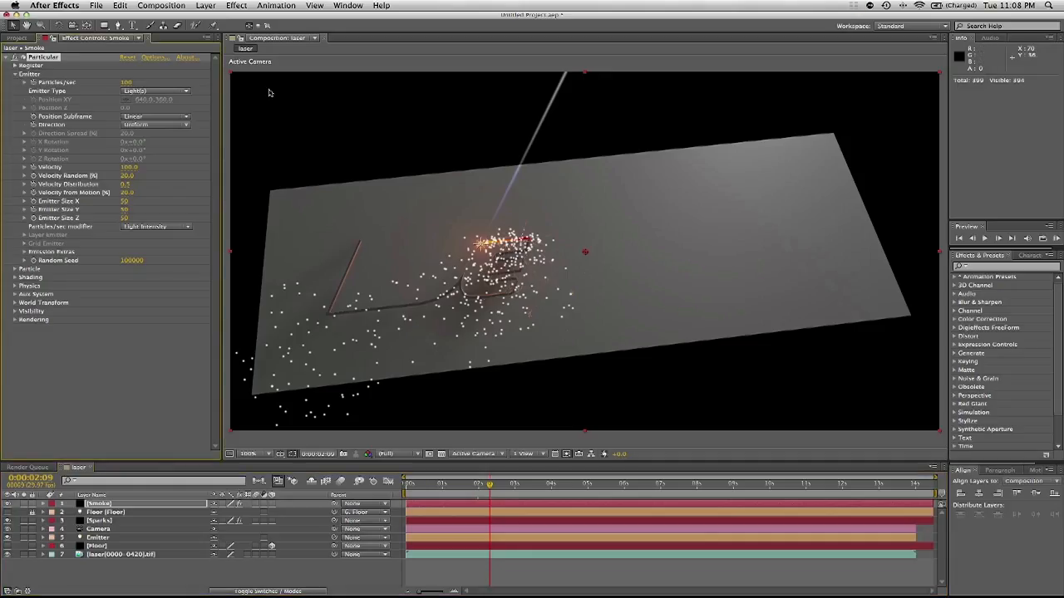
- Set the smoke emitter to 200 particles per second with a velocity of 81
{"action": "left_click", "coordinate": [130, 83]}
{"action": "type", "text": "4"}
{"action": "key", "text": "Return"}
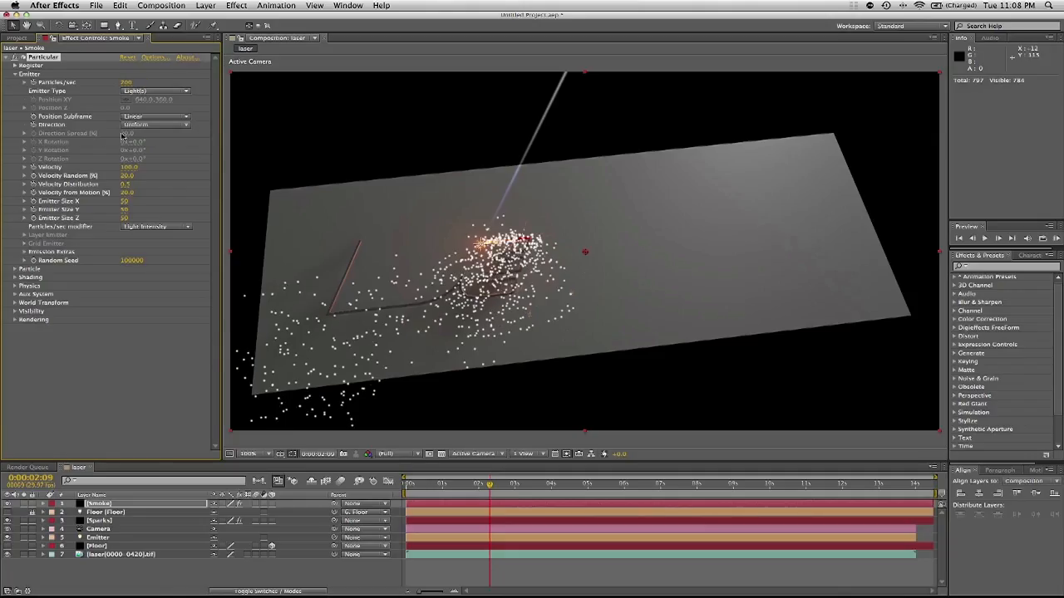
{"action": "left_click", "coordinate": [130, 167]}
{"action": "type", "text": "21"}
{"action": "key", "text": "Return"}
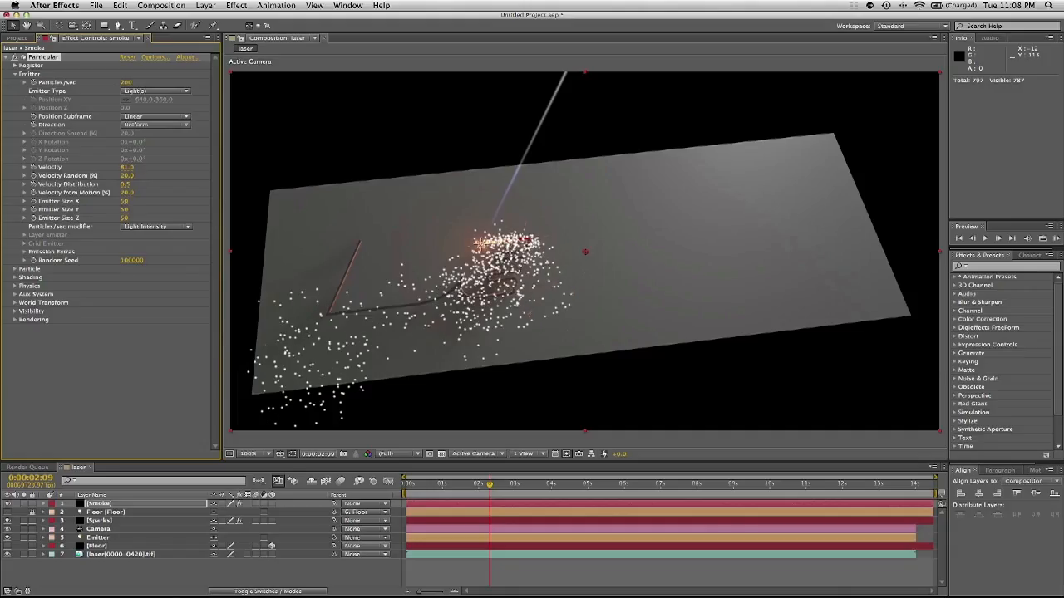
{"action": "left_click", "coordinate": [15, 75]}
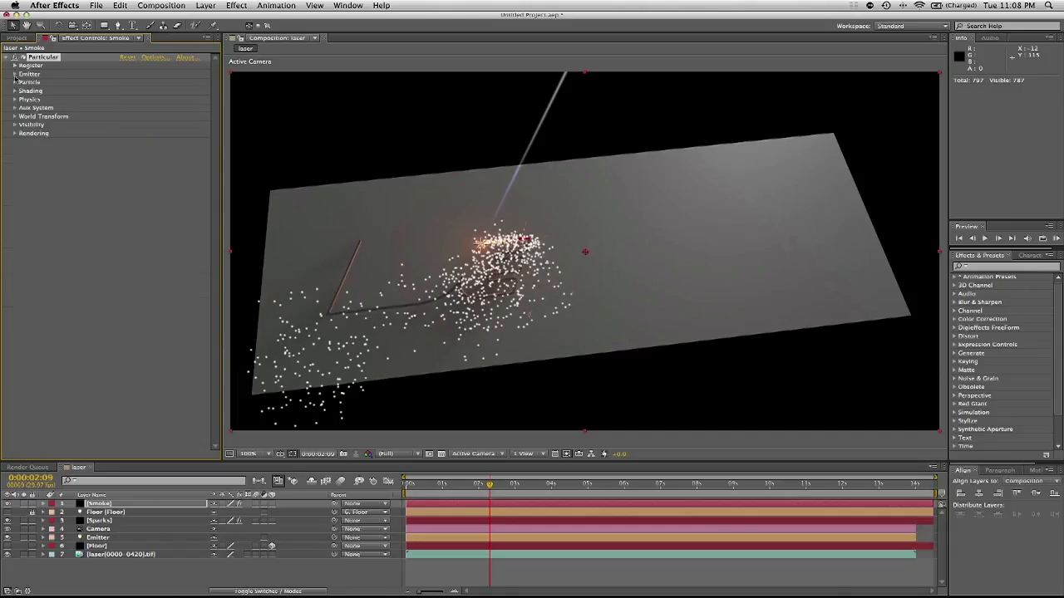
- Set the smoke particles' life to 1 second and their life randomness to 100%
{"action": "left_click", "coordinate": [14, 82]}
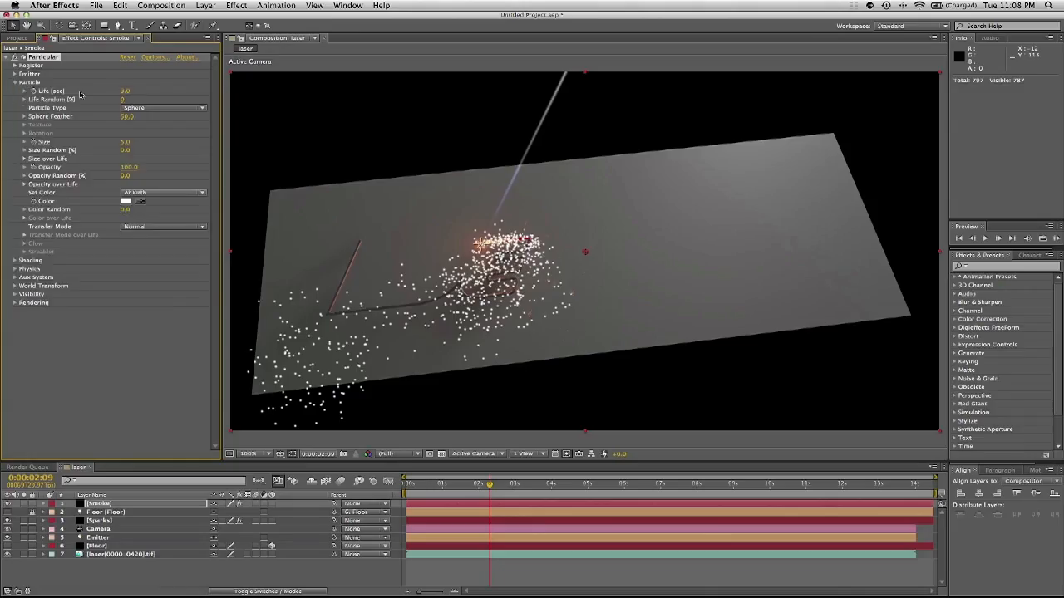
{"action": "left_click", "coordinate": [129, 90]}
{"action": "type", "text": "1"}
{"action": "key", "text": "Return"}
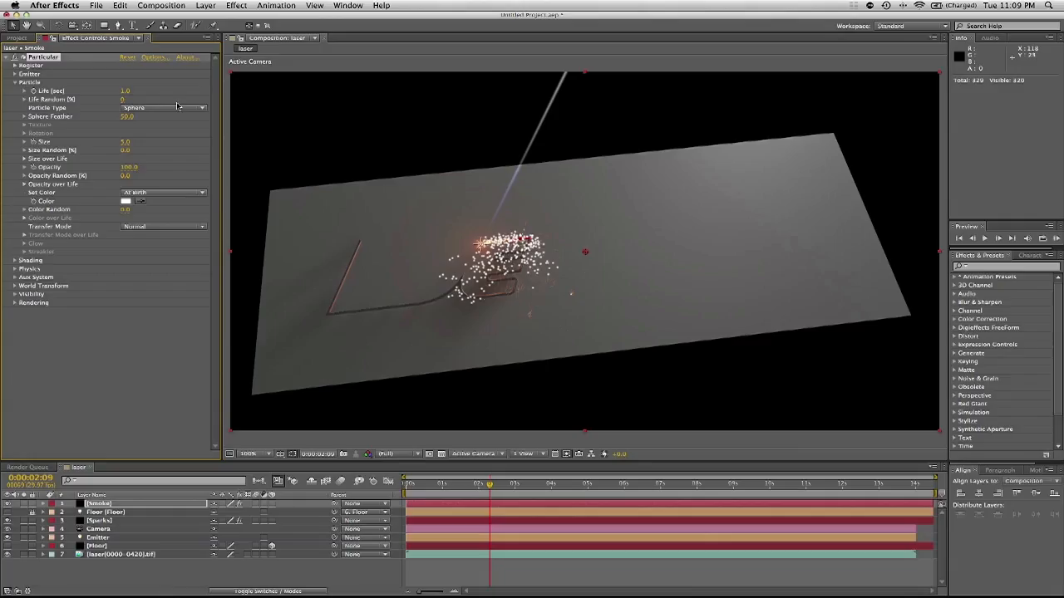
{"action": "left_click", "coordinate": [122, 100]}
{"action": "key", "text": "Return"}
- Change the smoke's particle type to Cloudlet, enlarge the particle size and raise the size randomness to about 63%
{"action": "left_click", "coordinate": [150, 109]}
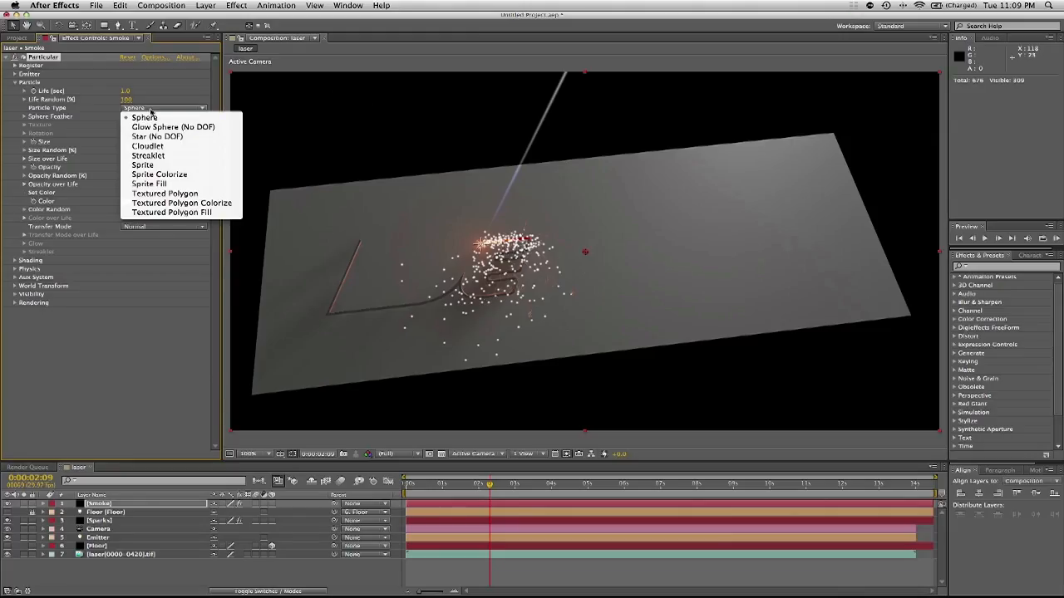
{"action": "left_click", "coordinate": [149, 145]}
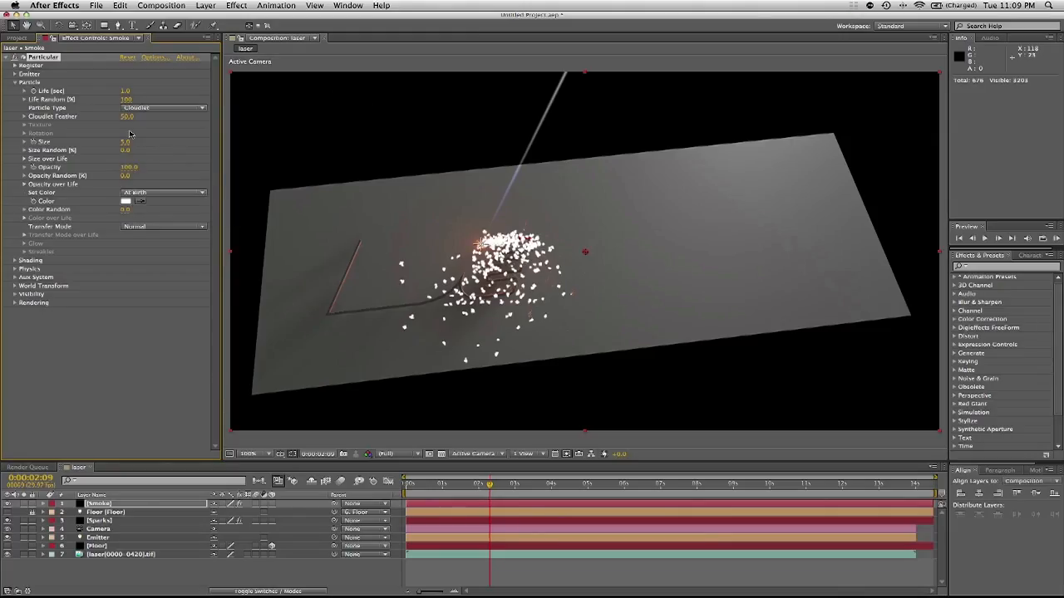
{"action": "left_click", "coordinate": [123, 143]}
{"action": "type", "text": "15"}
{"action": "key", "text": "Return"}
{"action": "left_click", "coordinate": [124, 150]}
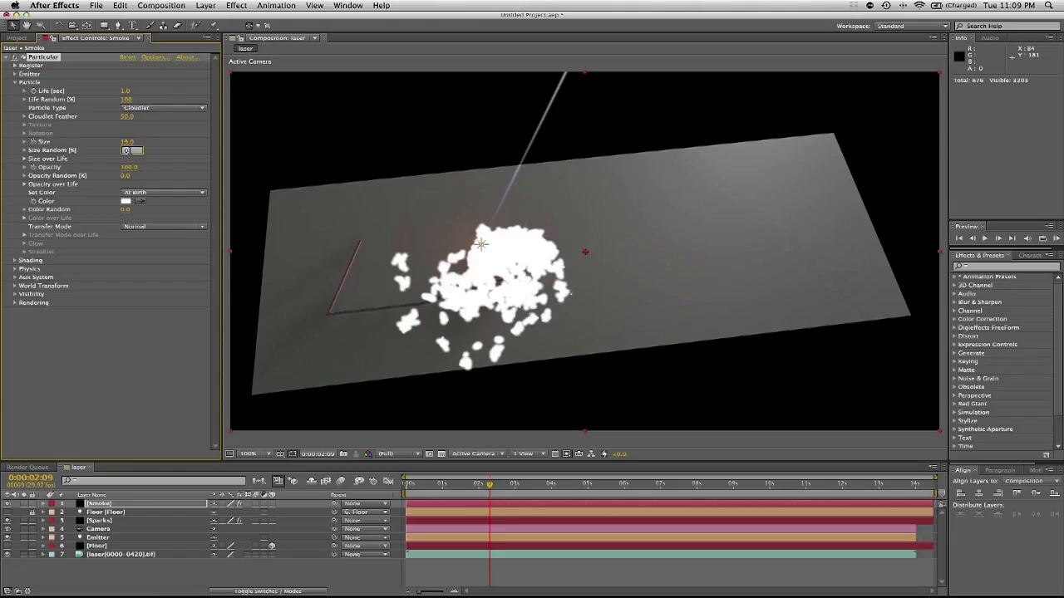
{"action": "type", "text": "50"}
{"action": "key", "text": "Return"}
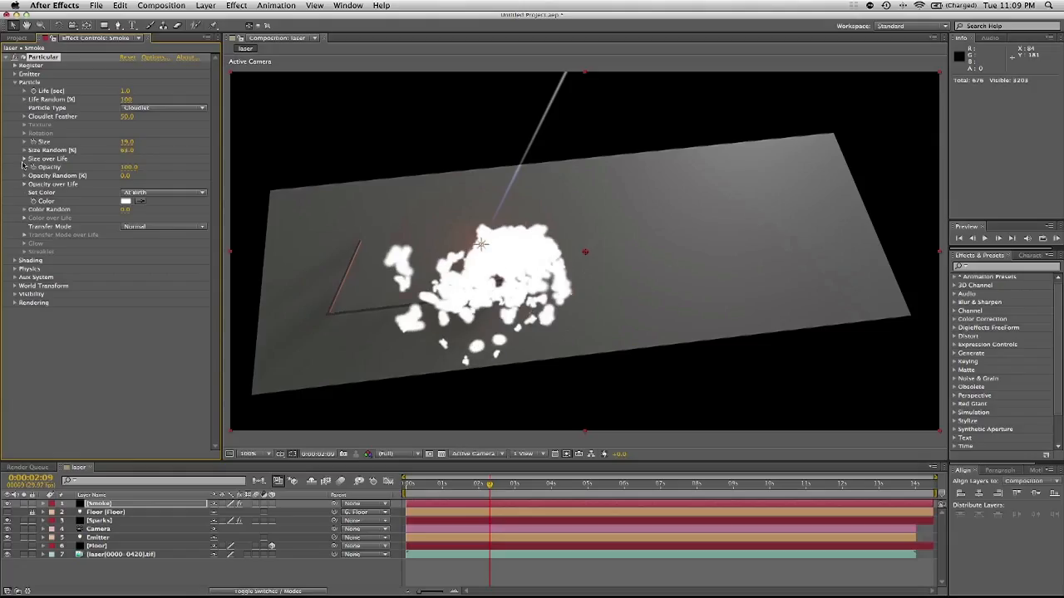
- Give the smoke a size-over-life curve that ramps up, holds and ramps down, and lower the particle opacity to a few percent
{"action": "left_click", "coordinate": [24, 159]}
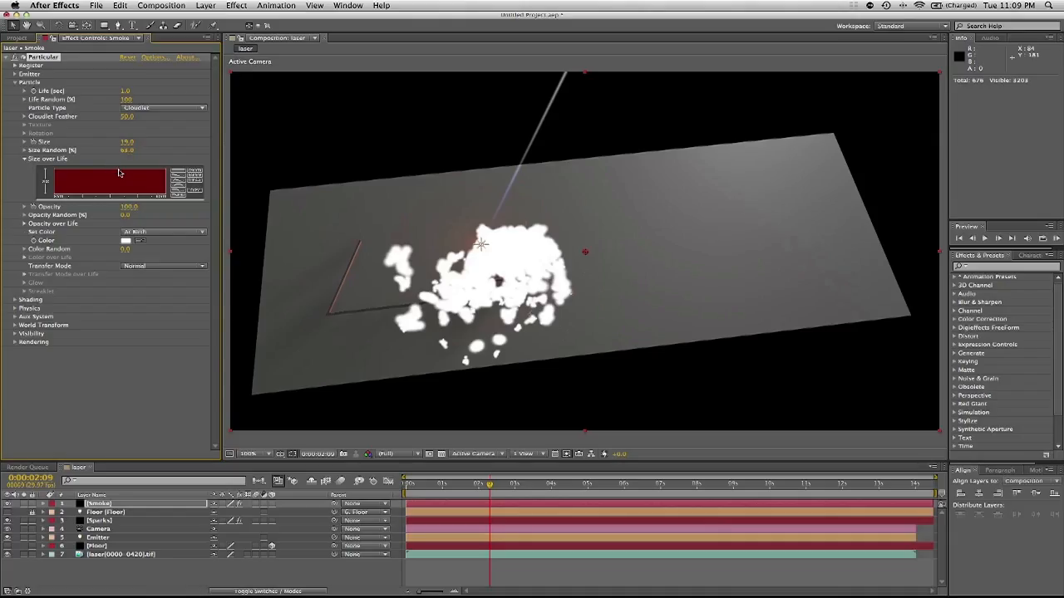
{"action": "left_click", "coordinate": [178, 188]}
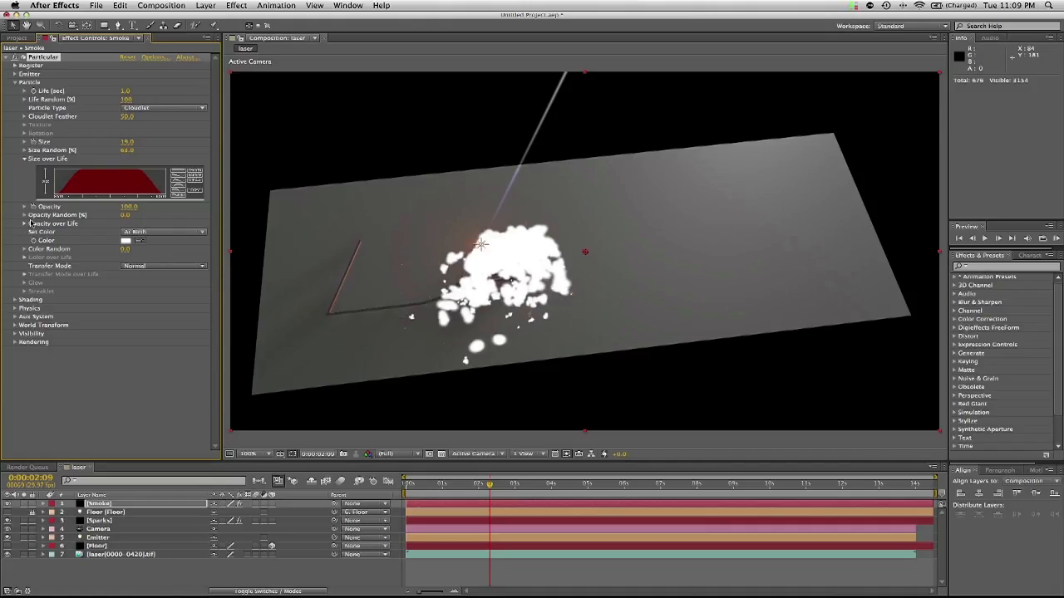
{"action": "left_click", "coordinate": [129, 207]}
{"action": "type", "text": "0"}
{"action": "key", "text": "Return"}
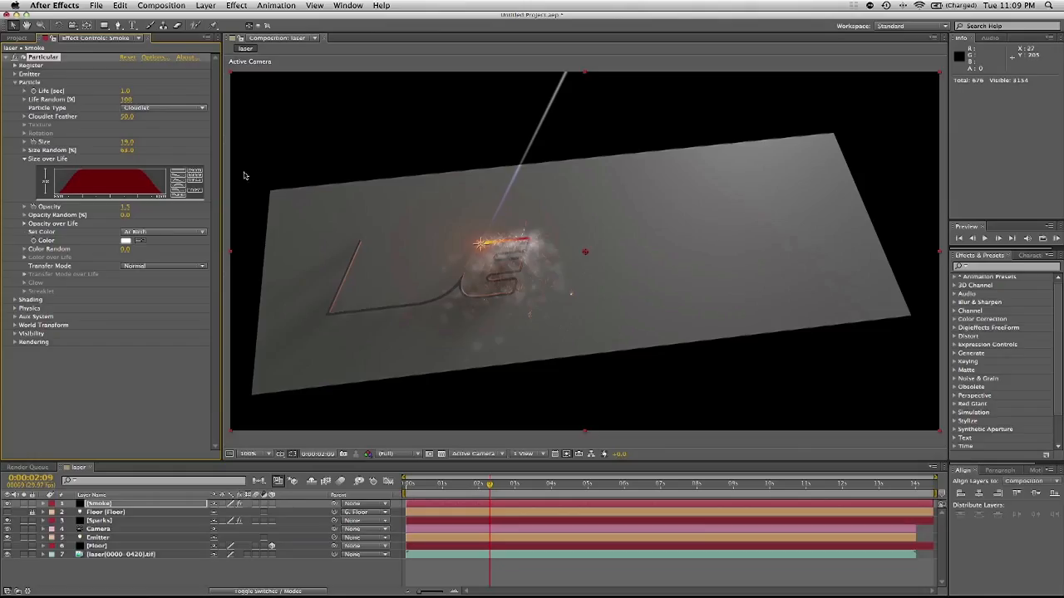
{"action": "left_click", "coordinate": [15, 83]}
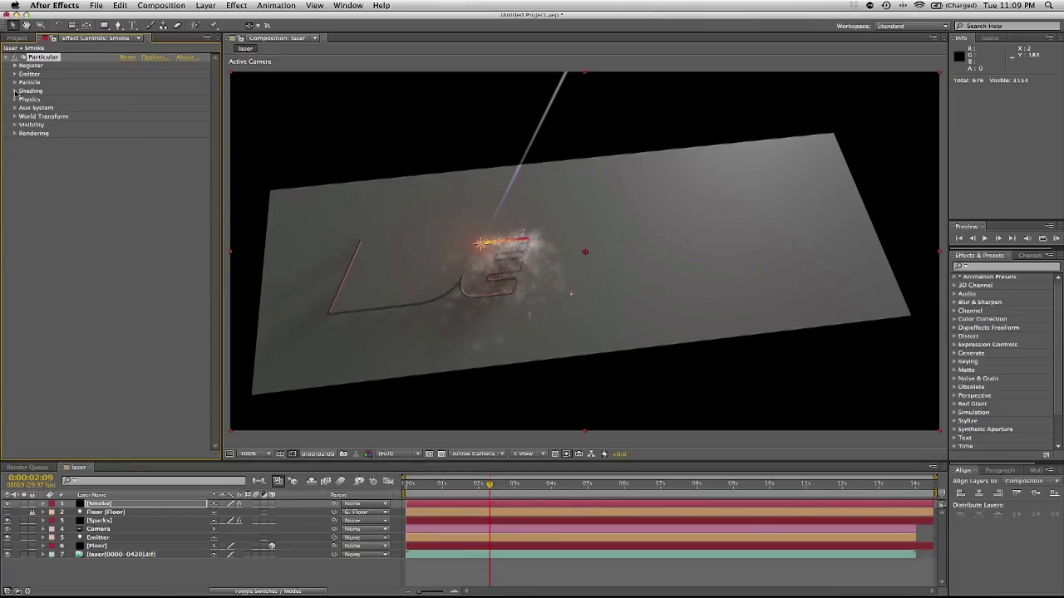
- Turn on Shadowlet for Main in the smoke's Particular shading settings
{"action": "left_click", "coordinate": [15, 91]}
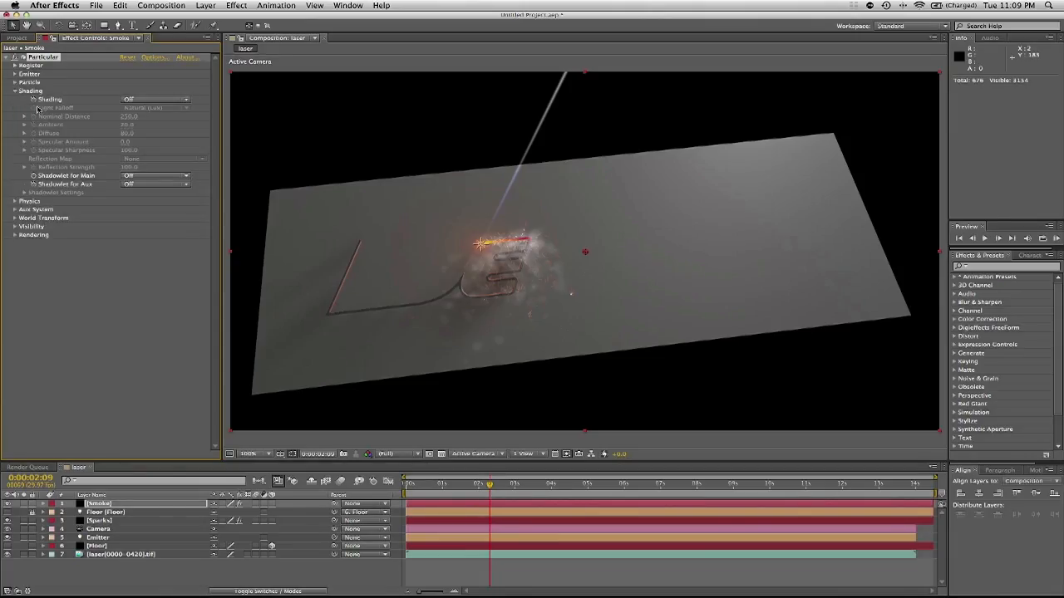
{"action": "left_click", "coordinate": [162, 178]}
{"action": "left_click", "coordinate": [138, 195]}
{"action": "left_click", "coordinate": [17, 96]}
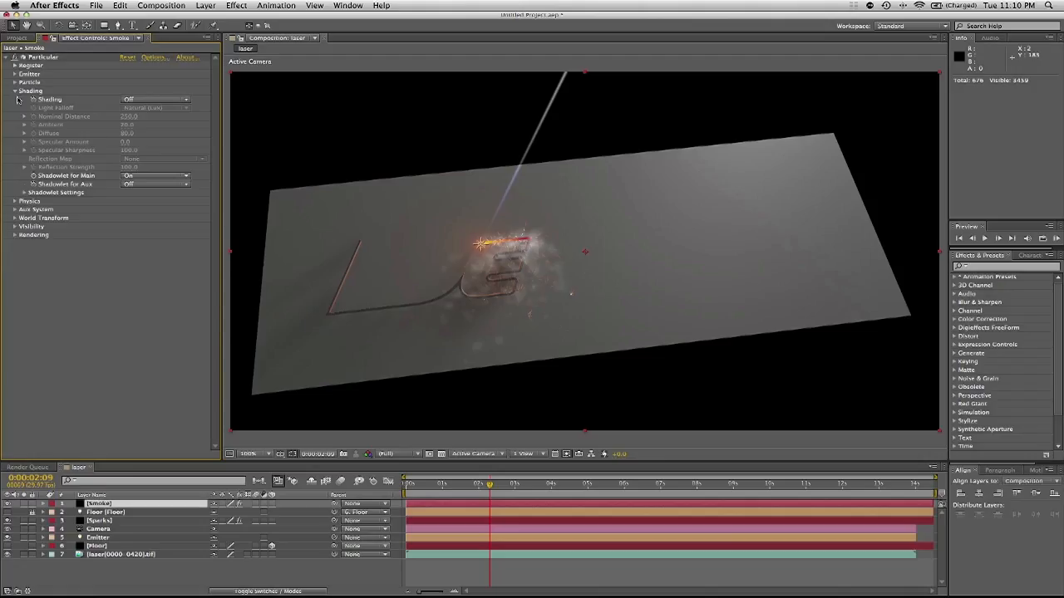
- Set the air resistance in the smoke's Air physics to 5
{"action": "left_click", "coordinate": [14, 202]}
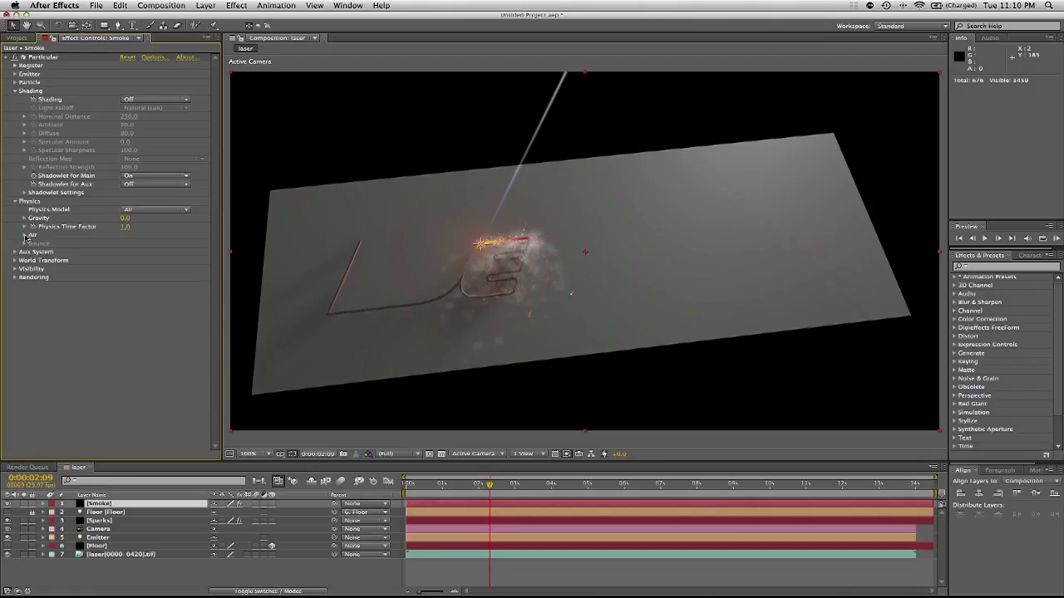
{"action": "left_click", "coordinate": [25, 236]}
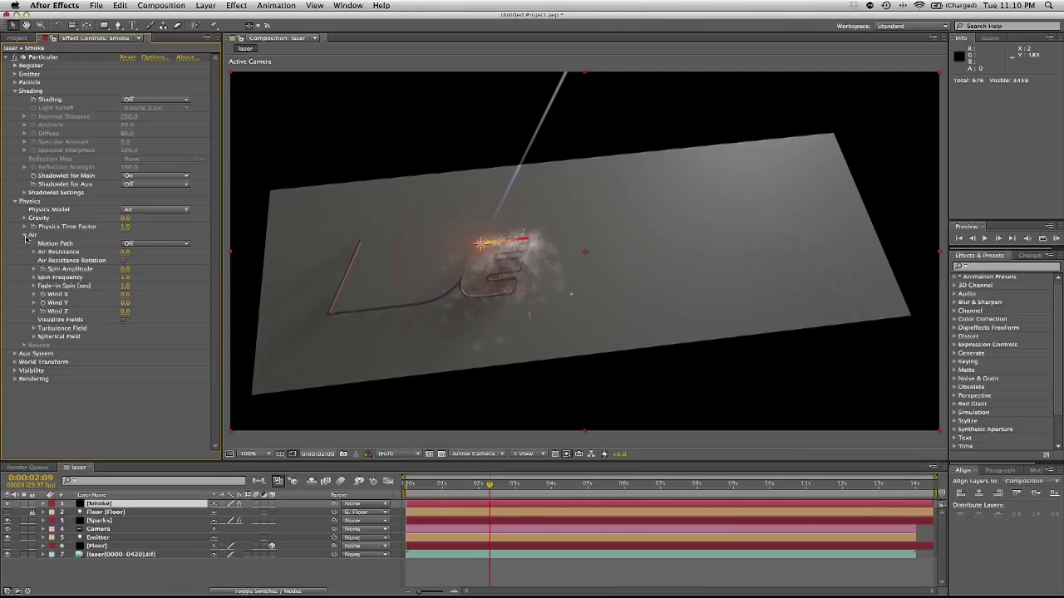
{"action": "left_click", "coordinate": [125, 252]}
{"action": "type", "text": "5"}
{"action": "key", "text": "Return"}
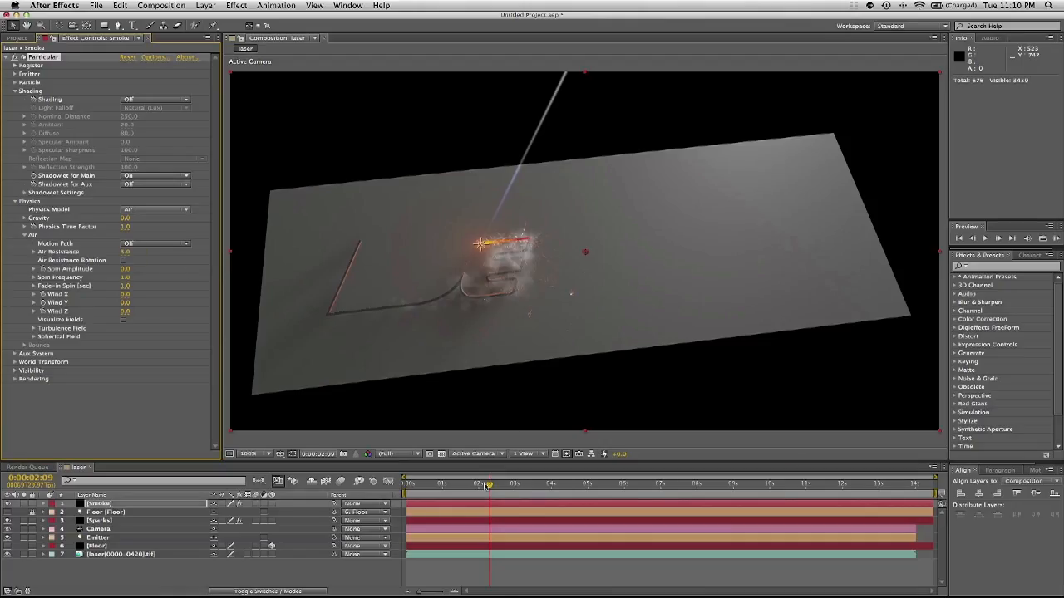
- Move the current time to 0:00:02:27 and limit the work area to 0:00:02:16 through 0:00:03:14
{"action": "left_click", "coordinate": [493, 491]}
{"action": "left_click_drag", "start_coordinate": [493, 490], "coordinate": [509, 478]}
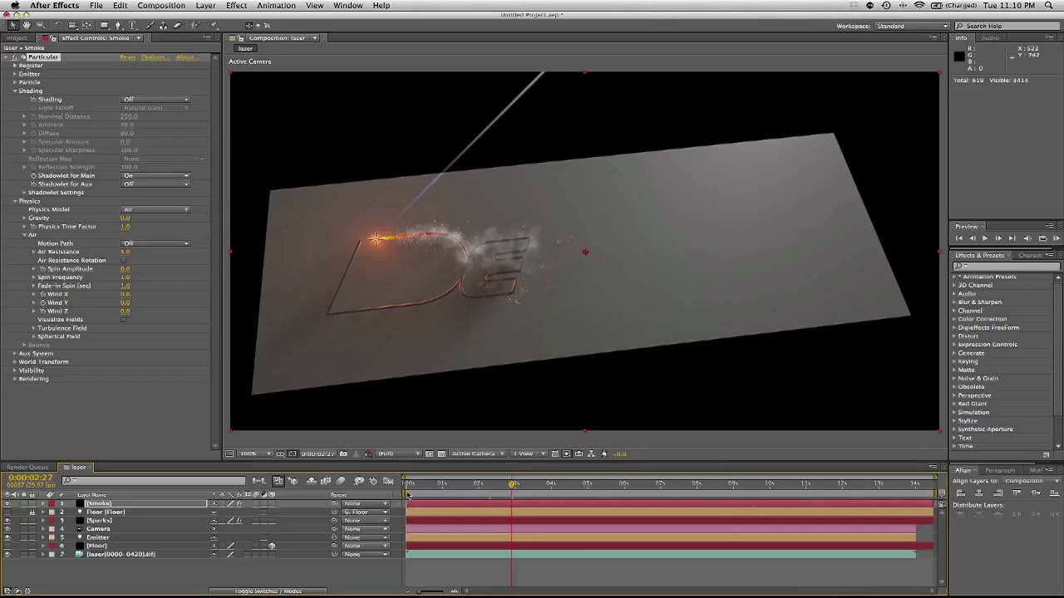
{"action": "mouse_move", "coordinate": [409, 496]}
{"action": "left_mouse_down"}
{"action": "mouse_move", "coordinate": [509, 495]}
{"action": "mouse_move", "coordinate": [496, 495]}
{"action": "left_mouse_up"}
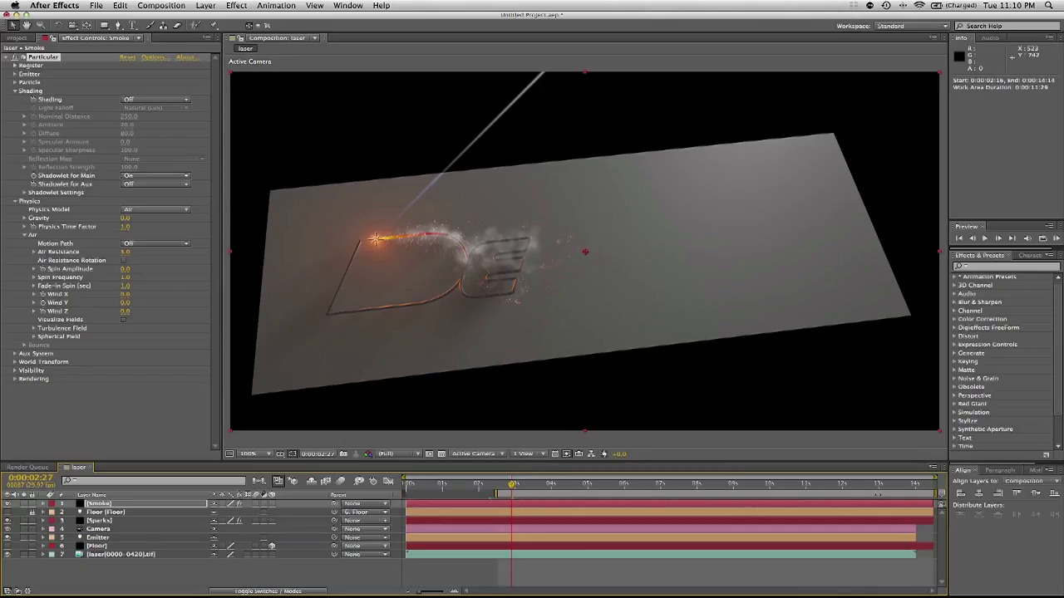
{"action": "left_click_drag", "start_coordinate": [936, 495], "coordinate": [533, 494]}
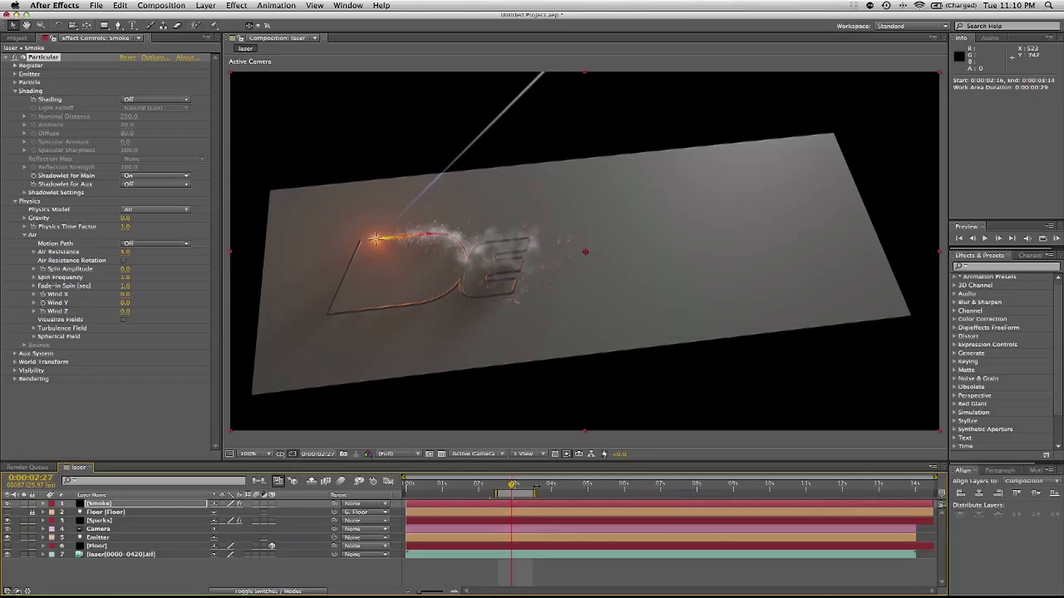
- Run a RAM preview of the work area to check how the smoke and sparks move, then stop playback
{"action": "left_click", "coordinate": [1055, 239]}
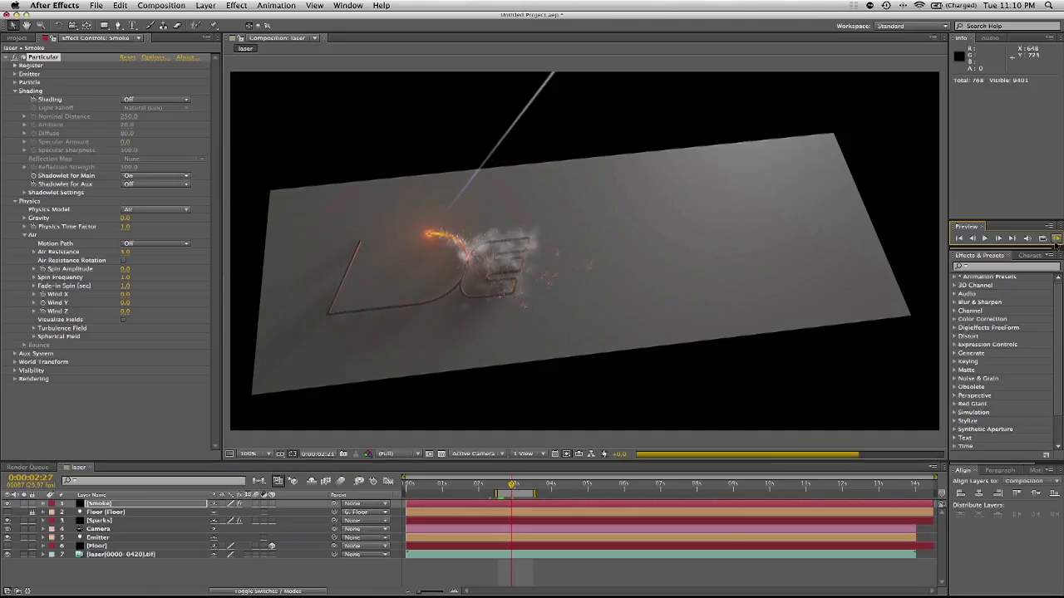
{"action": "left_click", "coordinate": [1057, 238]}
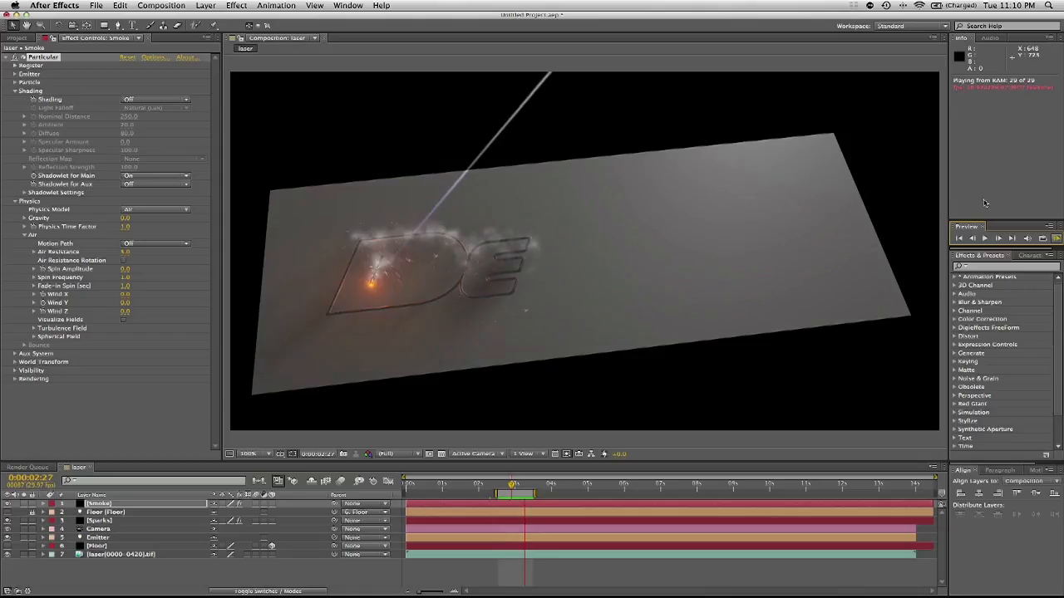
{"action": "left_click", "coordinate": [1056, 238]}
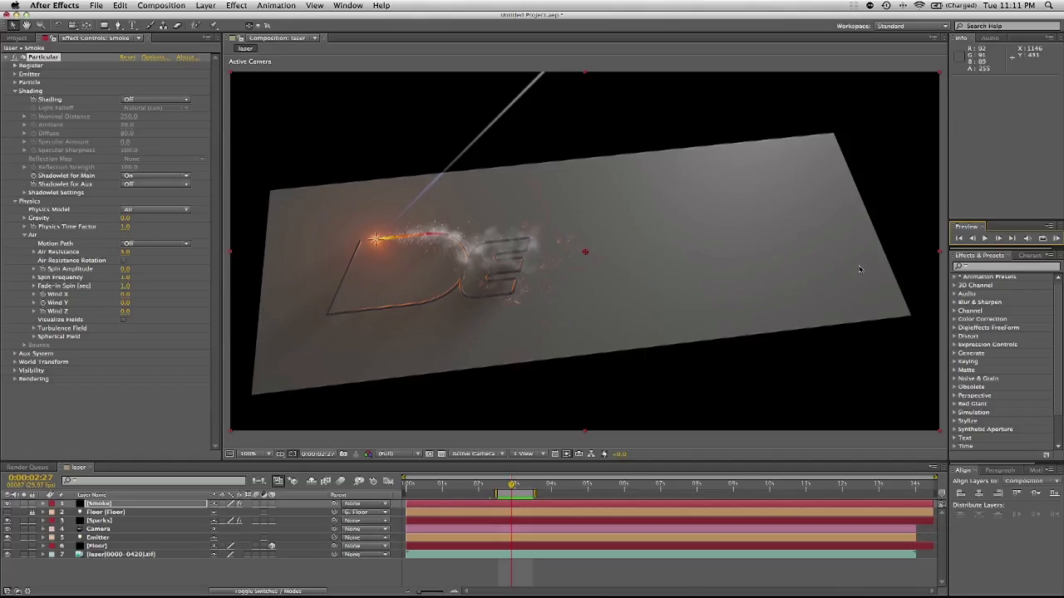
{"action": "mouse_move", "coordinate": [804, 597]}
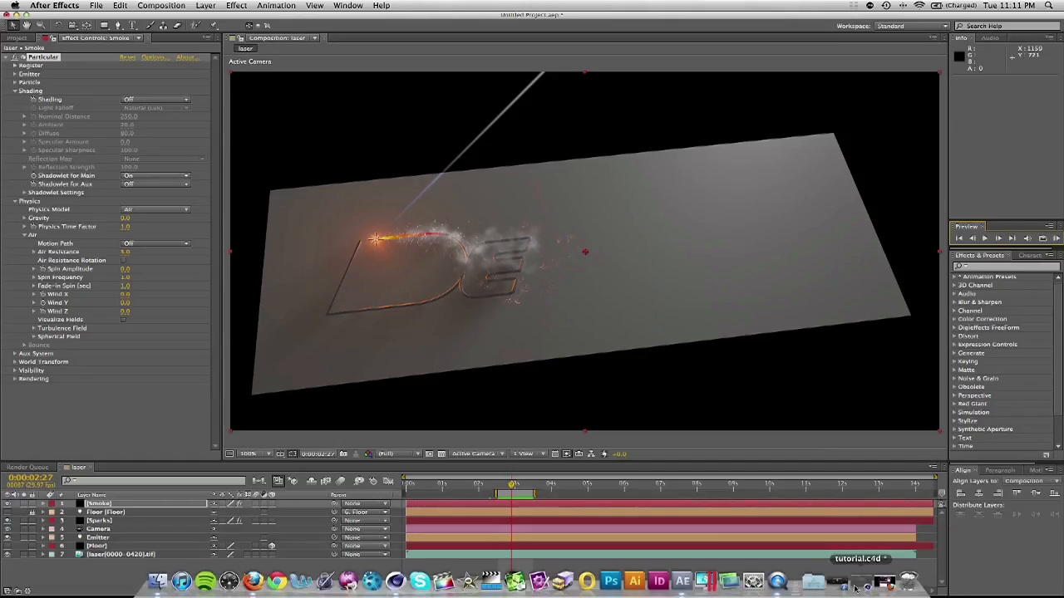